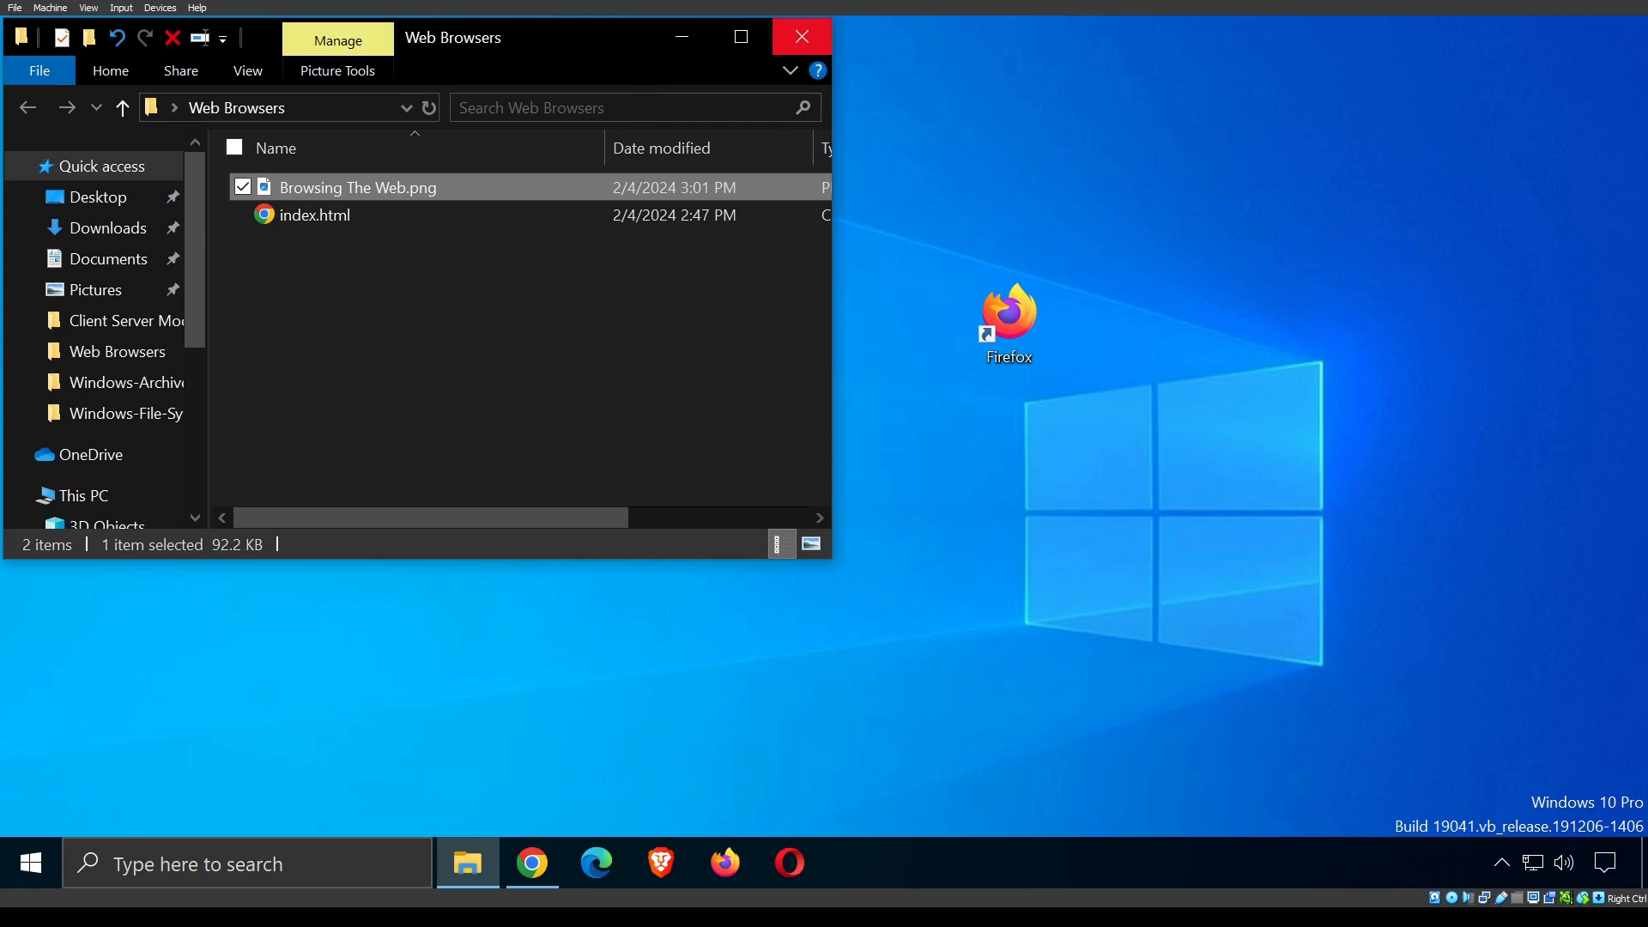
Close the Web Browsers folder window and switch to the Brave home page in Chrome.
{"action": "left_click", "coordinate": [801, 36]}
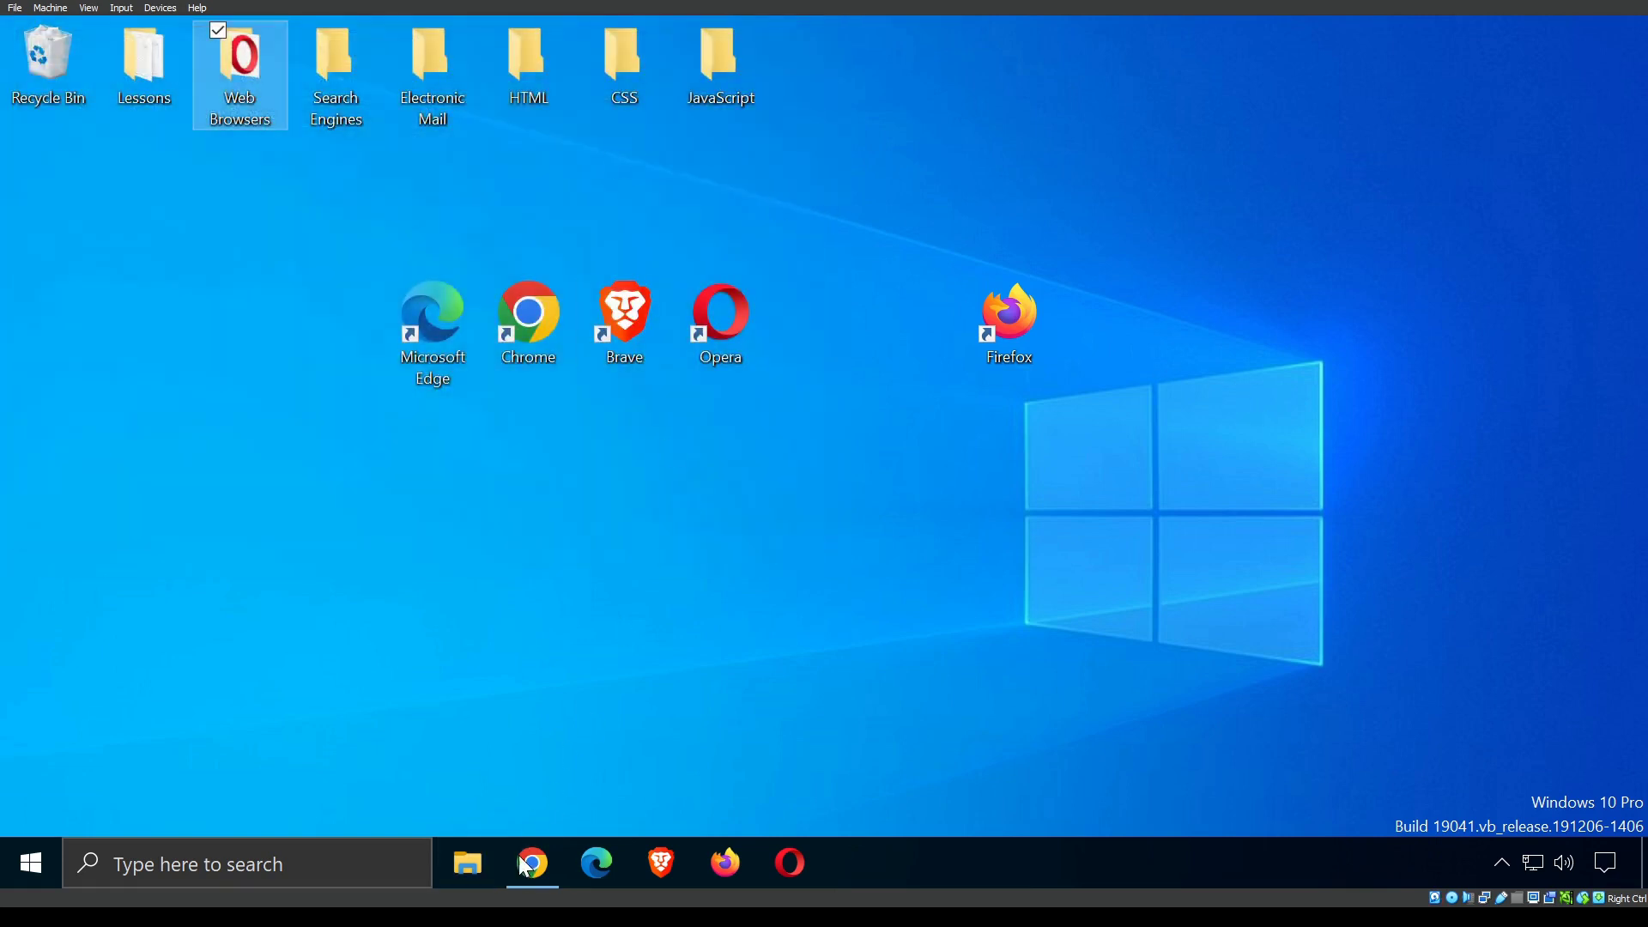
{"action": "left_click", "coordinate": [518, 865]}
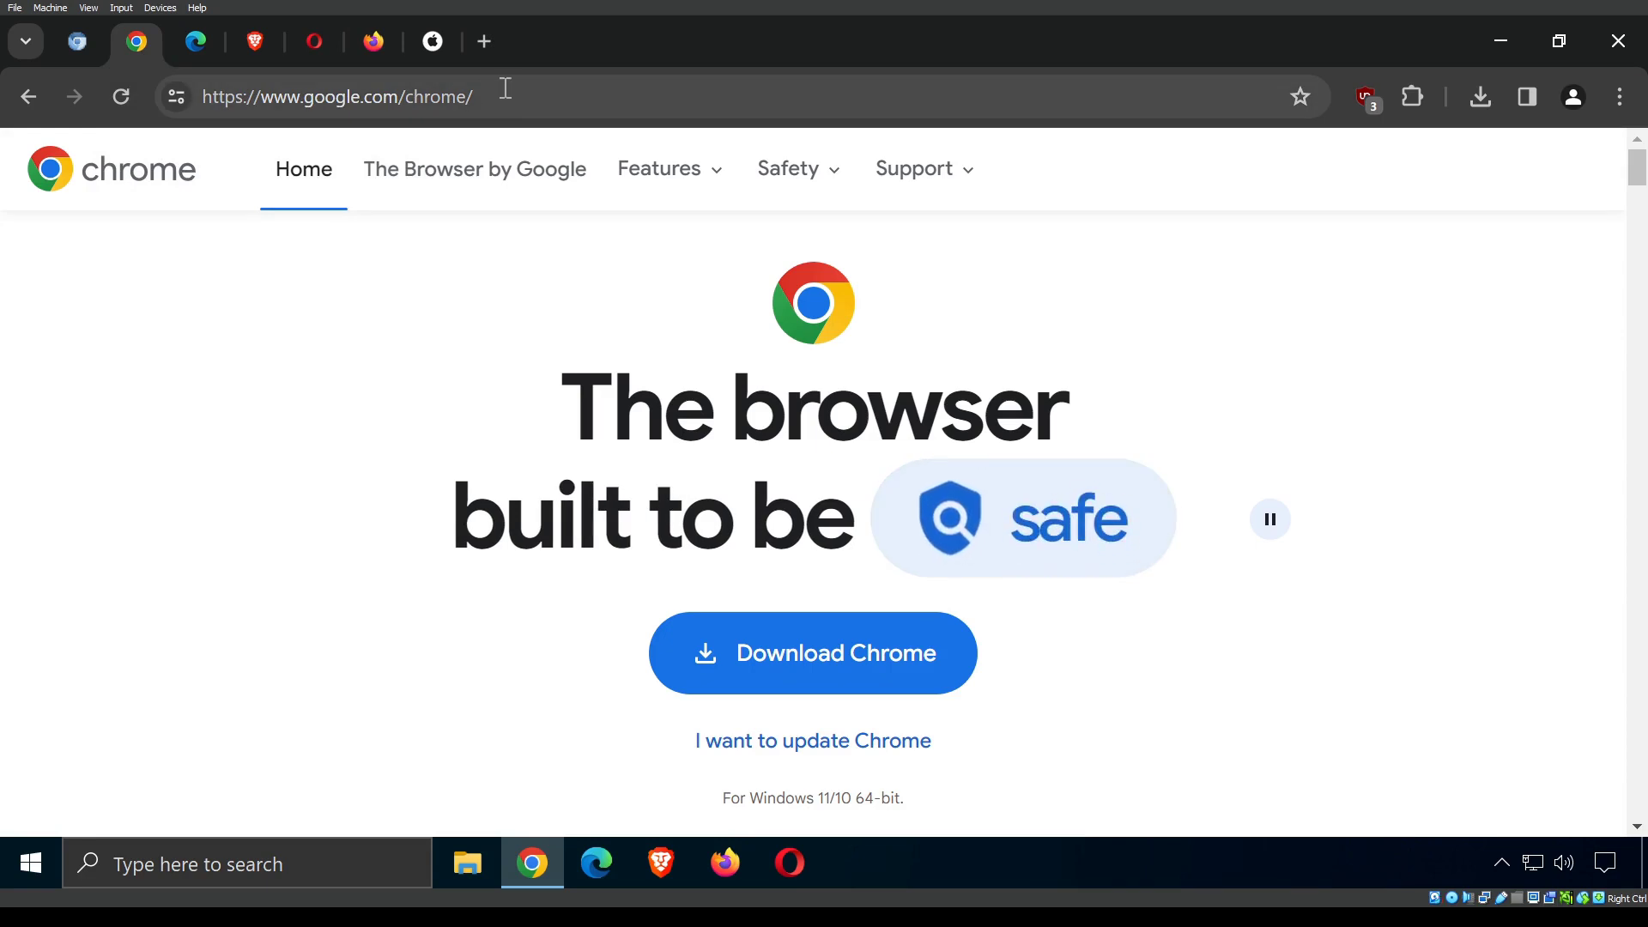
{"action": "left_click", "coordinate": [188, 48]}
{"action": "left_click", "coordinate": [239, 43]}
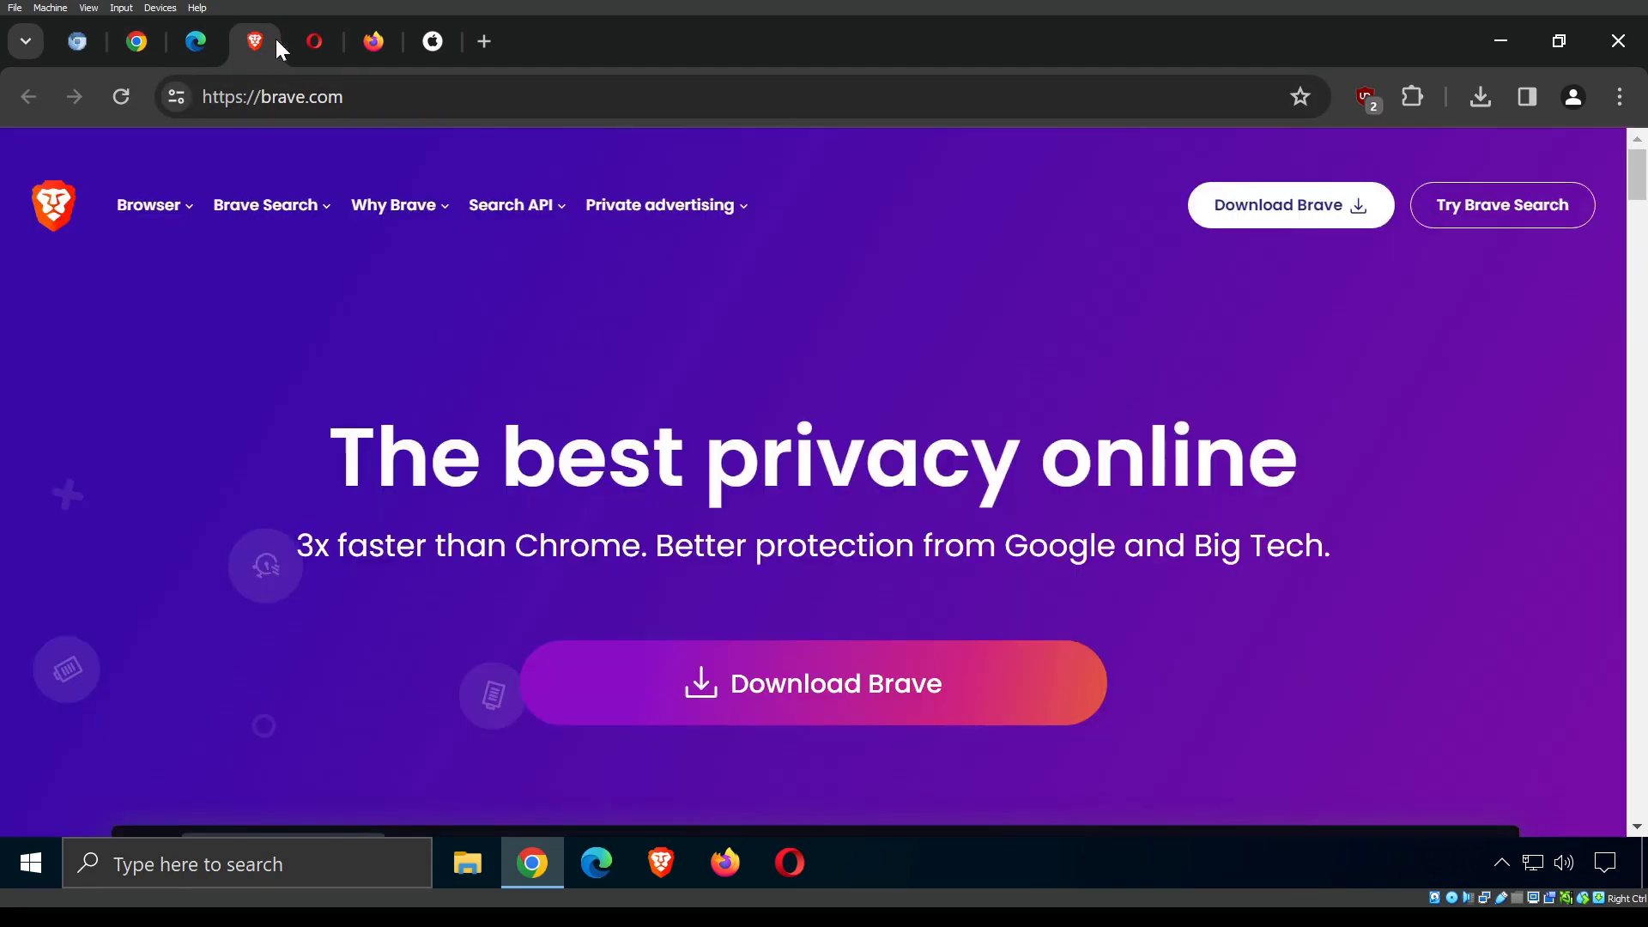
Reload the open Brave, Microsoft Edge and Google Chrome web pages.
{"action": "left_click", "coordinate": [292, 39]}
{"action": "left_click", "coordinate": [251, 43]}
{"action": "left_click", "coordinate": [121, 96]}
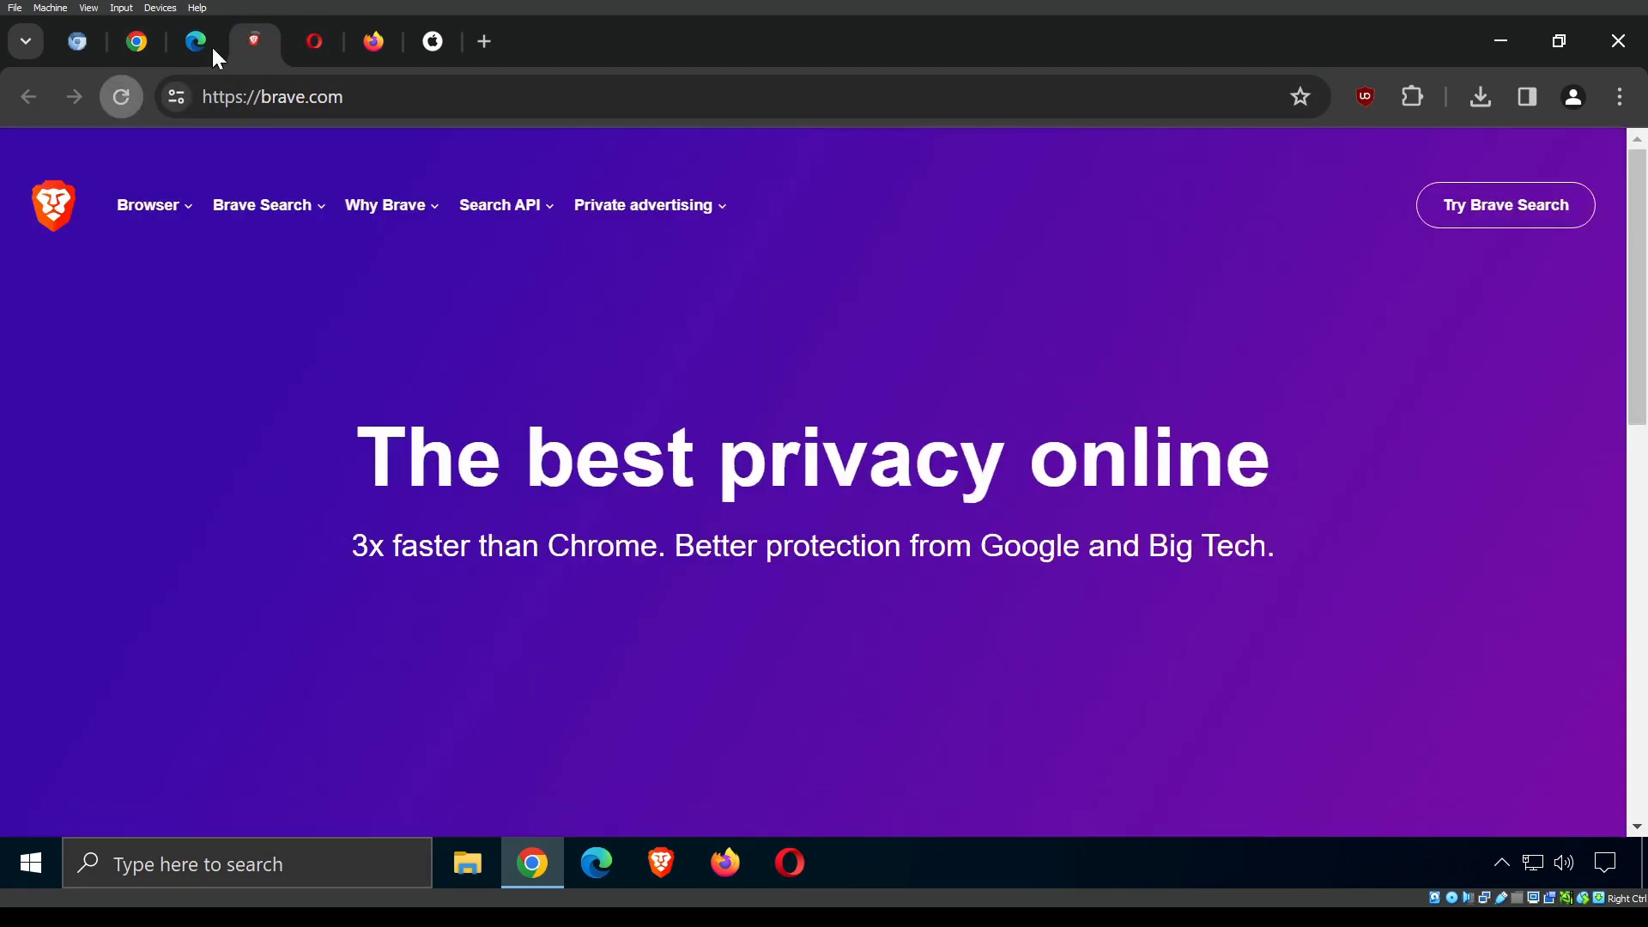
{"action": "left_click", "coordinate": [188, 48]}
{"action": "left_click", "coordinate": [131, 57]}
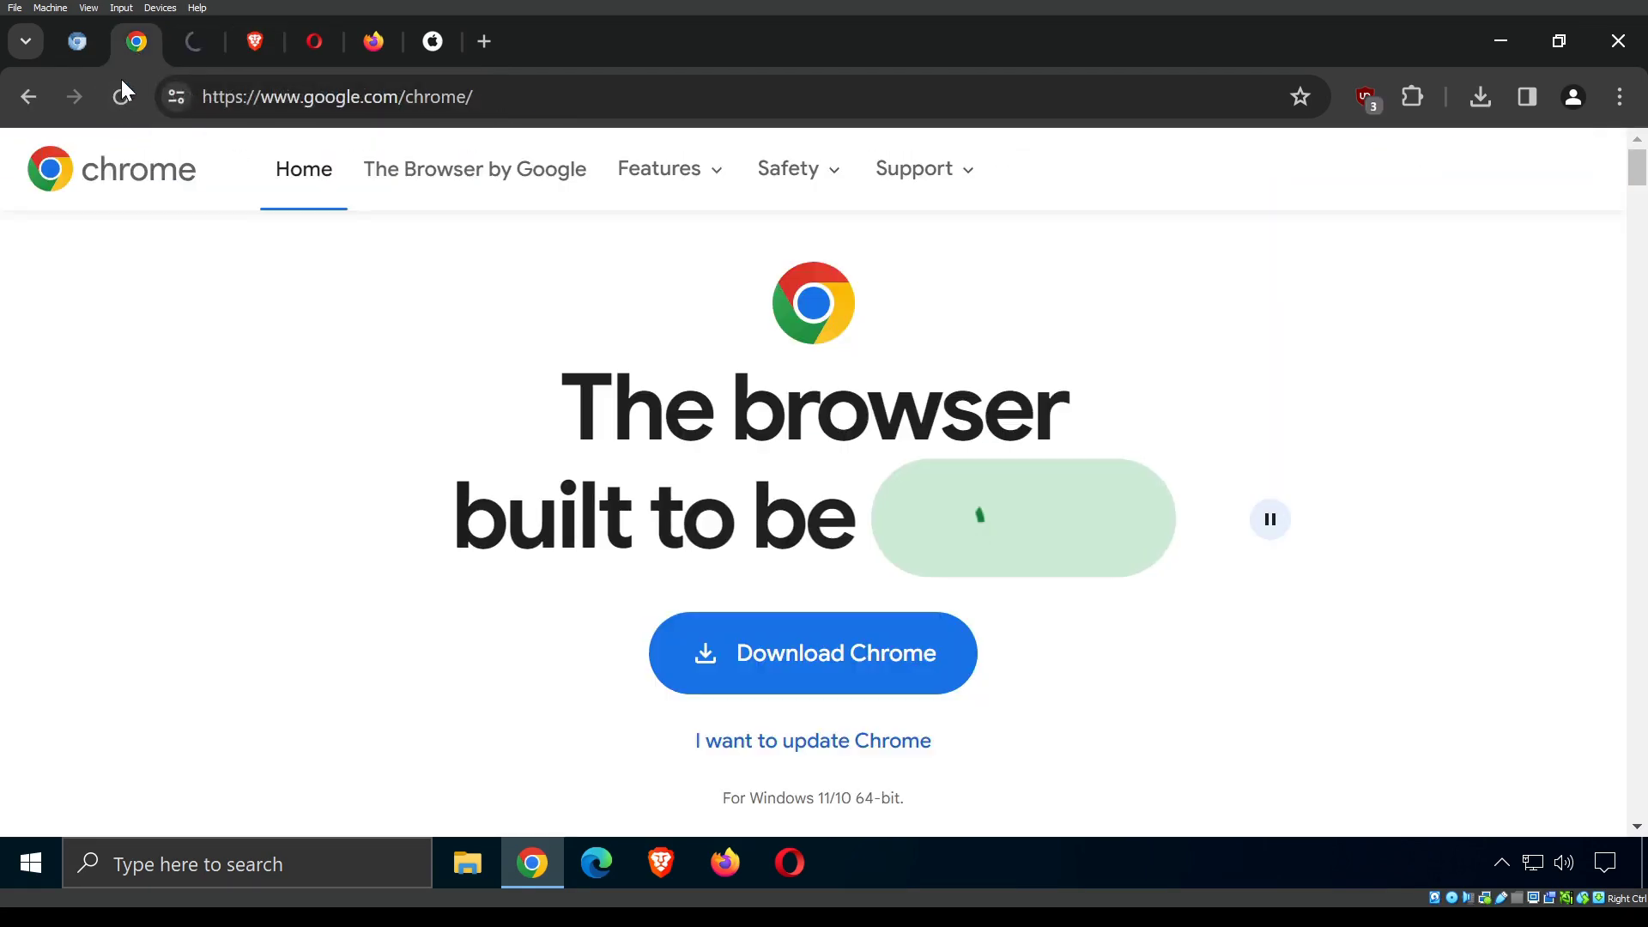
{"action": "left_click", "coordinate": [121, 94]}
Show the Microsoft Edge page, highlight its full web address and look over the page content.
{"action": "left_click", "coordinate": [191, 45]}
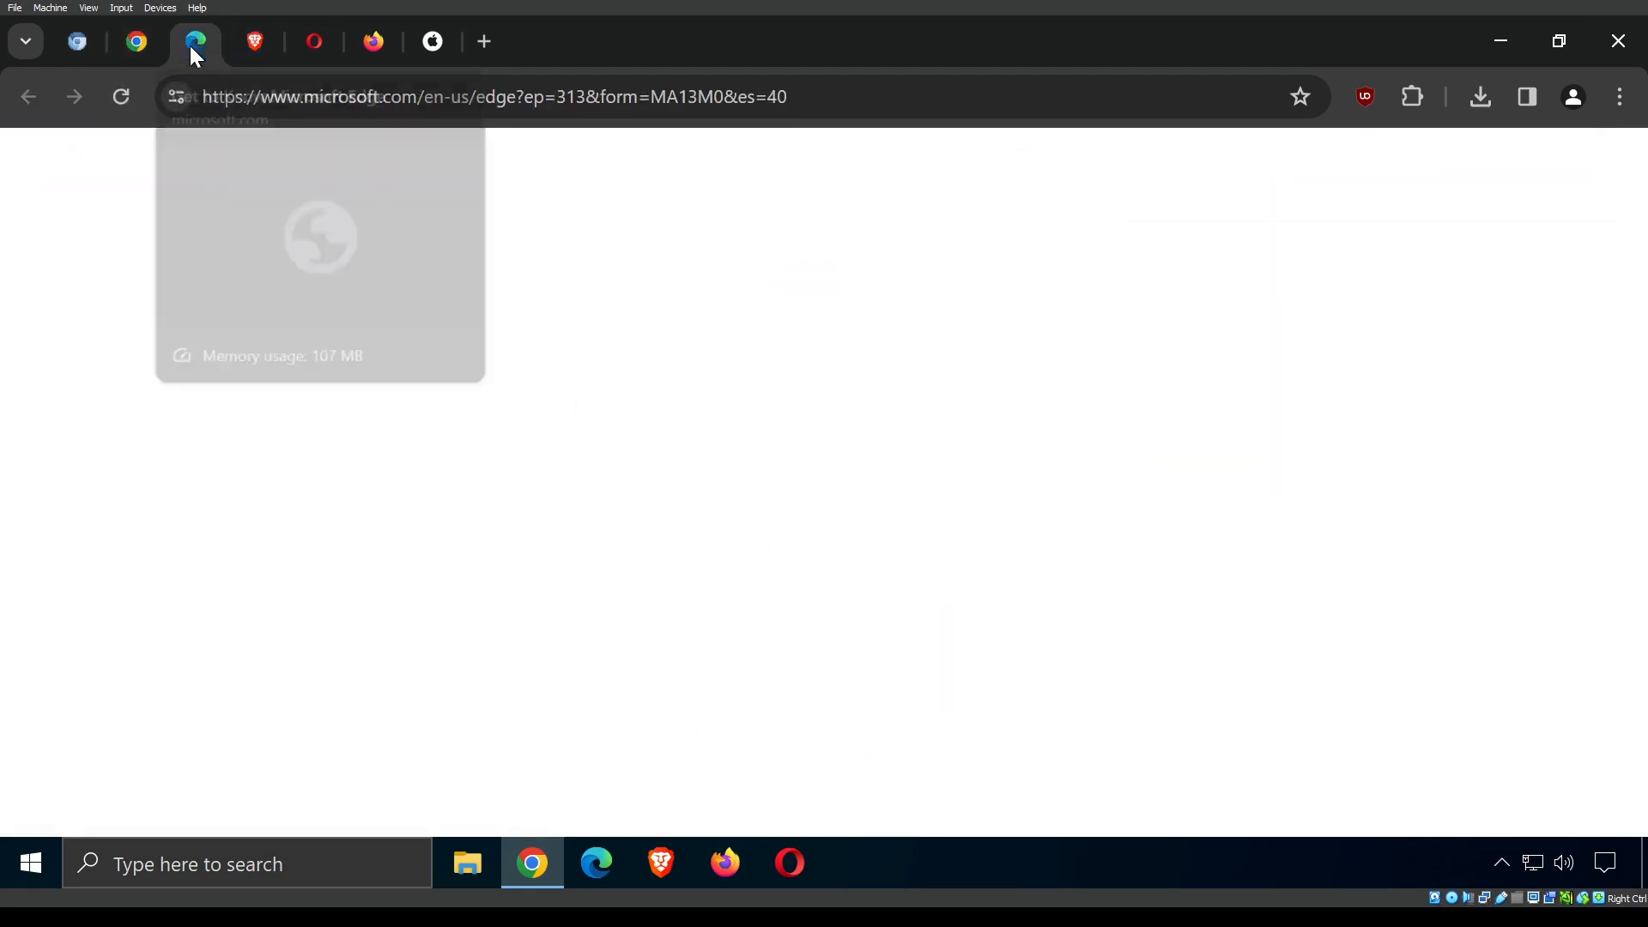
{"action": "left_click", "coordinate": [279, 97]}
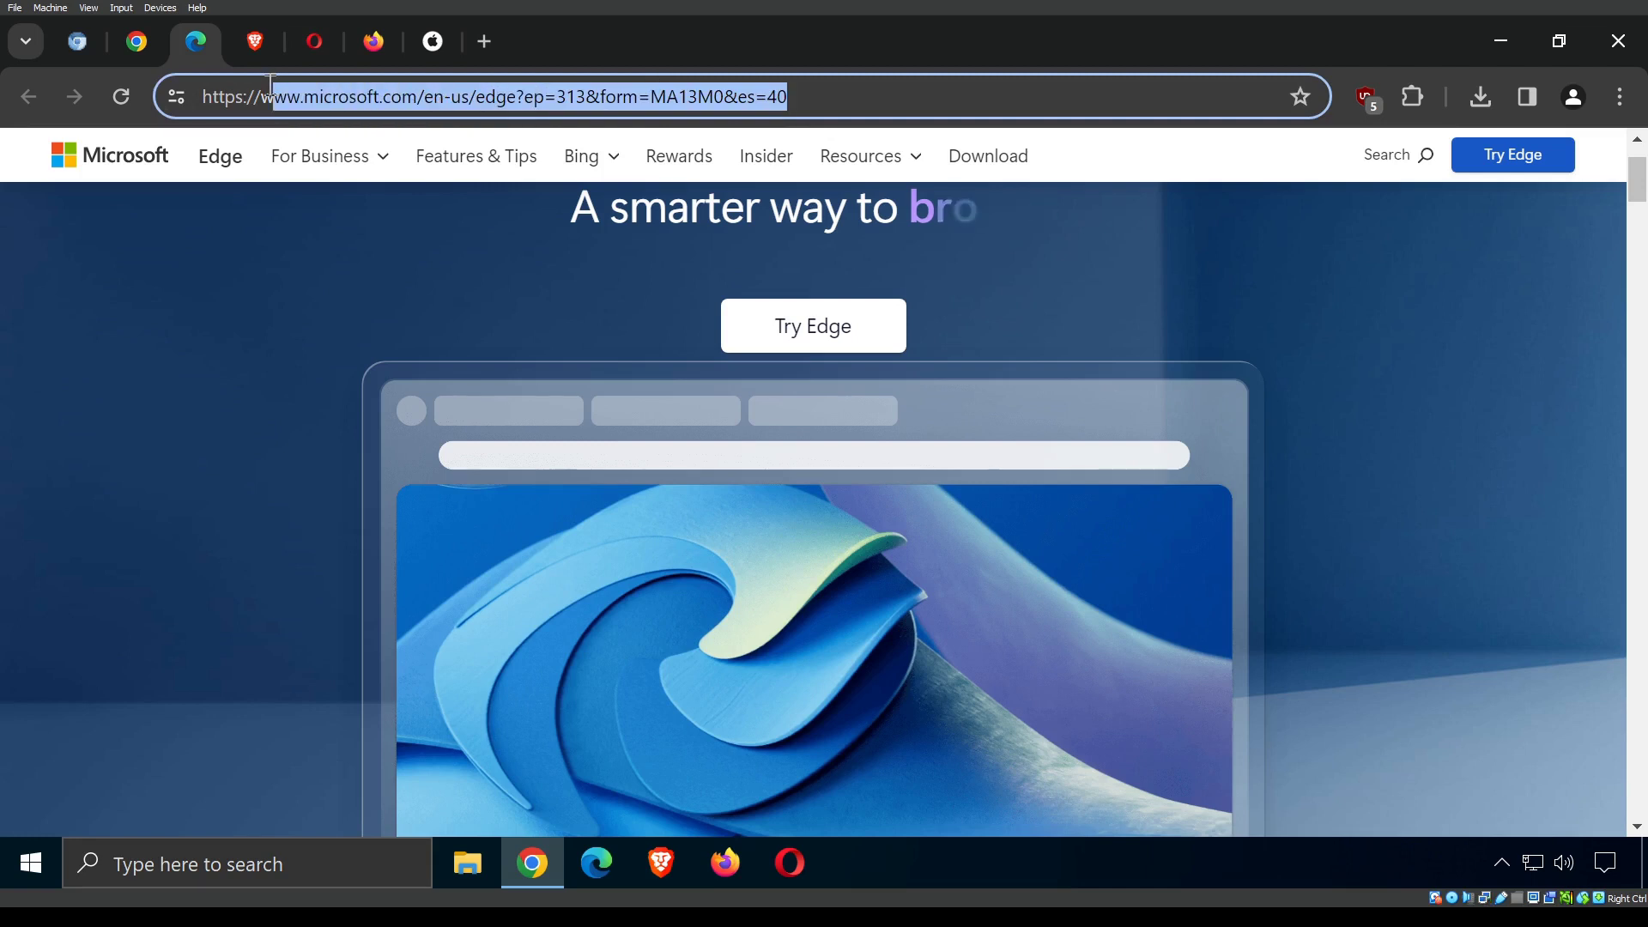
{"action": "scroll", "coordinate": [453, 318], "scroll_direction": "down", "scroll_amount": 10}
{"action": "scroll", "coordinate": [436, 311], "scroll_direction": "up", "scroll_amount": 15}
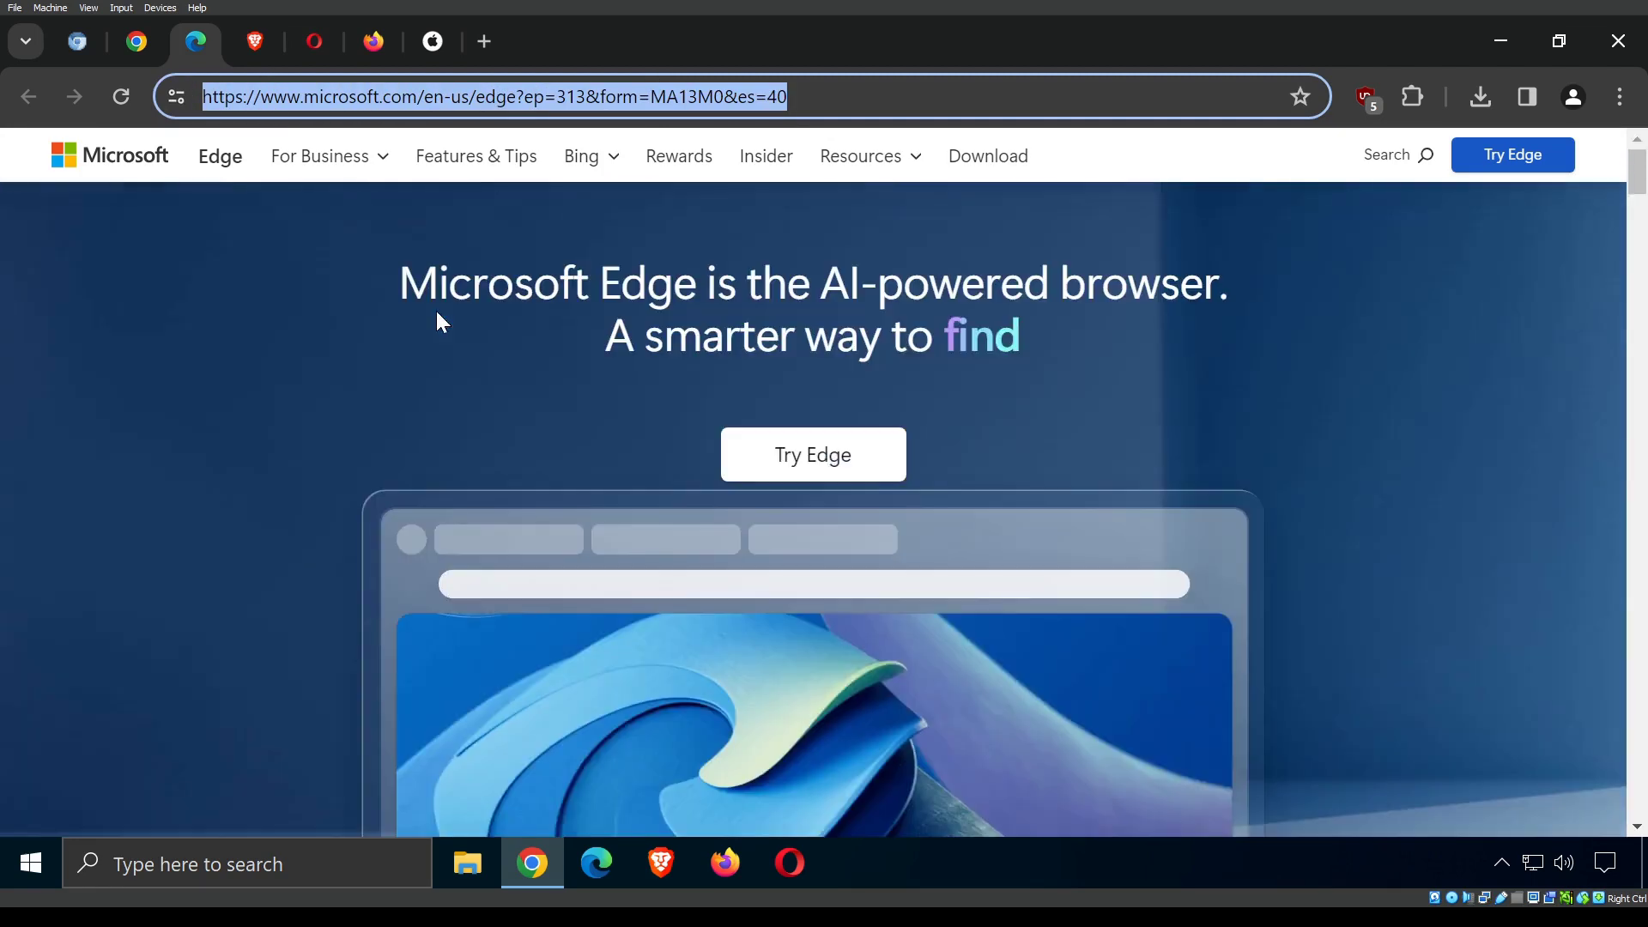
{"action": "left_click", "coordinate": [838, 91]}
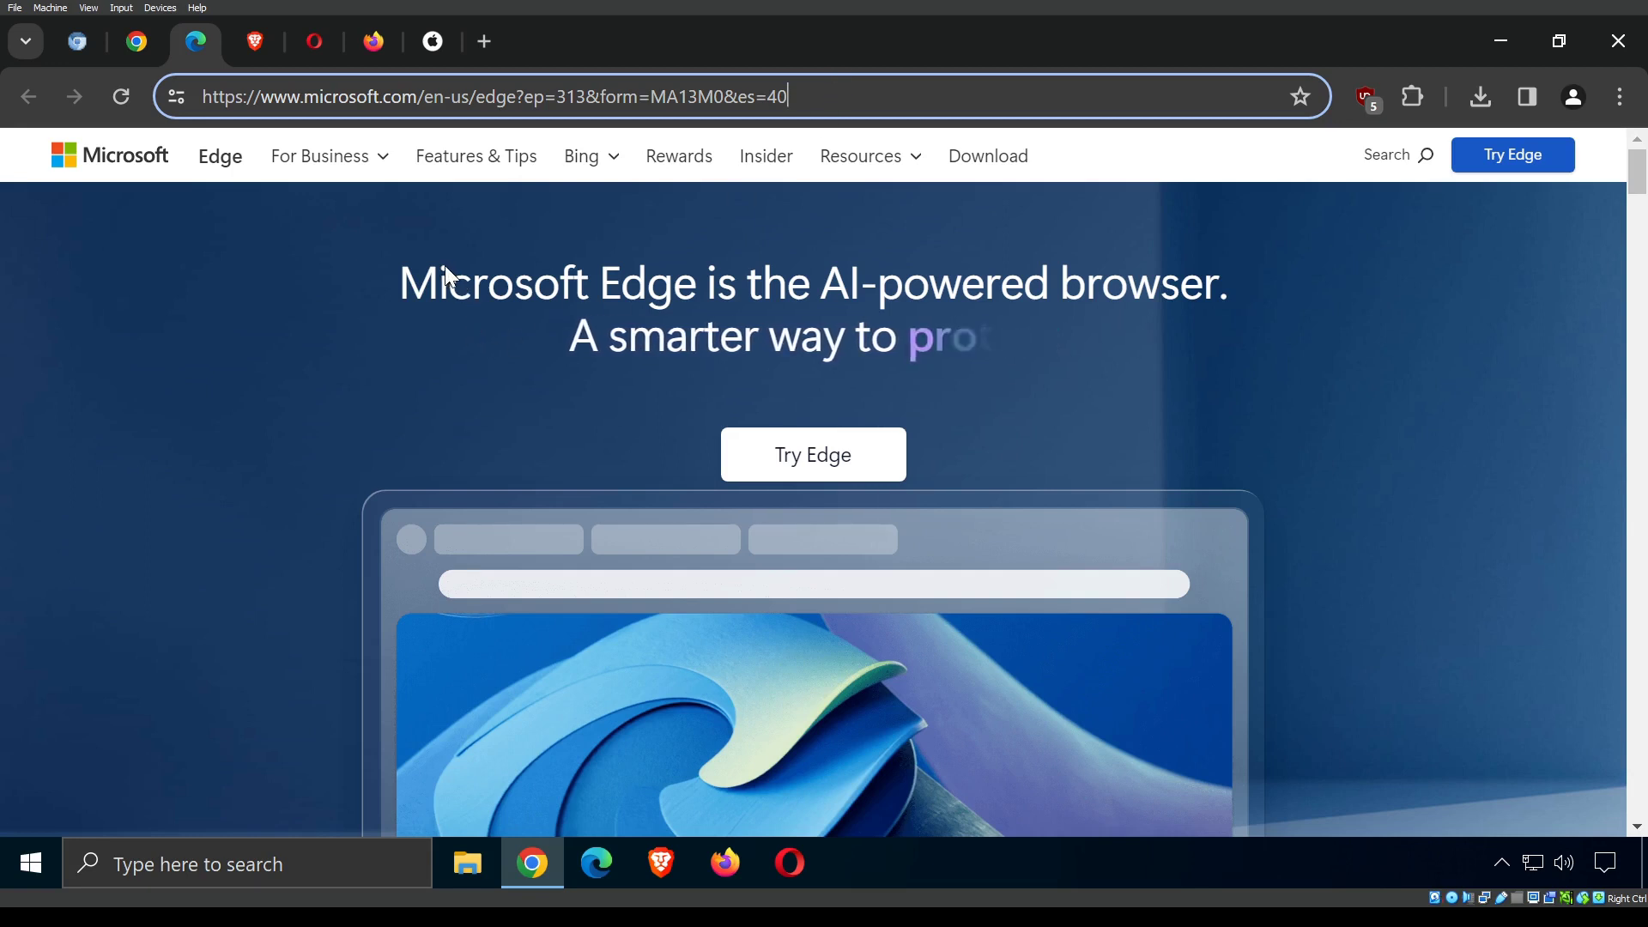
Close and reopen Chrome, and load the restored browser pages from Safari back to Google Chrome.
{"action": "left_click", "coordinate": [1622, 41]}
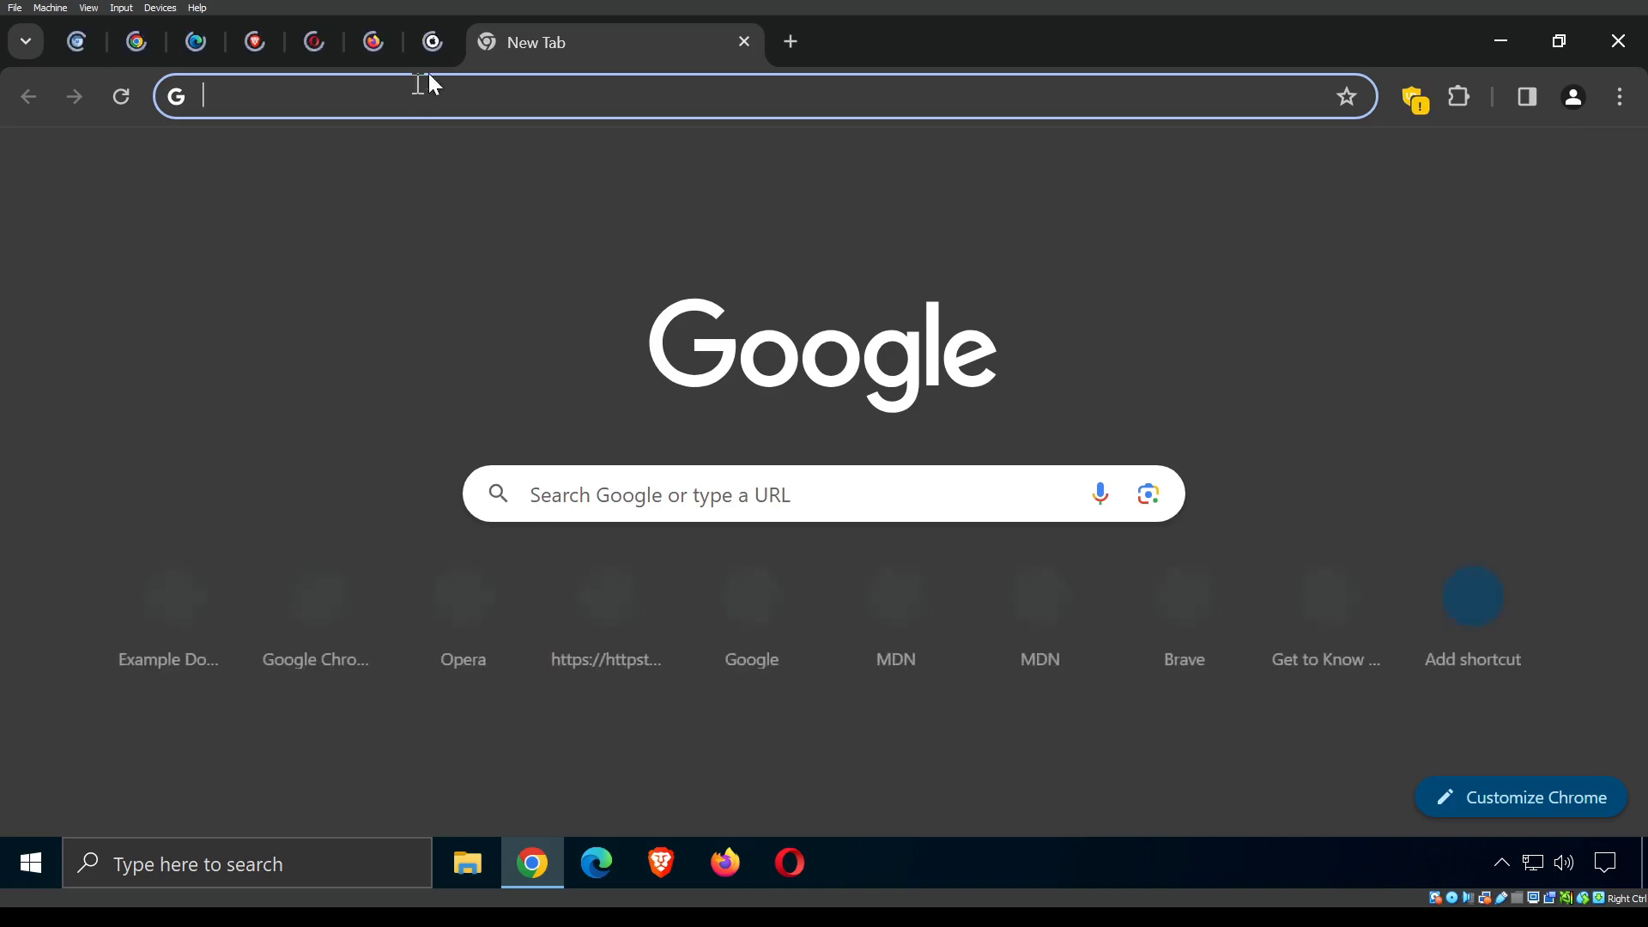
{"action": "left_click", "coordinate": [420, 45]}
{"action": "left_click", "coordinate": [383, 45]}
{"action": "left_click", "coordinate": [315, 41]}
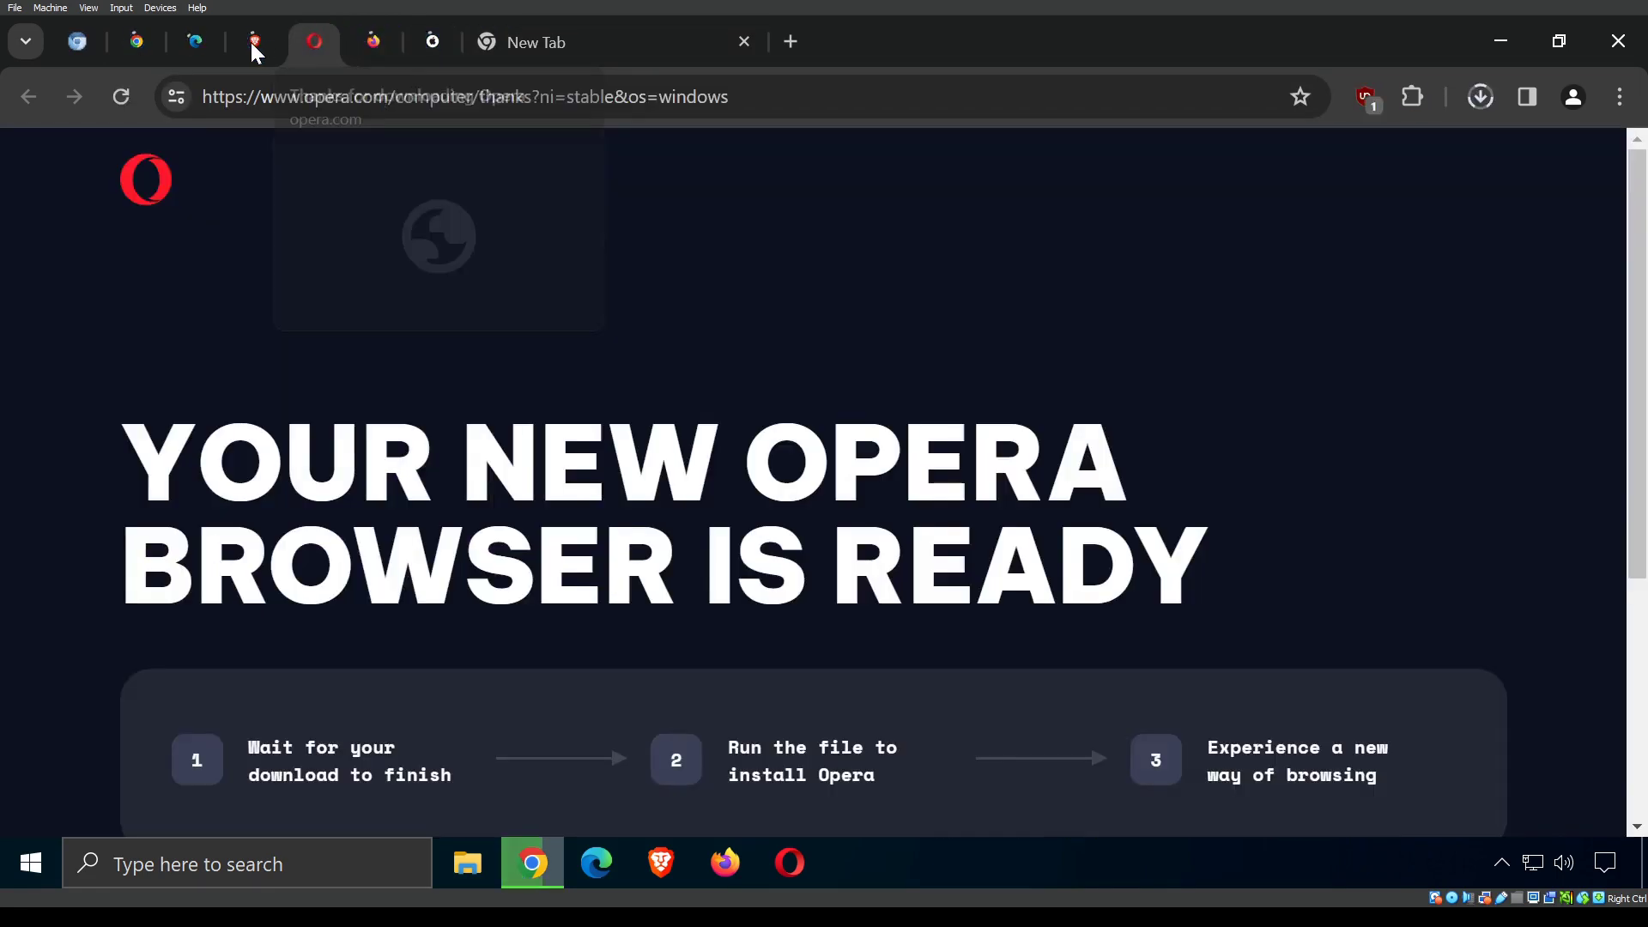
{"action": "left_click", "coordinate": [255, 41]}
{"action": "left_click", "coordinate": [196, 42]}
{"action": "key", "text": "ctrl+shift+Tab"}
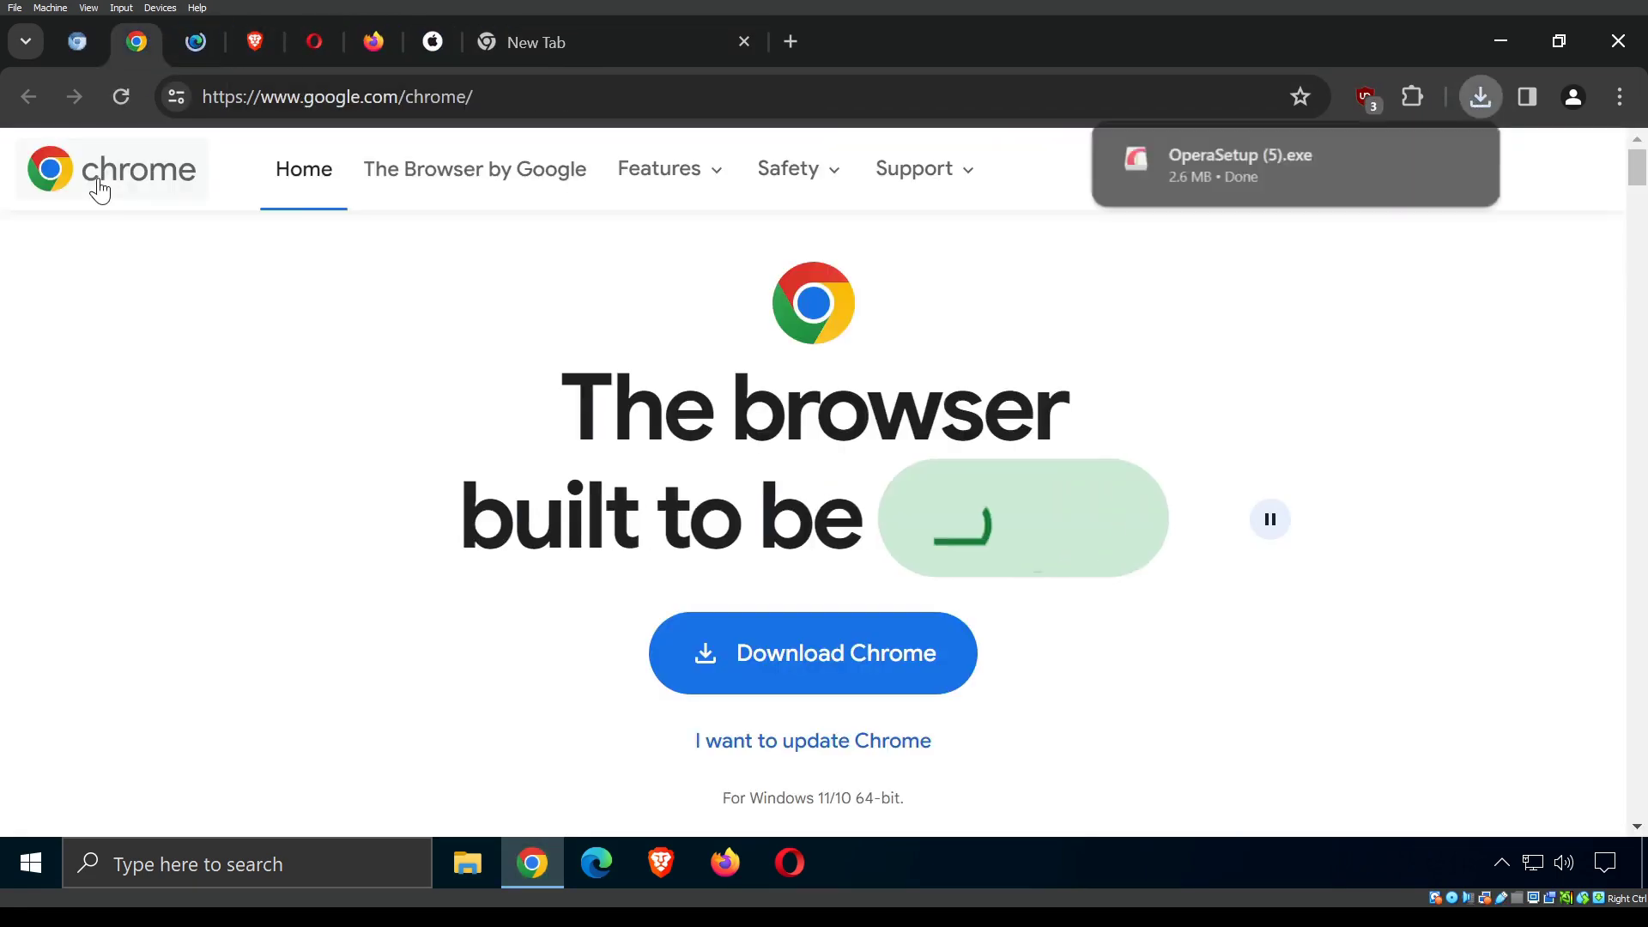
Go through the Edge, Brave, Opera, Firefox and Safari pages in order, ending on the new tab.
{"action": "left_click", "coordinate": [195, 45]}
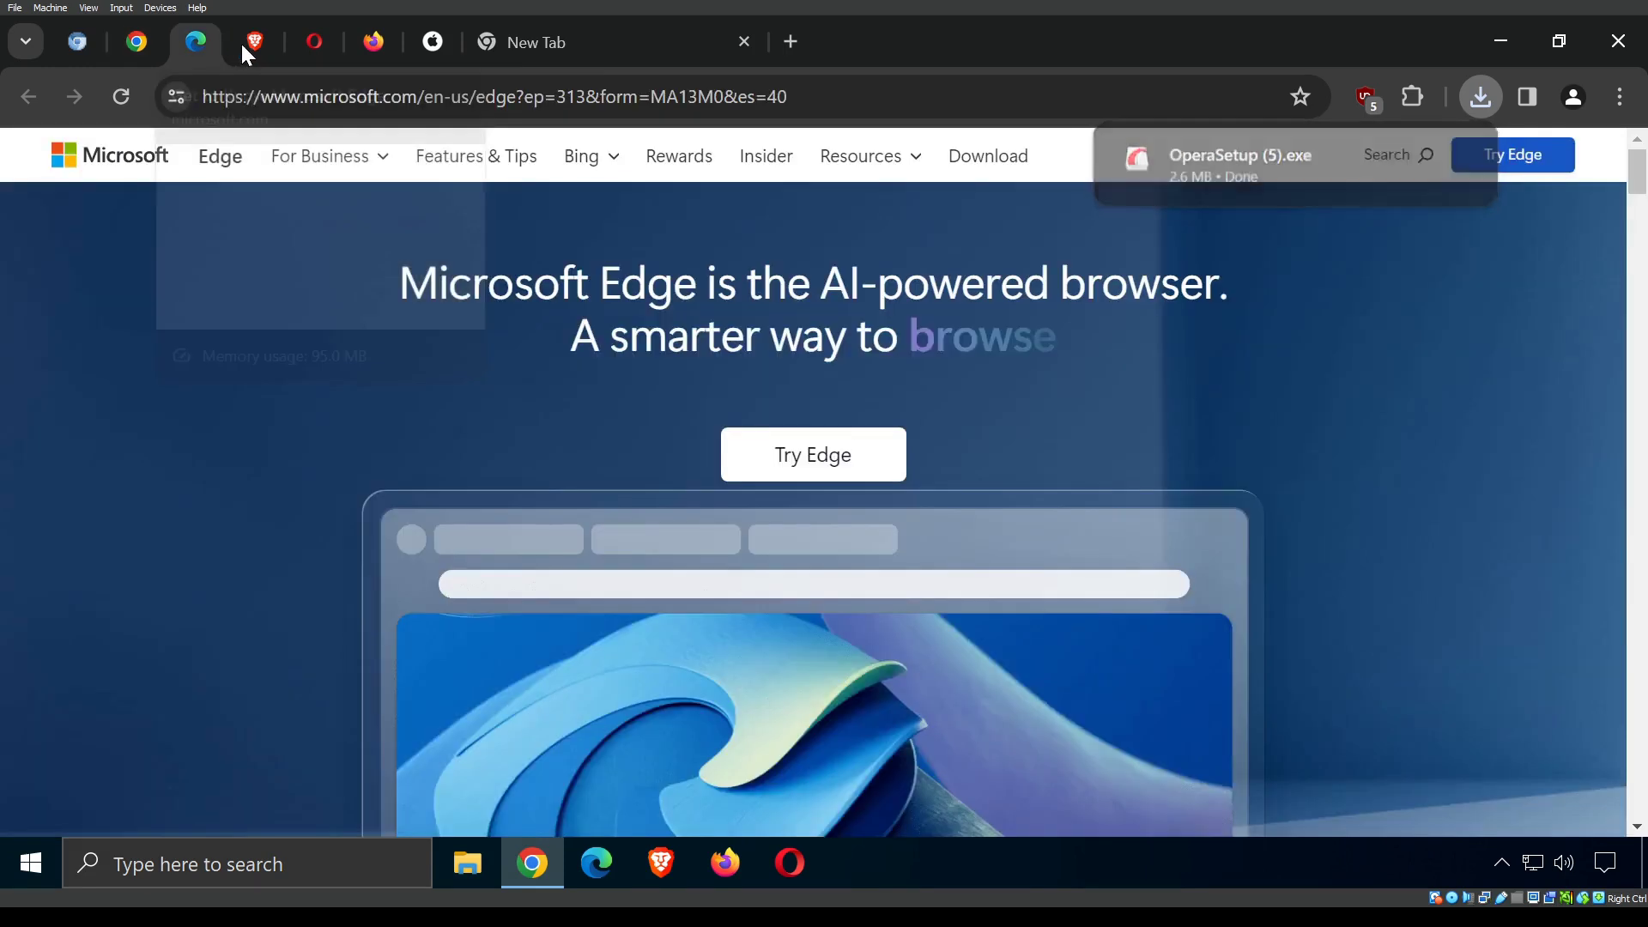
{"action": "left_click", "coordinate": [255, 41]}
{"action": "left_click", "coordinate": [314, 41]}
{"action": "left_click", "coordinate": [374, 41]}
{"action": "left_click", "coordinate": [427, 44]}
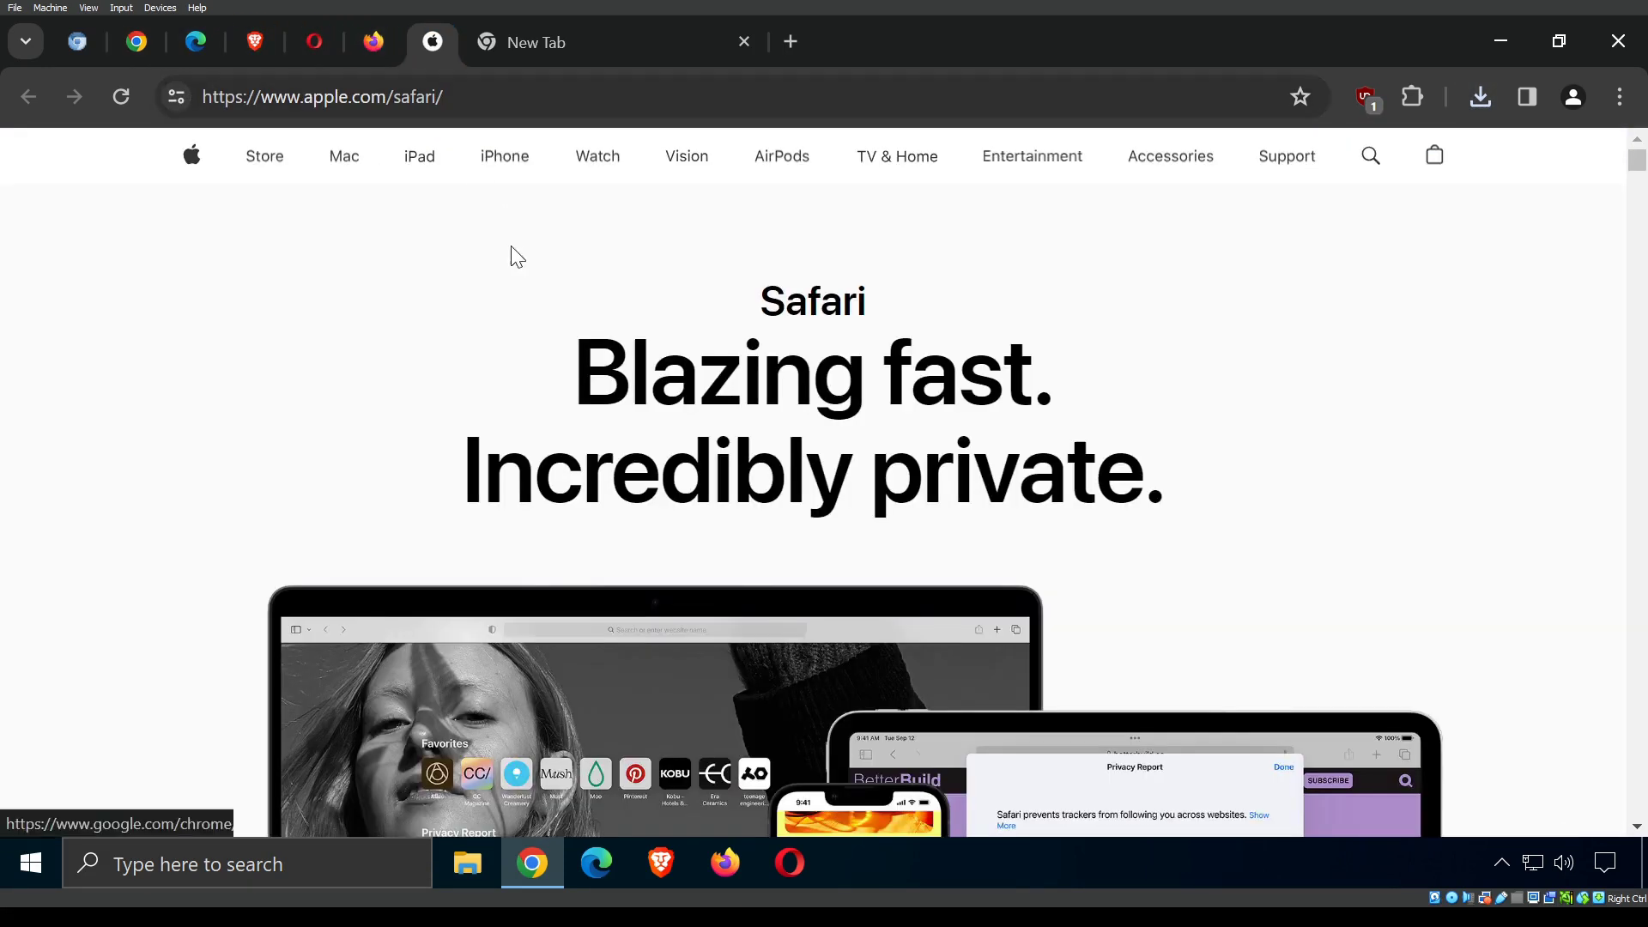
{"action": "left_click", "coordinate": [744, 41]}
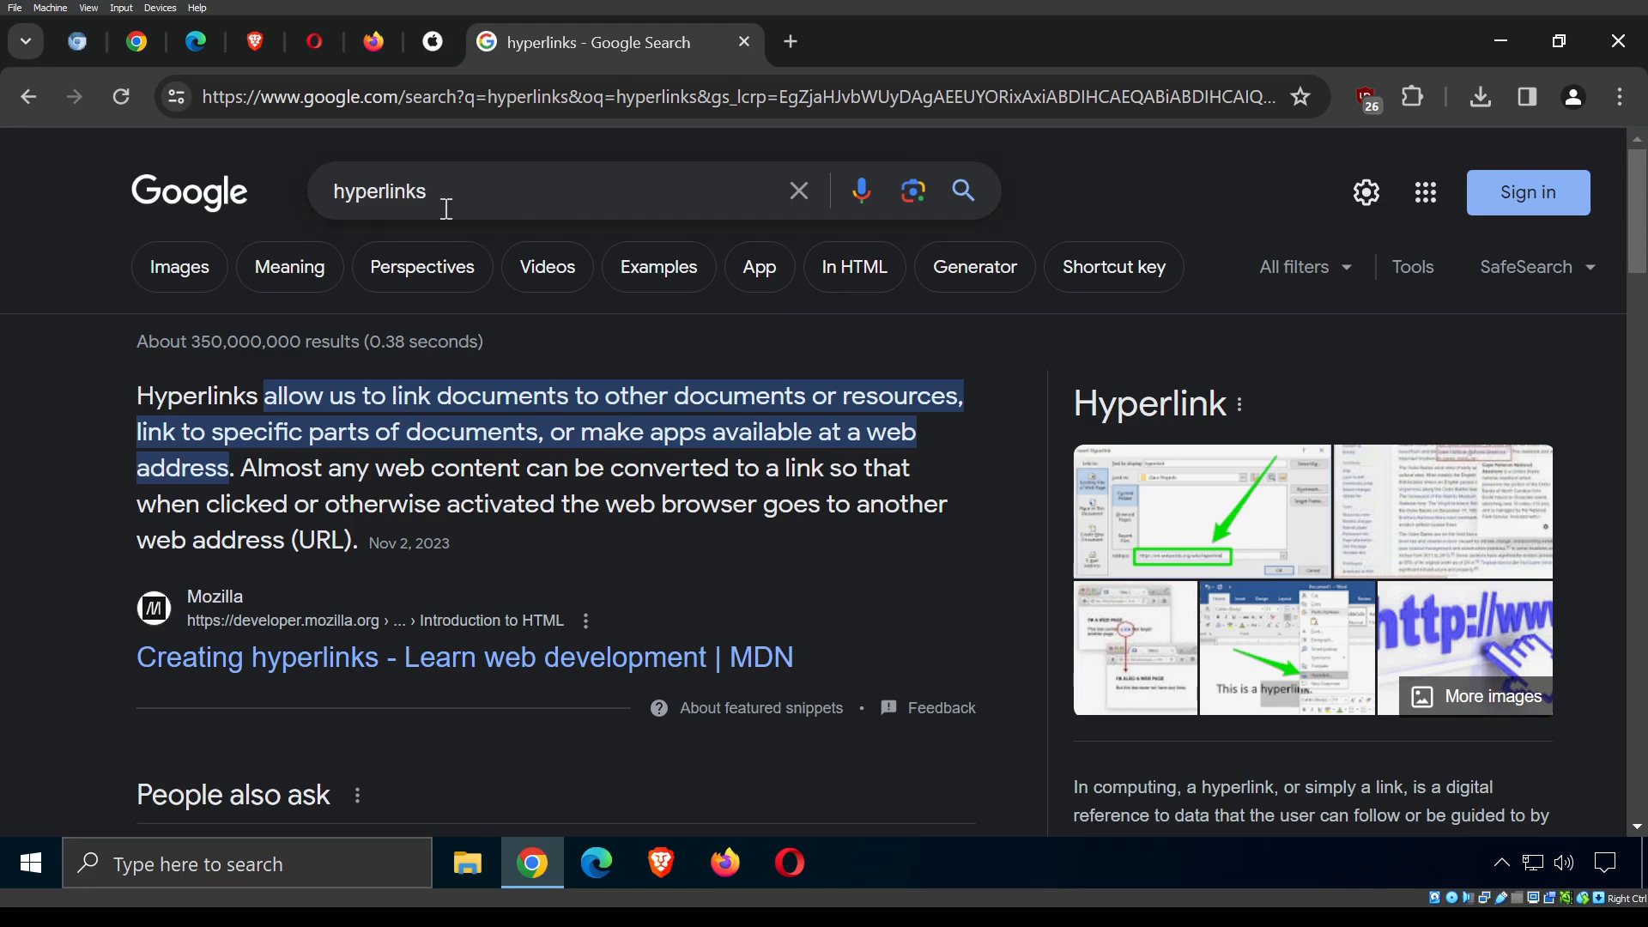
Highlight the search term "hyperlinks" and examine the Mozilla, Wikipedia, MDN, Microsoft Support and W3Schools result links.
{"action": "left_click_drag", "start_coordinate": [446, 209], "coordinate": [311, 187]}
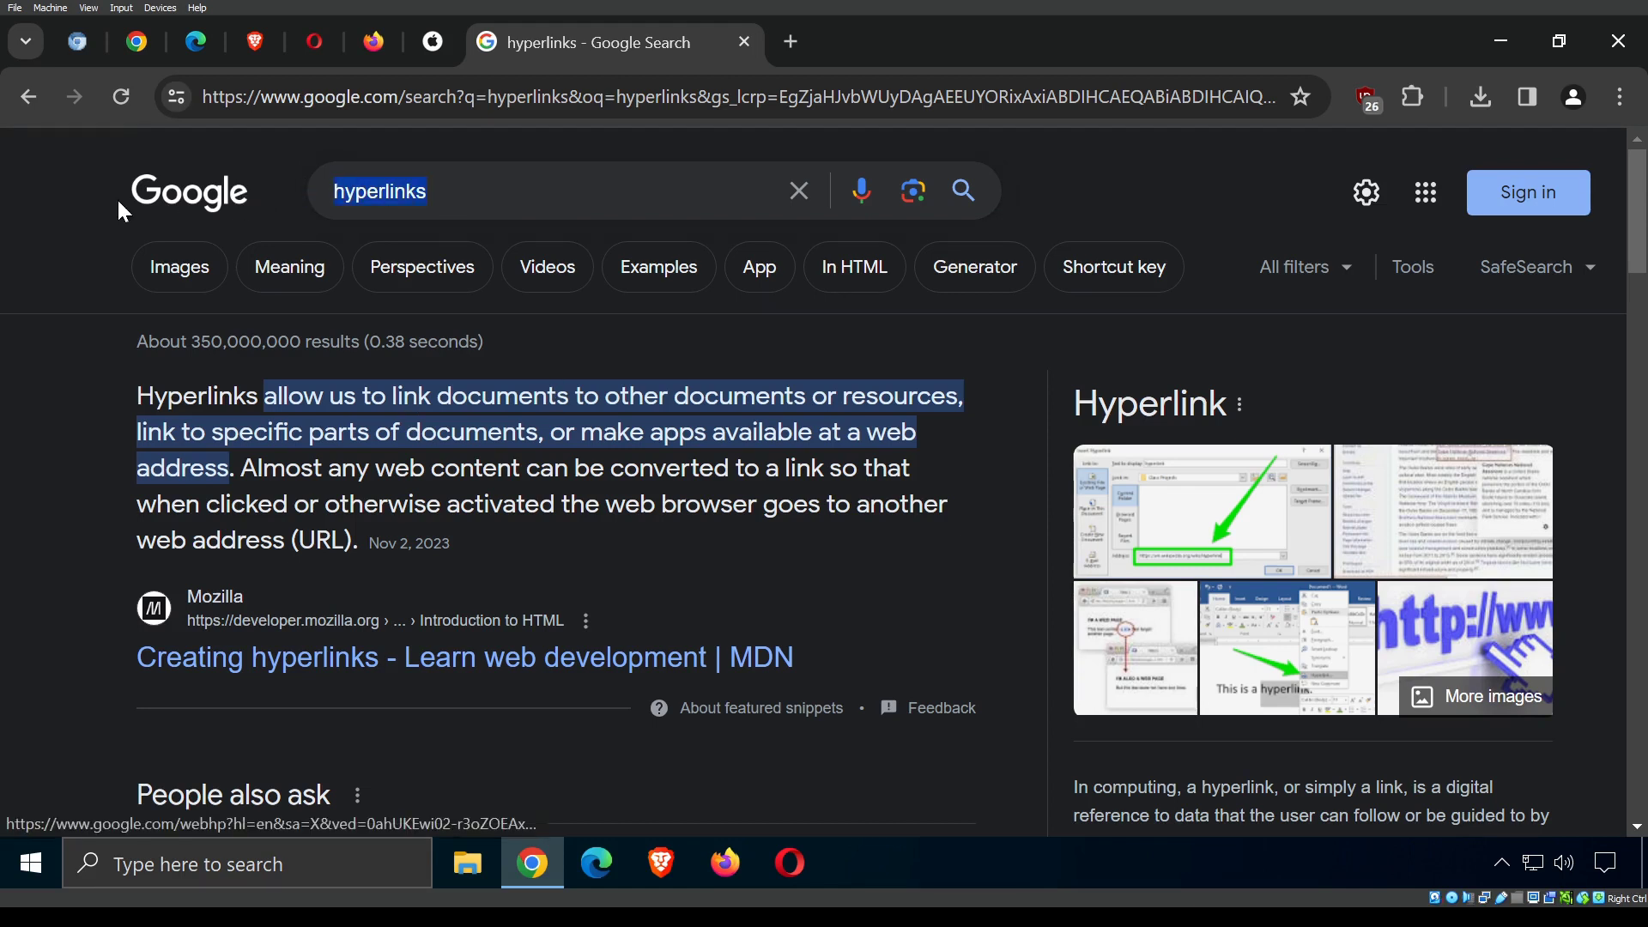
{"action": "left_click", "coordinate": [94, 348]}
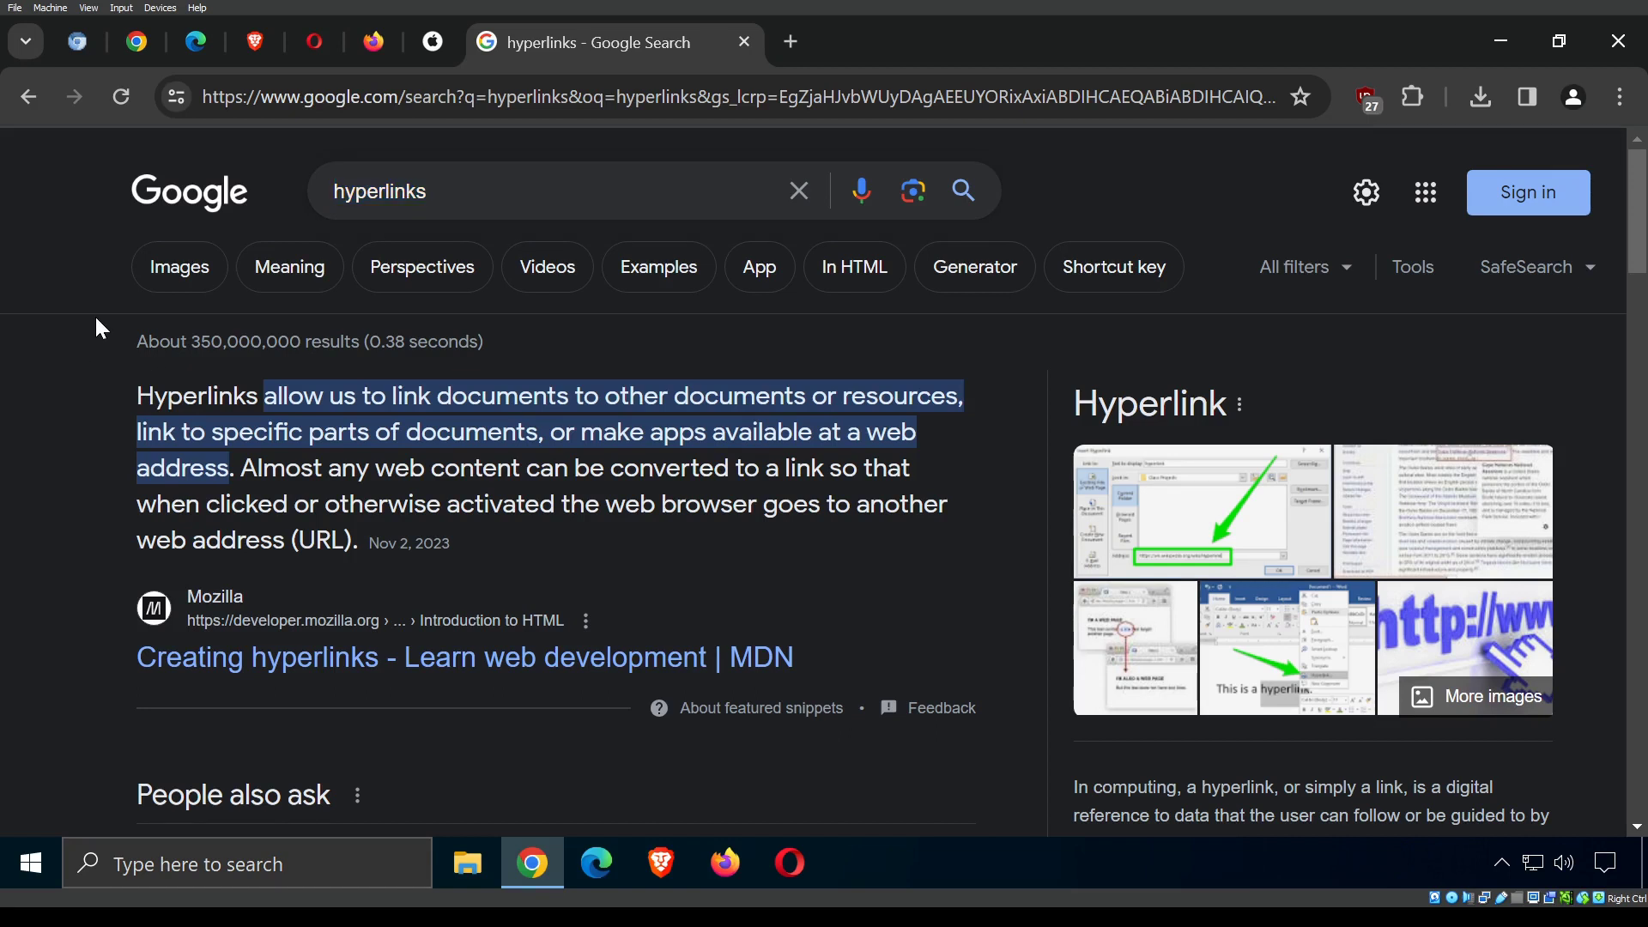
{"action": "scroll", "coordinate": [95, 325], "scroll_direction": "down", "scroll_amount": 4}
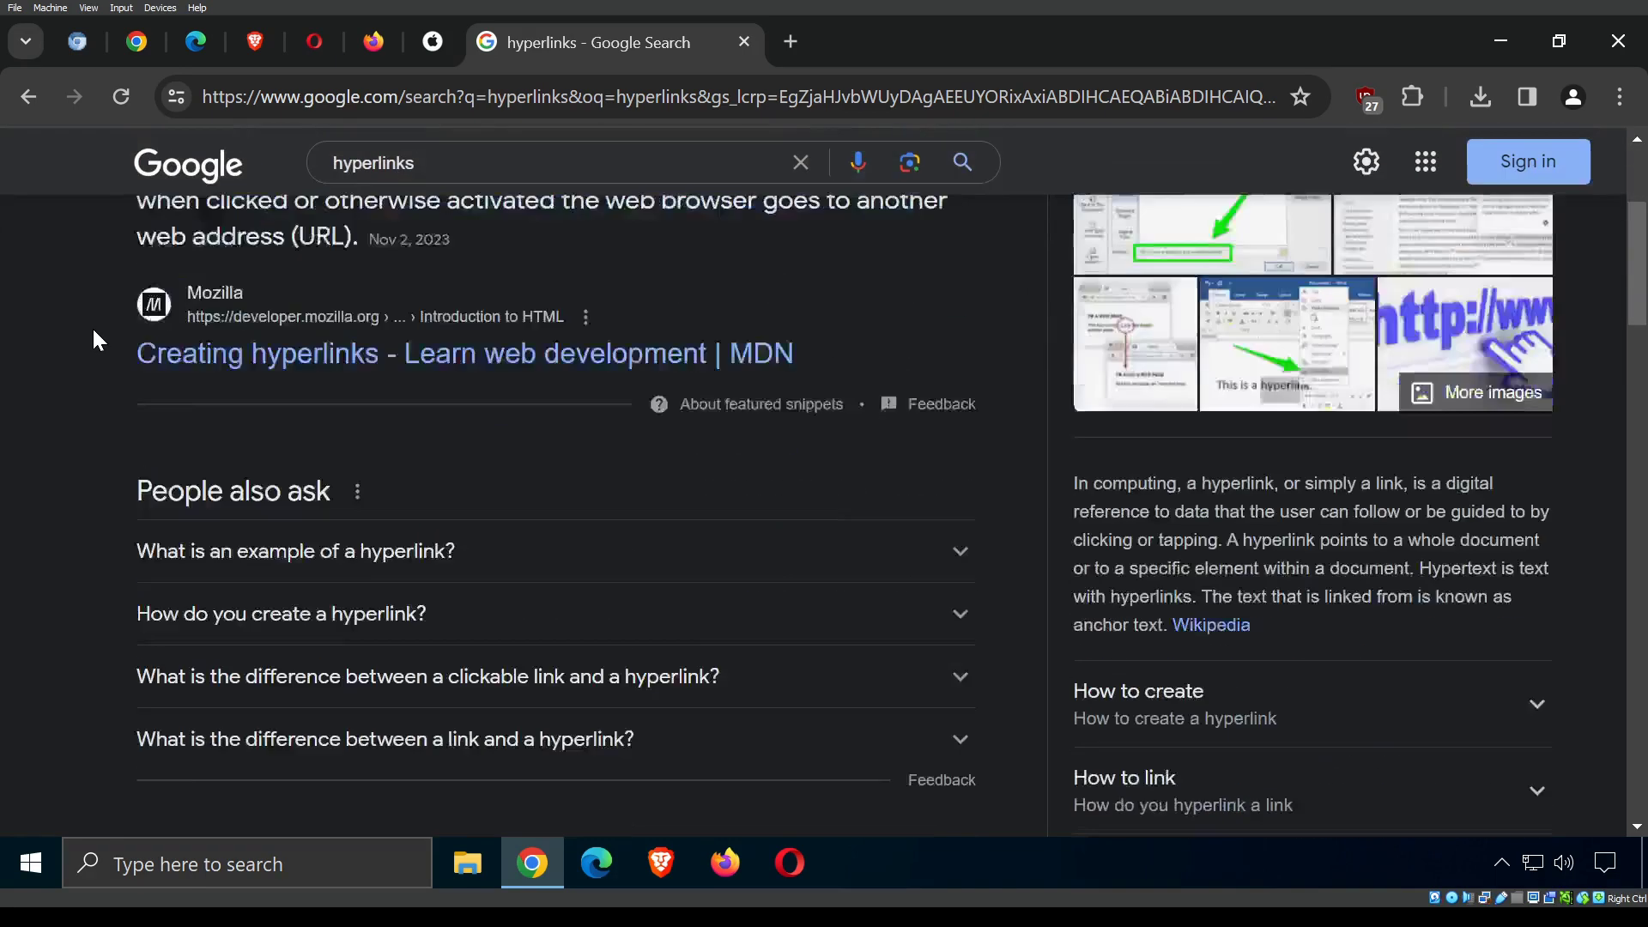
{"action": "scroll", "coordinate": [114, 327], "scroll_direction": "up", "scroll_amount": 1}
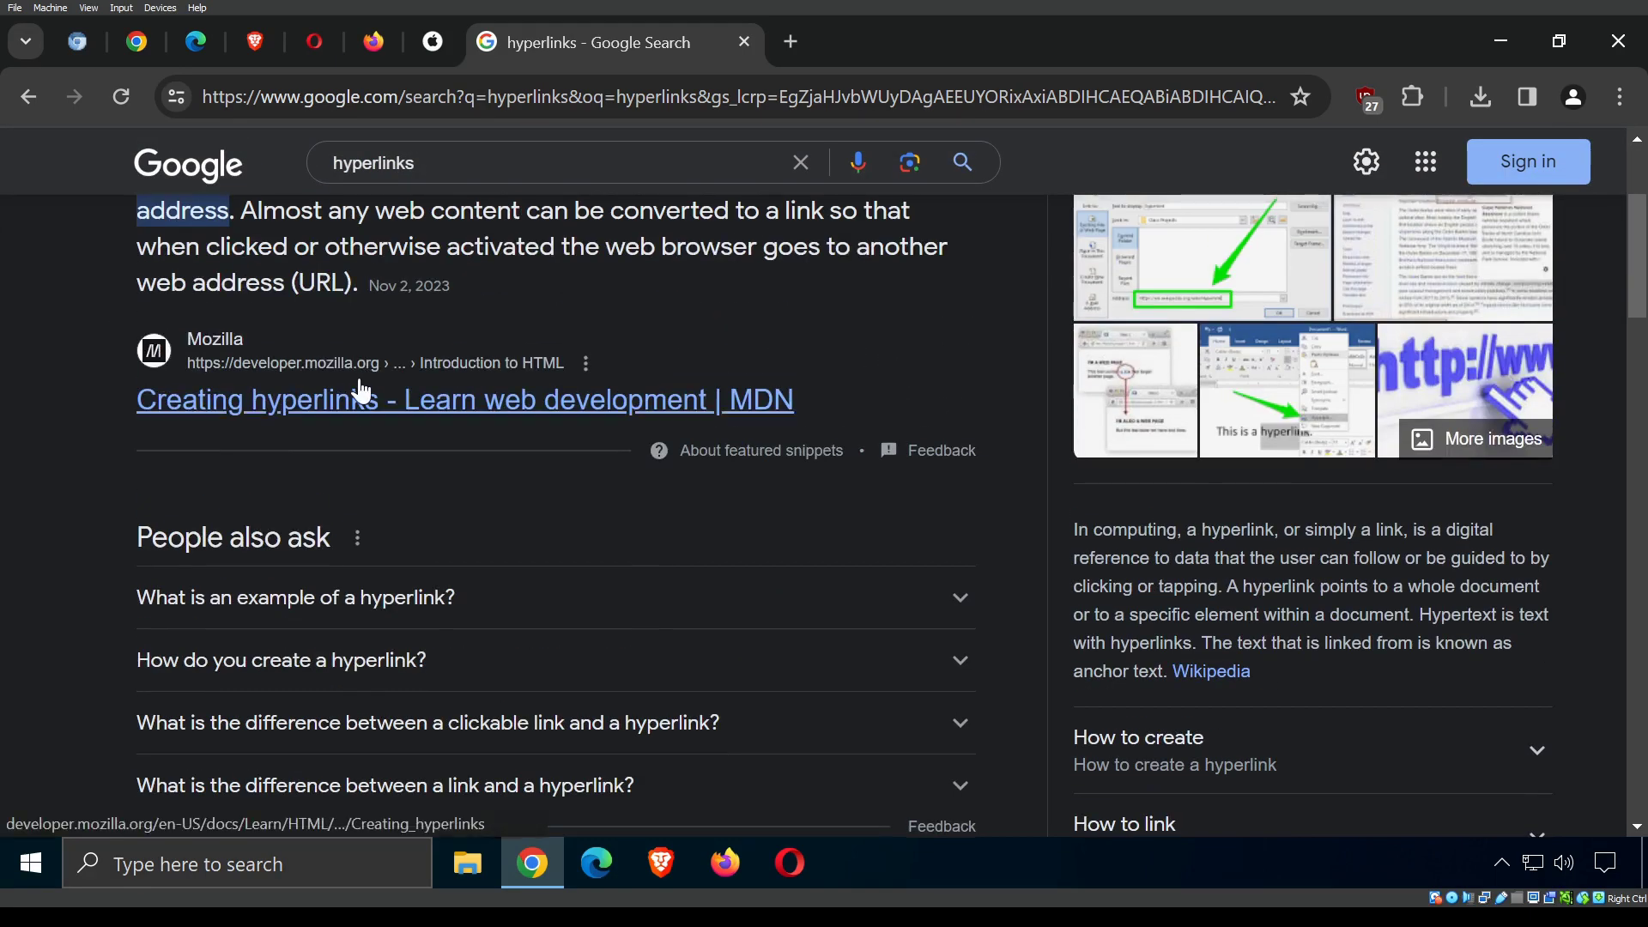
{"action": "scroll", "coordinate": [357, 382], "scroll_direction": "down", "scroll_amount": 4}
{"action": "scroll", "coordinate": [352, 371], "scroll_direction": "down", "scroll_amount": 3}
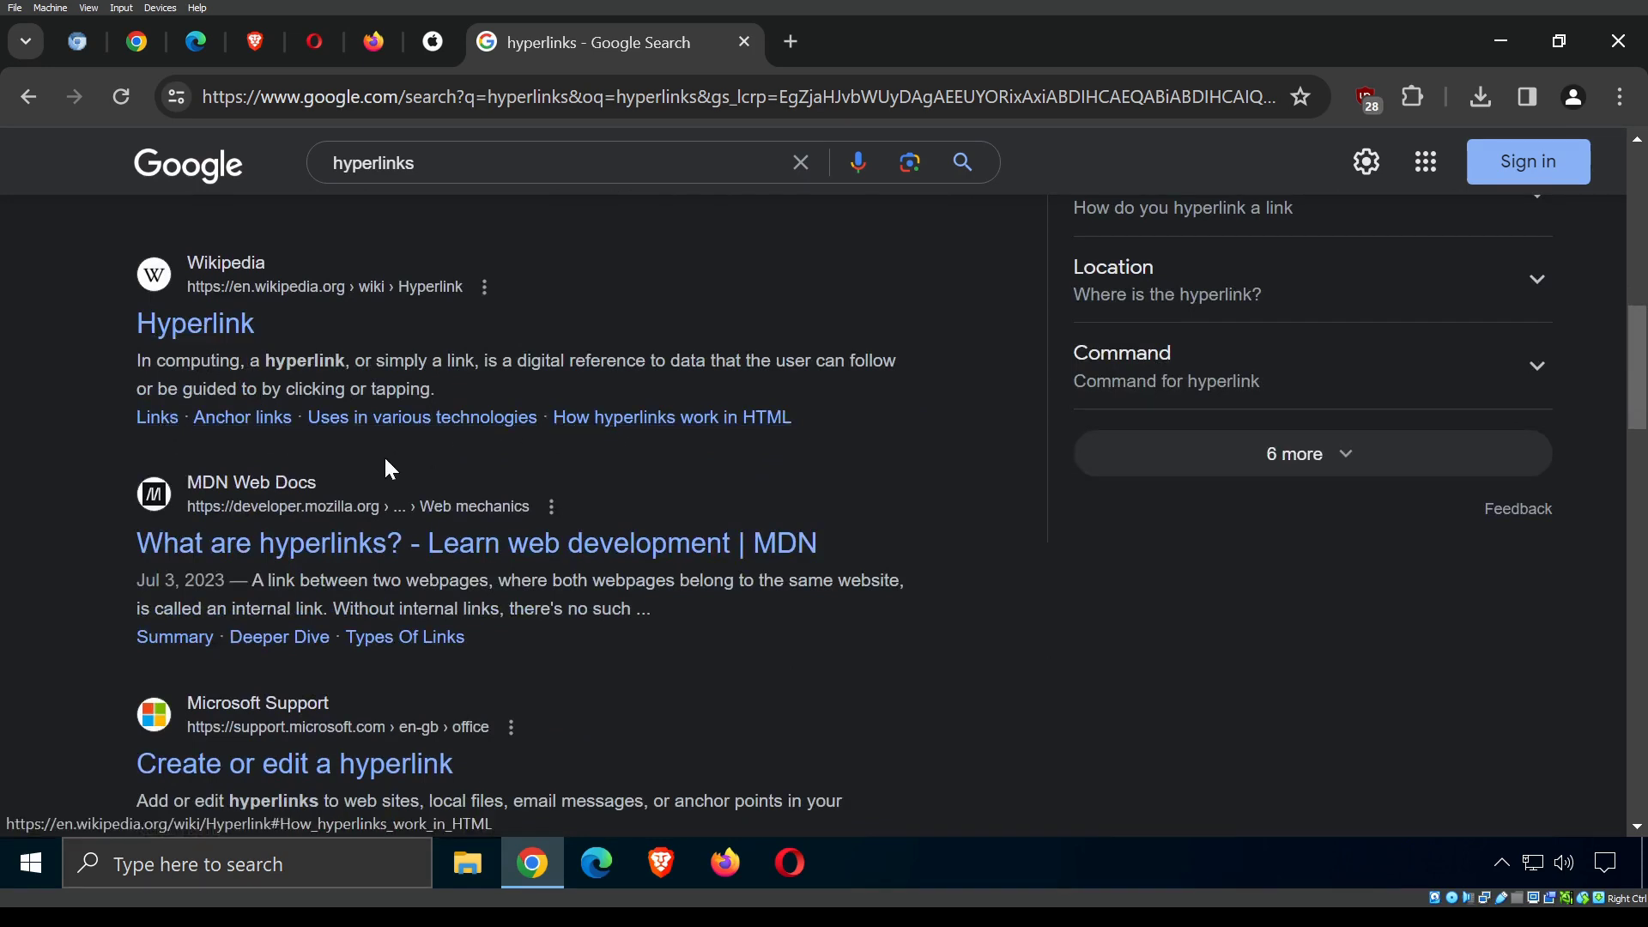
{"action": "scroll", "coordinate": [384, 455], "scroll_direction": "down", "scroll_amount": 3}
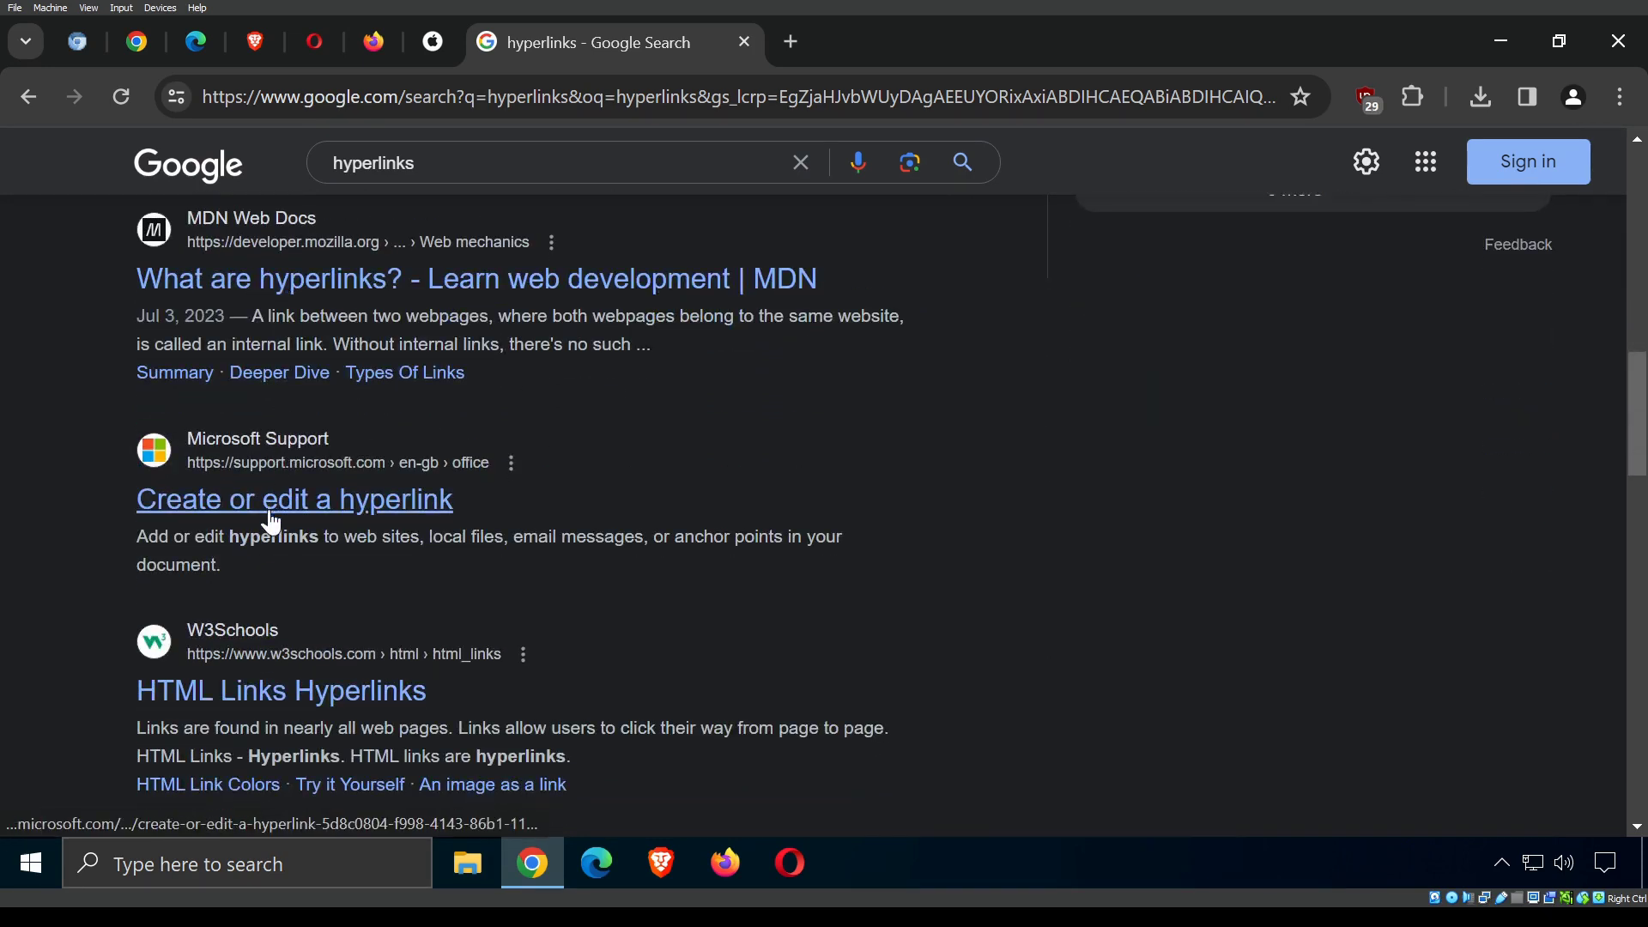
{"action": "scroll", "coordinate": [267, 525], "scroll_direction": "down", "scroll_amount": 3}
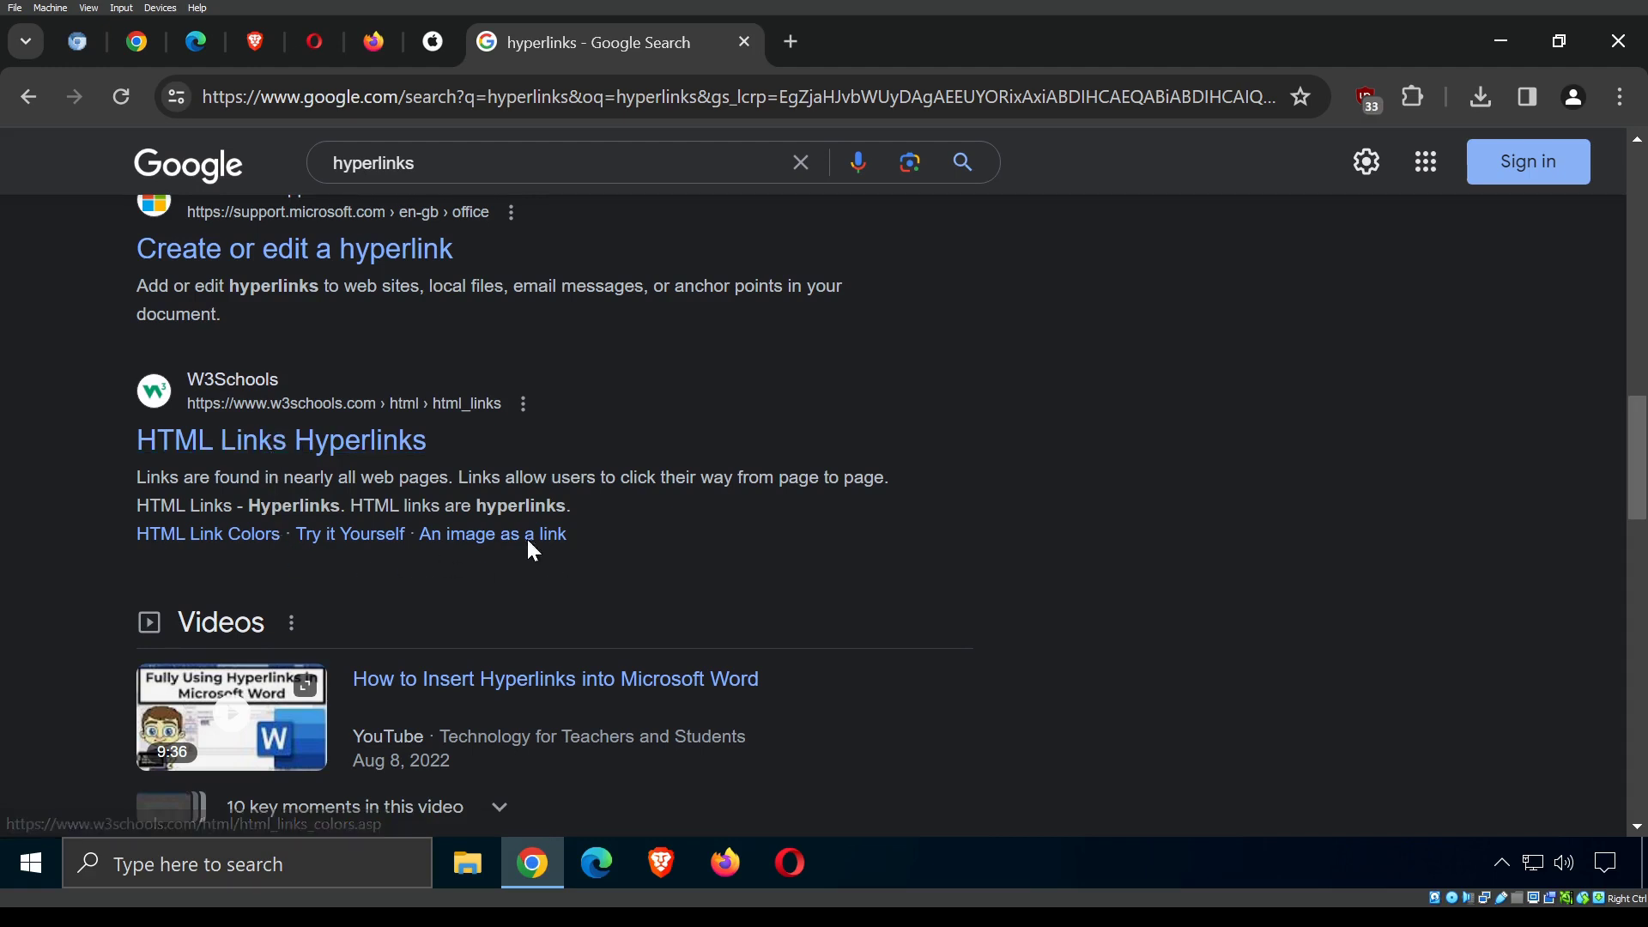
{"action": "scroll", "coordinate": [380, 448], "scroll_direction": "up", "scroll_amount": 5}
{"action": "scroll", "coordinate": [380, 448], "scroll_direction": "up", "scroll_amount": 3}
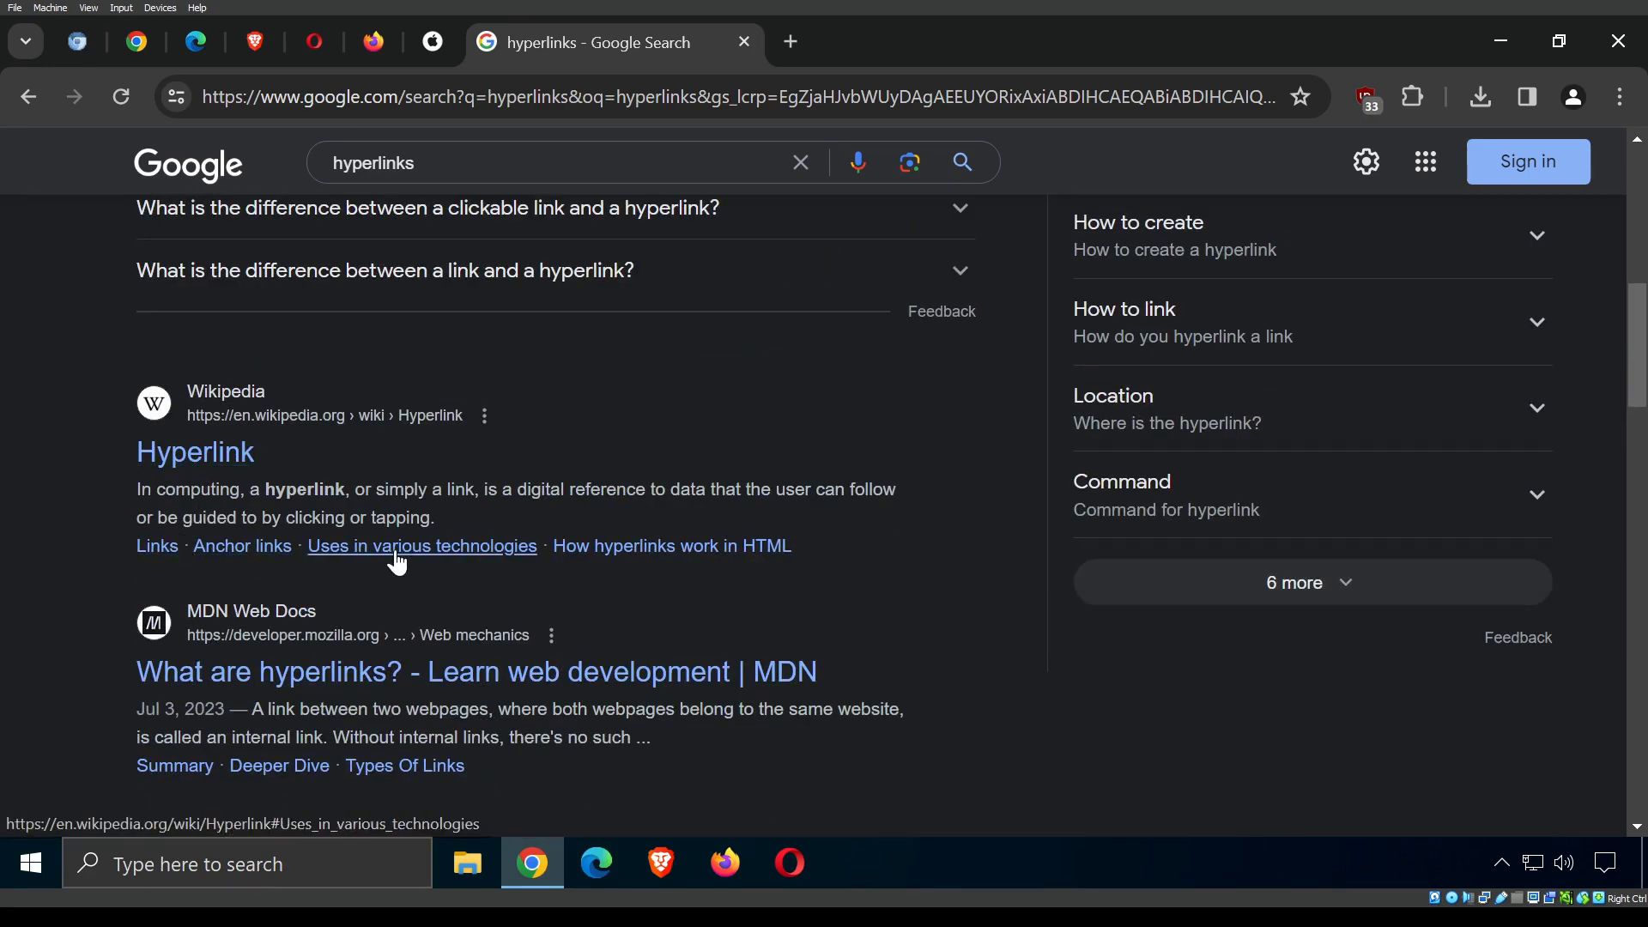
{"action": "scroll", "coordinate": [447, 670], "scroll_direction": "down", "scroll_amount": 3}
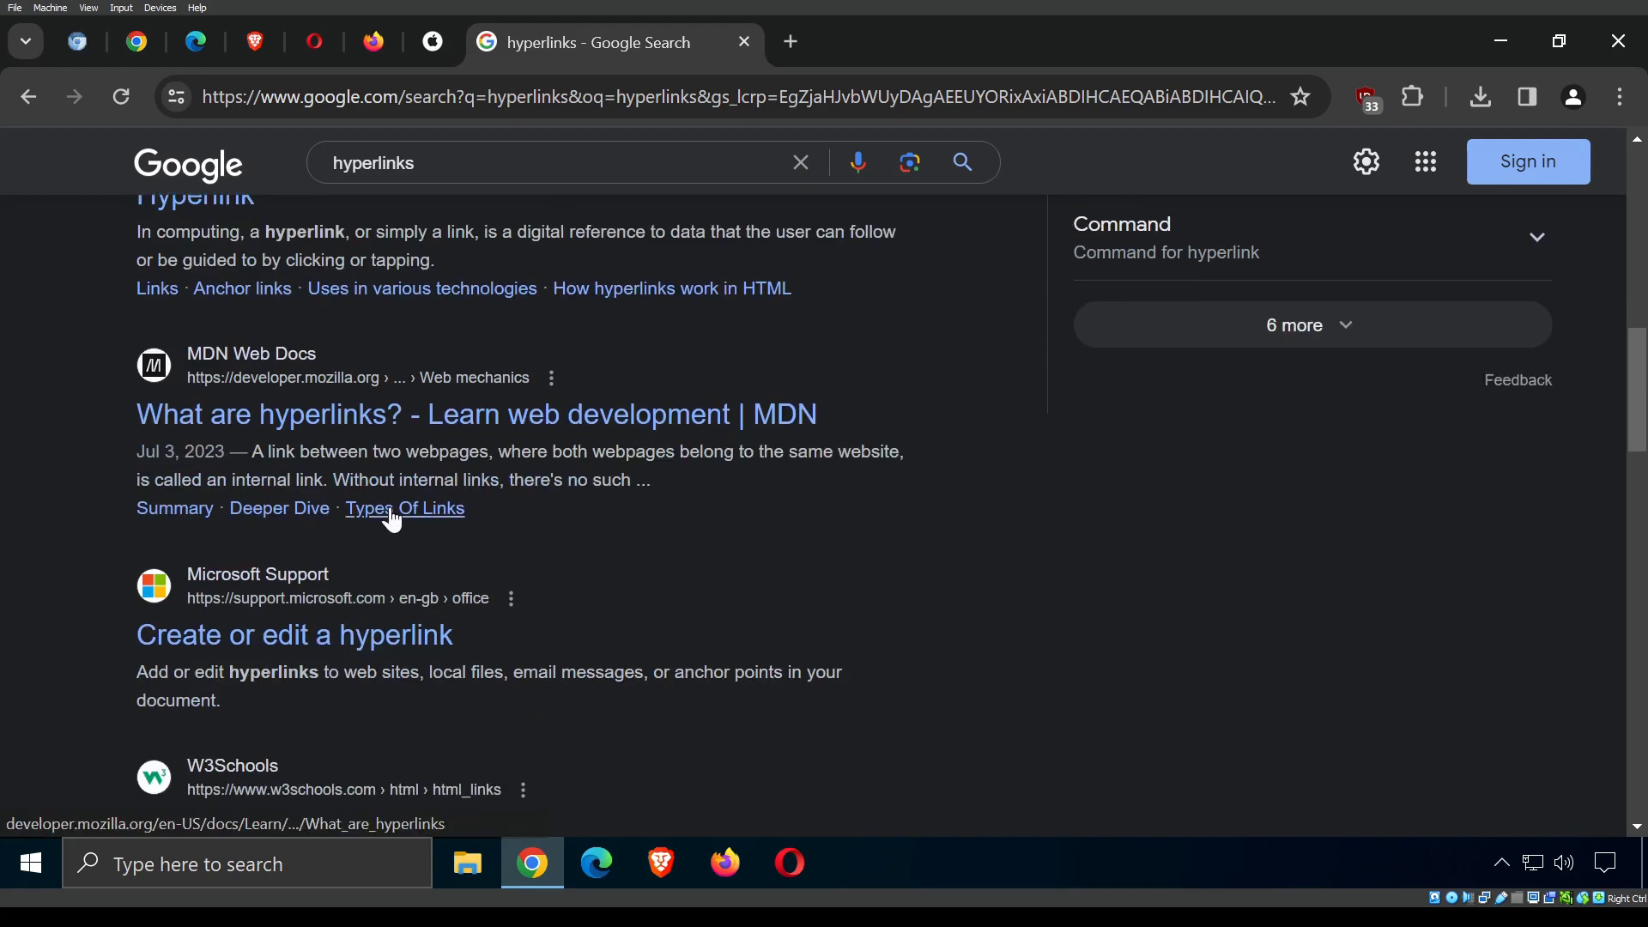
{"action": "scroll", "coordinate": [343, 592], "scroll_direction": "down", "scroll_amount": 6}
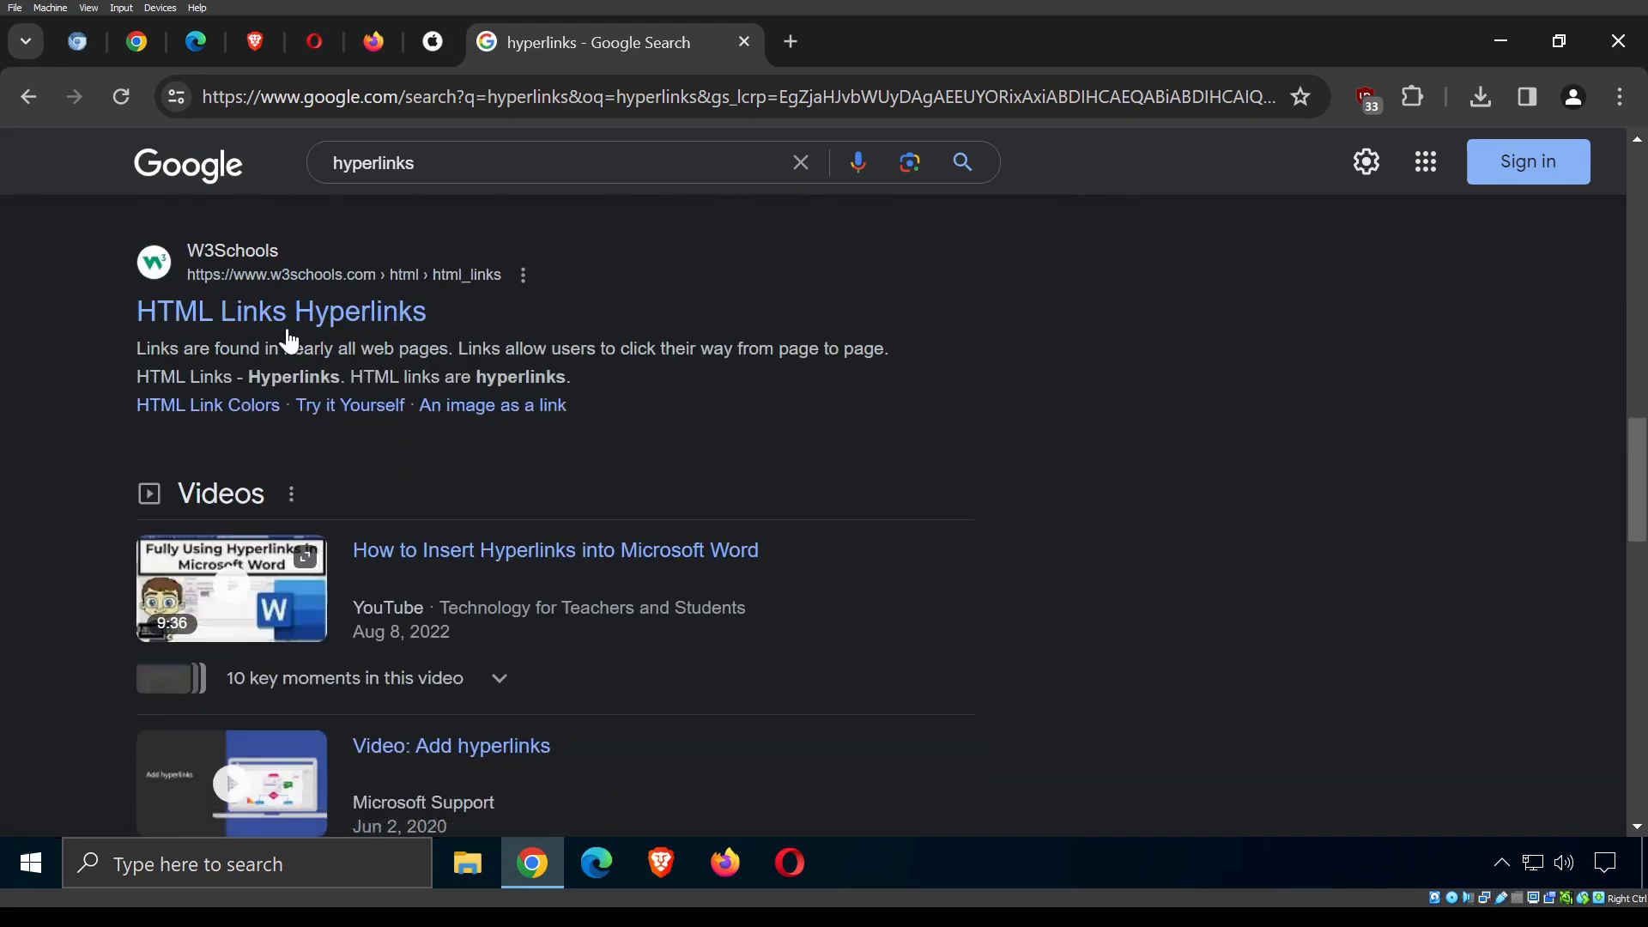
{"action": "scroll", "coordinate": [693, 476], "scroll_direction": "up", "scroll_amount": 12}
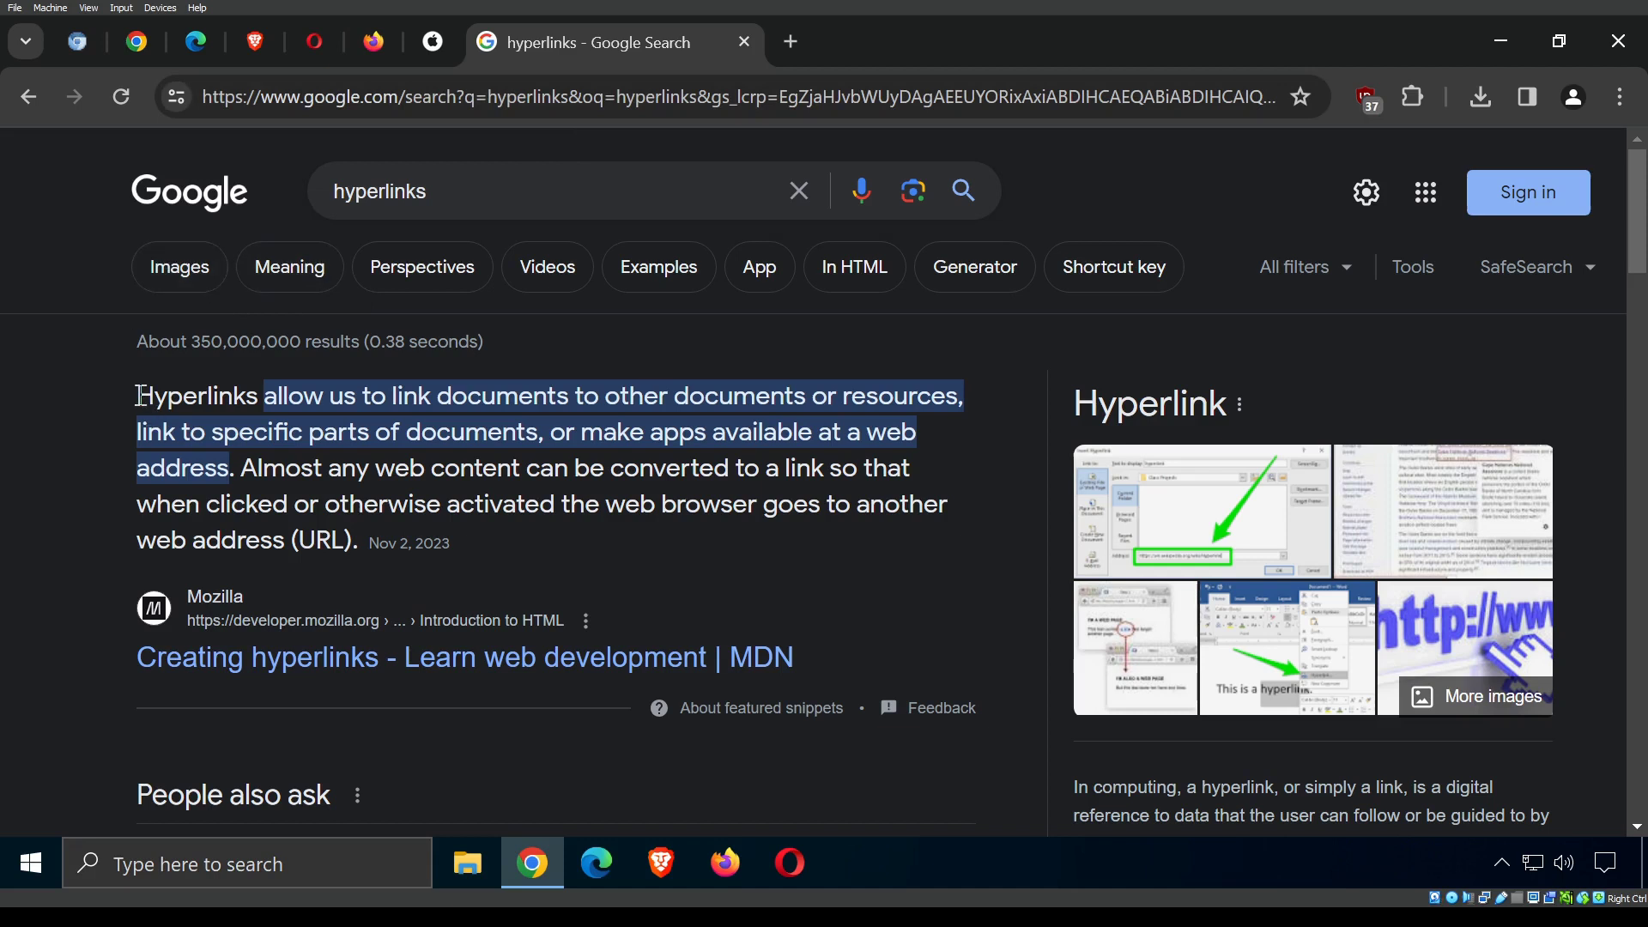
Examine the clickable titles of all results down to the related searches, returning to the Mozilla result at the top.
{"action": "scroll", "coordinate": [142, 395], "scroll_direction": "down", "scroll_amount": 3}
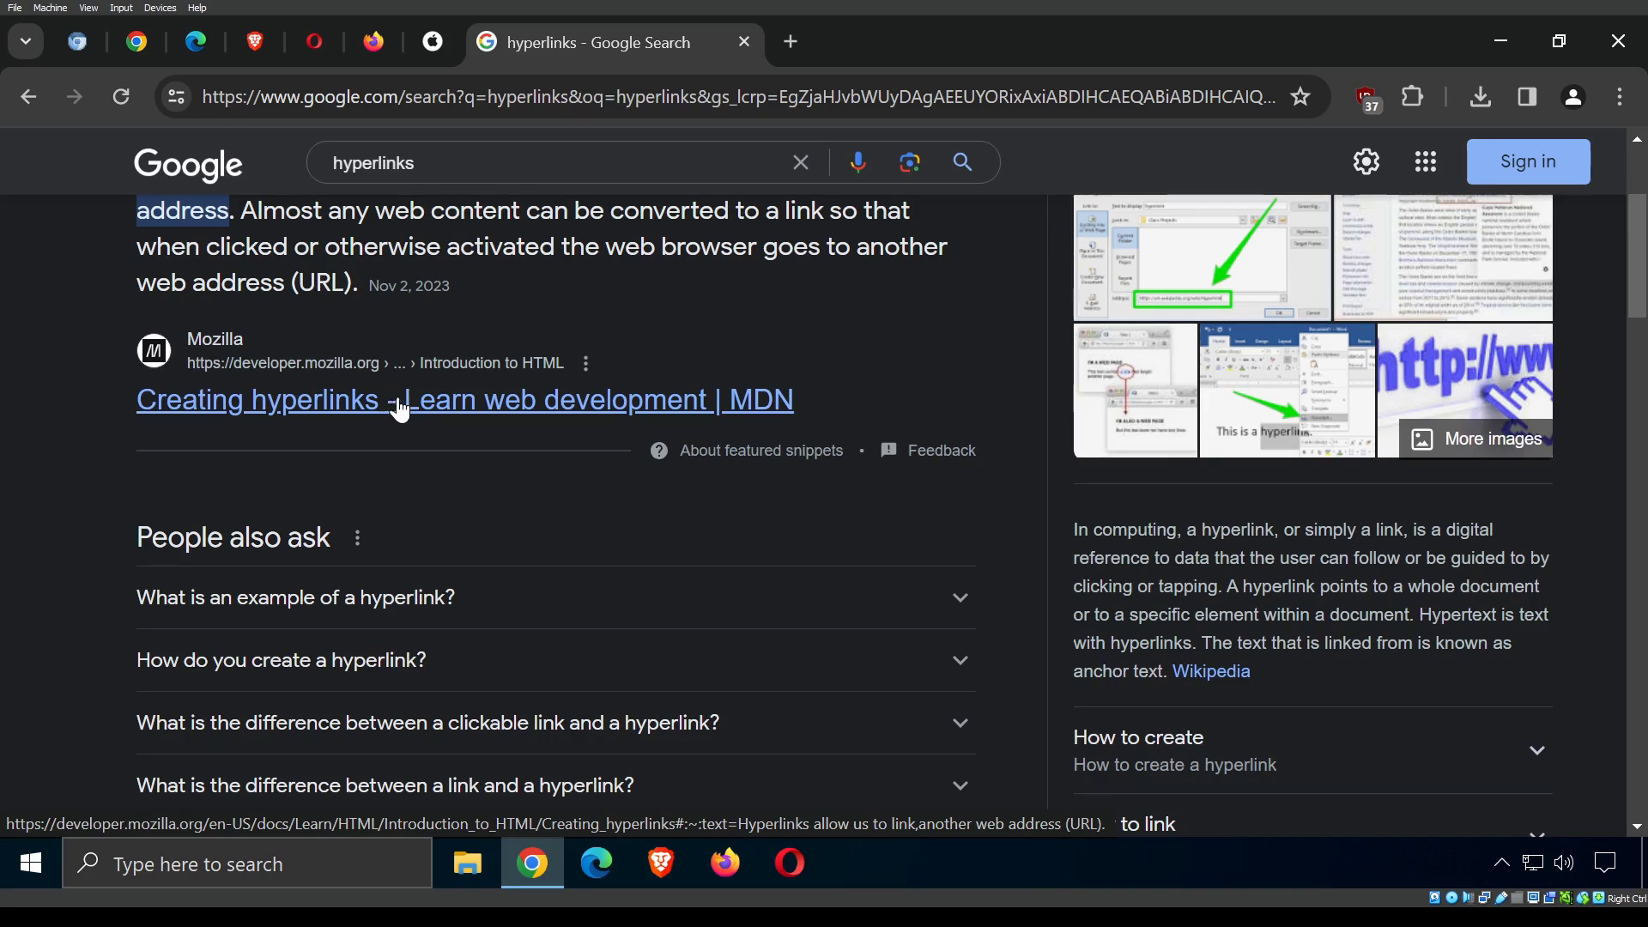
{"action": "scroll", "coordinate": [412, 405], "scroll_direction": "down", "scroll_amount": 5}
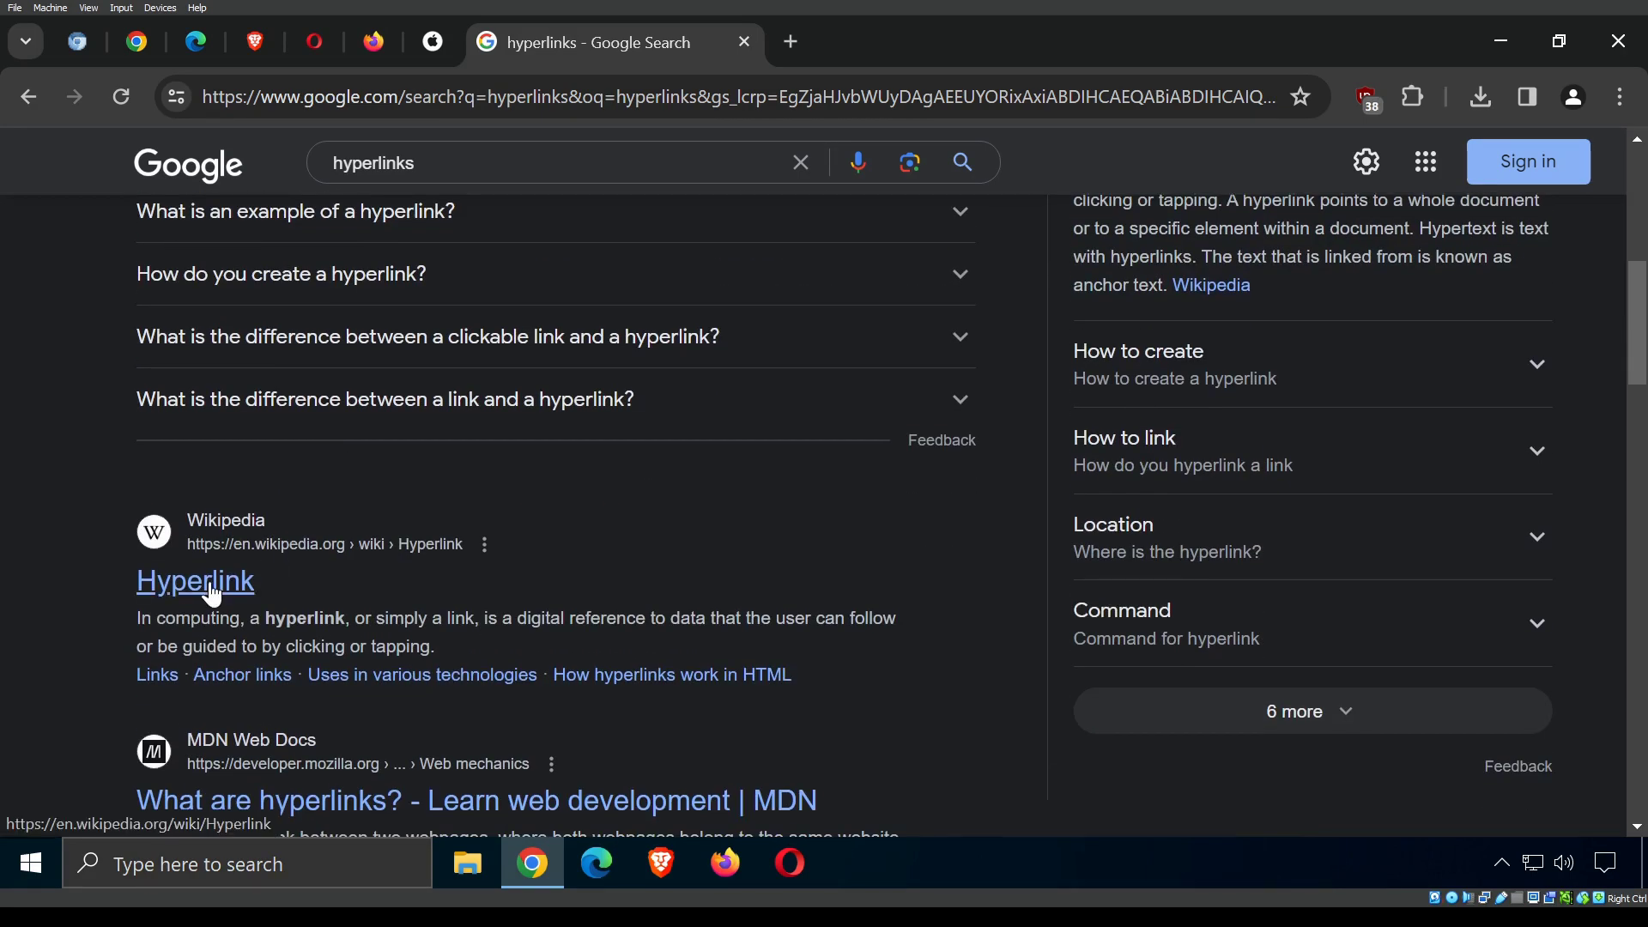
{"action": "scroll", "coordinate": [393, 804], "scroll_direction": "down", "scroll_amount": 5}
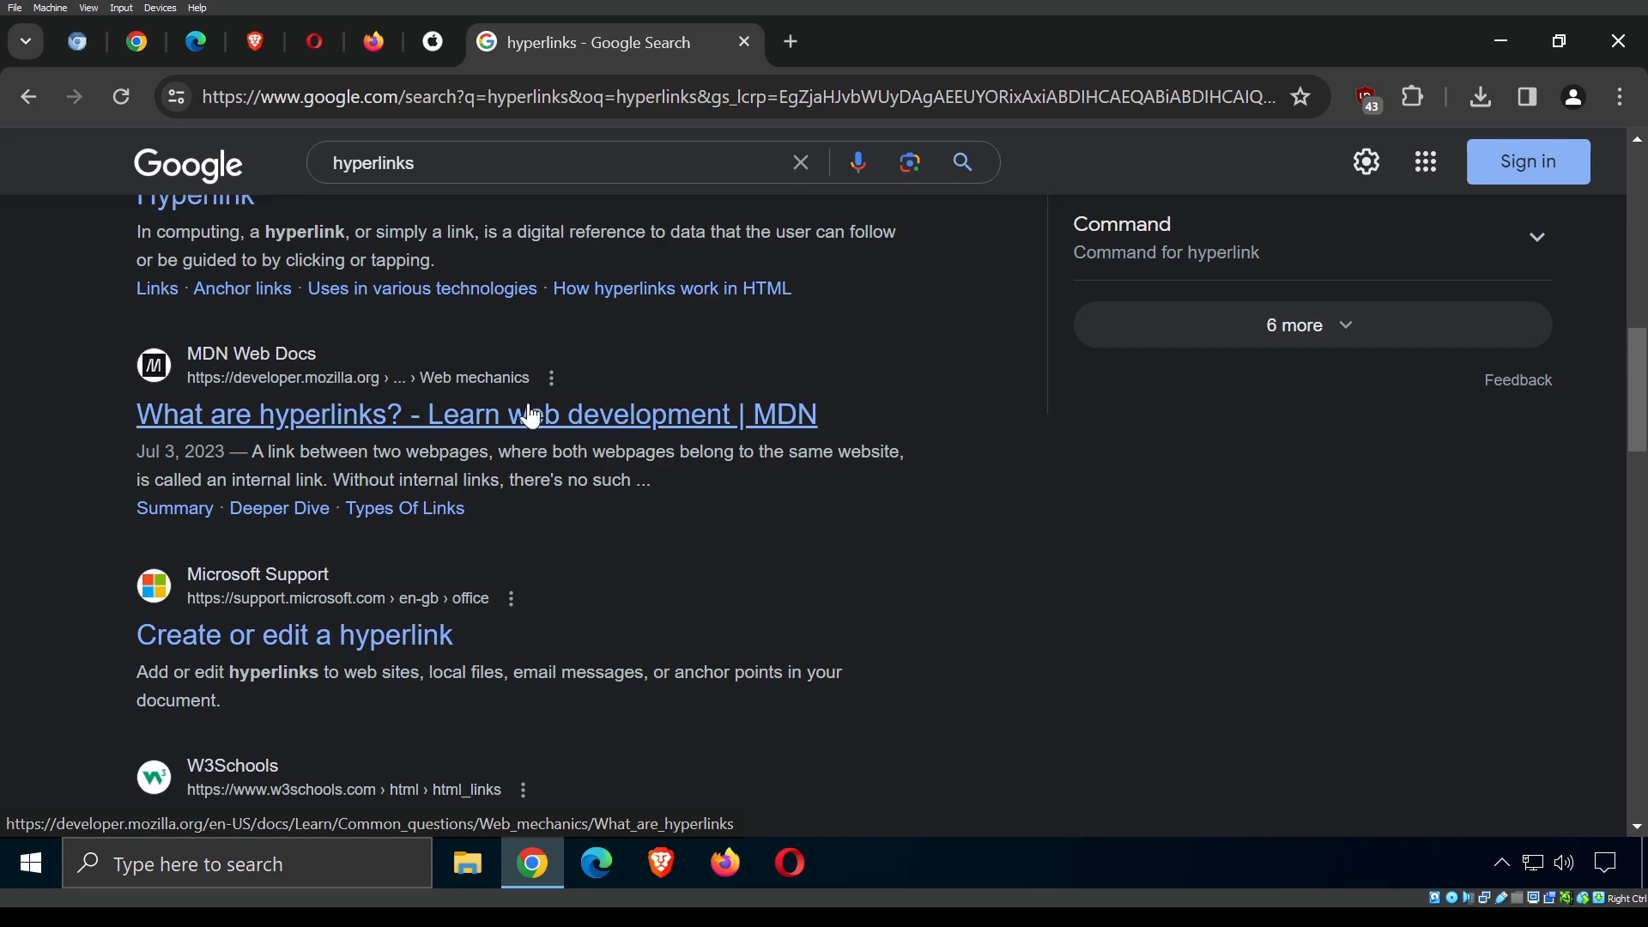
{"action": "scroll", "coordinate": [642, 441], "scroll_direction": "up", "scroll_amount": 10}
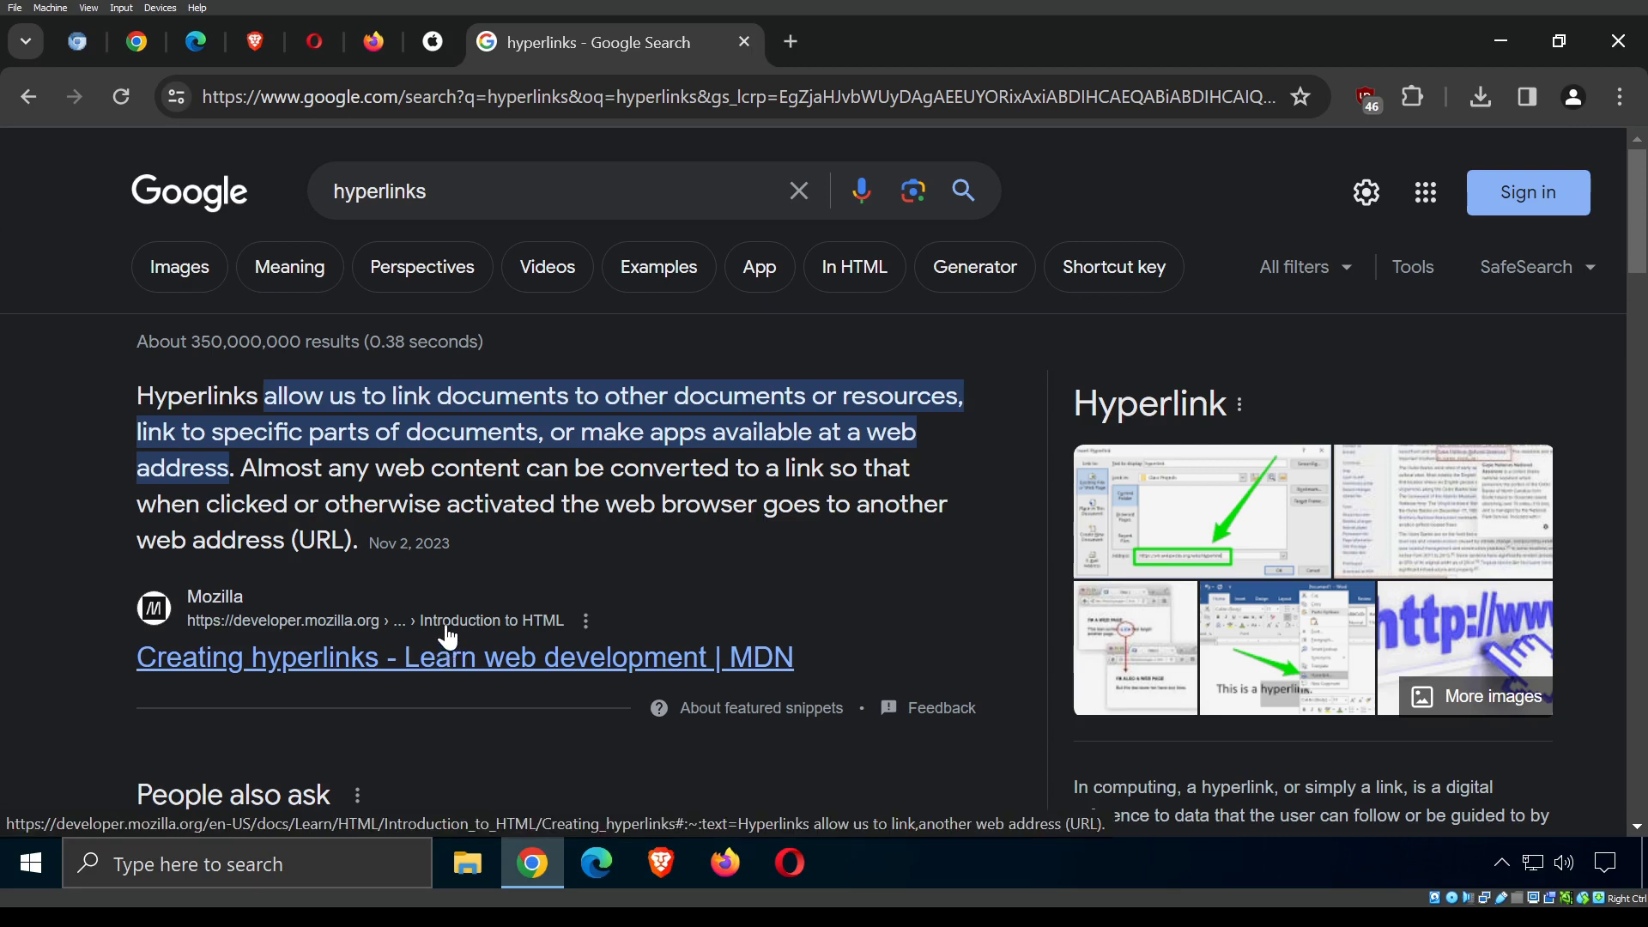
{"action": "scroll", "coordinate": [461, 460], "scroll_direction": "down", "scroll_amount": 10}
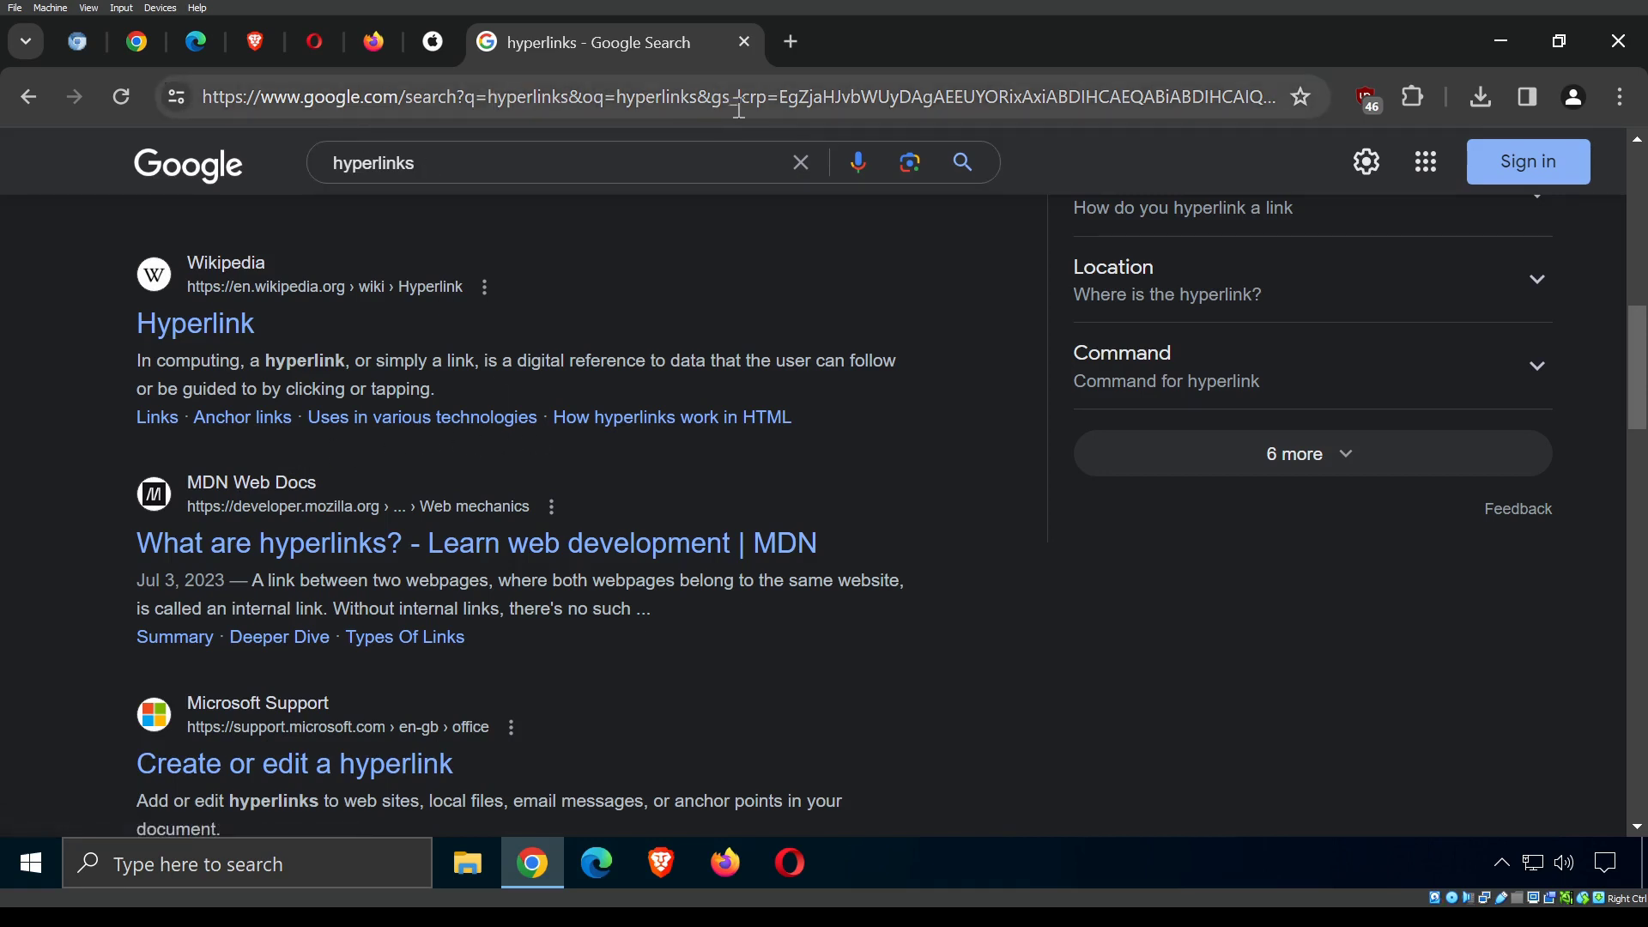
{"action": "scroll", "coordinate": [542, 290], "scroll_direction": "up", "scroll_amount": 10}
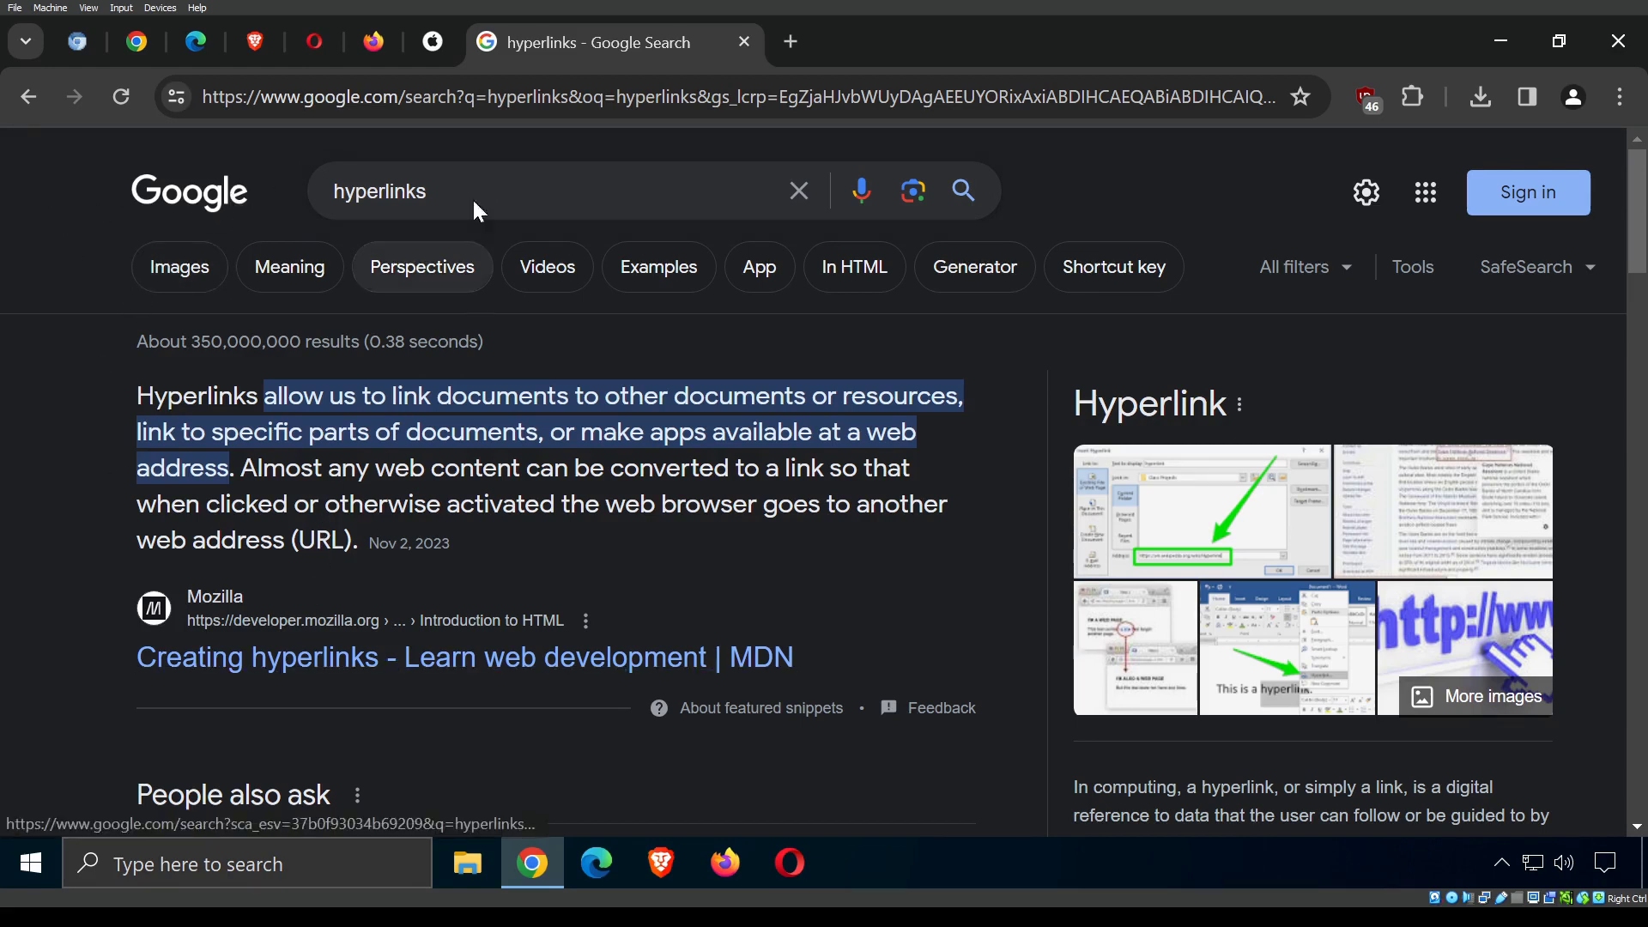
{"action": "scroll", "coordinate": [312, 415], "scroll_direction": "down", "scroll_amount": 20}
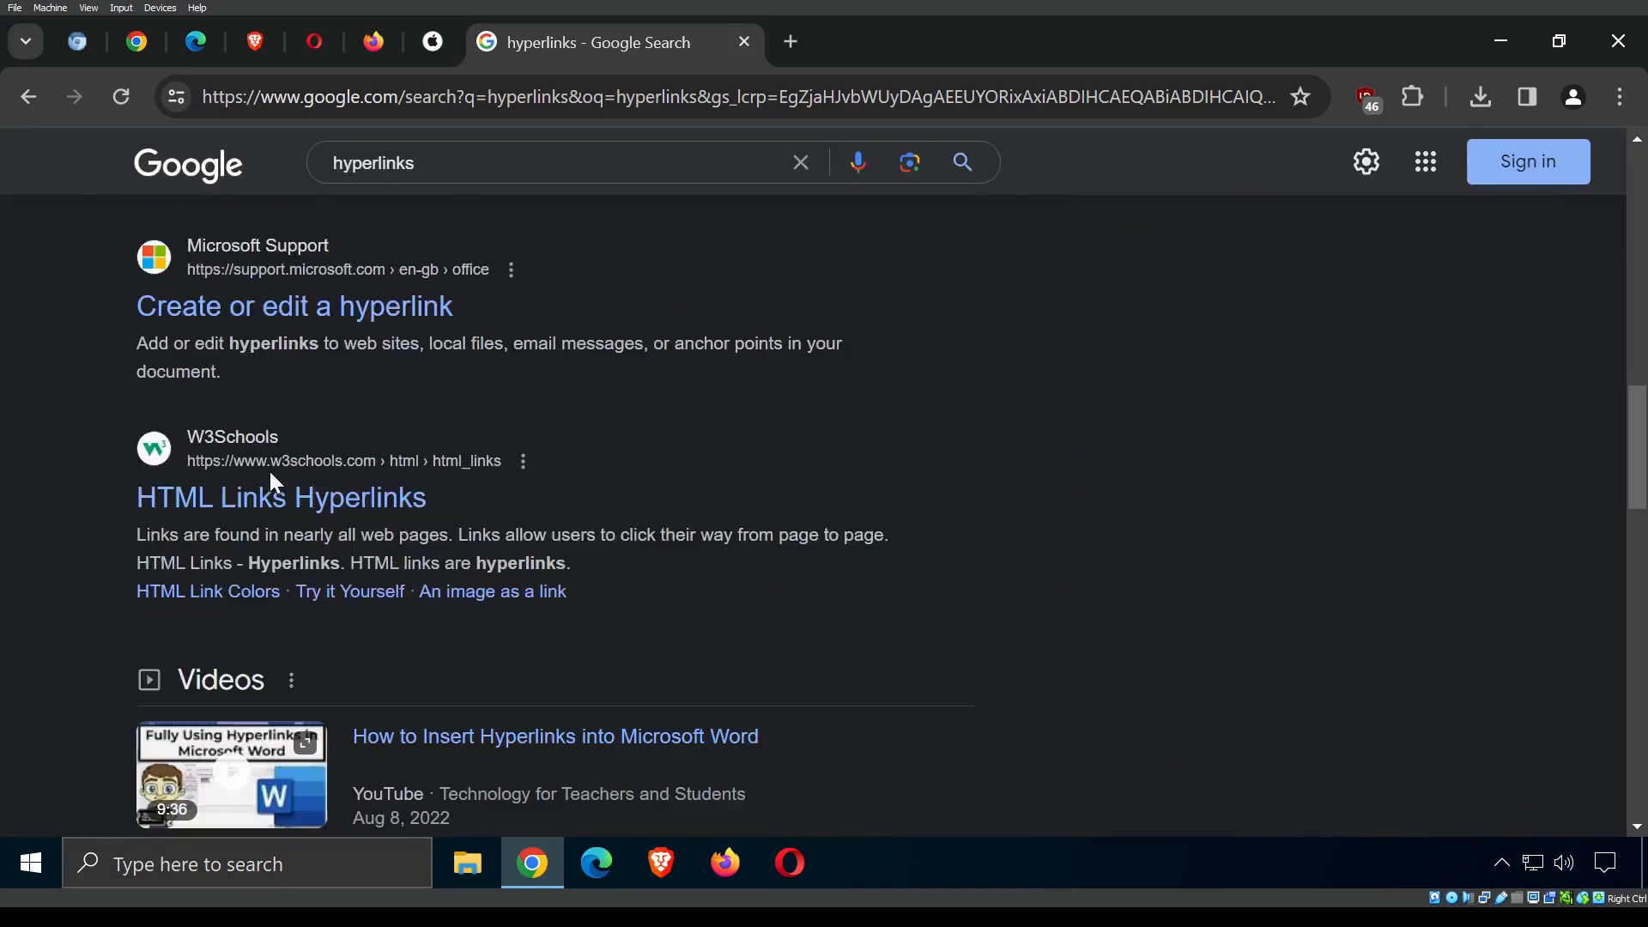
{"action": "scroll", "coordinate": [394, 605], "scroll_direction": "down", "scroll_amount": 9}
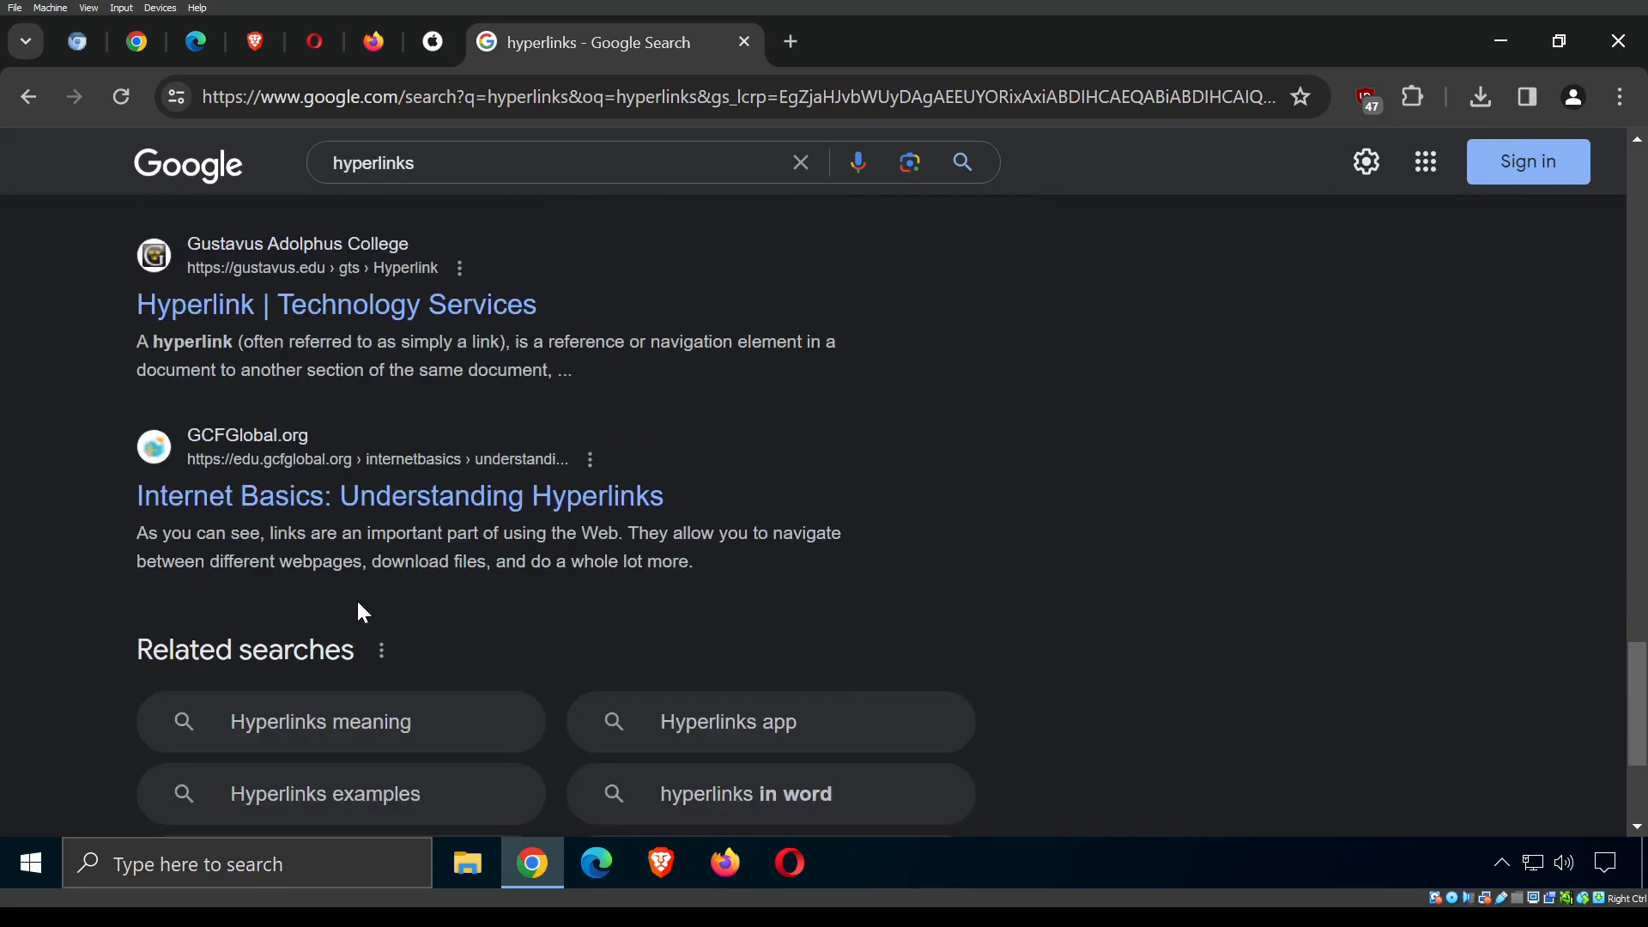
{"action": "scroll", "coordinate": [357, 607], "scroll_direction": "up", "scroll_amount": 15}
{"action": "scroll", "coordinate": [268, 228], "scroll_direction": "up", "scroll_amount": 18}
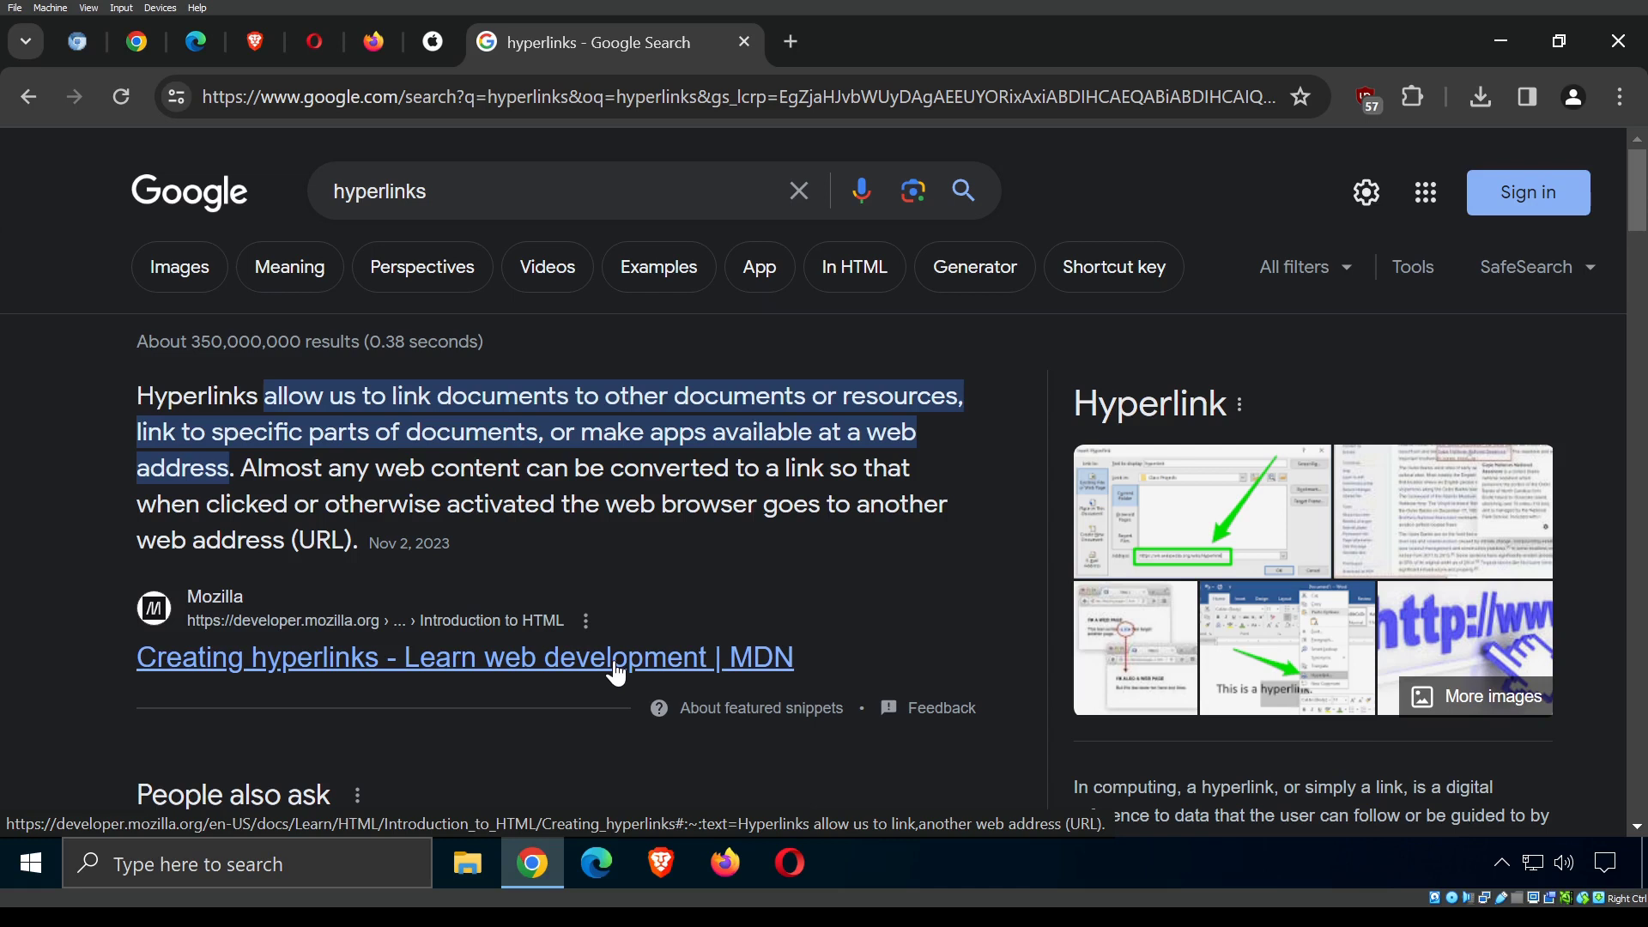
Open Mozilla's "Creating hyperlinks" result, highlight the example link code under Anatomy of a link, and examine the block level and image link sections.
{"action": "left_click", "coordinate": [616, 669]}
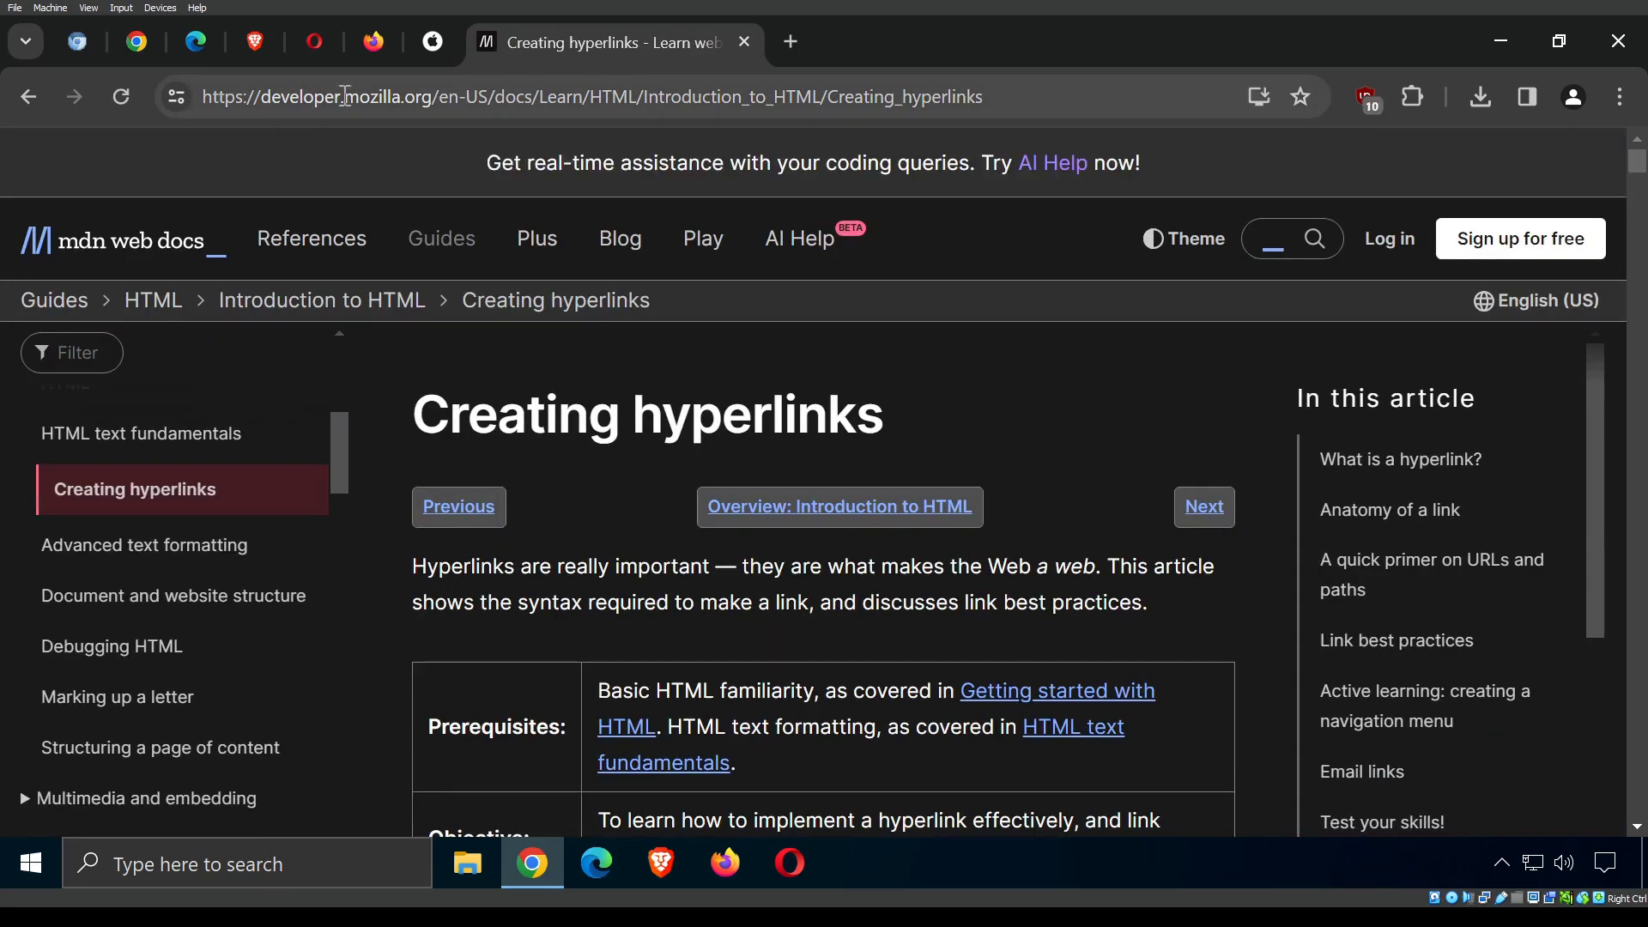
{"action": "scroll", "coordinate": [1011, 143], "scroll_direction": "down", "scroll_amount": 1}
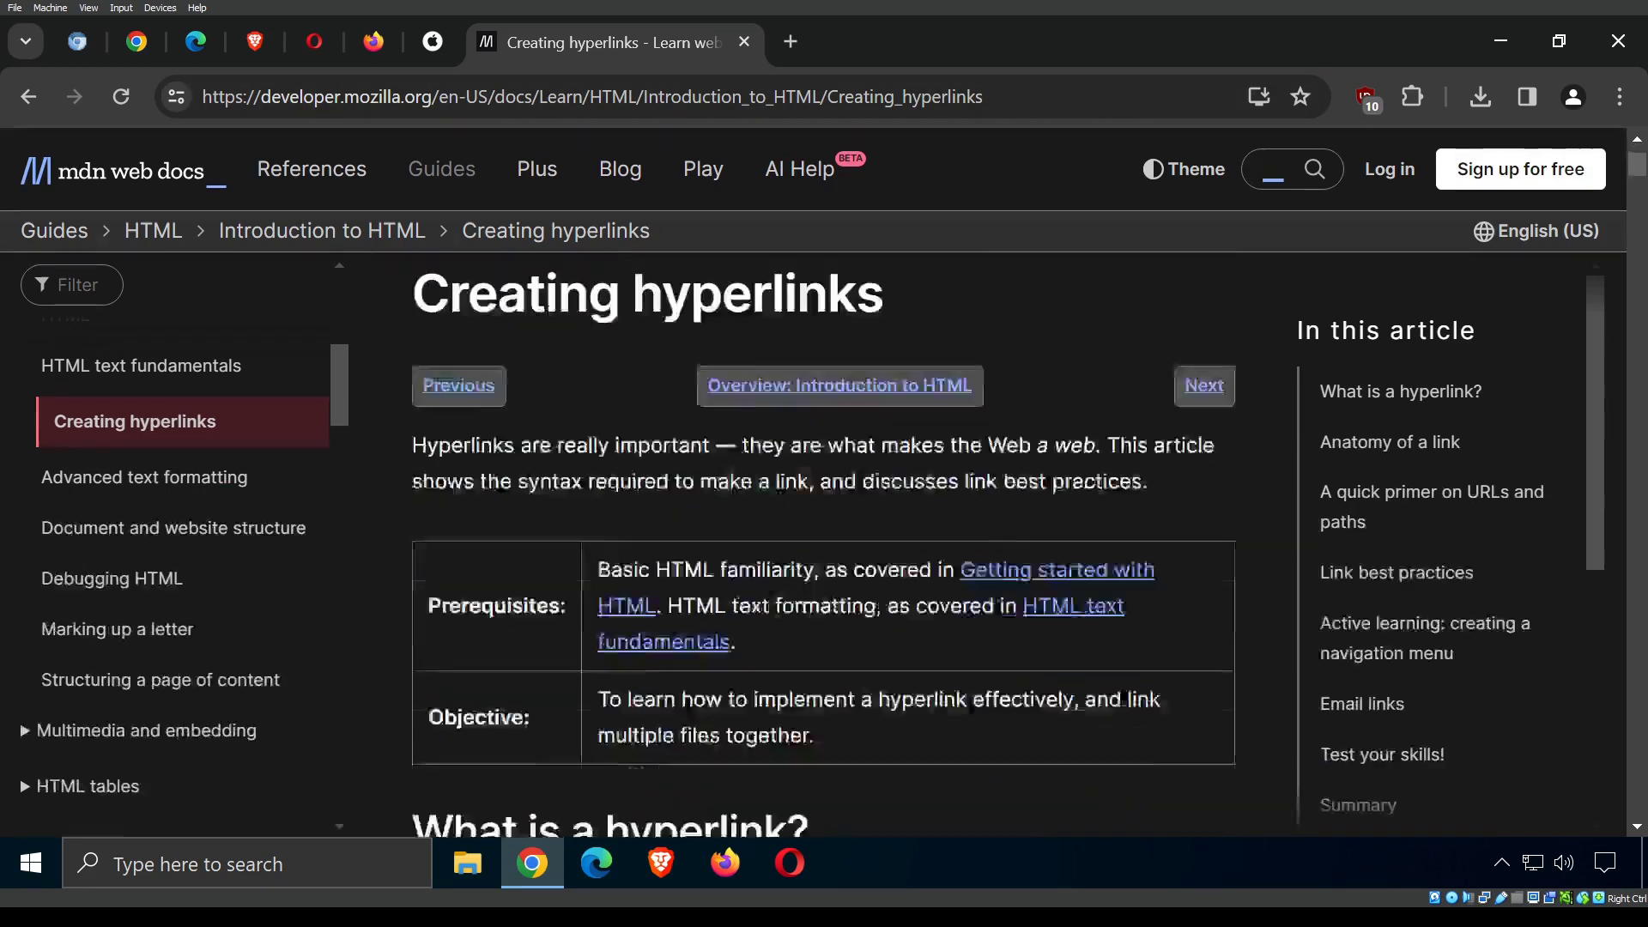
{"action": "scroll", "coordinate": [578, 456], "scroll_direction": "down", "scroll_amount": 12}
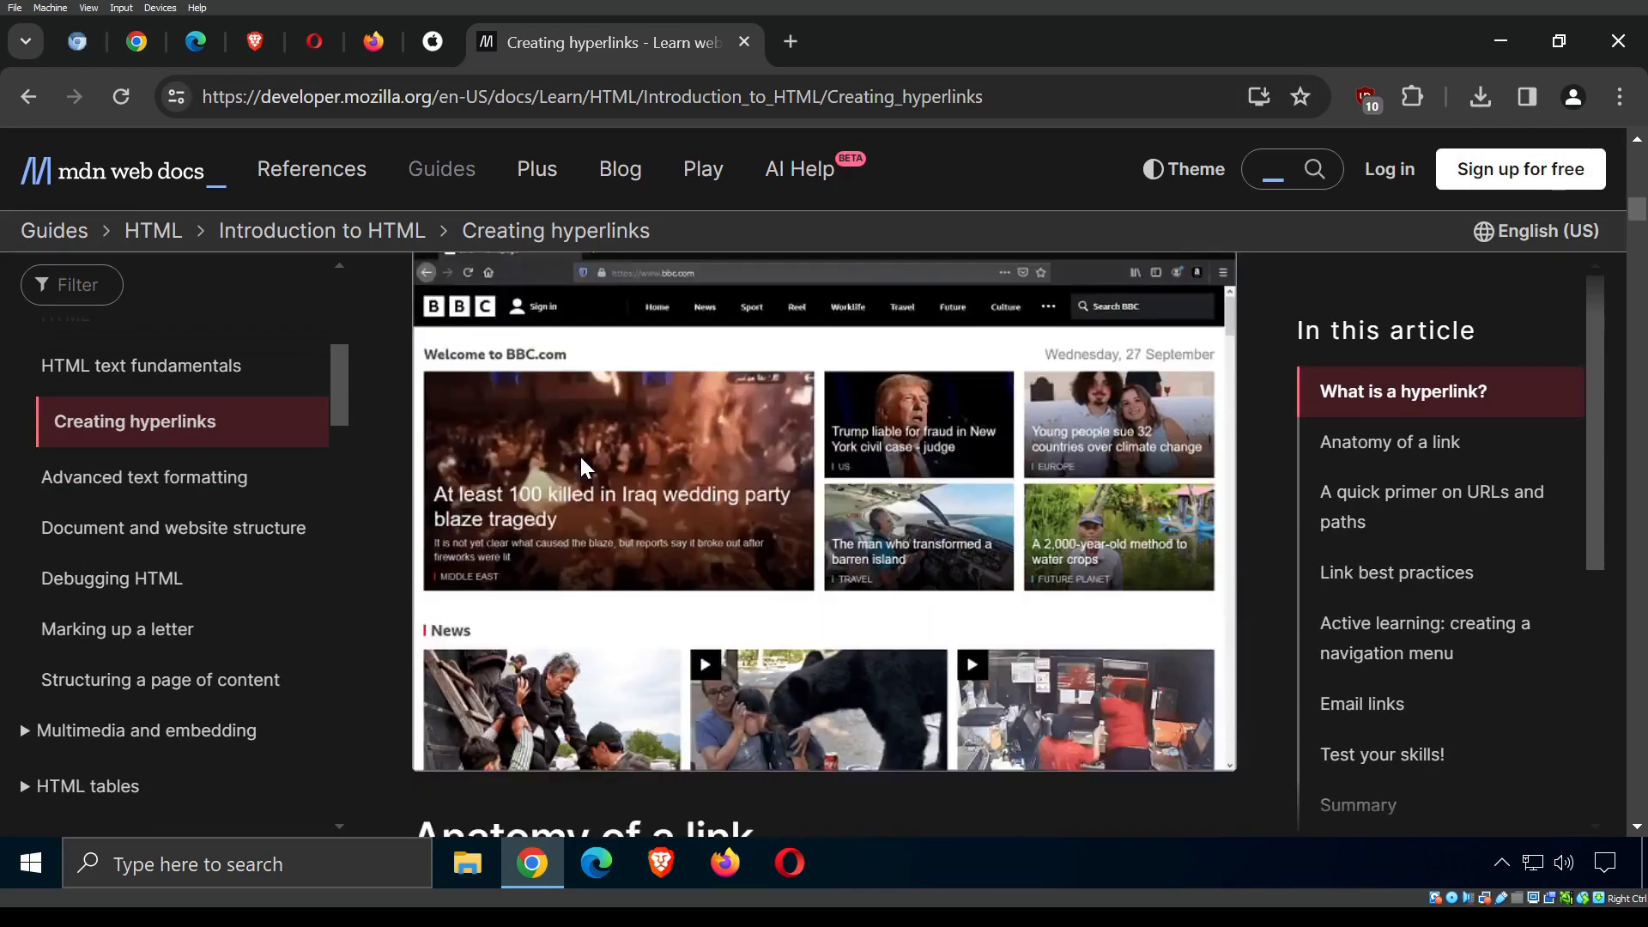
{"action": "scroll", "coordinate": [578, 453], "scroll_direction": "down", "scroll_amount": 9}
{"action": "scroll", "coordinate": [581, 456], "scroll_direction": "up", "scroll_amount": 3}
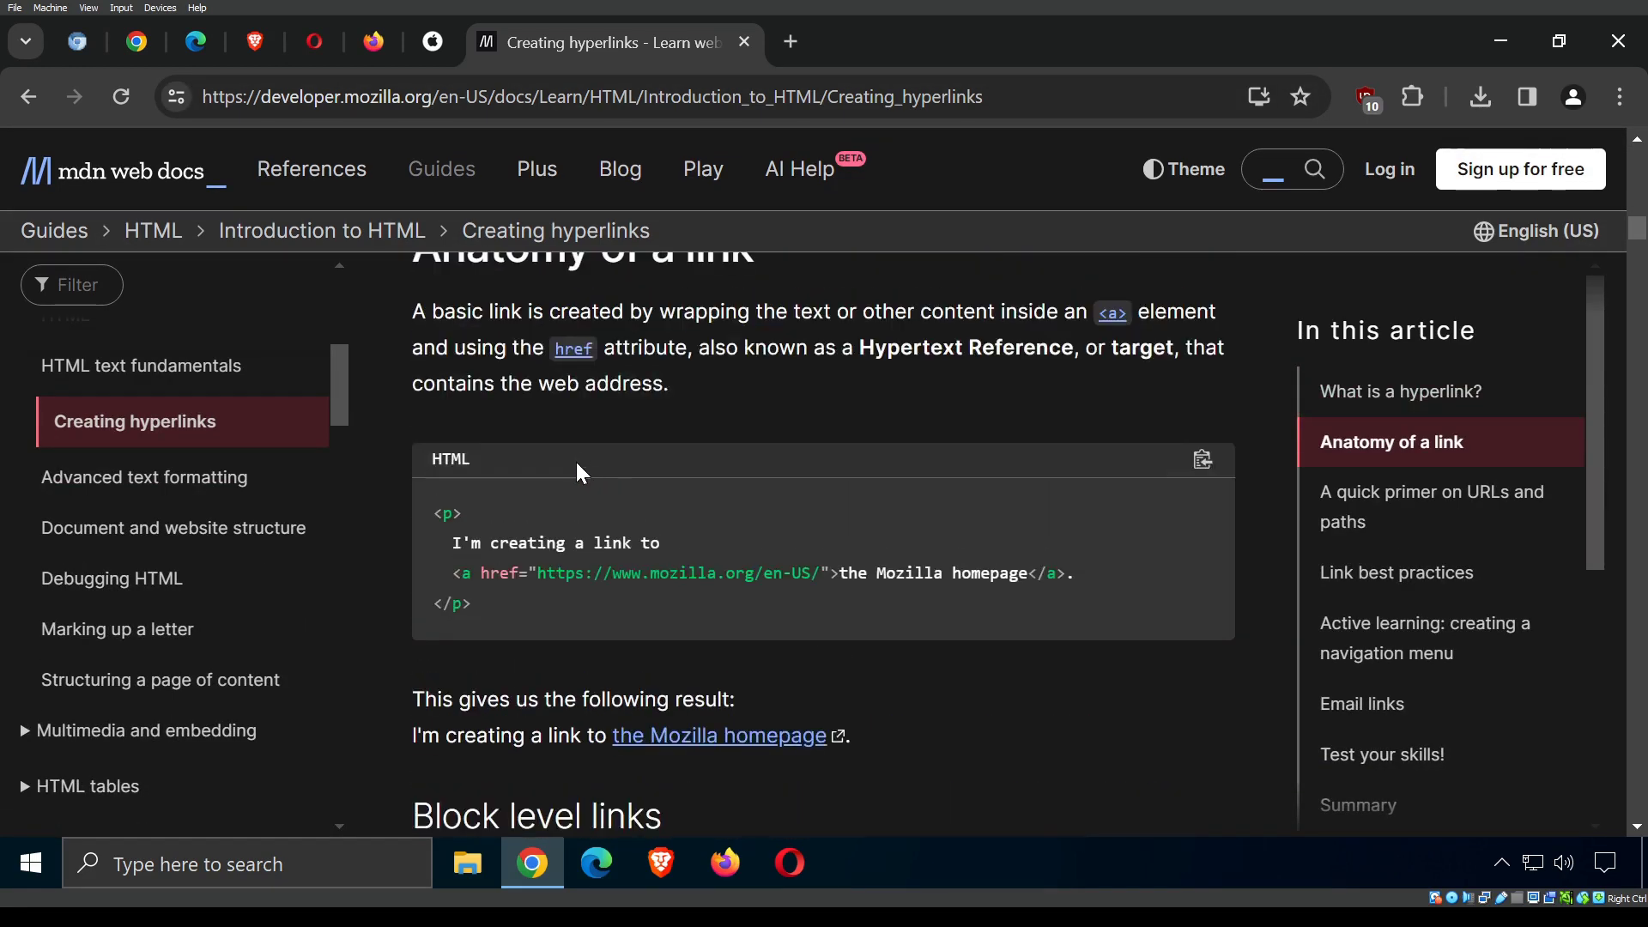
{"action": "left_click_drag", "start_coordinate": [515, 626], "coordinate": [424, 513]}
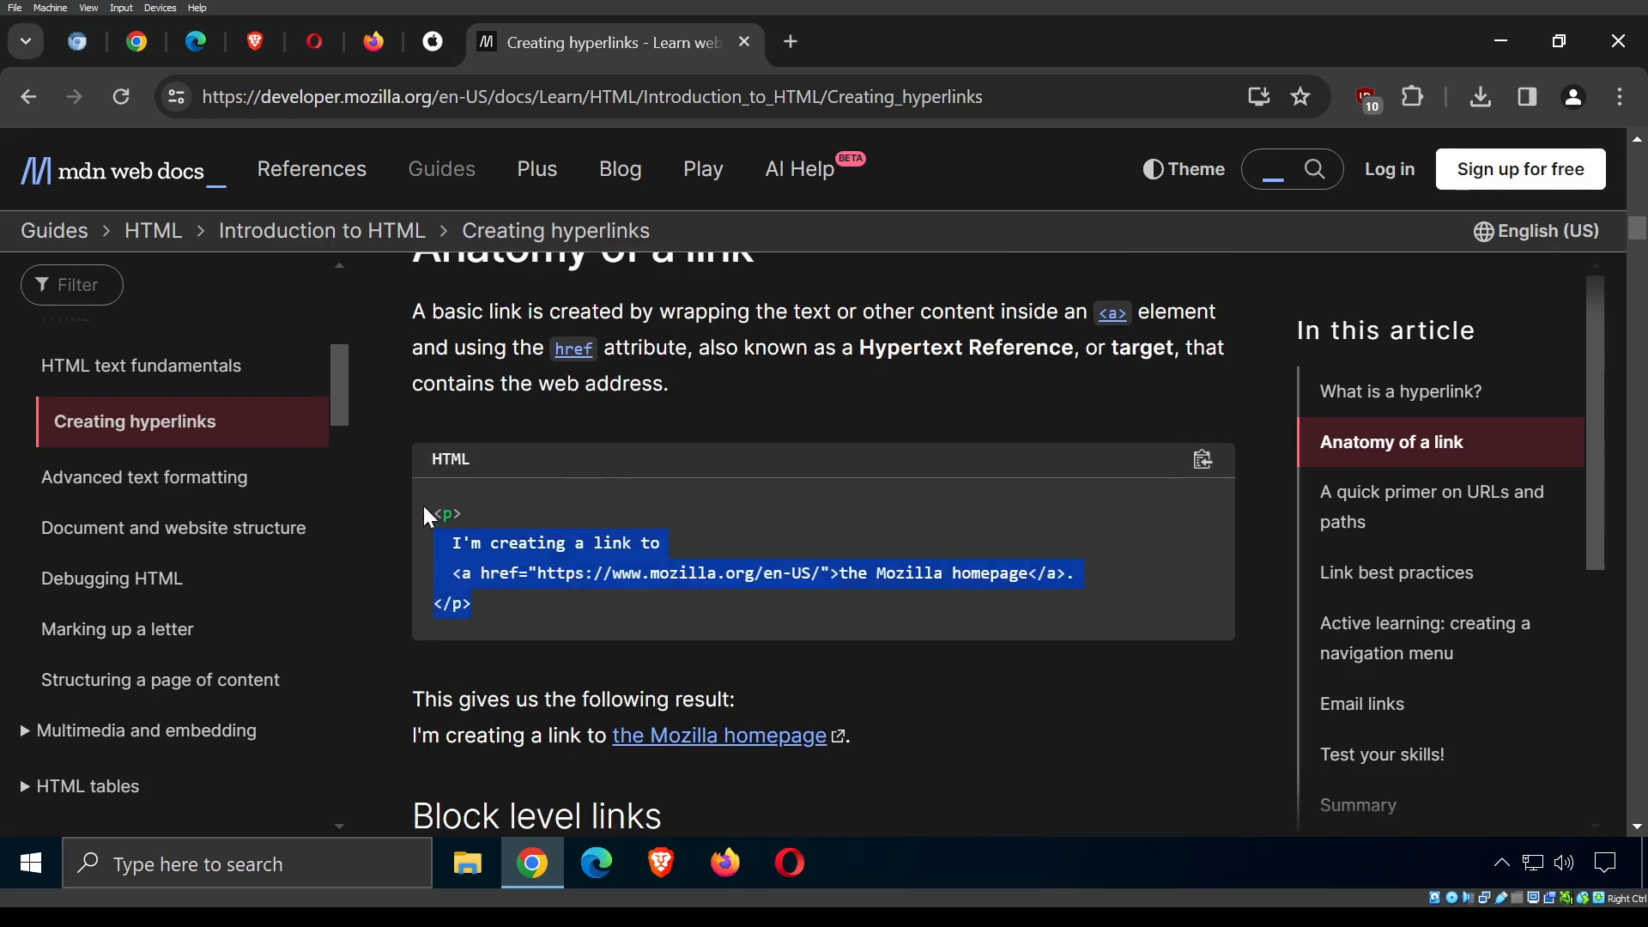
{"action": "left_click", "coordinate": [848, 499]}
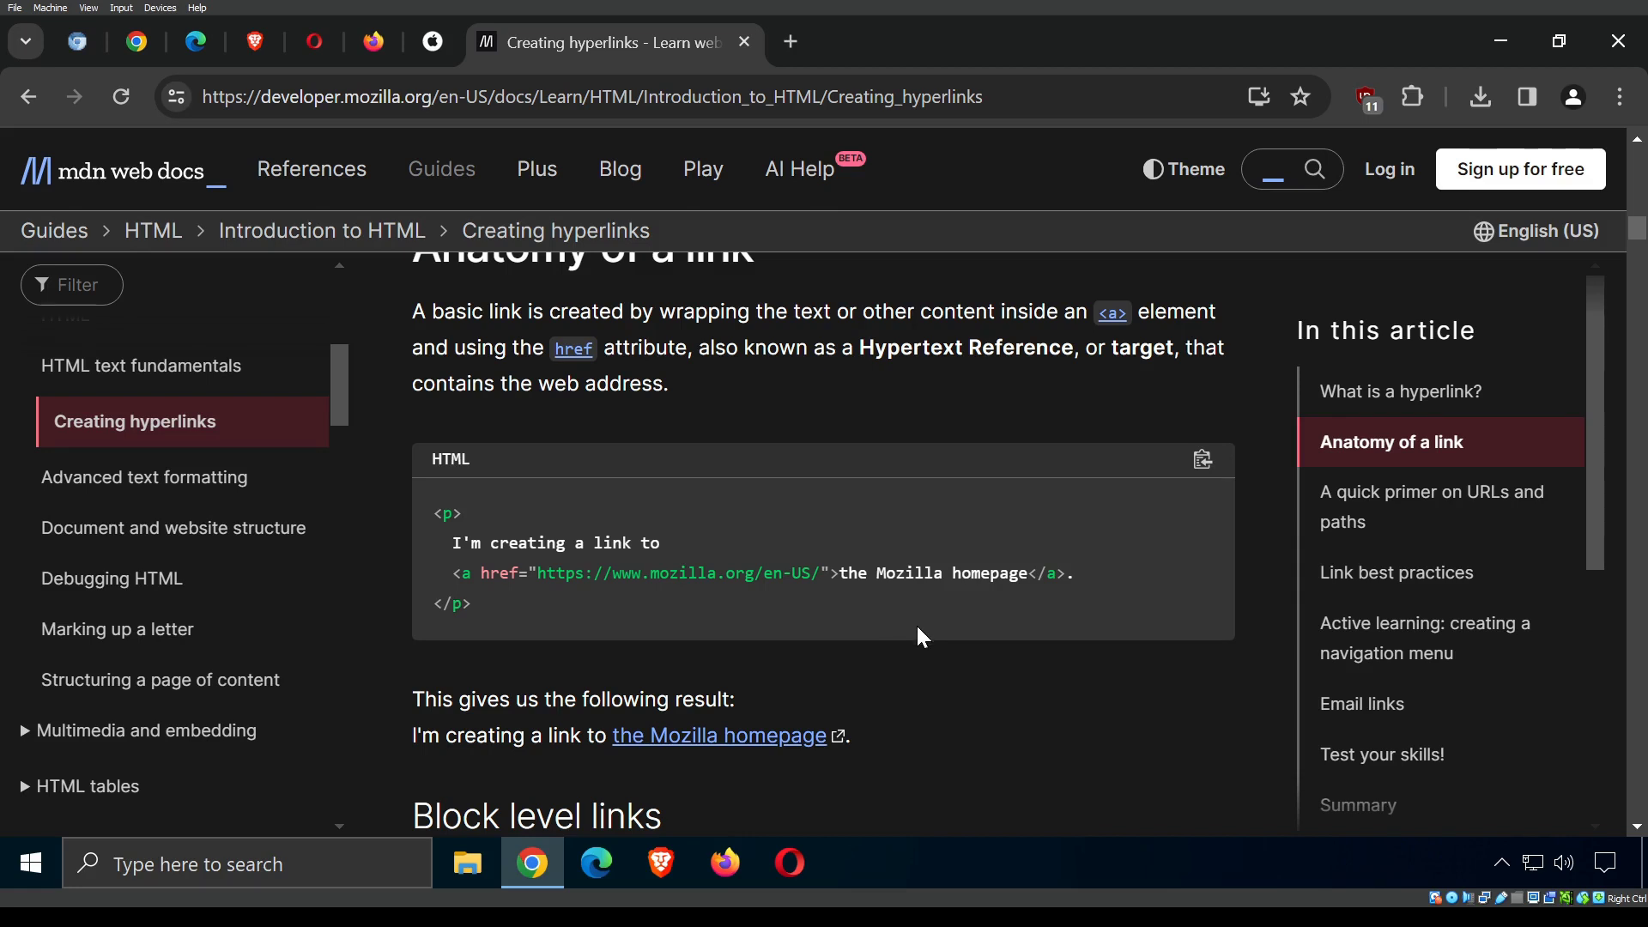
{"action": "scroll", "coordinate": [915, 623], "scroll_direction": "down", "scroll_amount": 6}
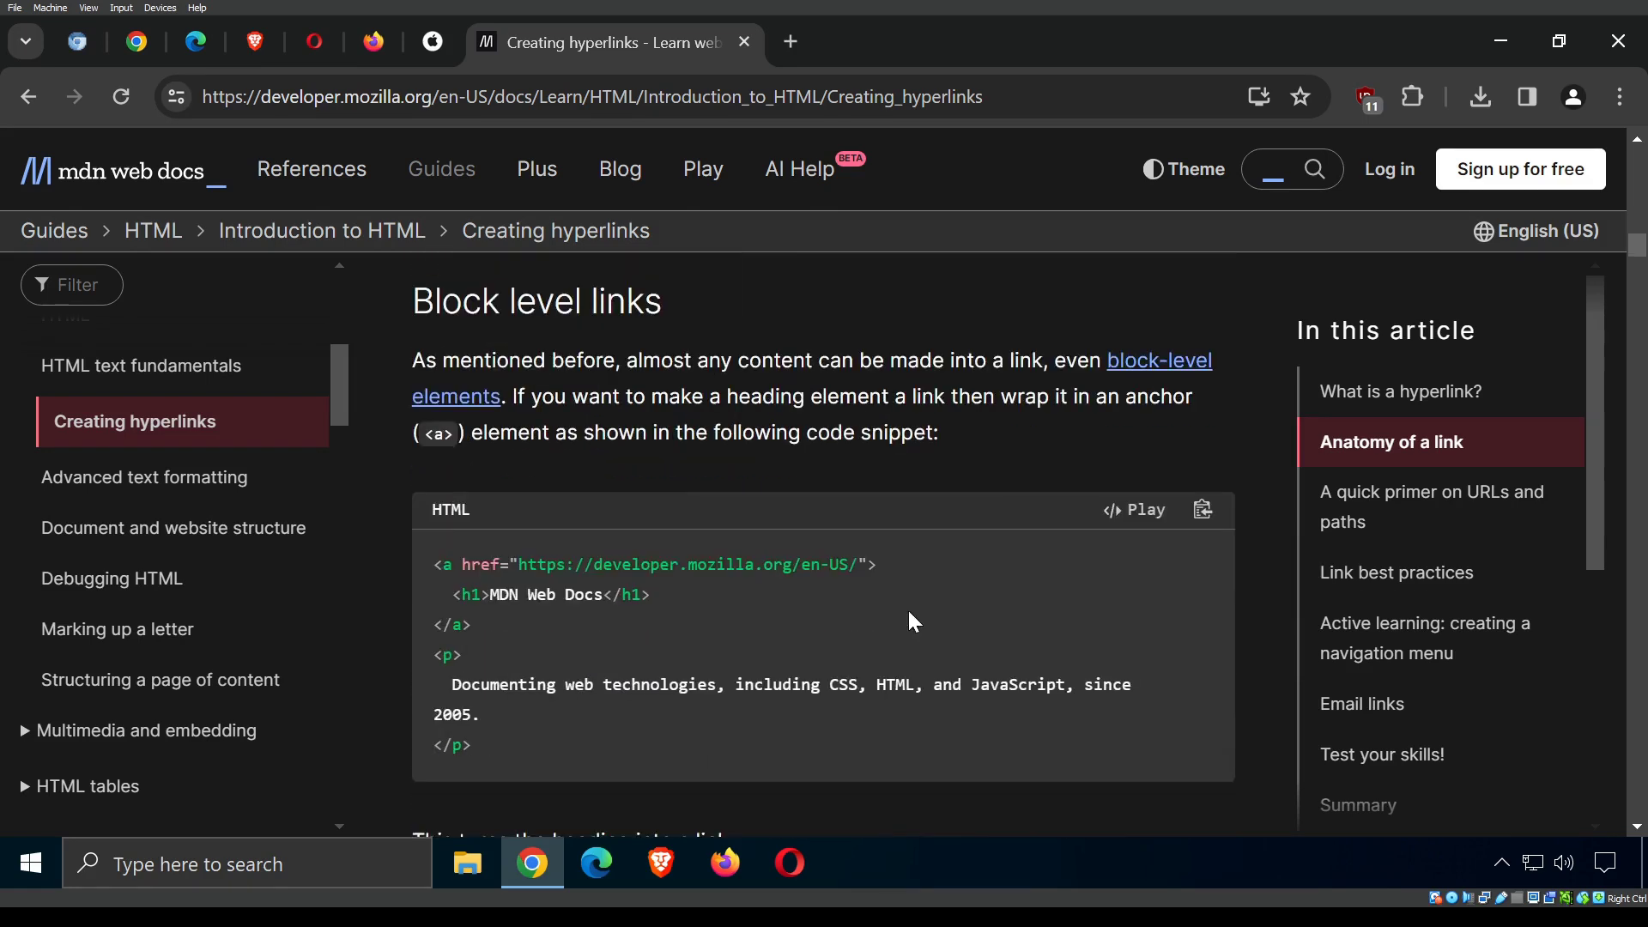
{"action": "scroll", "coordinate": [910, 612], "scroll_direction": "down", "scroll_amount": 7}
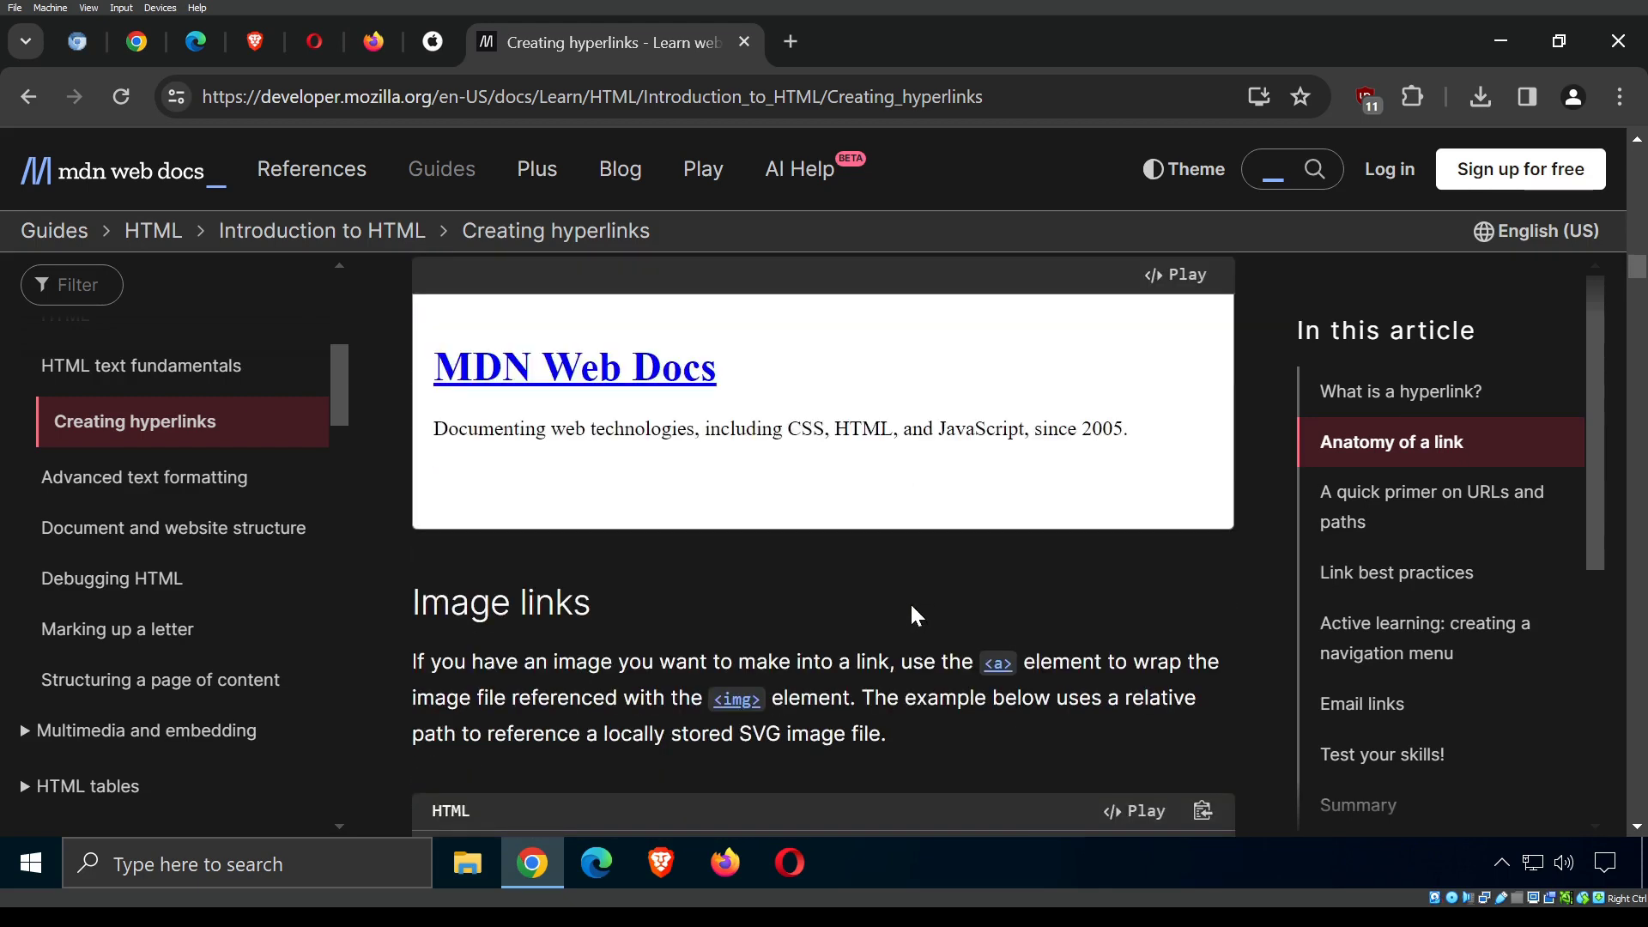
{"action": "scroll", "coordinate": [913, 610], "scroll_direction": "up", "scroll_amount": 10}
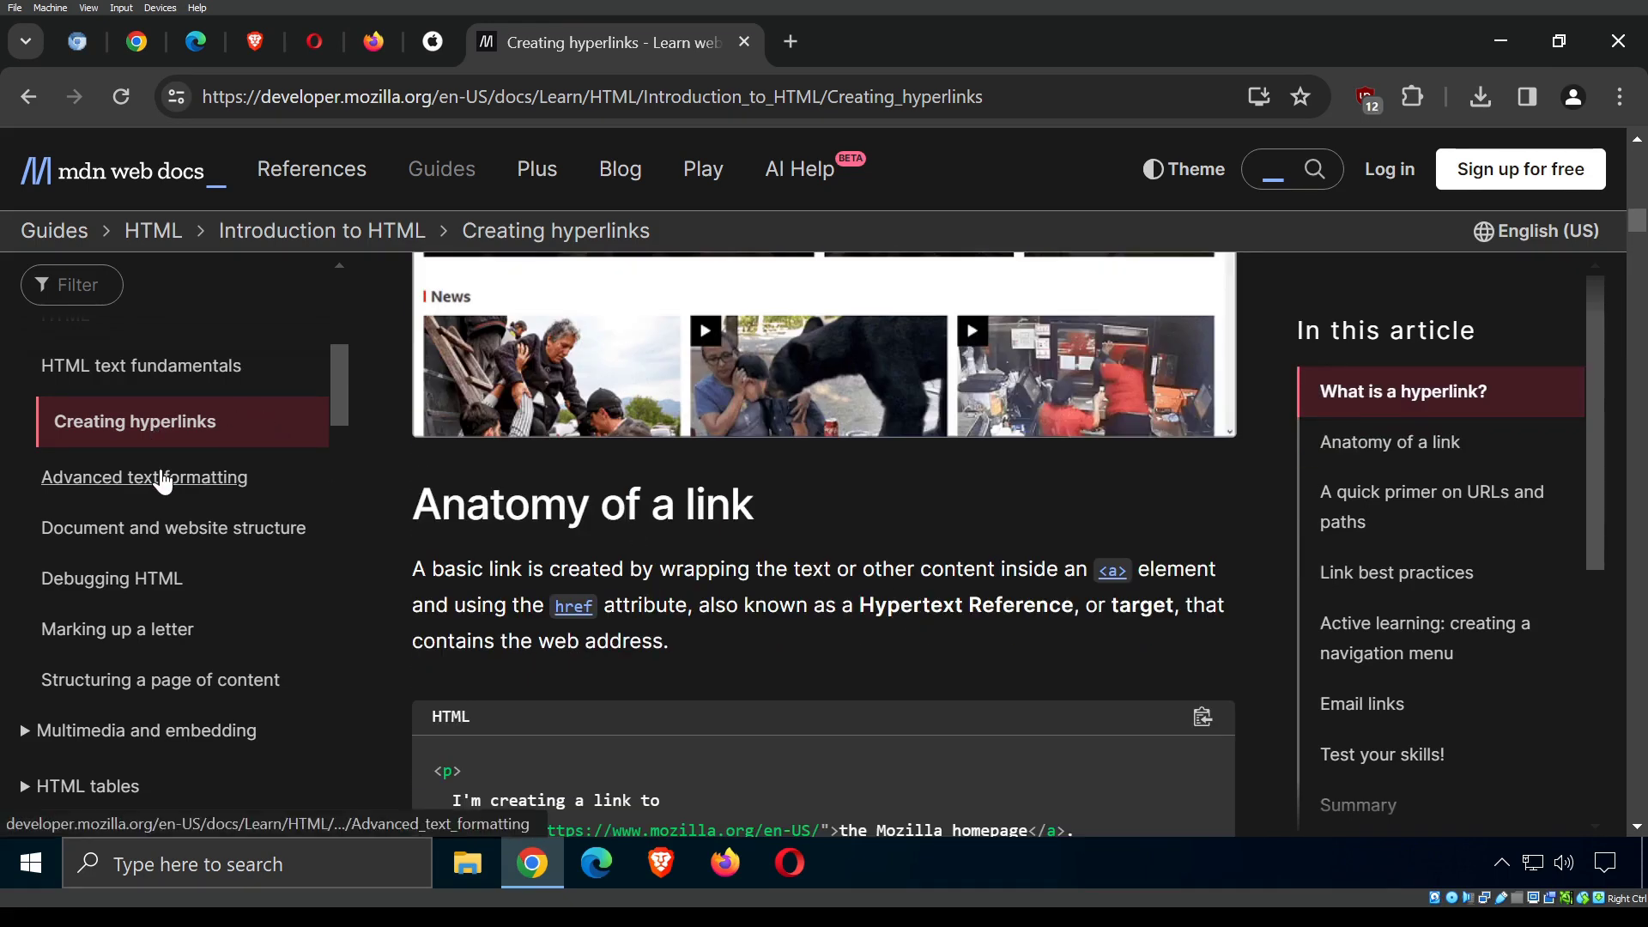
Follow the article's links to HTML text fundamentals, Structuring a page of content, and Marking up a letter.
{"action": "left_click", "coordinate": [141, 367]}
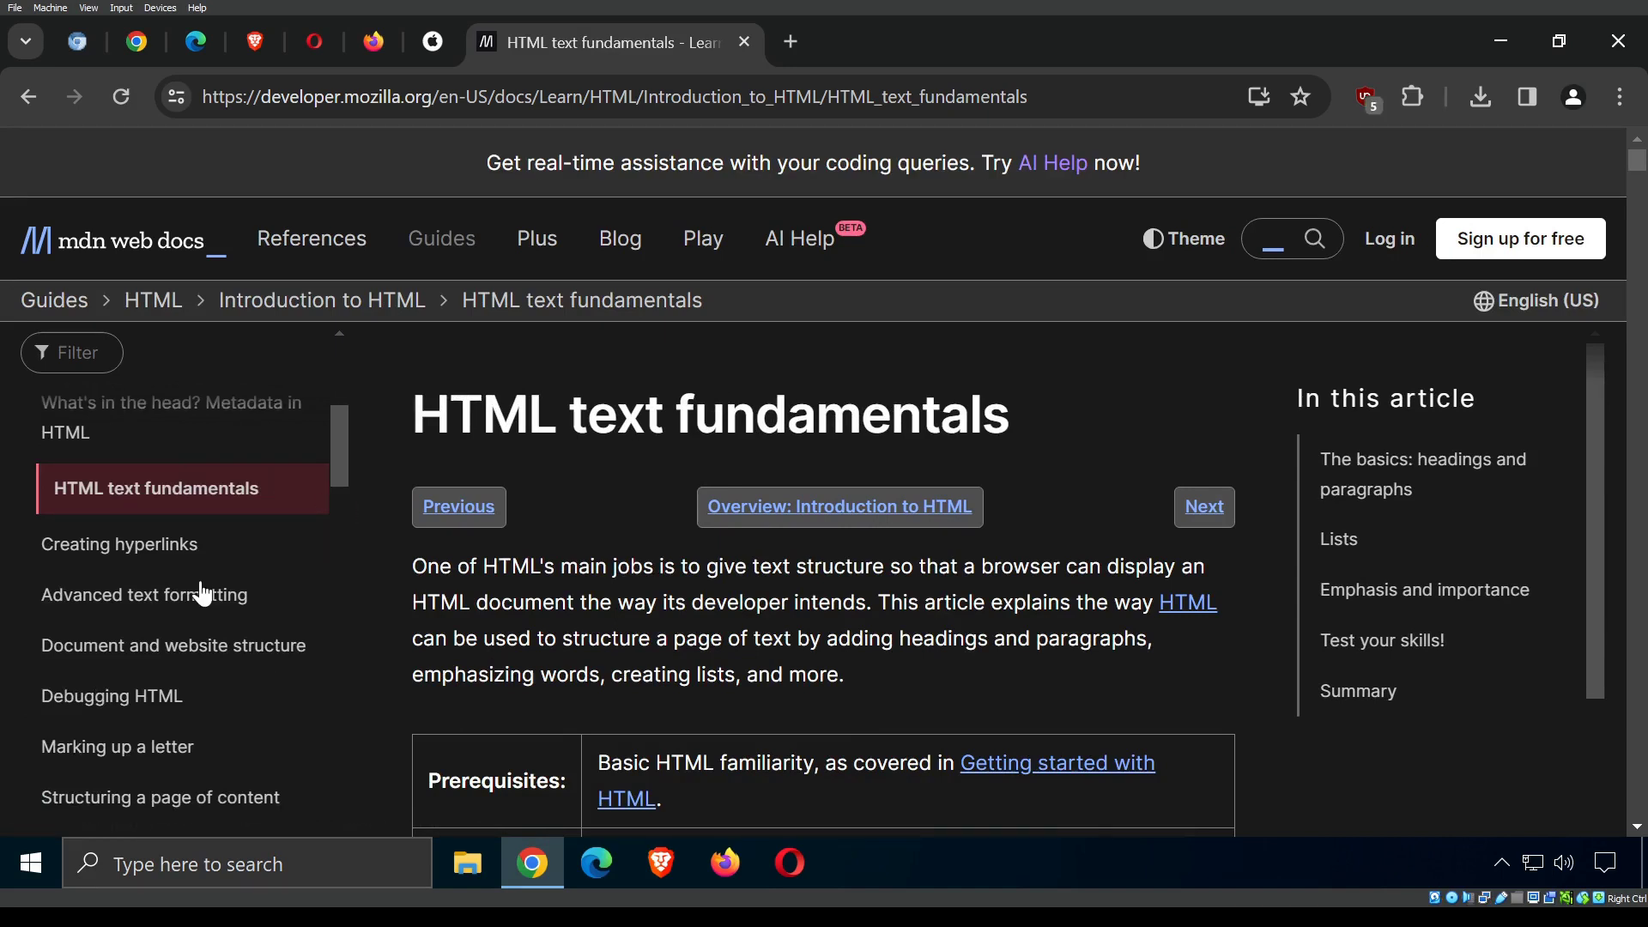
{"action": "scroll", "coordinate": [172, 627], "scroll_direction": "down", "scroll_amount": 3}
{"action": "left_click", "coordinate": [146, 544]}
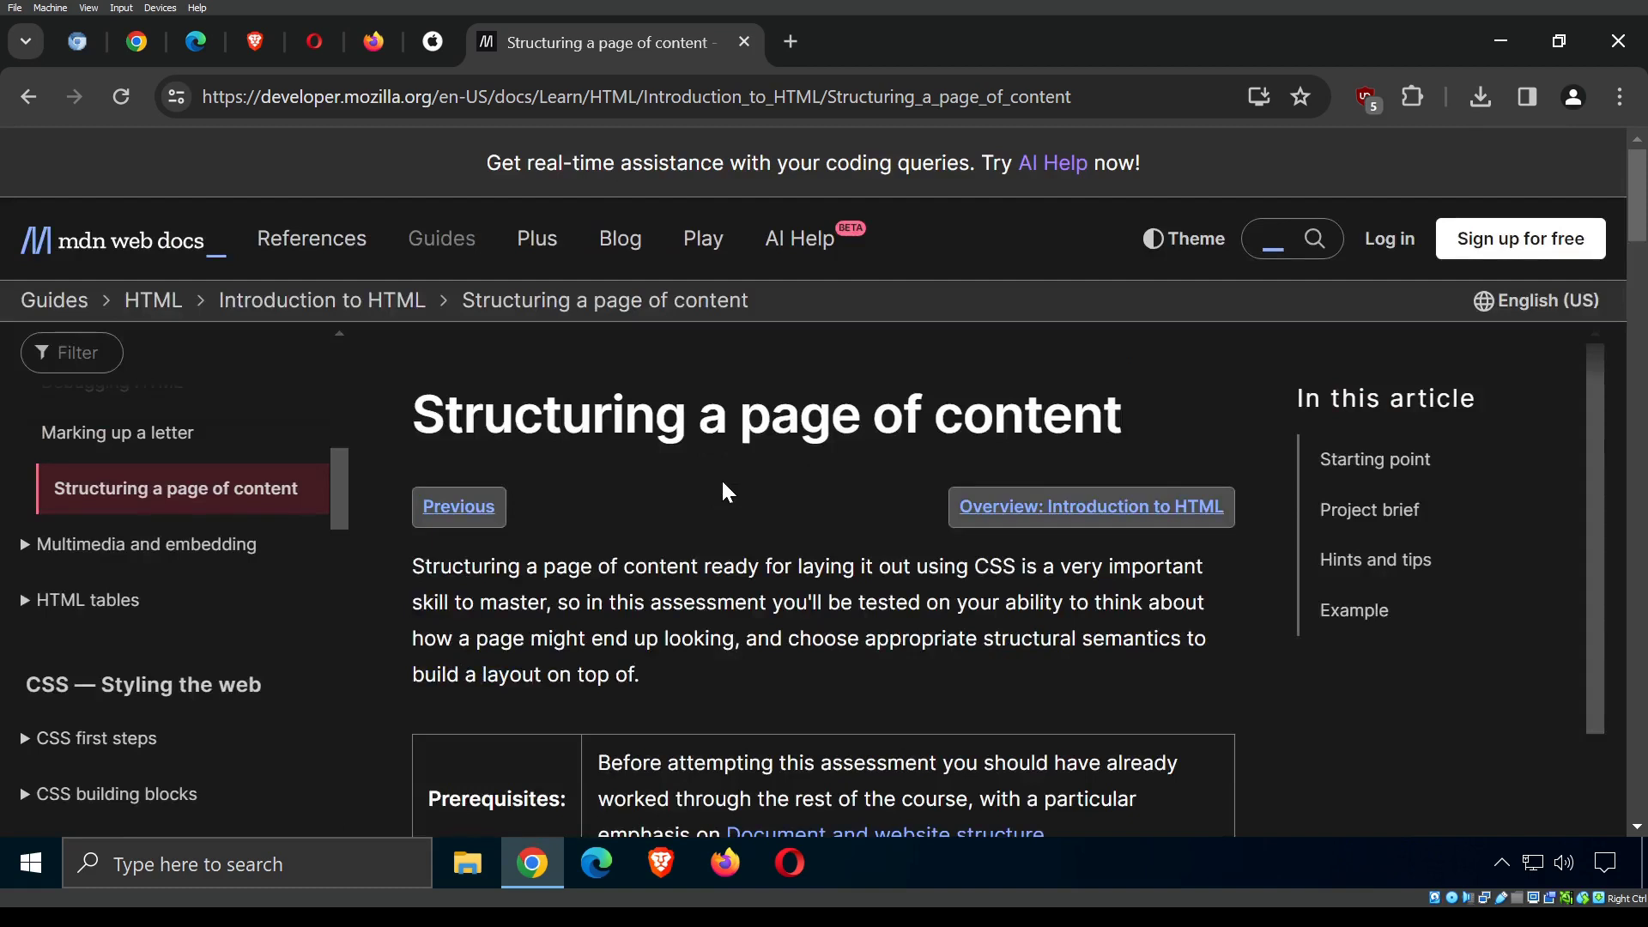
{"action": "left_click", "coordinate": [58, 436]}
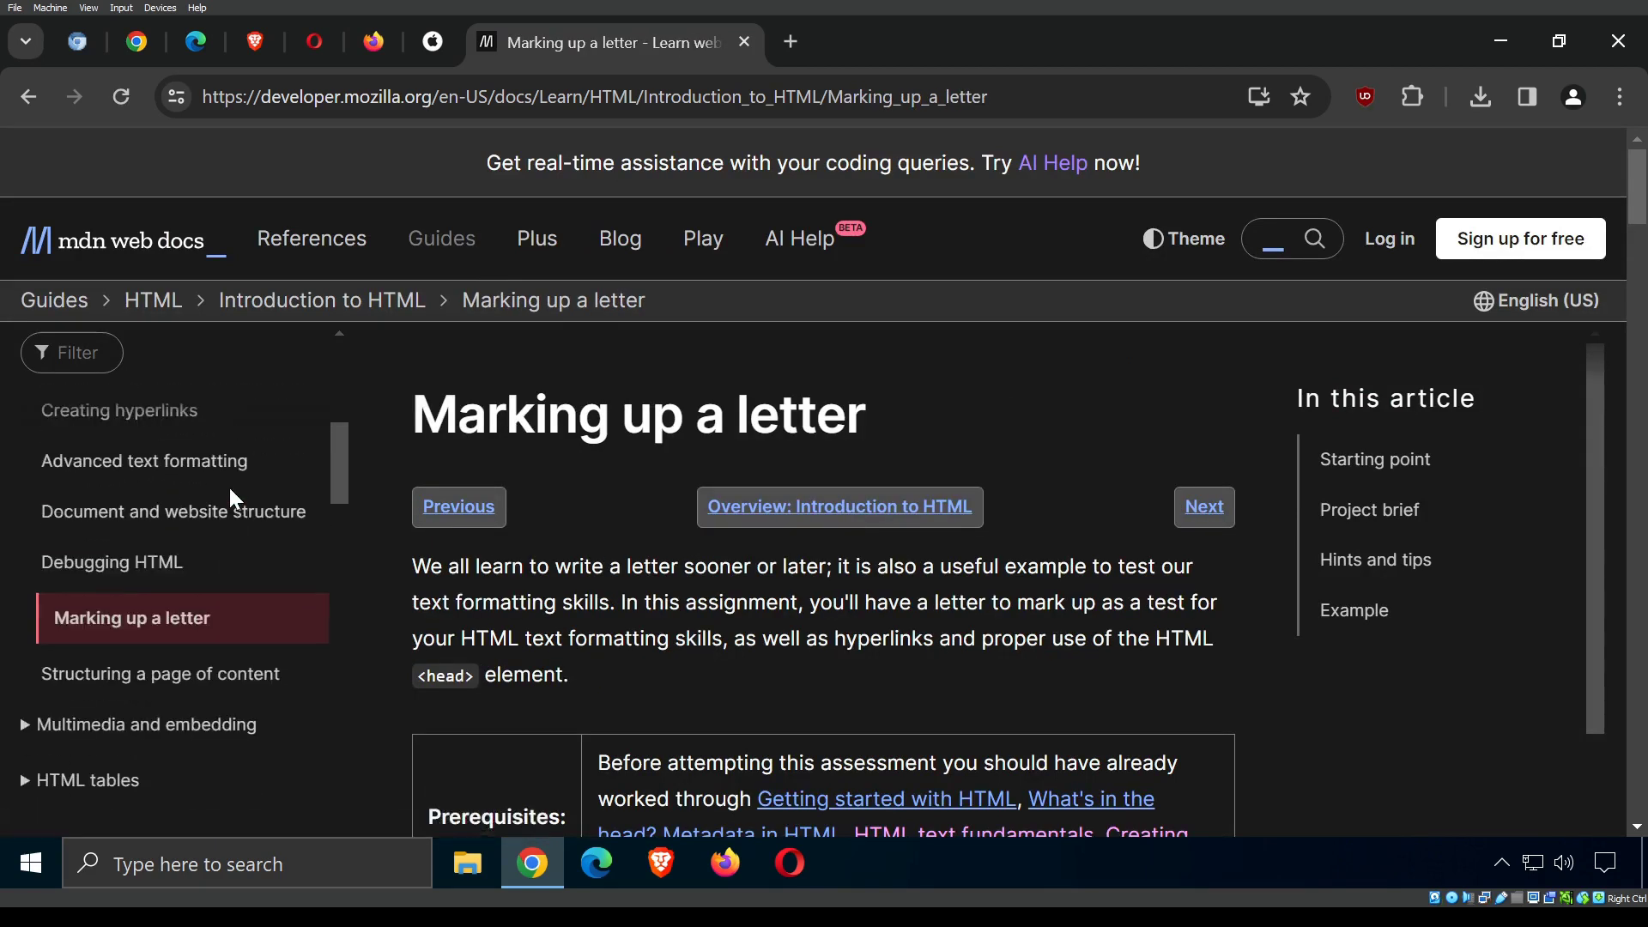
Read through the Marking up a letter page down to its hints and tips, returning to the page heading.
{"action": "scroll", "coordinate": [229, 488], "scroll_direction": "up", "scroll_amount": 2}
{"action": "scroll", "coordinate": [605, 446], "scroll_direction": "down", "scroll_amount": 3}
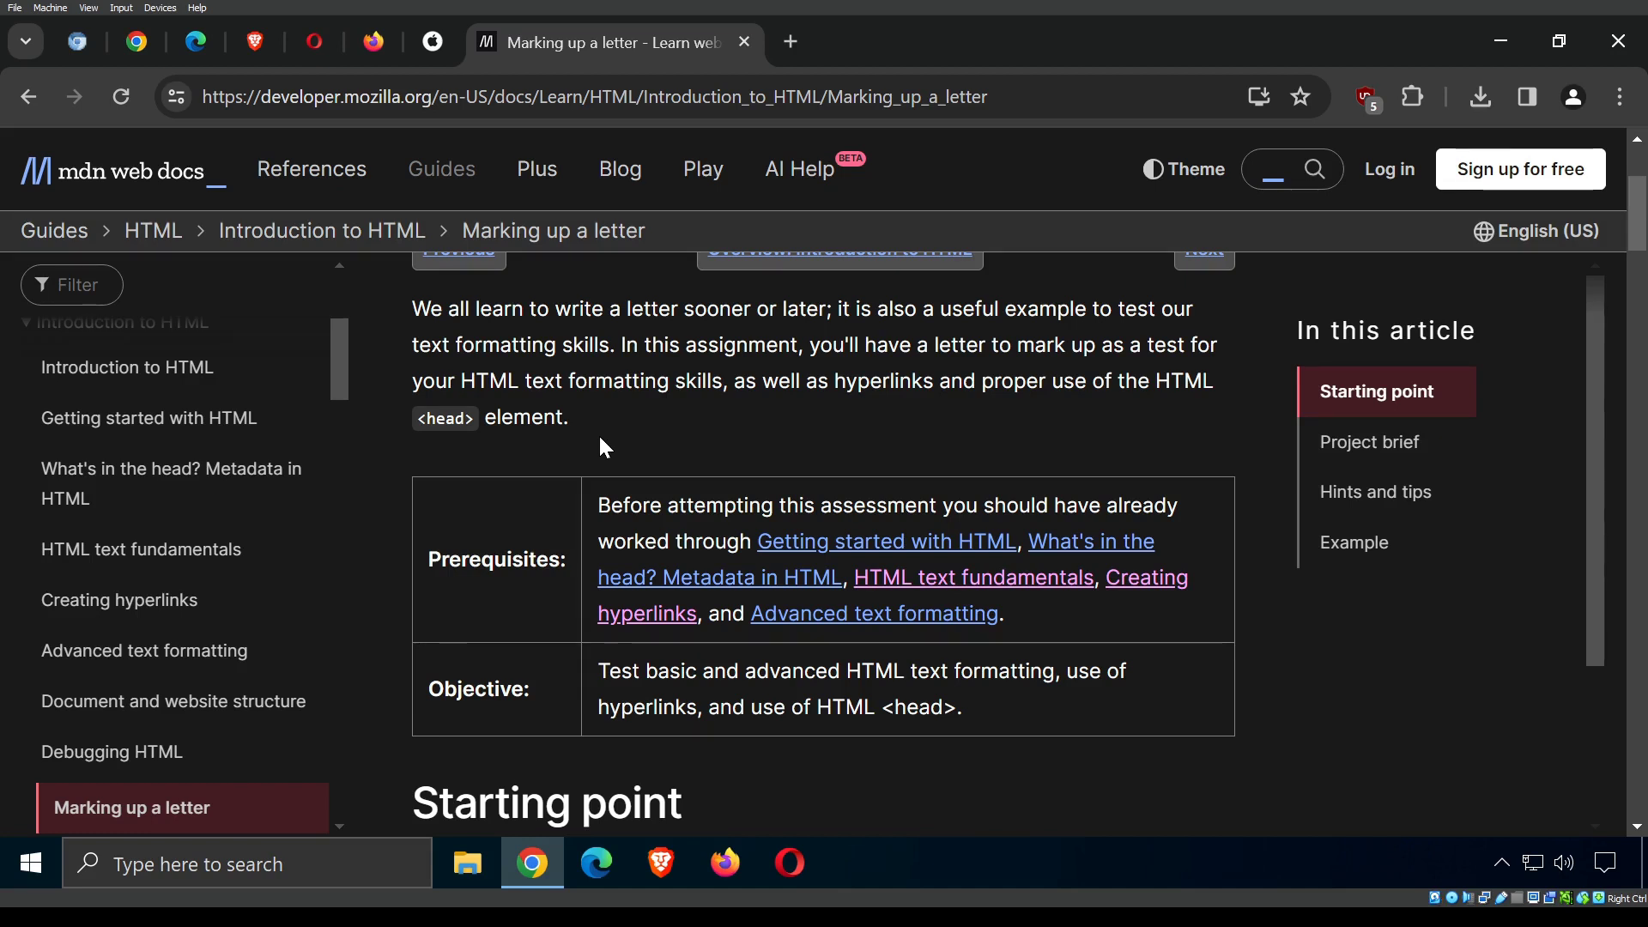
{"action": "scroll", "coordinate": [817, 496], "scroll_direction": "down", "scroll_amount": 15}
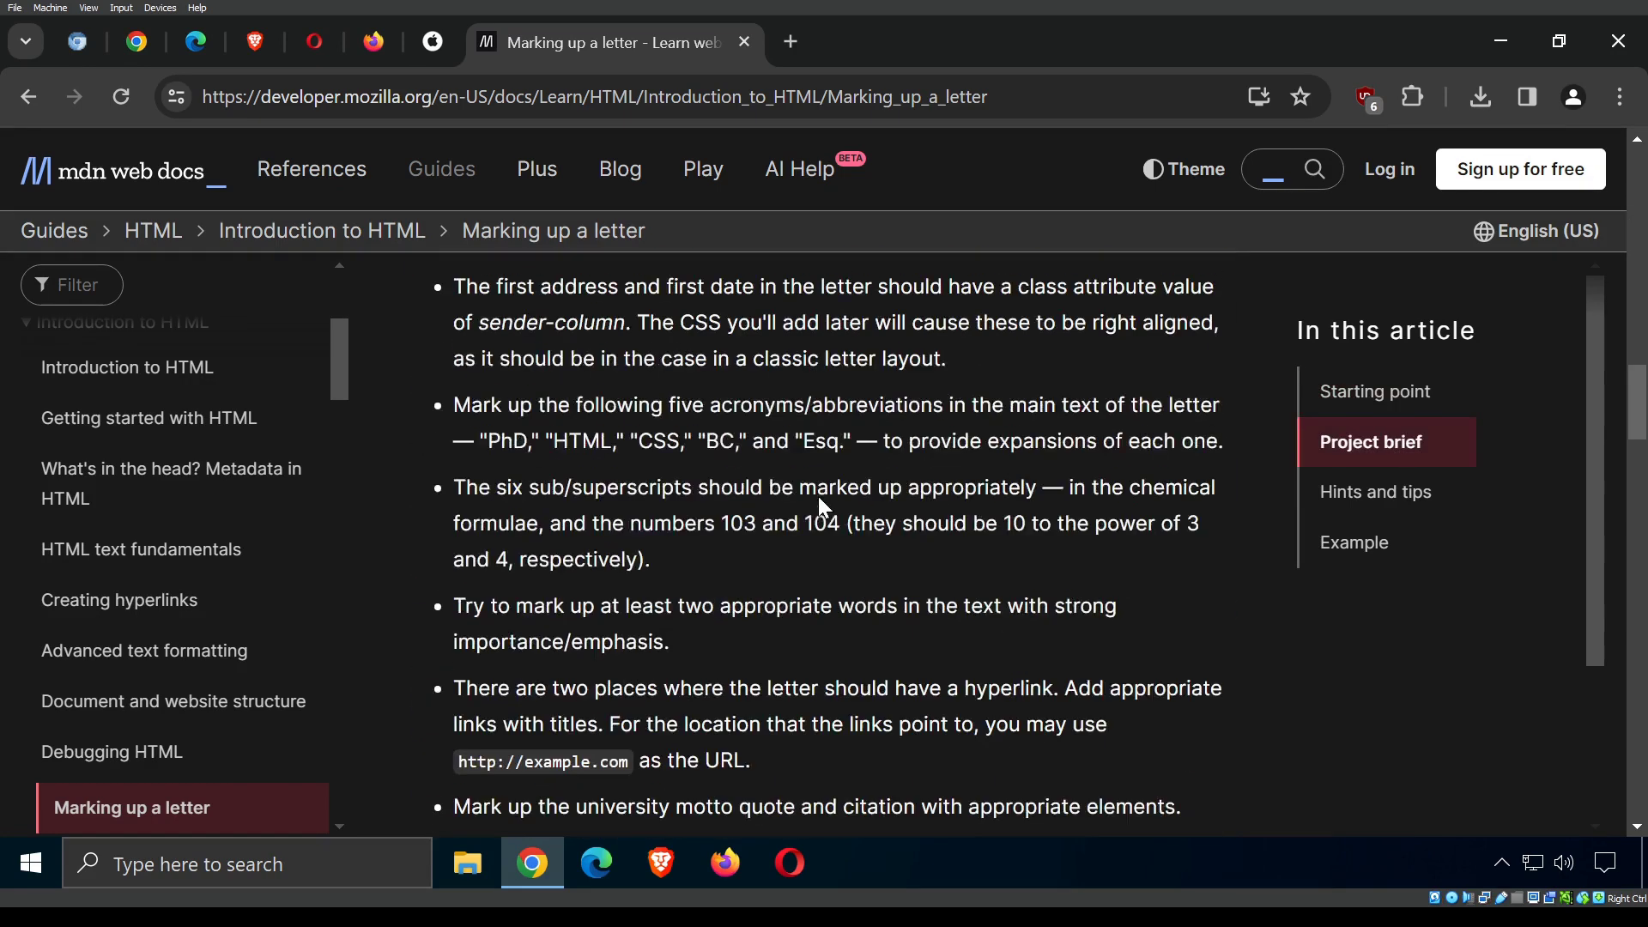
{"action": "scroll", "coordinate": [817, 496], "scroll_direction": "down", "scroll_amount": 5}
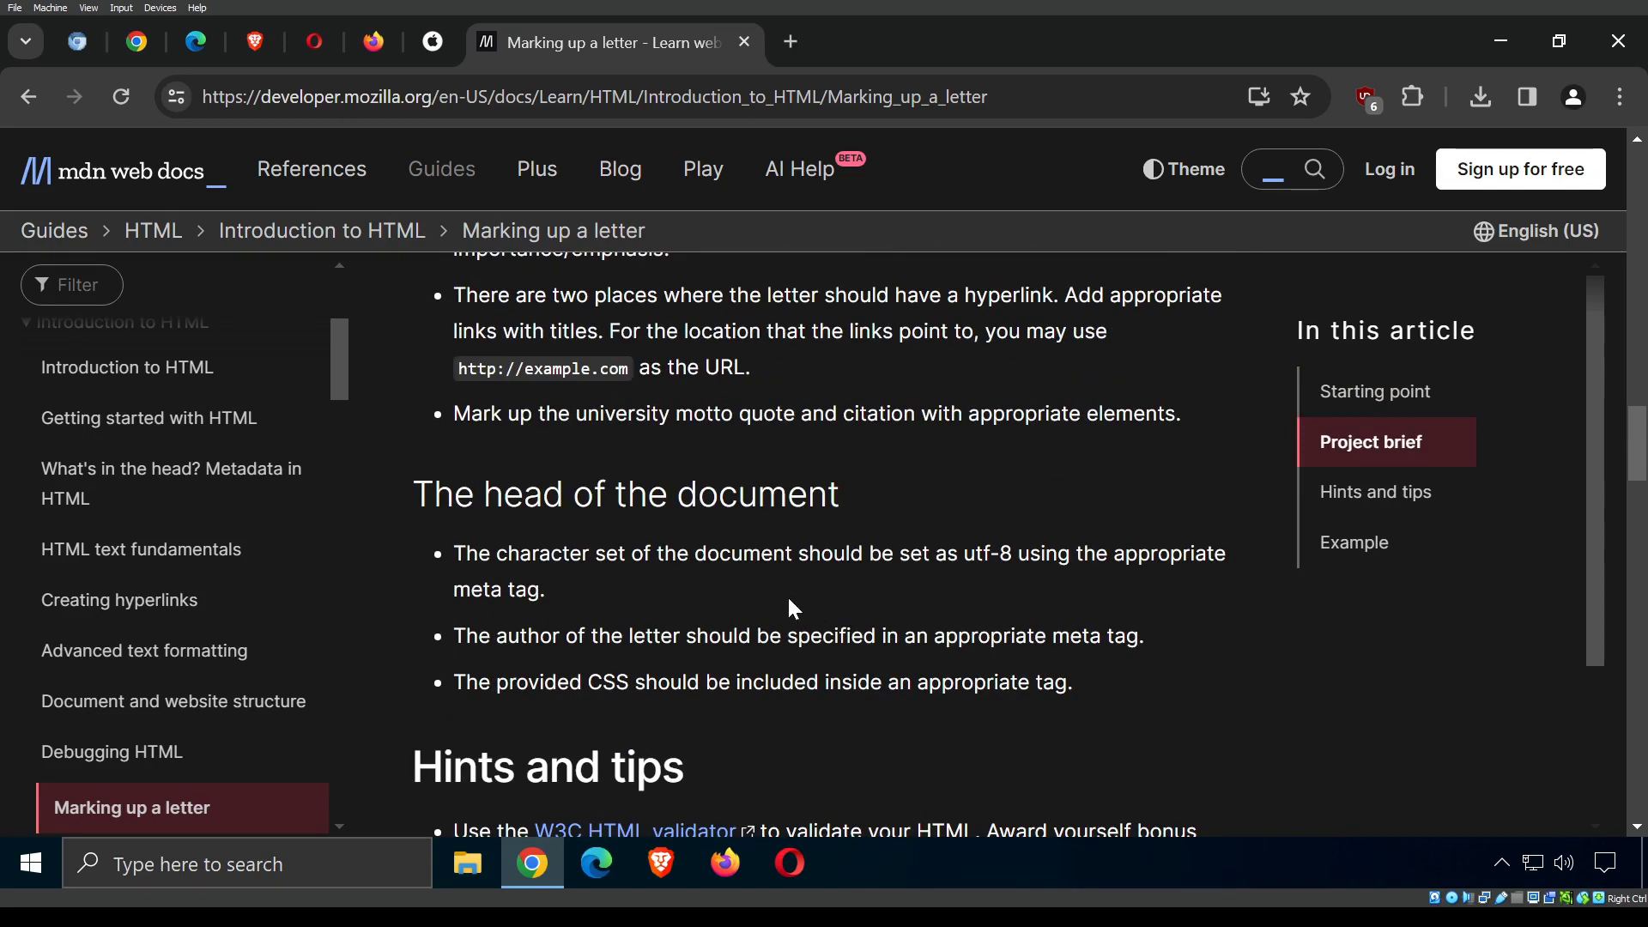
{"action": "scroll", "coordinate": [743, 606], "scroll_direction": "up", "scroll_amount": 7}
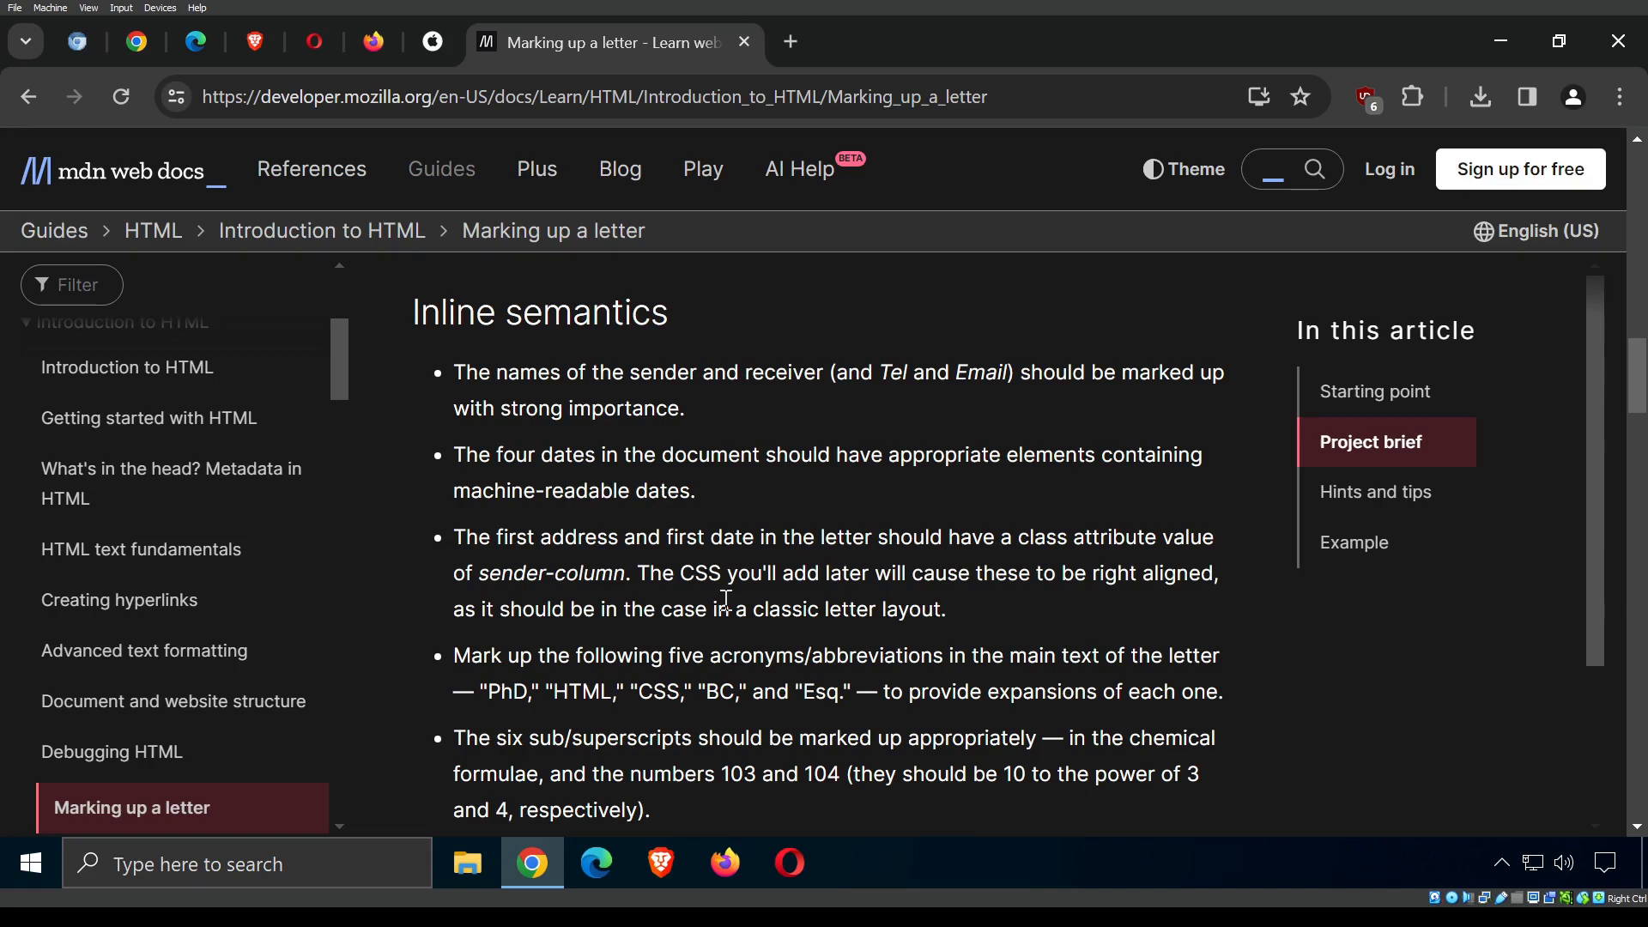
{"action": "scroll", "coordinate": [725, 601], "scroll_direction": "up", "scroll_amount": 10}
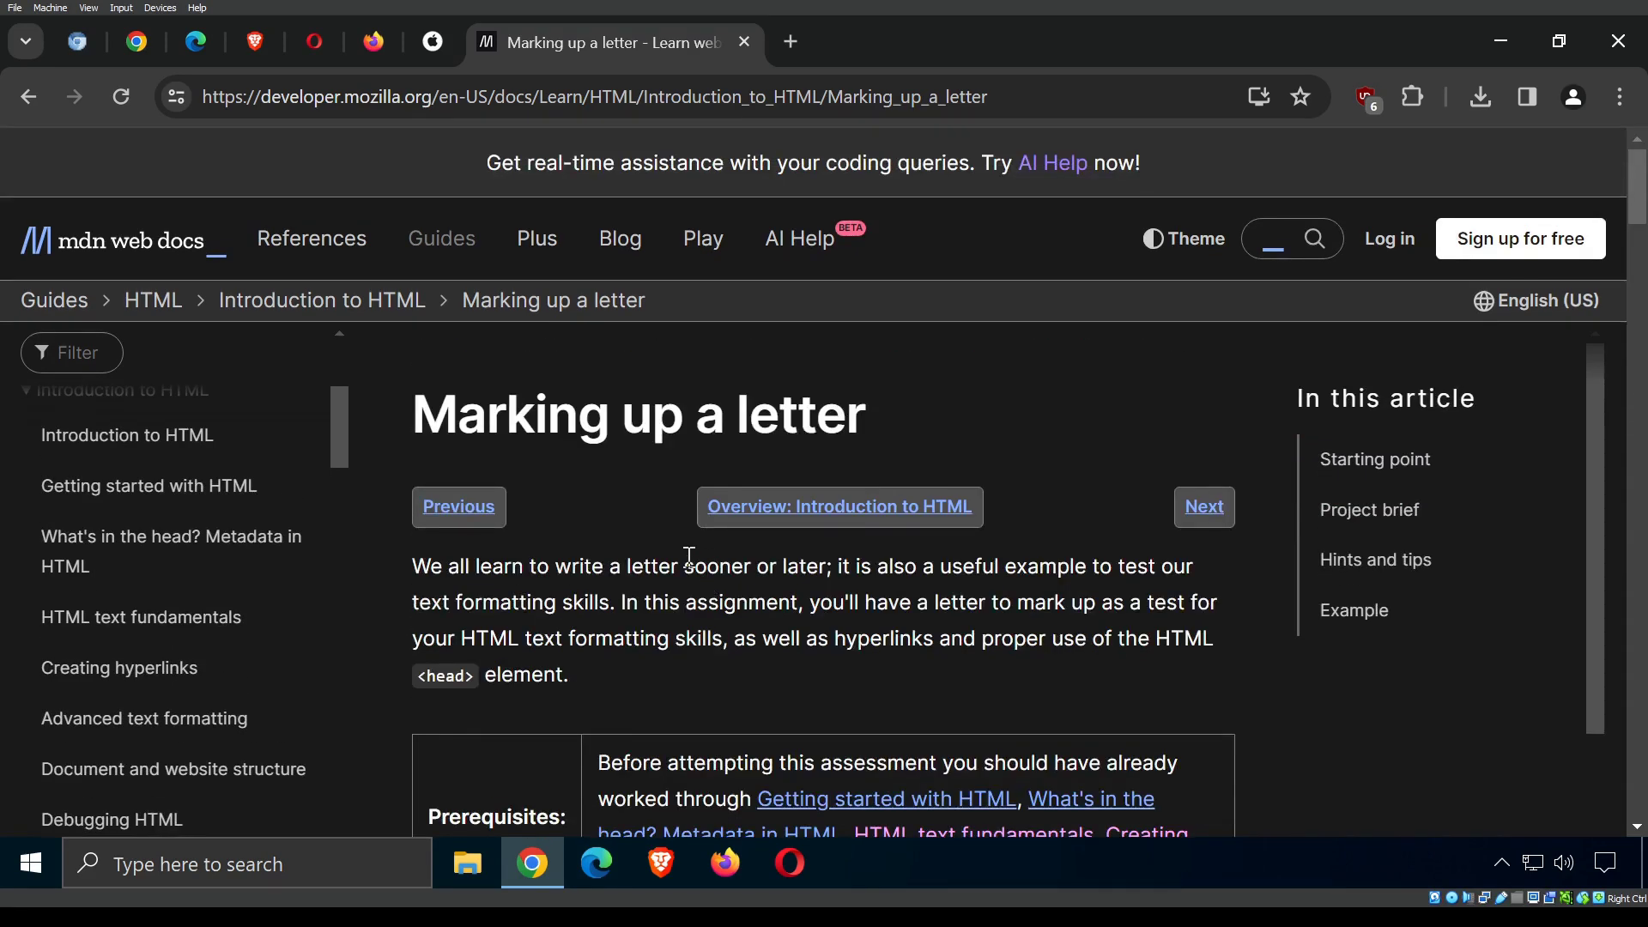
Go back through the visited MDN pages to the "hyperlinks" search results and look over the Wikipedia and MDN links.
{"action": "left_click", "coordinate": [19, 98]}
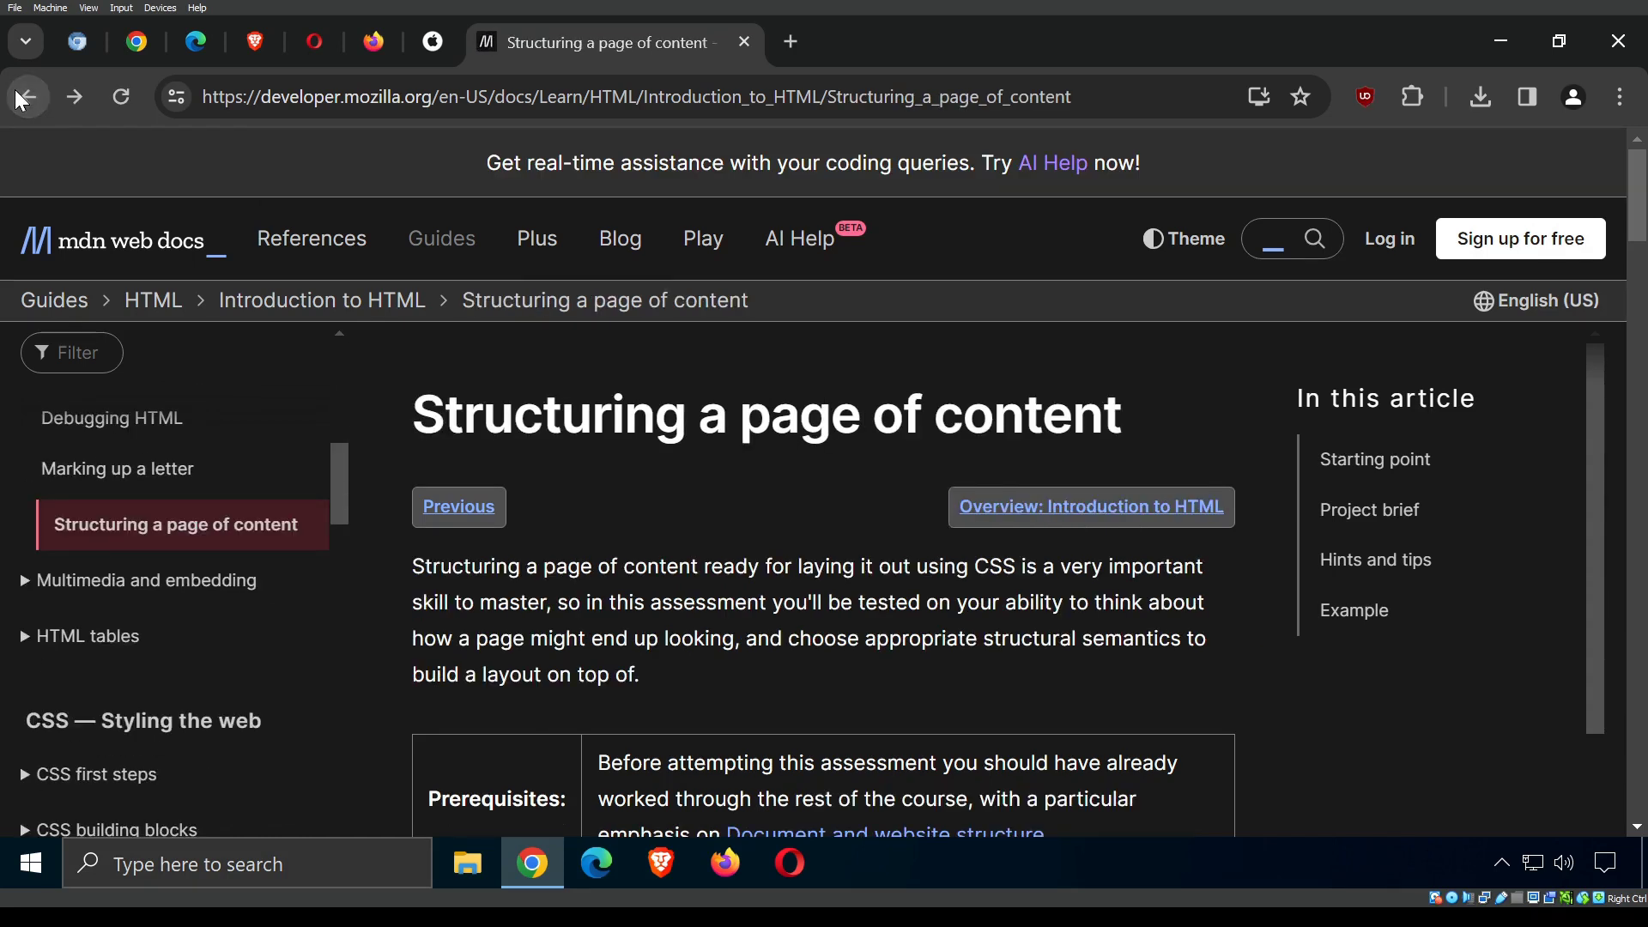
{"action": "left_click", "coordinate": [19, 98]}
{"action": "left_click", "coordinate": [19, 98]}
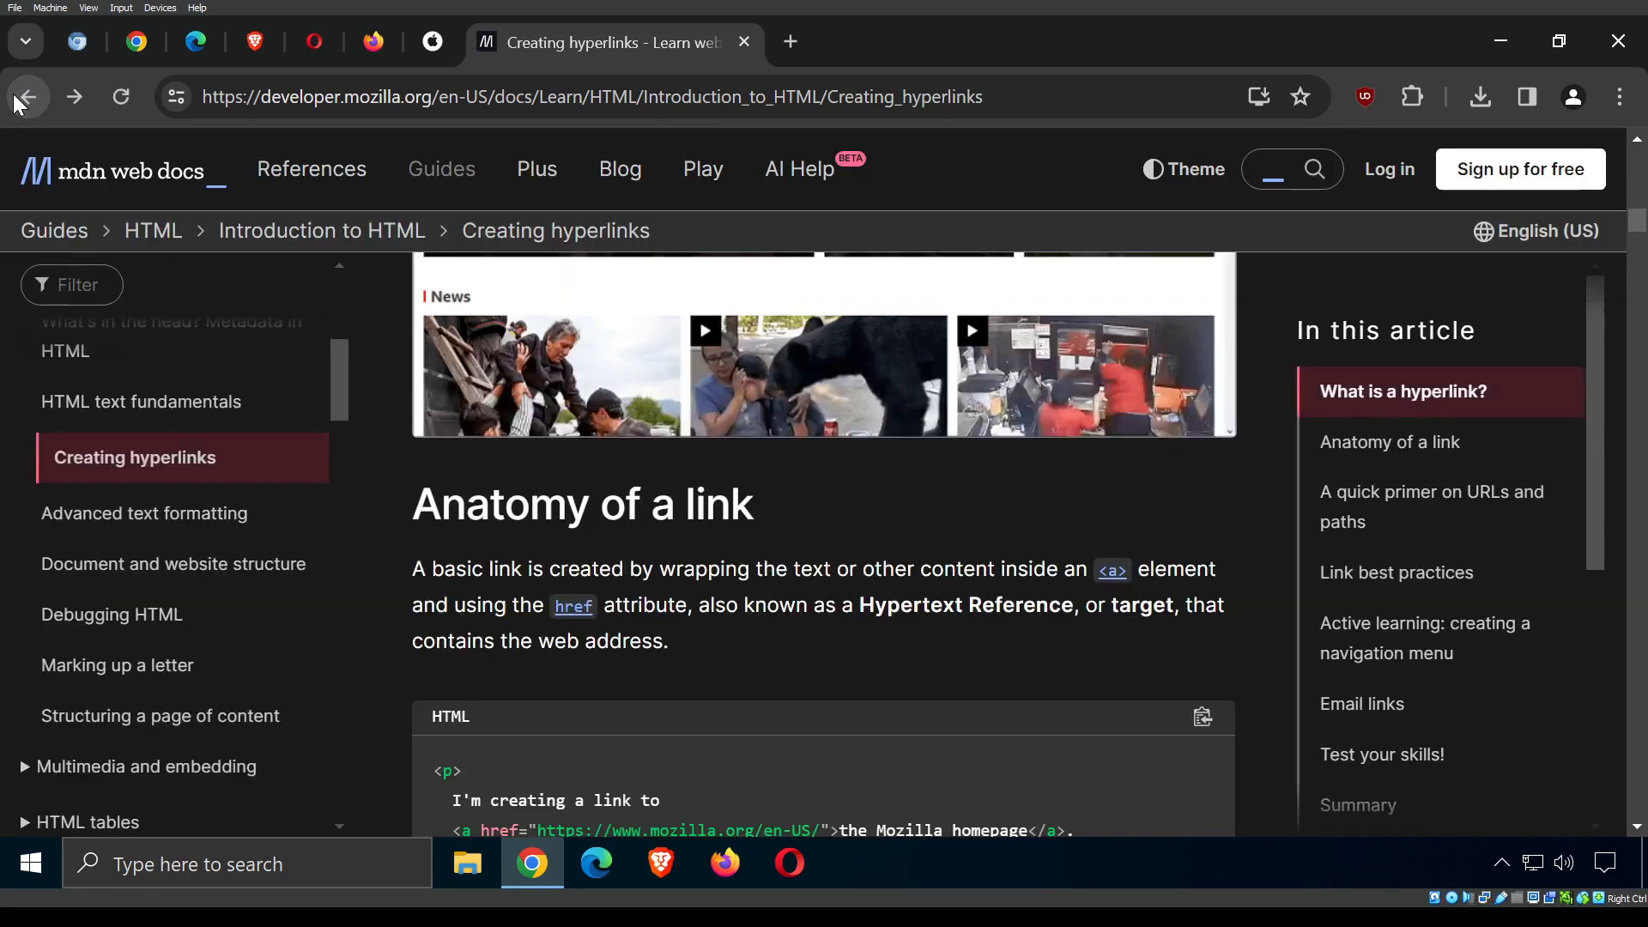
{"action": "left_click", "coordinate": [19, 98]}
{"action": "scroll", "coordinate": [477, 574], "scroll_direction": "down", "scroll_amount": 9}
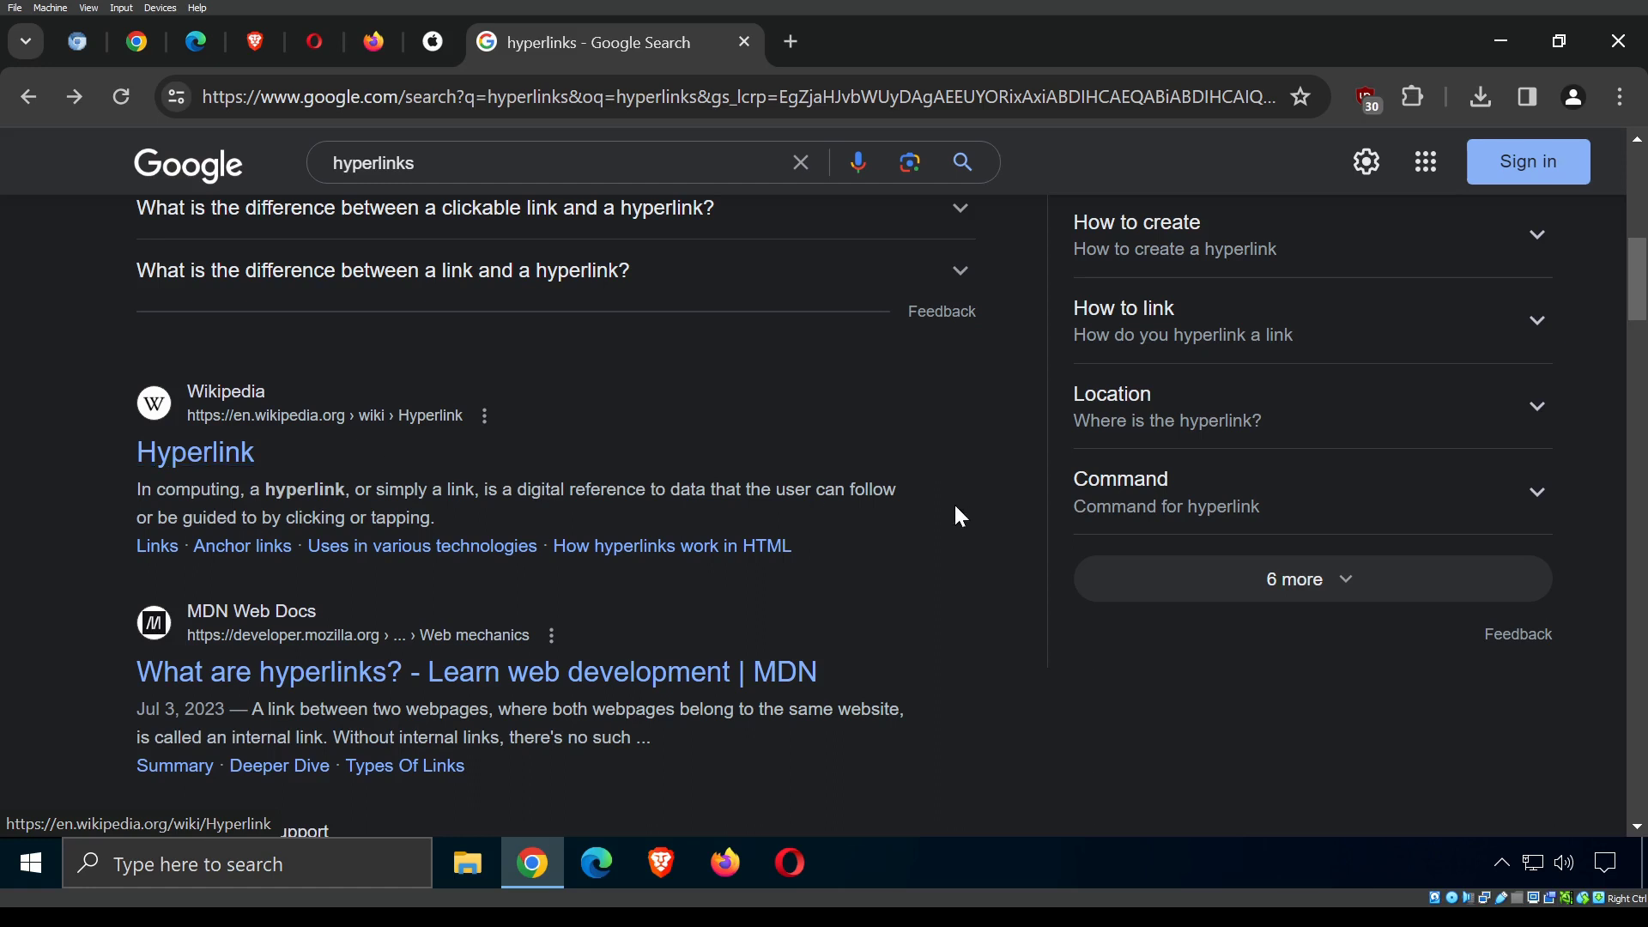
{"action": "scroll", "coordinate": [652, 549], "scroll_direction": "up", "scroll_amount": 10}
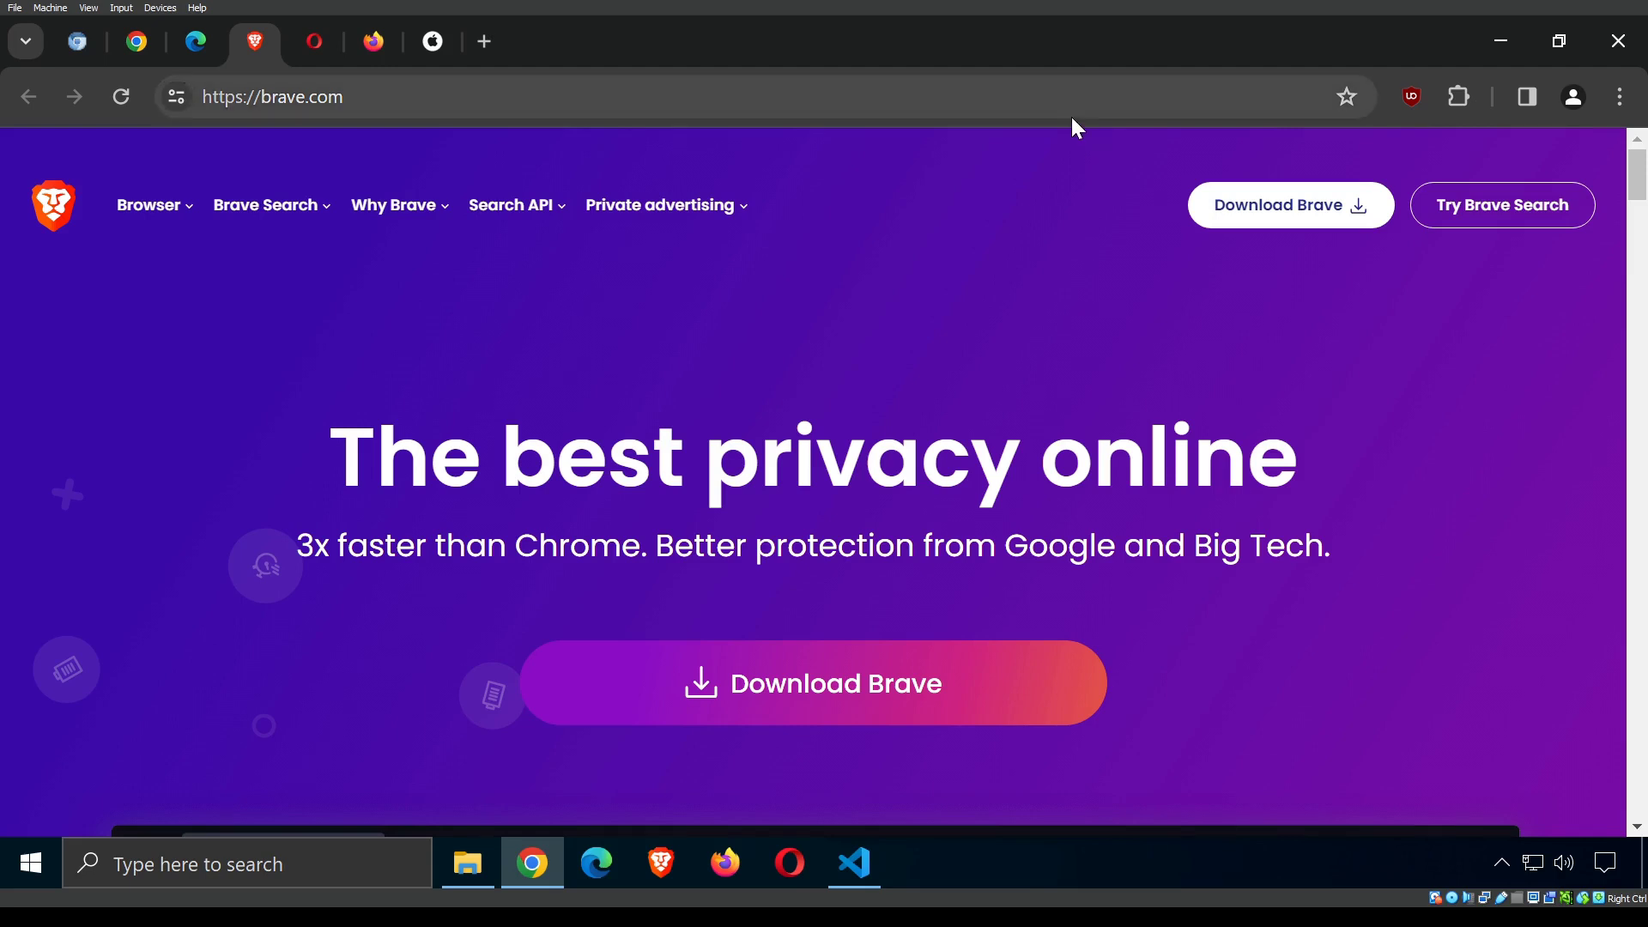
Bookmark the Brave home page in Other bookmarks.
{"action": "key", "text": "ctrl+d"}
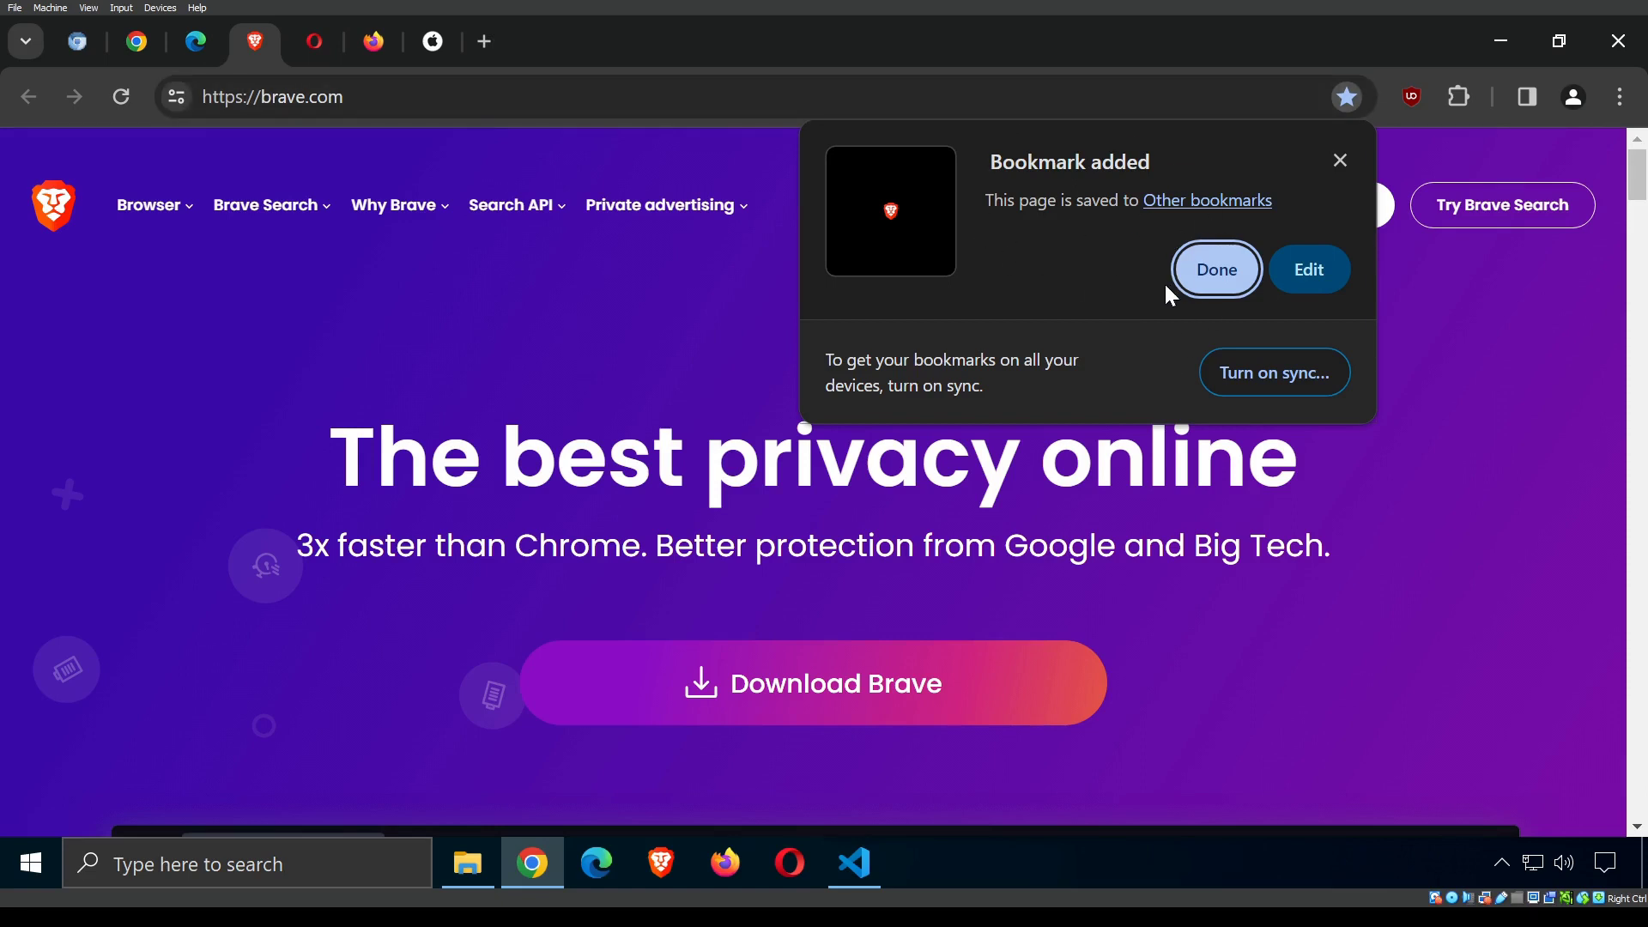
{"action": "left_click", "coordinate": [1219, 269]}
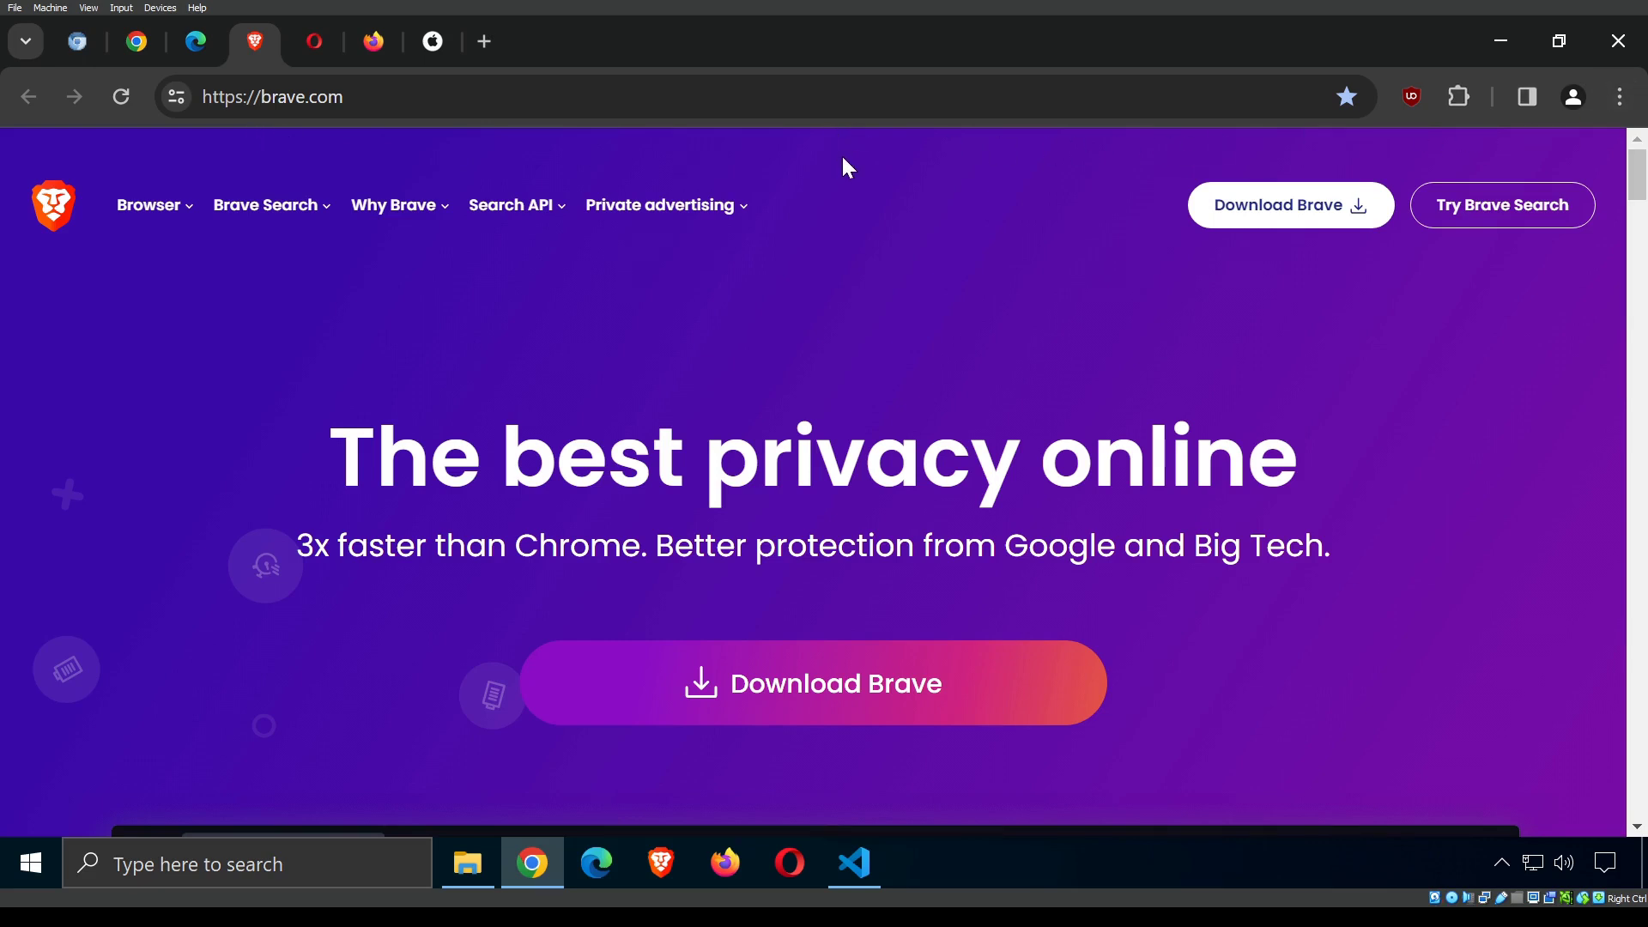
Show the bookmarks bar and load the Brave page from its saved bookmark.
{"action": "key", "text": "ctrl+shift+b"}
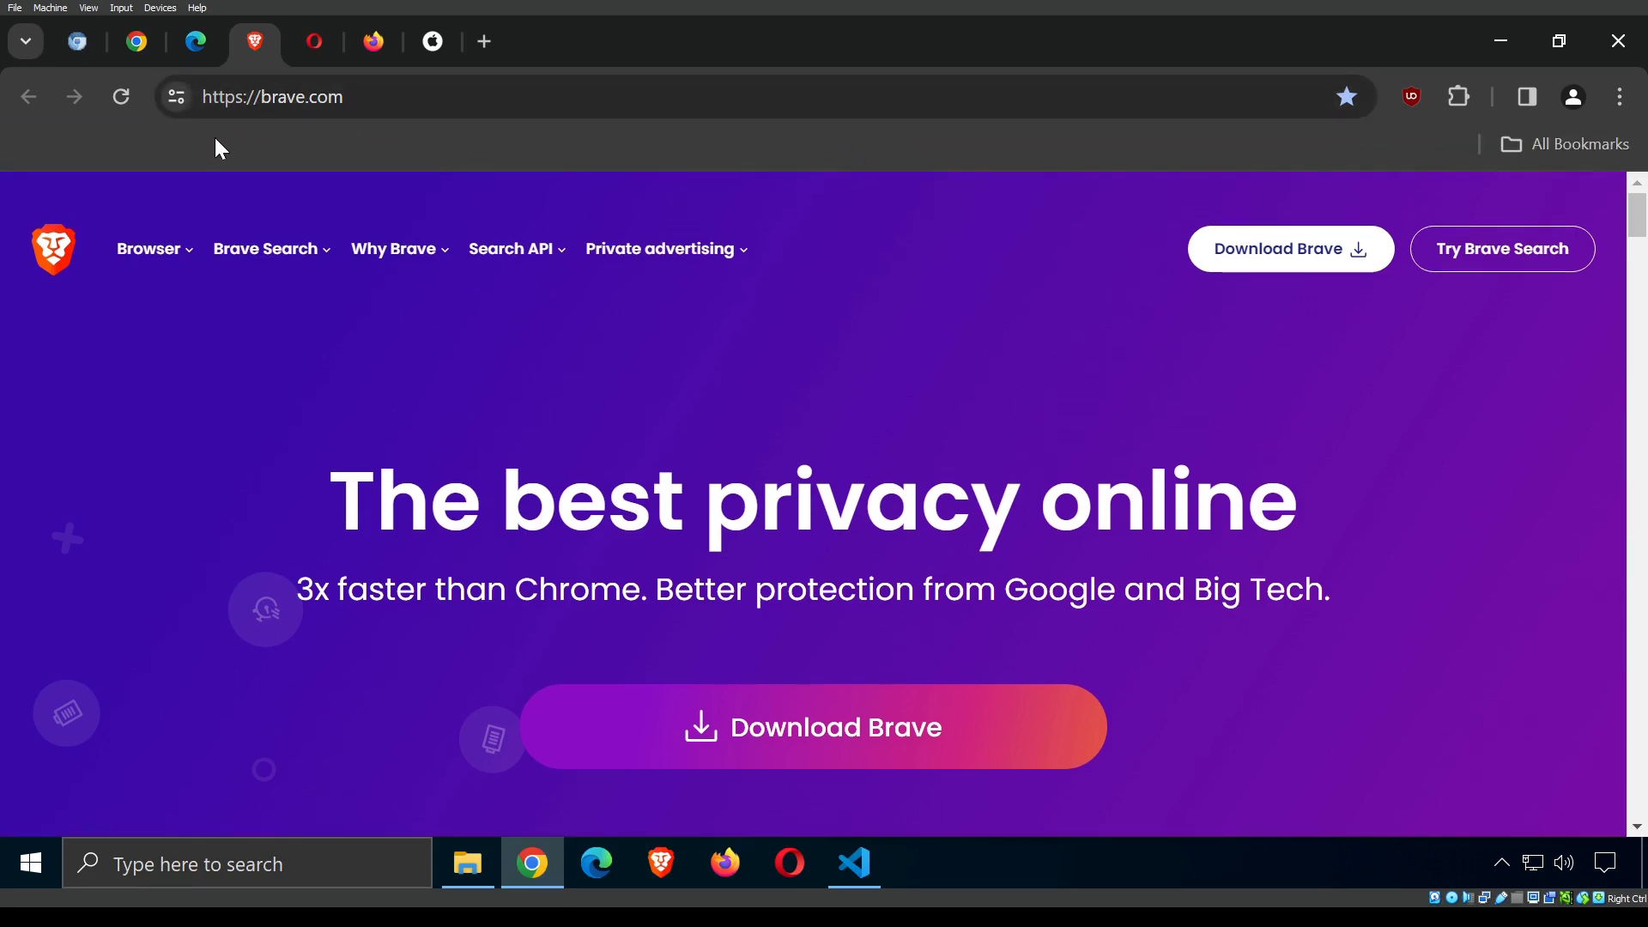
{"action": "left_click", "coordinate": [1532, 142]}
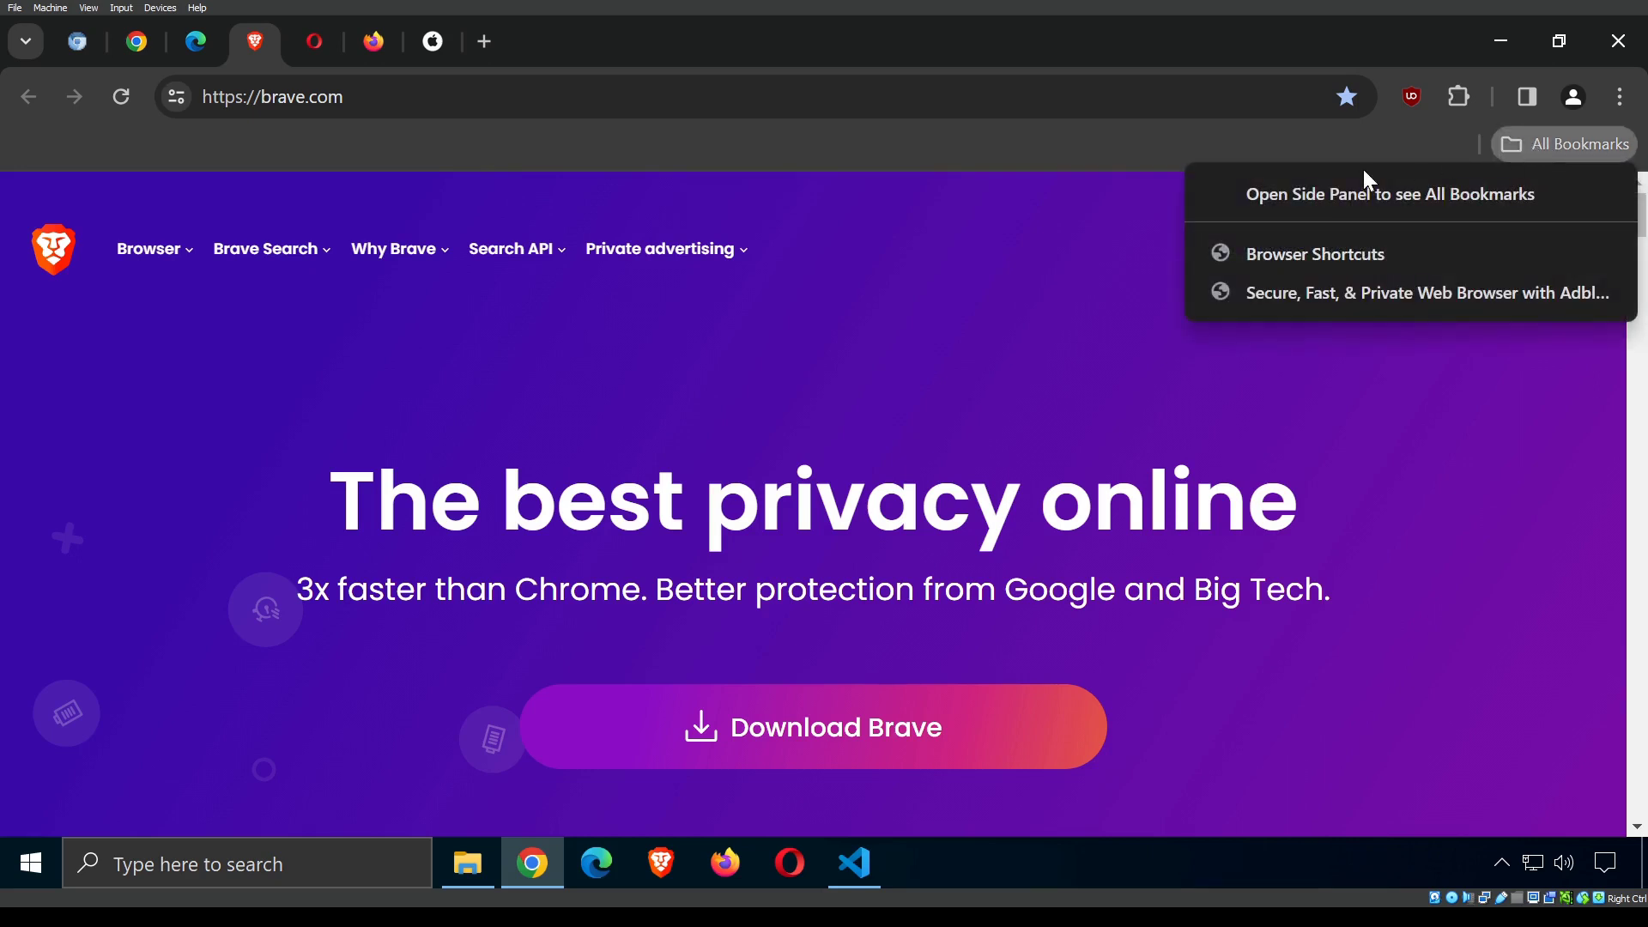
{"action": "left_click", "coordinate": [1310, 294]}
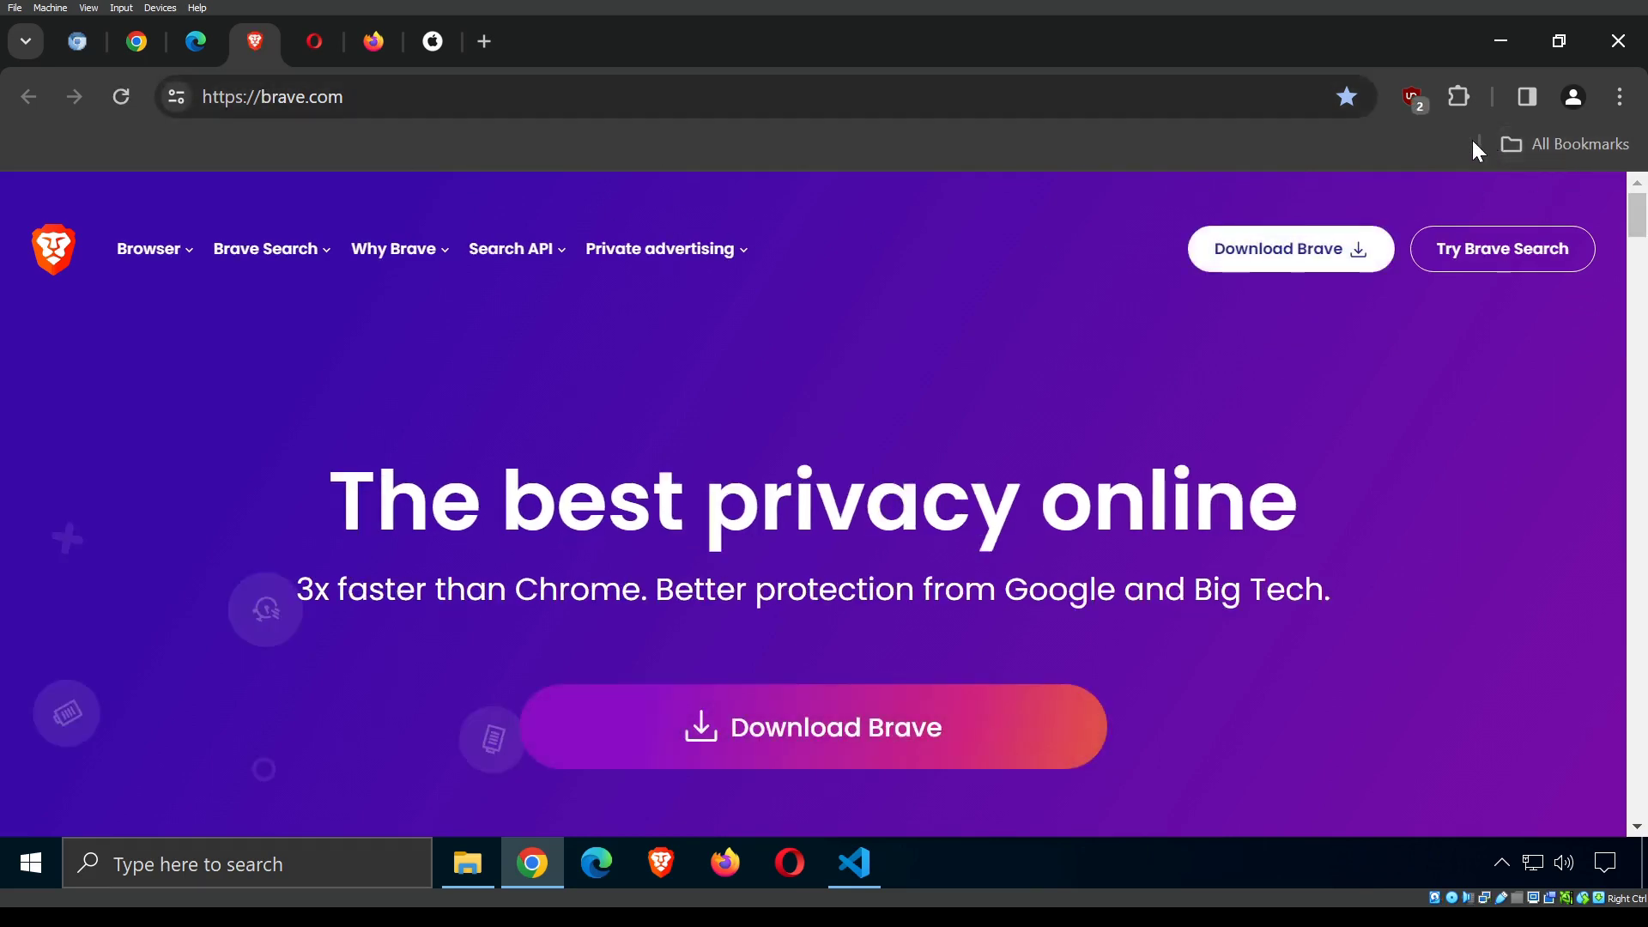
Bookmark all open tabs inside a new folder named "Browsers" under Other bookmarks, keeping "New folder" as the tab group's name.
{"action": "left_click", "coordinate": [1619, 96]}
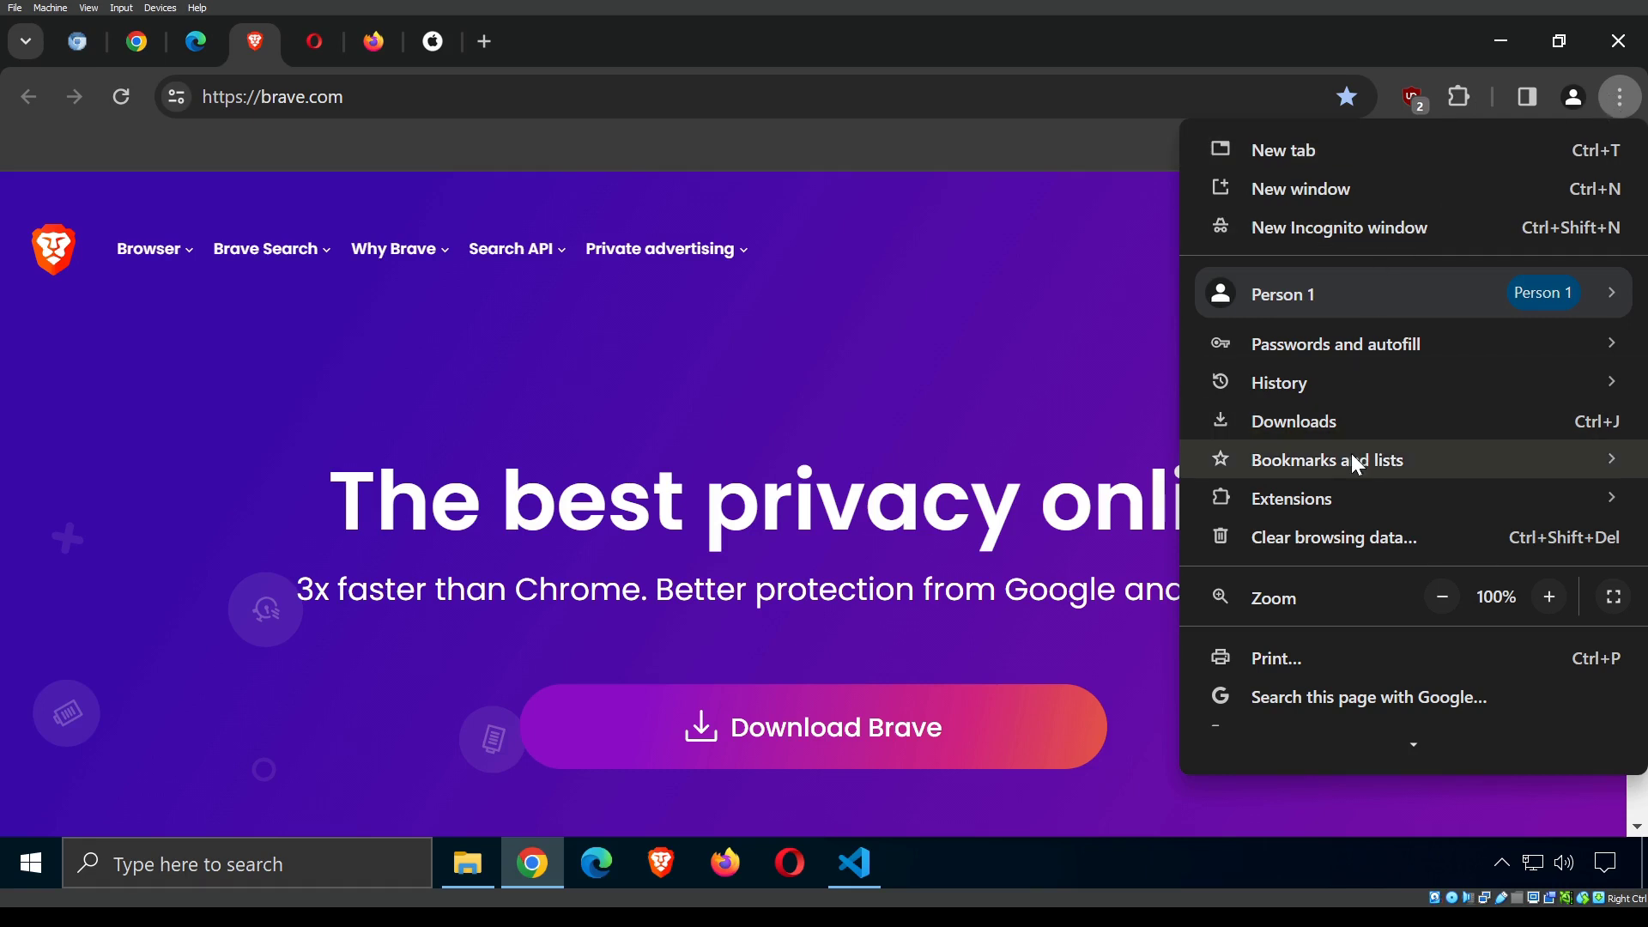
{"action": "mouse_move", "coordinate": [1352, 464]}
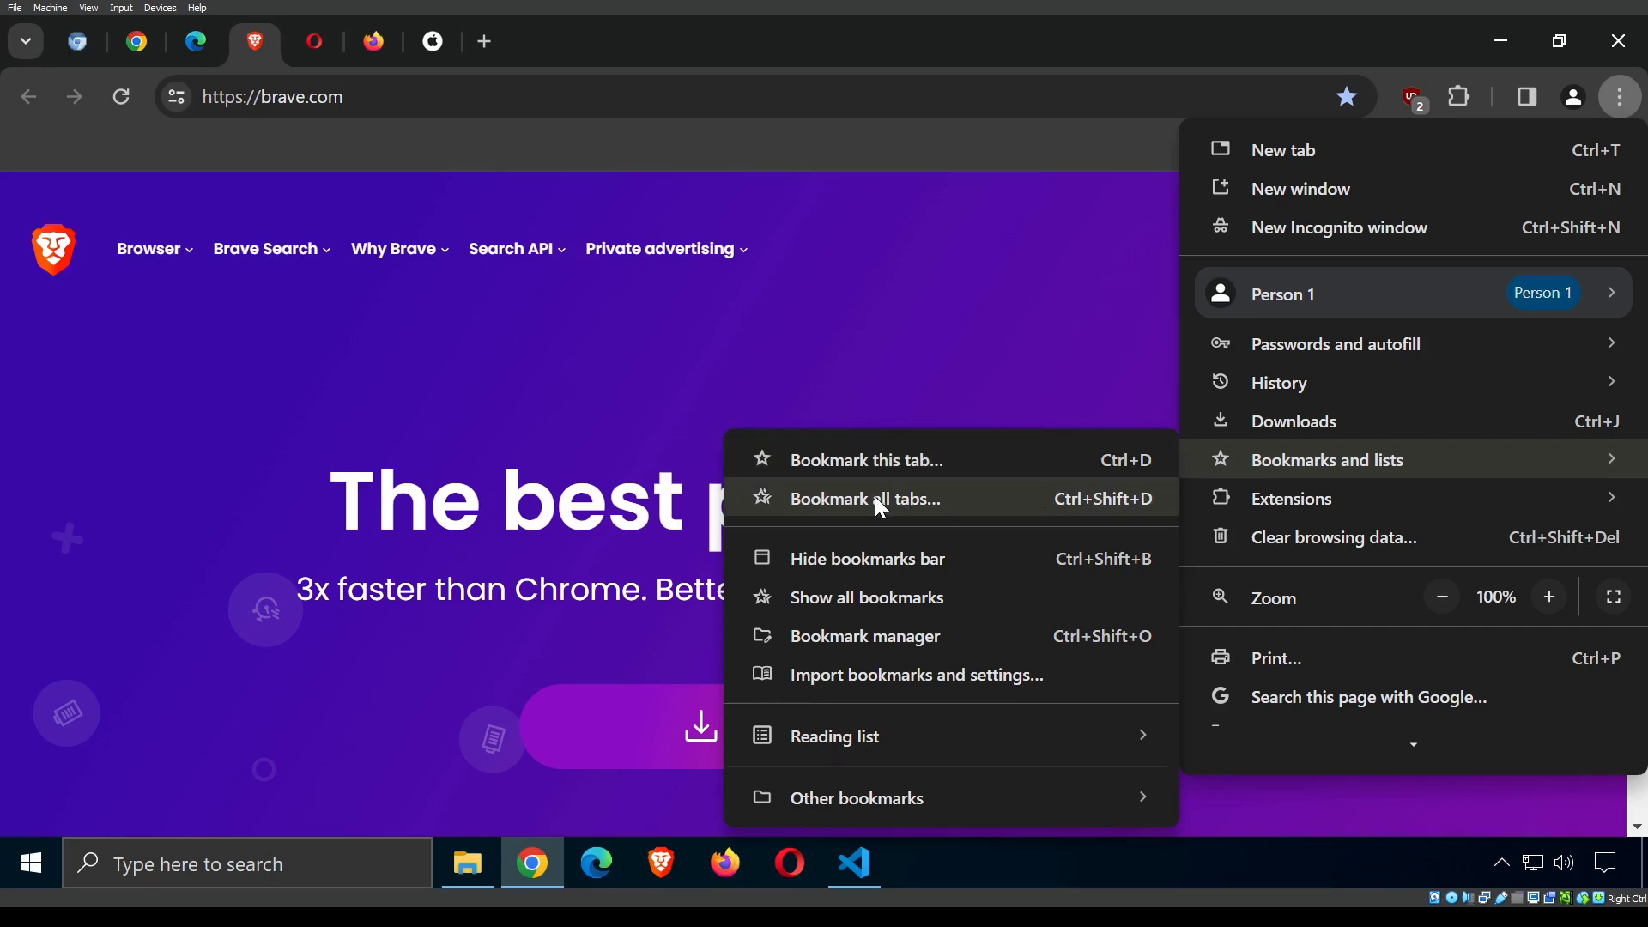
{"action": "left_click", "coordinate": [890, 321]}
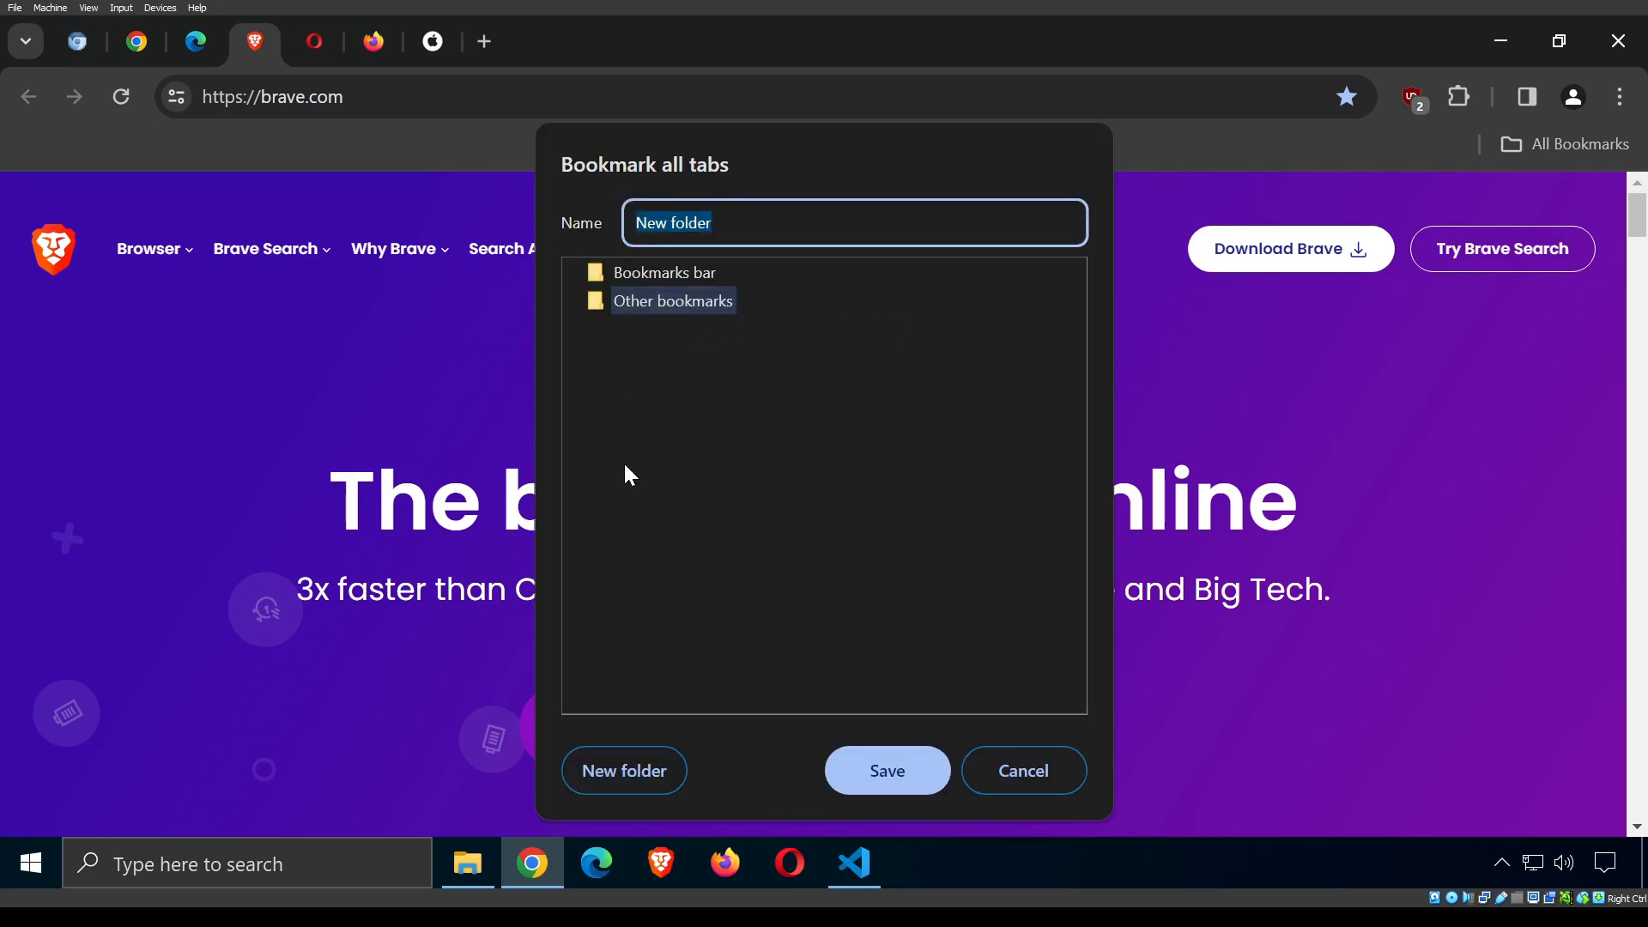
{"action": "left_click", "coordinate": [645, 766]}
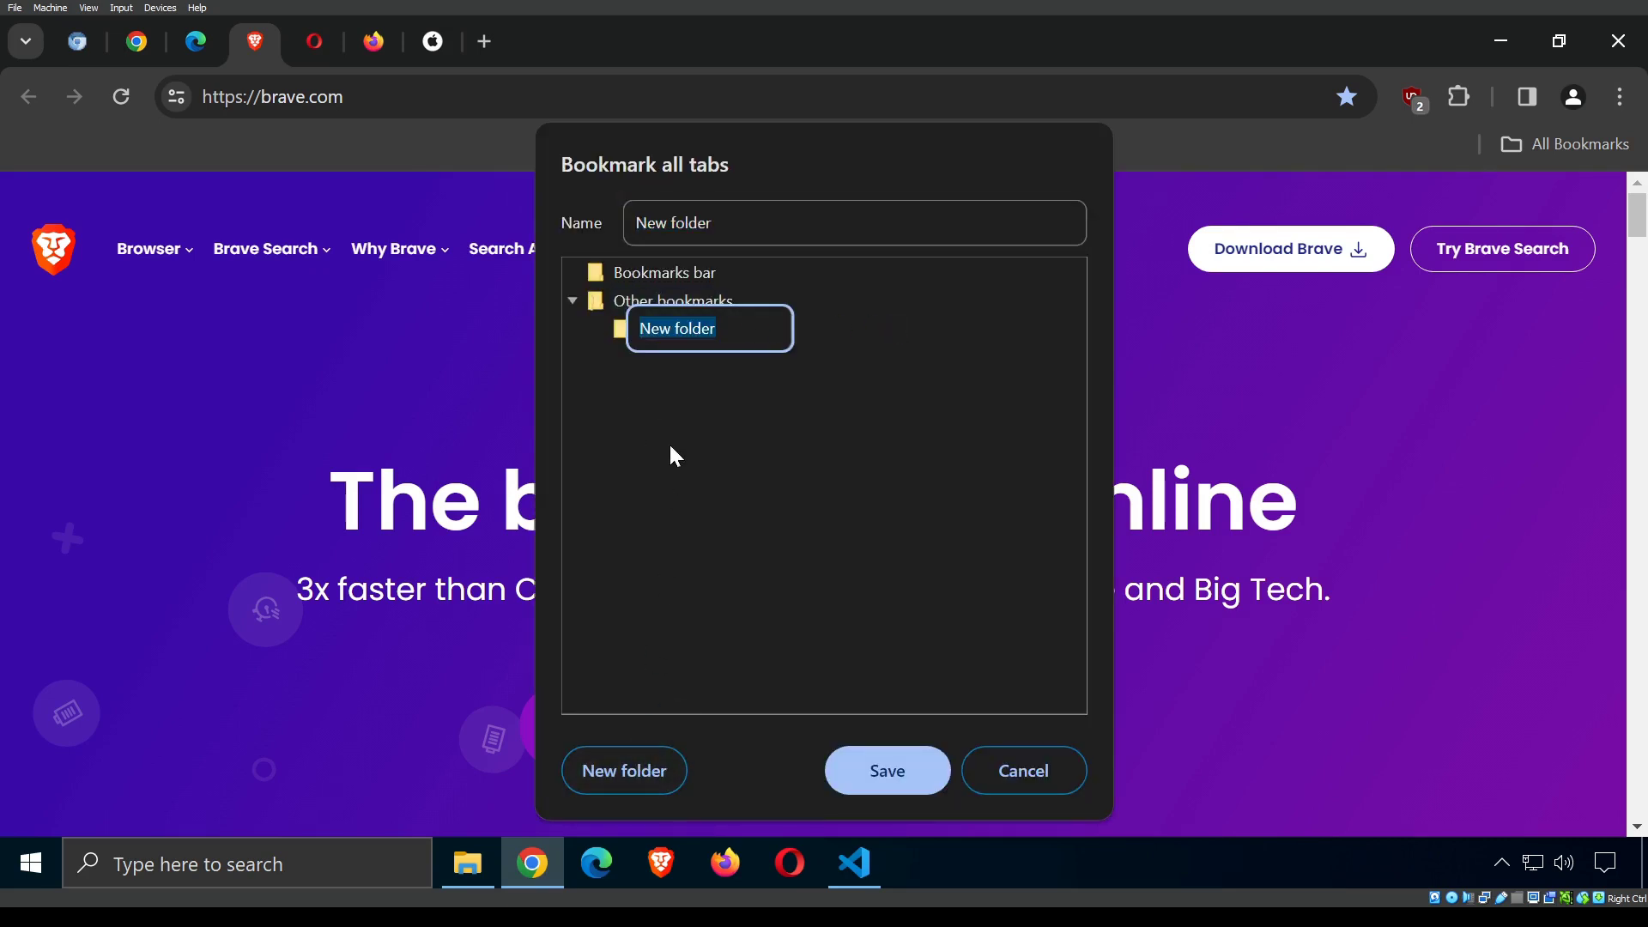
{"action": "key", "text": "BackSpace"}
{"action": "type", "text": "B"}
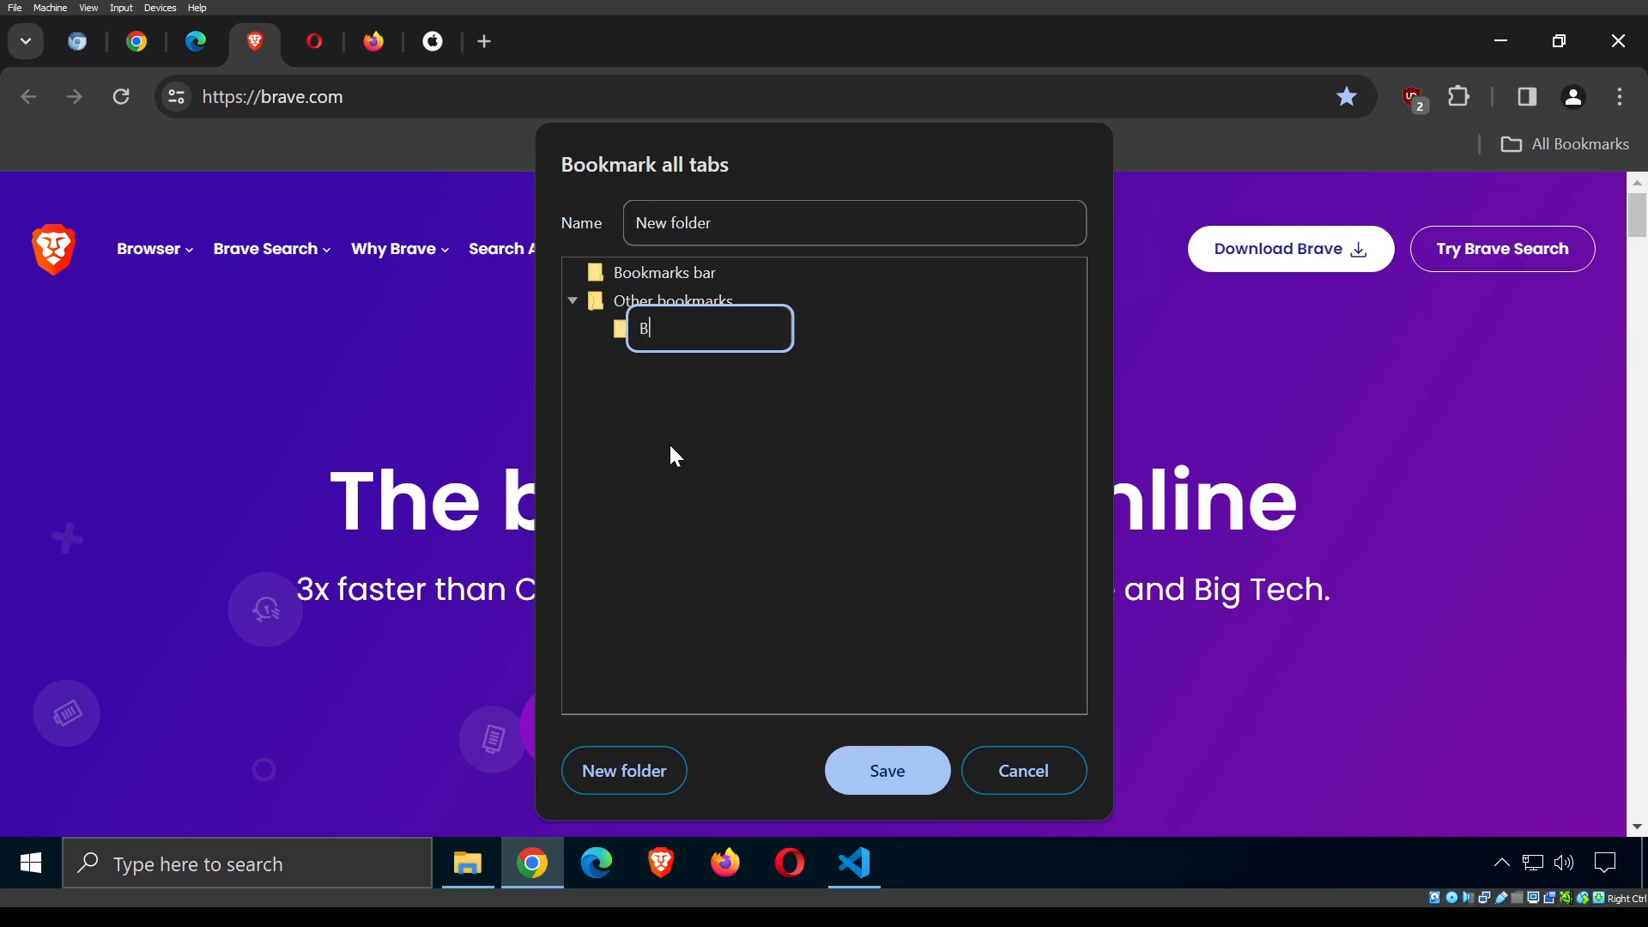
{"action": "type", "text": "rowsers"}
{"action": "left_click", "coordinate": [875, 767]}
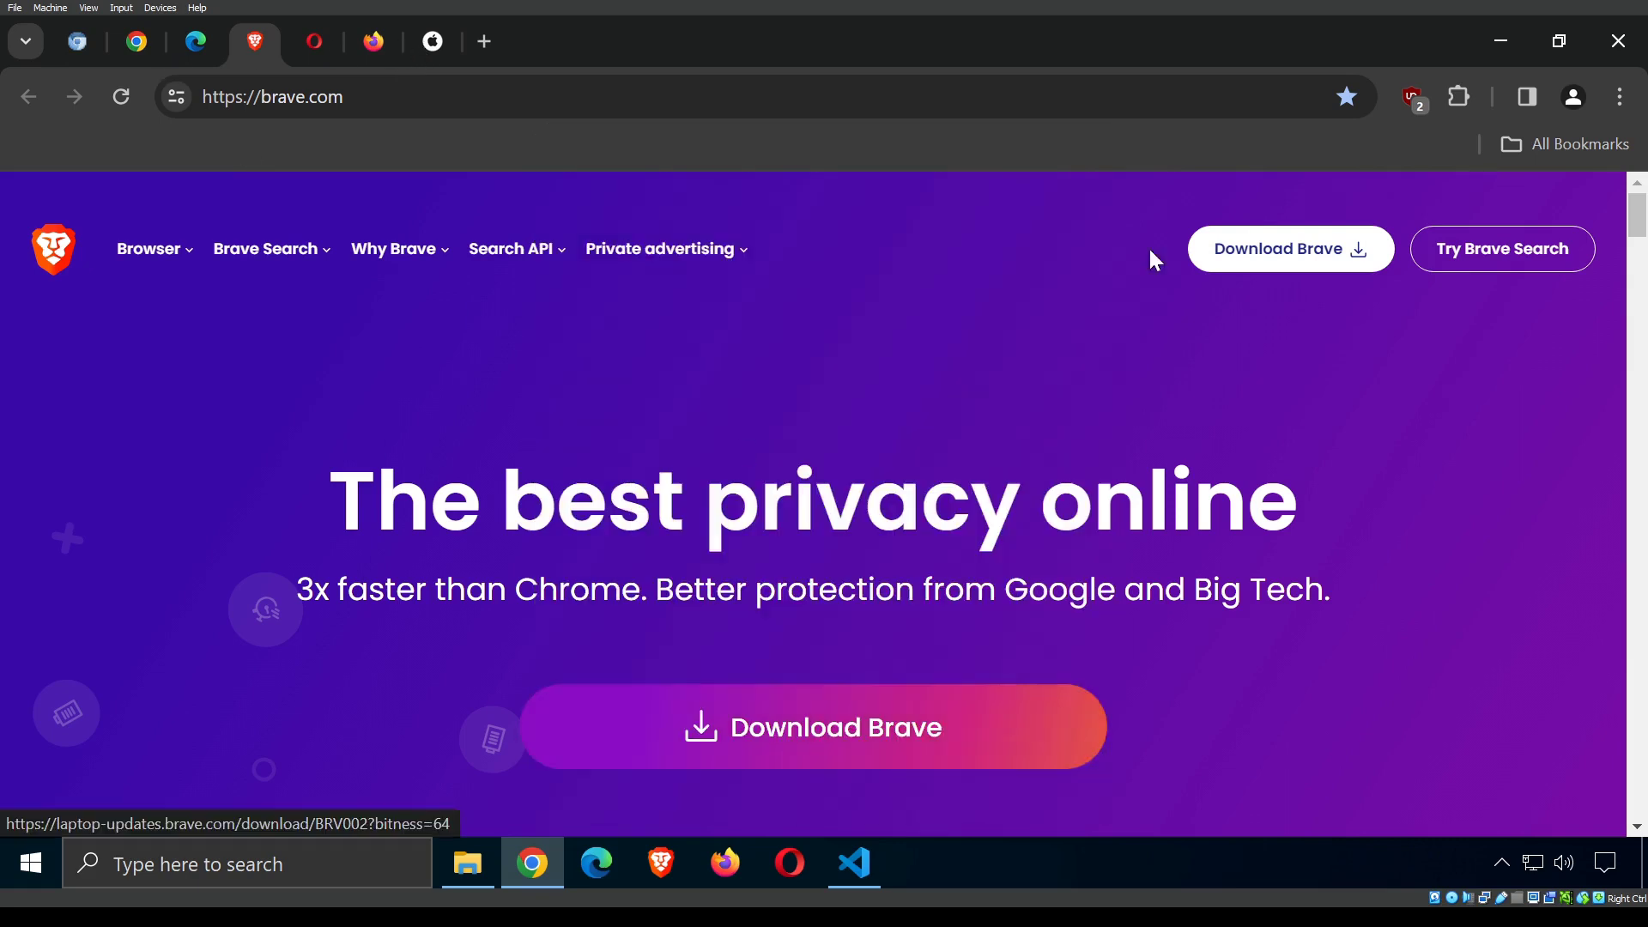
Open the bookmark manager to view the saved bookmark folders.
{"action": "left_click", "coordinate": [1617, 97]}
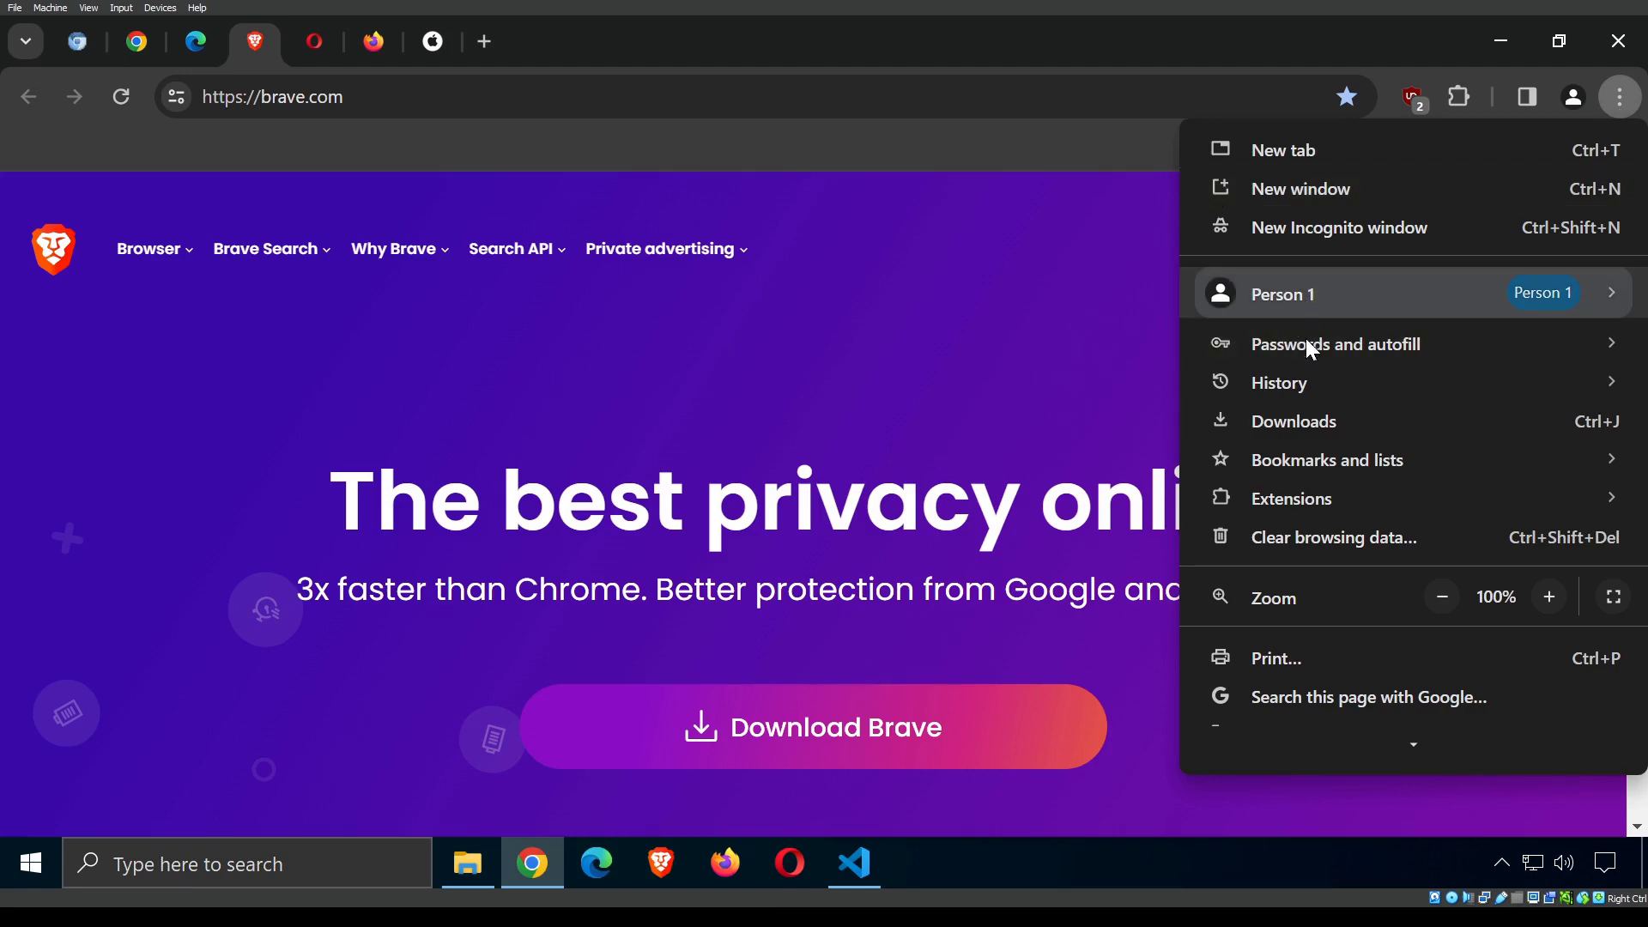
{"action": "mouse_move", "coordinate": [1321, 460]}
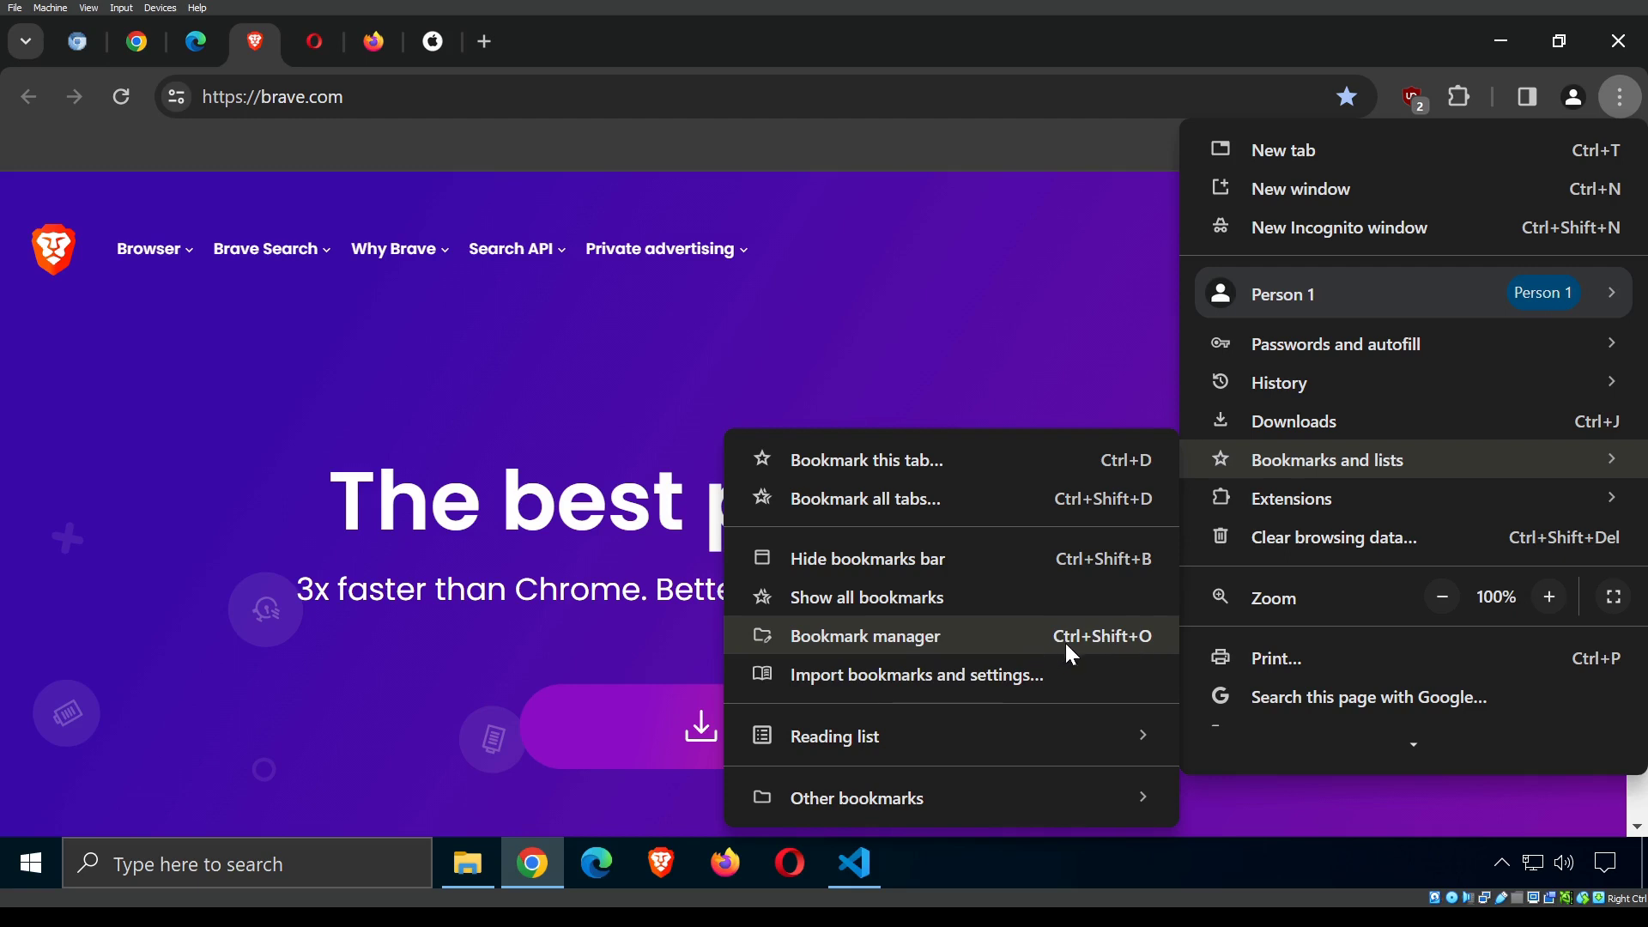
{"action": "left_click", "coordinate": [1117, 642]}
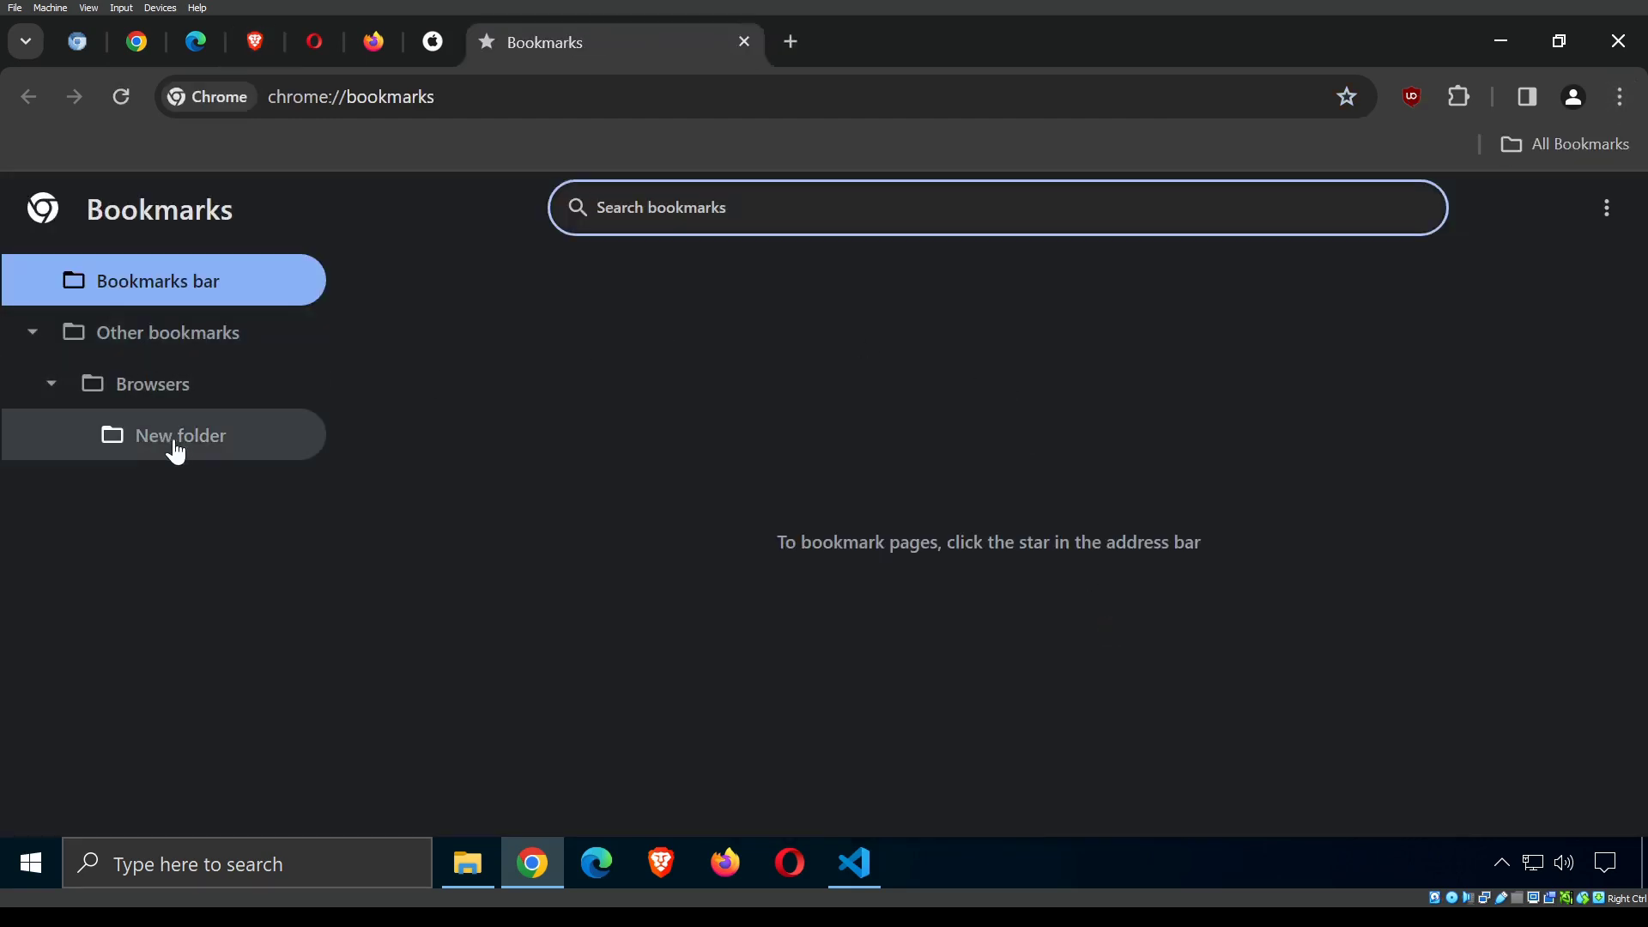
Rename the "New folder" bookmark folder inside Browsers to "Browsers".
{"action": "left_click", "coordinate": [138, 396]}
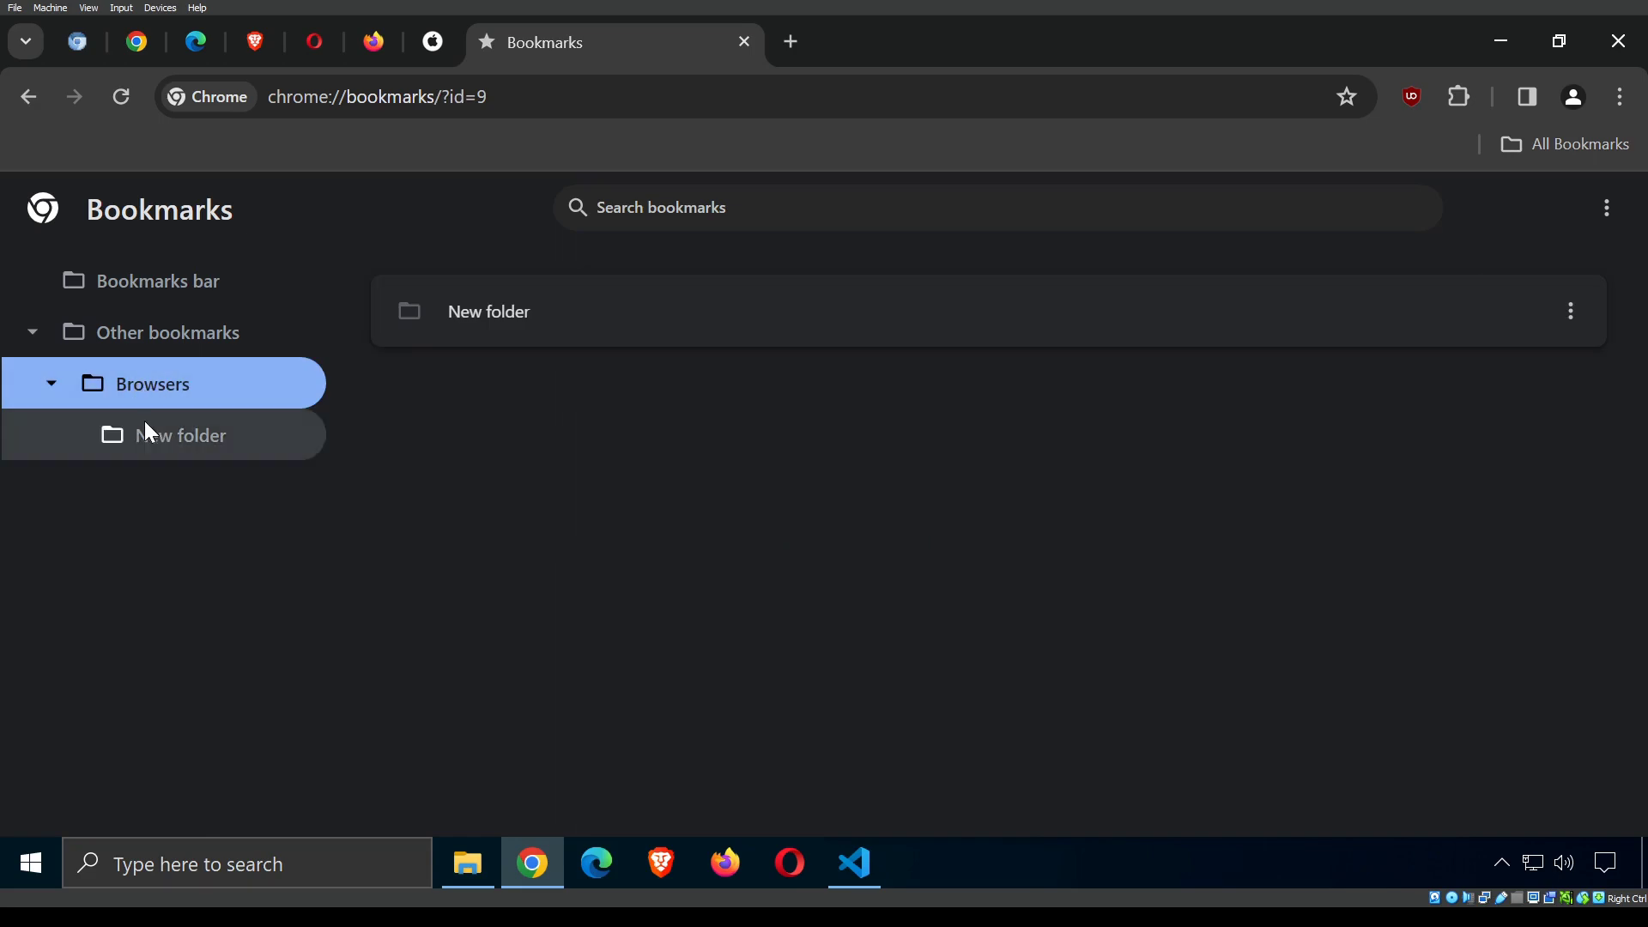
{"action": "left_click", "coordinate": [147, 434]}
{"action": "mouse_move", "coordinate": [168, 439]}
{"action": "left_mouse_down"}
{"action": "mouse_move", "coordinate": [141, 384]}
{"action": "mouse_move", "coordinate": [148, 434]}
{"action": "mouse_move", "coordinate": [166, 437]}
{"action": "left_mouse_up"}
{"action": "right_click", "coordinate": [166, 438]}
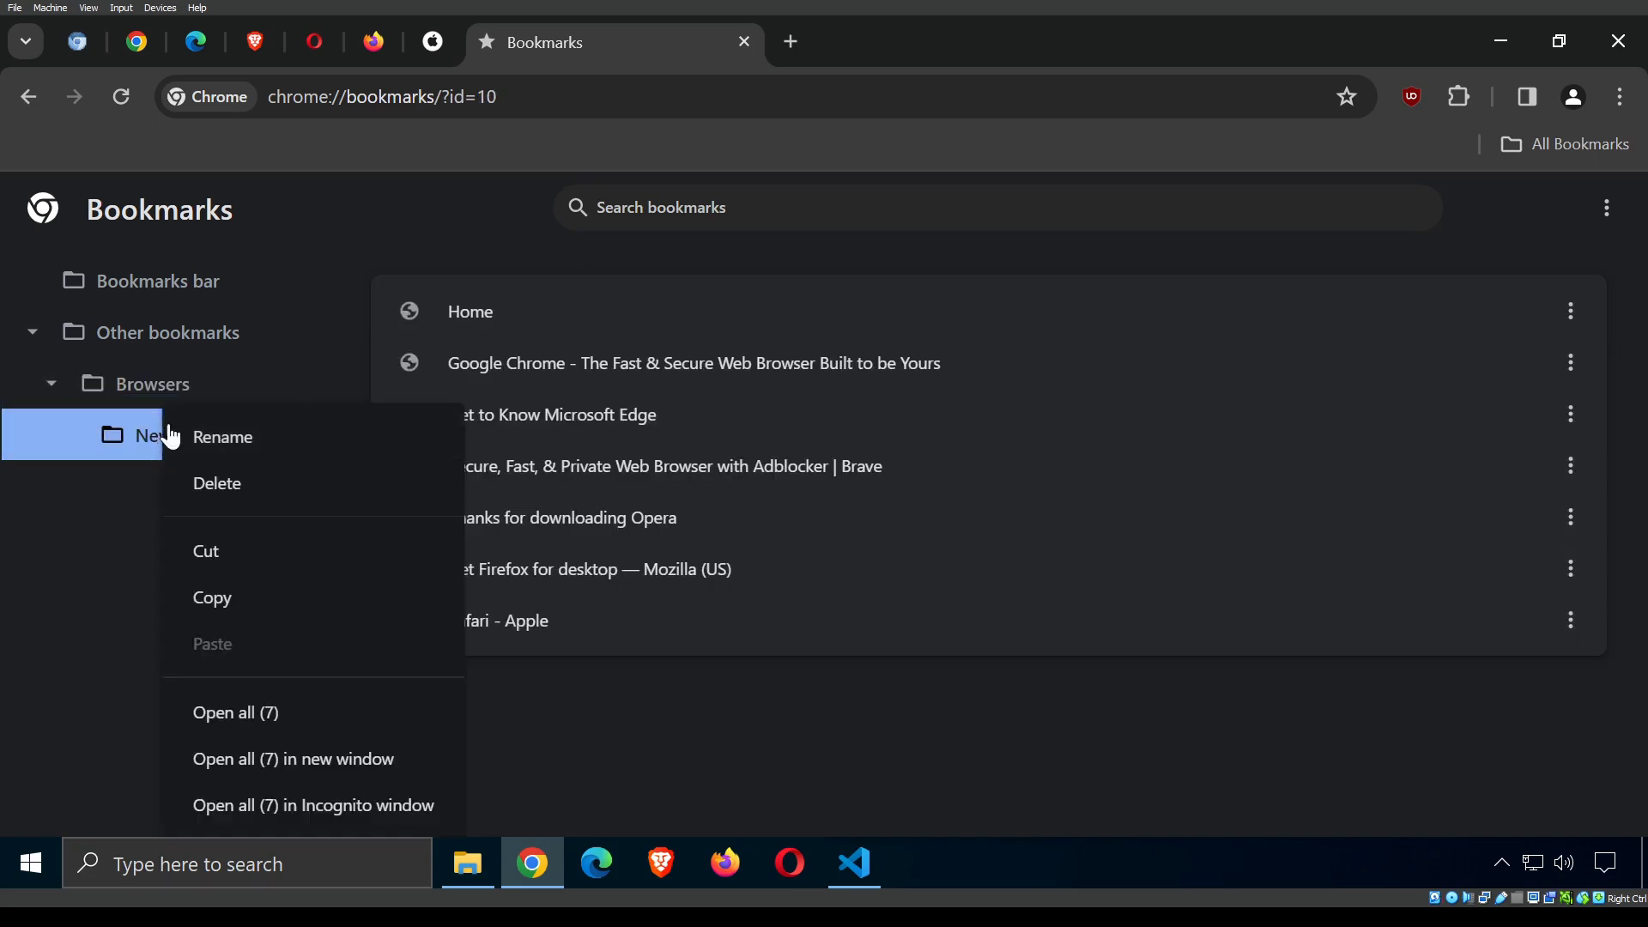
{"action": "left_click", "coordinate": [229, 436]}
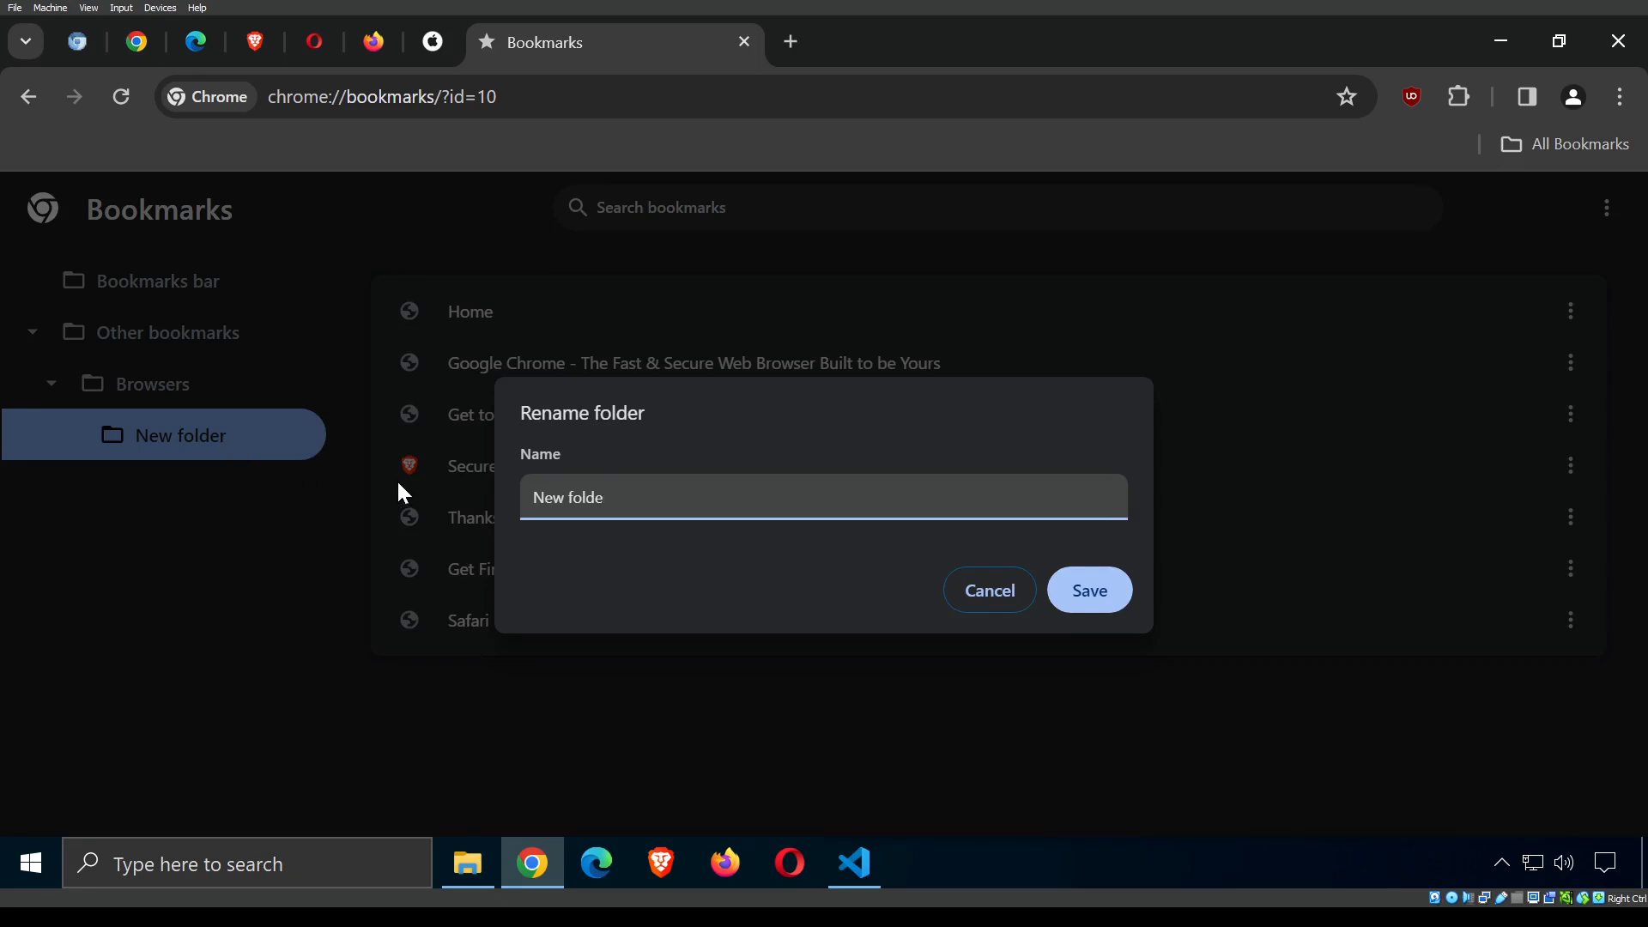
{"action": "key", "text": "BackSpace"}
{"action": "key", "text": "BackSpace"}
{"action": "key", "text": "BackSpace"}
{"action": "key", "text": "BackSpace"}
{"action": "key", "text": "BackSpace"}
{"action": "key", "text": "BackSpace"}
{"action": "key", "text": "BackSpace"}
{"action": "key", "text": "BackSpace"}
{"action": "key", "text": "BackSpace"}
{"action": "key", "text": "BackSpace"}
{"action": "type", "text": "Browsers"}
{"action": "key", "text": "Return"}
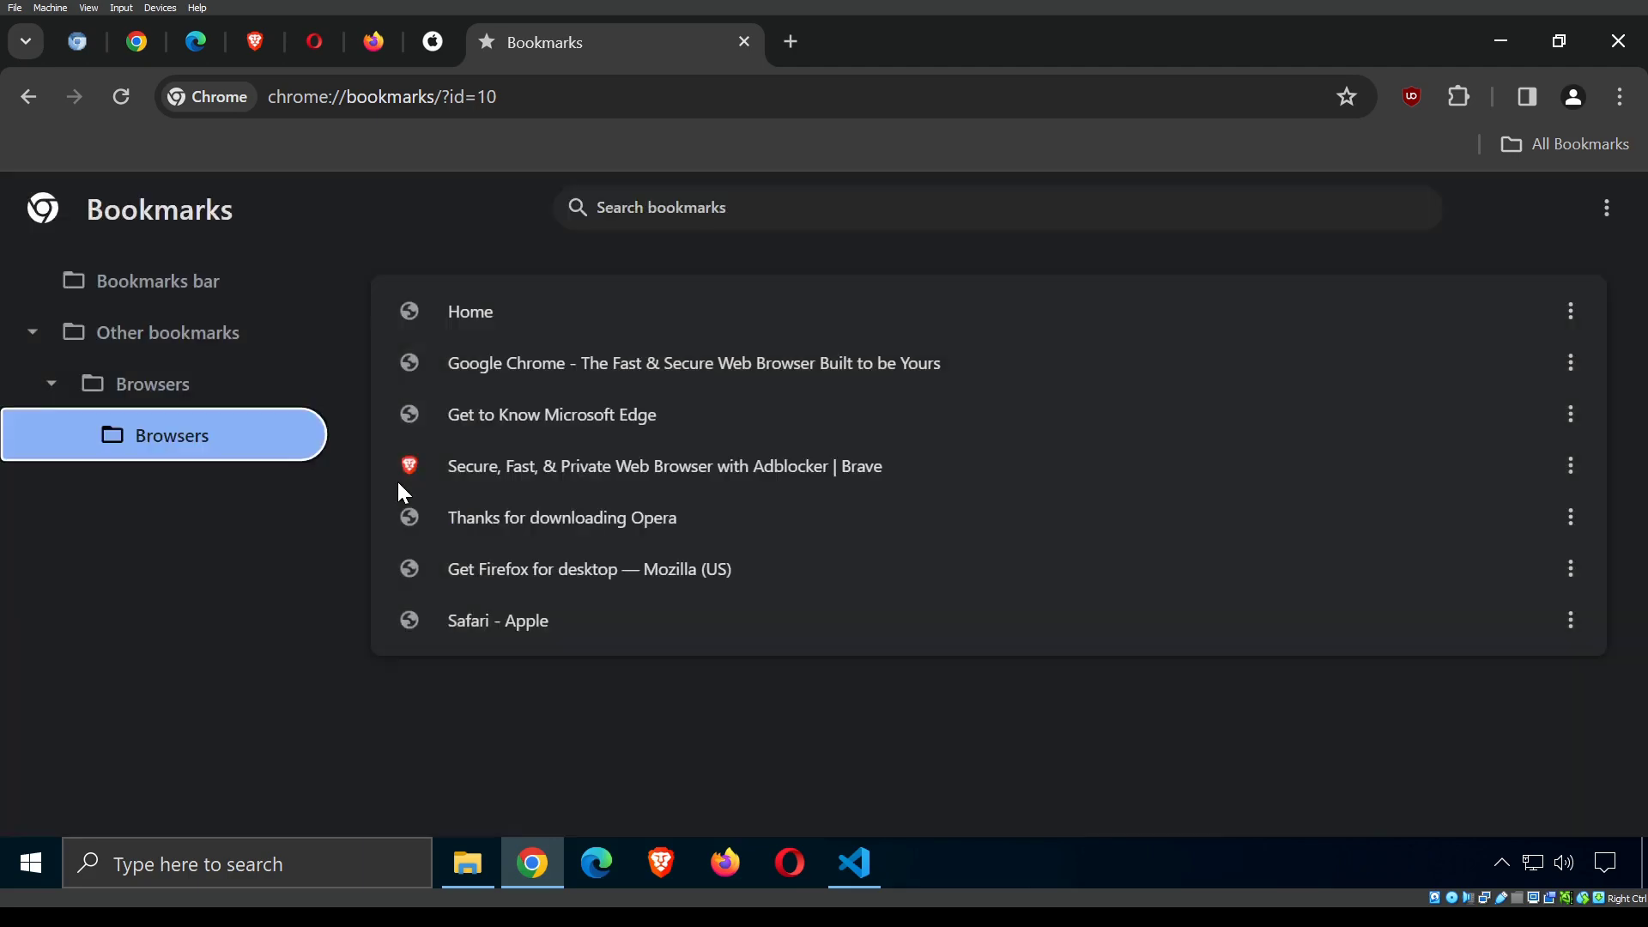
Move the nested Browsers folder into the Bookmarks bar and delete the empty Browsers folder under Other bookmarks.
{"action": "left_click_drag", "start_coordinate": [162, 438], "coordinate": [137, 284]}
{"action": "right_click", "coordinate": [127, 442]}
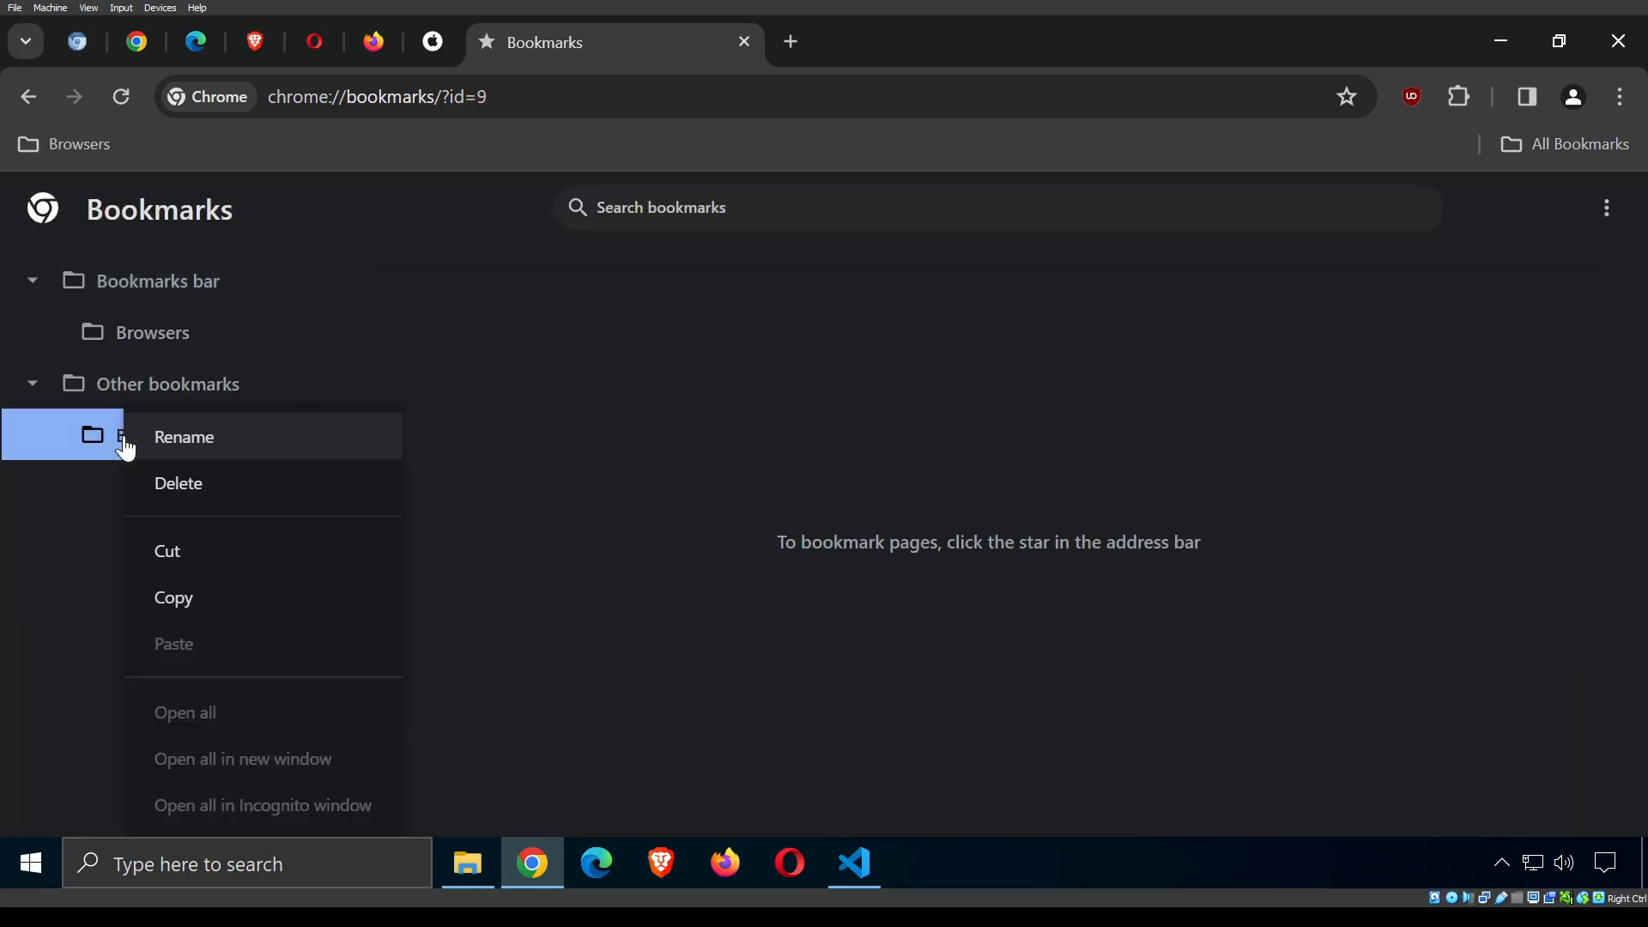
{"action": "left_click", "coordinate": [201, 487]}
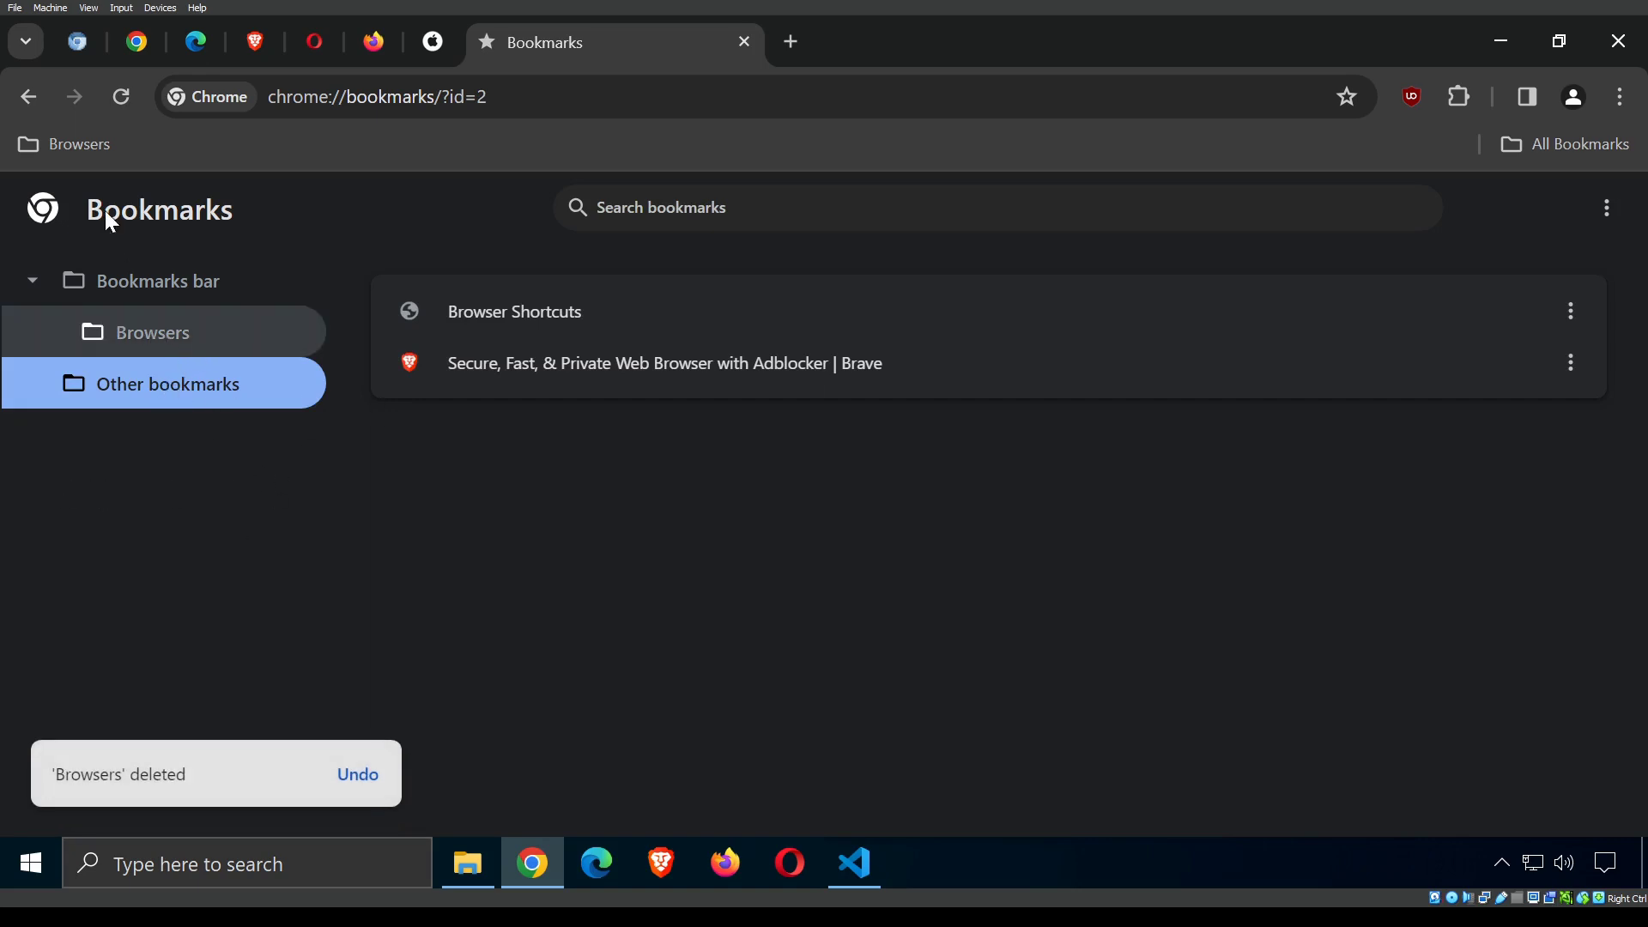
Reorder the Browsers folder on the bookmarks bar so "Safari - Apple" sits above "Thanks for downloading Opera".
{"action": "left_click", "coordinate": [54, 139]}
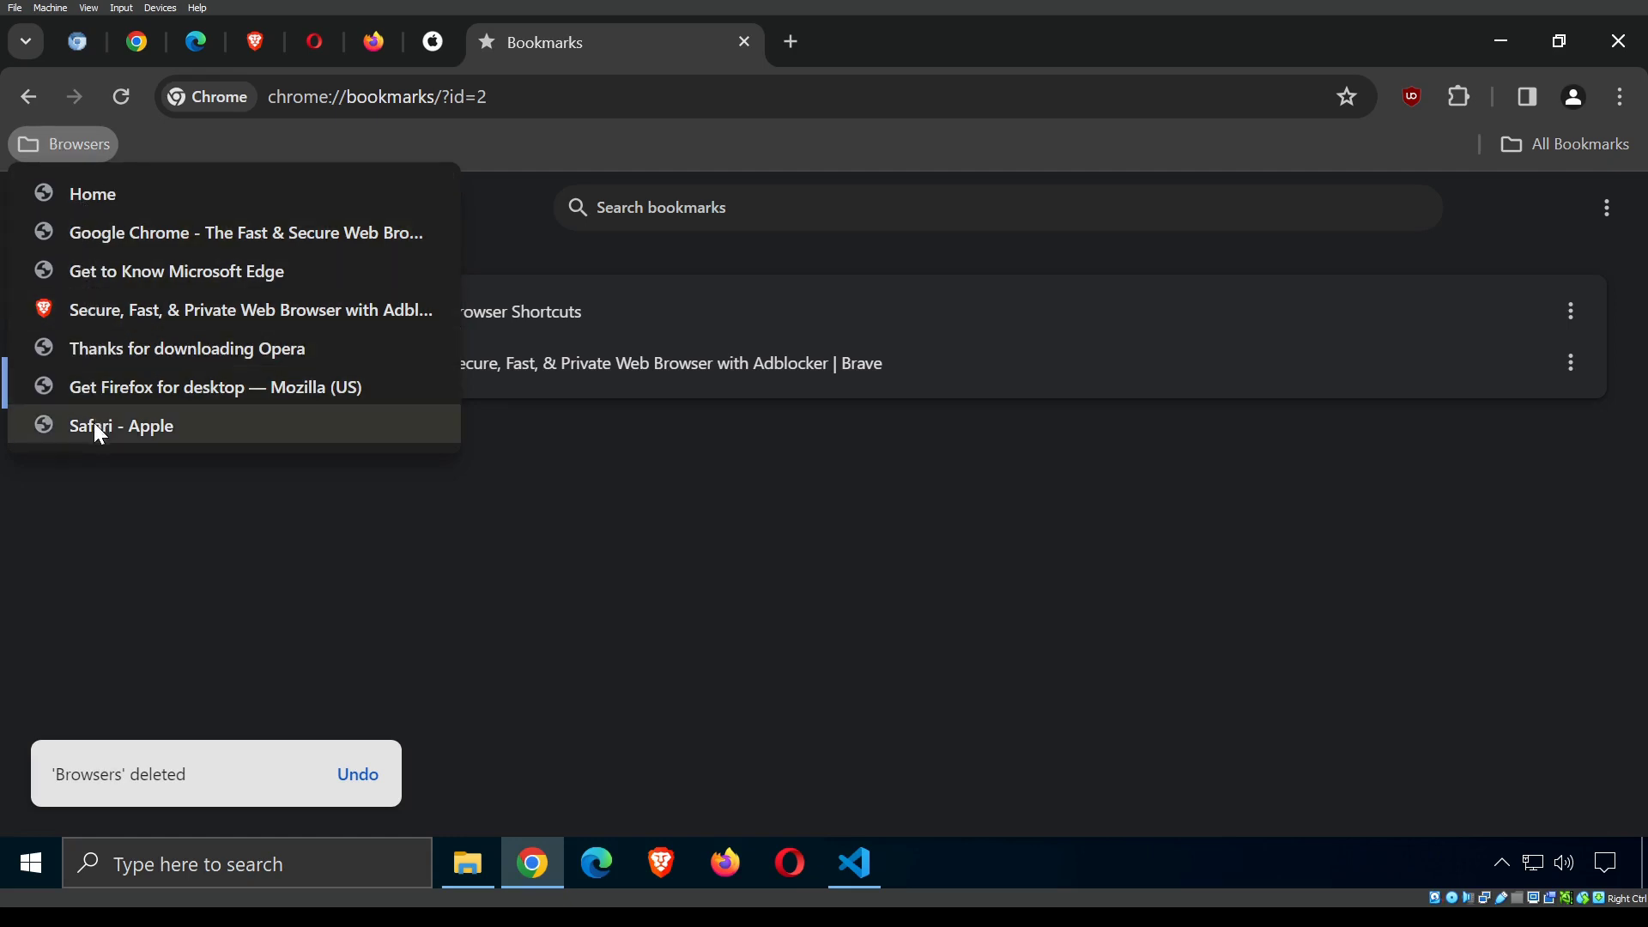
{"action": "left_click_drag", "start_coordinate": [95, 422], "coordinate": [101, 358]}
{"action": "left_click", "coordinate": [77, 144]}
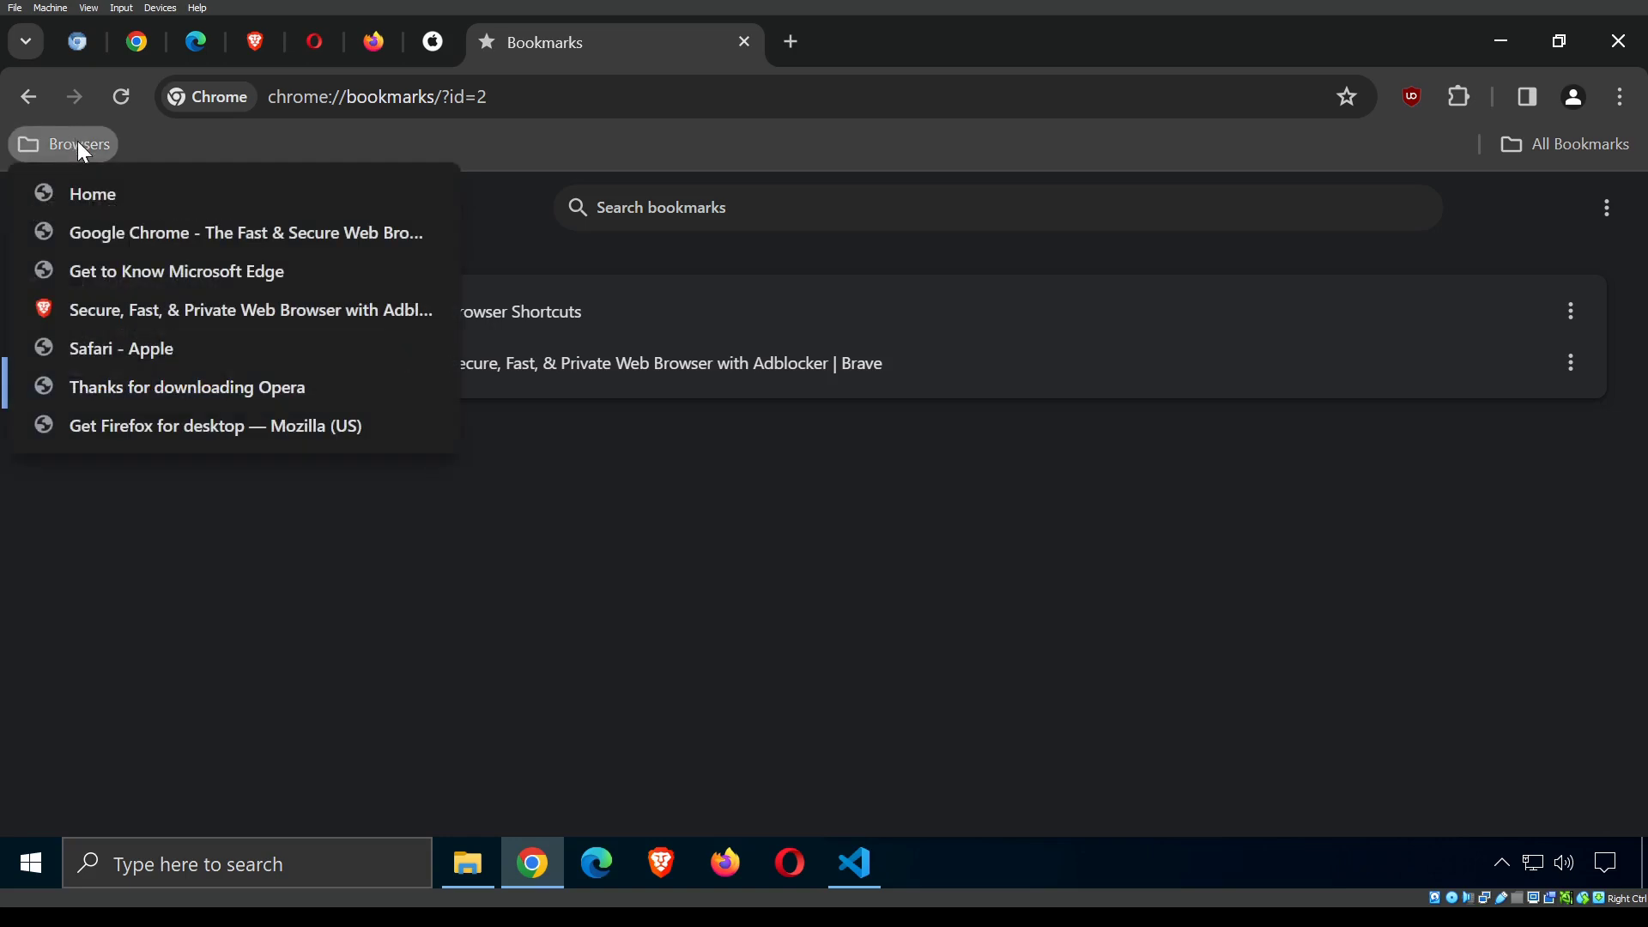
{"action": "left_click", "coordinate": [551, 537]}
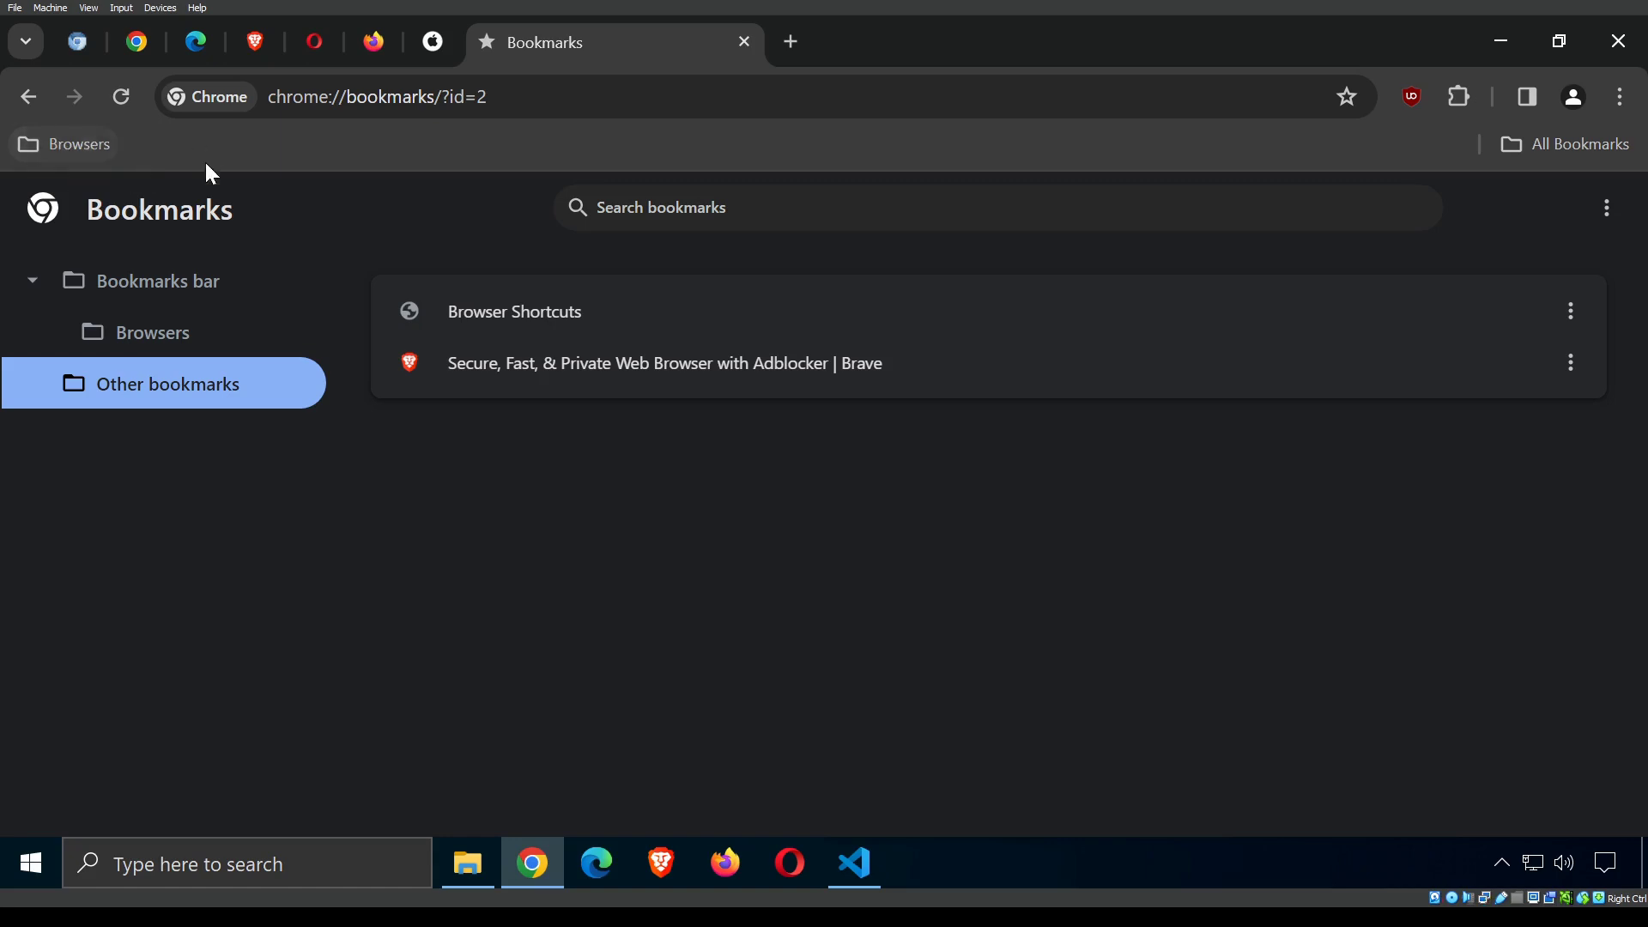
Add a new folder named "1st Hour" to the Bookmarks bar.
{"action": "left_click", "coordinate": [133, 285]}
{"action": "right_click", "coordinate": [500, 388]}
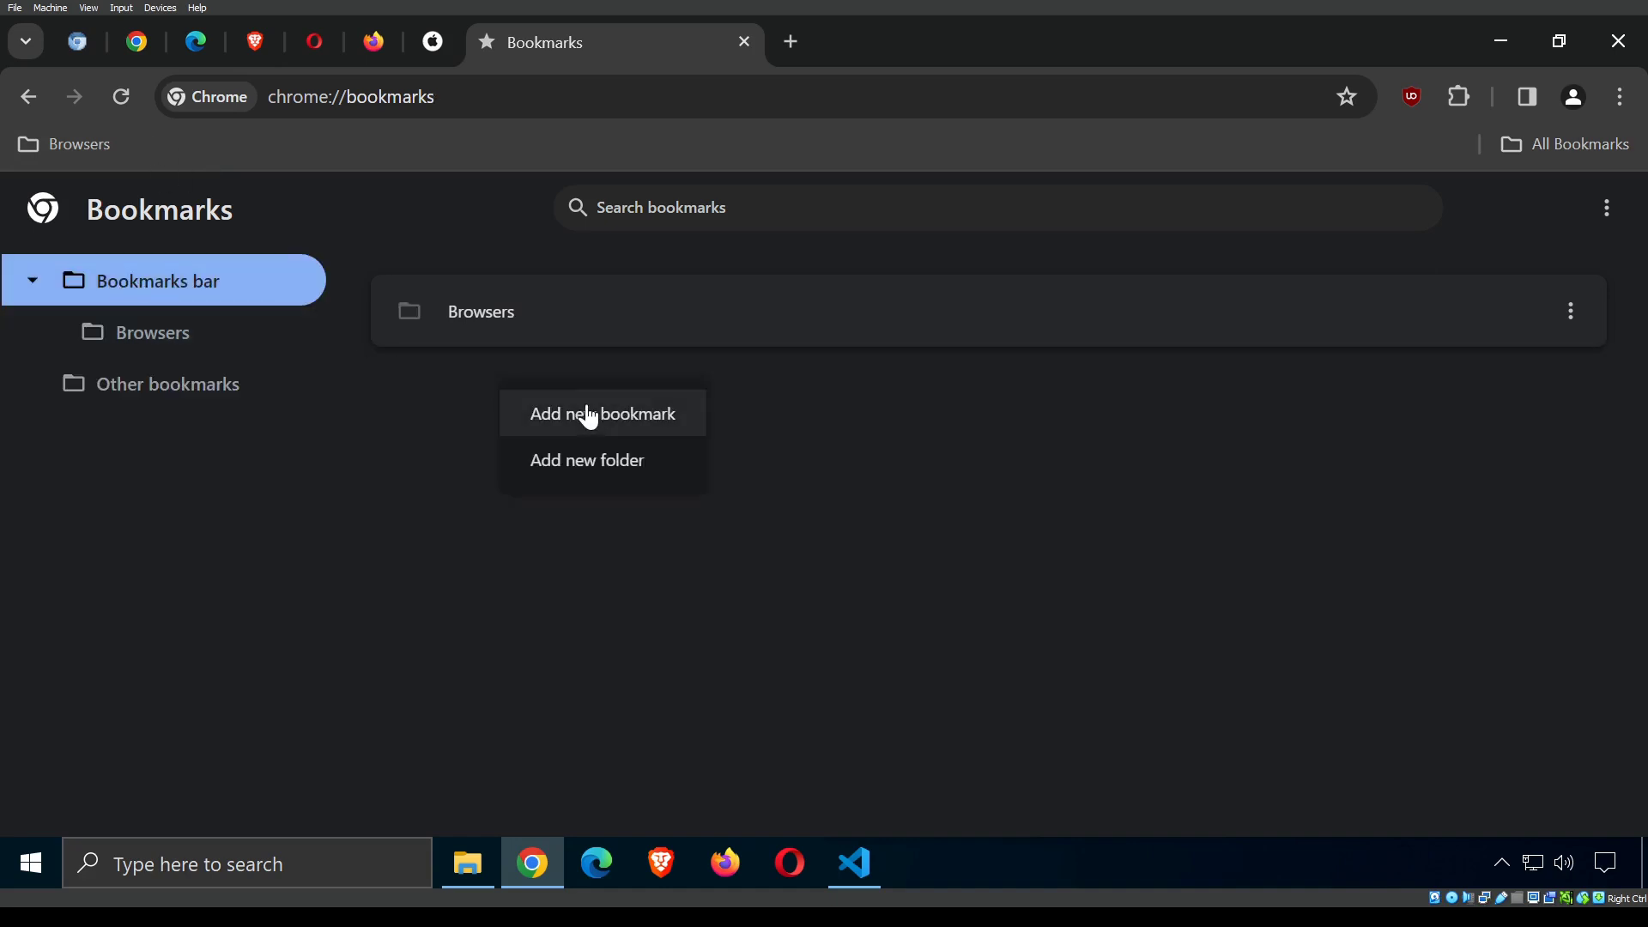
{"action": "left_click", "coordinate": [595, 465]}
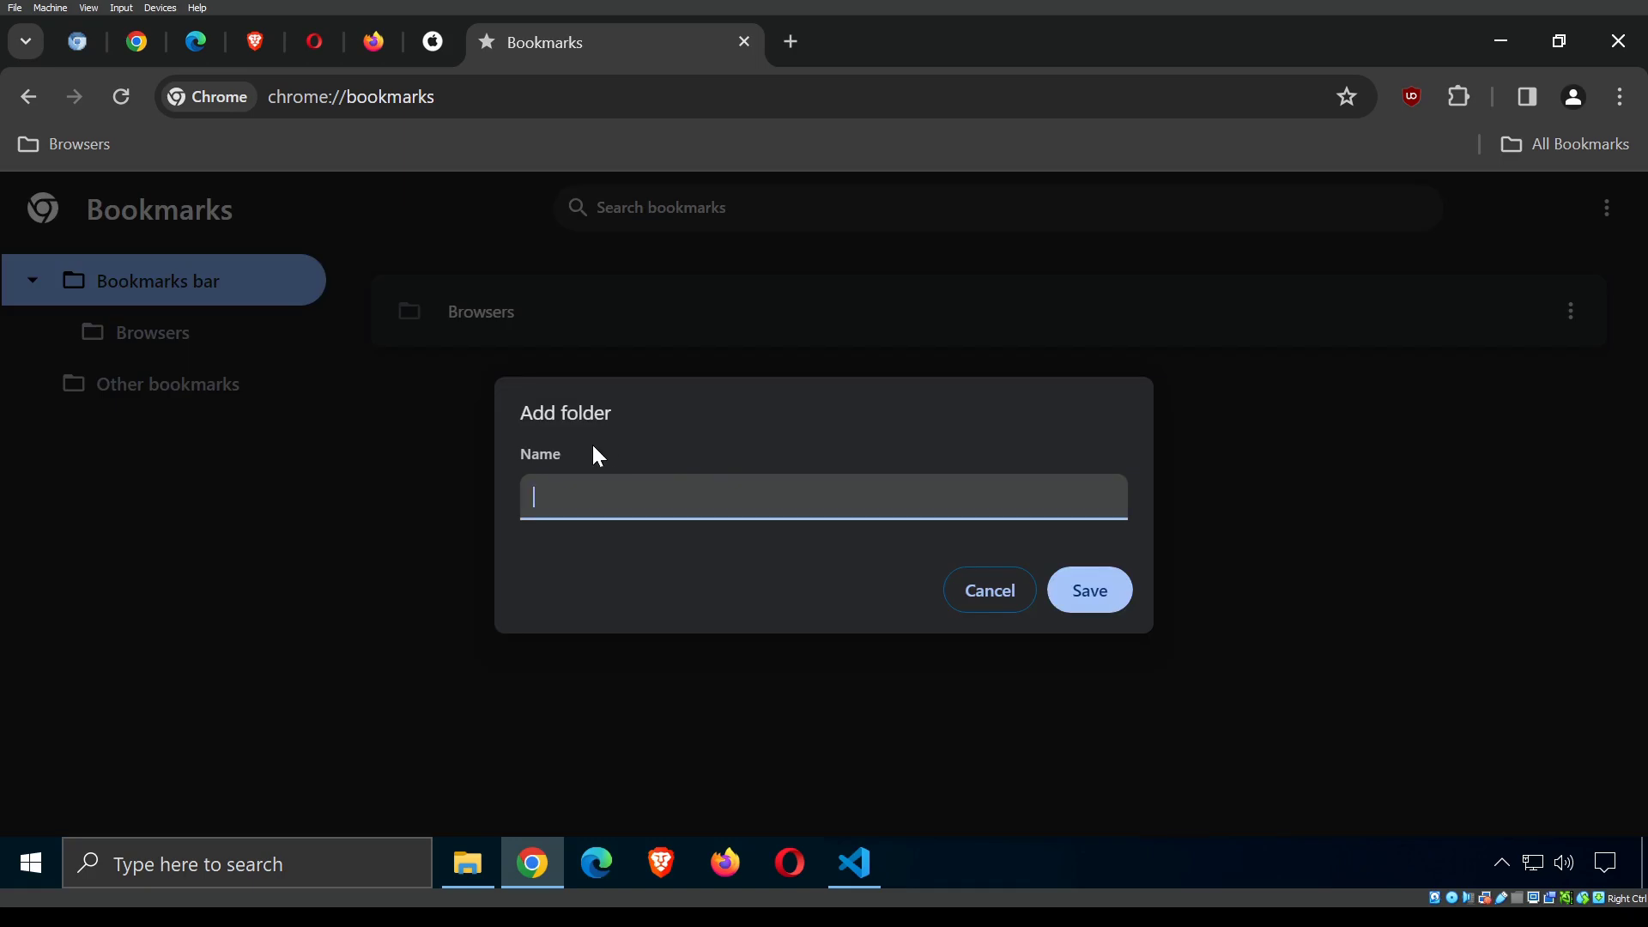
{"action": "type", "text": "1st Hour"}
{"action": "key", "text": "Return"}
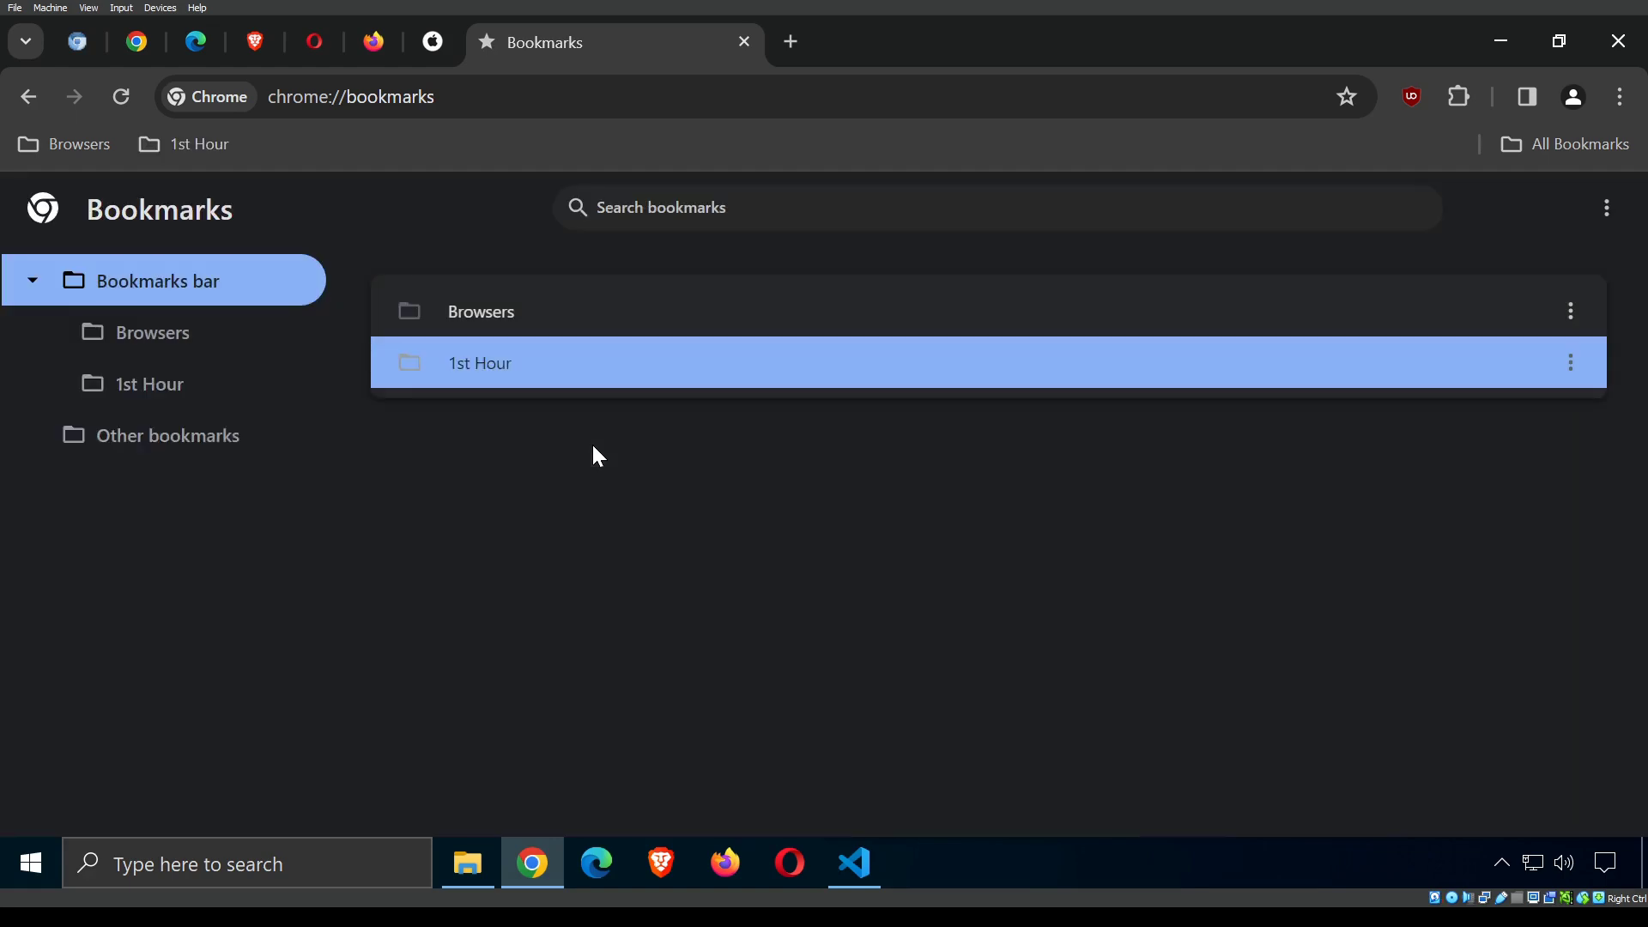
{"action": "right_click", "coordinate": [183, 146]}
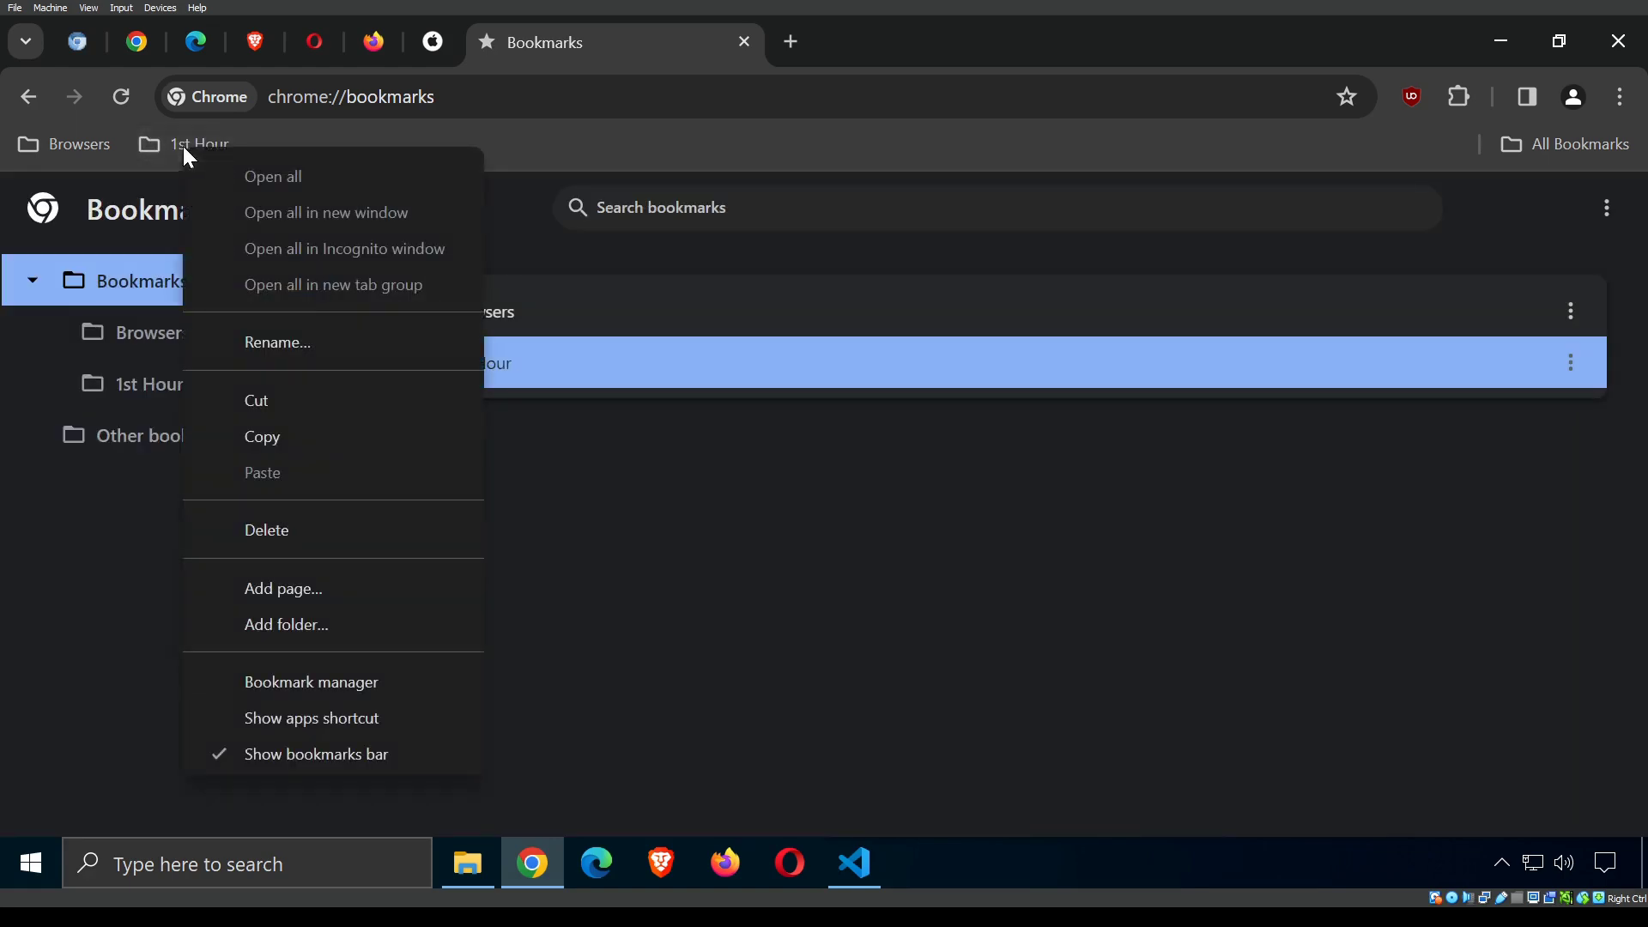
{"action": "left_click", "coordinate": [637, 441]}
{"action": "left_click", "coordinate": [637, 442]}
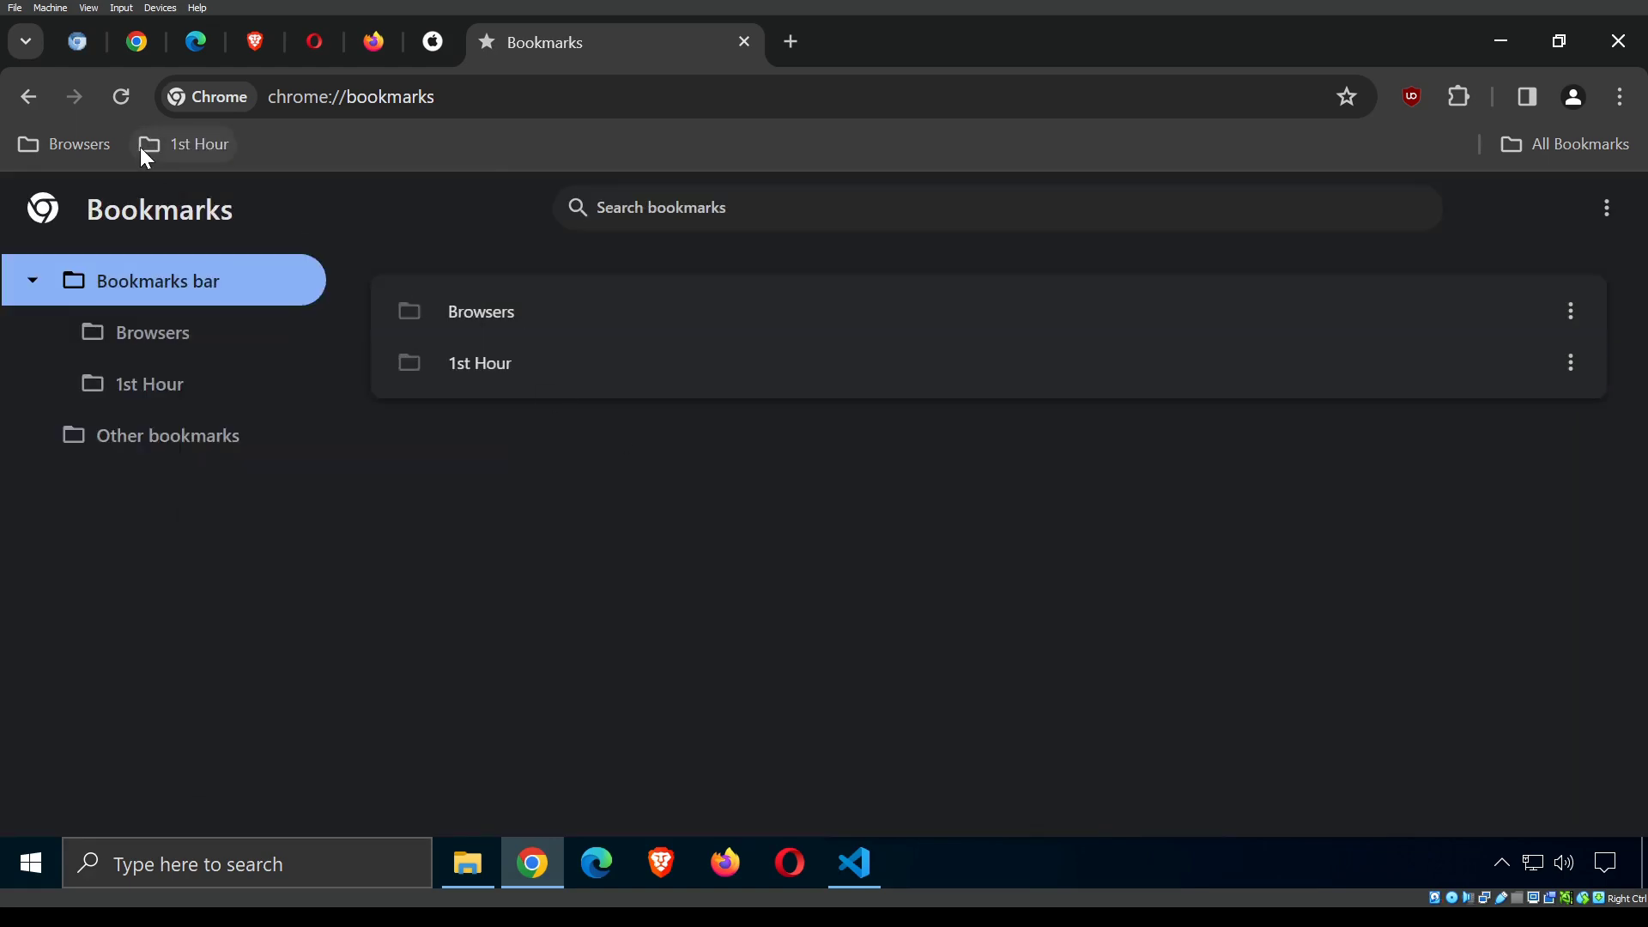
Search Google for "google classroom" in a new tab.
{"action": "left_click", "coordinate": [786, 43]}
{"action": "type", "text": "go"}
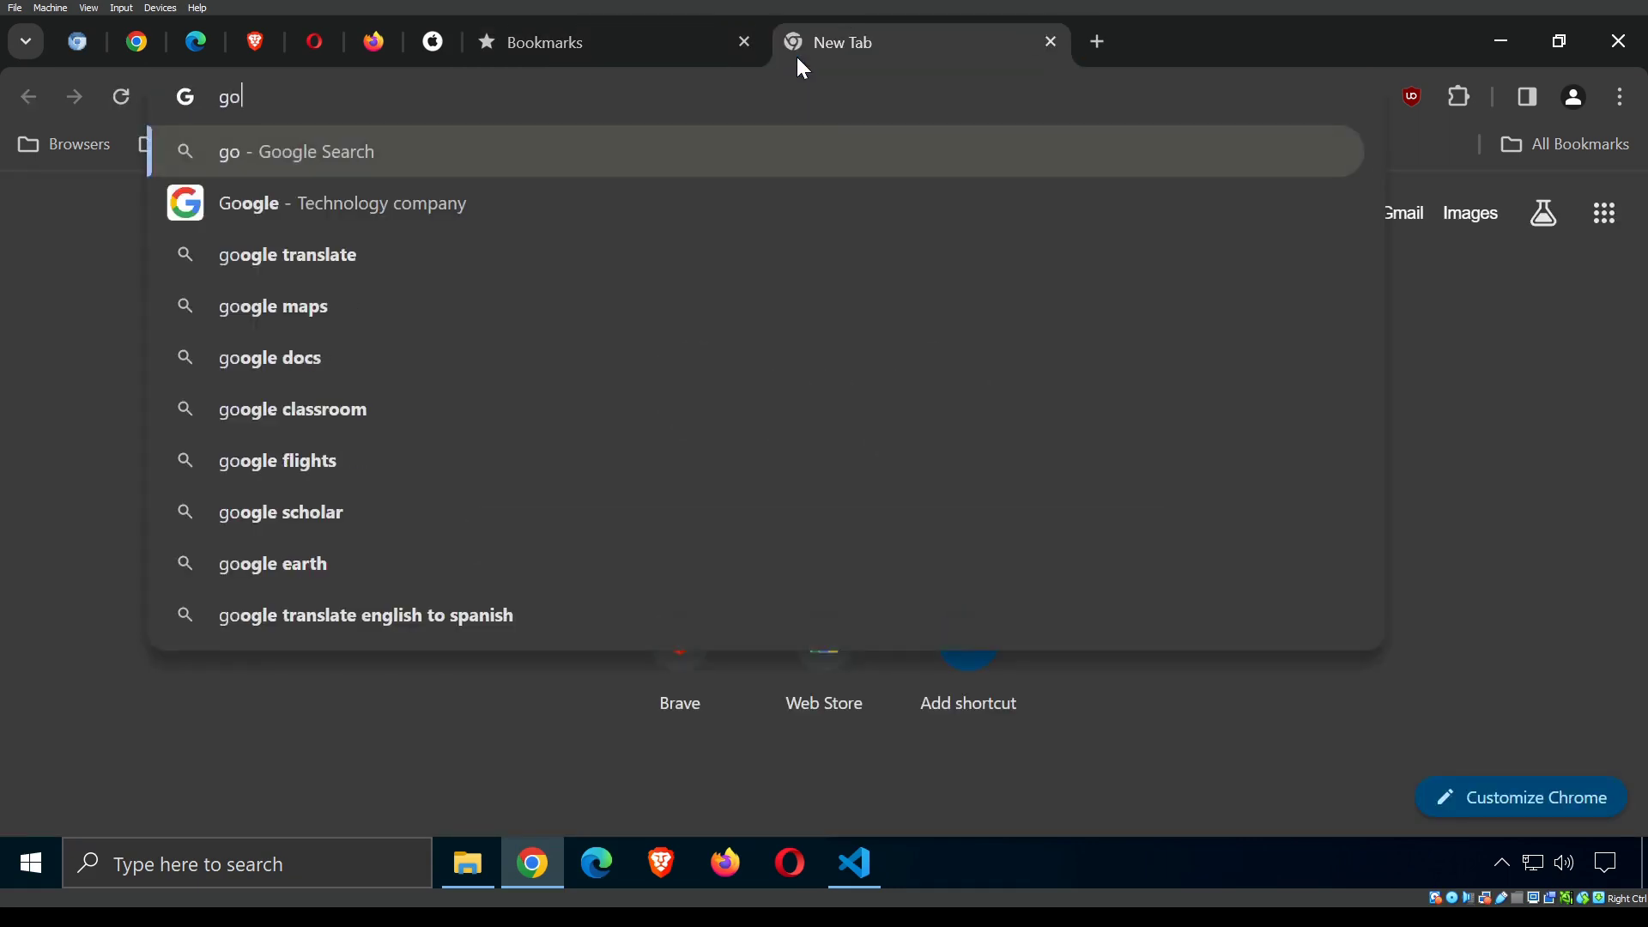
{"action": "type", "text": "ogle.c"}
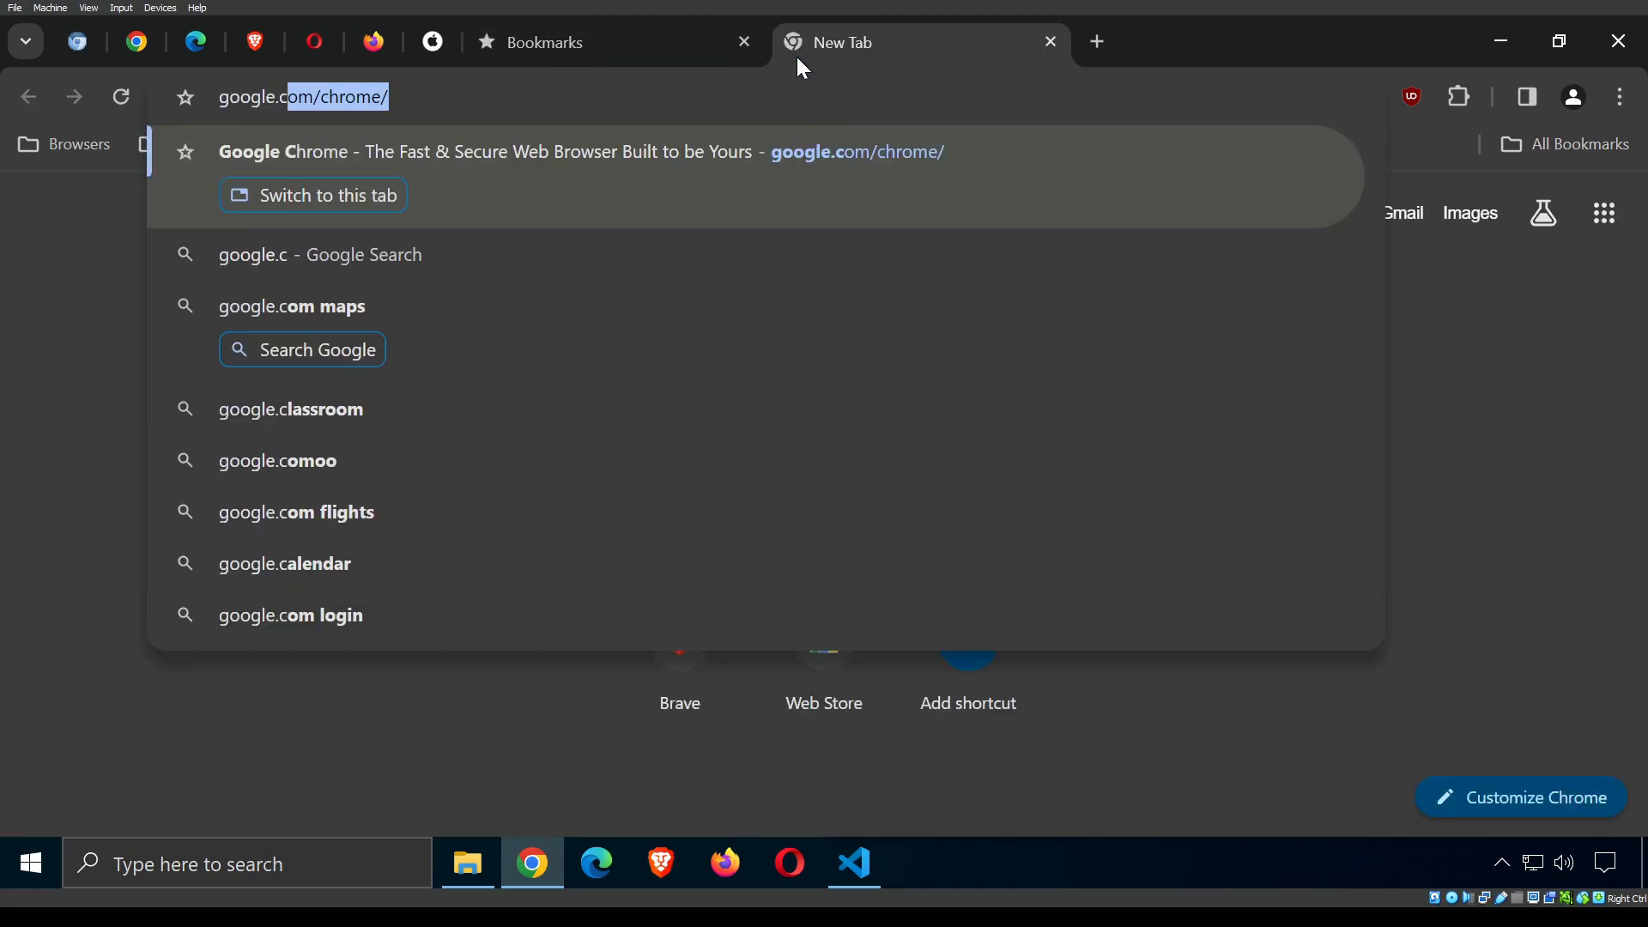
{"action": "key", "text": "BackSpace"}
{"action": "key", "text": "BackSpace"}
{"action": "key", "text": "BackSpace"}
{"action": "type", "text": "classroo"}
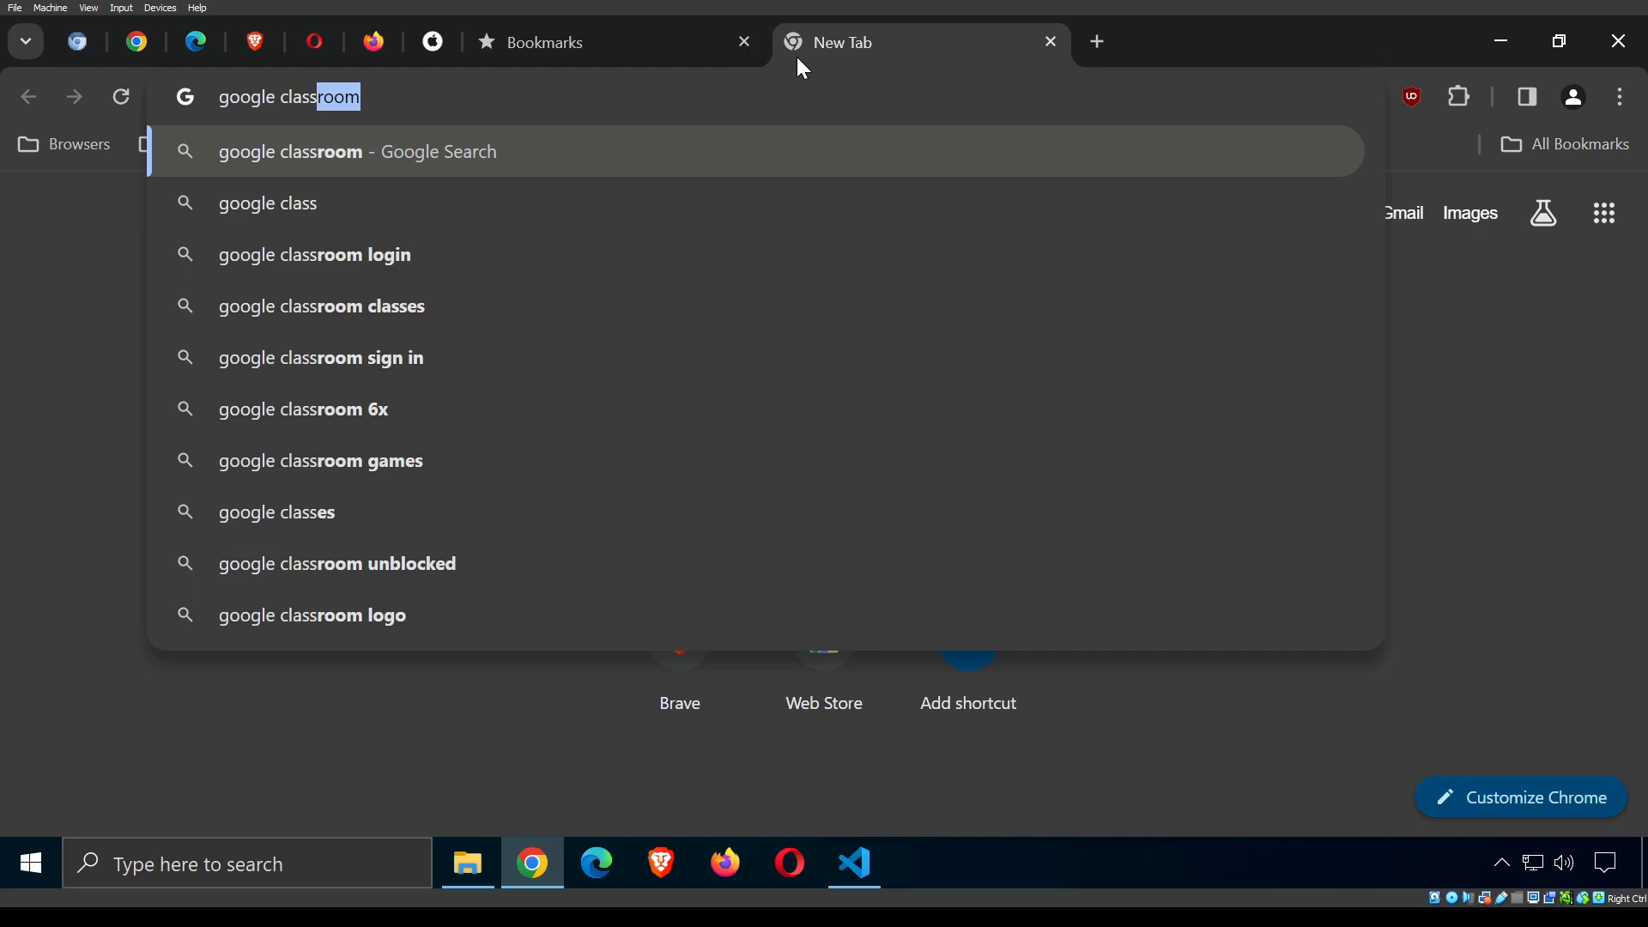
{"action": "type", "text": "m"}
{"action": "key", "text": "Return"}
Go back a page, return forward to the search results, and open the "Classroom Management Tools & Resources" result.
{"action": "key", "text": "alt+Left"}
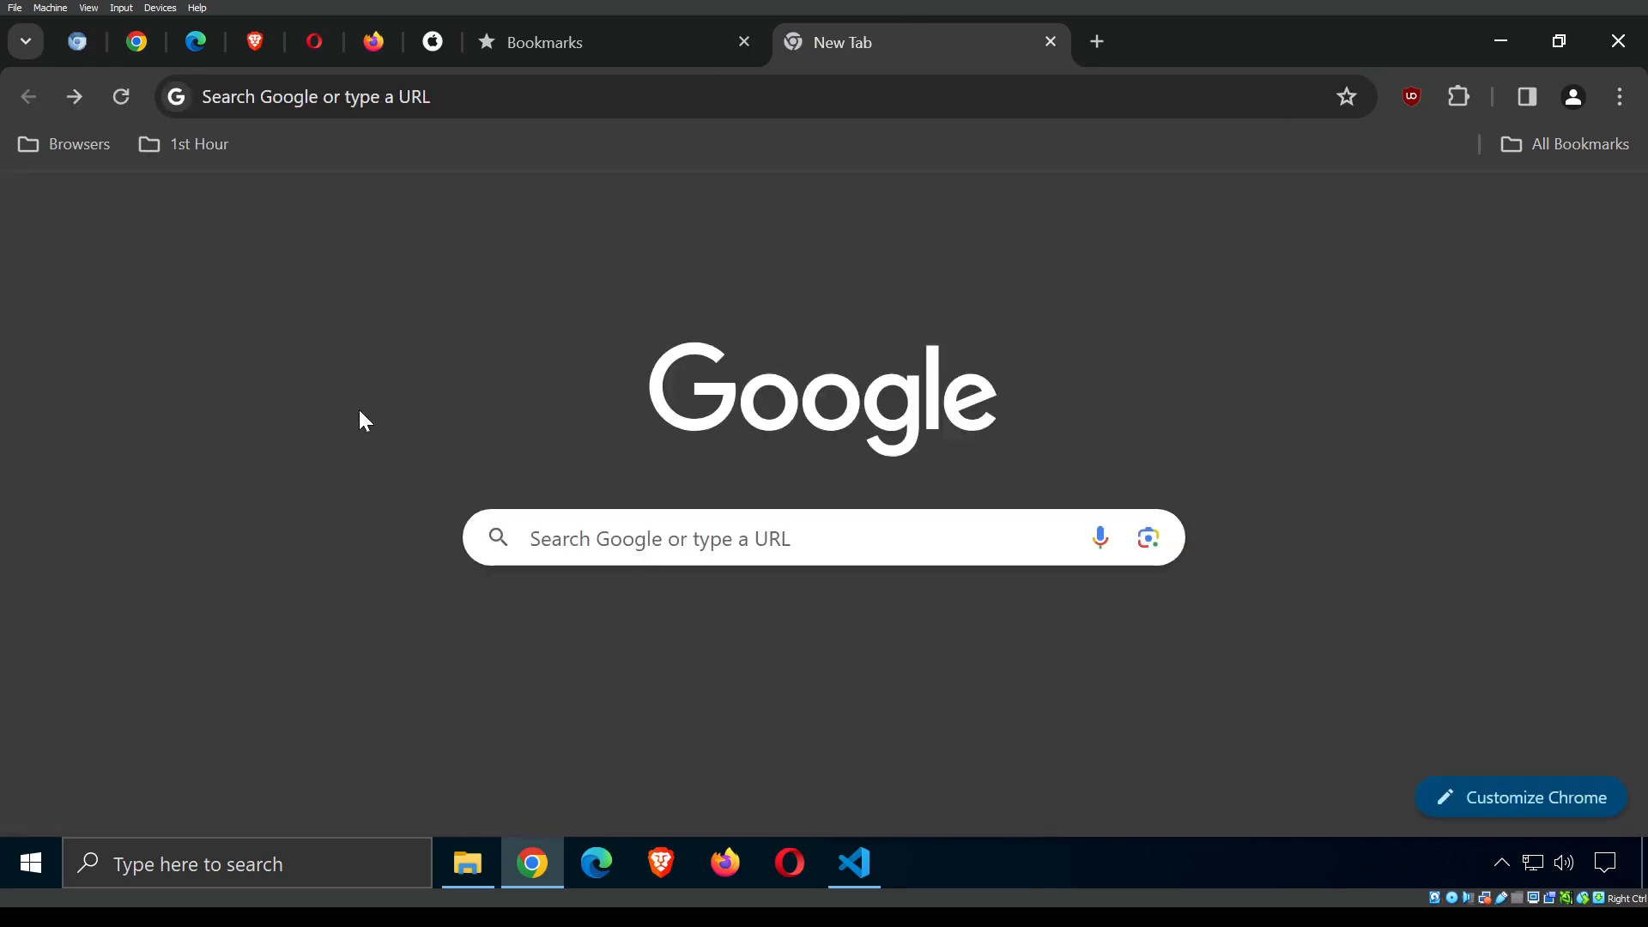
{"action": "left_click", "coordinate": [74, 96]}
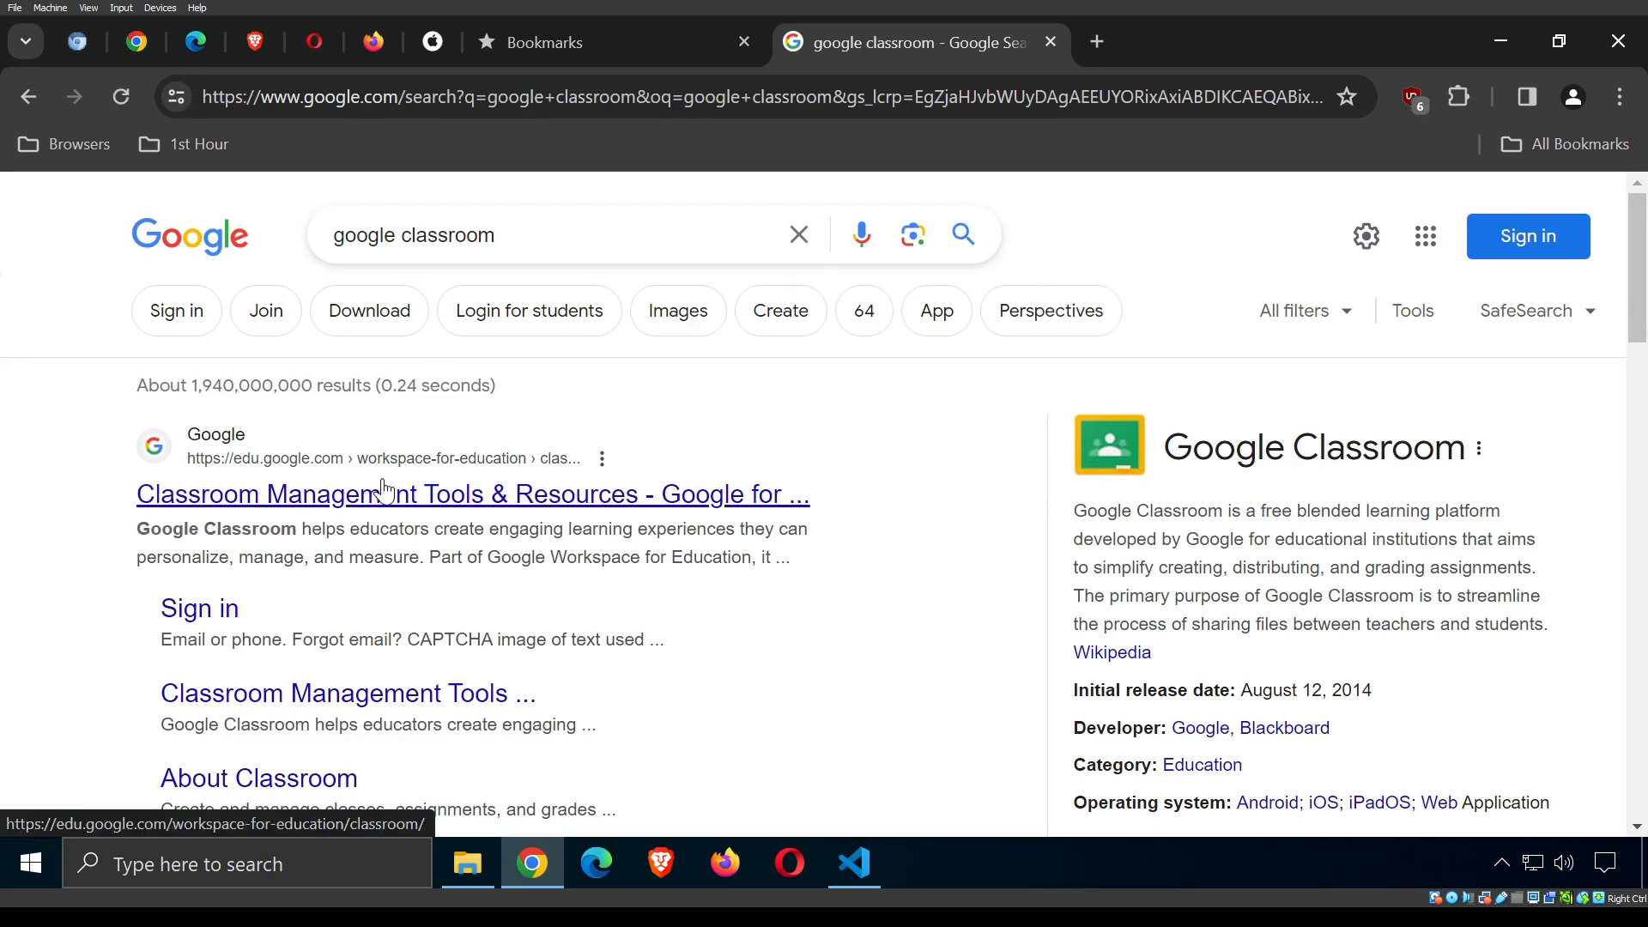
{"action": "left_click", "coordinate": [380, 481]}
{"action": "scroll", "coordinate": [379, 481], "scroll_direction": "down", "scroll_amount": 5}
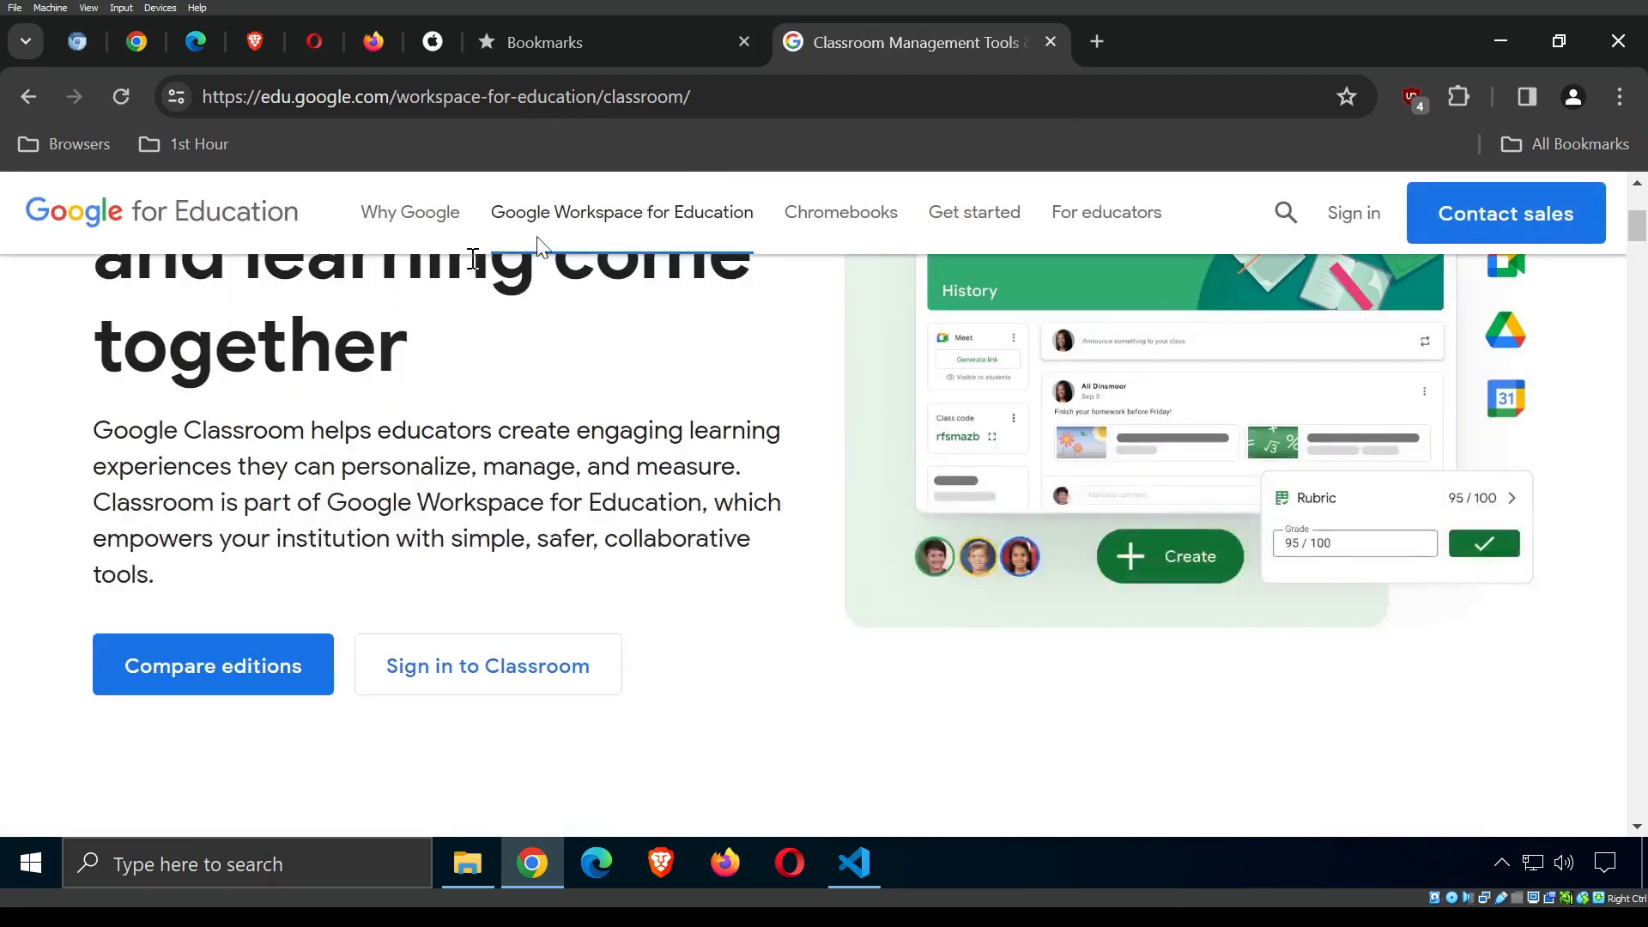
Bookmark the Google Classroom page in the "1st Hour" folder.
{"action": "left_click", "coordinate": [726, 93]}
{"action": "left_click", "coordinate": [786, 116]}
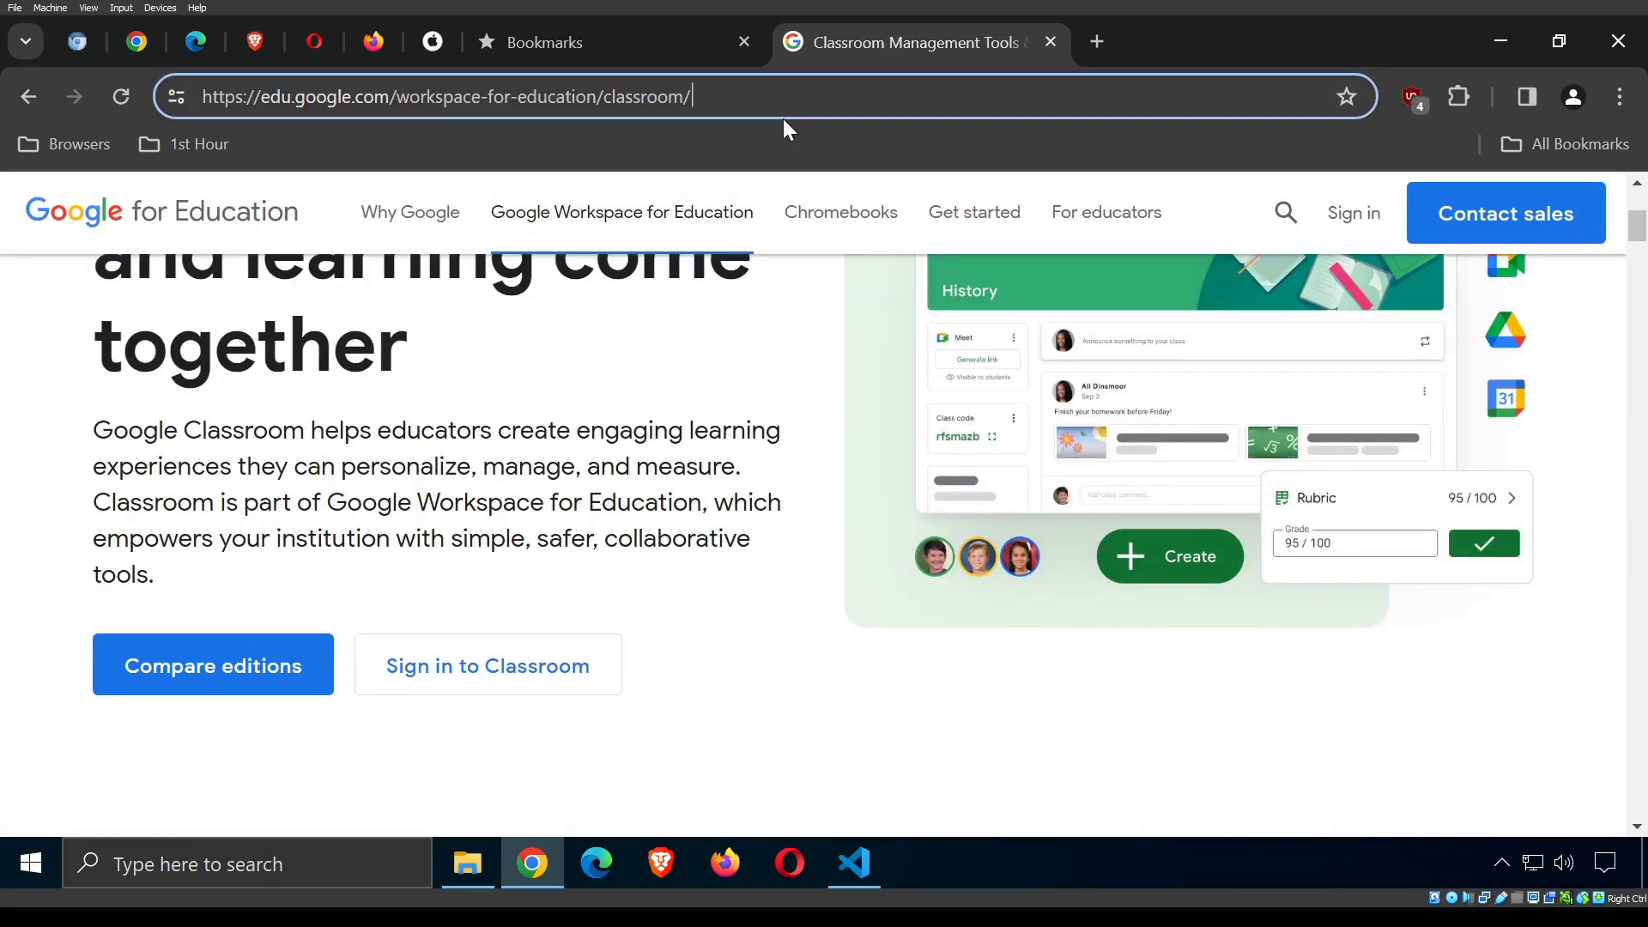
{"action": "left_click", "coordinate": [1348, 96]}
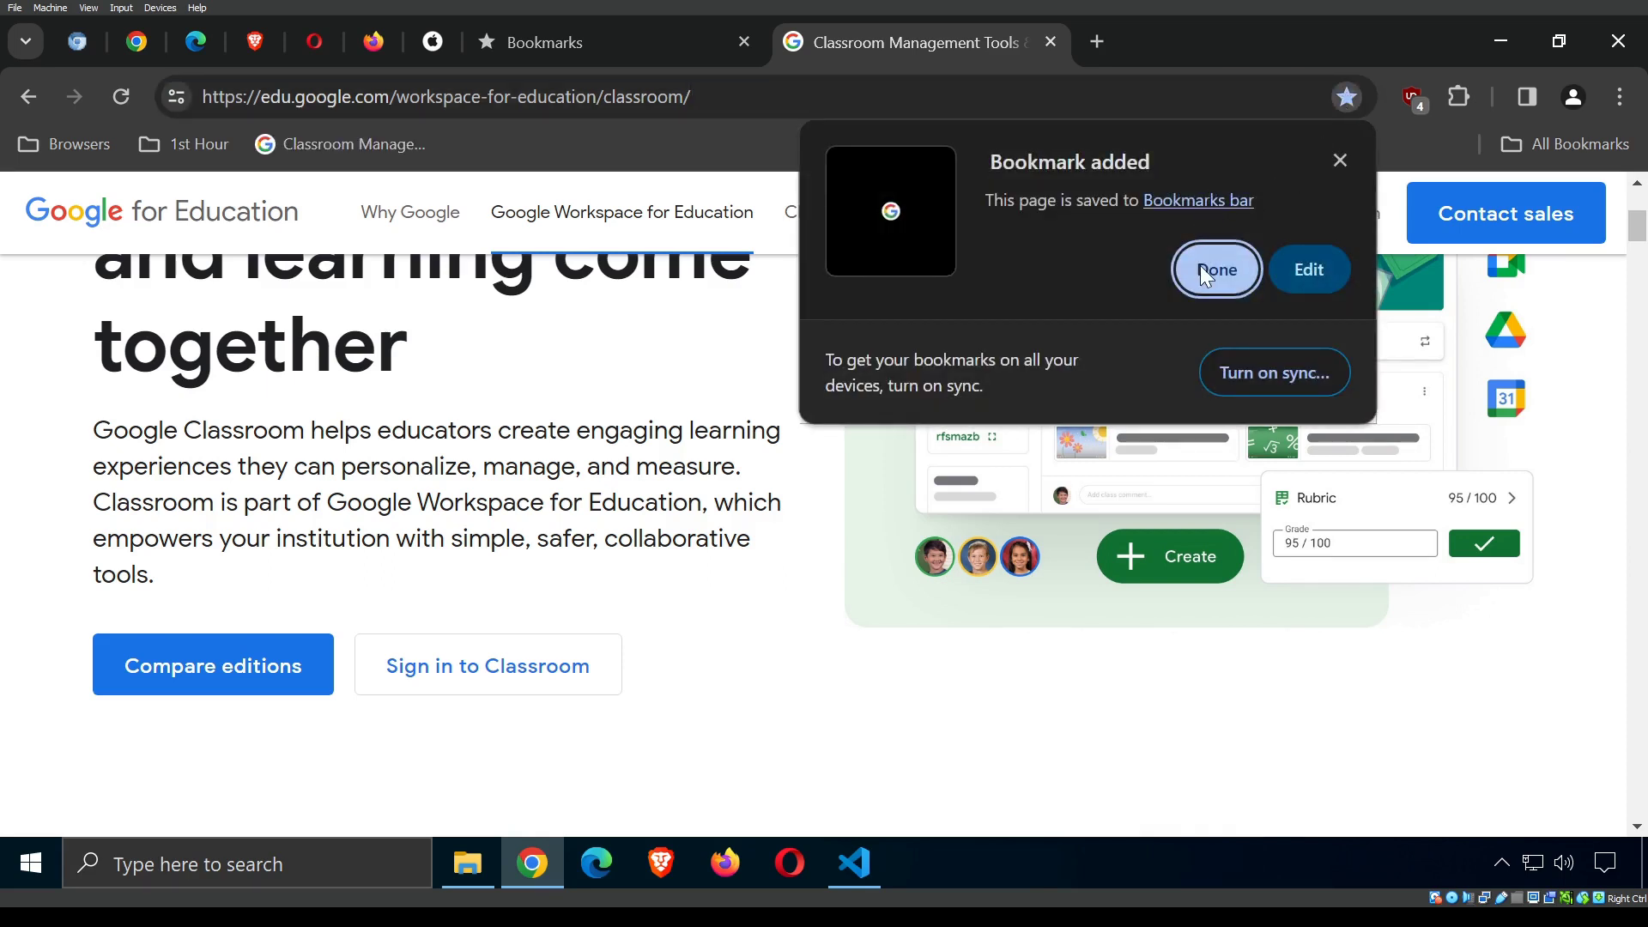
{"action": "left_click", "coordinate": [1296, 266]}
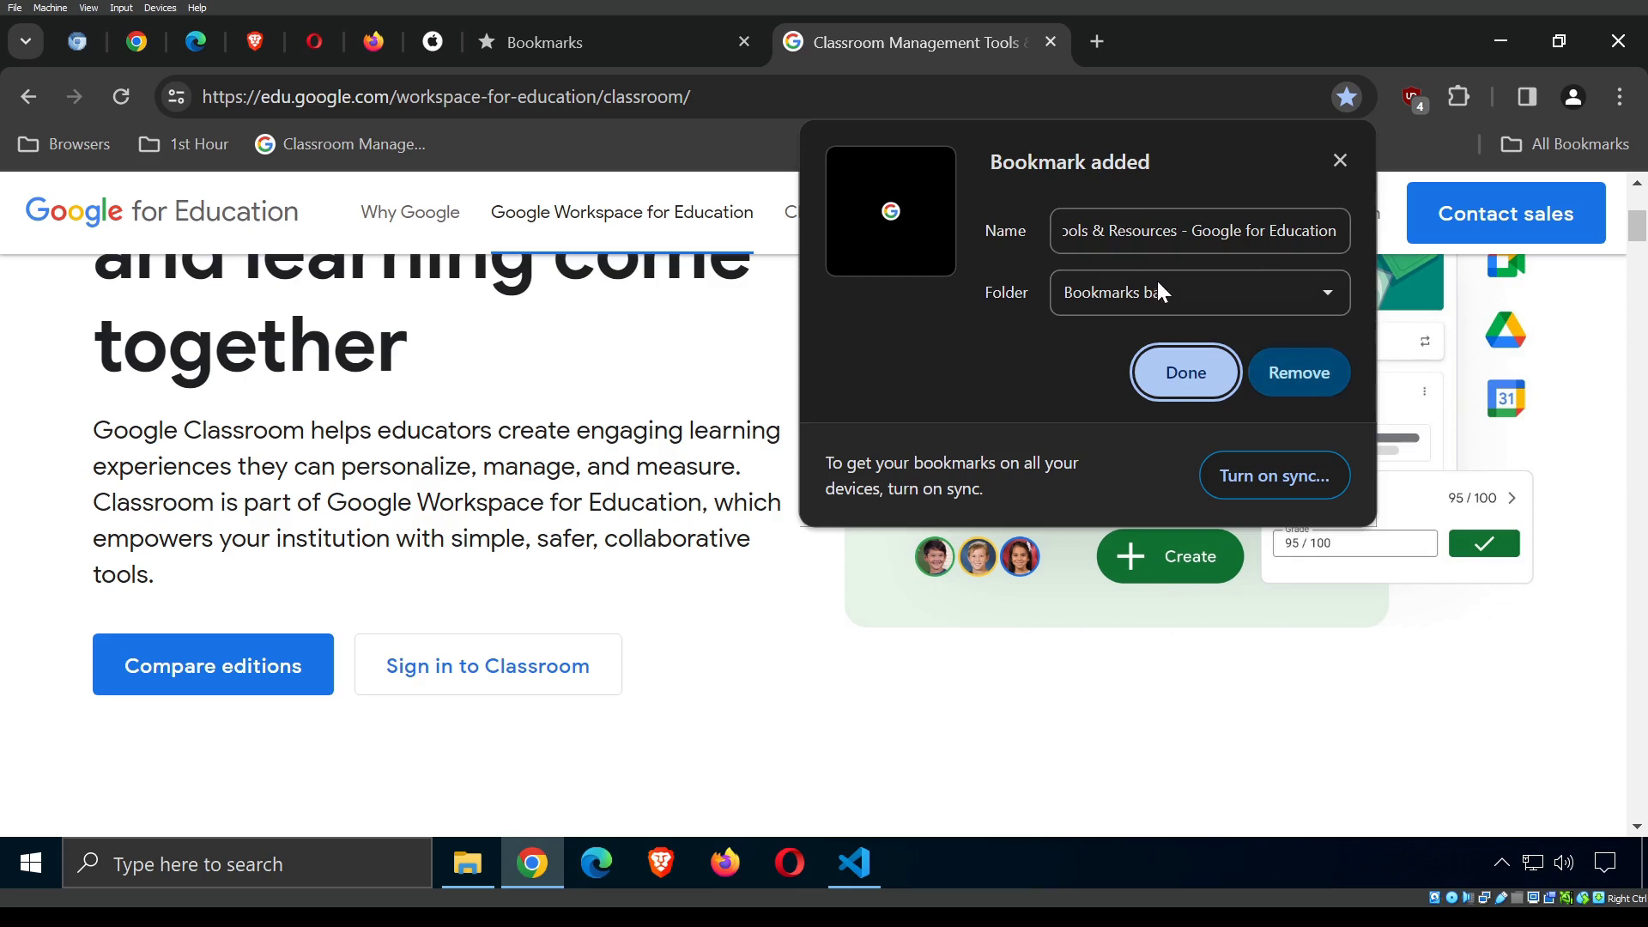
{"action": "left_click", "coordinate": [1295, 294]}
{"action": "left_click", "coordinate": [1104, 347]}
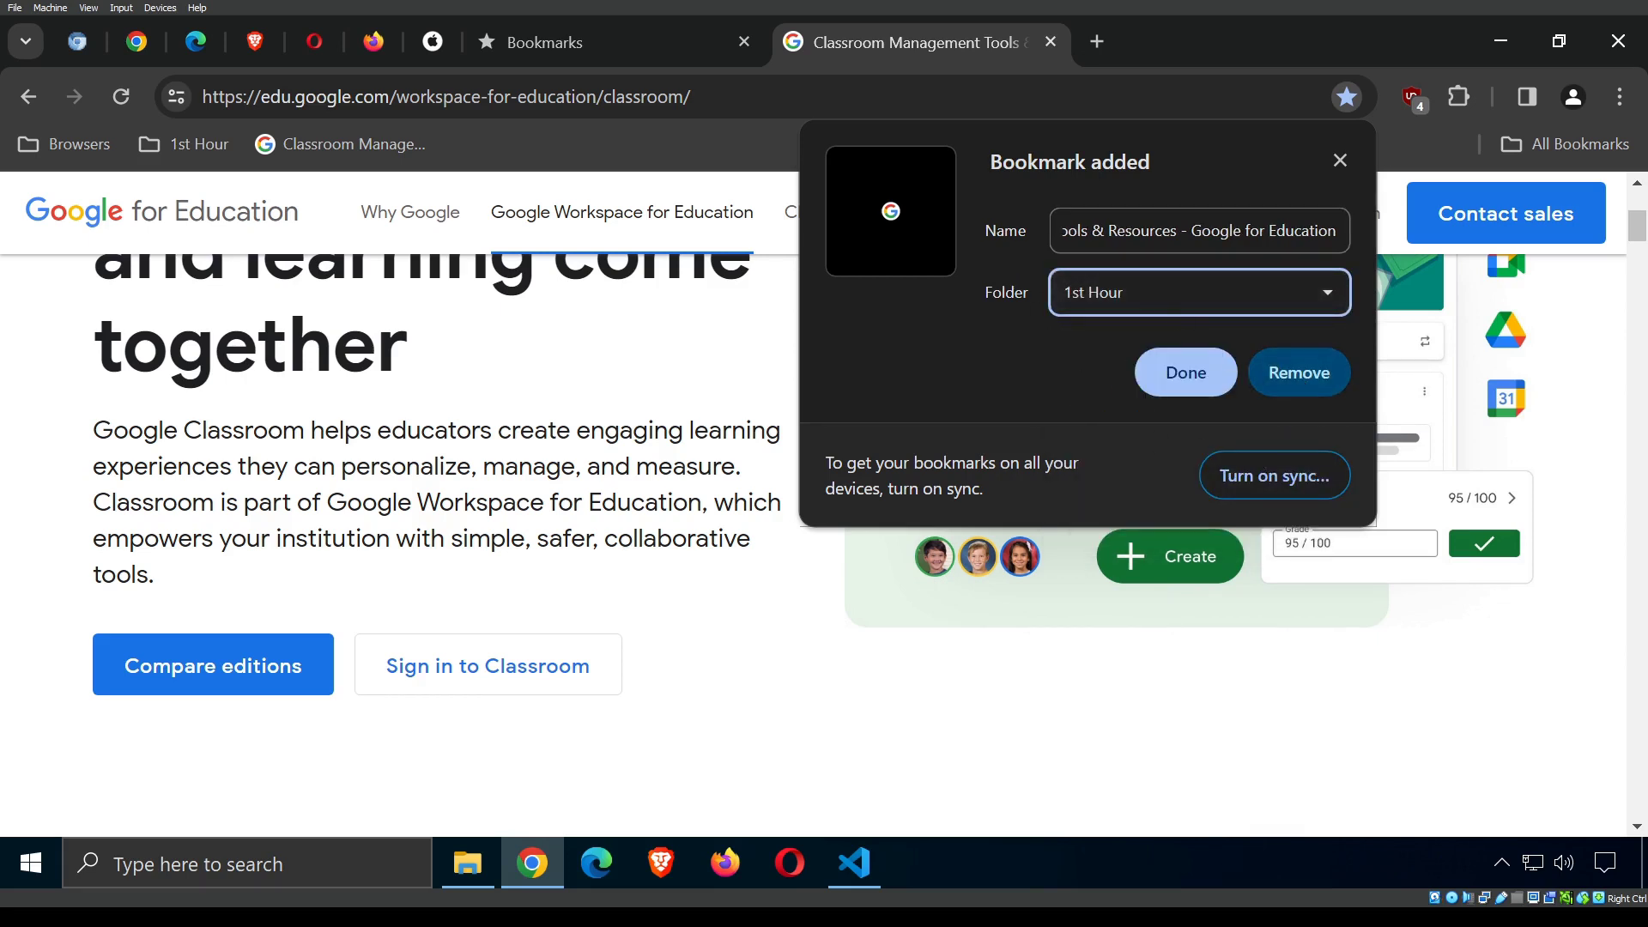
{"action": "left_click", "coordinate": [1338, 162]}
Examine the bookmarks saved in the "1st Hour" folder on the bookmarks bar.
{"action": "left_click", "coordinate": [228, 143]}
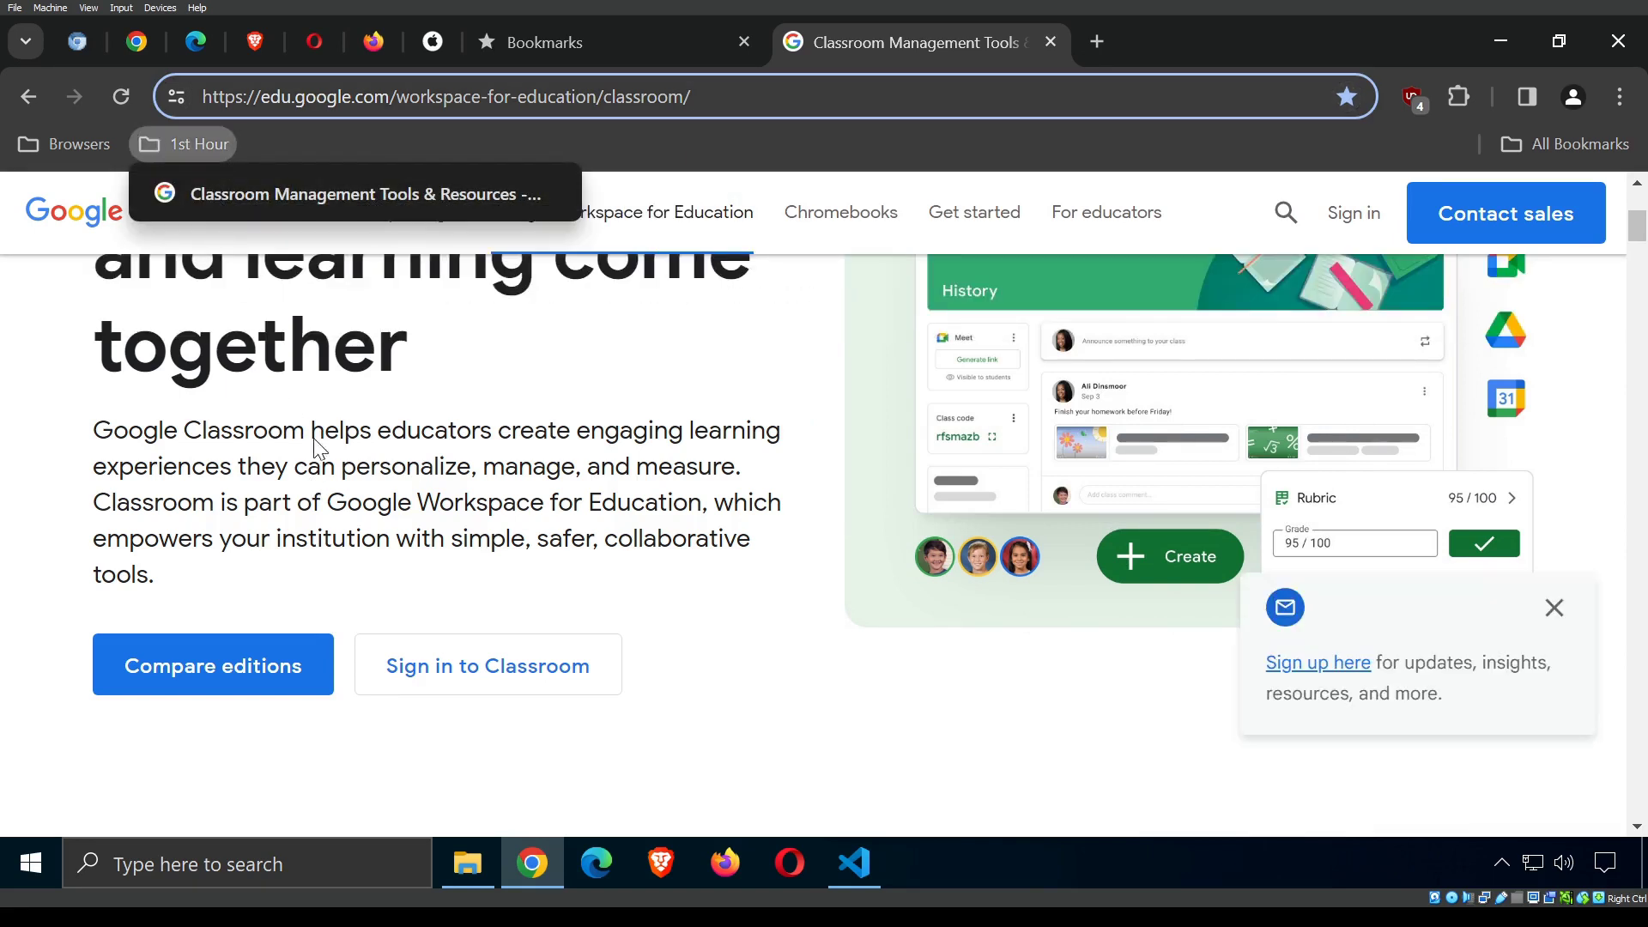
{"action": "left_click", "coordinate": [541, 334]}
{"action": "left_click", "coordinate": [197, 142]}
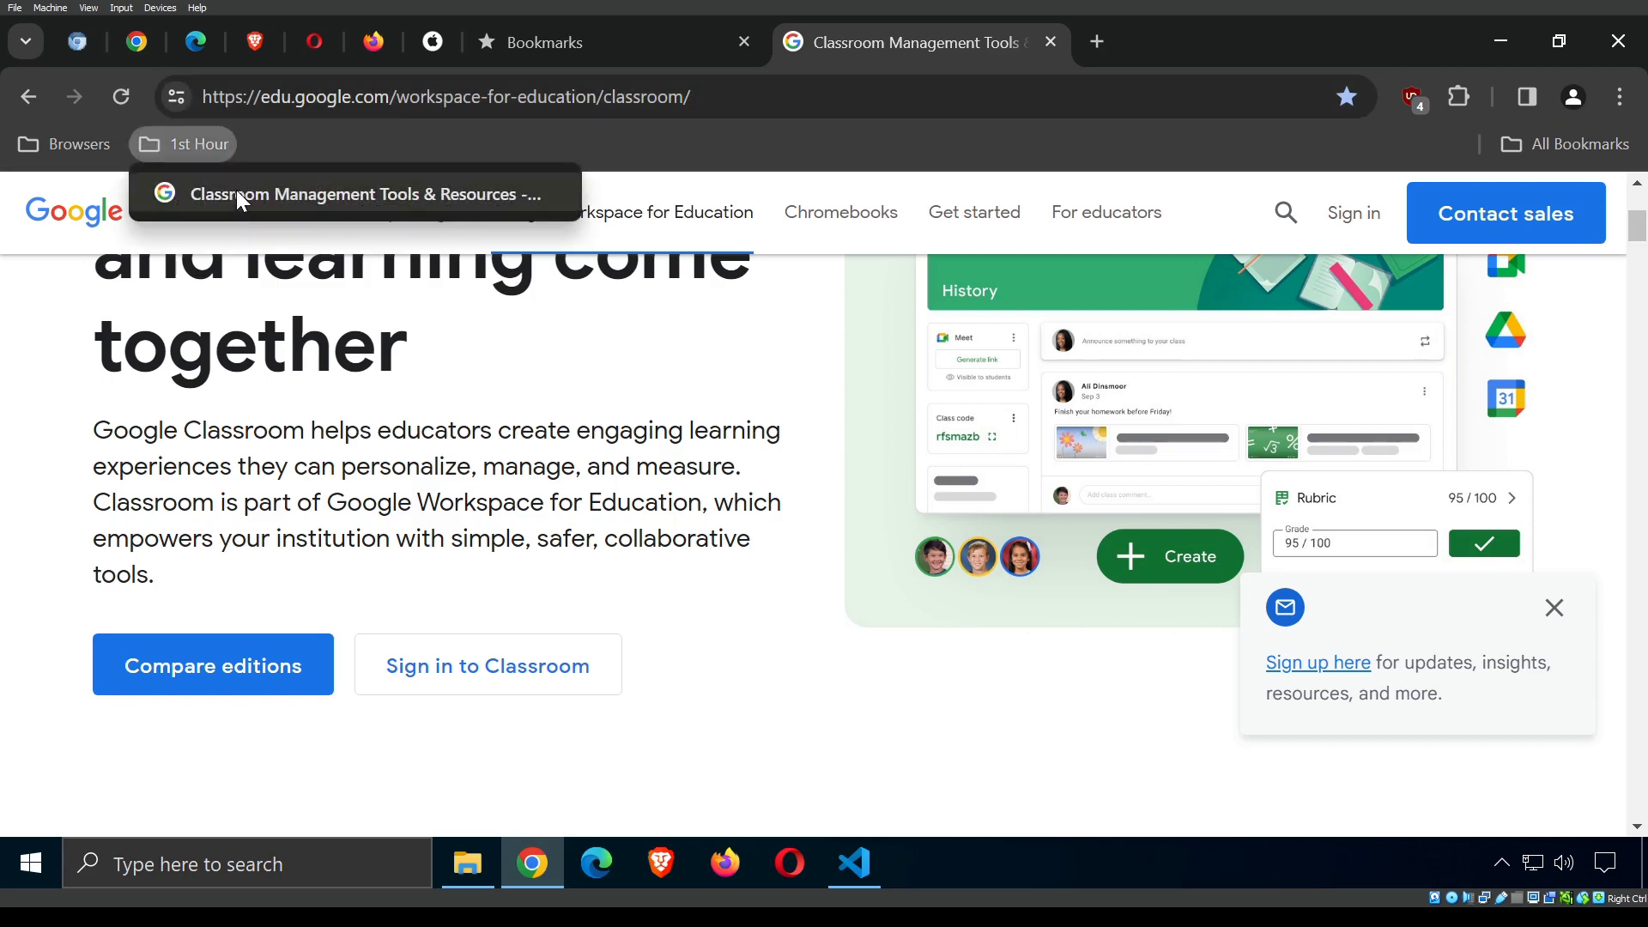
{"action": "left_click", "coordinate": [221, 142]}
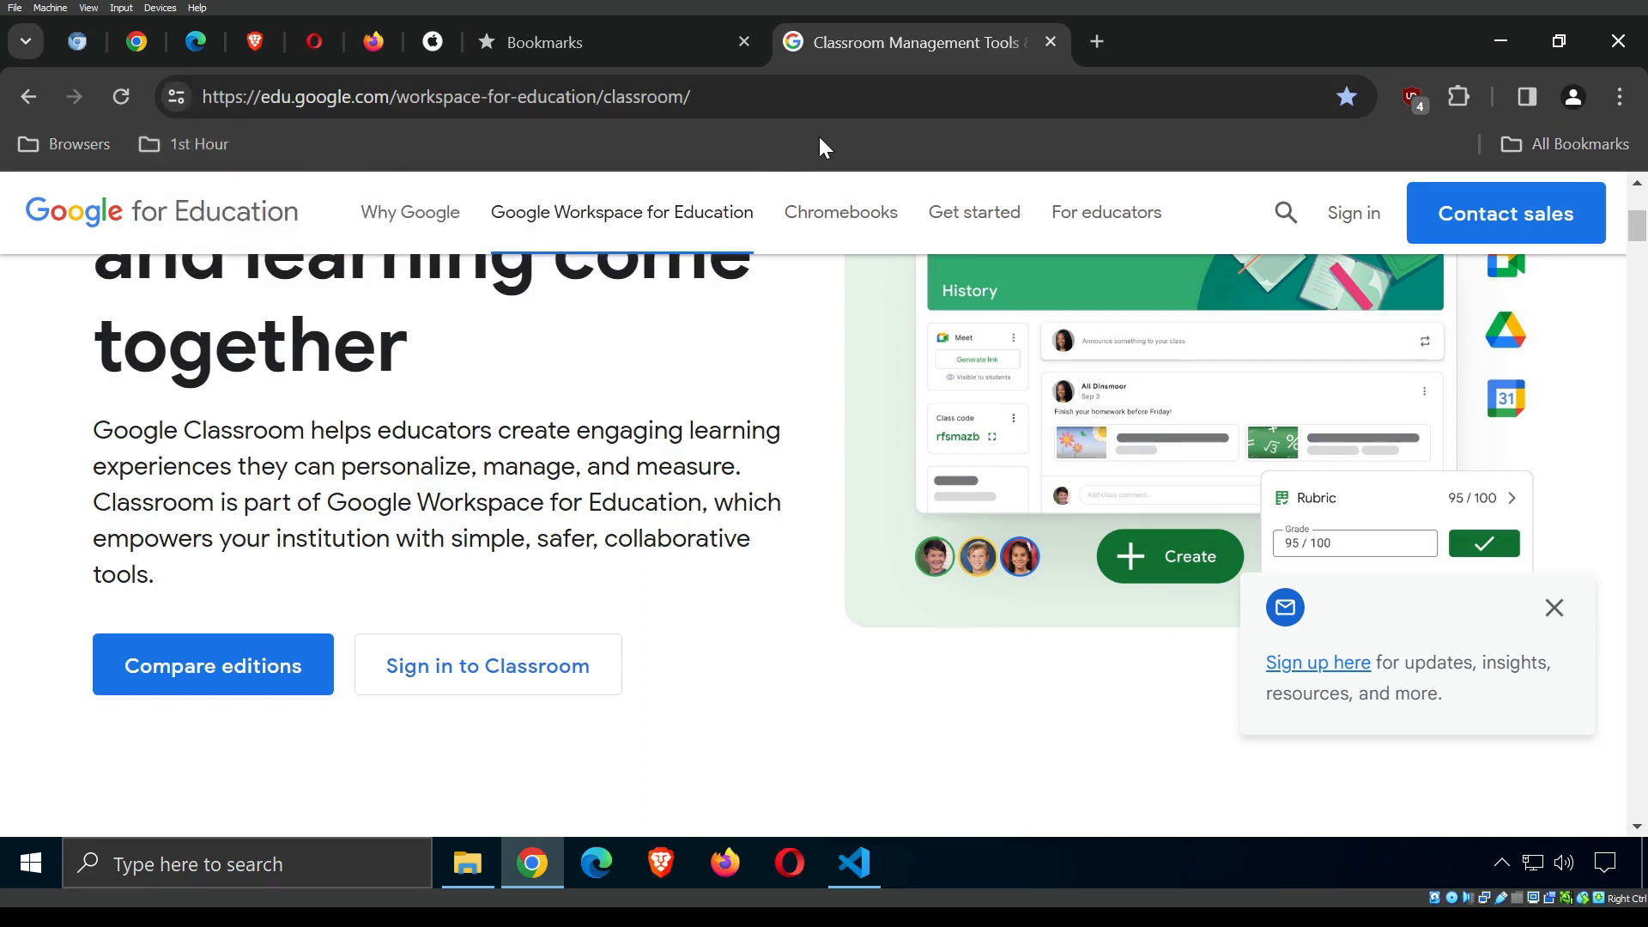
{"action": "right_click", "coordinate": [257, 147]}
{"action": "left_click", "coordinate": [744, 351]}
{"action": "left_click", "coordinate": [1613, 96]}
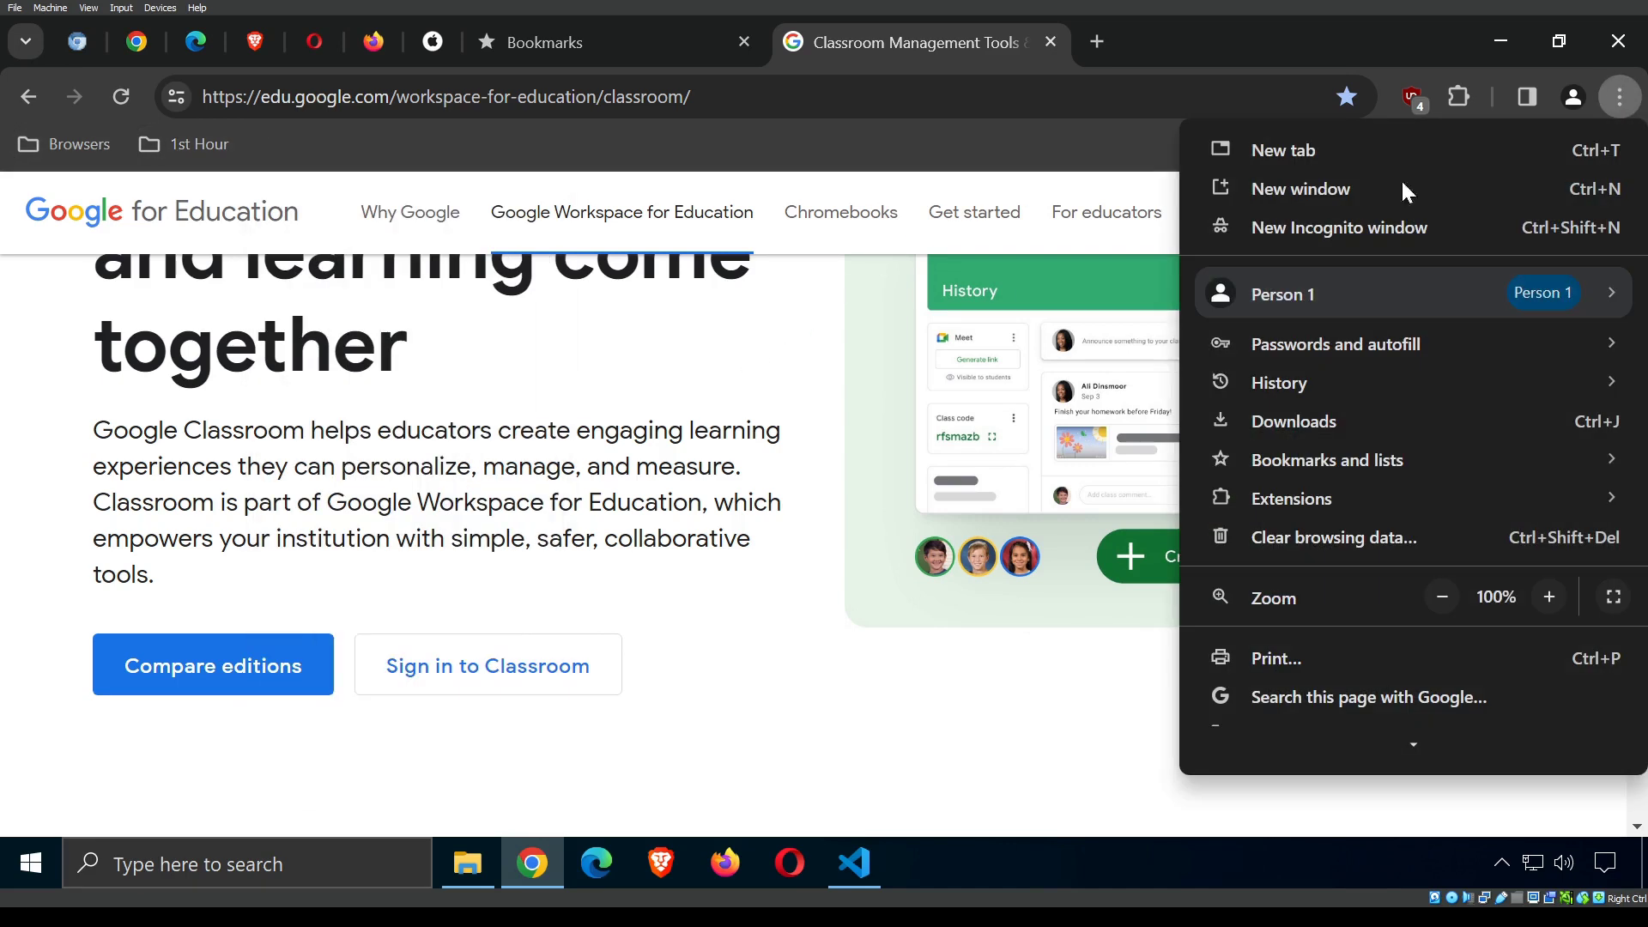
{"action": "left_click_drag", "start_coordinate": [718, 305], "coordinate": [158, 142]}
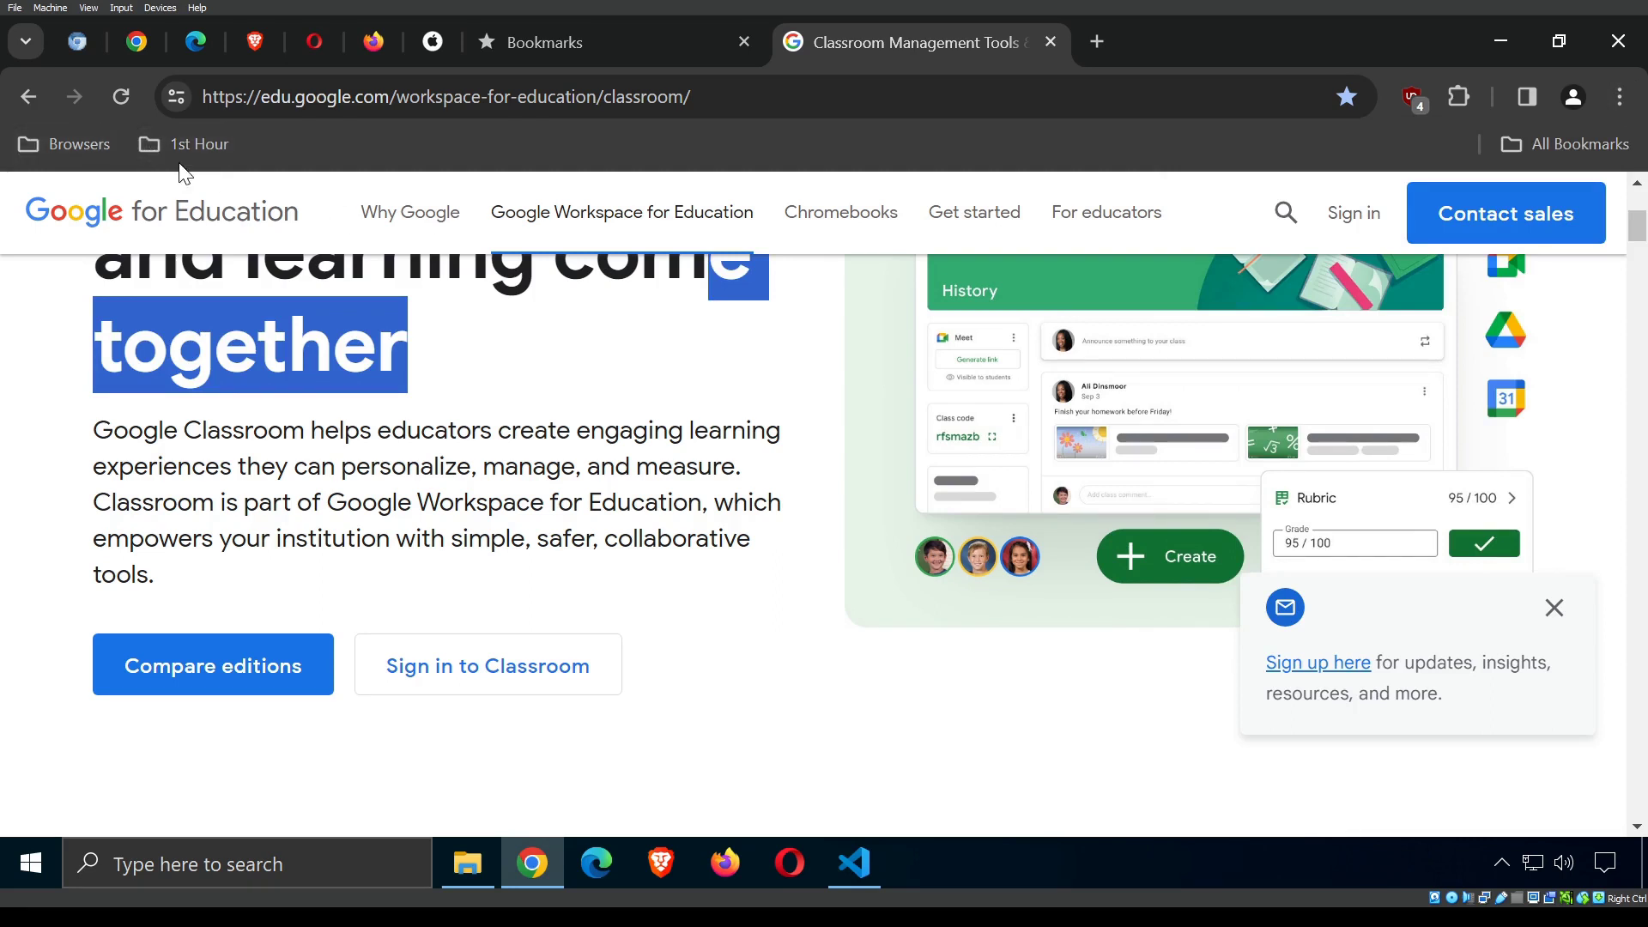
Hide the bookmarks bar and show it again.
{"action": "key", "text": "ctrl+shift+b"}
{"action": "mouse_move", "coordinate": [822, 211]}
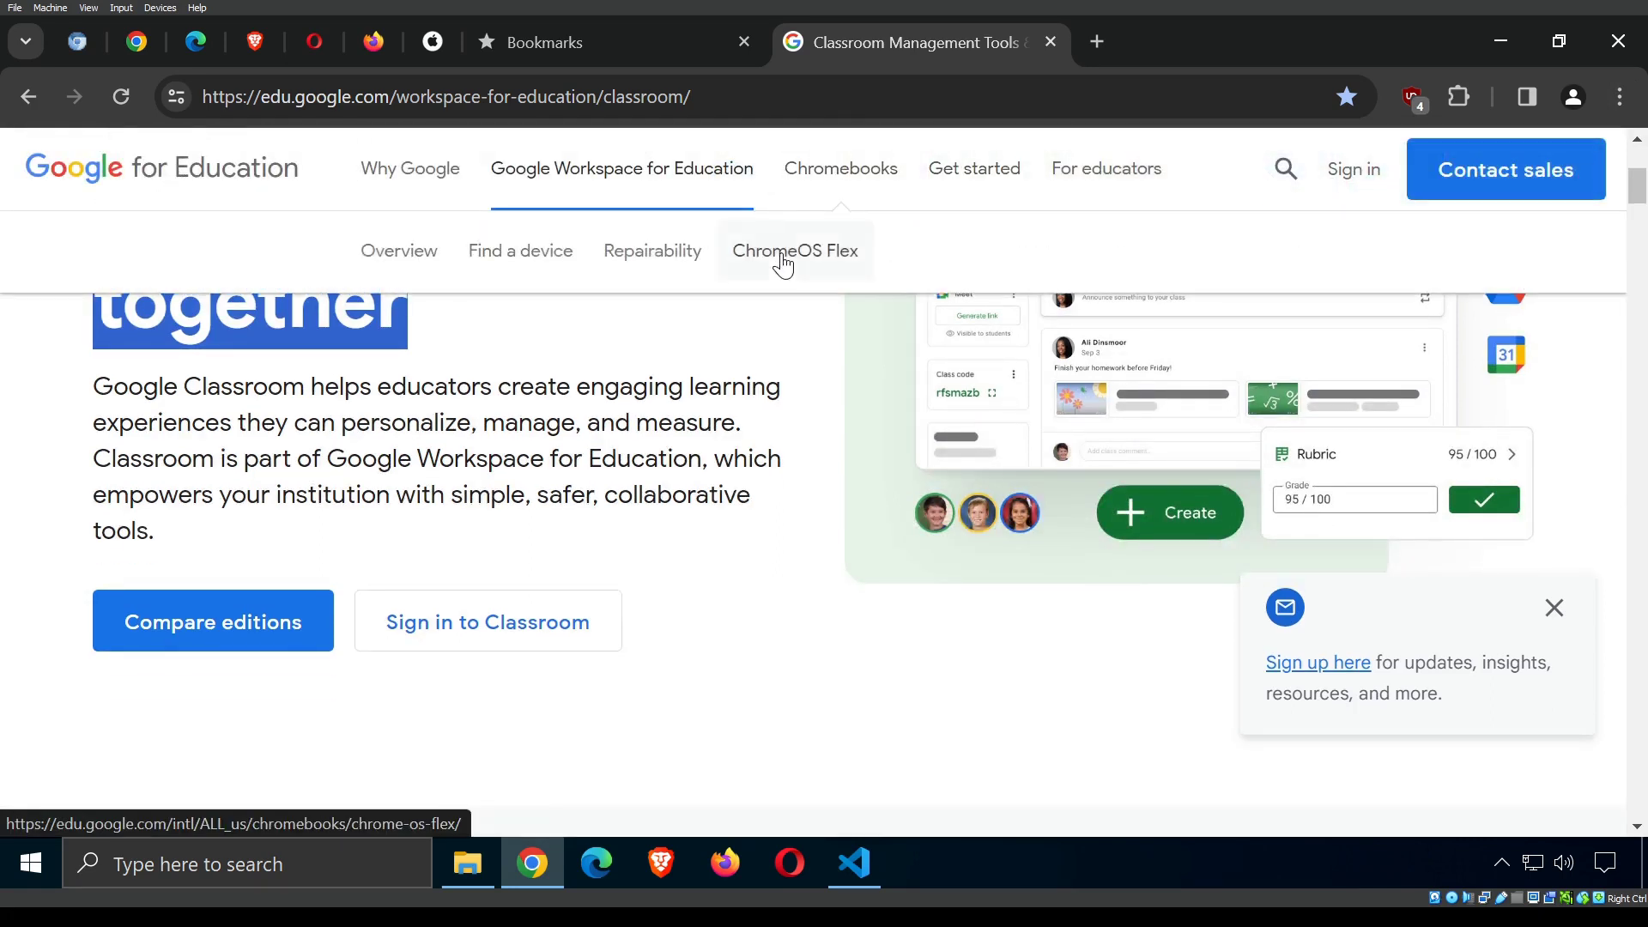
{"action": "key", "text": "ctrl+shift+b"}
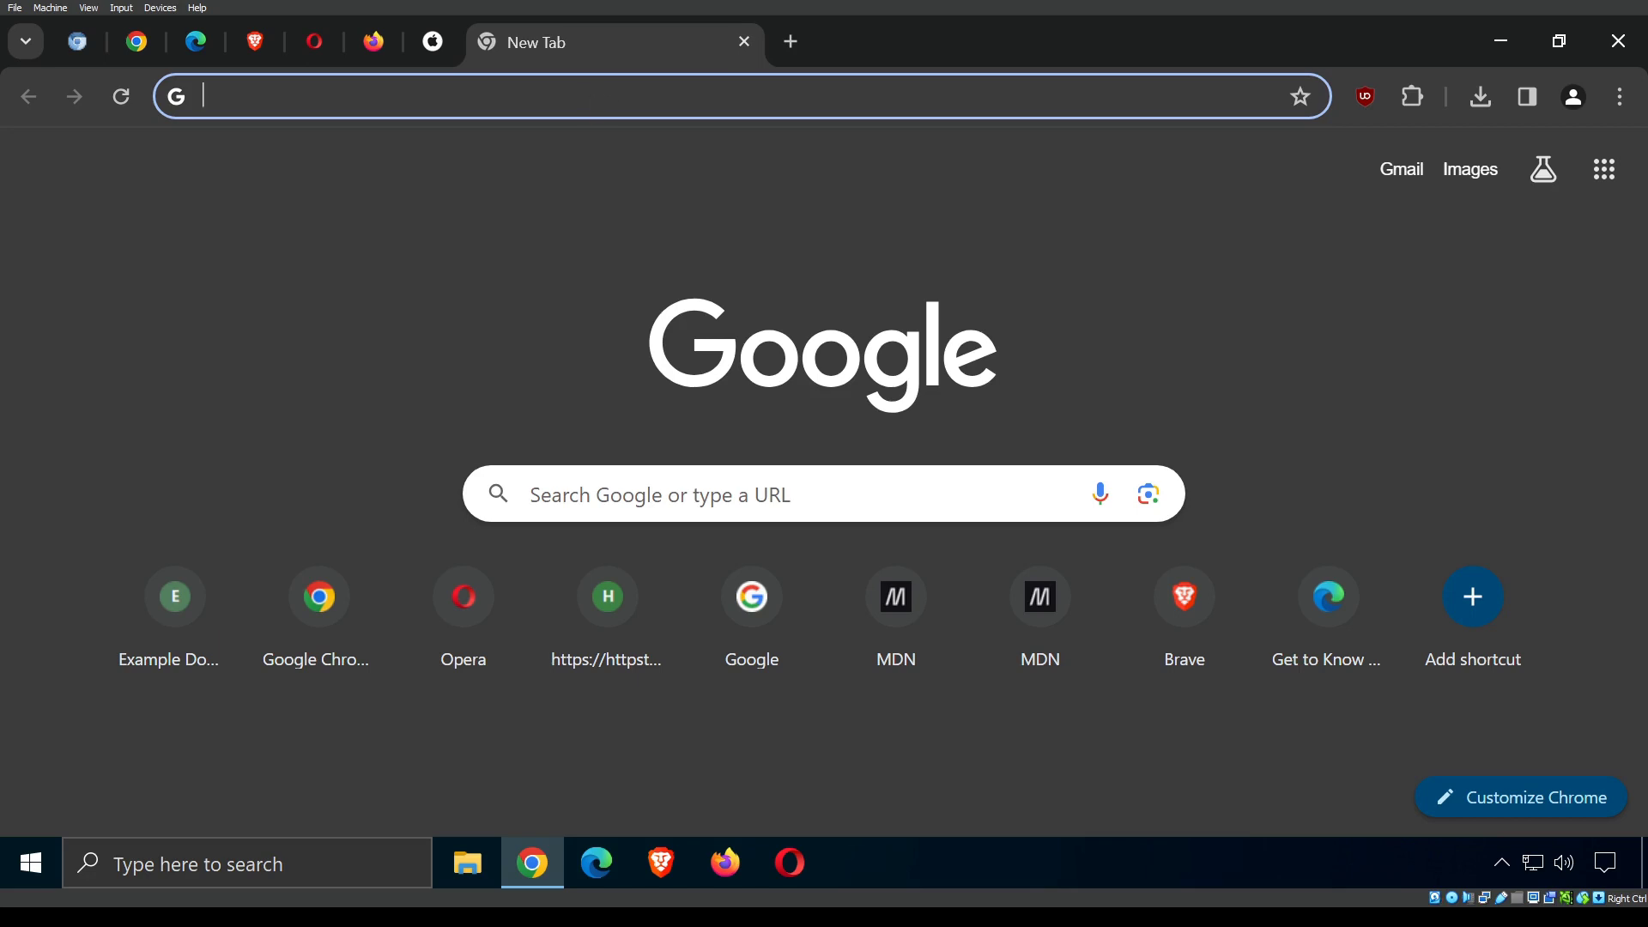
Restore the maximized browser window to its smaller size and move it around the desktop, leaving it just below the browser shortcuts.
{"action": "left_click_drag", "start_coordinate": [565, 48], "coordinate": [601, 44]}
{"action": "left_click_drag", "start_coordinate": [856, 43], "coordinate": [811, 149]}
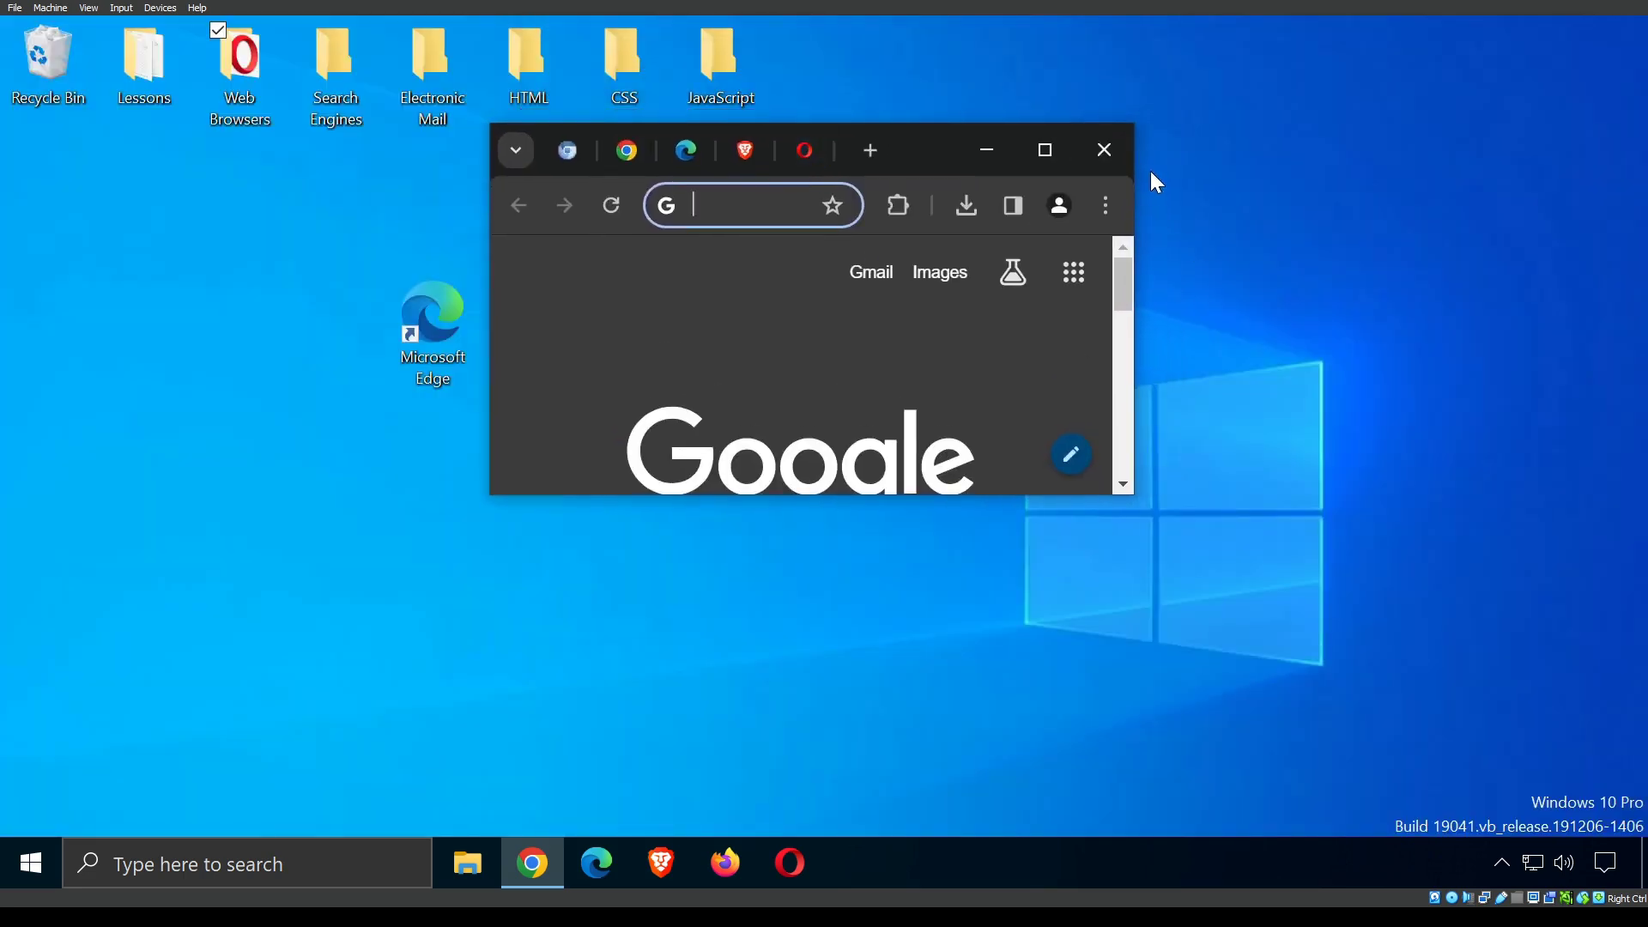
{"action": "left_click_drag", "start_coordinate": [968, 144], "coordinate": [1396, 272]}
{"action": "left_click", "coordinate": [865, 271]}
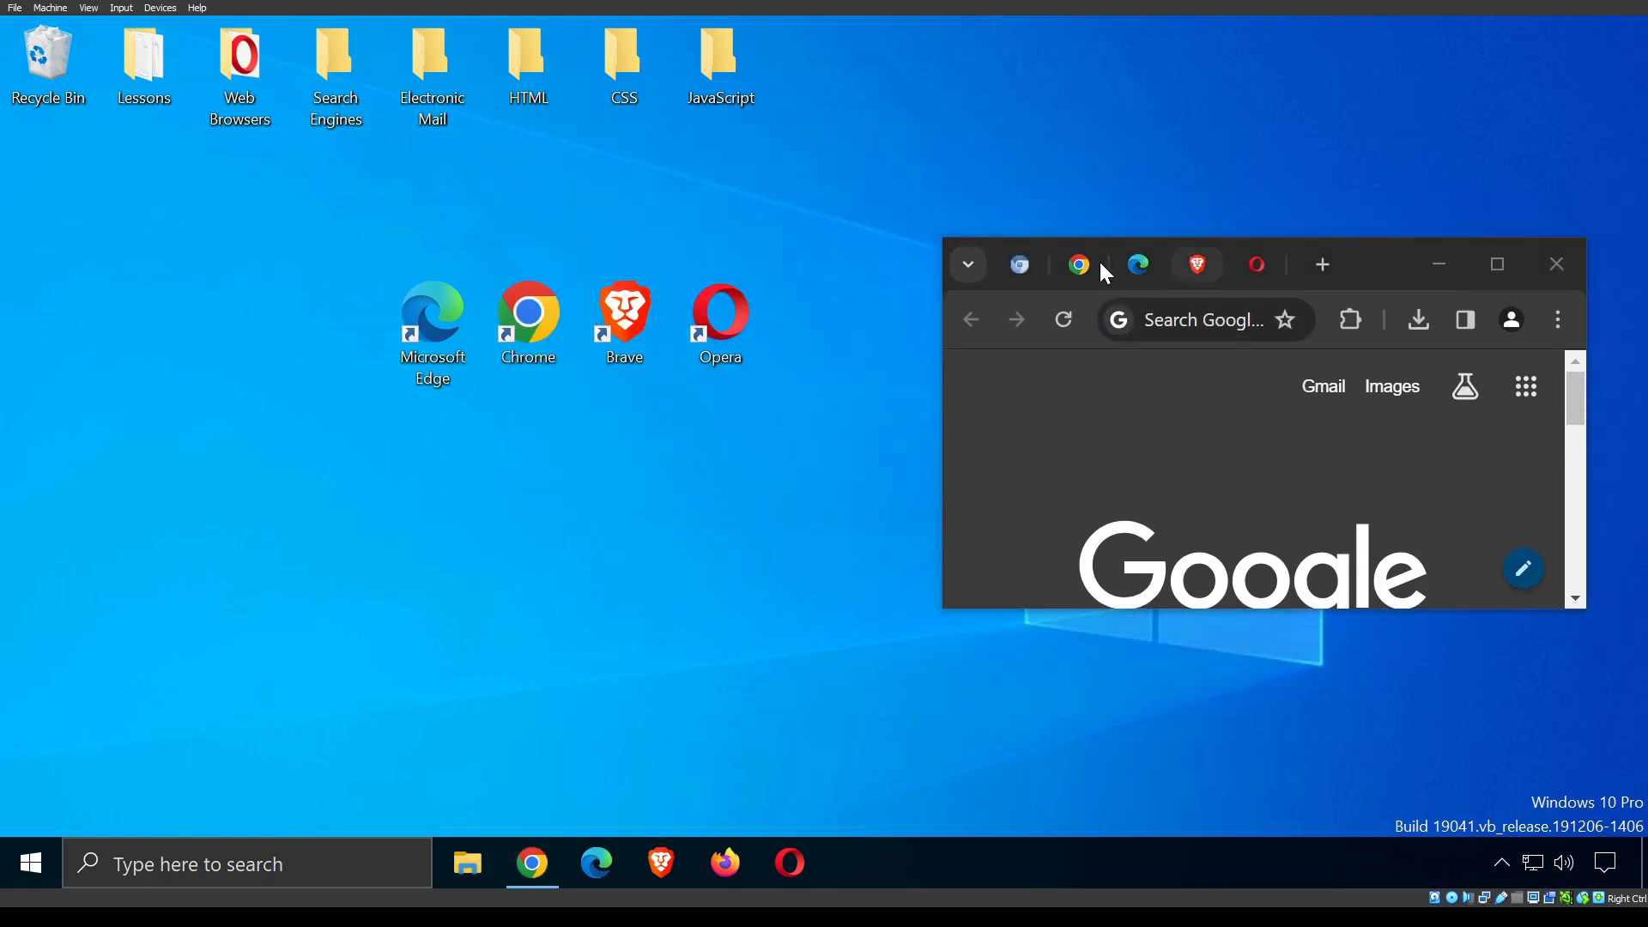
{"action": "left_click_drag", "start_coordinate": [1372, 261], "coordinate": [1156, 238]}
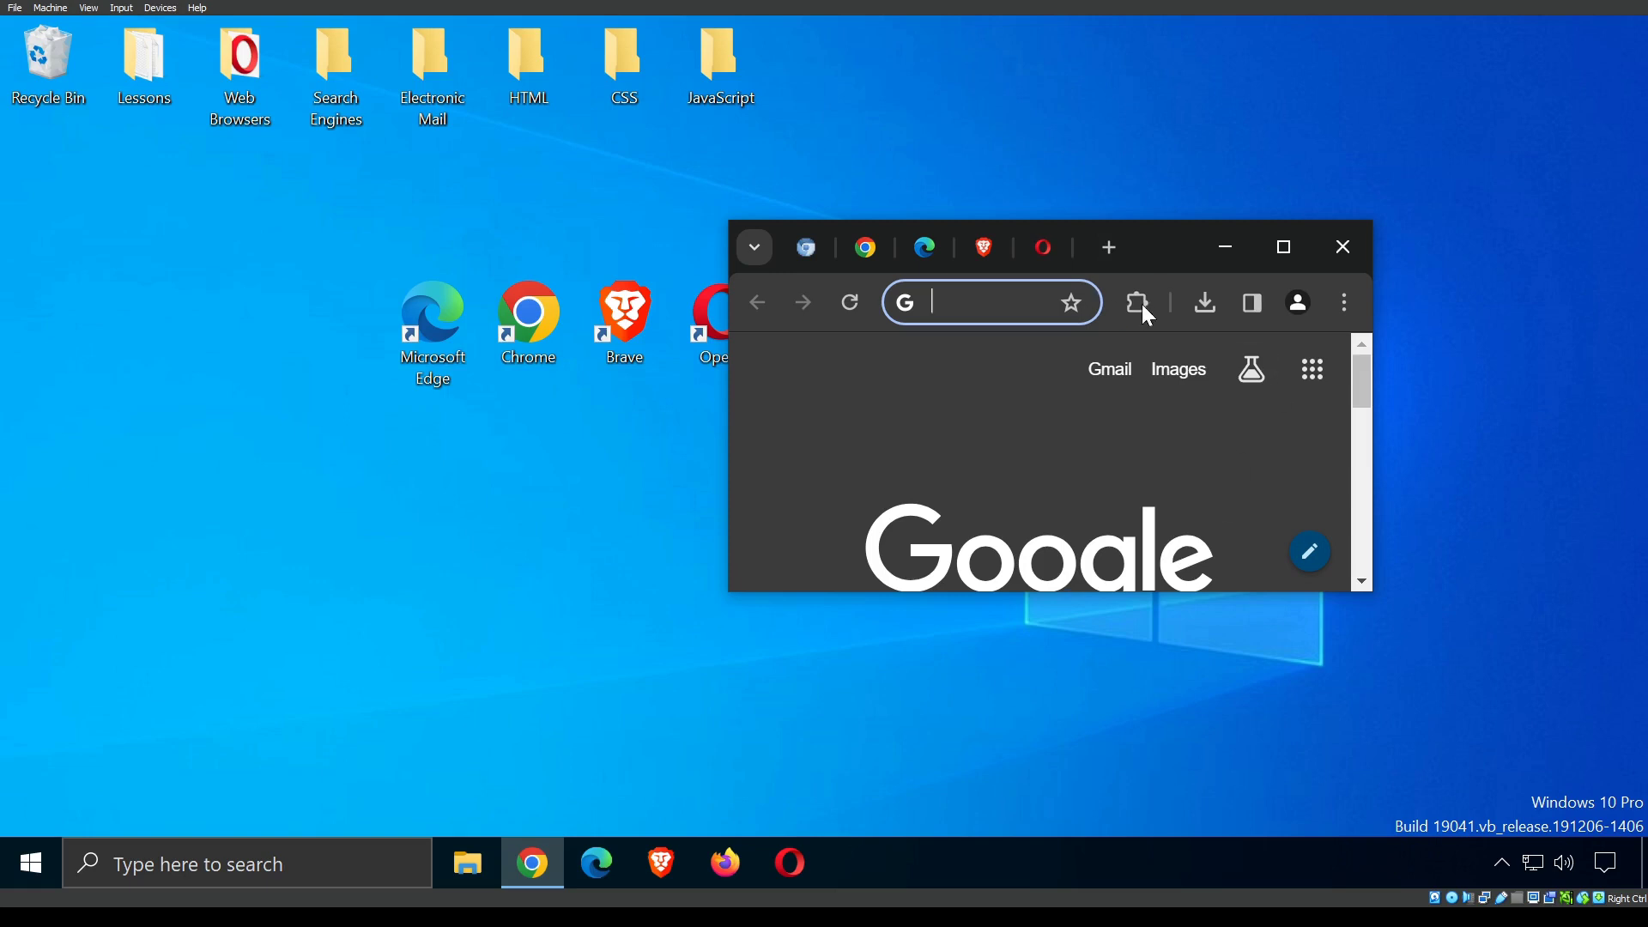
{"action": "left_click_drag", "start_coordinate": [1155, 241], "coordinate": [869, 421]}
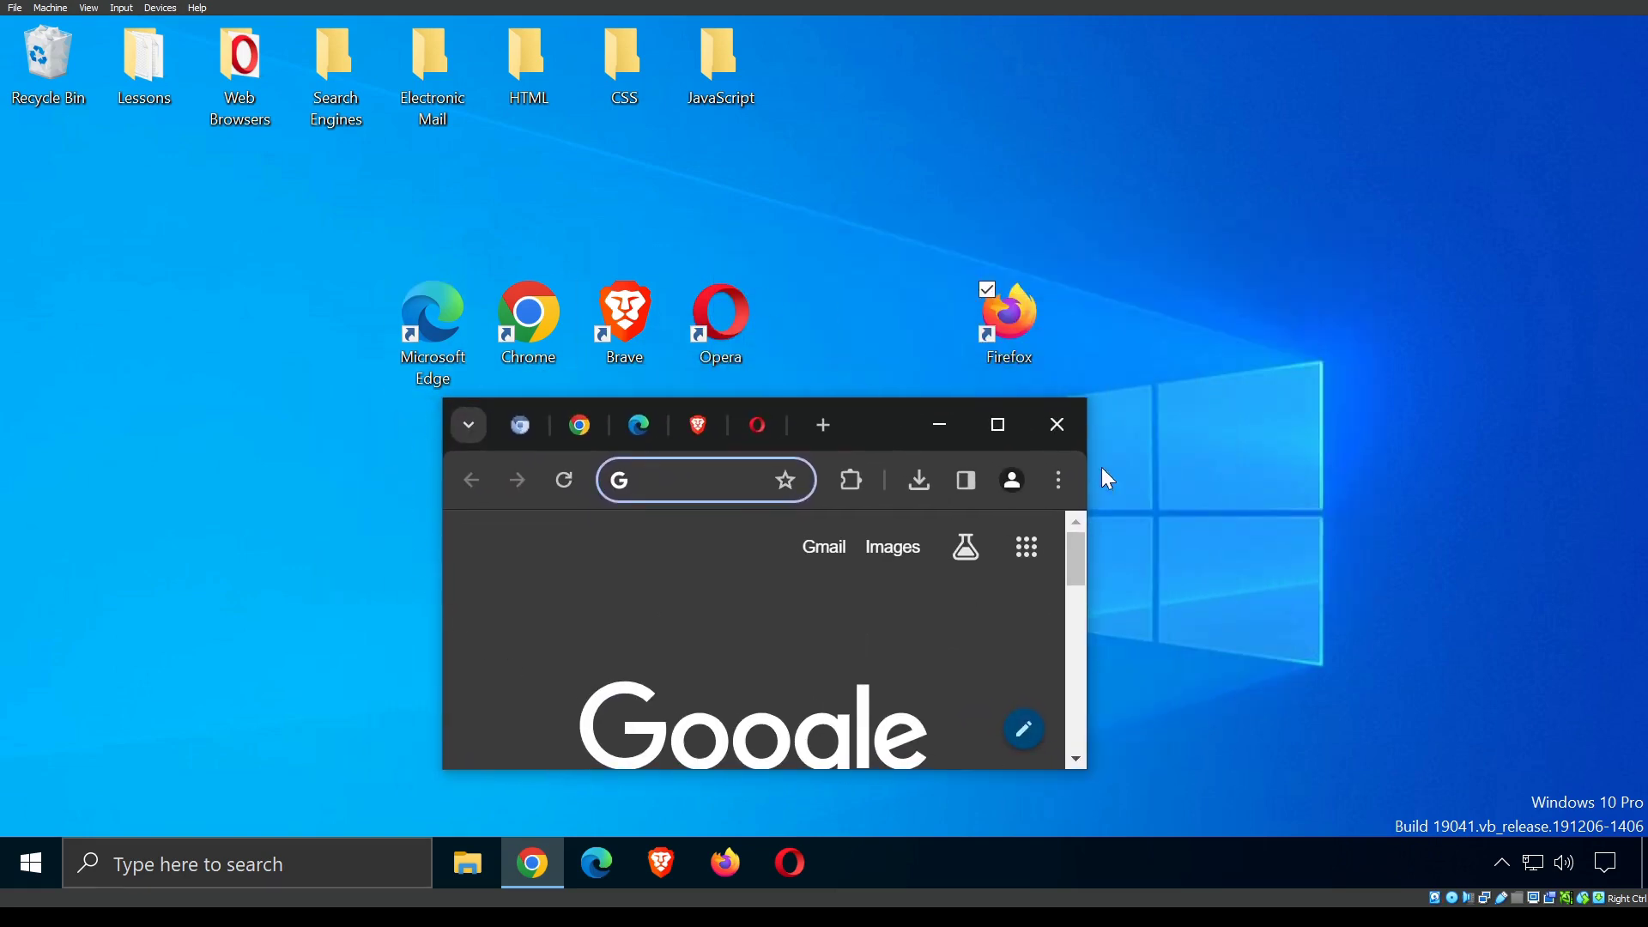
Maximize the browser window, restore it to its smaller size, and maximize it again.
{"action": "left_click", "coordinate": [1004, 425]}
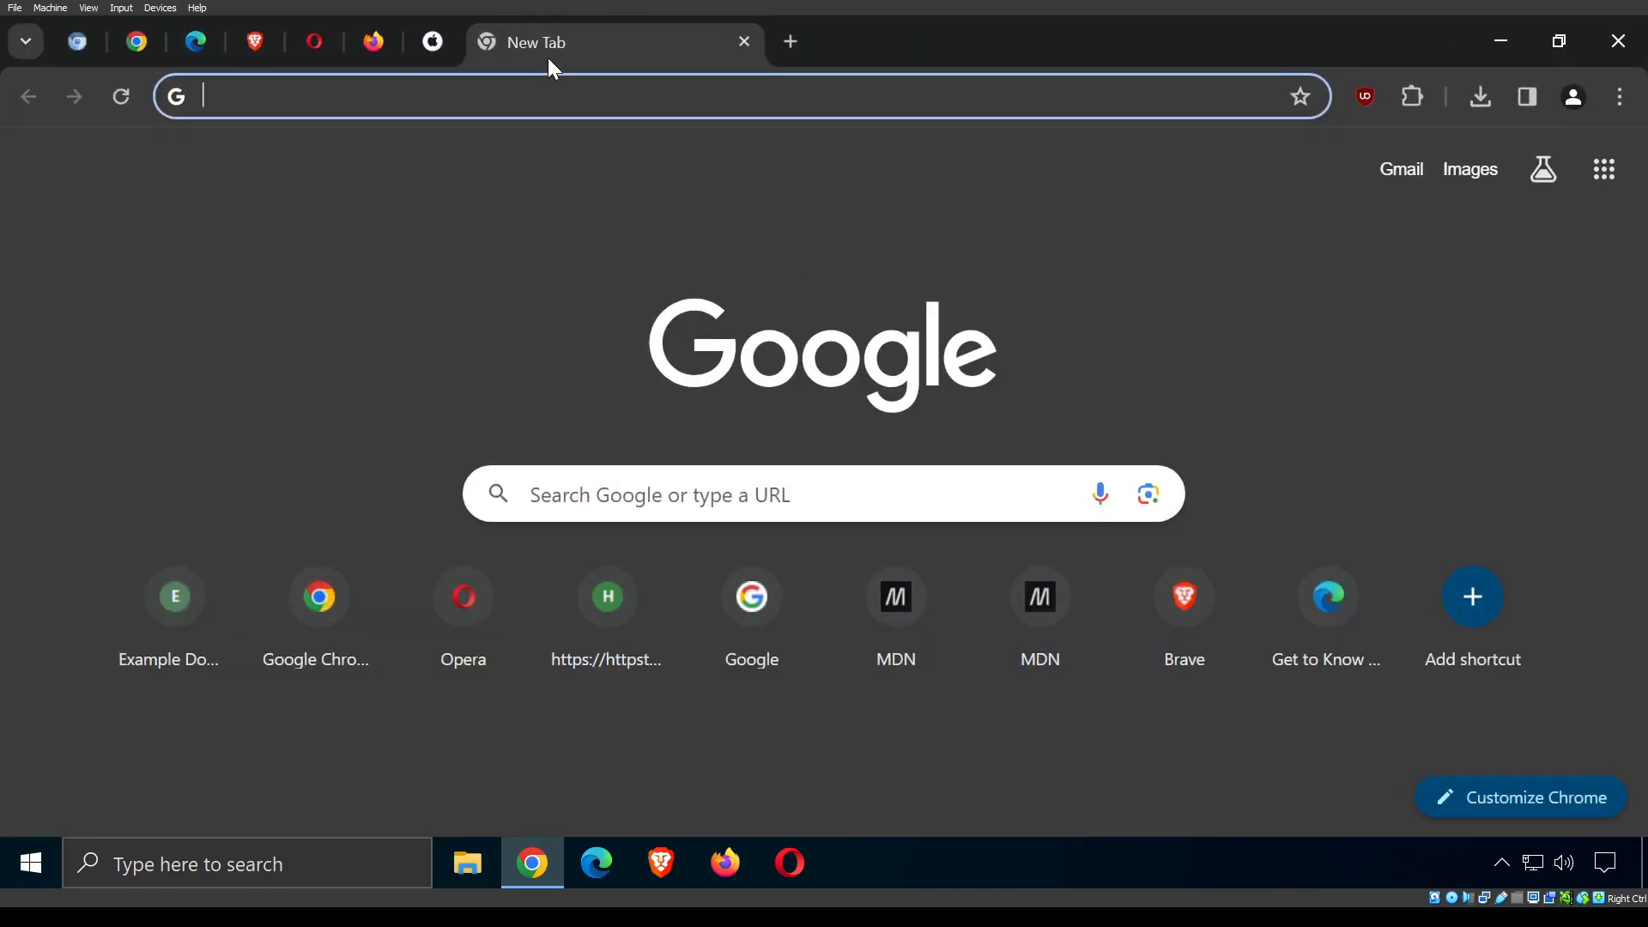
{"action": "left_click_drag", "start_coordinate": [548, 58], "coordinate": [452, 43]}
{"action": "left_click", "coordinate": [1563, 50]}
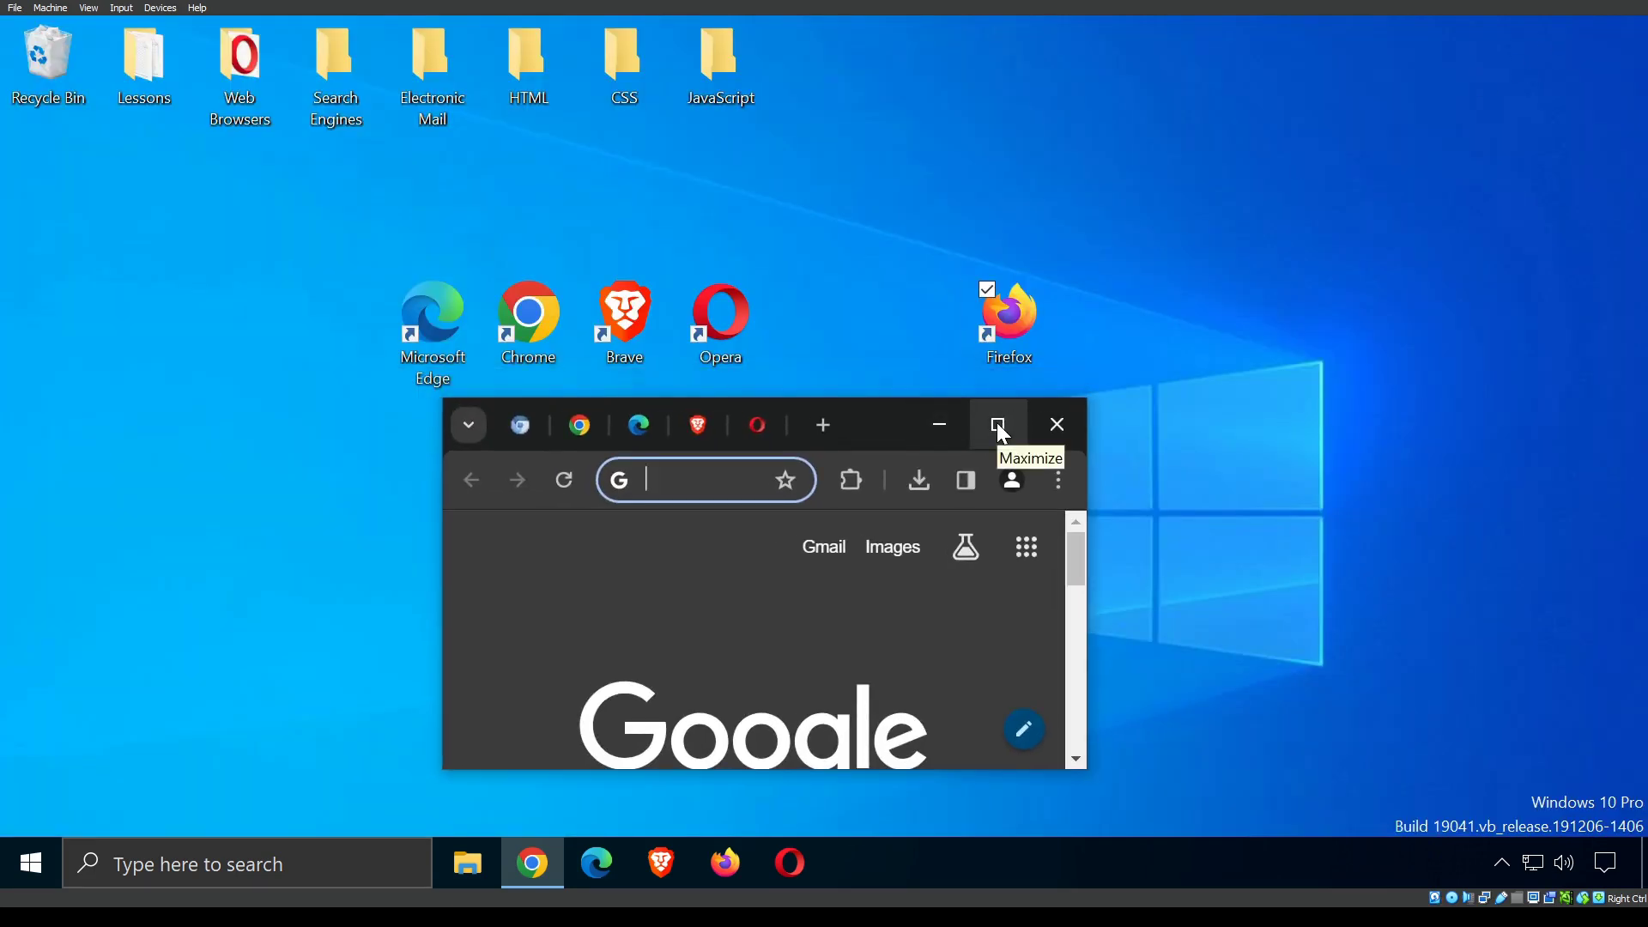
{"action": "left_click", "coordinate": [998, 427]}
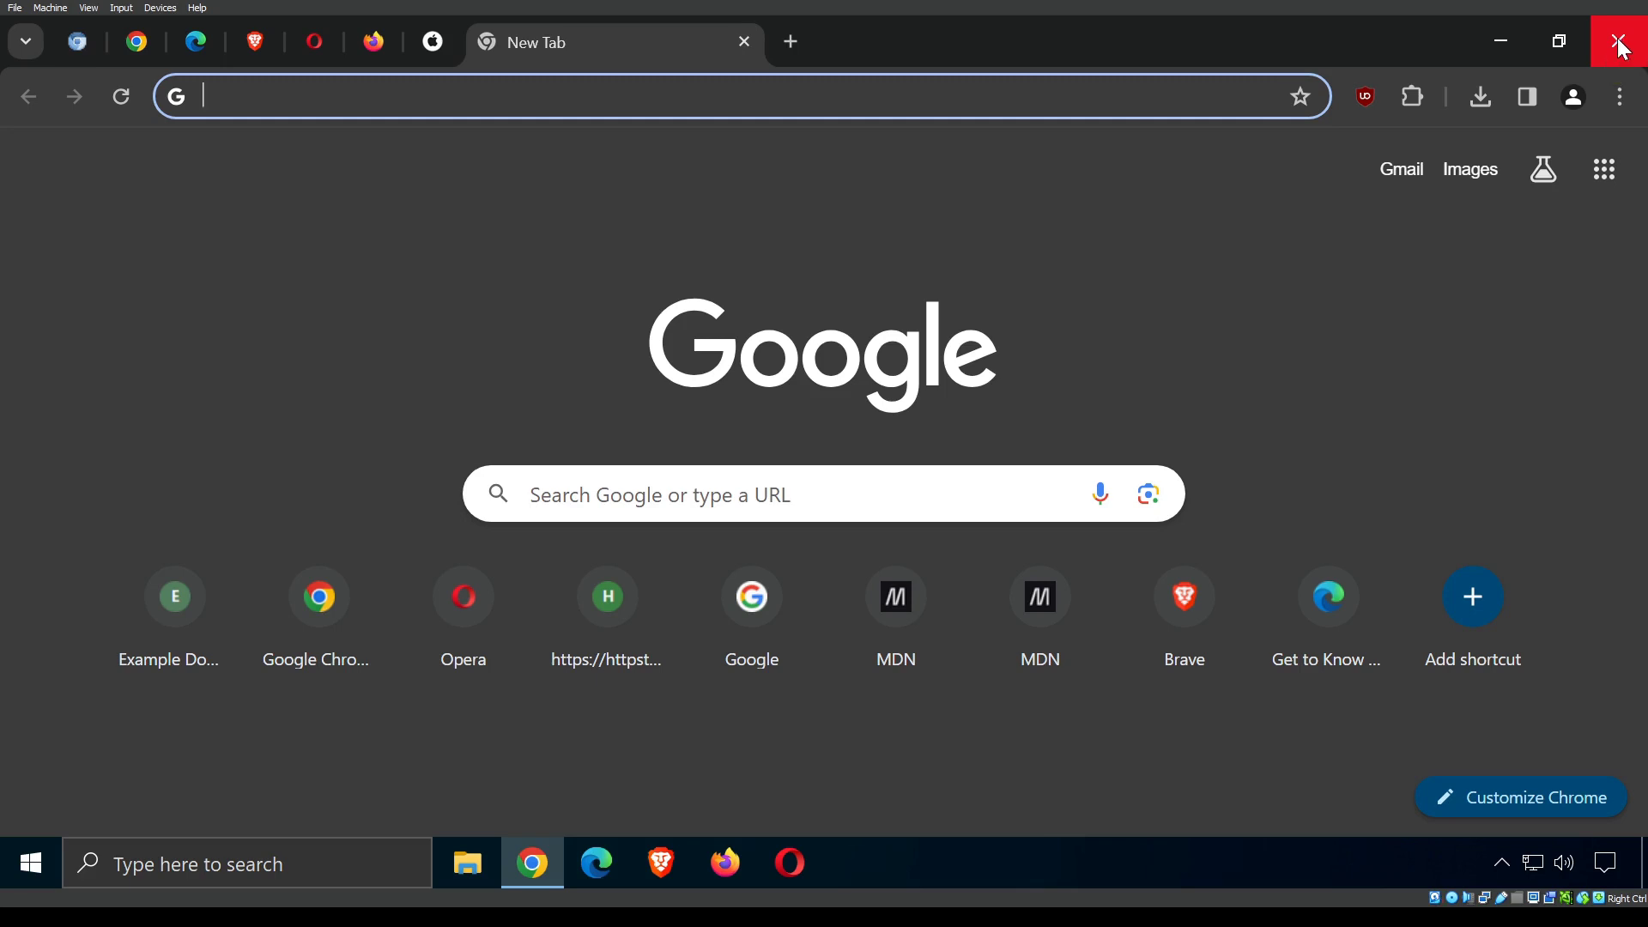
Examine the recent search suggestions offered by the address bar, dismissing them each time.
{"action": "left_click", "coordinate": [1089, 97]}
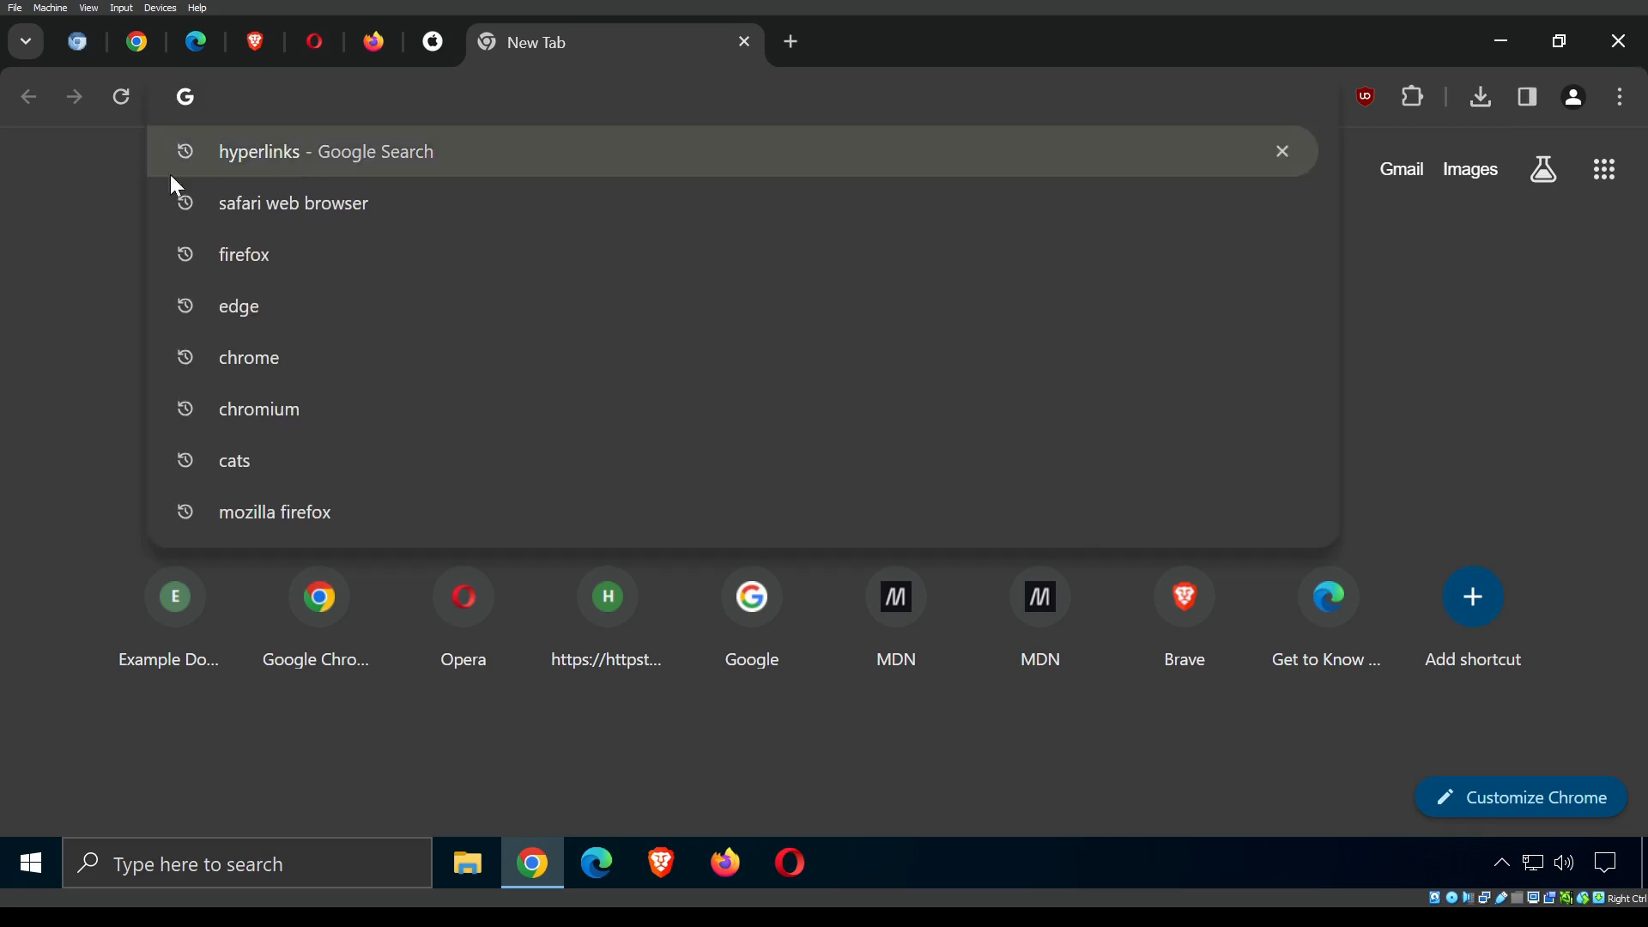
{"action": "left_click", "coordinate": [86, 181]}
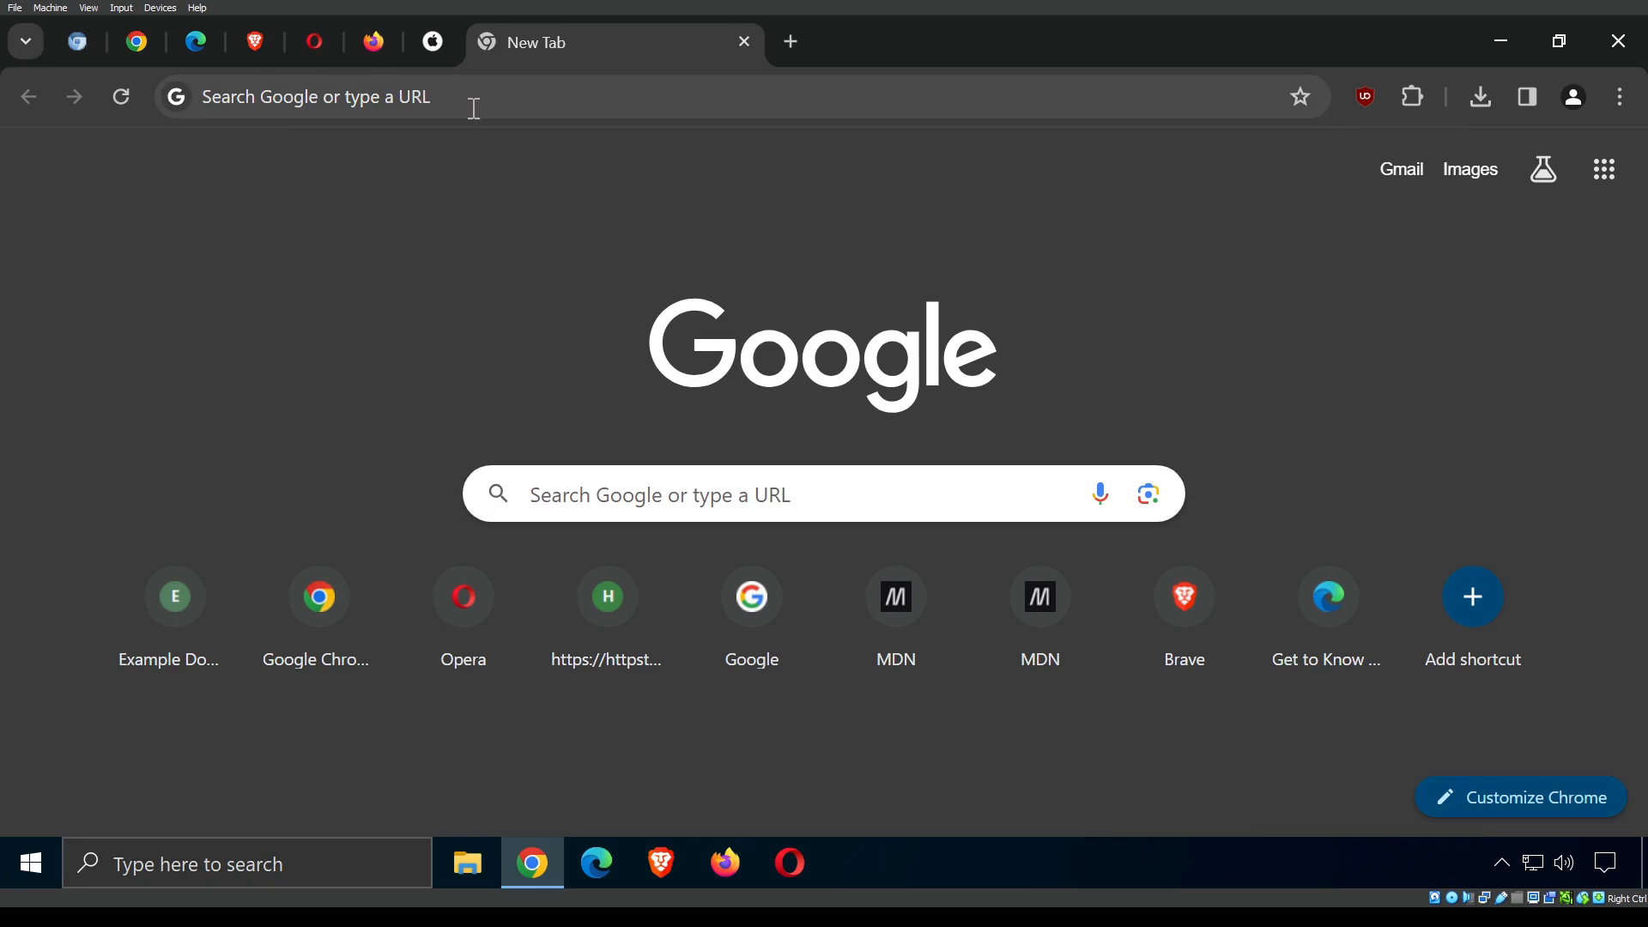
{"action": "left_click", "coordinate": [1191, 103]}
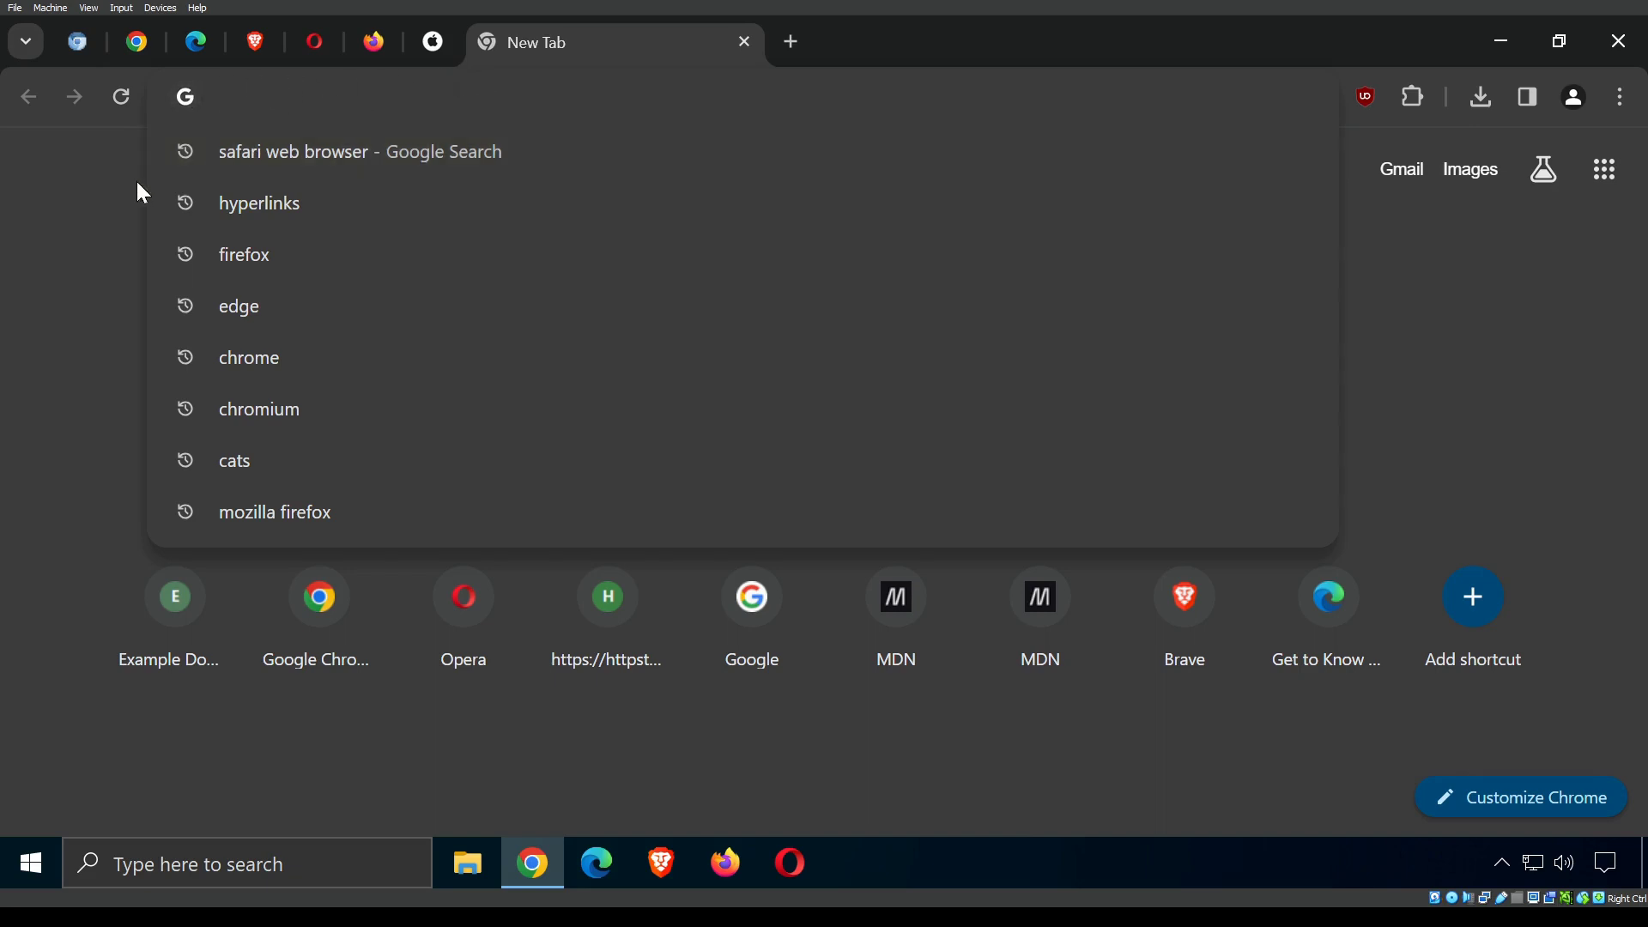
{"action": "left_click", "coordinate": [100, 181]}
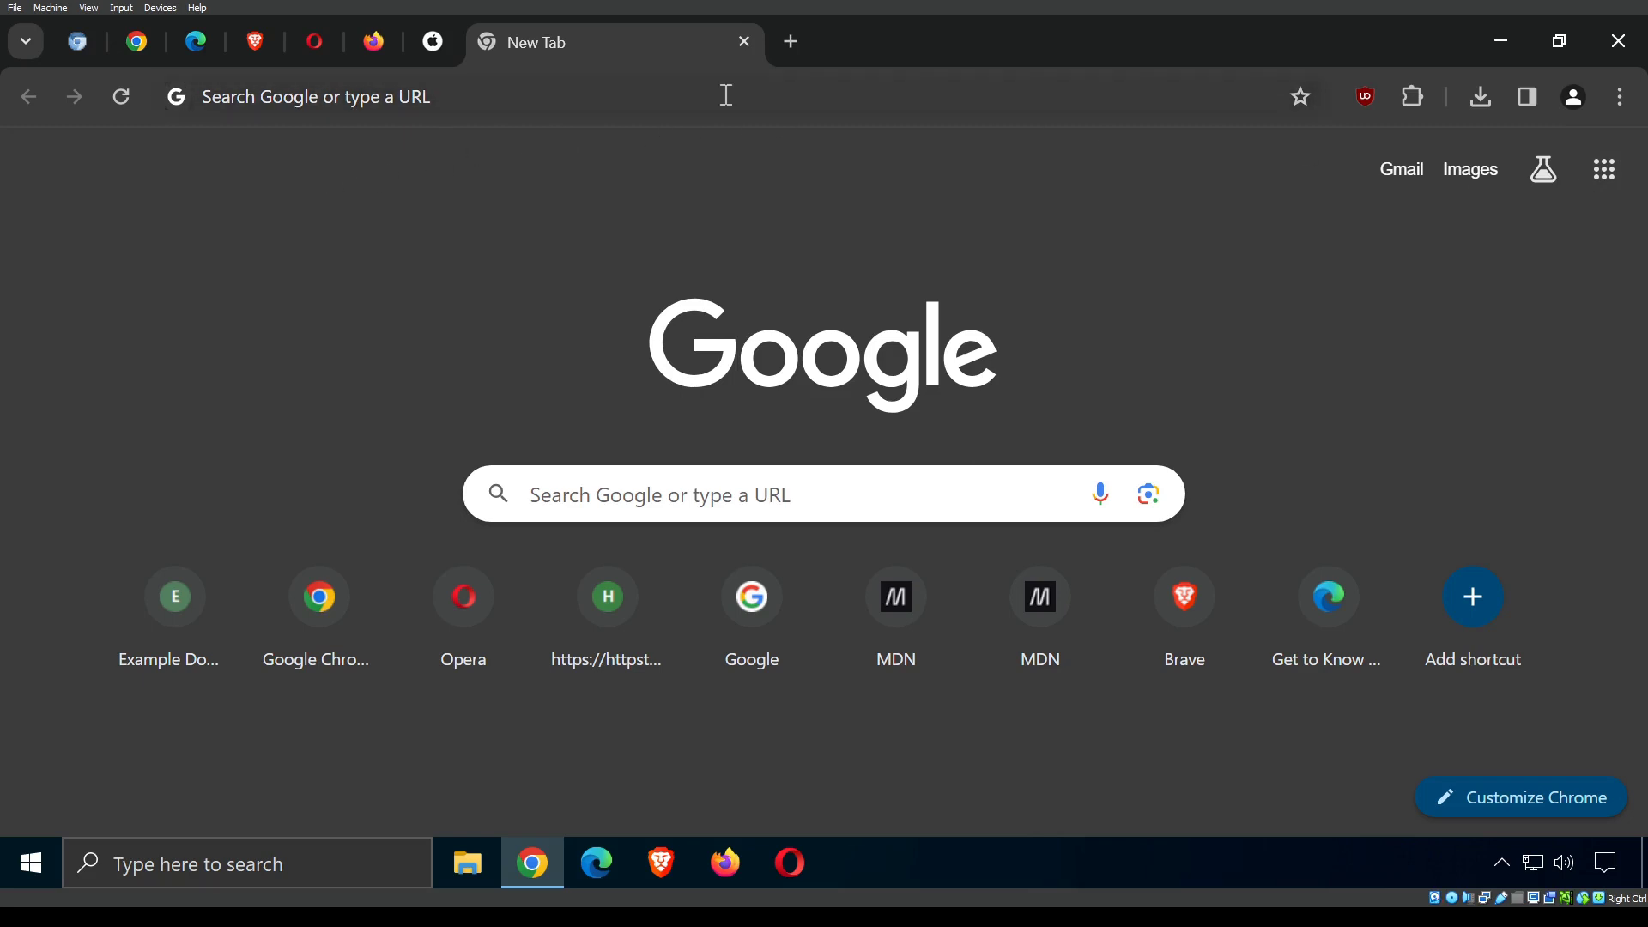
Look through the browser's main menu, including the bookmark options, and open the installed extensions list and its management option.
{"action": "left_click", "coordinate": [1619, 102]}
{"action": "scroll", "coordinate": [1261, 632], "scroll_direction": "down", "scroll_amount": 3}
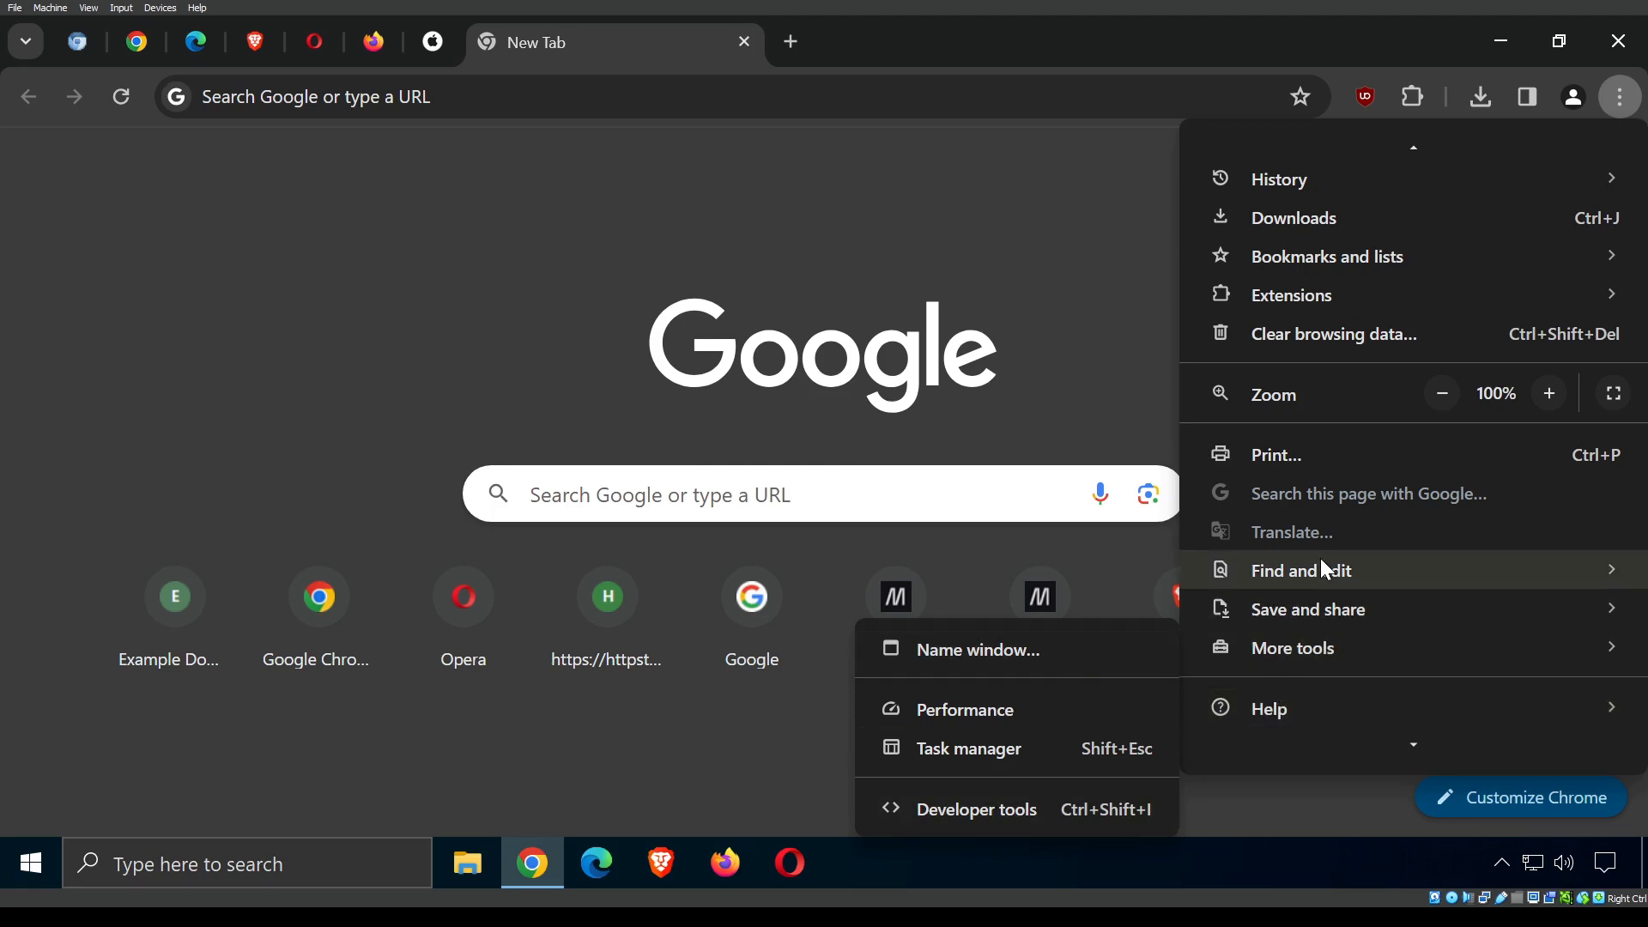
{"action": "scroll", "coordinate": [1296, 405], "scroll_direction": "up", "scroll_amount": 3}
{"action": "mouse_move", "coordinate": [1296, 404]}
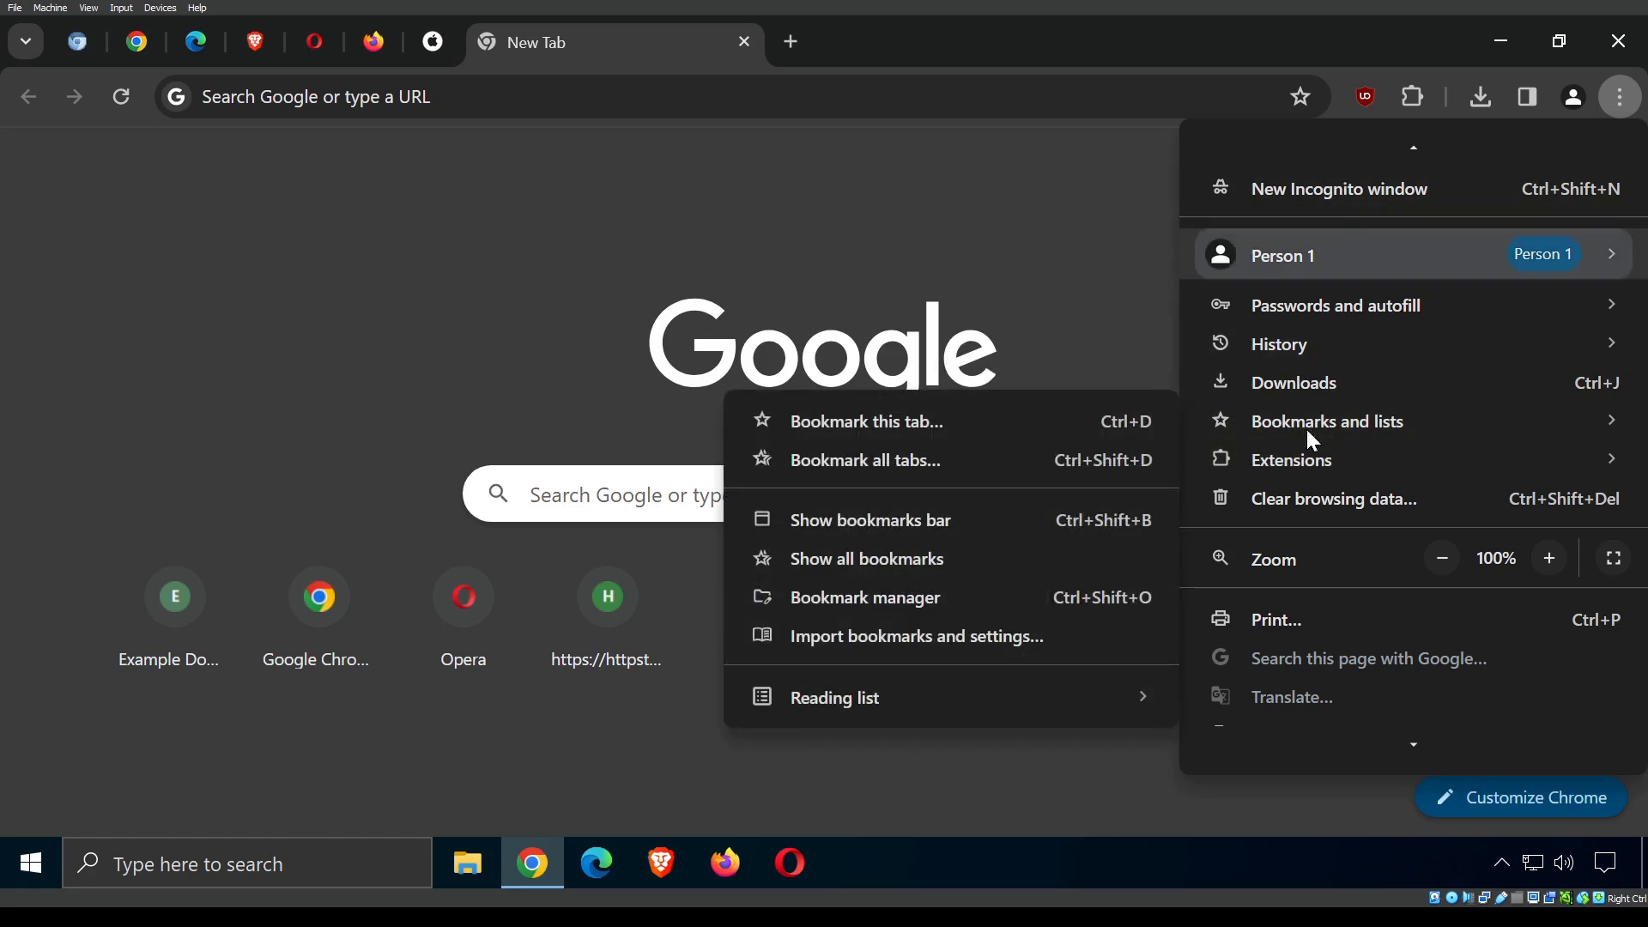
{"action": "scroll", "coordinate": [1272, 591], "scroll_direction": "down", "scroll_amount": 3}
{"action": "scroll", "coordinate": [1306, 591], "scroll_direction": "down", "scroll_amount": 2}
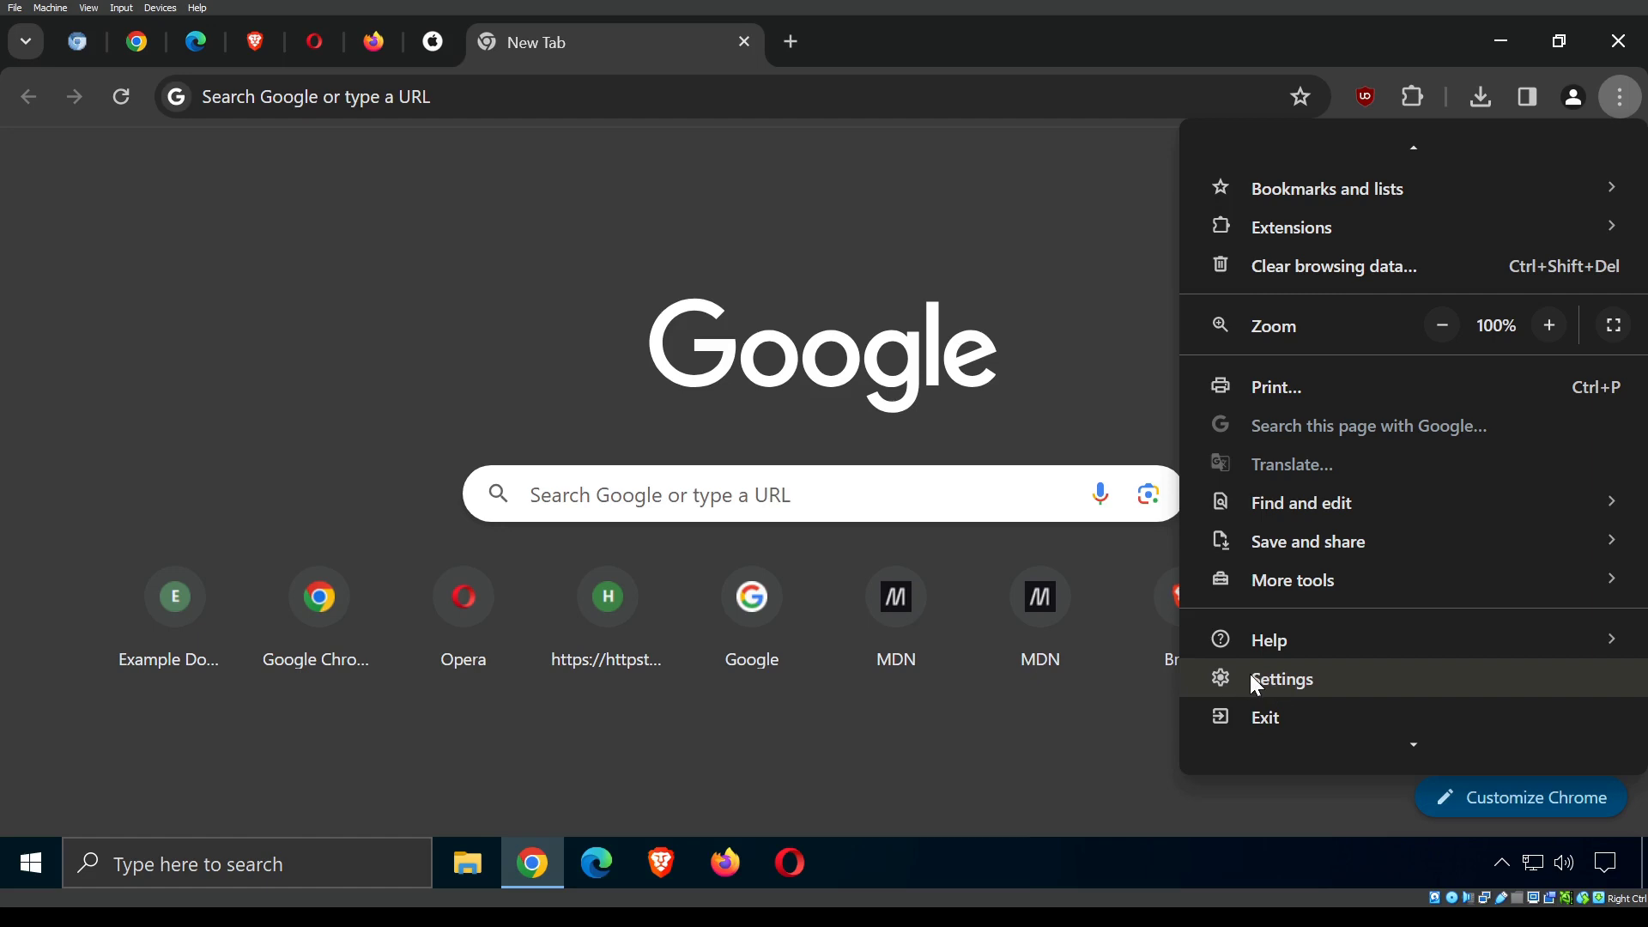
{"action": "left_click", "coordinate": [1091, 270]}
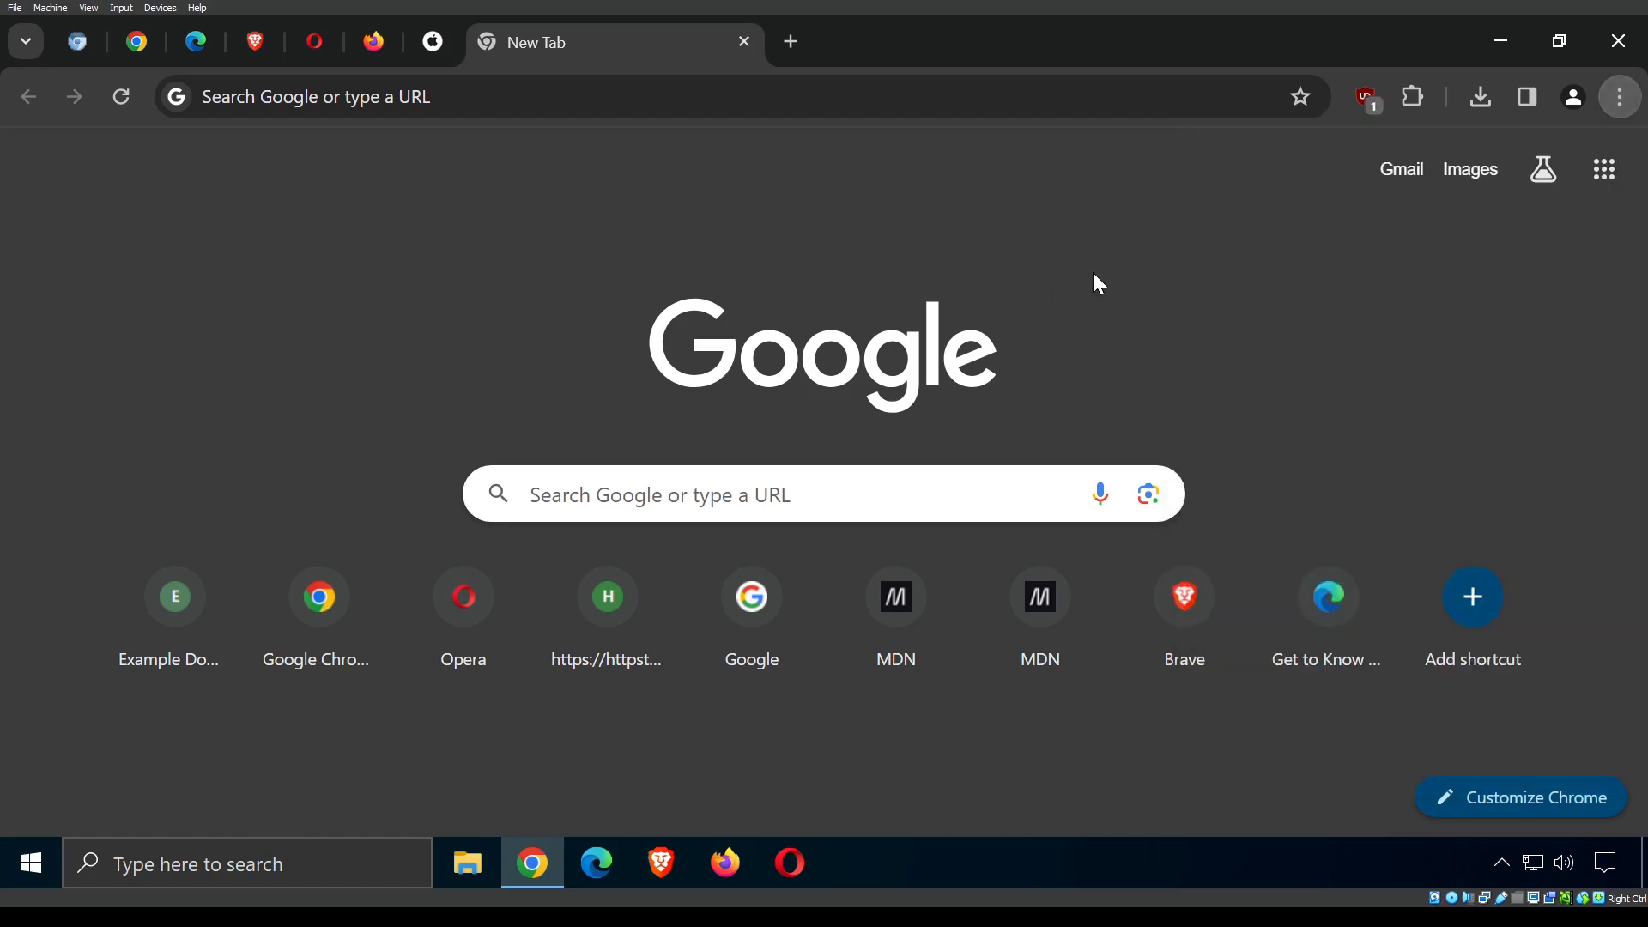
{"action": "left_click", "coordinate": [1406, 96]}
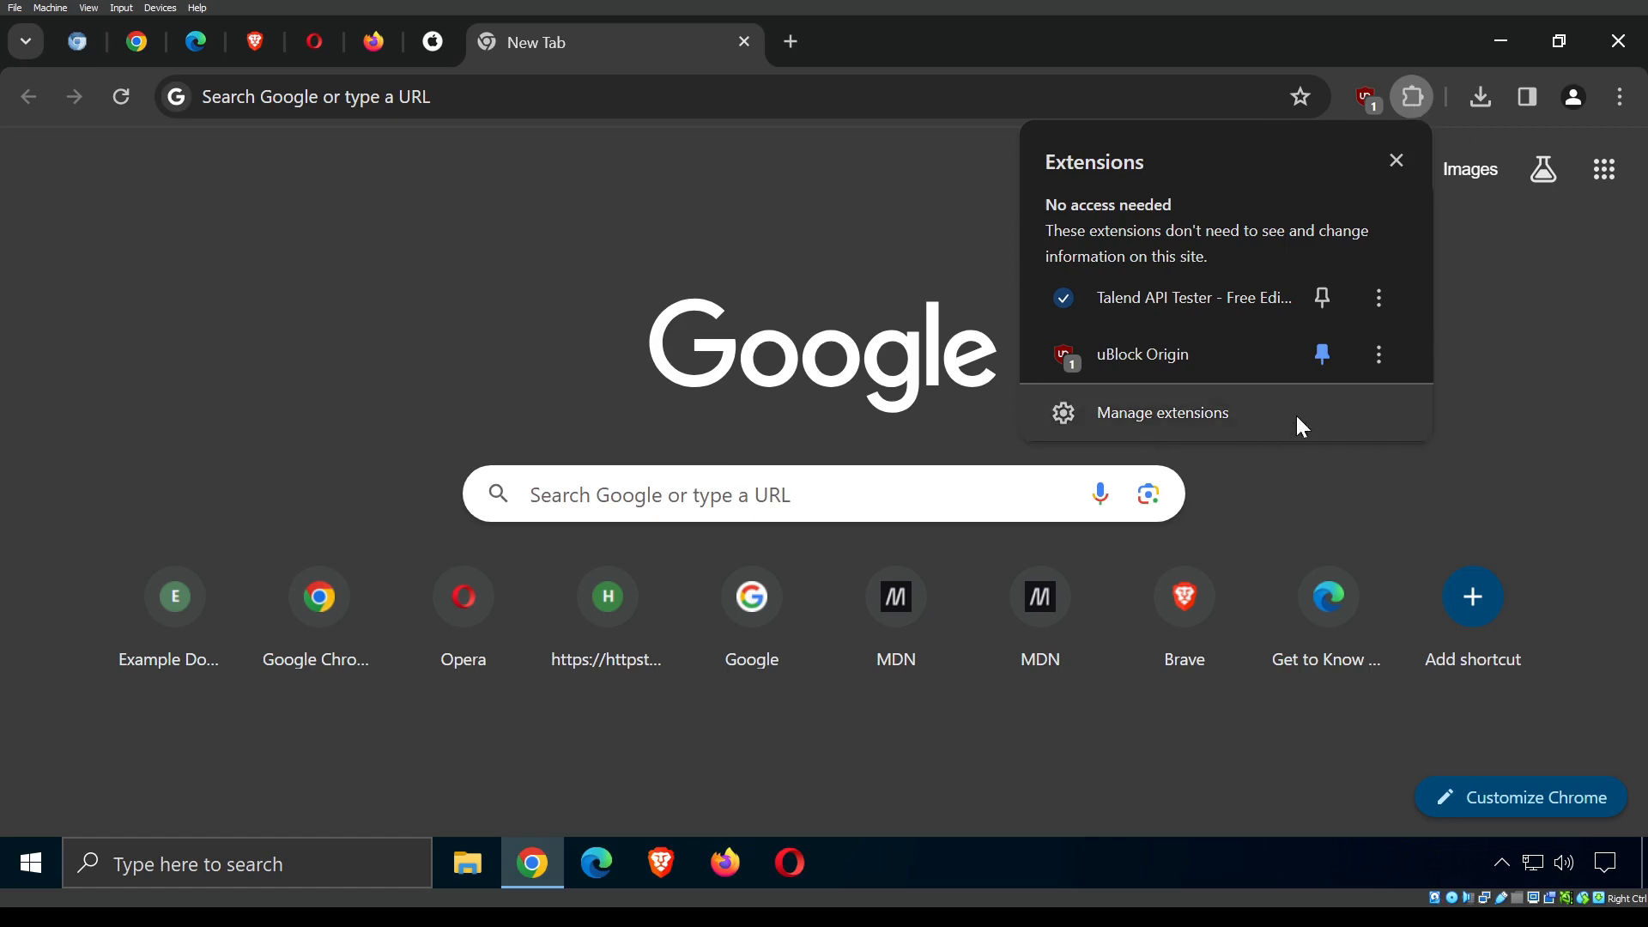
{"action": "left_click", "coordinate": [1096, 424]}
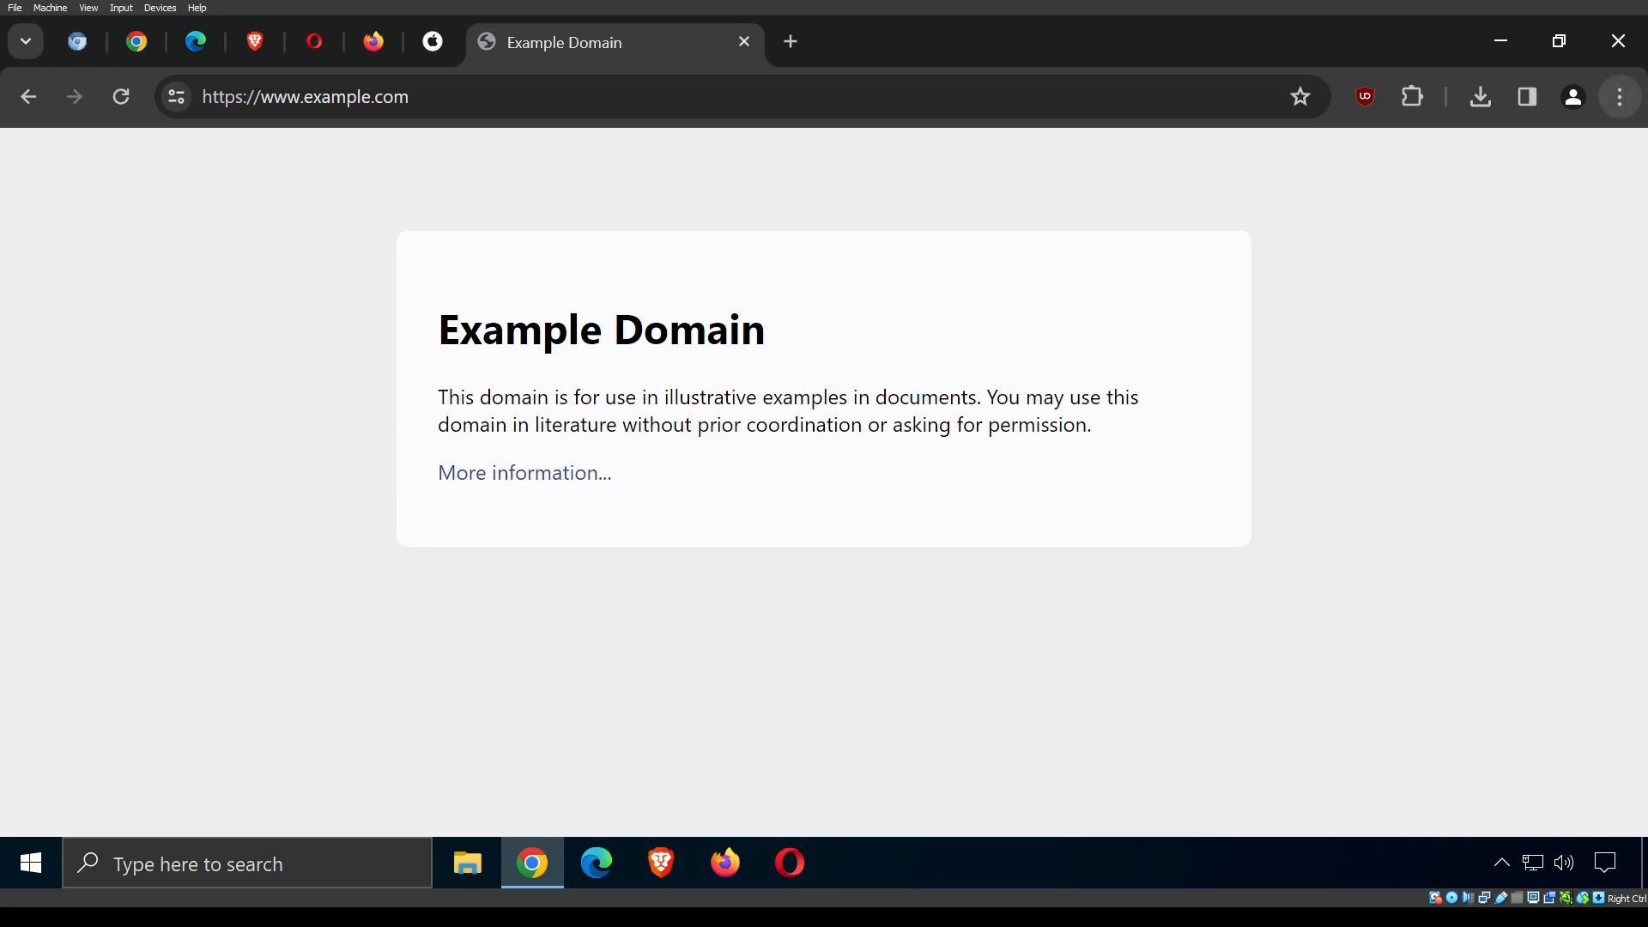
Open the browser's settings page from the Example Domain page.
{"action": "left_click", "coordinate": [1619, 97]}
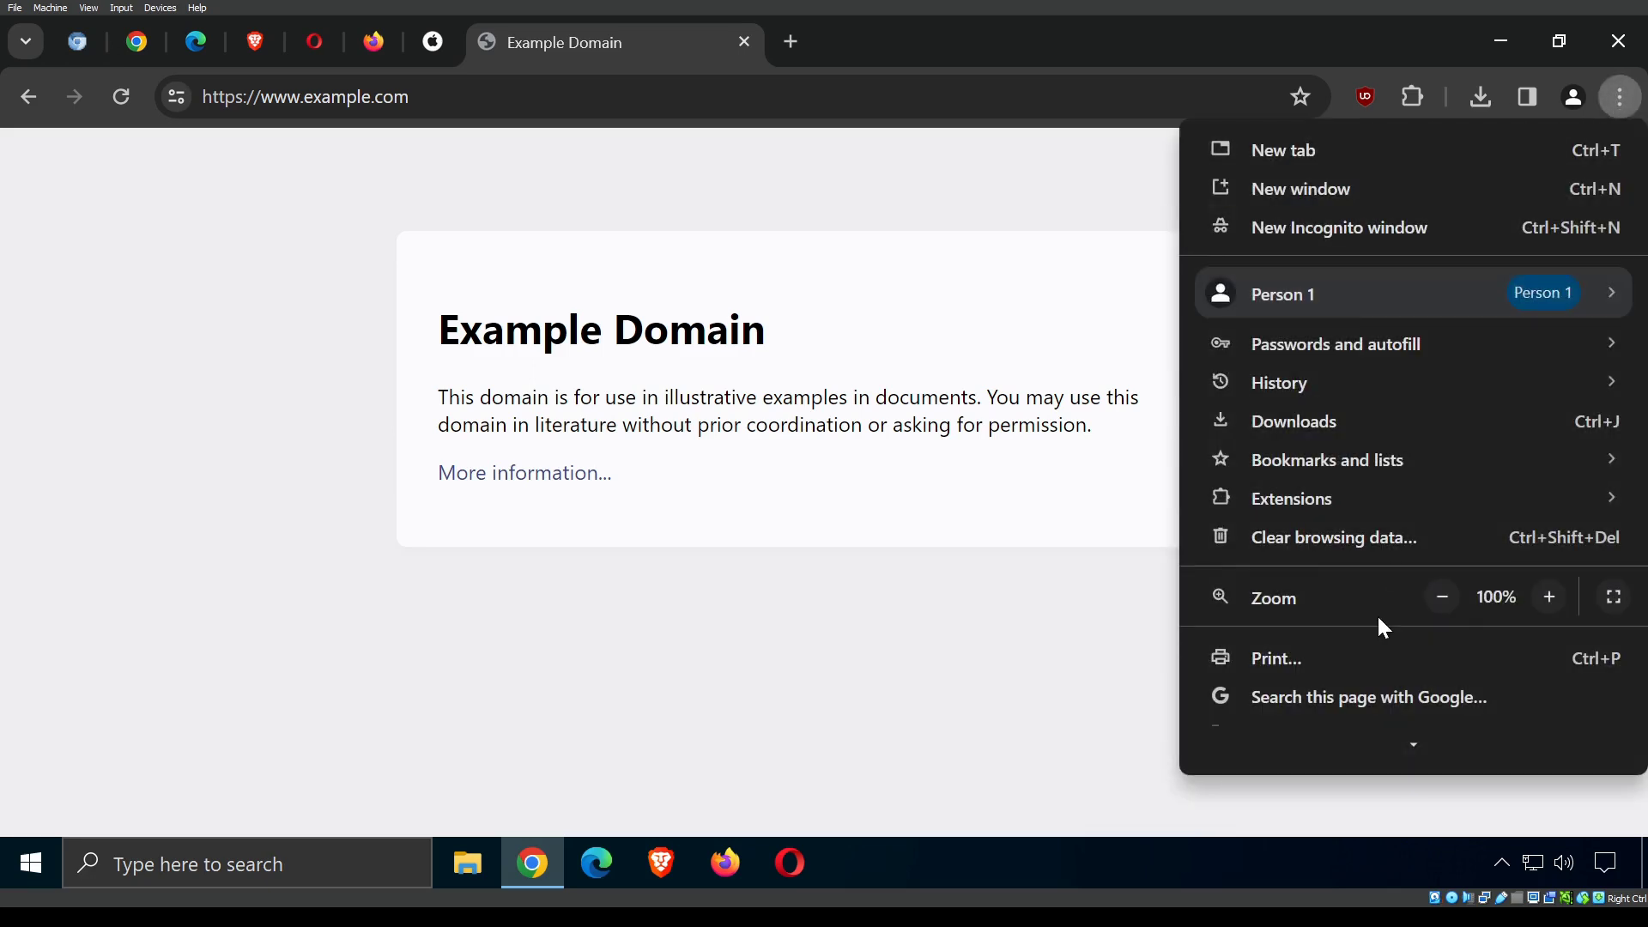
{"action": "scroll", "coordinate": [1326, 593], "scroll_direction": "down", "scroll_amount": 3}
{"action": "mouse_move", "coordinate": [1326, 594]}
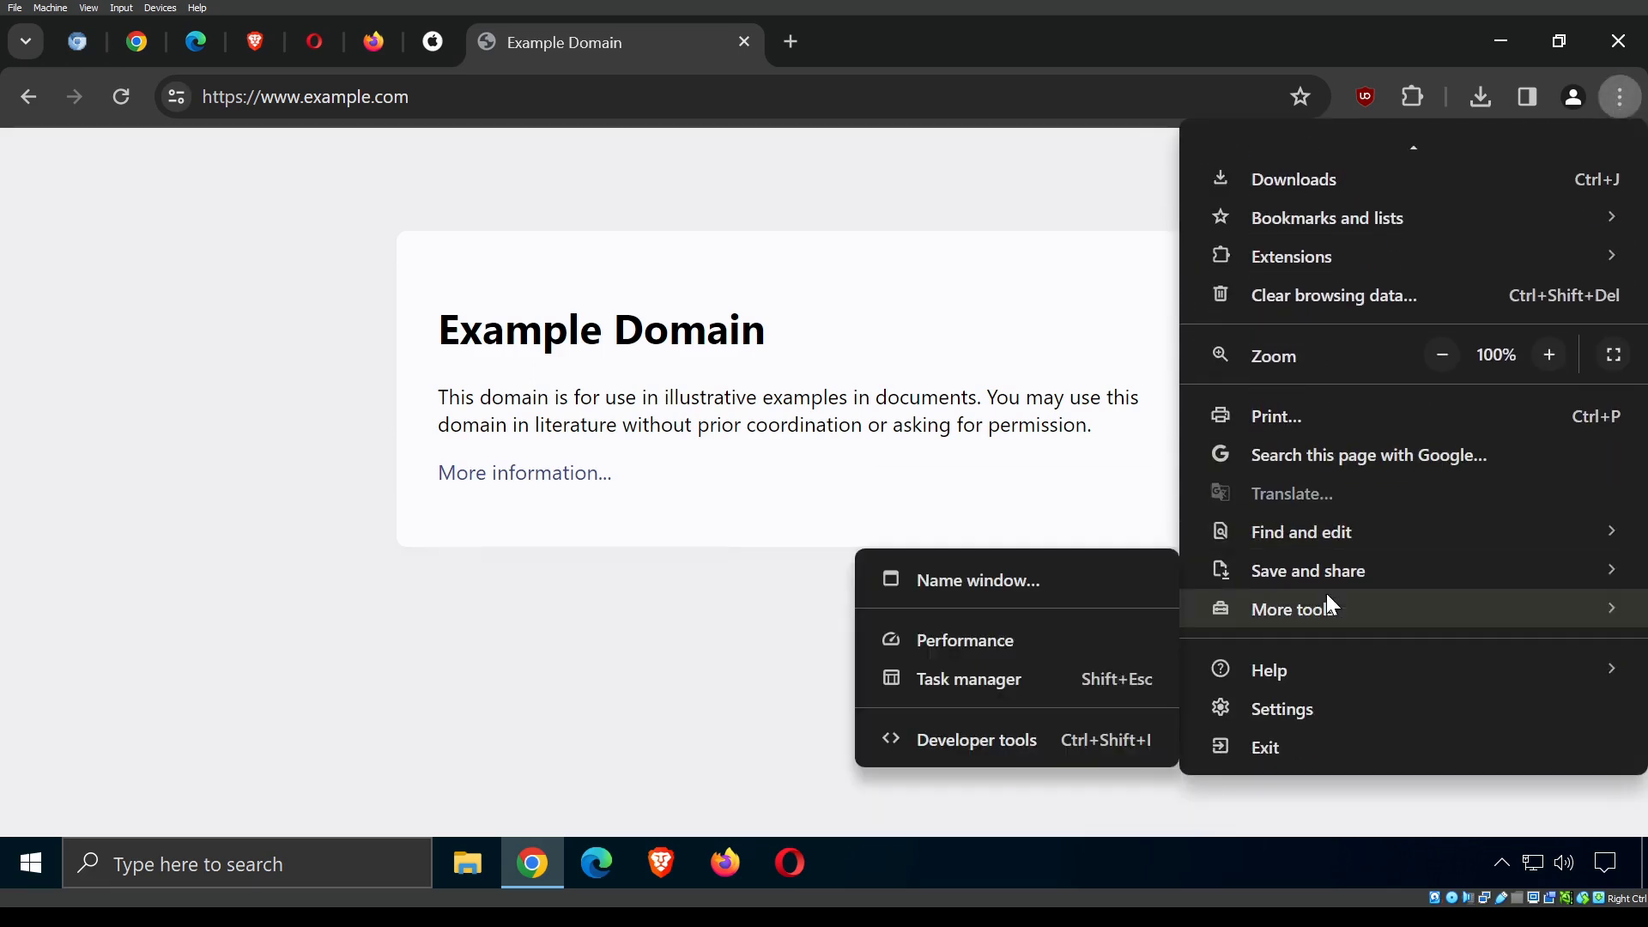
{"action": "left_click", "coordinate": [1277, 709]}
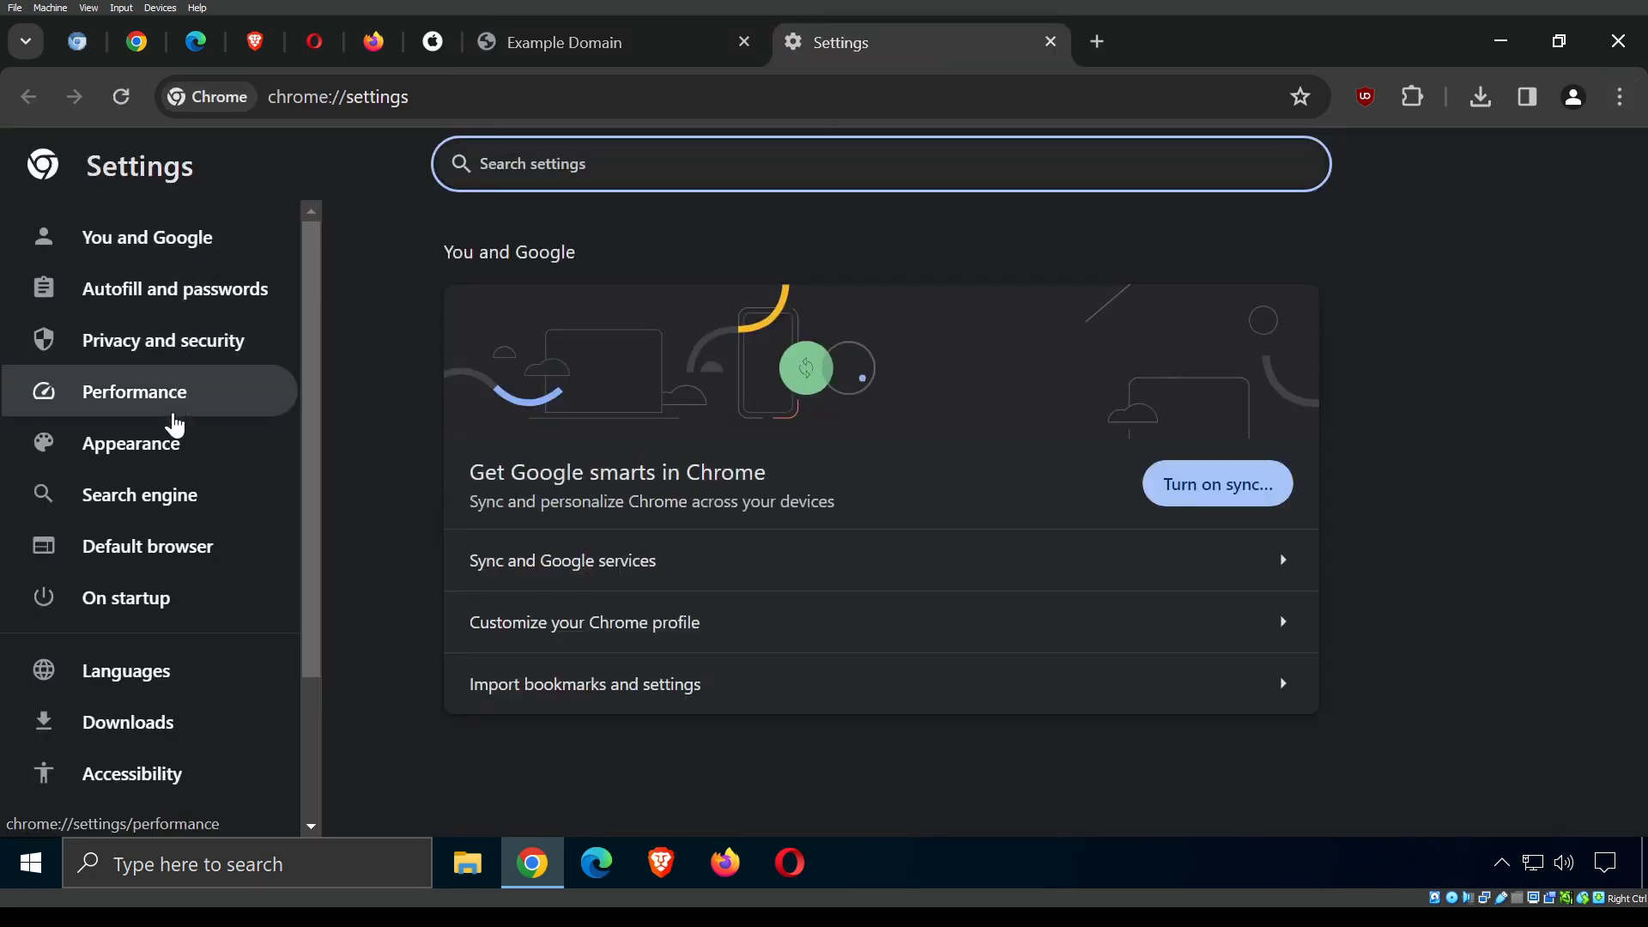
Review the Appearance settings and switch the bookmarks bar on and off again.
{"action": "left_click", "coordinate": [137, 459]}
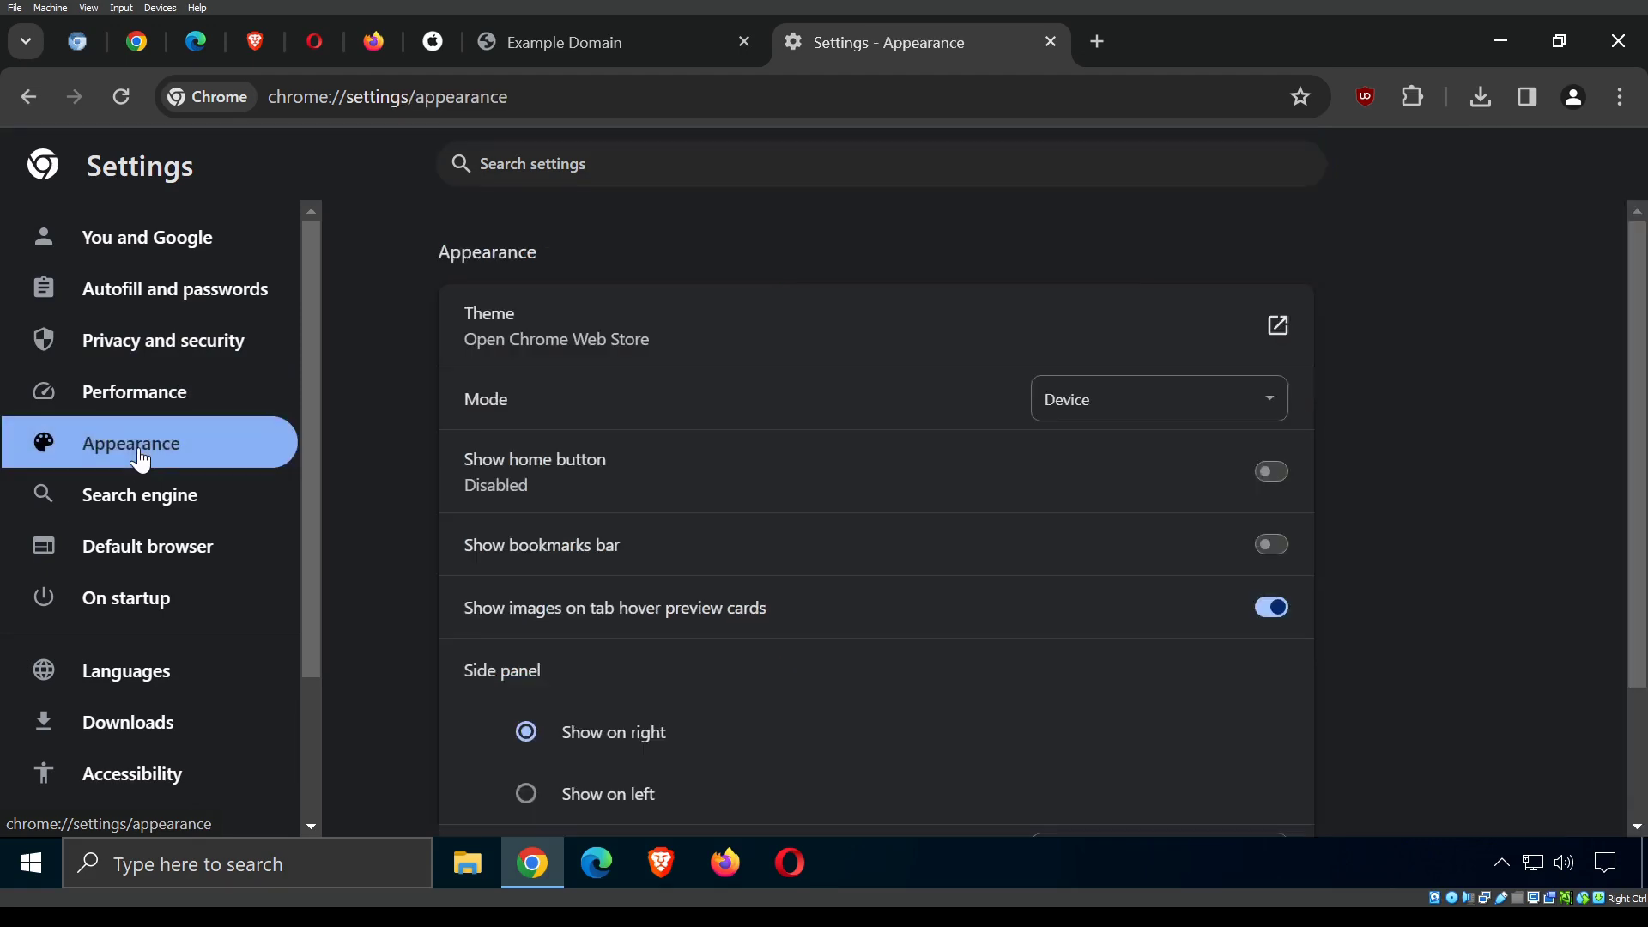
{"action": "scroll", "coordinate": [882, 360], "scroll_direction": "down", "scroll_amount": 2}
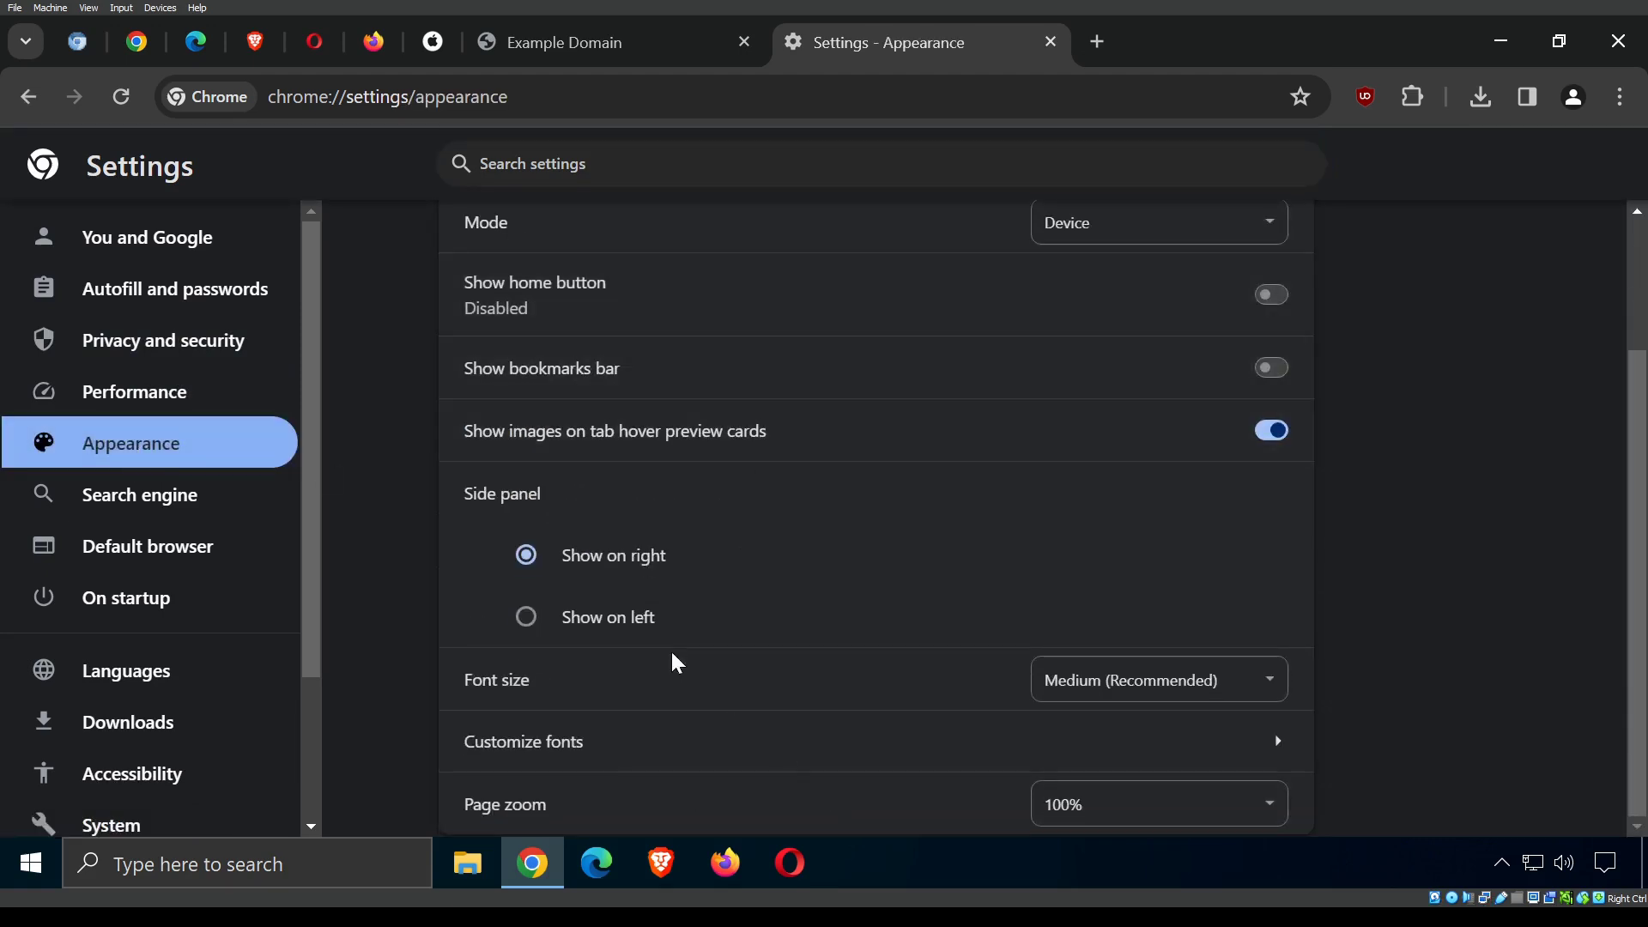
{"action": "scroll", "coordinate": [791, 596], "scroll_direction": "up", "scroll_amount": 2}
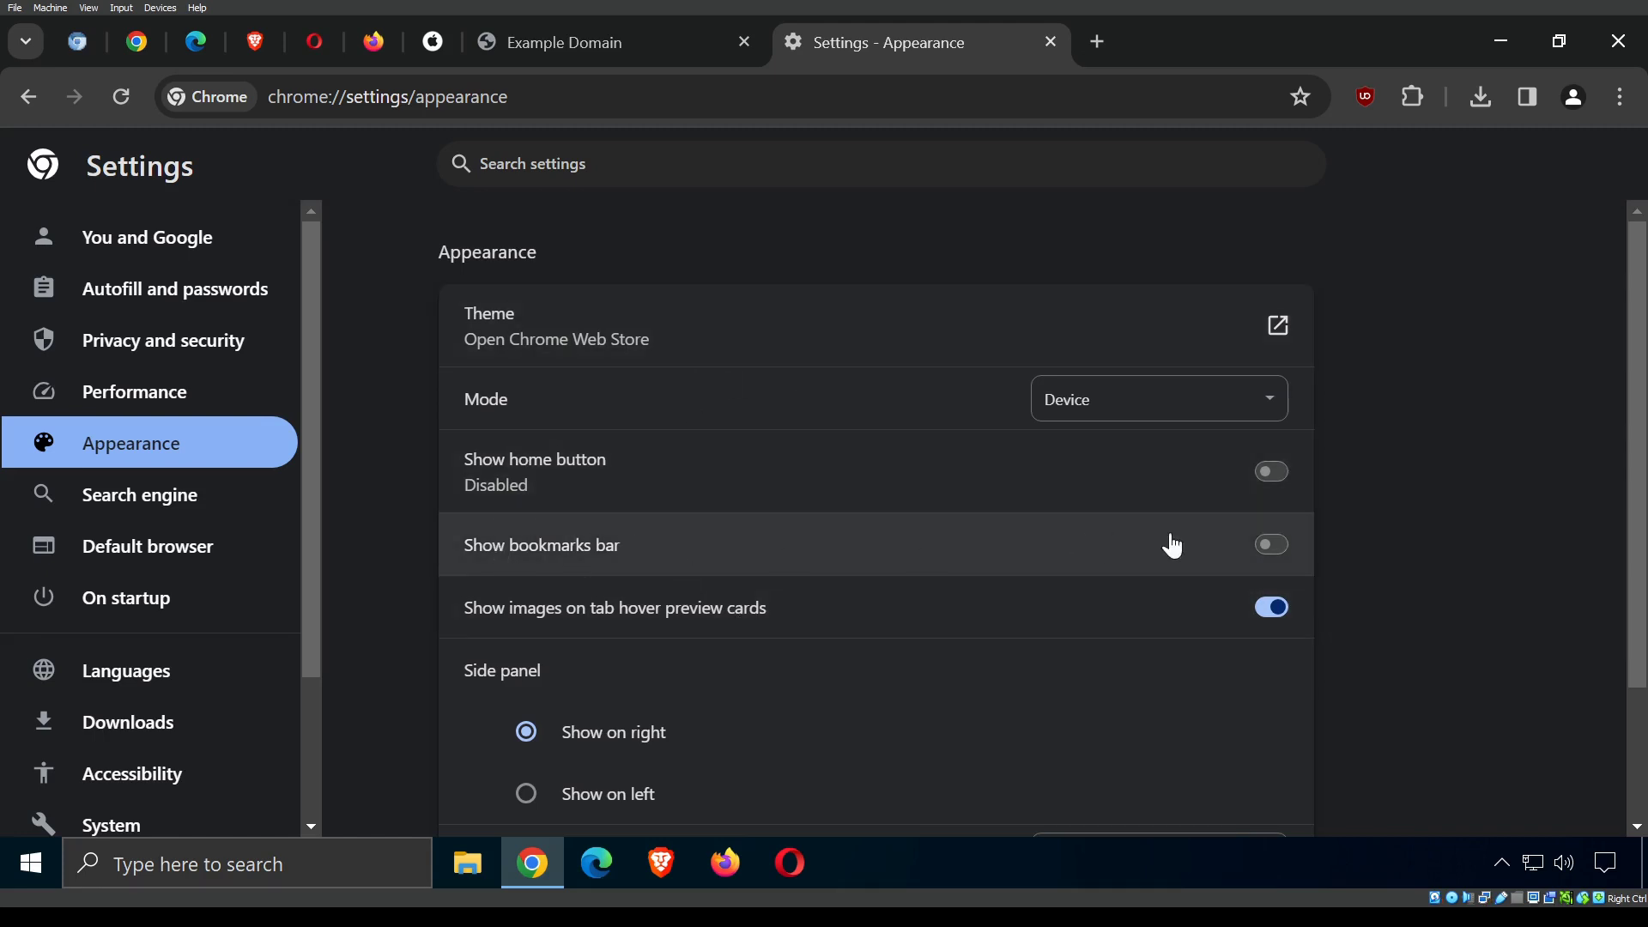
{"action": "left_click", "coordinate": [1268, 544]}
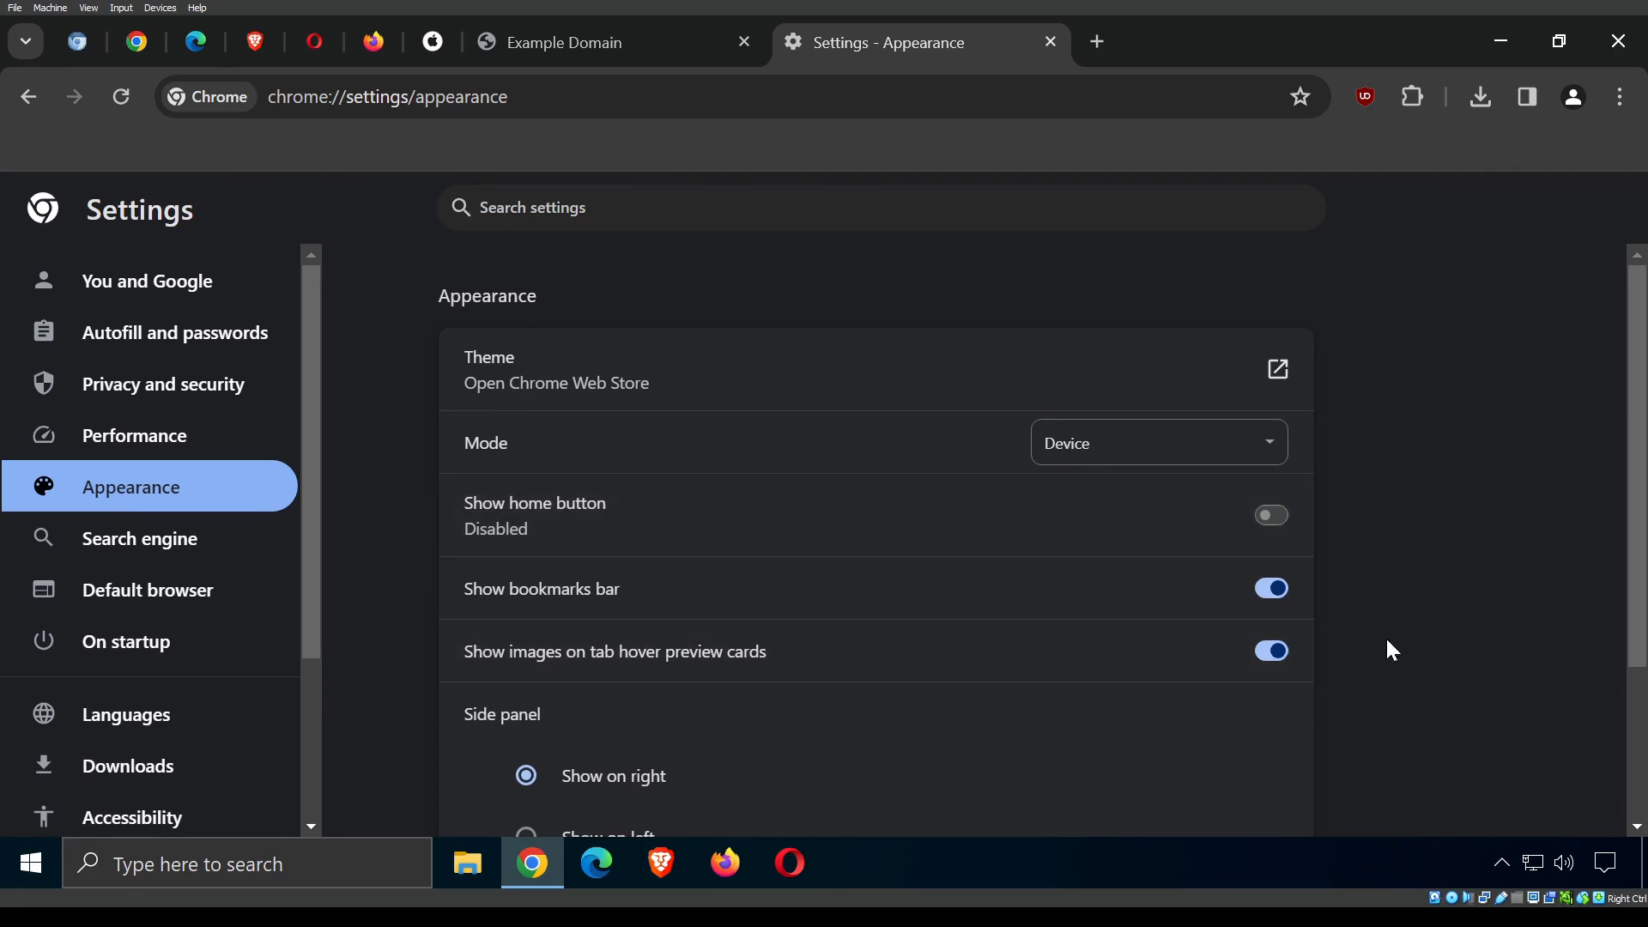
{"action": "left_click", "coordinate": [1272, 589]}
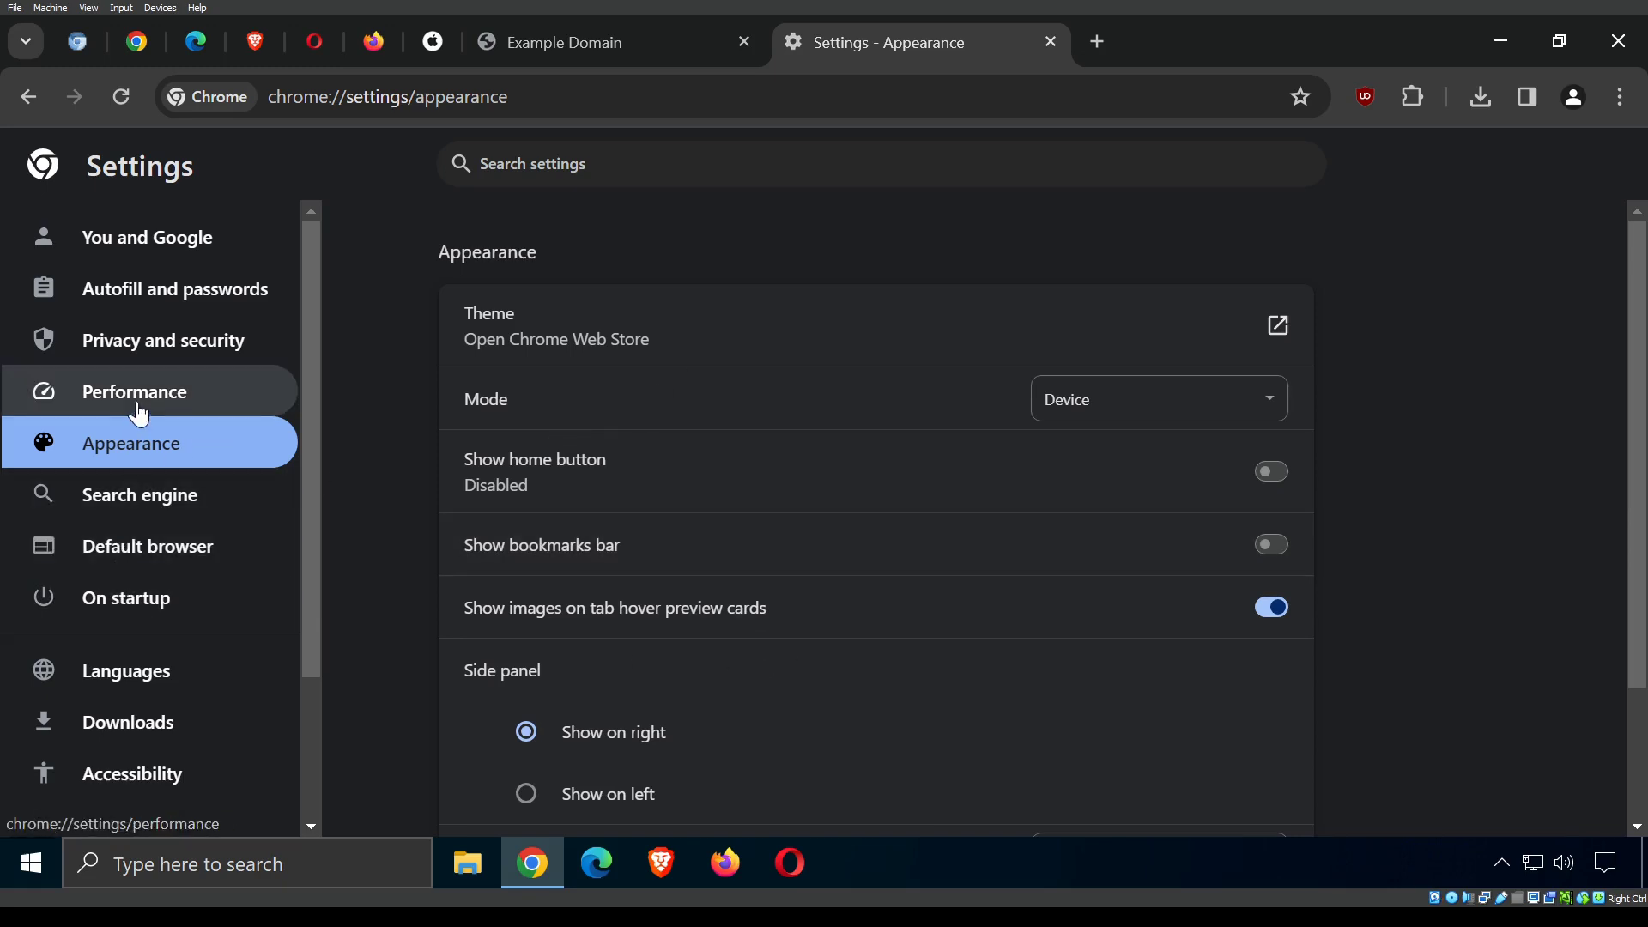
Review the Autofill and passwords settings and the Privacy and security settings.
{"action": "left_click", "coordinate": [114, 302]}
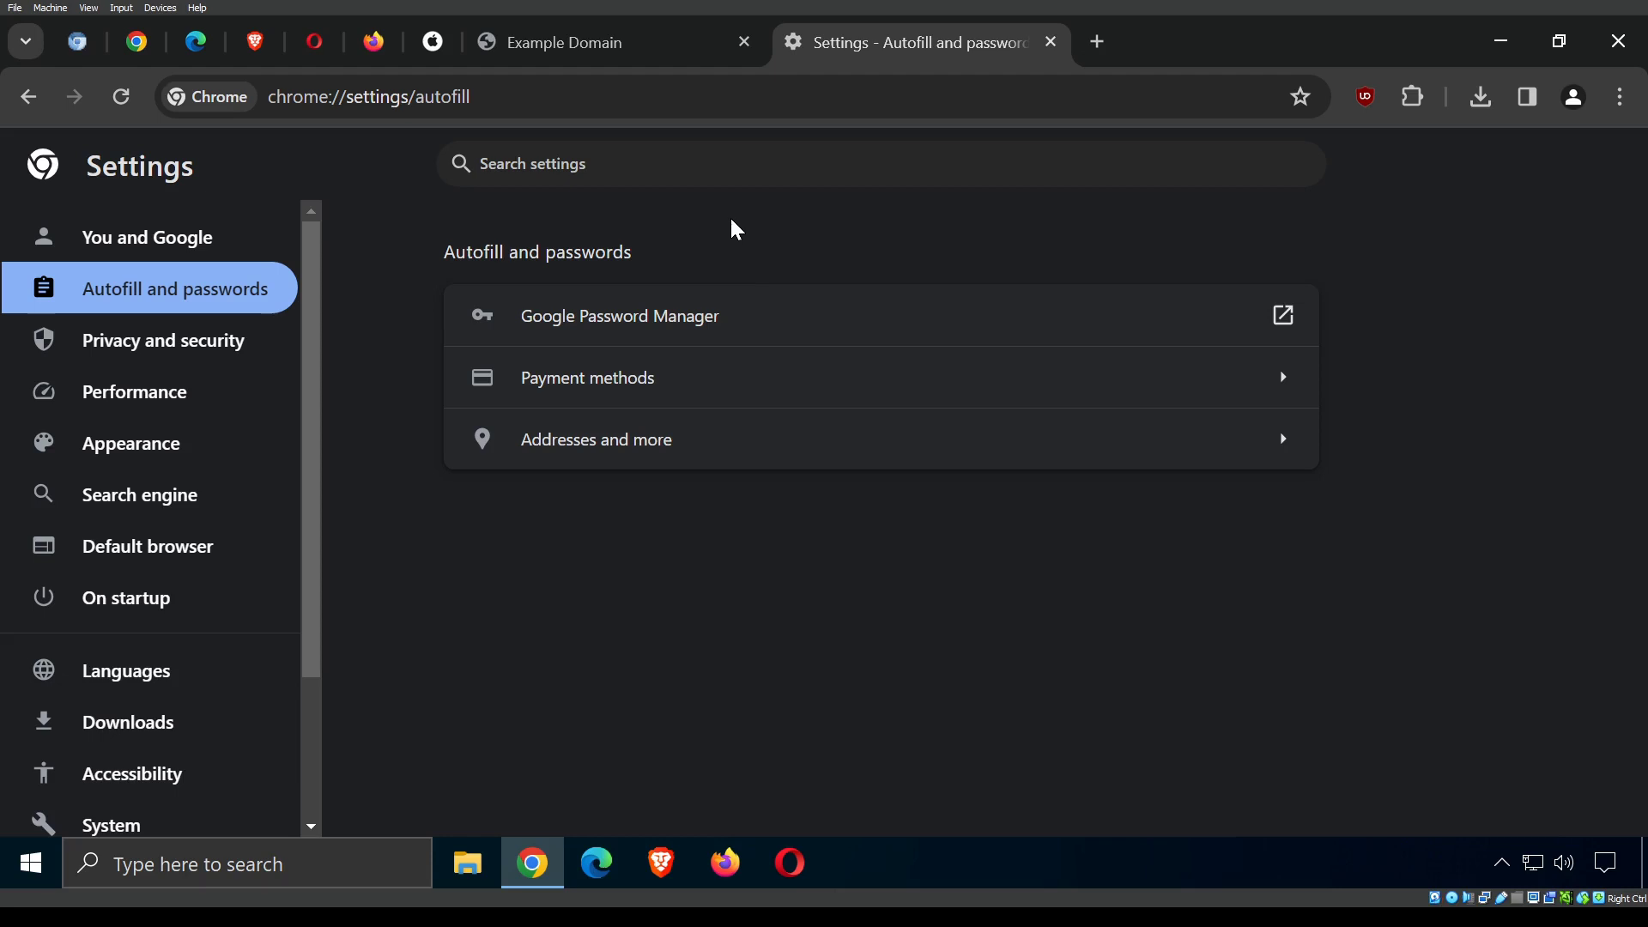
{"action": "left_click", "coordinate": [147, 353]}
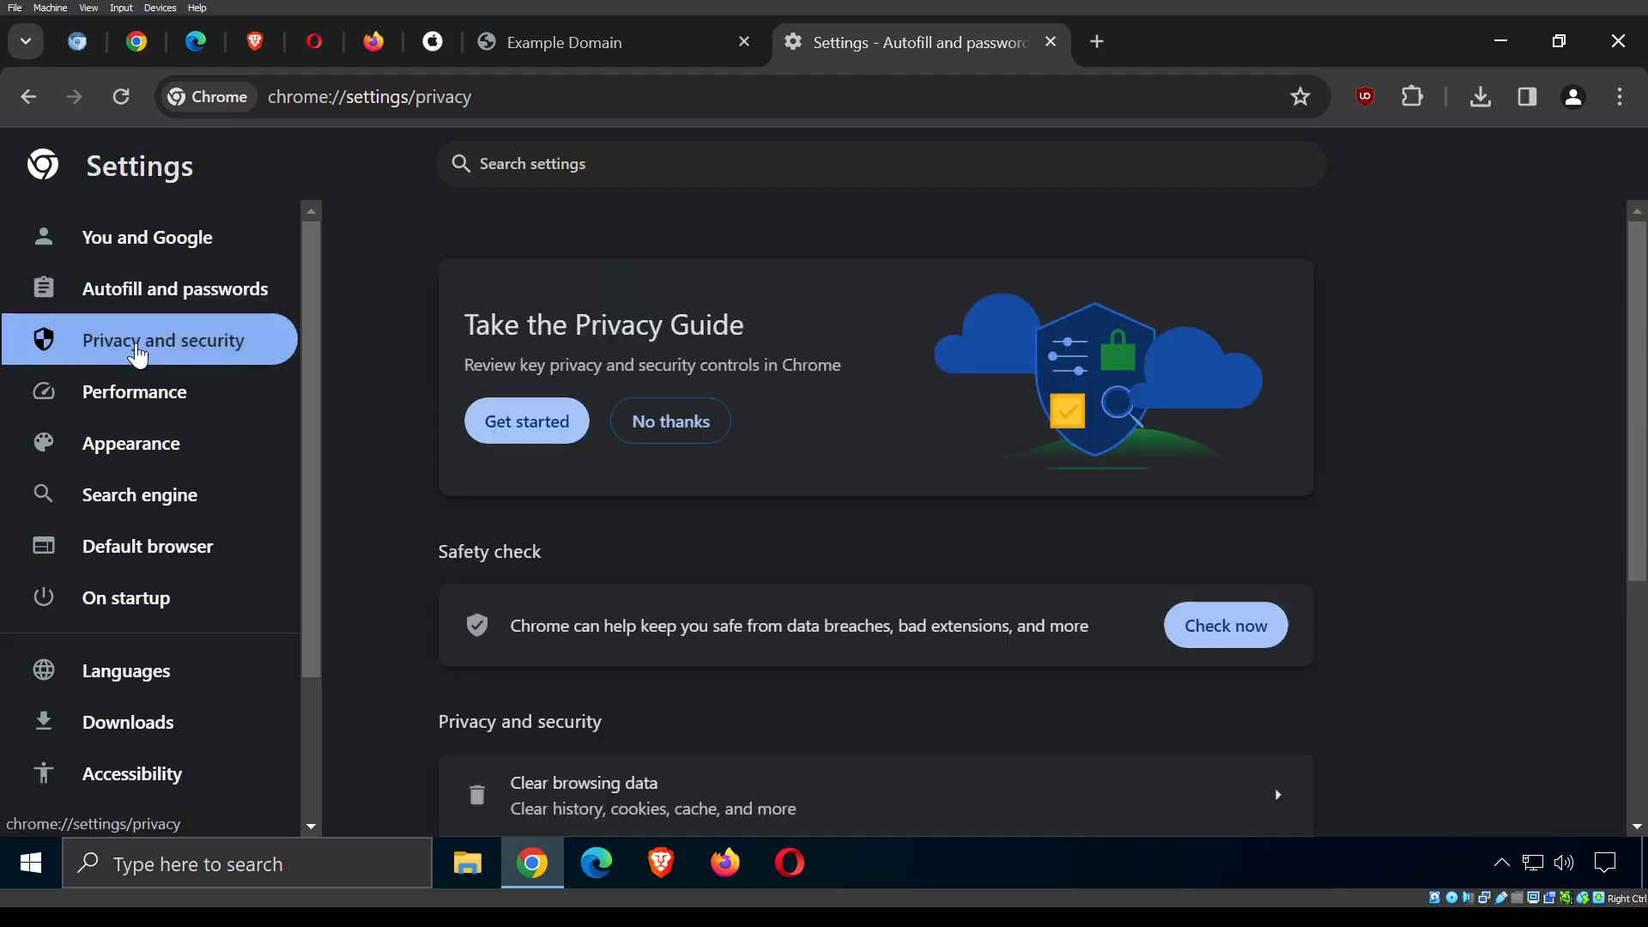
{"action": "scroll", "coordinate": [375, 371], "scroll_direction": "down", "scroll_amount": 2}
{"action": "scroll", "coordinate": [371, 362], "scroll_direction": "down", "scroll_amount": 1}
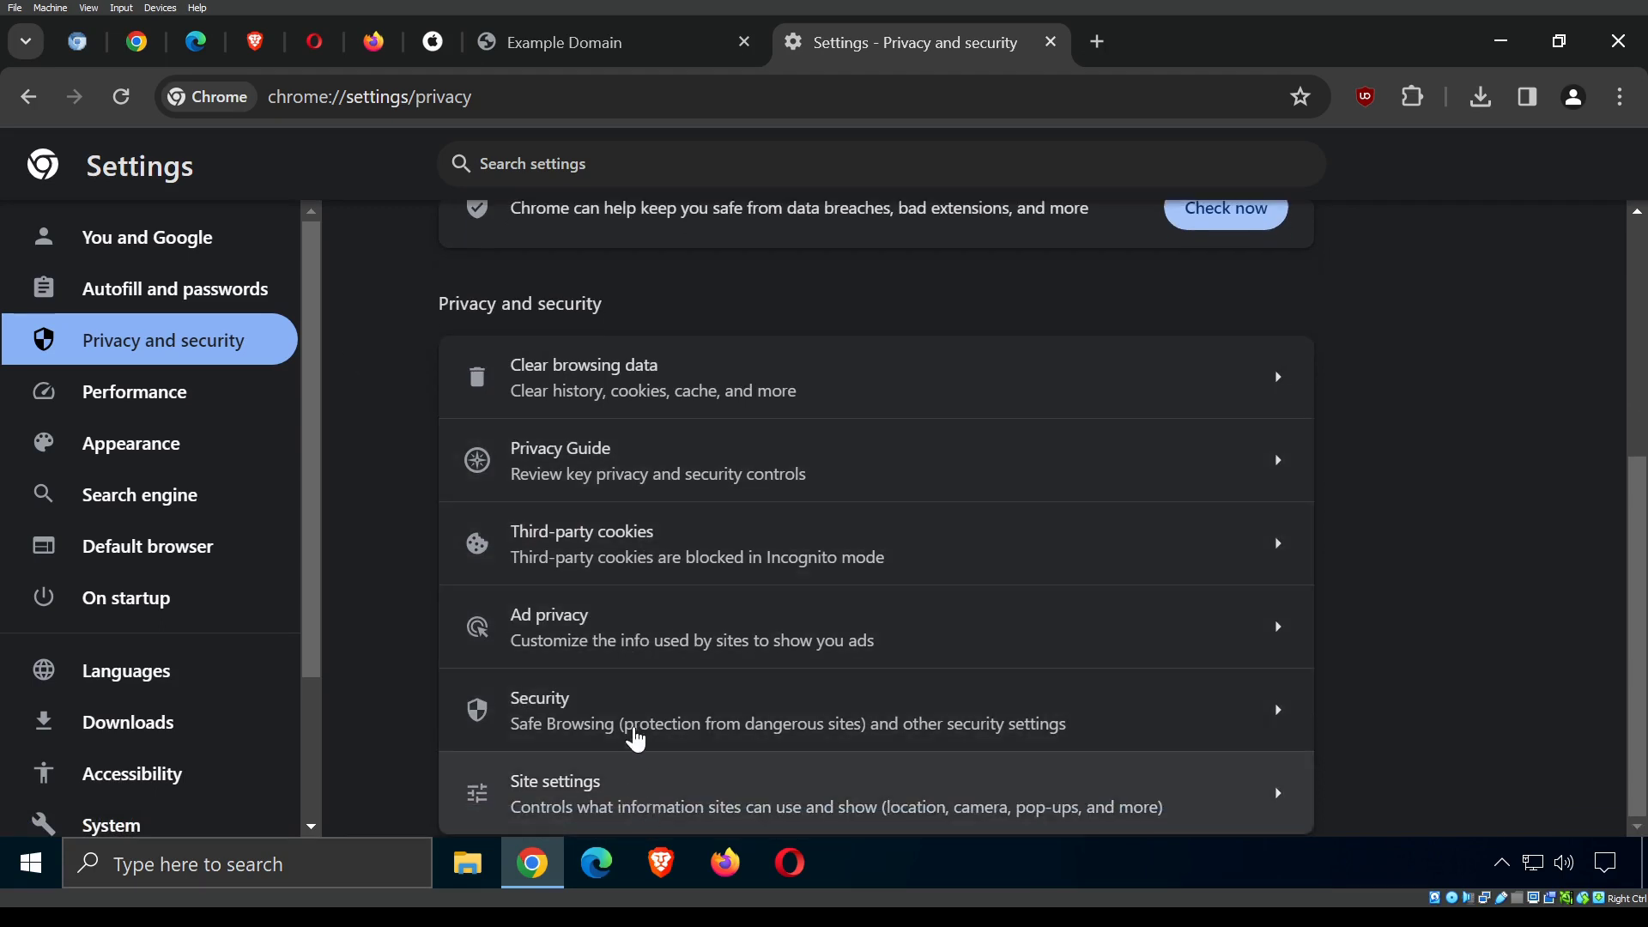
Clear the last hour's browsing history, download history, cookies and site data, and cached images and files using the advanced clearing options.
{"action": "left_click", "coordinate": [974, 394]}
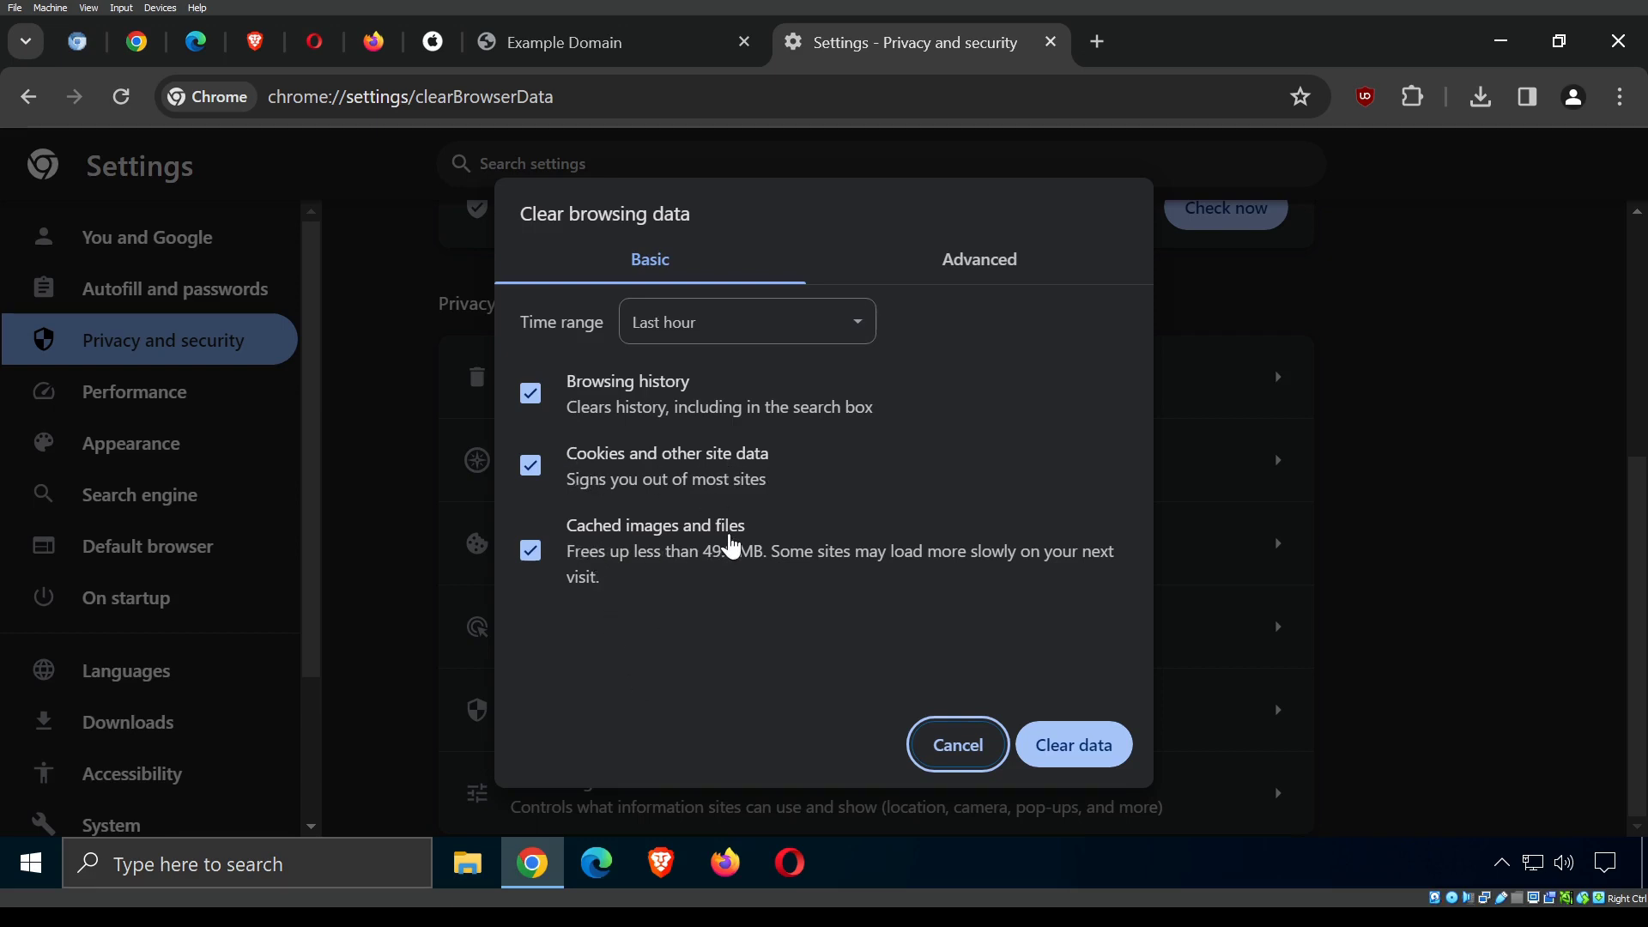
{"action": "left_click", "coordinate": [850, 322]}
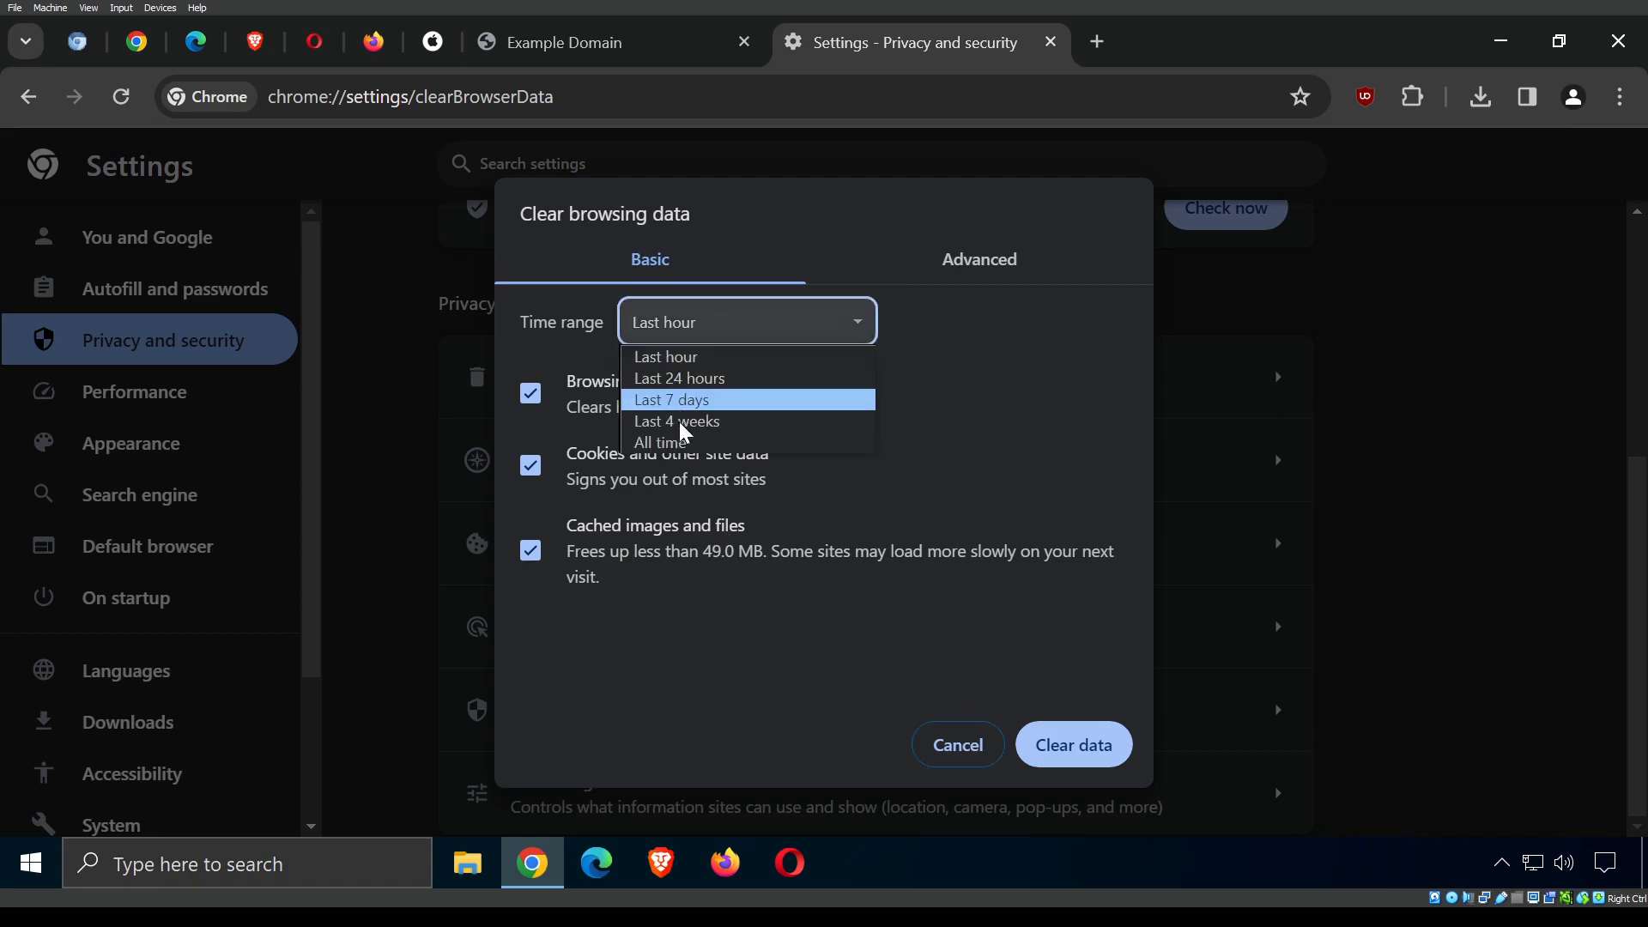
{"action": "left_click", "coordinate": [964, 265]}
{"action": "left_click", "coordinate": [964, 265]}
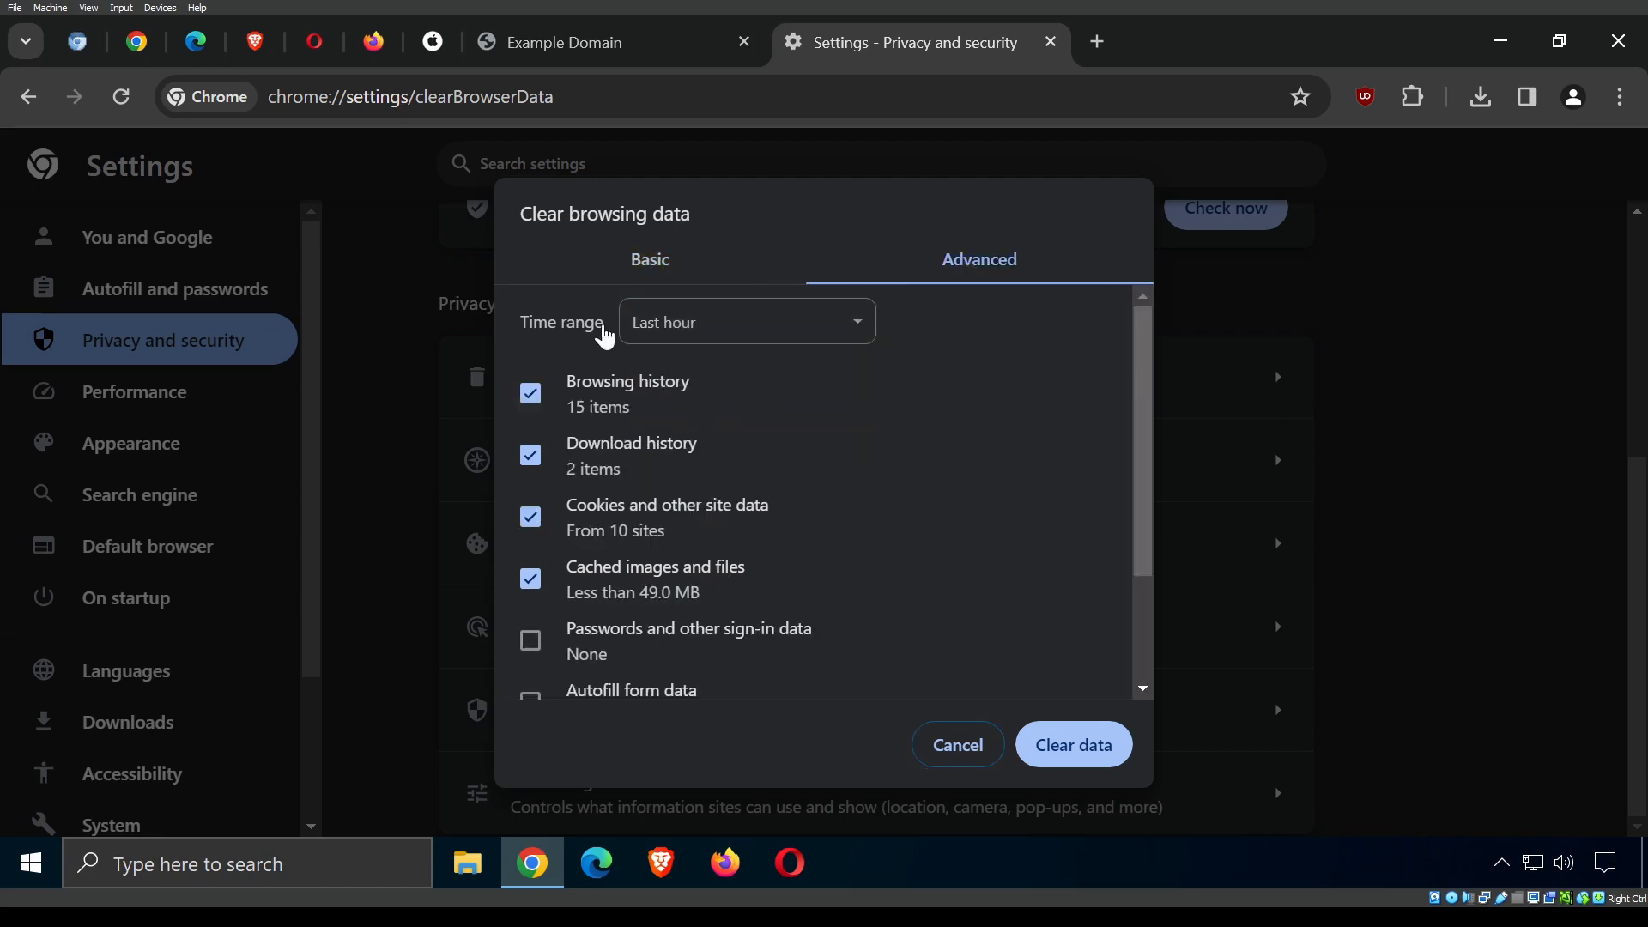
{"action": "scroll", "coordinate": [569, 316], "scroll_direction": "down", "scroll_amount": 3}
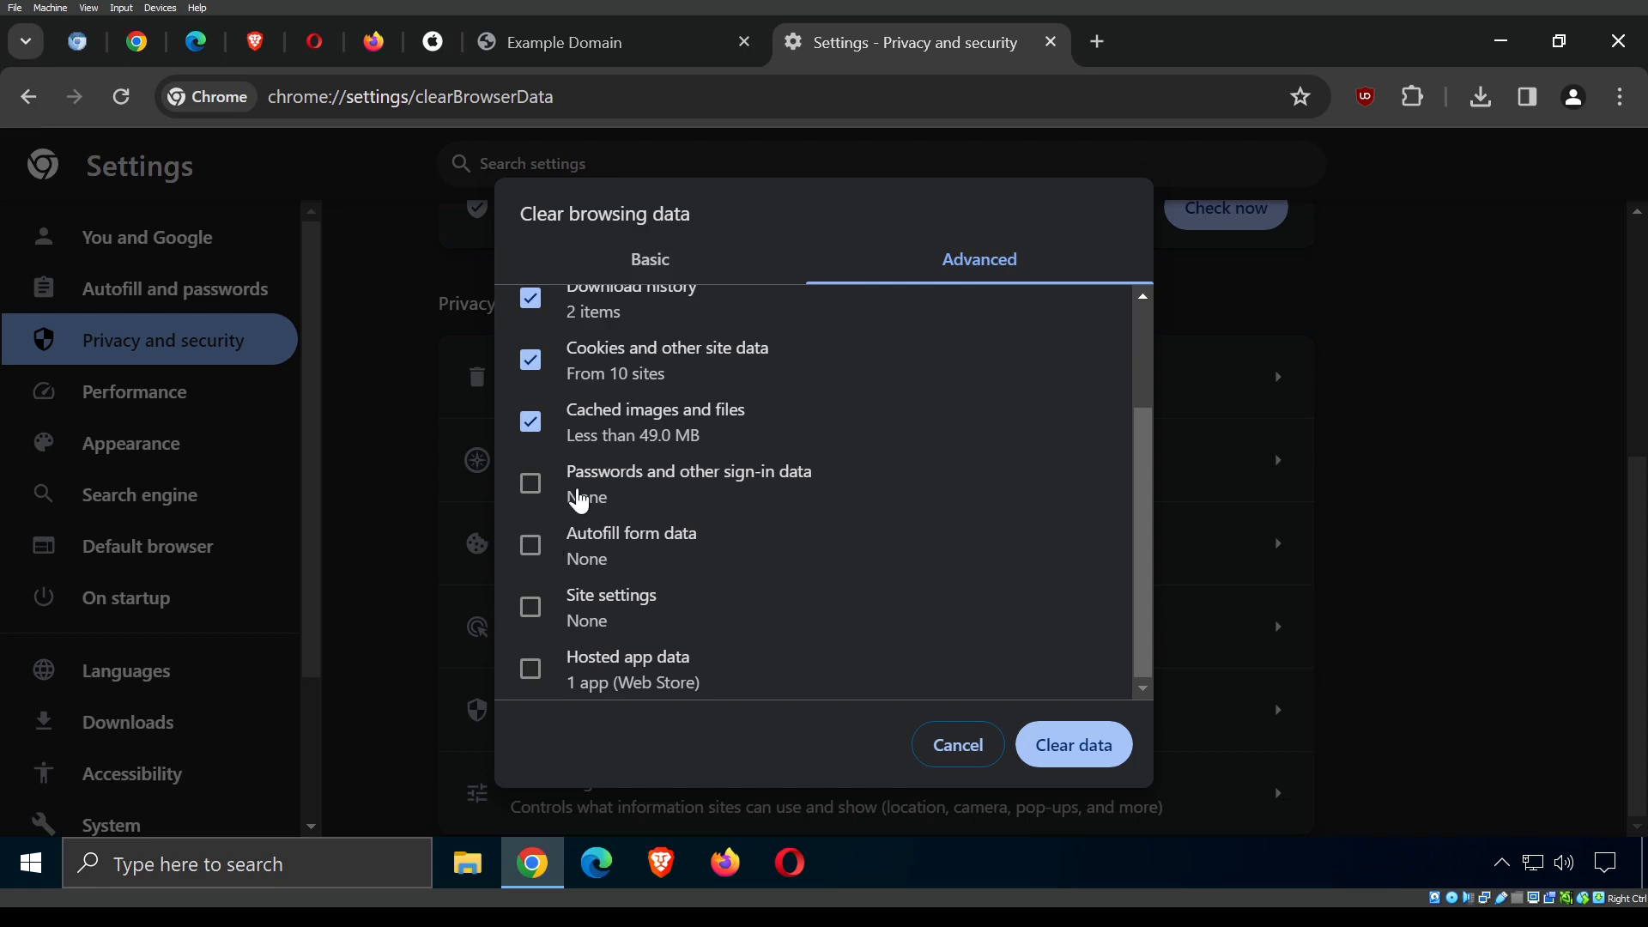
{"action": "scroll", "coordinate": [573, 503], "scroll_direction": "up", "scroll_amount": 1}
{"action": "scroll", "coordinate": [541, 519], "scroll_direction": "down", "scroll_amount": 1}
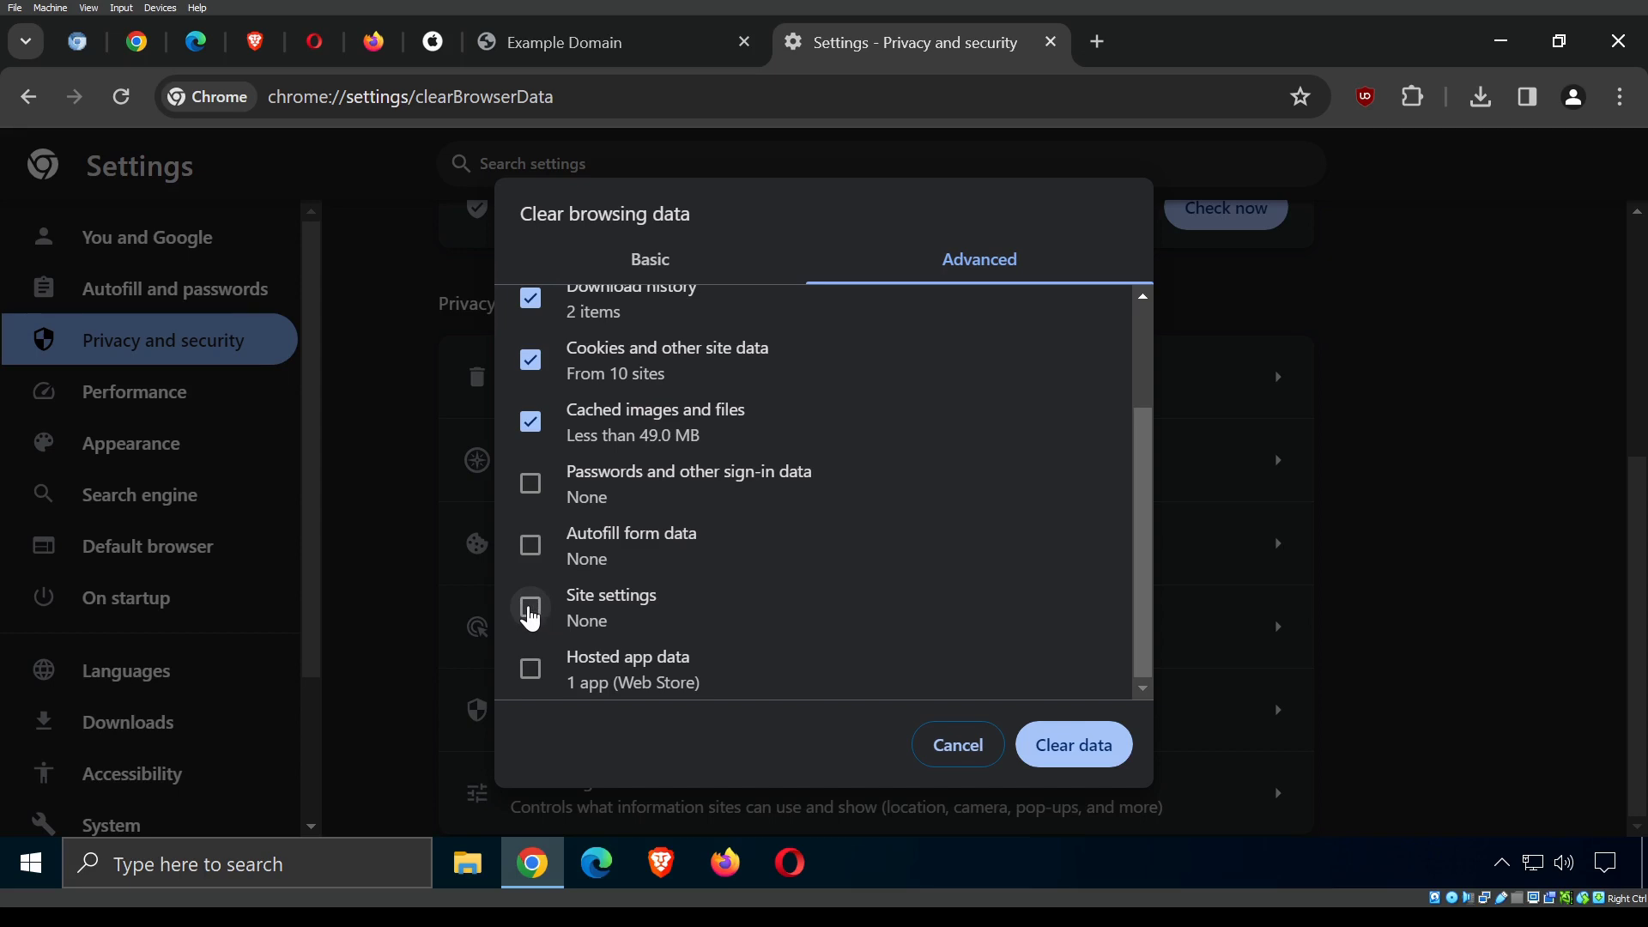
{"action": "scroll", "coordinate": [590, 605], "scroll_direction": "up", "scroll_amount": 2}
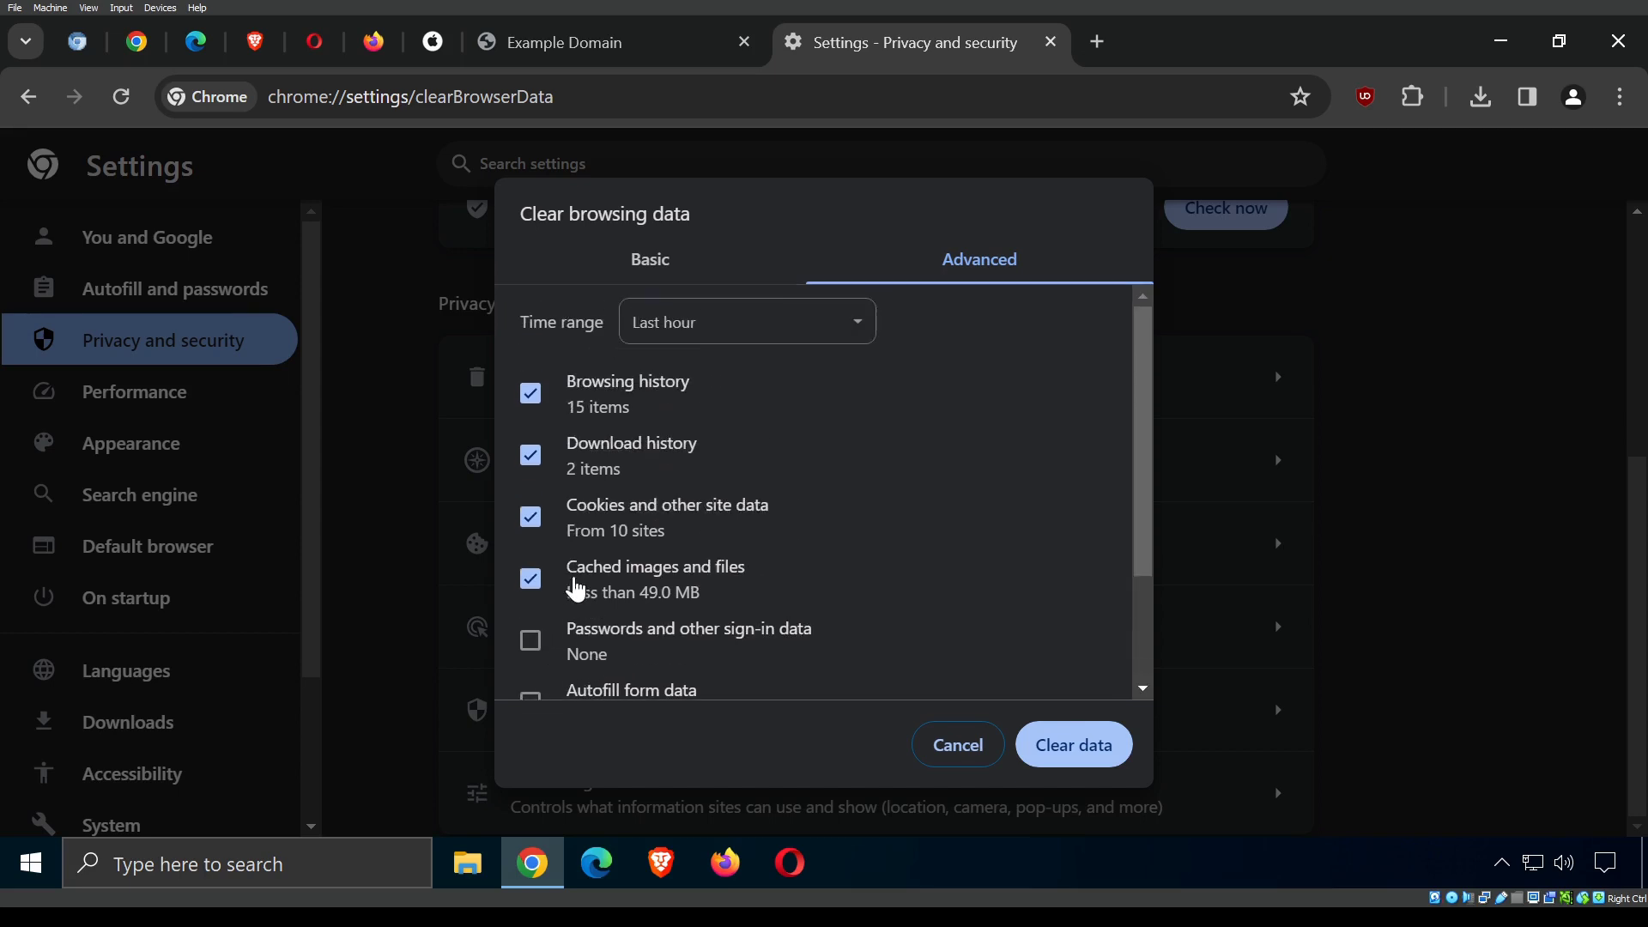
{"action": "left_click", "coordinate": [1054, 746]}
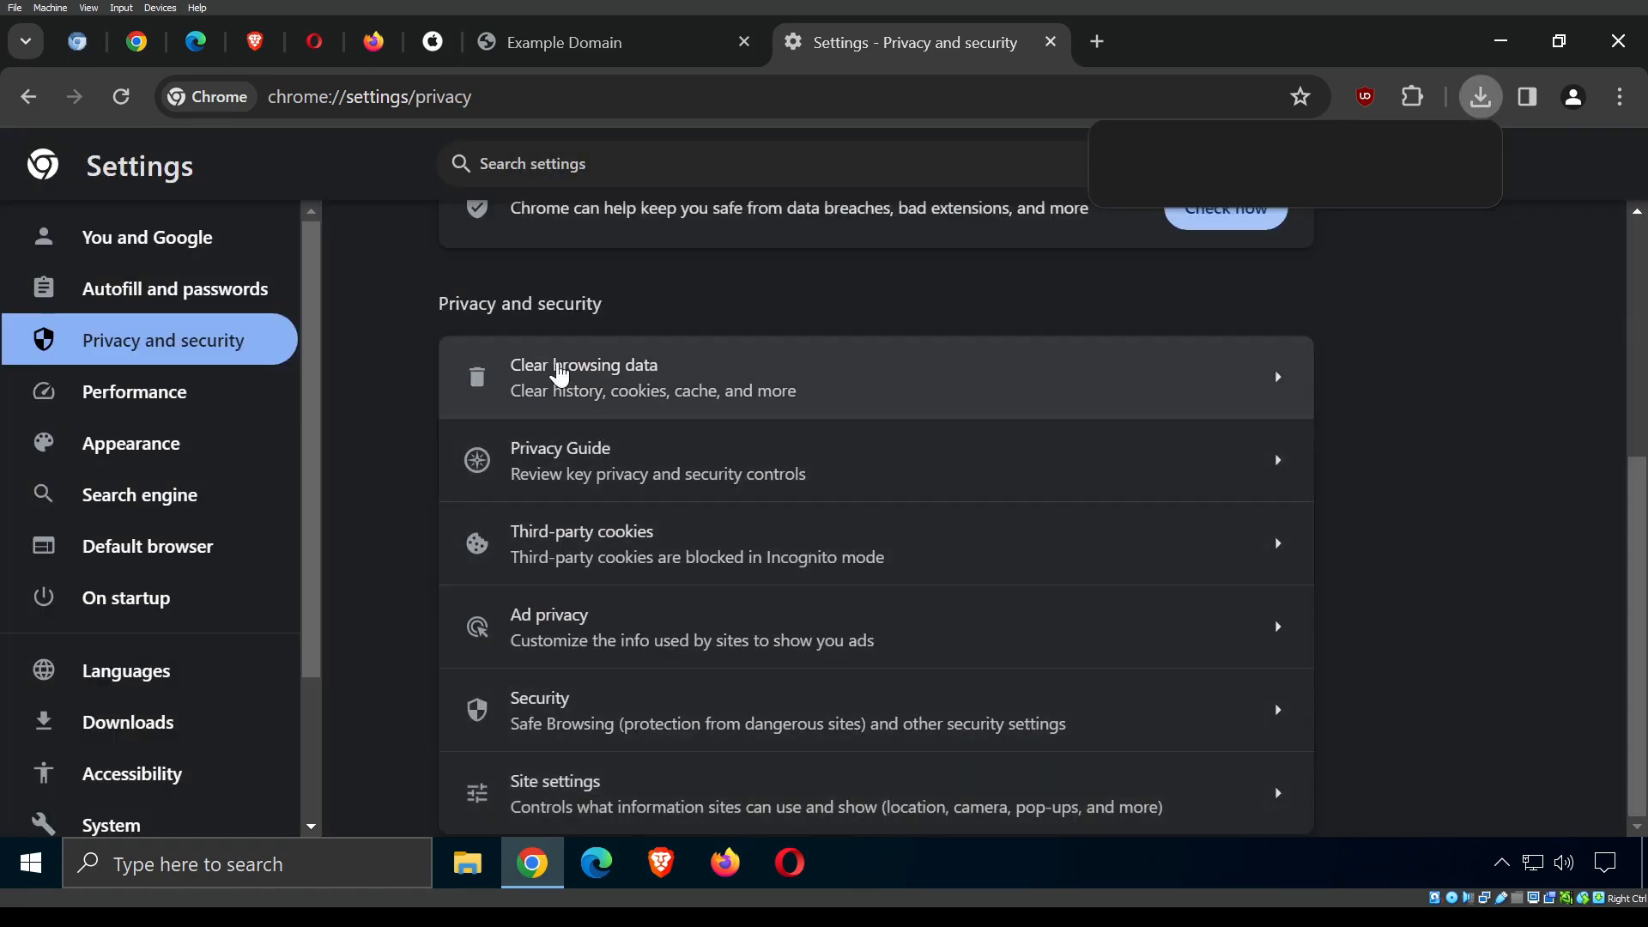
Examine the third-party cookies settings, including the default behavior, Do Not Track and customized behavior options.
{"action": "left_click", "coordinate": [554, 545]}
{"action": "scroll", "coordinate": [615, 455], "scroll_direction": "down", "scroll_amount": 4}
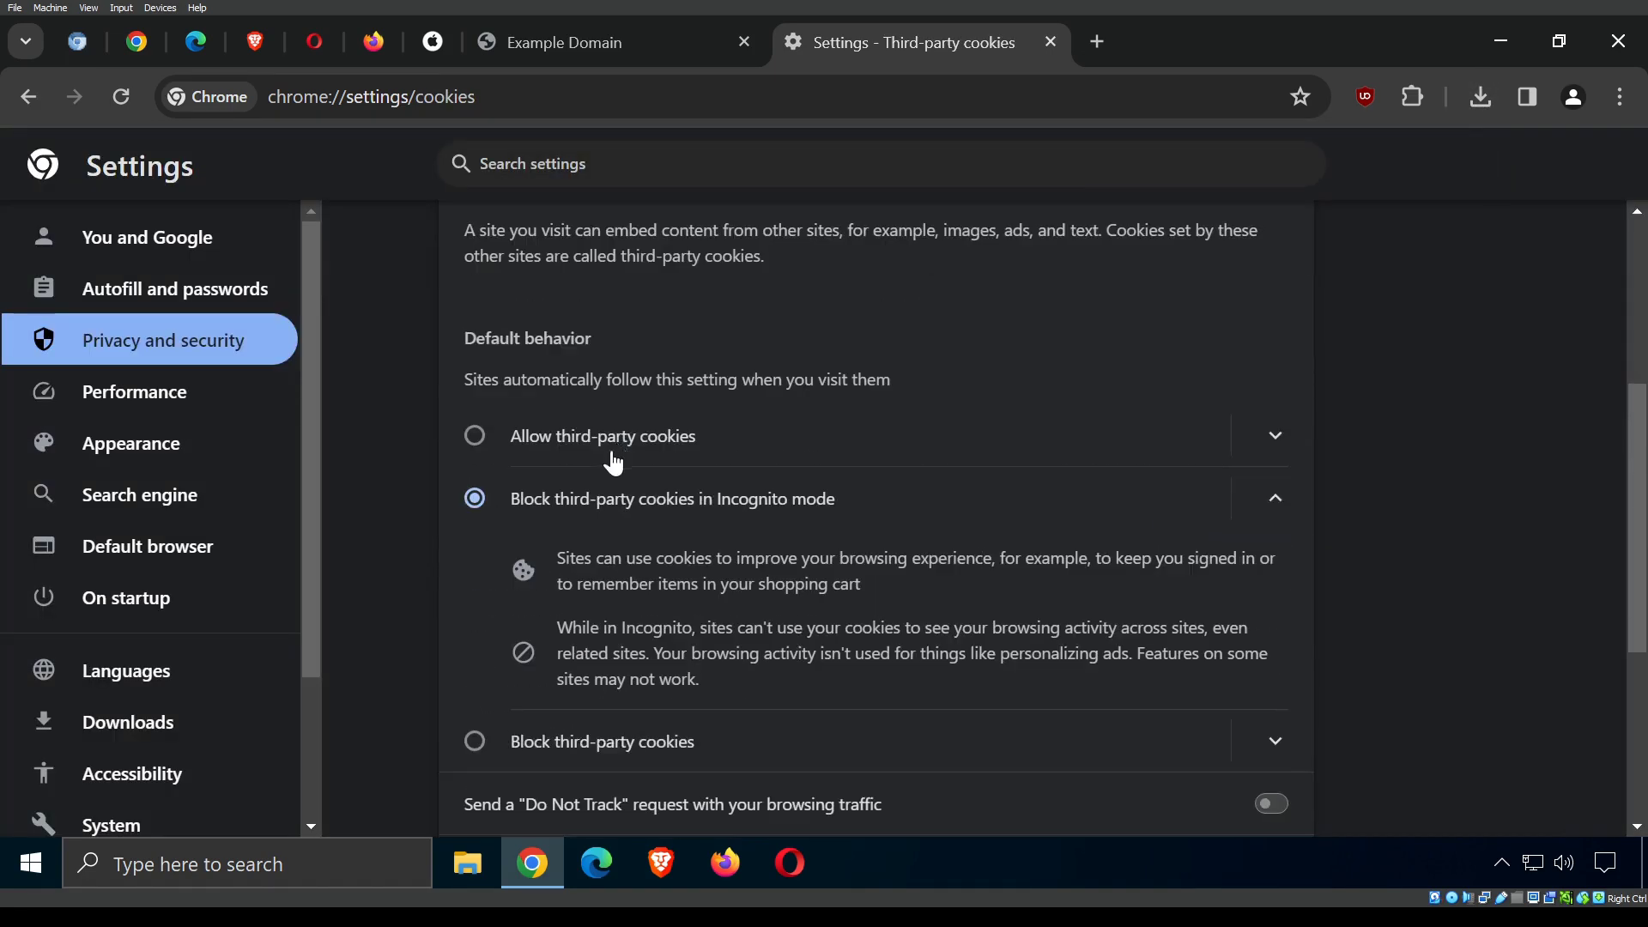
{"action": "scroll", "coordinate": [687, 461], "scroll_direction": "down", "scroll_amount": 4}
{"action": "scroll", "coordinate": [711, 442], "scroll_direction": "up", "scroll_amount": 1}
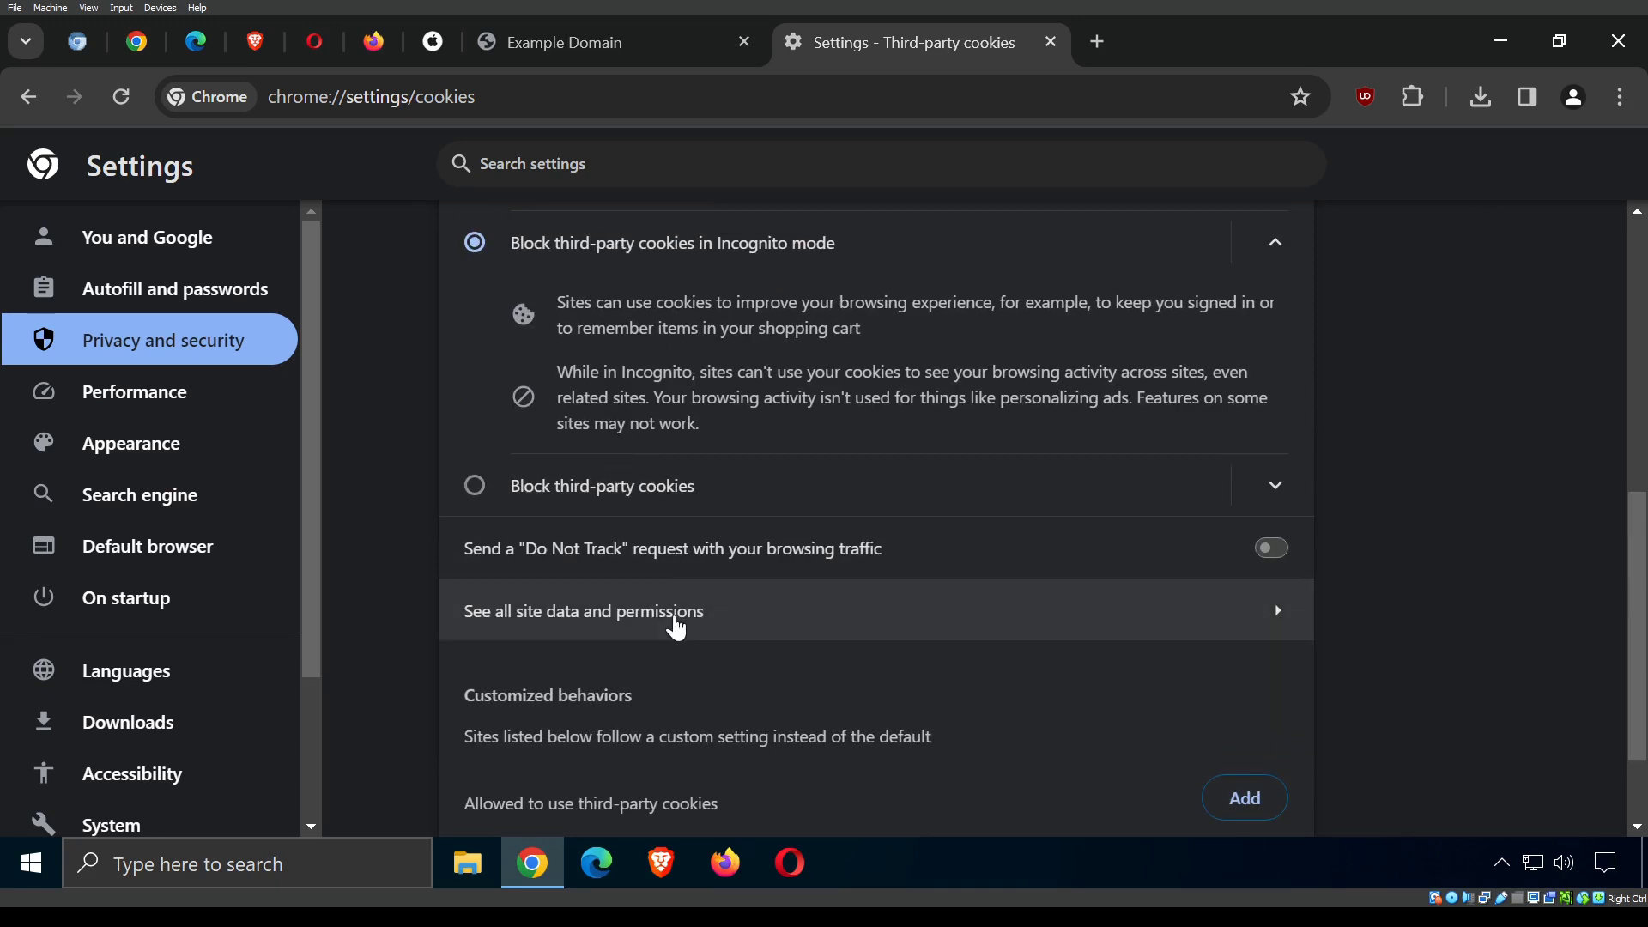
{"action": "scroll", "coordinate": [676, 629], "scroll_direction": "down", "scroll_amount": 1}
{"action": "scroll", "coordinate": [669, 607], "scroll_direction": "up", "scroll_amount": 2}
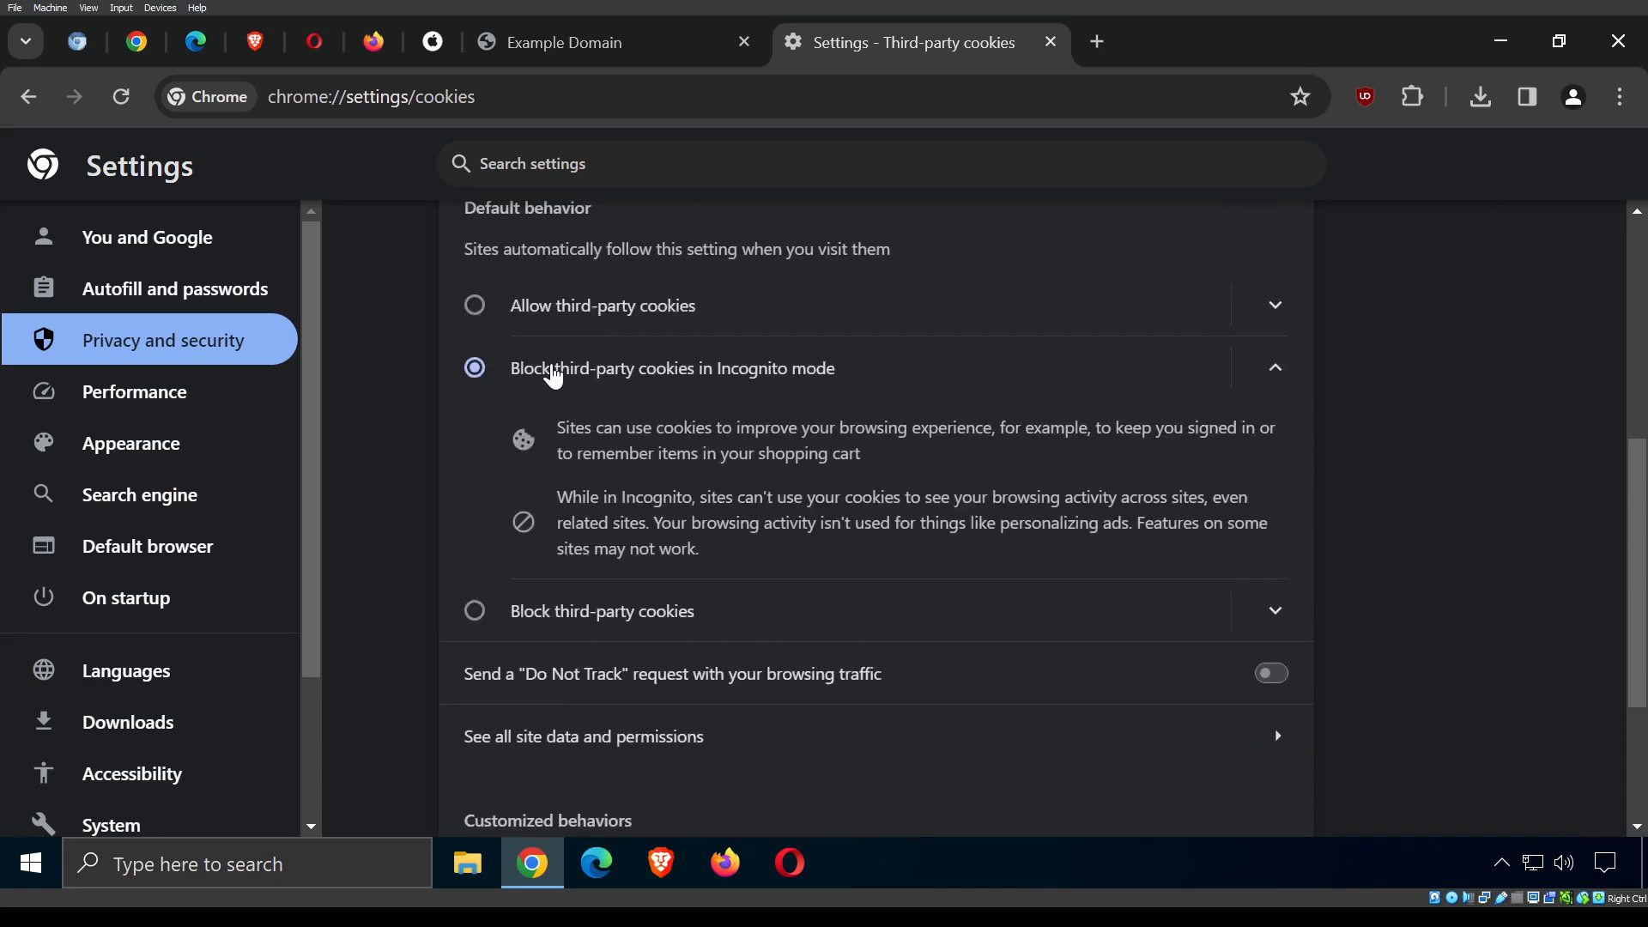
{"action": "scroll", "coordinate": [579, 430], "scroll_direction": "up", "scroll_amount": 1}
{"action": "scroll", "coordinate": [588, 442], "scroll_direction": "up", "scroll_amount": 4}
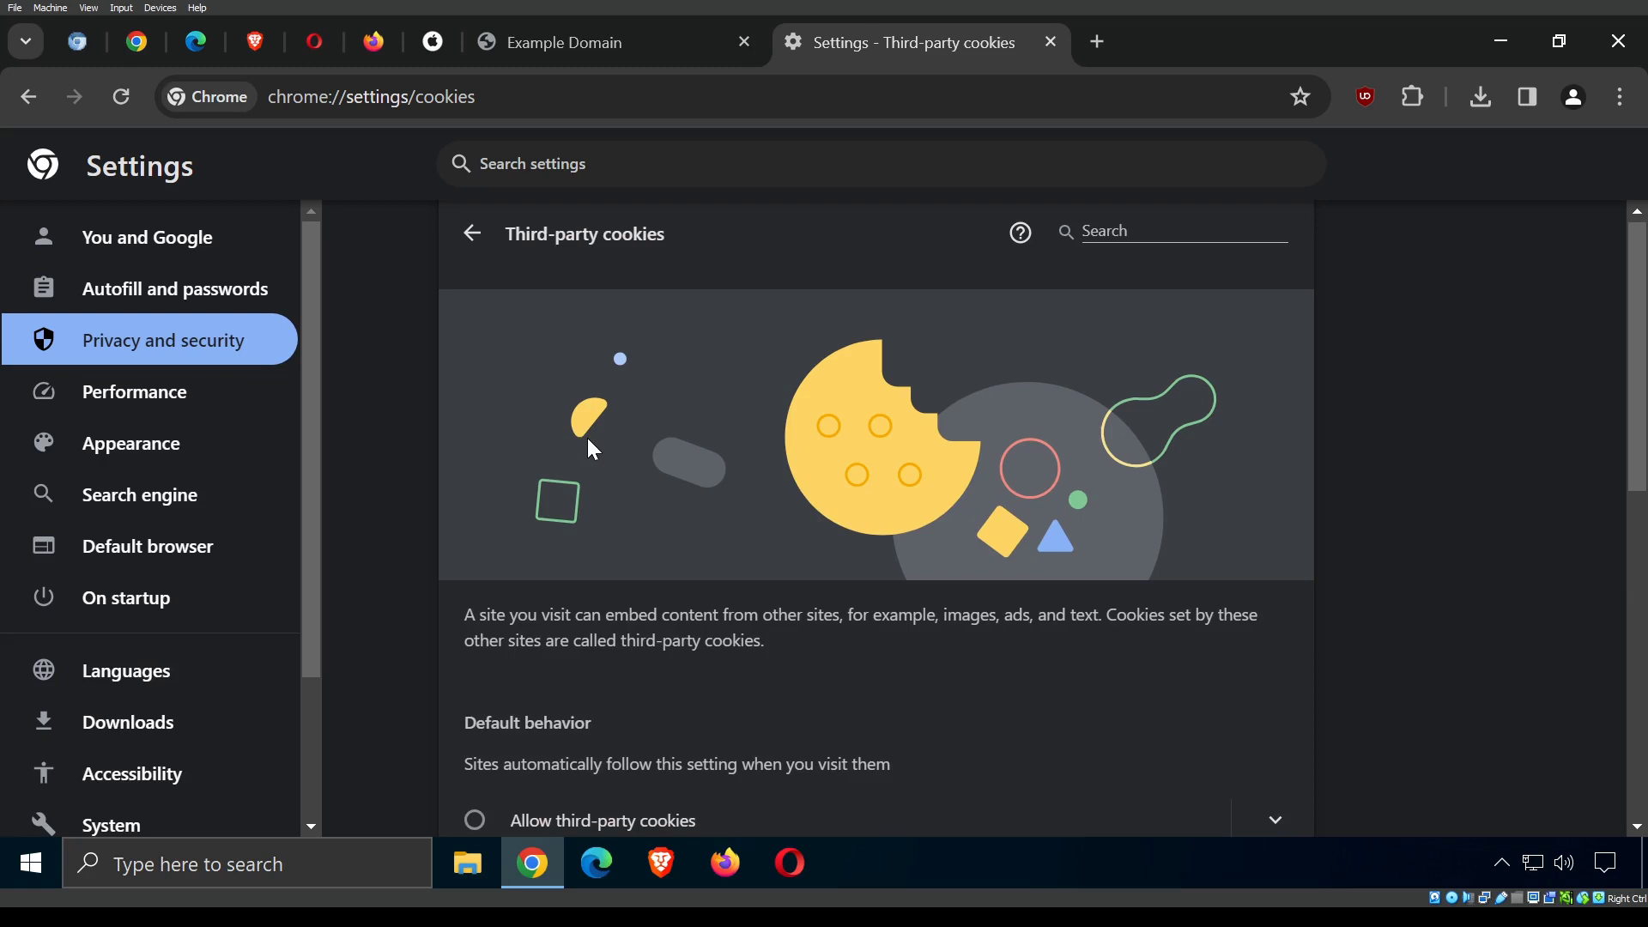
Return to the Privacy and security settings and review the advanced Clear browsing data options without clearing anything.
{"action": "left_click", "coordinate": [467, 243]}
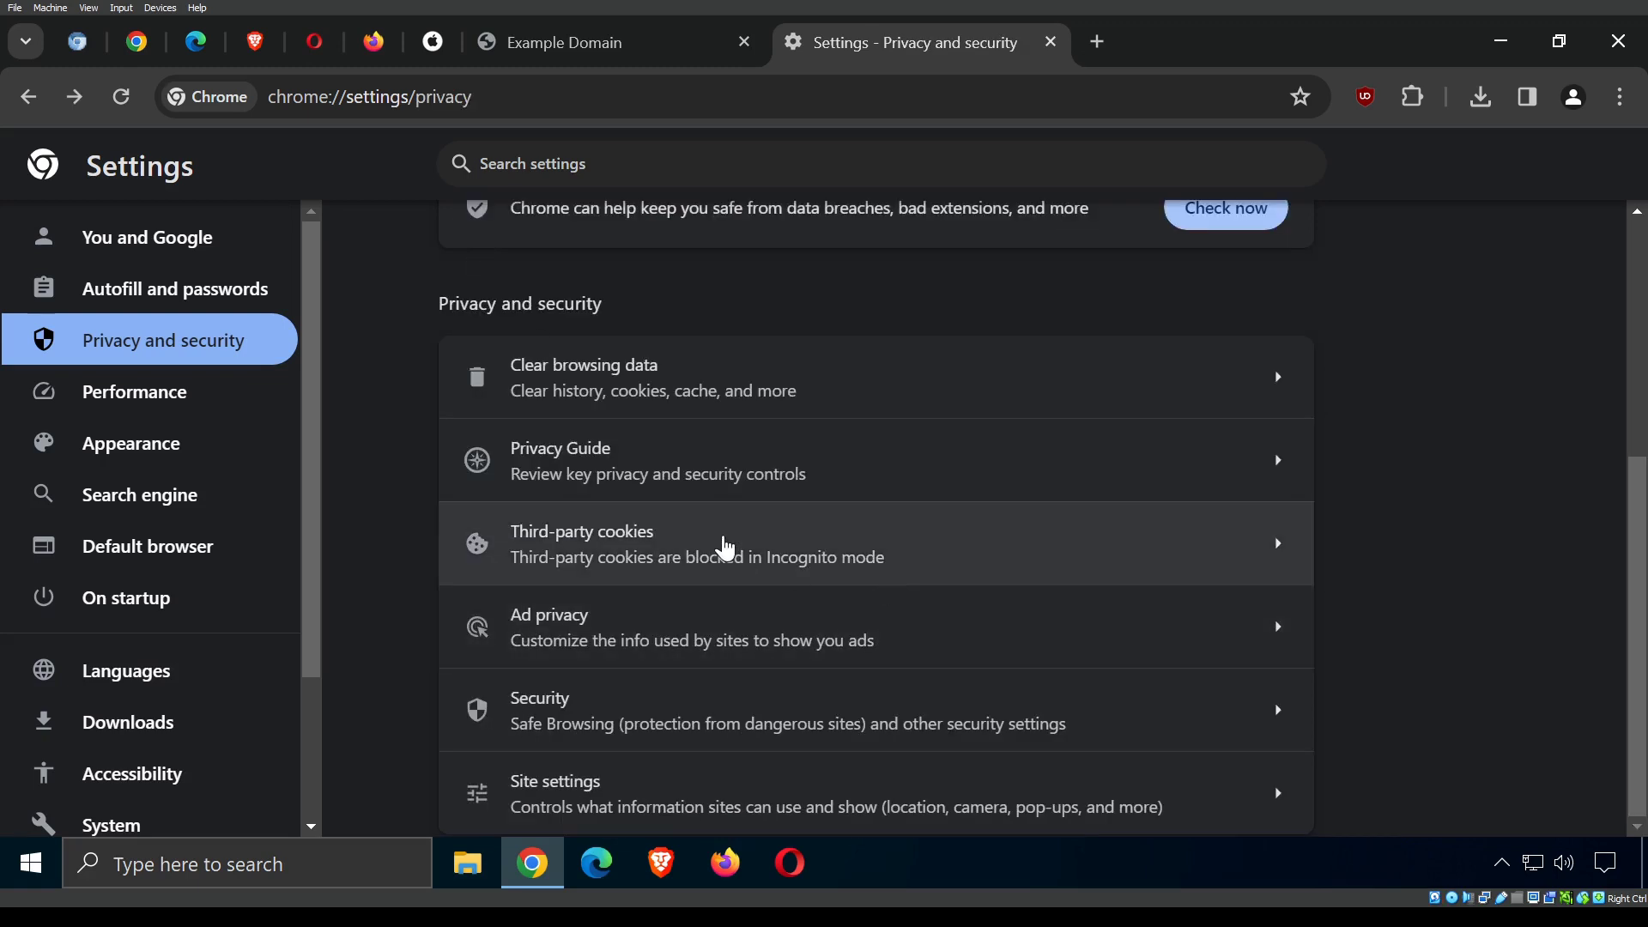
{"action": "left_click", "coordinate": [666, 395]}
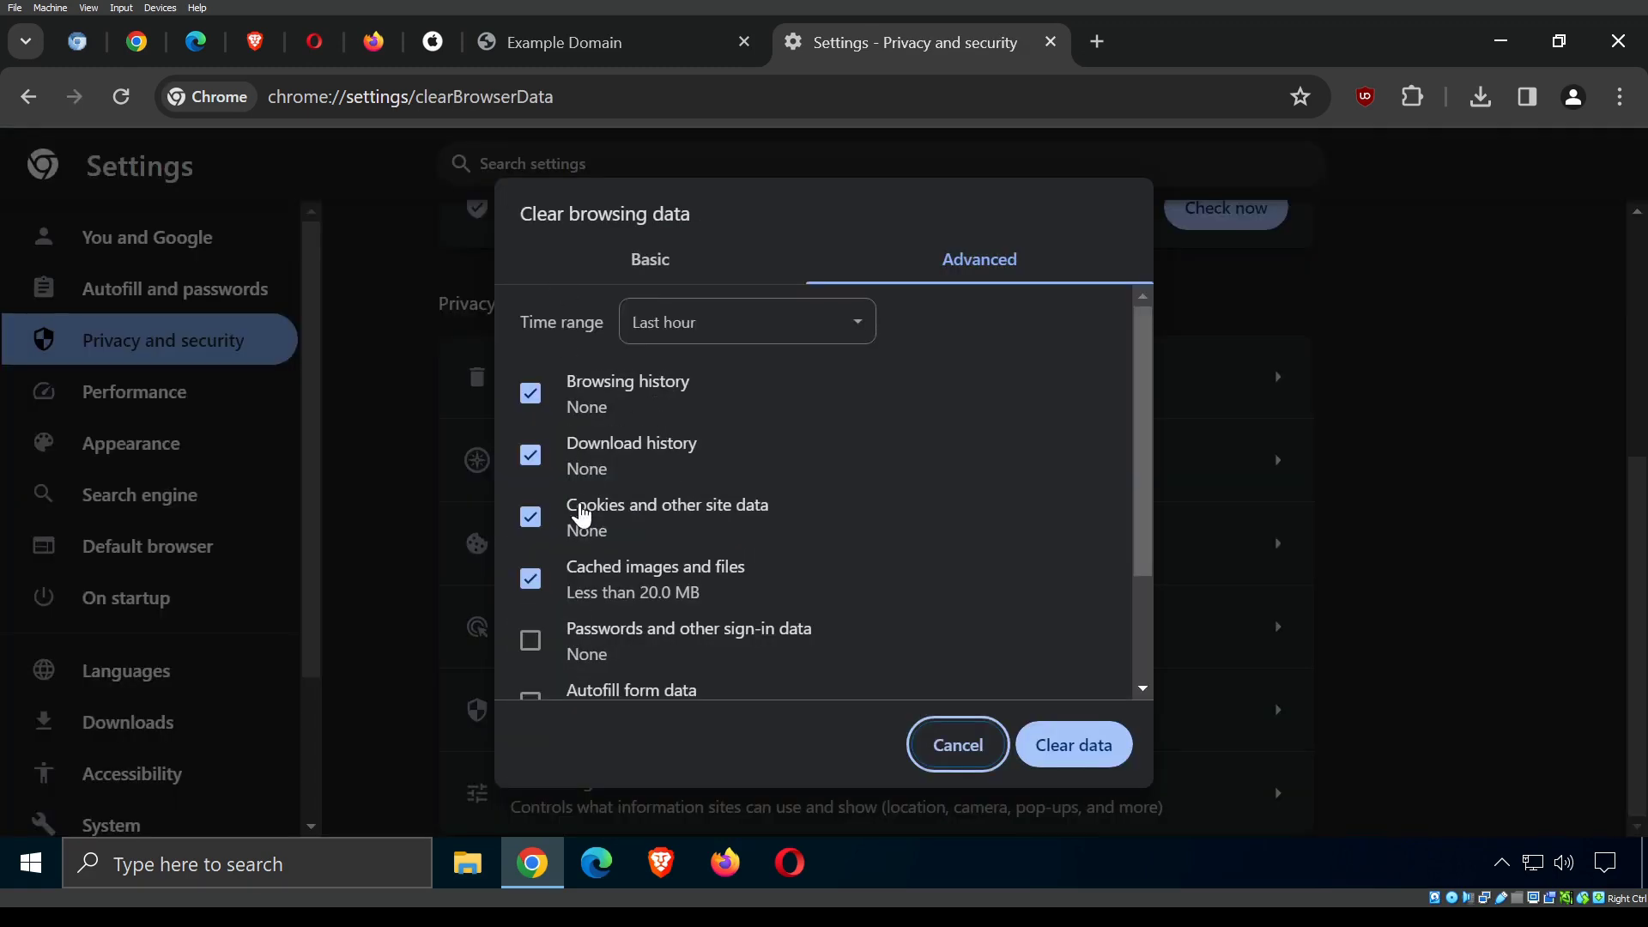
{"action": "scroll", "coordinate": [592, 524], "scroll_direction": "down", "scroll_amount": 2}
{"action": "scroll", "coordinate": [631, 583], "scroll_direction": "up", "scroll_amount": 2}
{"action": "left_click", "coordinate": [962, 752]}
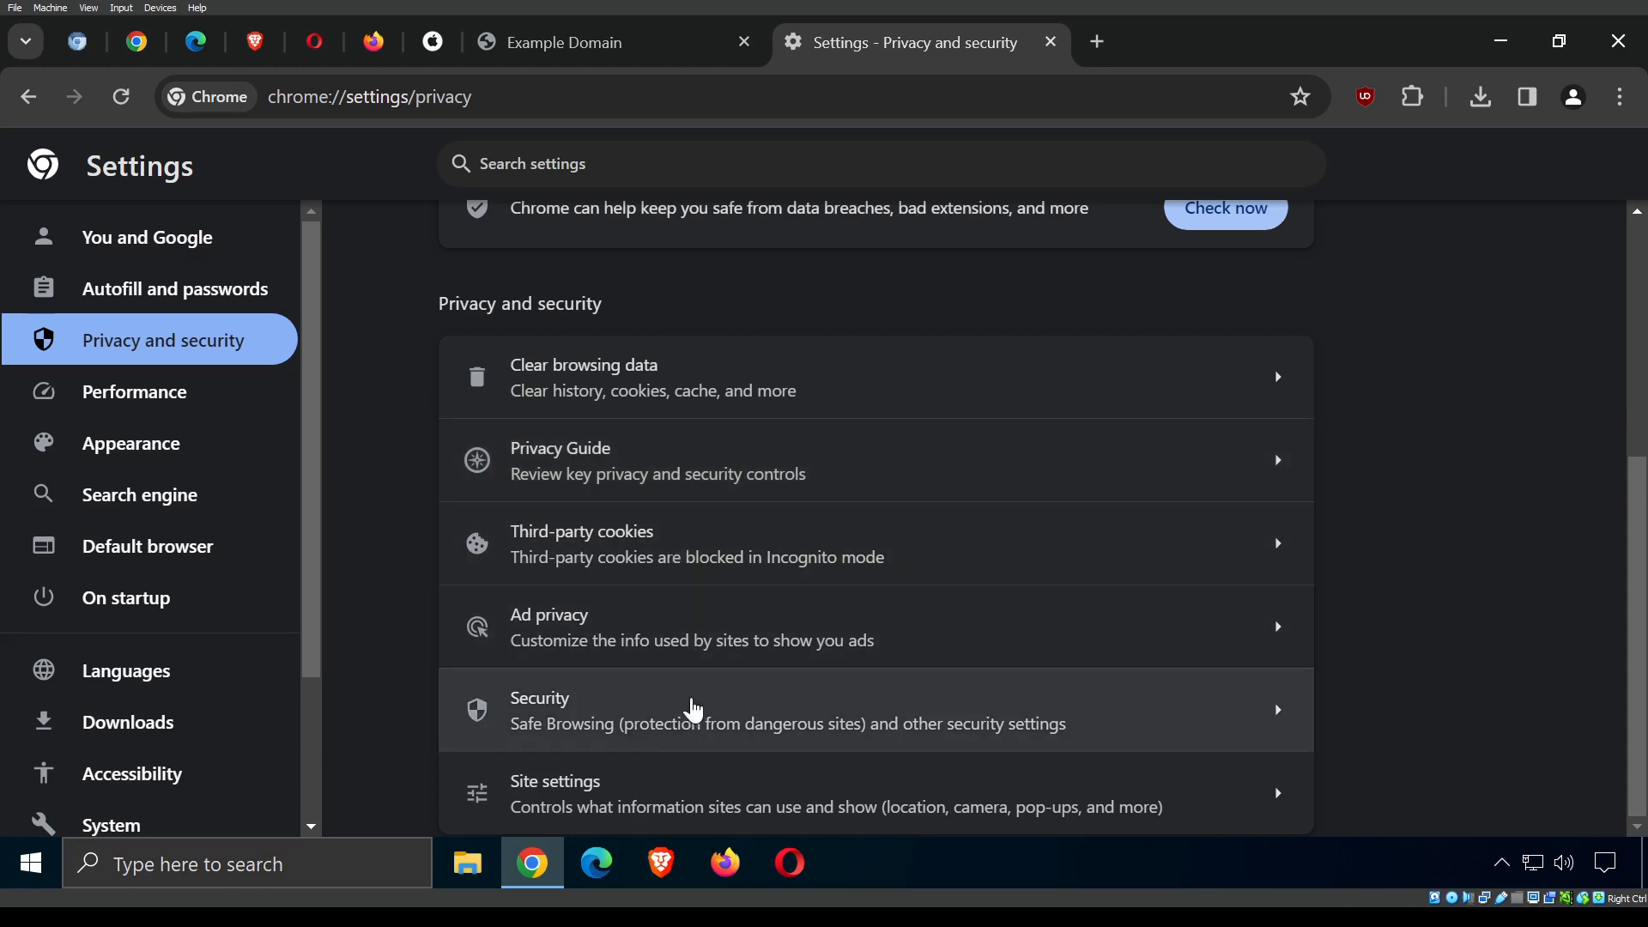
Review the Security settings, including Safe Browsing, secure connections, DNS and certificate options, and return to Privacy and security.
{"action": "left_click", "coordinate": [669, 730]}
{"action": "scroll", "coordinate": [678, 409], "scroll_direction": "down", "scroll_amount": 5}
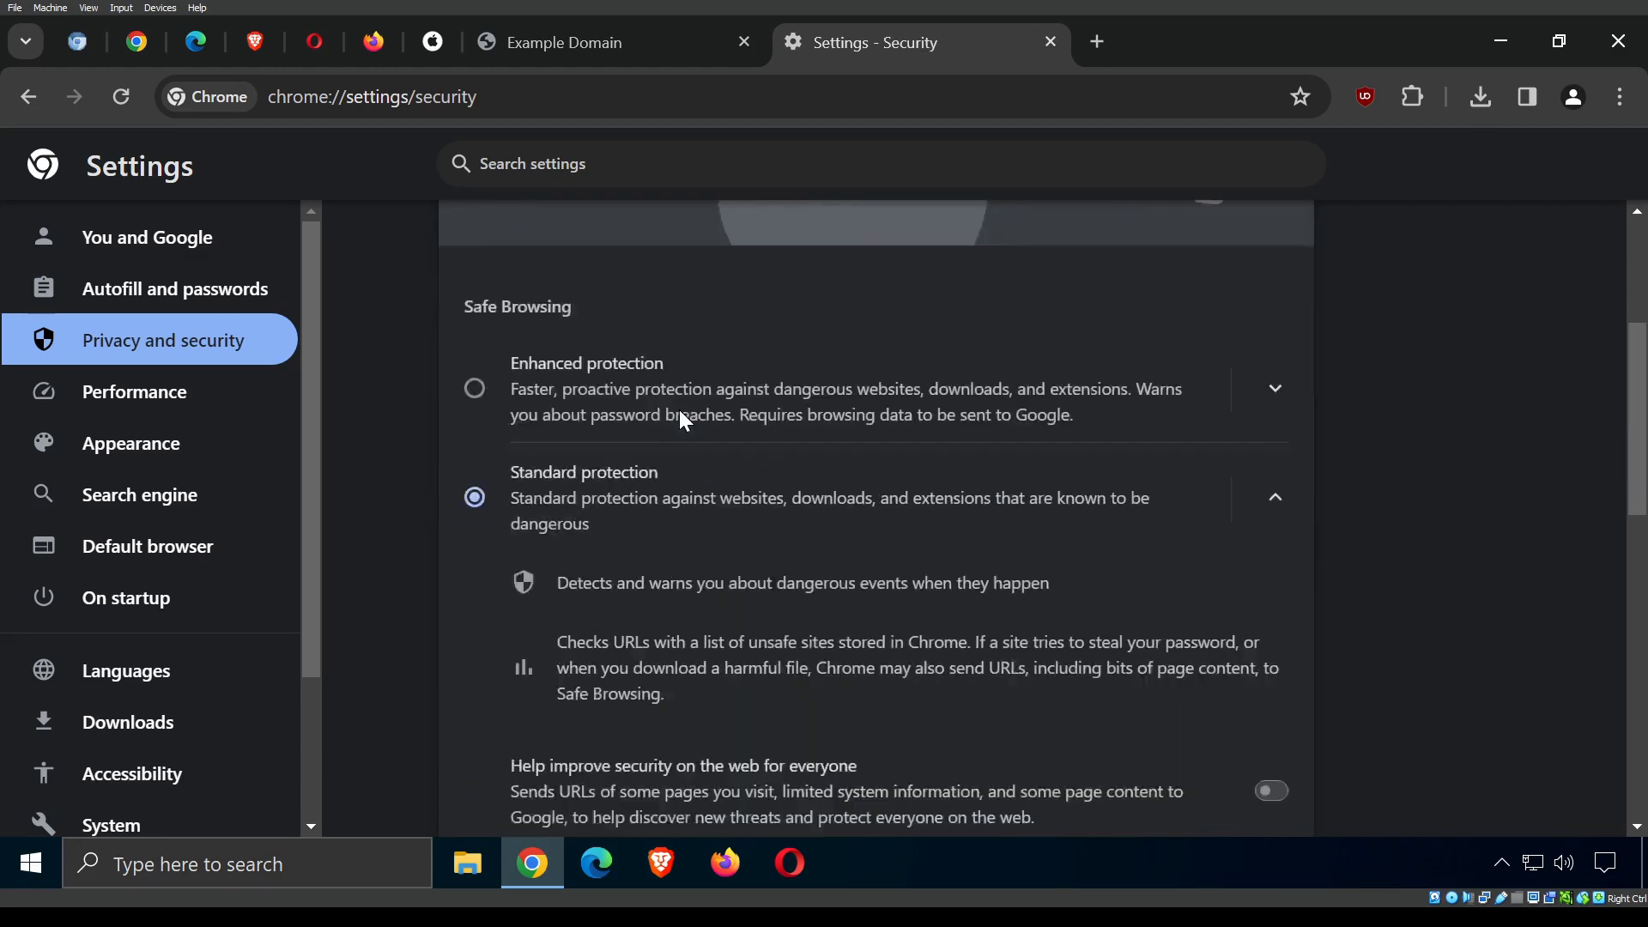
{"action": "scroll", "coordinate": [681, 420], "scroll_direction": "down", "scroll_amount": 8}
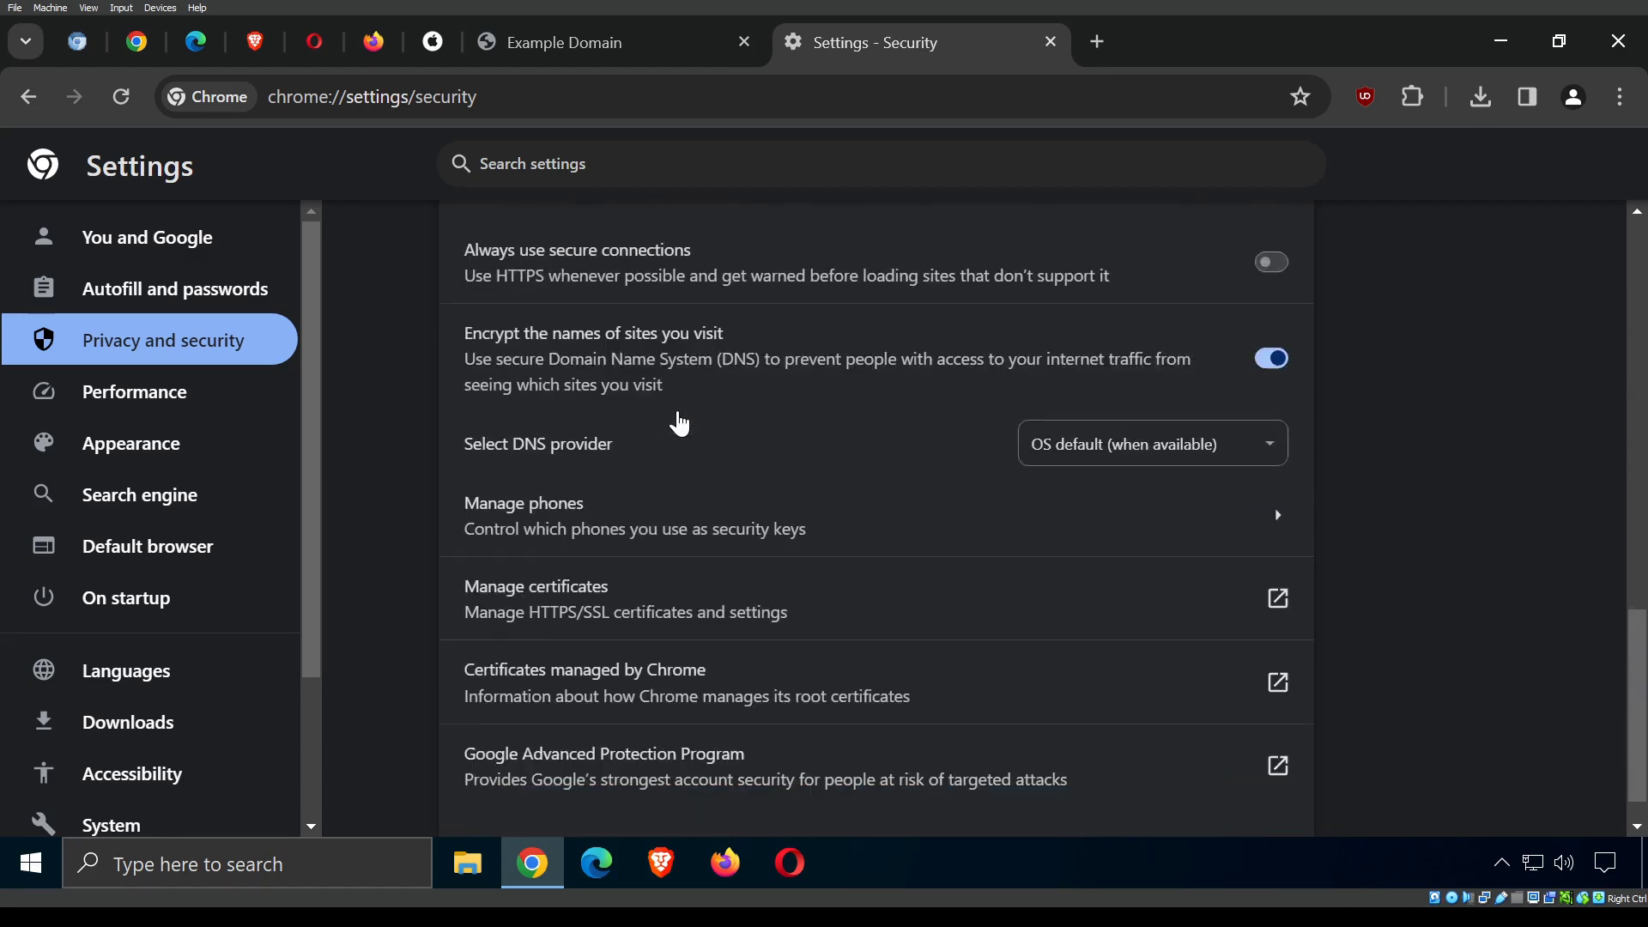
{"action": "scroll", "coordinate": [680, 423], "scroll_direction": "down", "scroll_amount": 1}
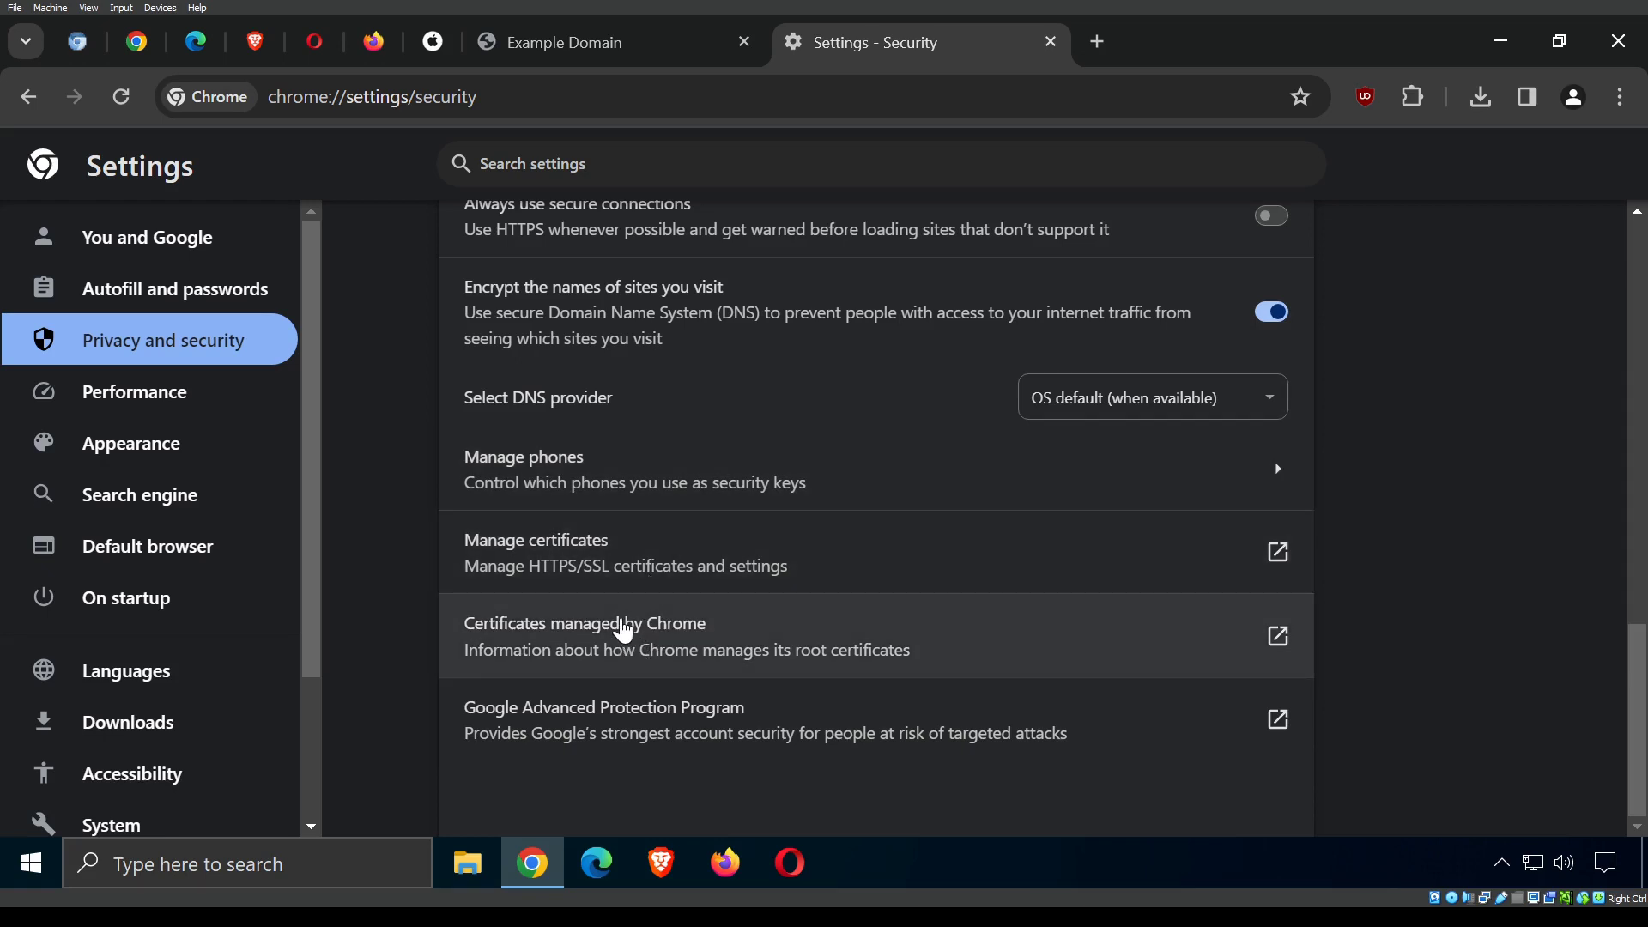
{"action": "scroll", "coordinate": [623, 630], "scroll_direction": "up", "scroll_amount": 10}
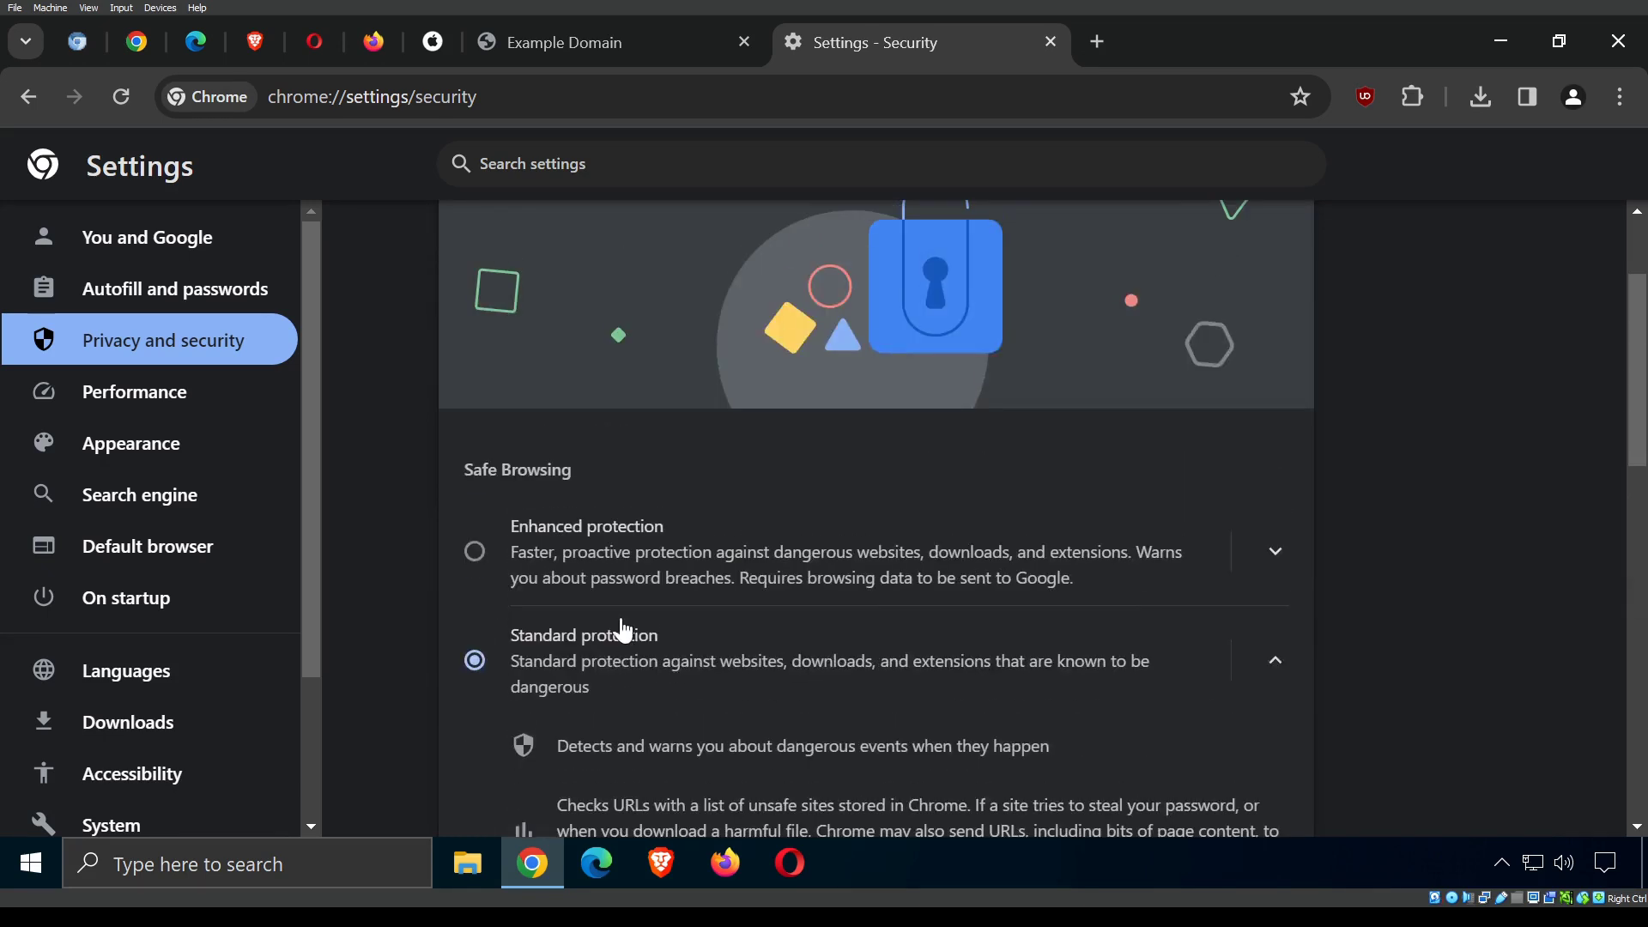
{"action": "scroll", "coordinate": [622, 631], "scroll_direction": "up", "scroll_amount": 2}
{"action": "left_click", "coordinate": [474, 238]}
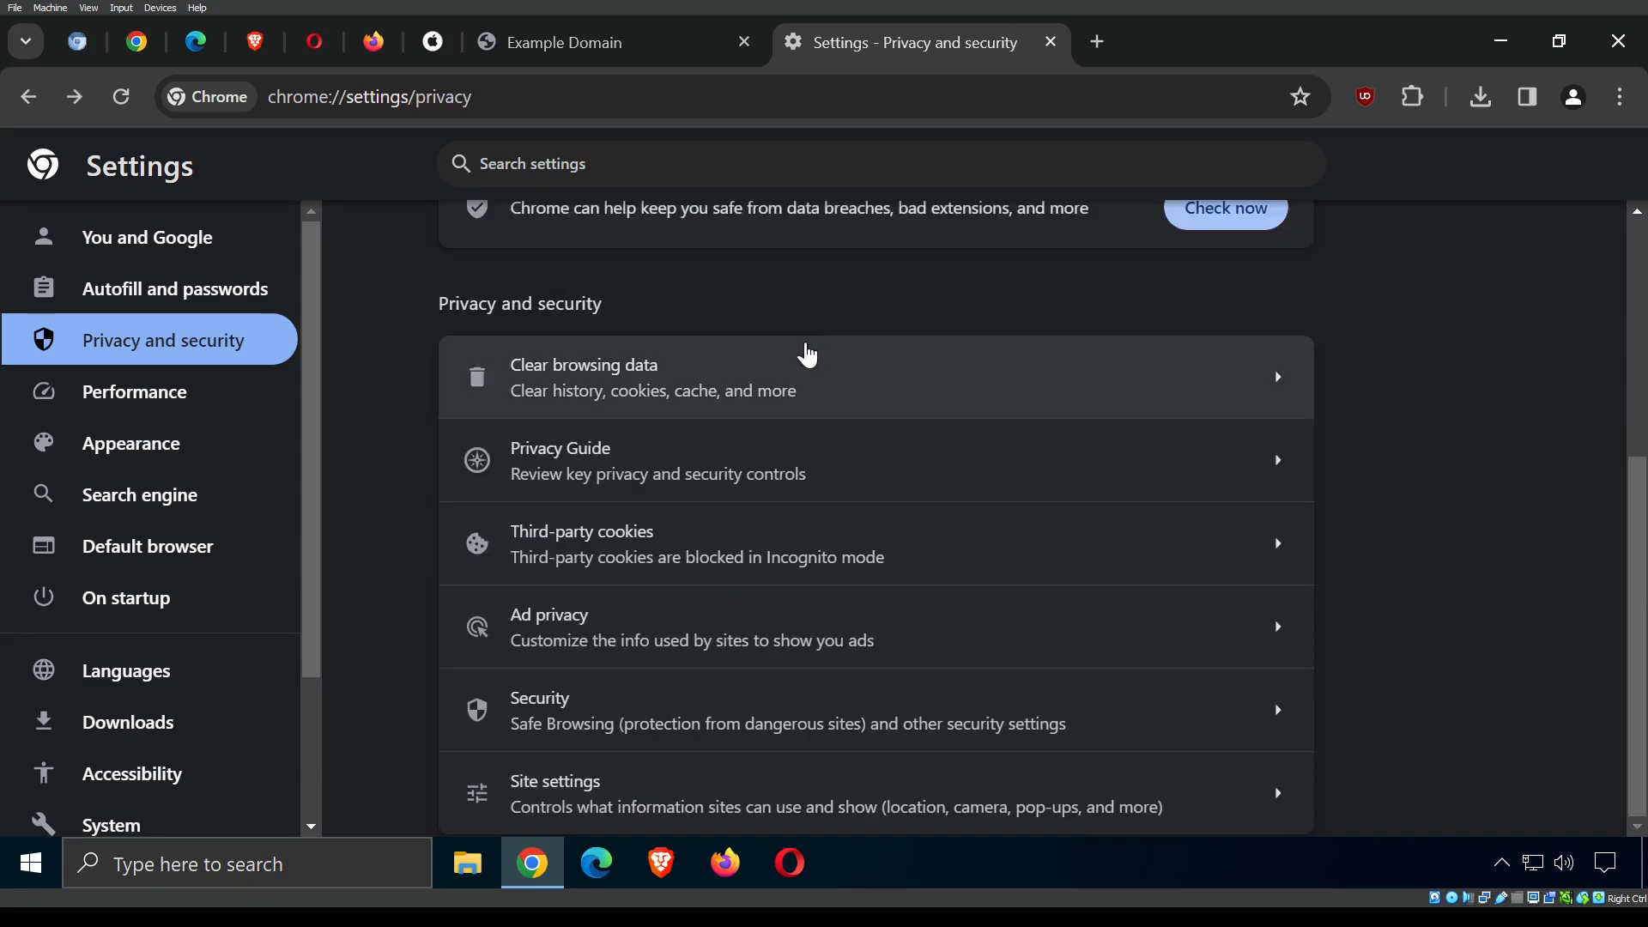
Review the Site settings, covering location, camera, microphone and notification permissions and the content options.
{"action": "left_click", "coordinate": [675, 787]}
{"action": "scroll", "coordinate": [754, 598], "scroll_direction": "down", "scroll_amount": 5}
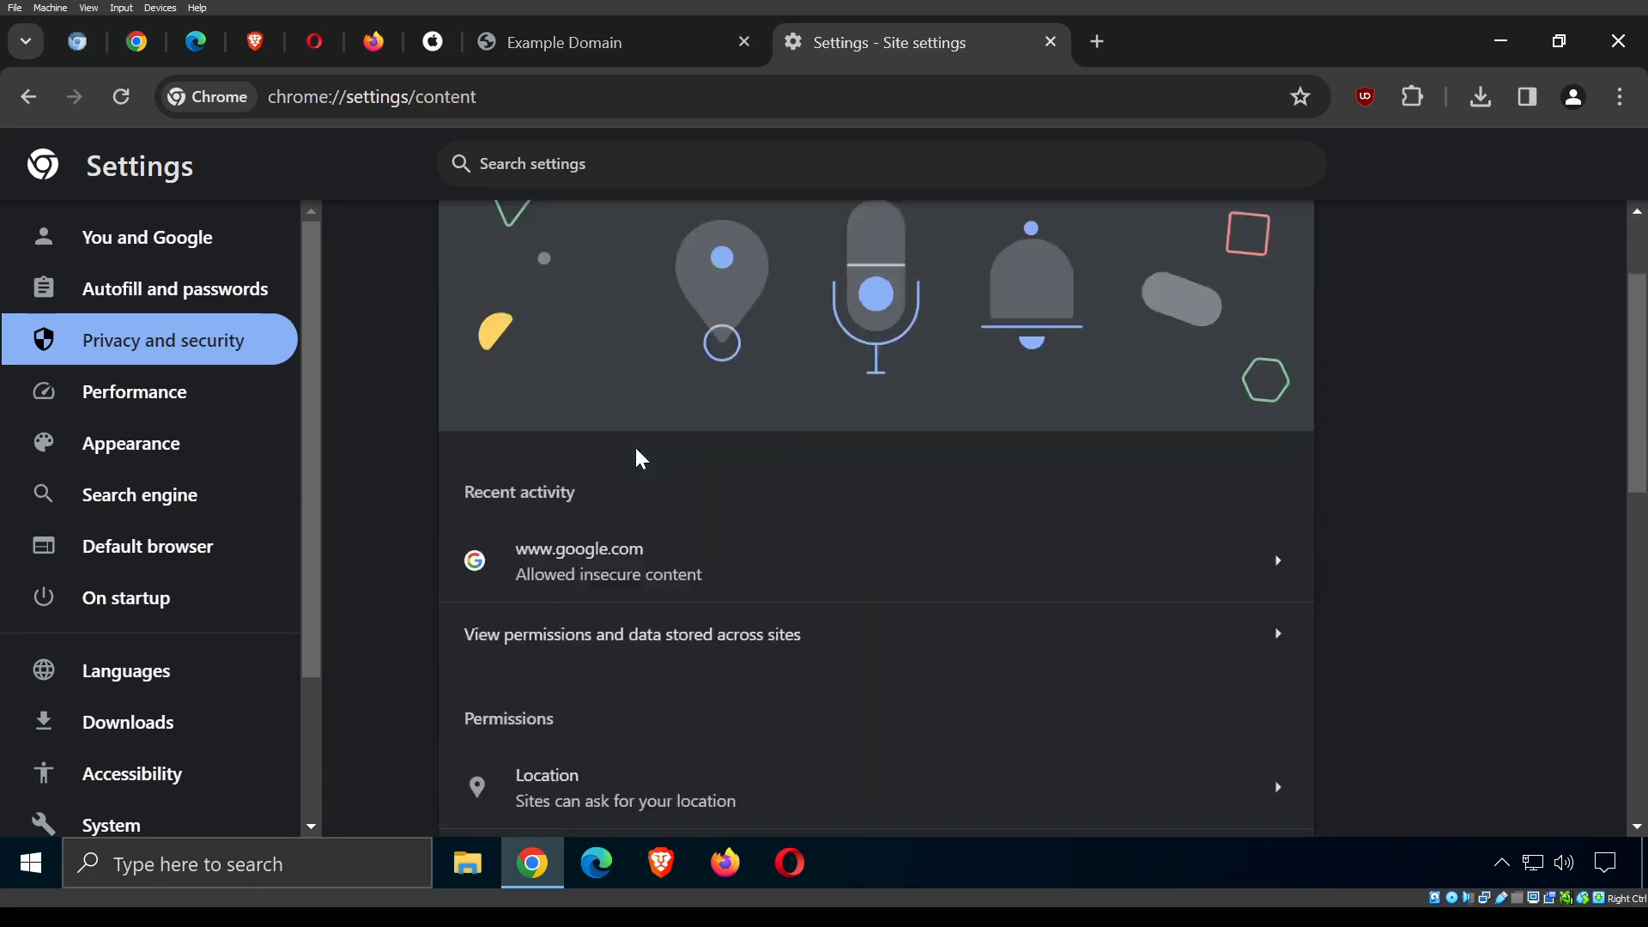
{"action": "scroll", "coordinate": [691, 468], "scroll_direction": "down", "scroll_amount": 4}
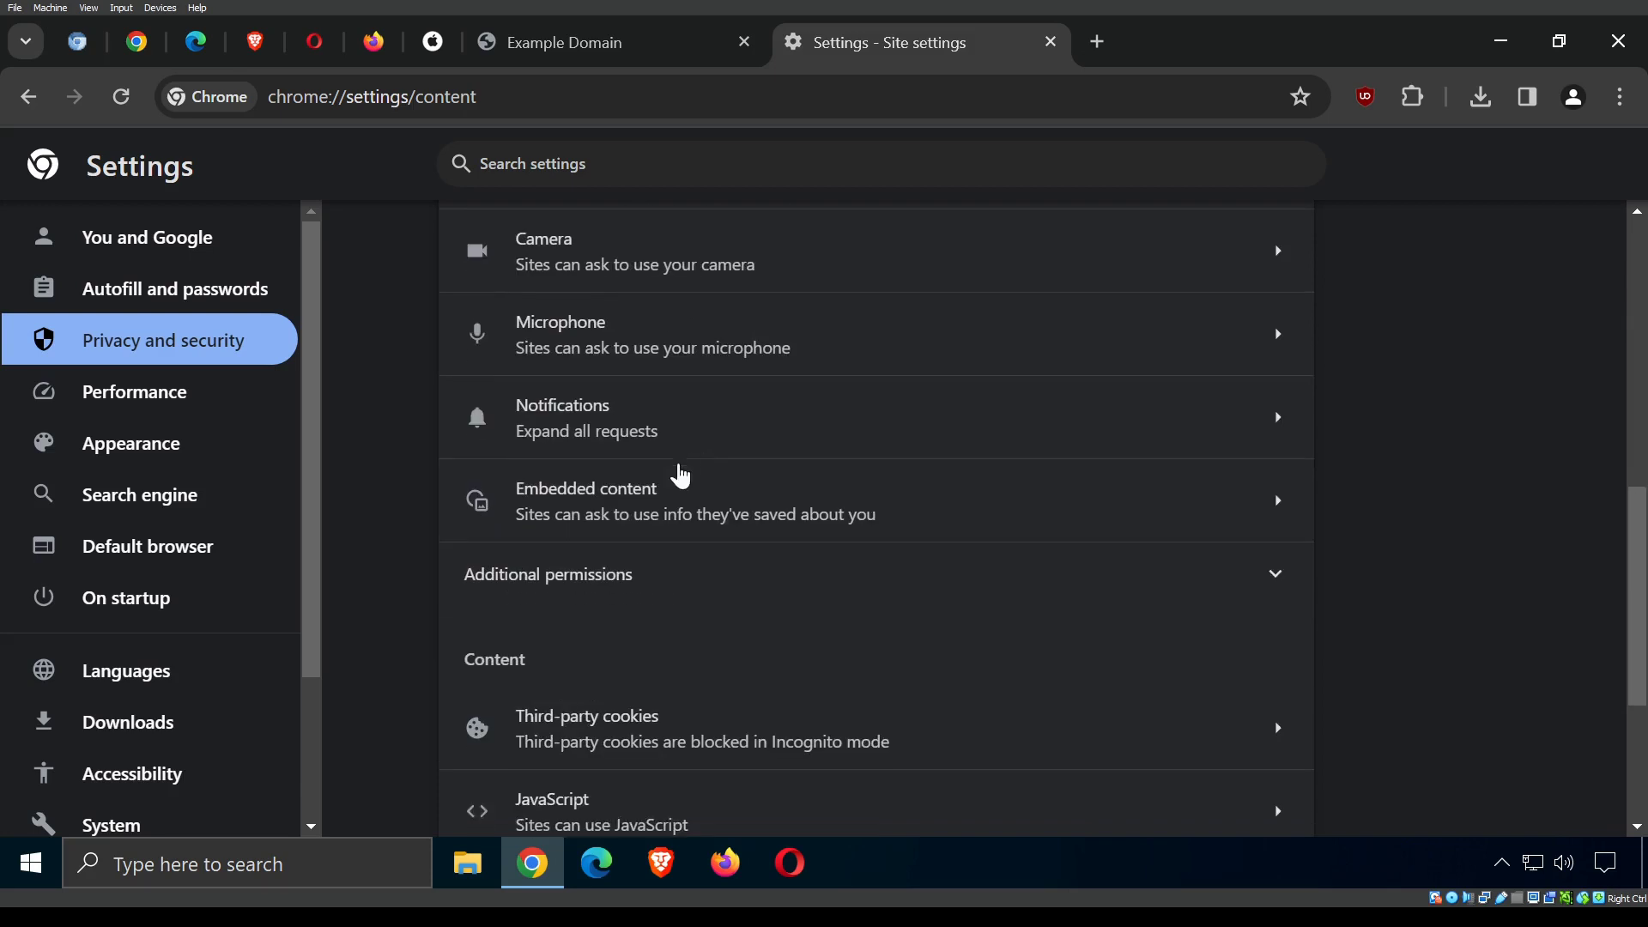
{"action": "scroll", "coordinate": [677, 471], "scroll_direction": "up", "scroll_amount": 3}
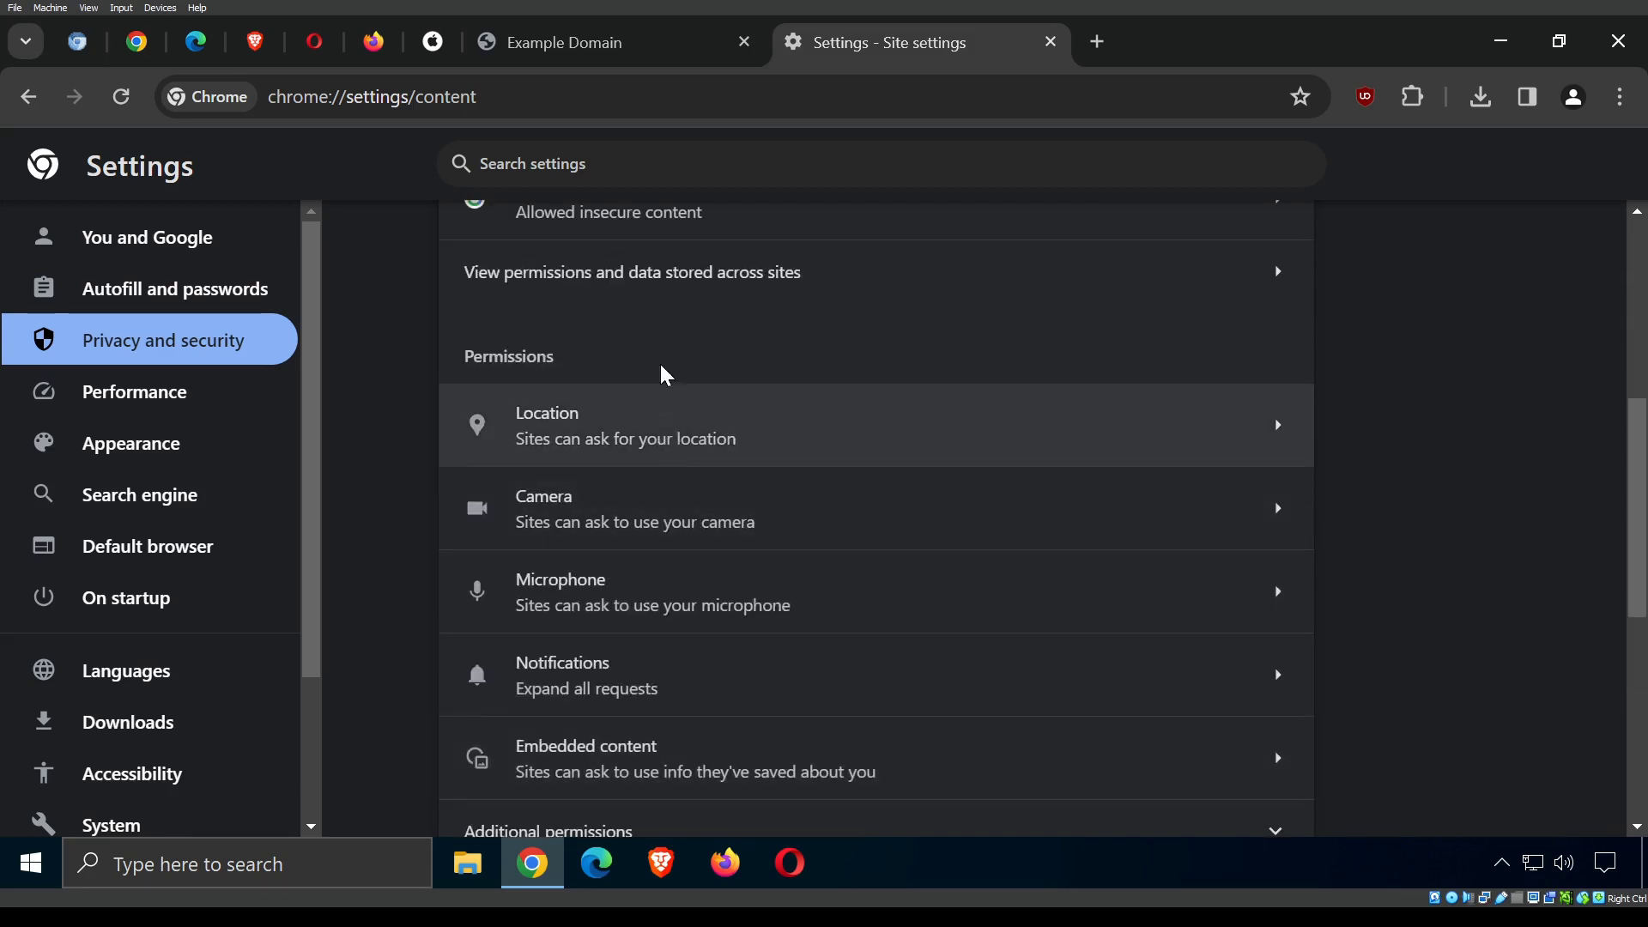
{"action": "scroll", "coordinate": [689, 417], "scroll_direction": "down", "scroll_amount": 3}
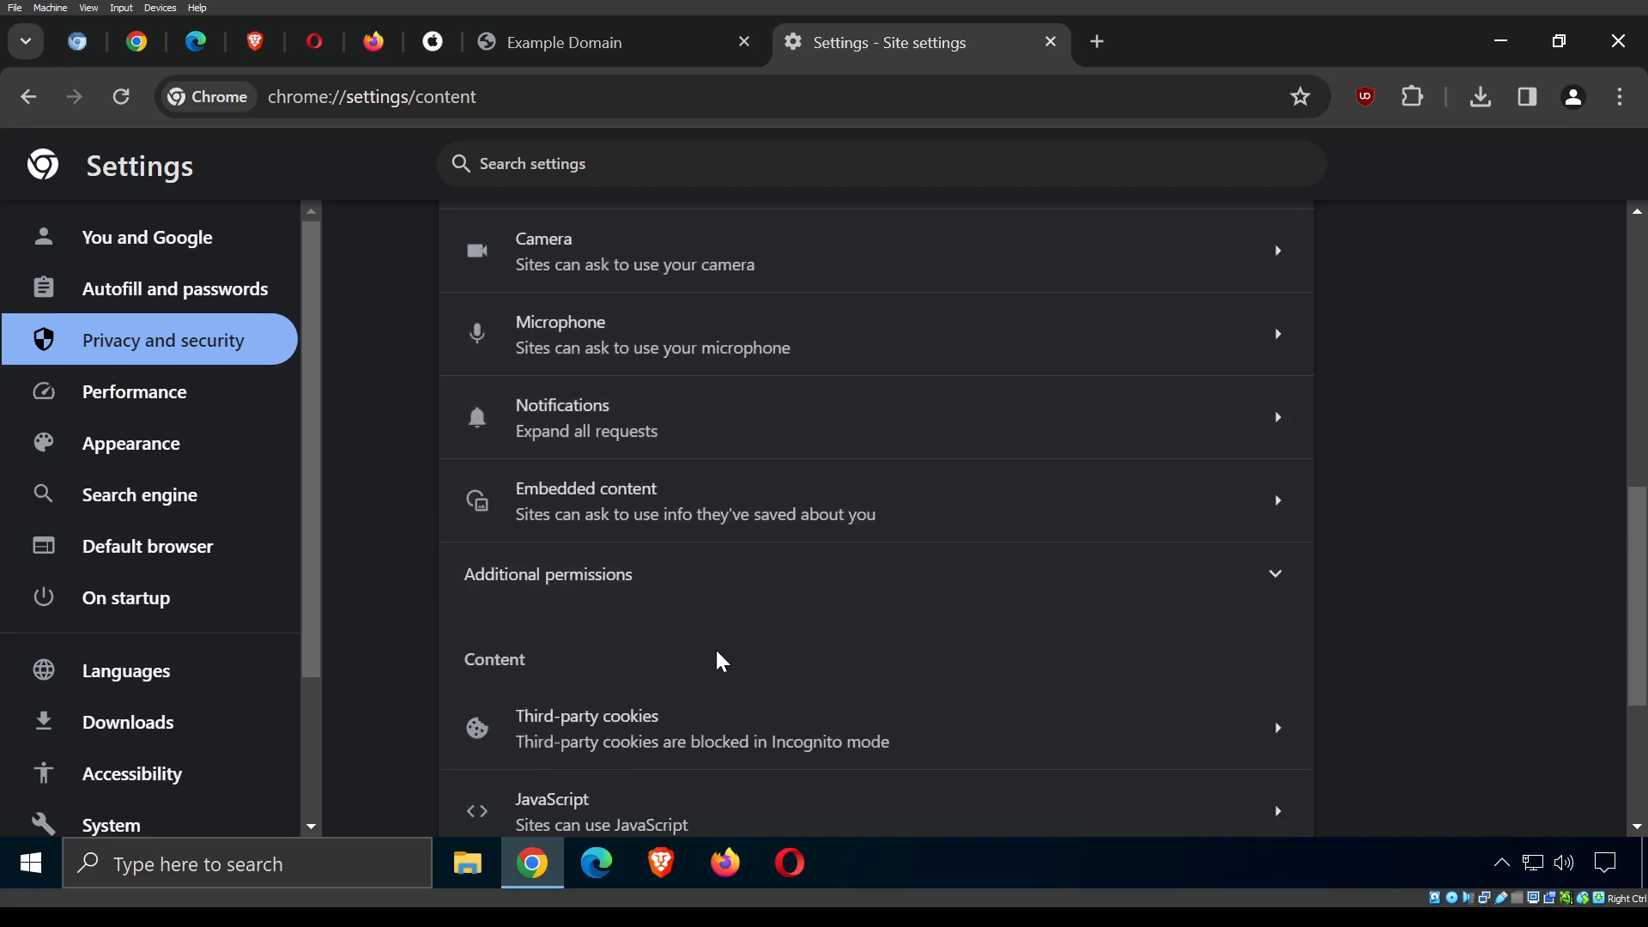
{"action": "scroll", "coordinate": [720, 661], "scroll_direction": "up", "scroll_amount": 2}
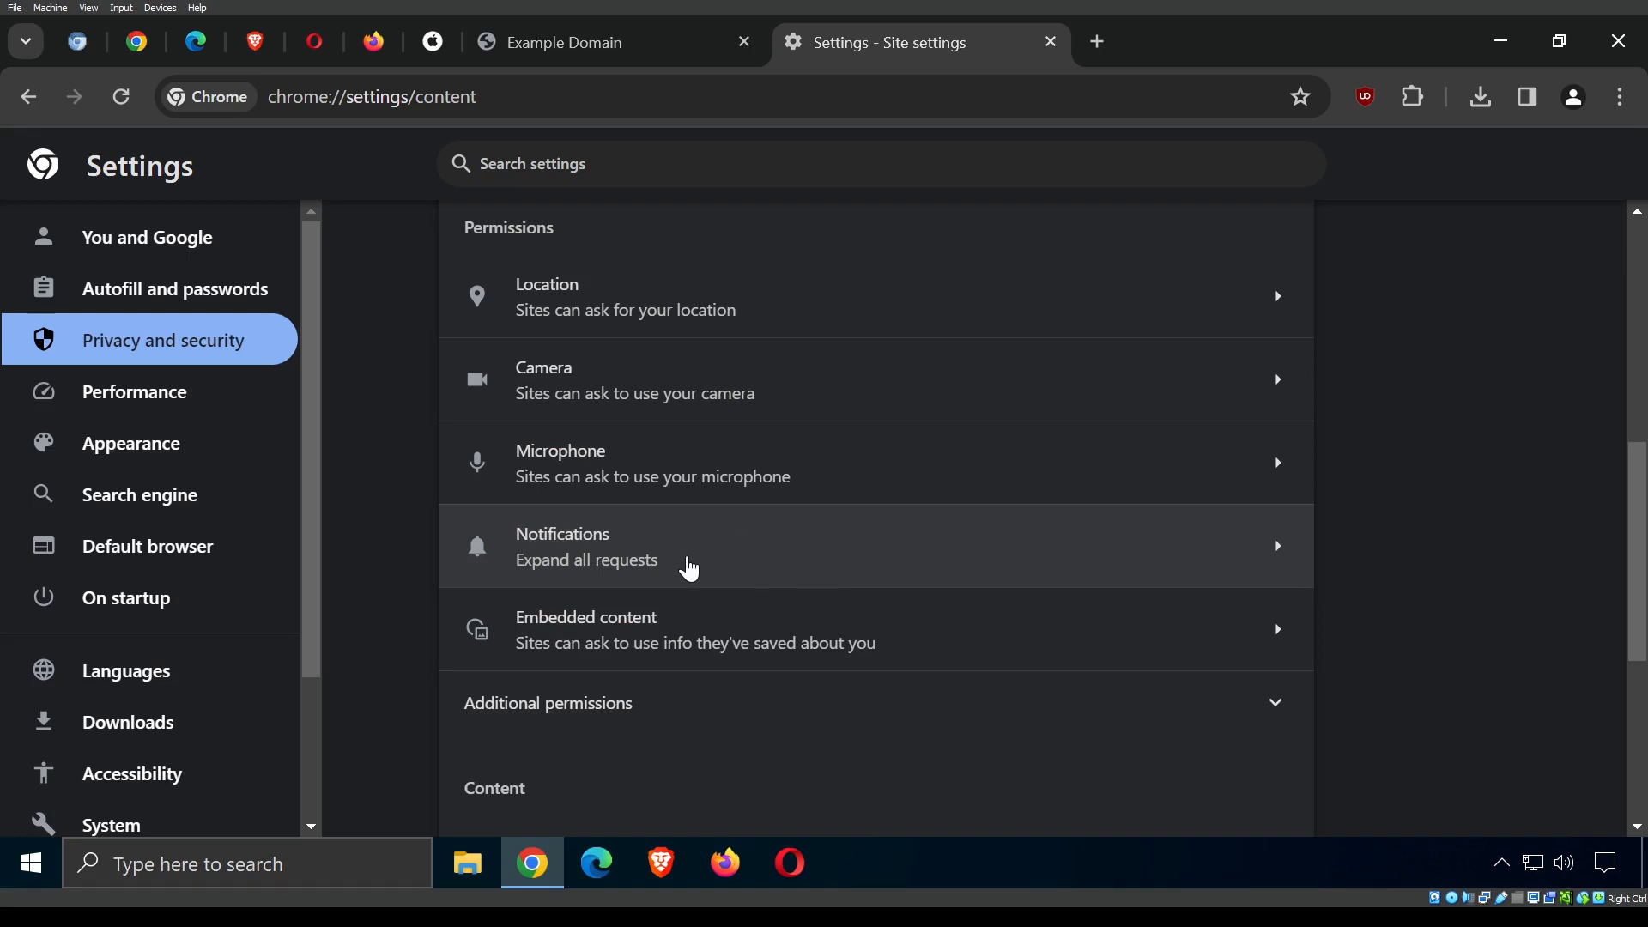
{"action": "scroll", "coordinate": [684, 563], "scroll_direction": "down", "scroll_amount": 5}
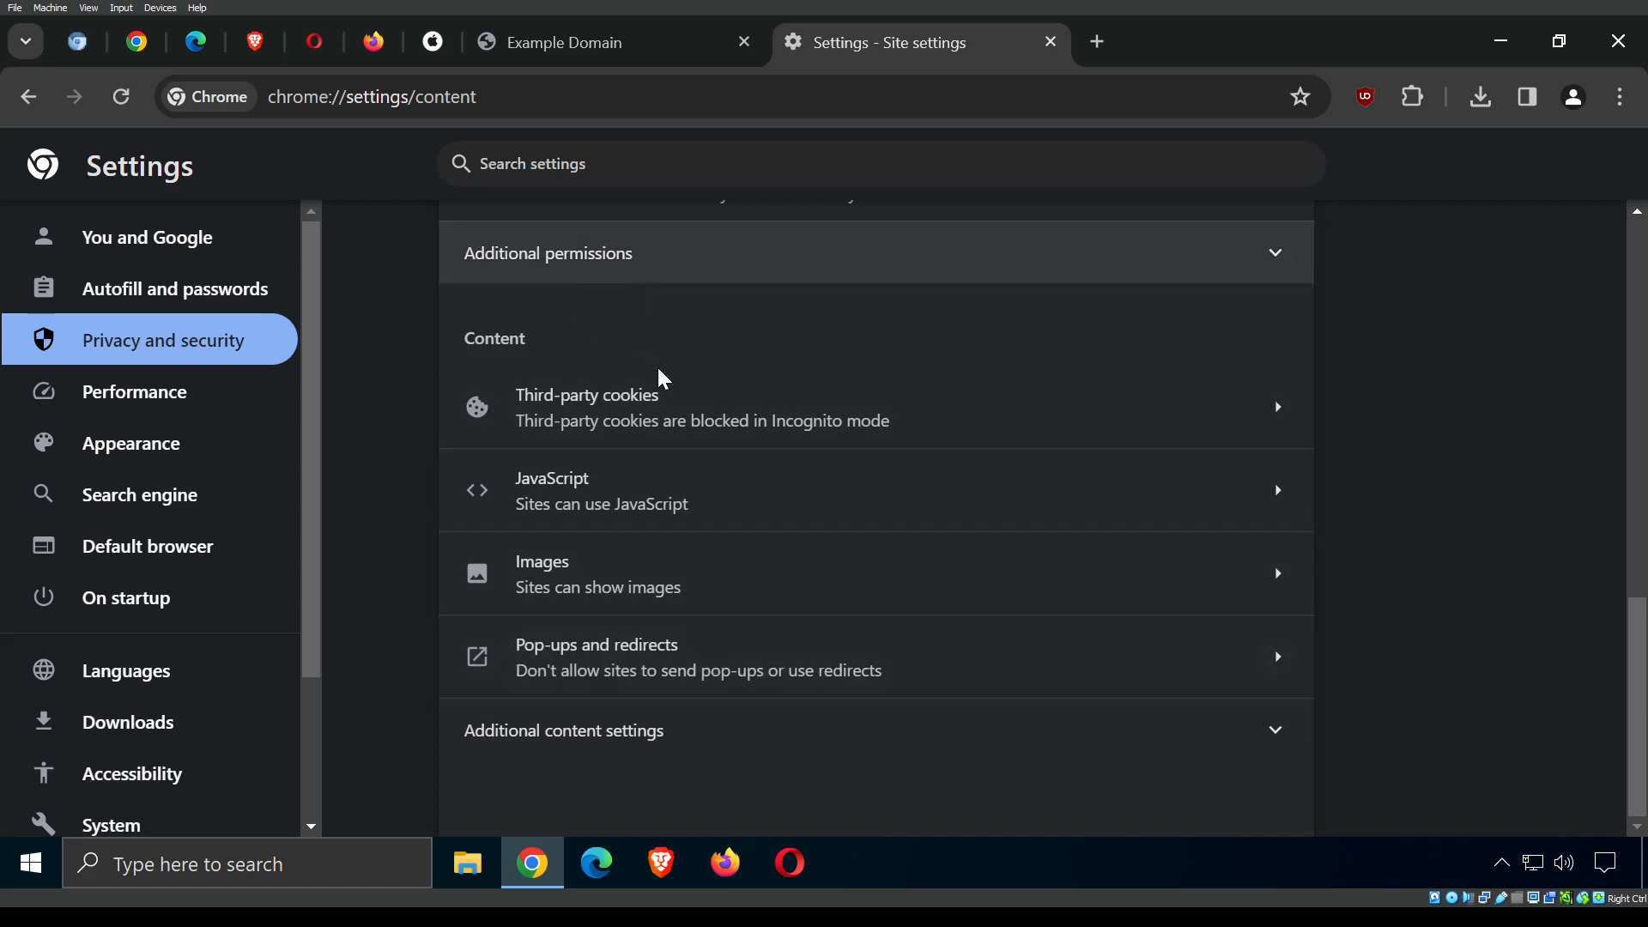
Review the On startup options and the installed extensions, and close the Extensions and Settings tabs.
{"action": "scroll", "coordinate": [154, 459], "scroll_direction": "down", "scroll_amount": 2}
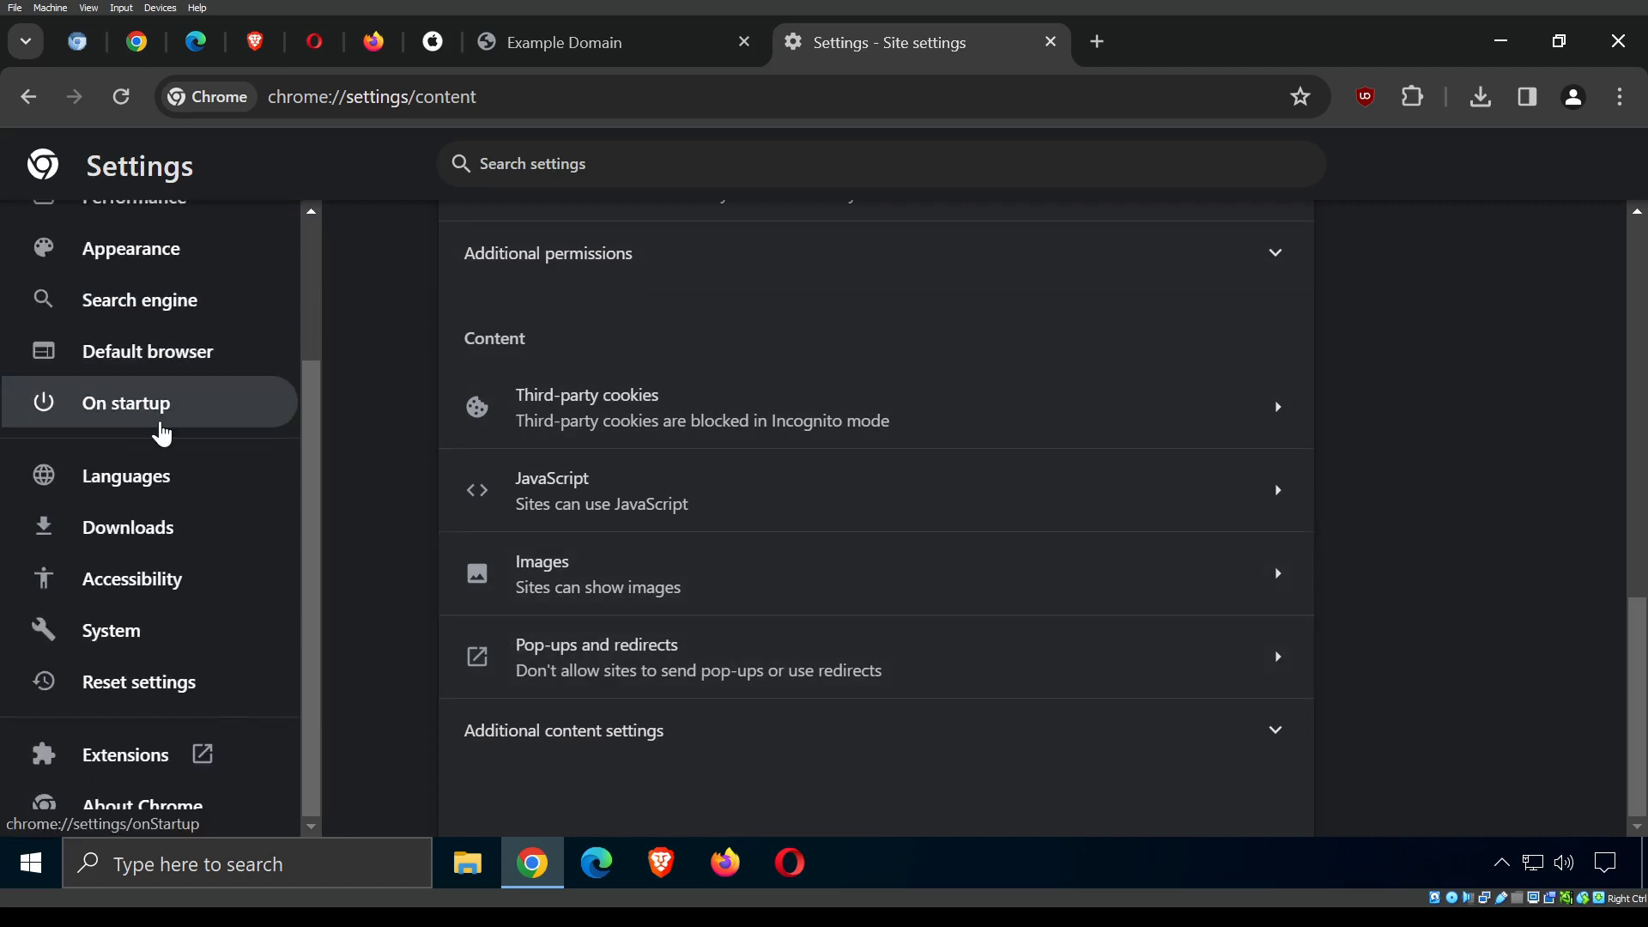
{"action": "left_click", "coordinate": [155, 430]}
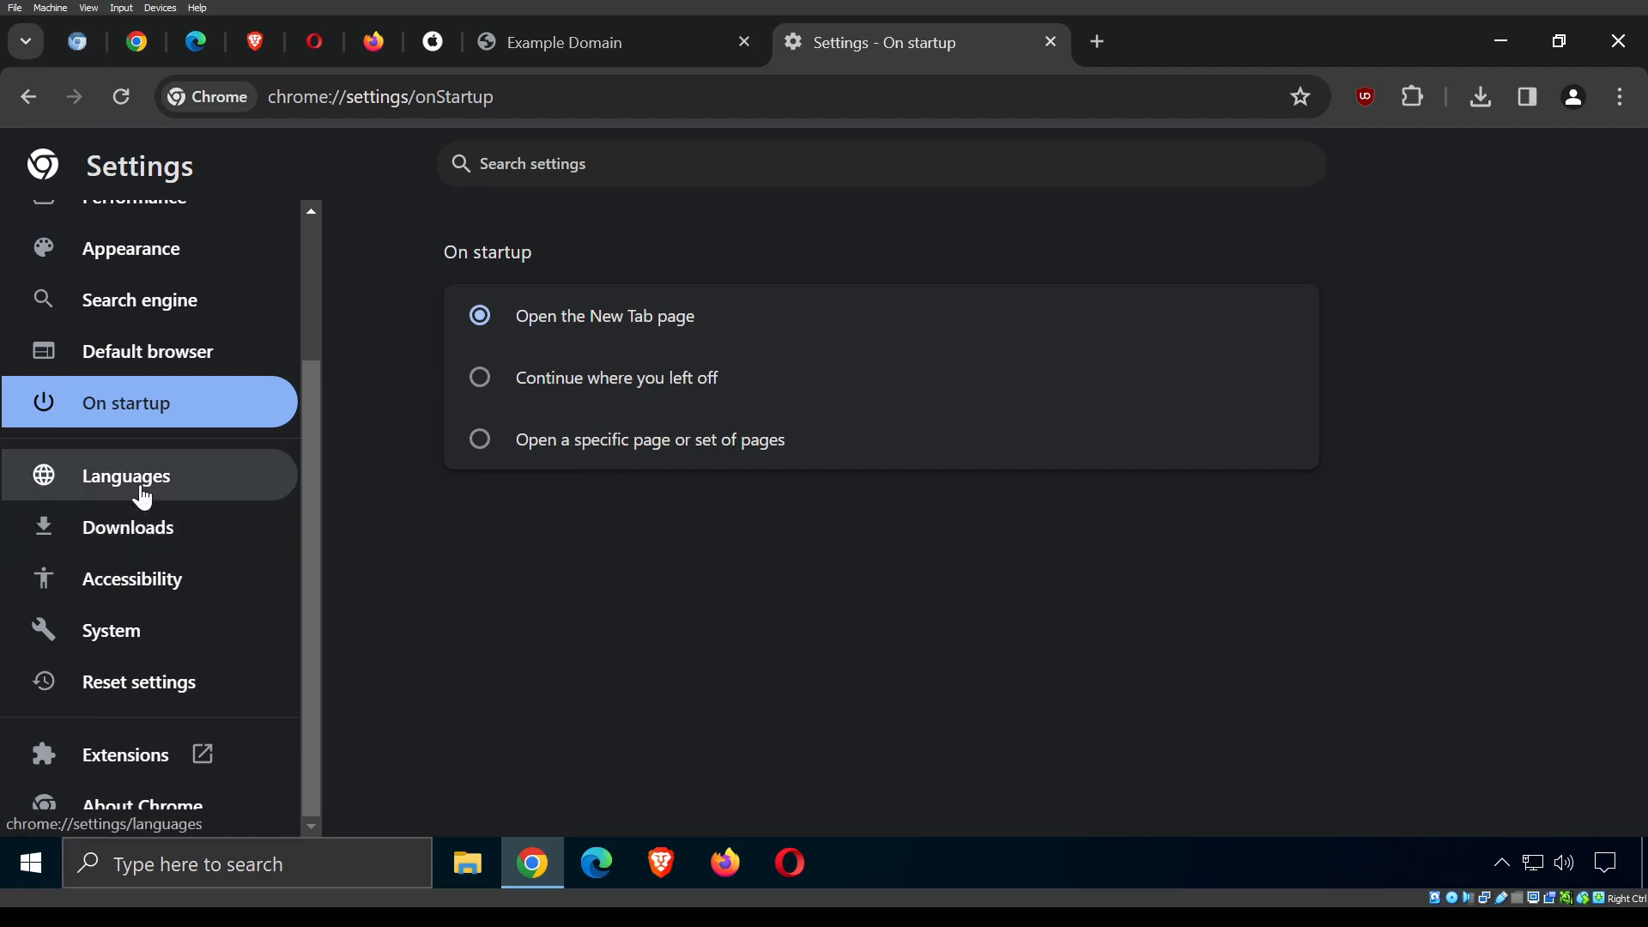
{"action": "left_click", "coordinate": [99, 767]}
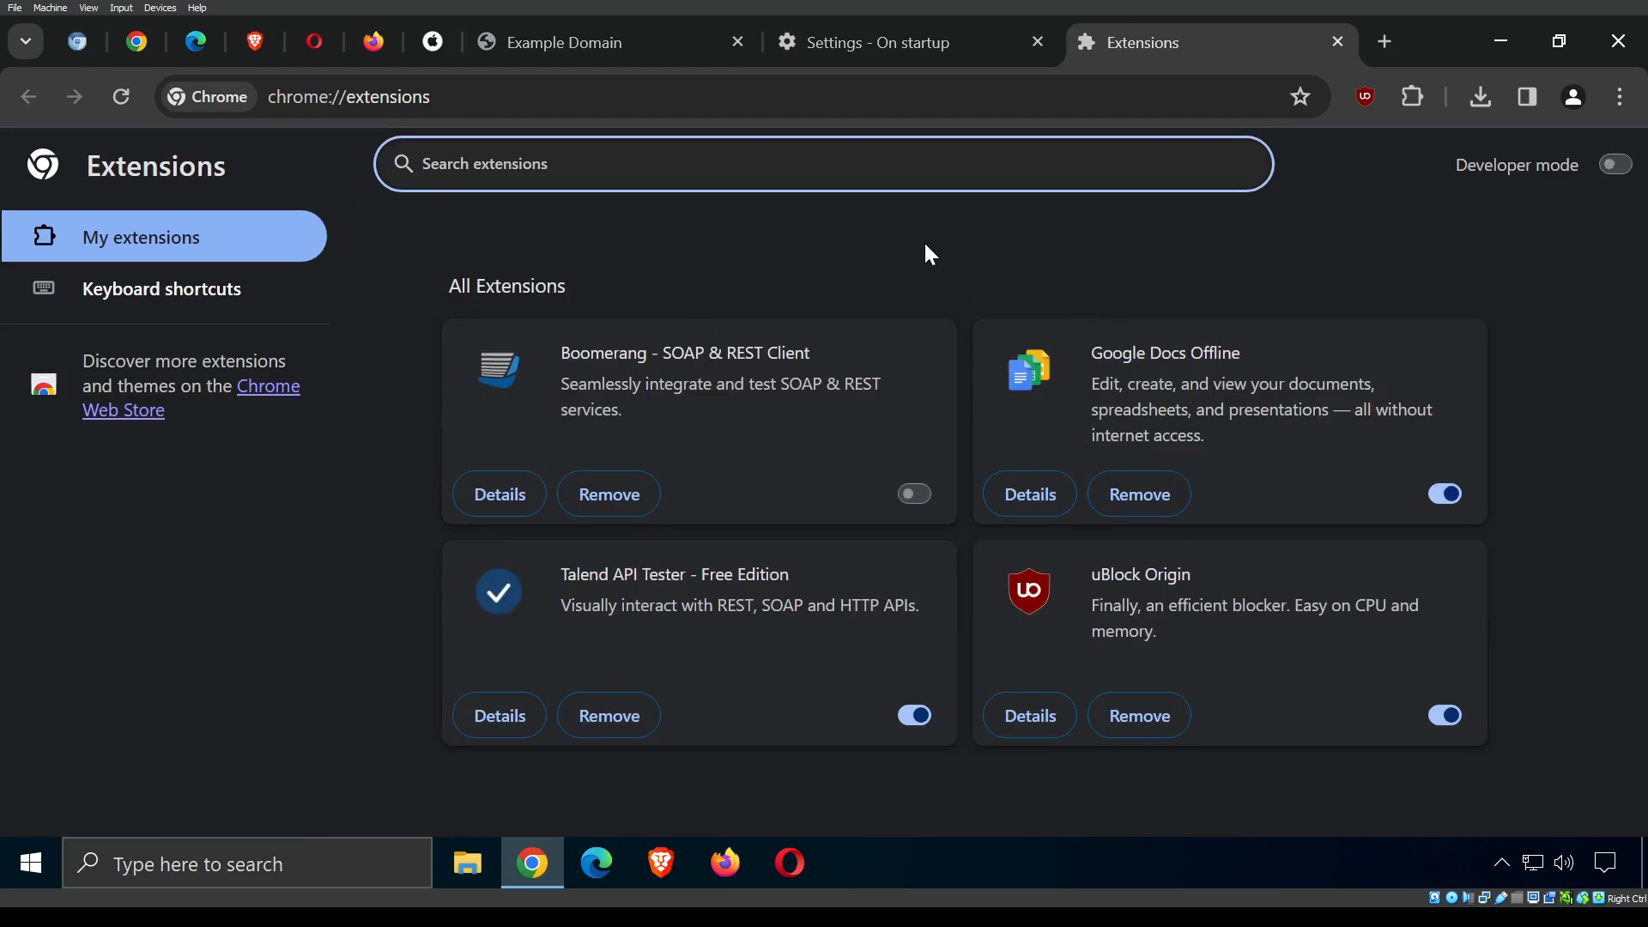
{"action": "left_click", "coordinate": [1337, 42]}
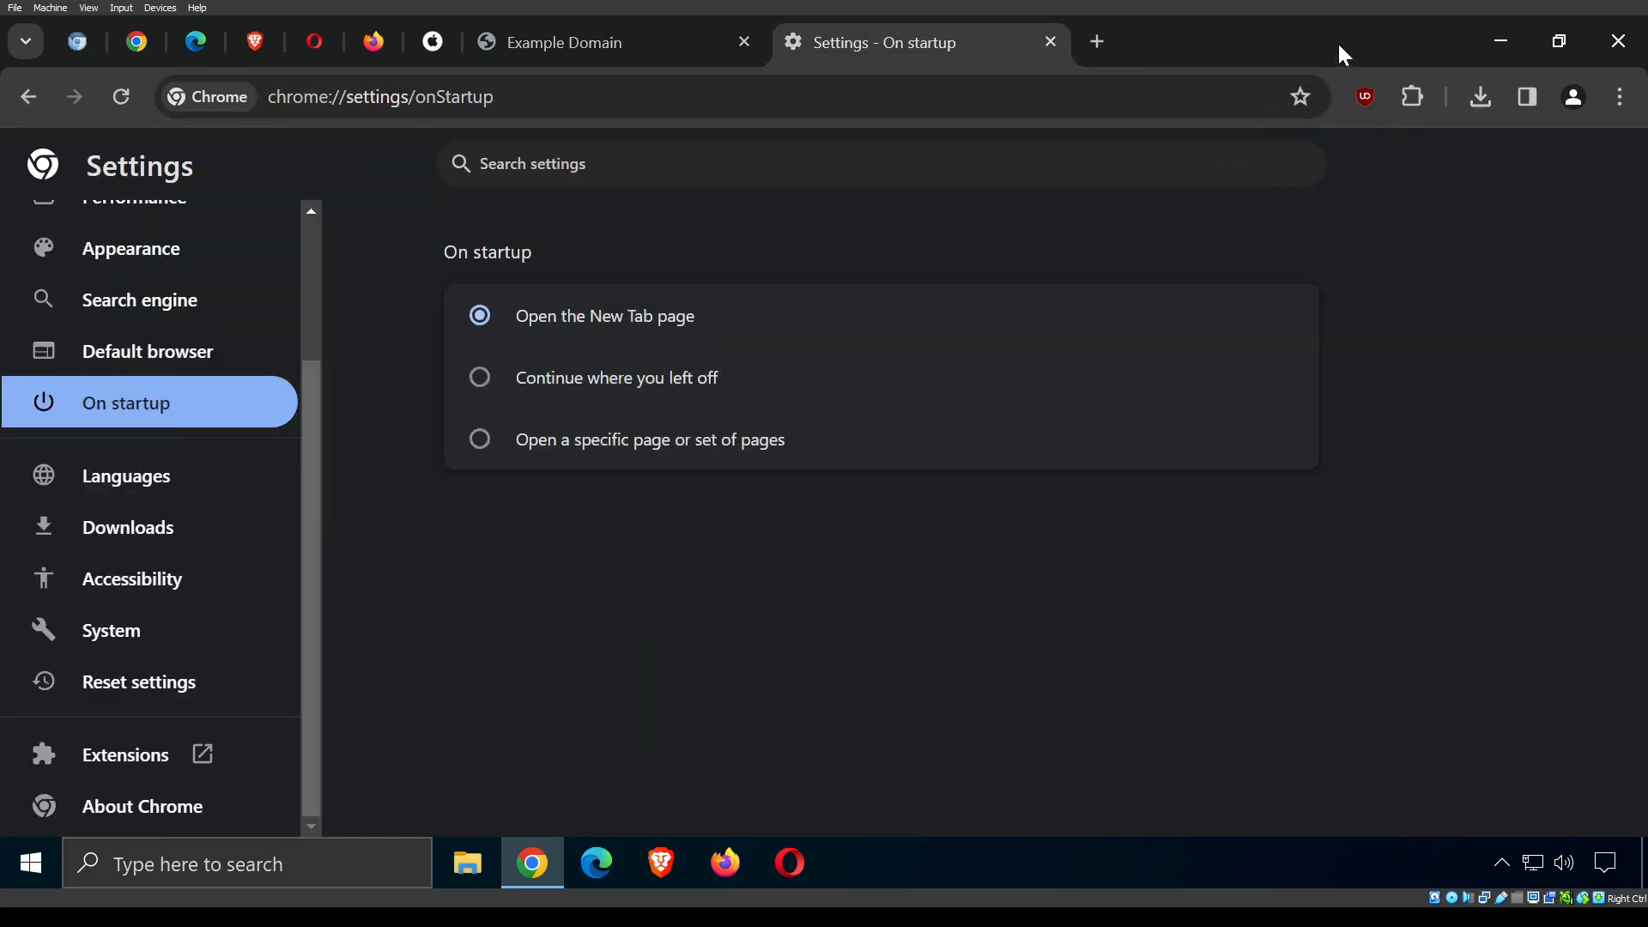
{"action": "left_click", "coordinate": [1051, 41]}
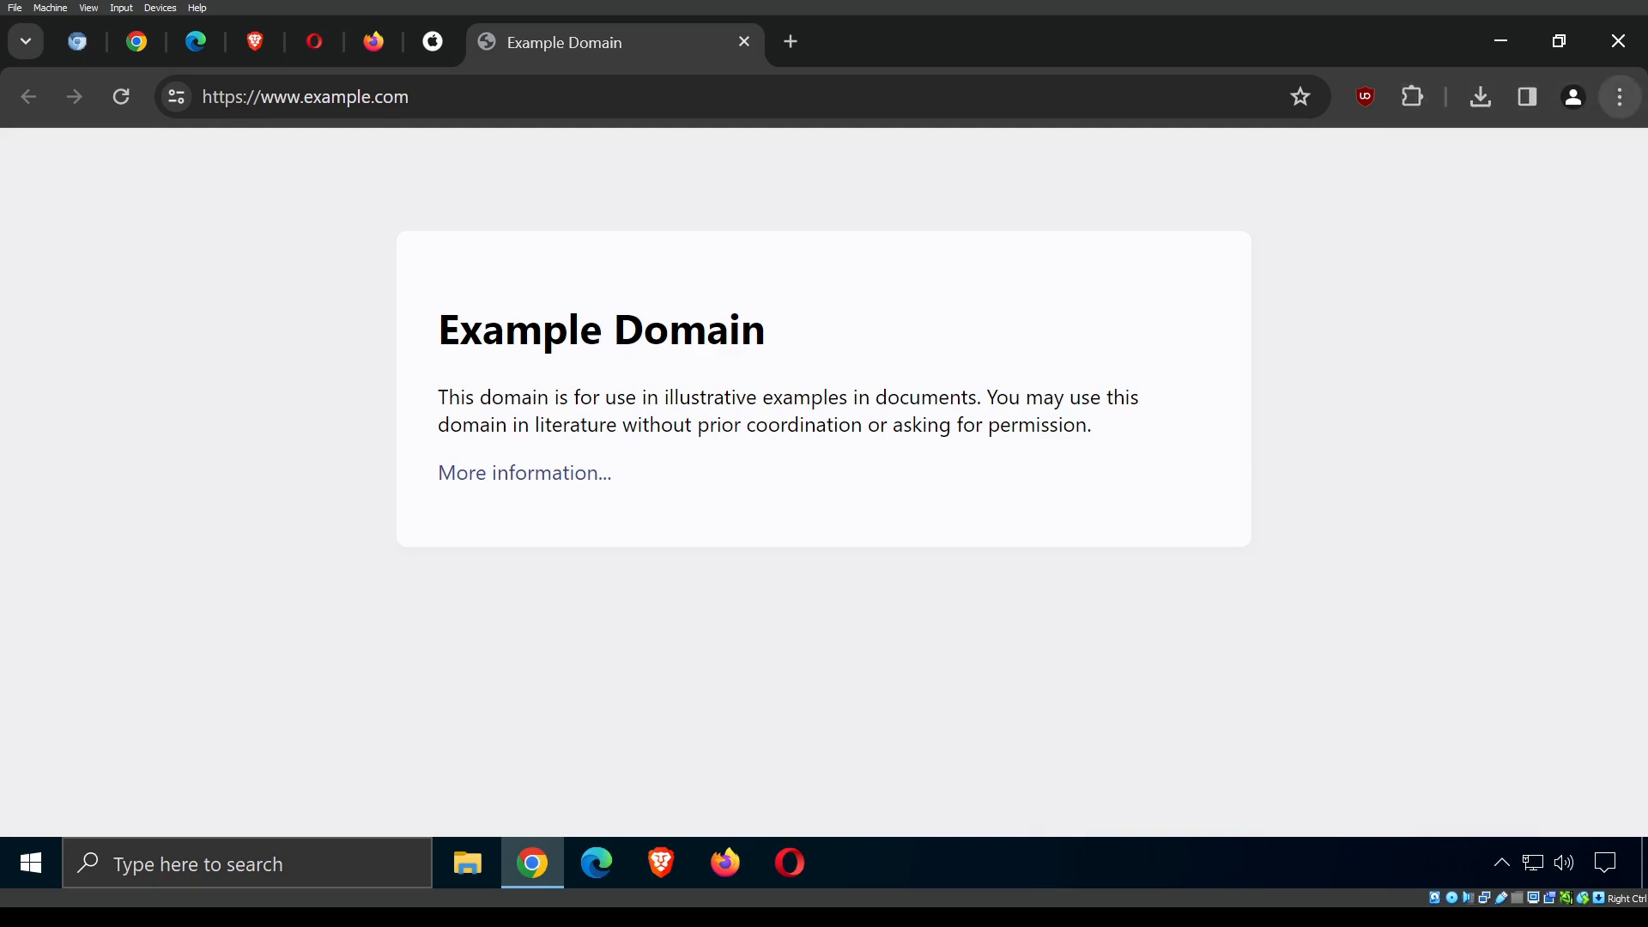
Open the developer tools for the Example Domain page and show its HTML in the Elements view.
{"action": "left_click", "coordinate": [1618, 97]}
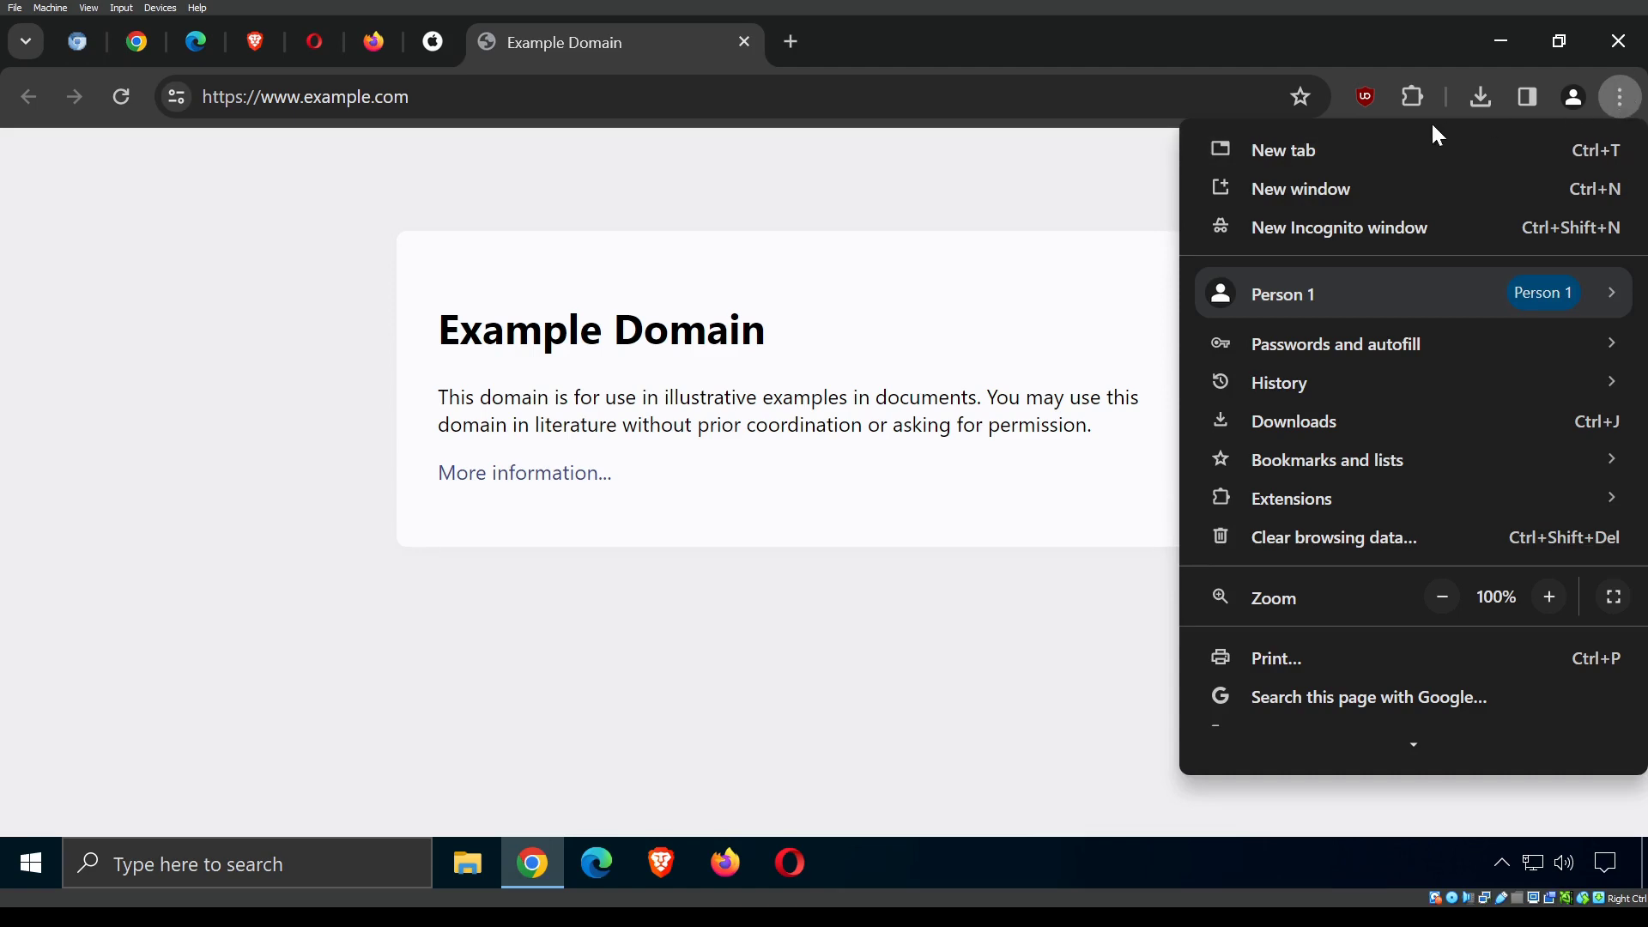
{"action": "scroll", "coordinate": [1289, 581], "scroll_direction": "down", "scroll_amount": 2}
{"action": "scroll", "coordinate": [1290, 582], "scroll_direction": "down", "scroll_amount": 2}
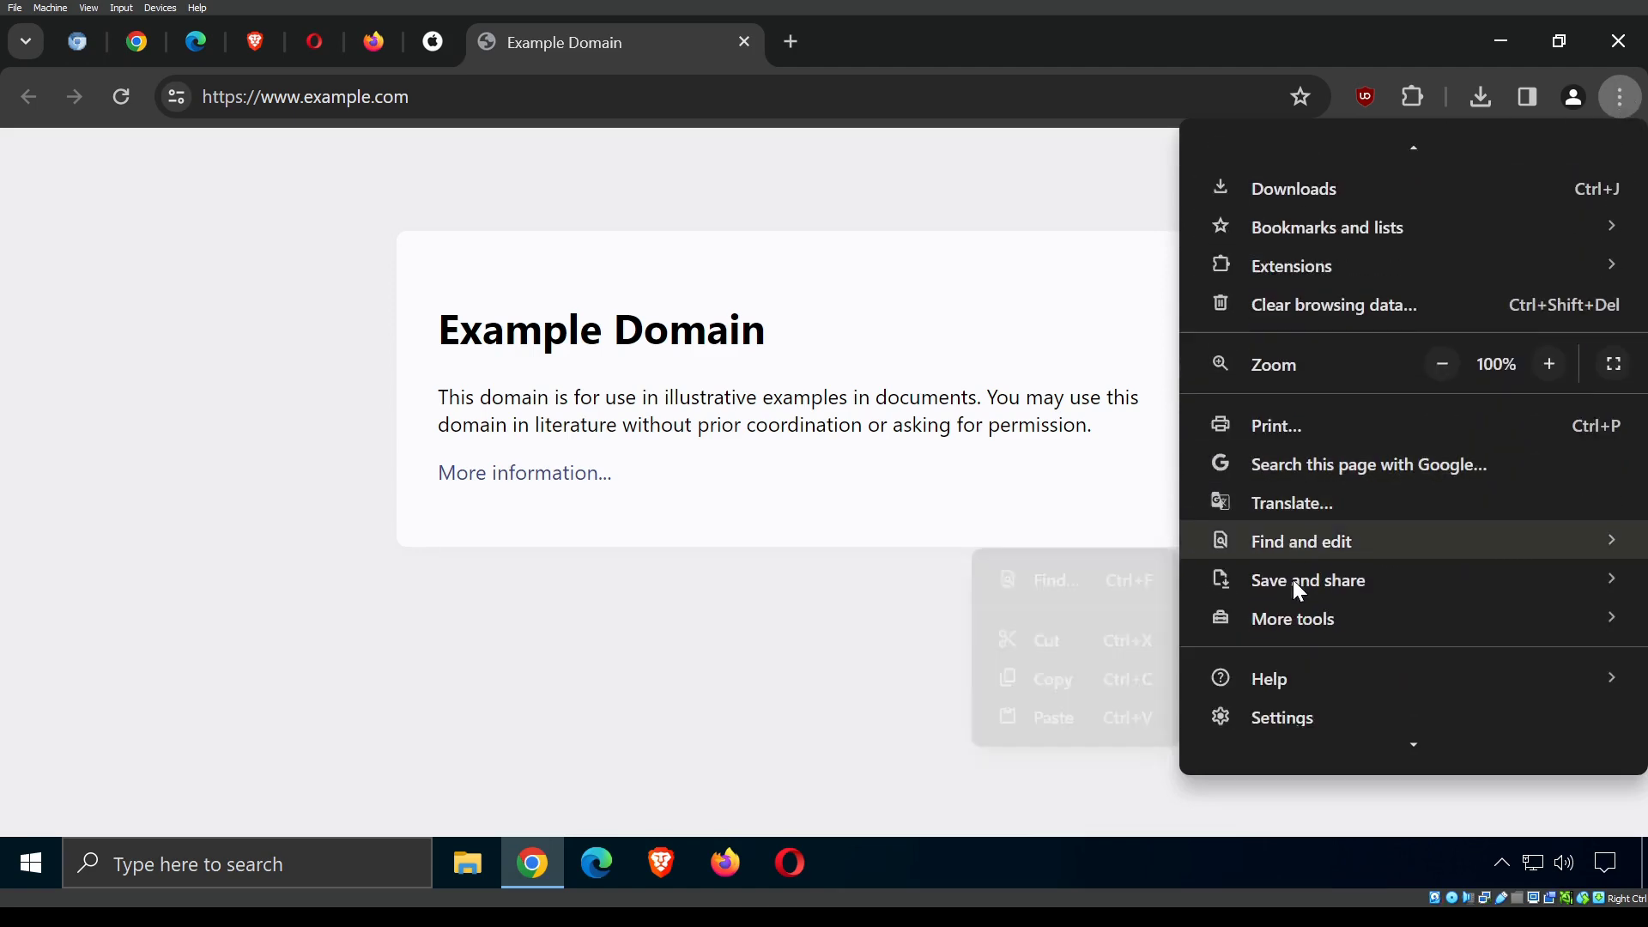
{"action": "mouse_move", "coordinate": [1315, 582]}
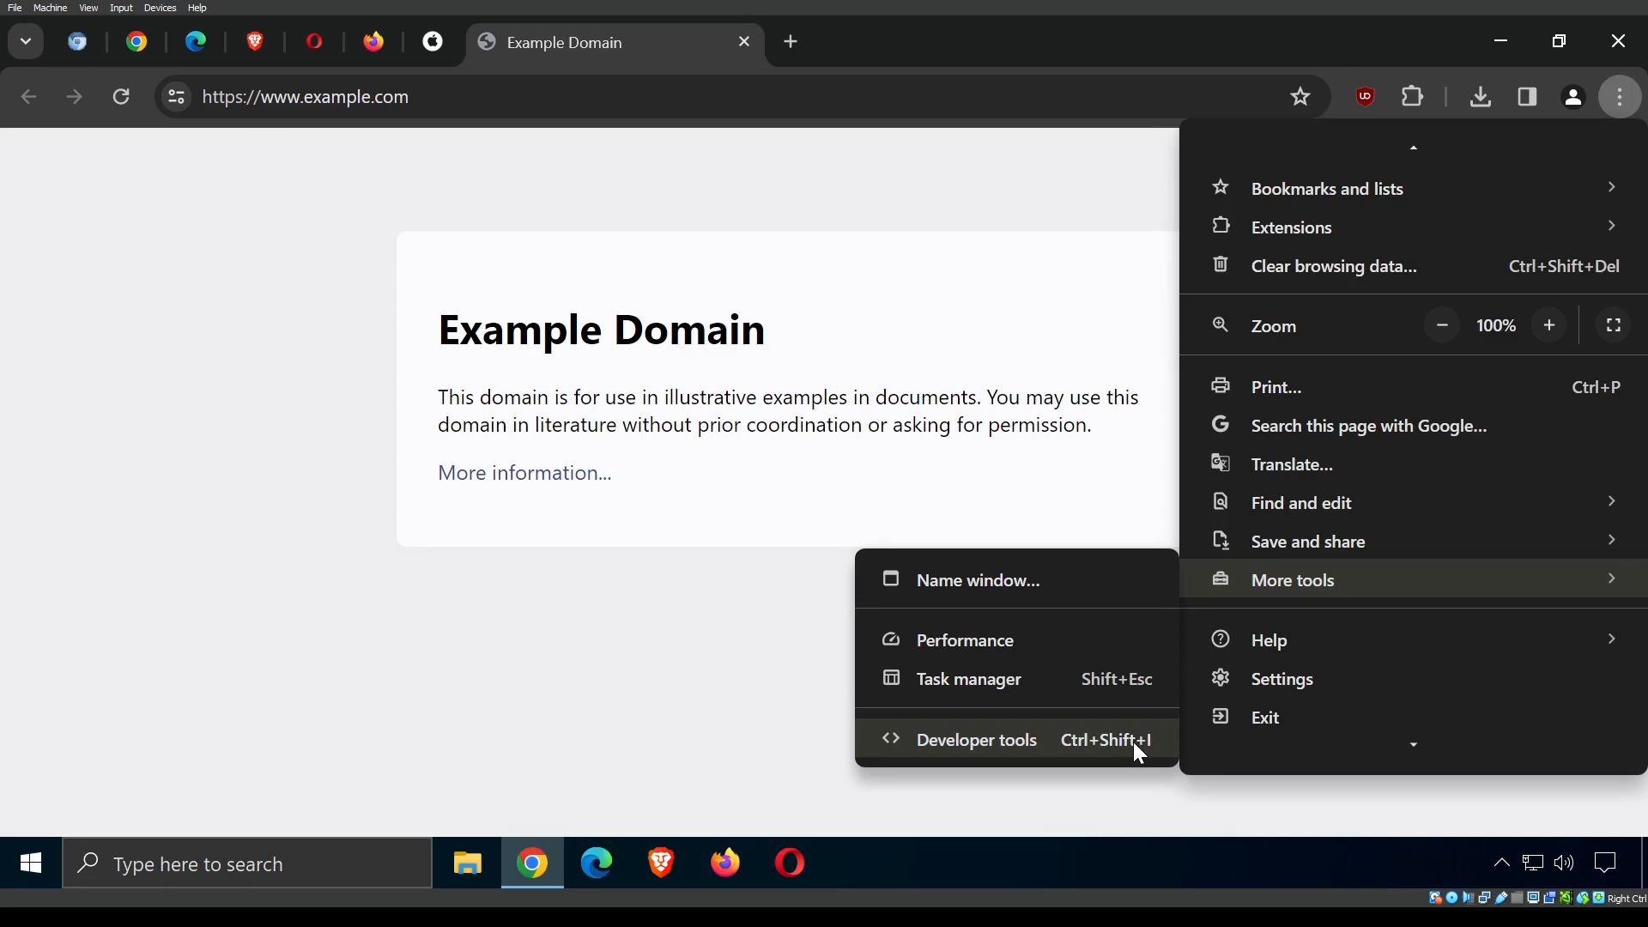
{"action": "left_click", "coordinate": [824, 665]}
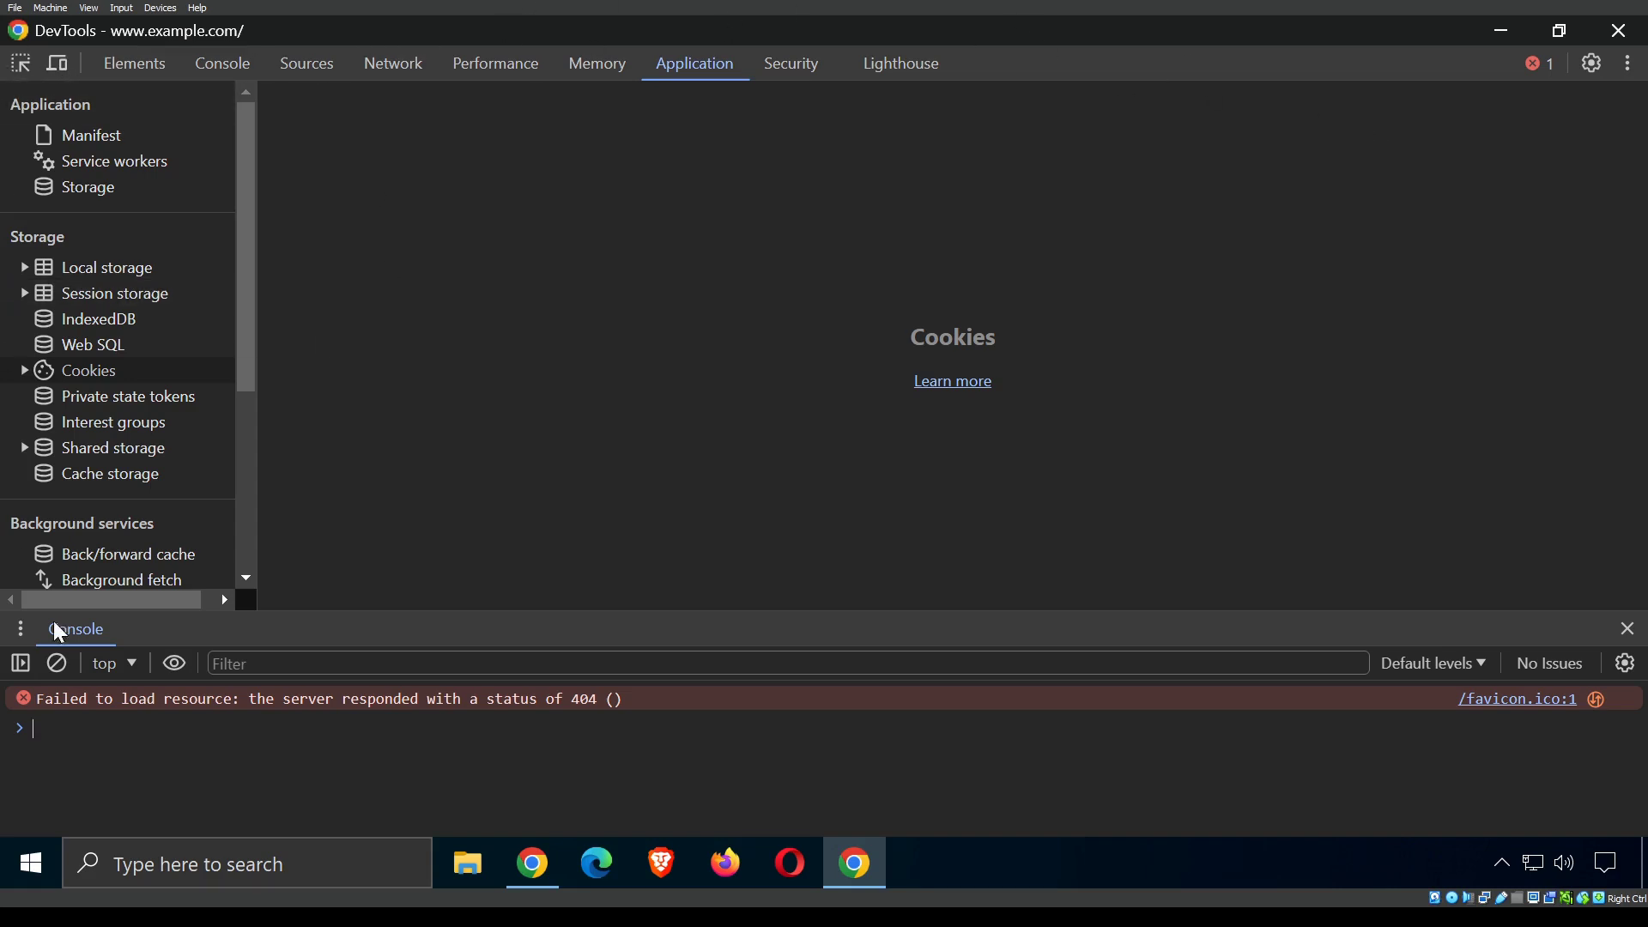
{"action": "left_click", "coordinate": [101, 62]}
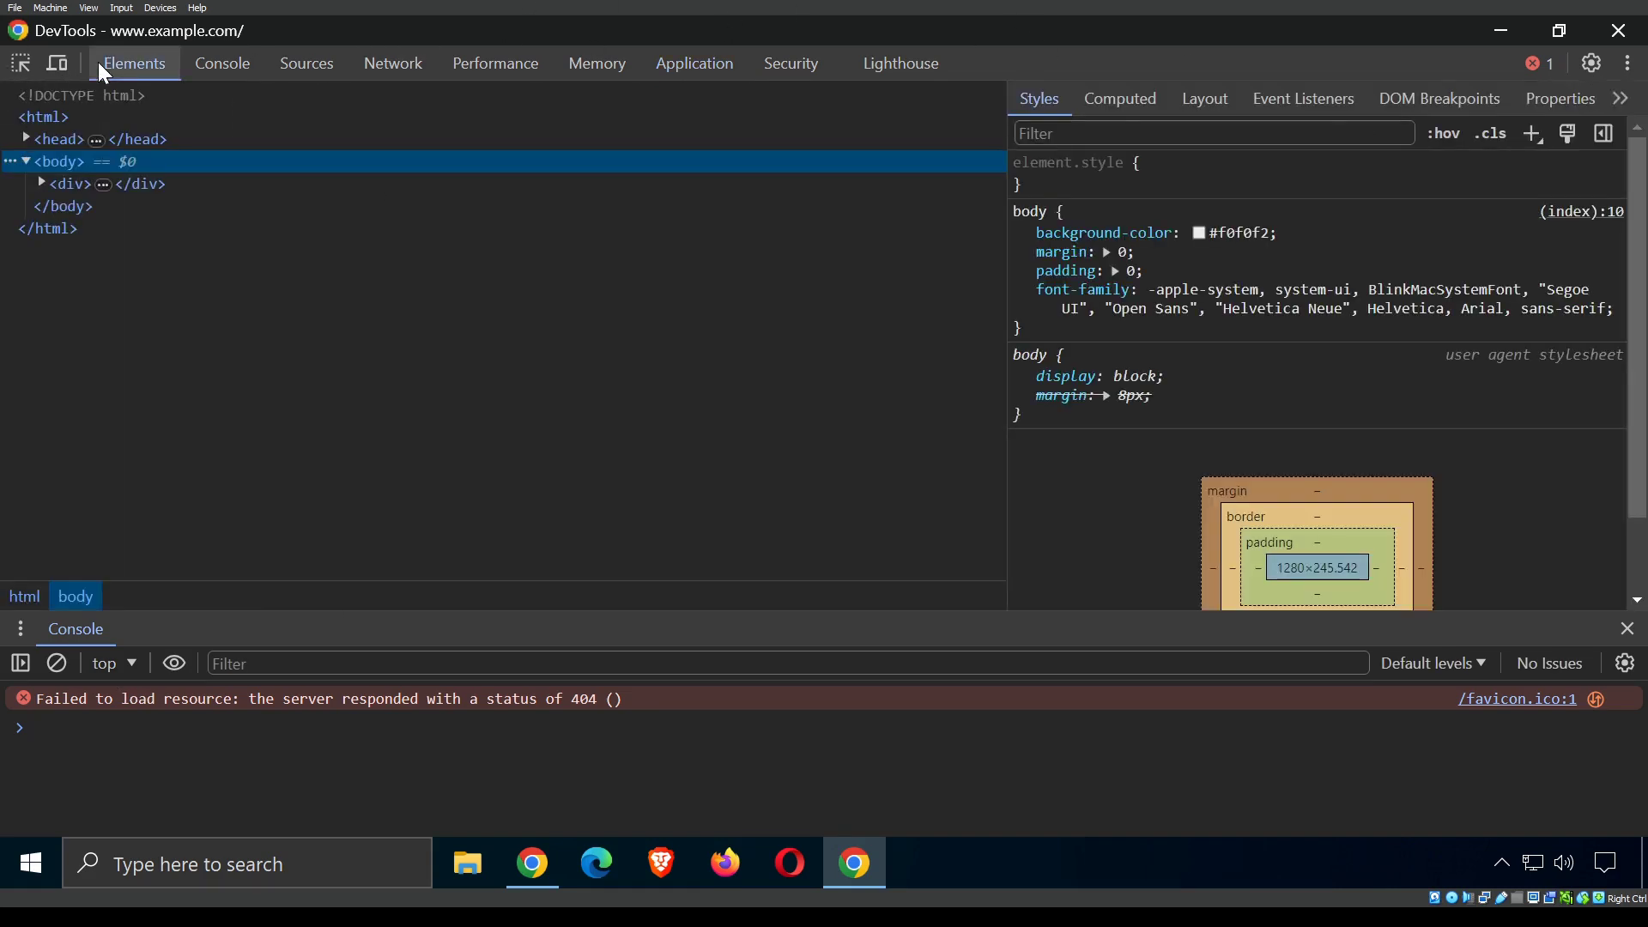
Dock DevTools to the right side of the page, and widen the page area and the Elements tree.
{"action": "left_click", "coordinate": [1628, 62]}
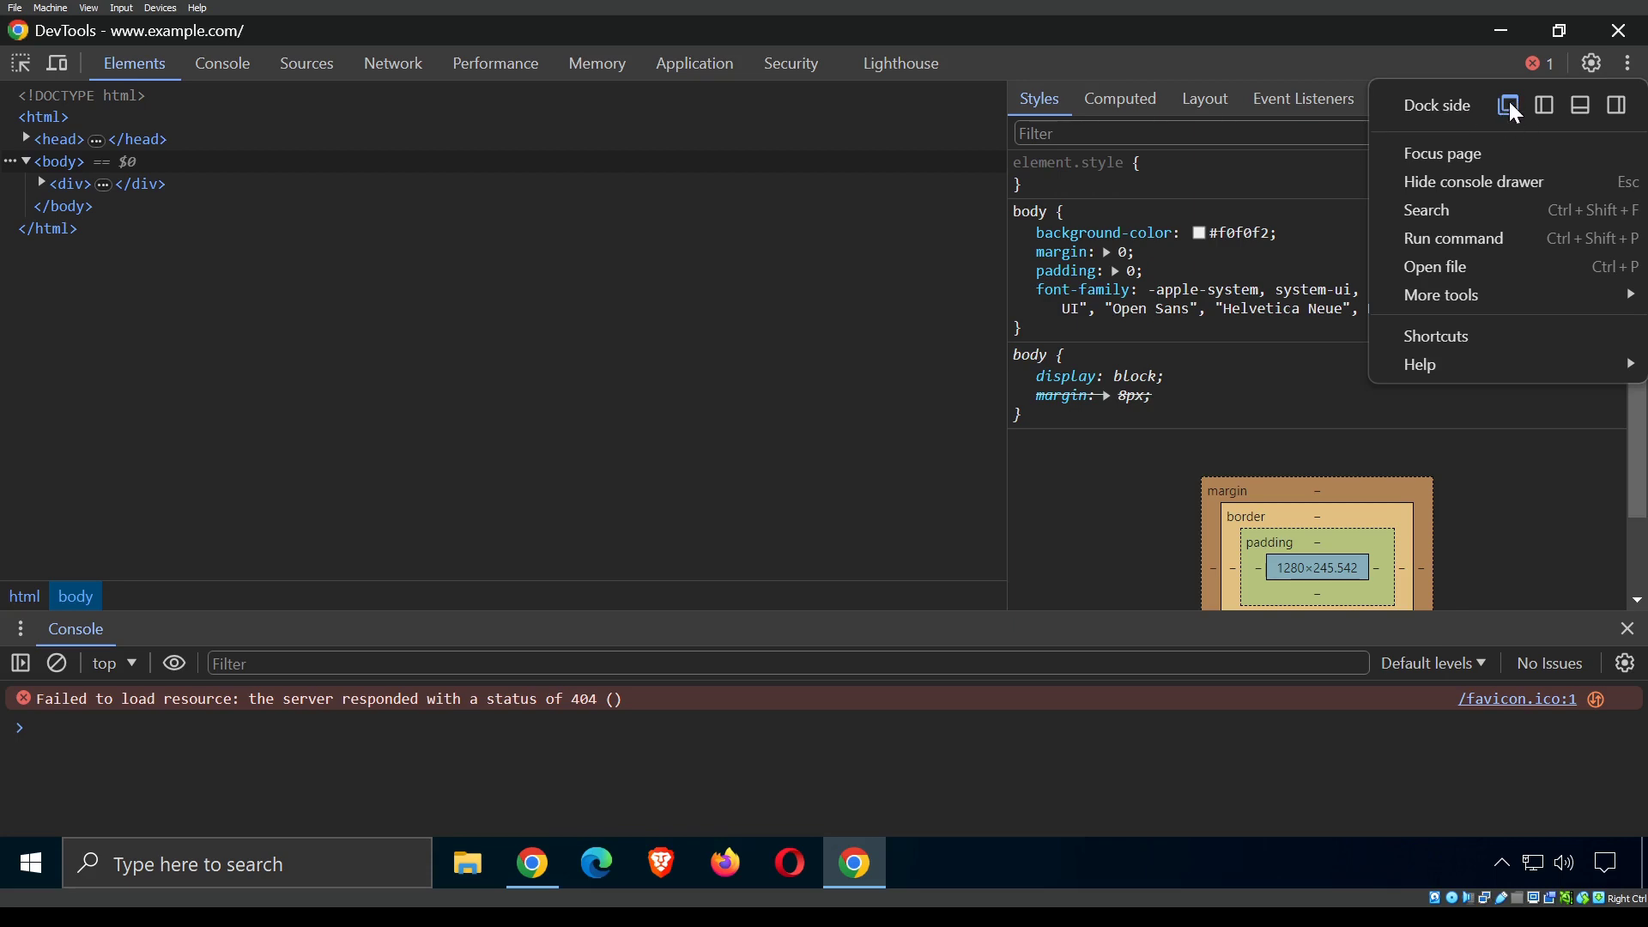
{"action": "left_click", "coordinate": [1614, 106]}
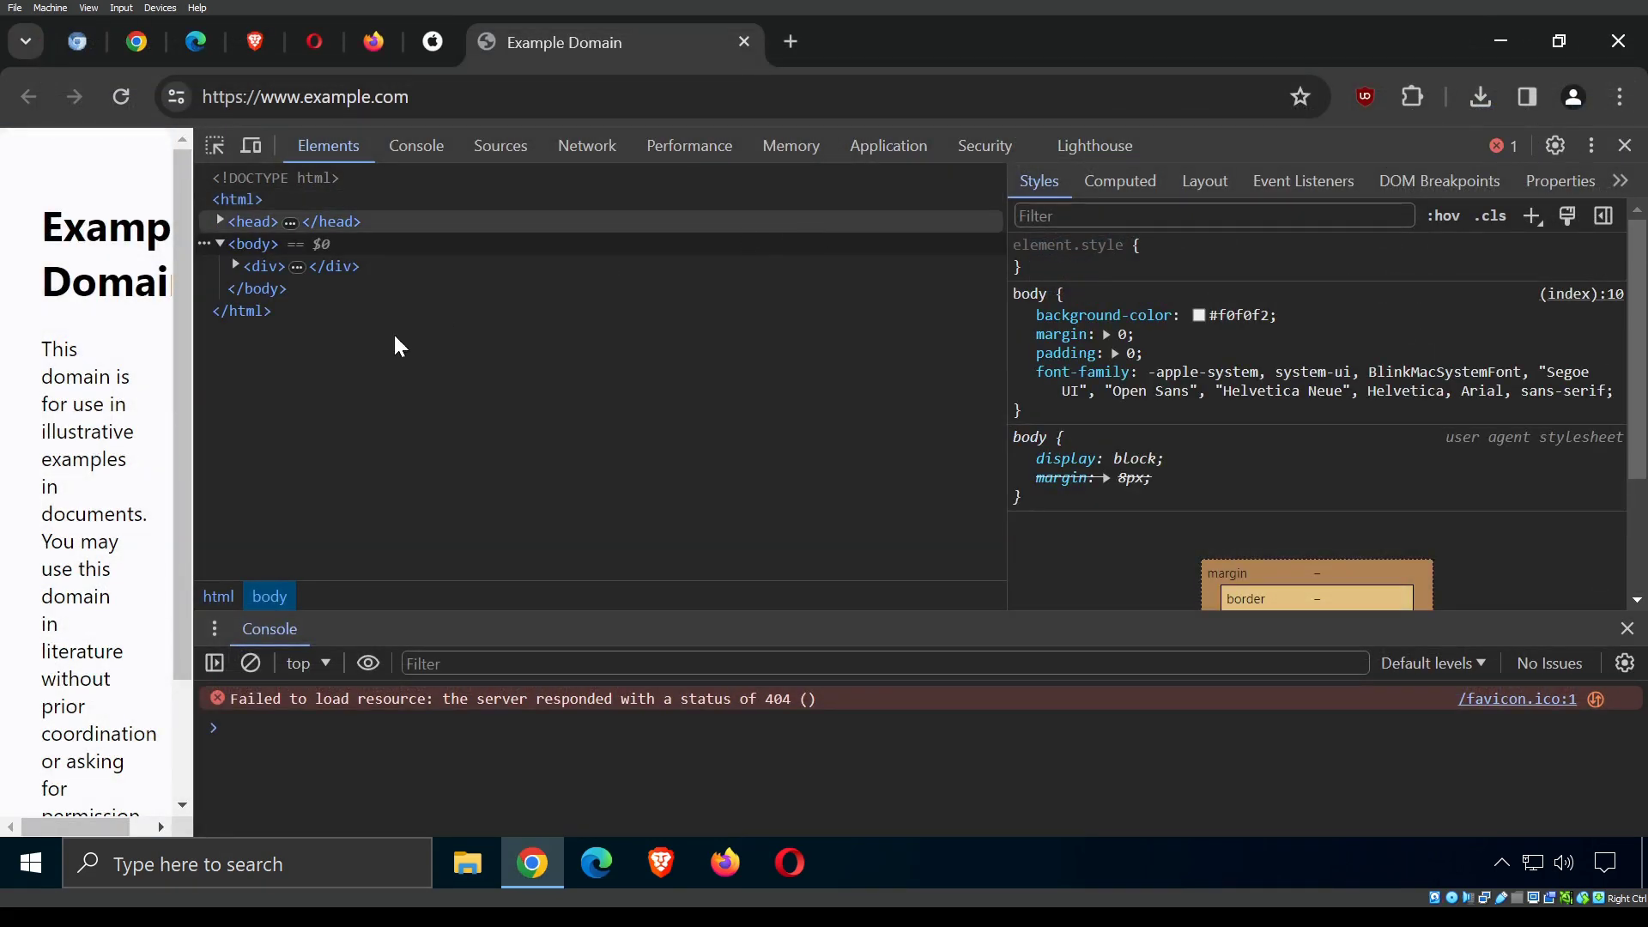
{"action": "left_click_drag", "start_coordinate": [195, 346], "coordinate": [725, 345]}
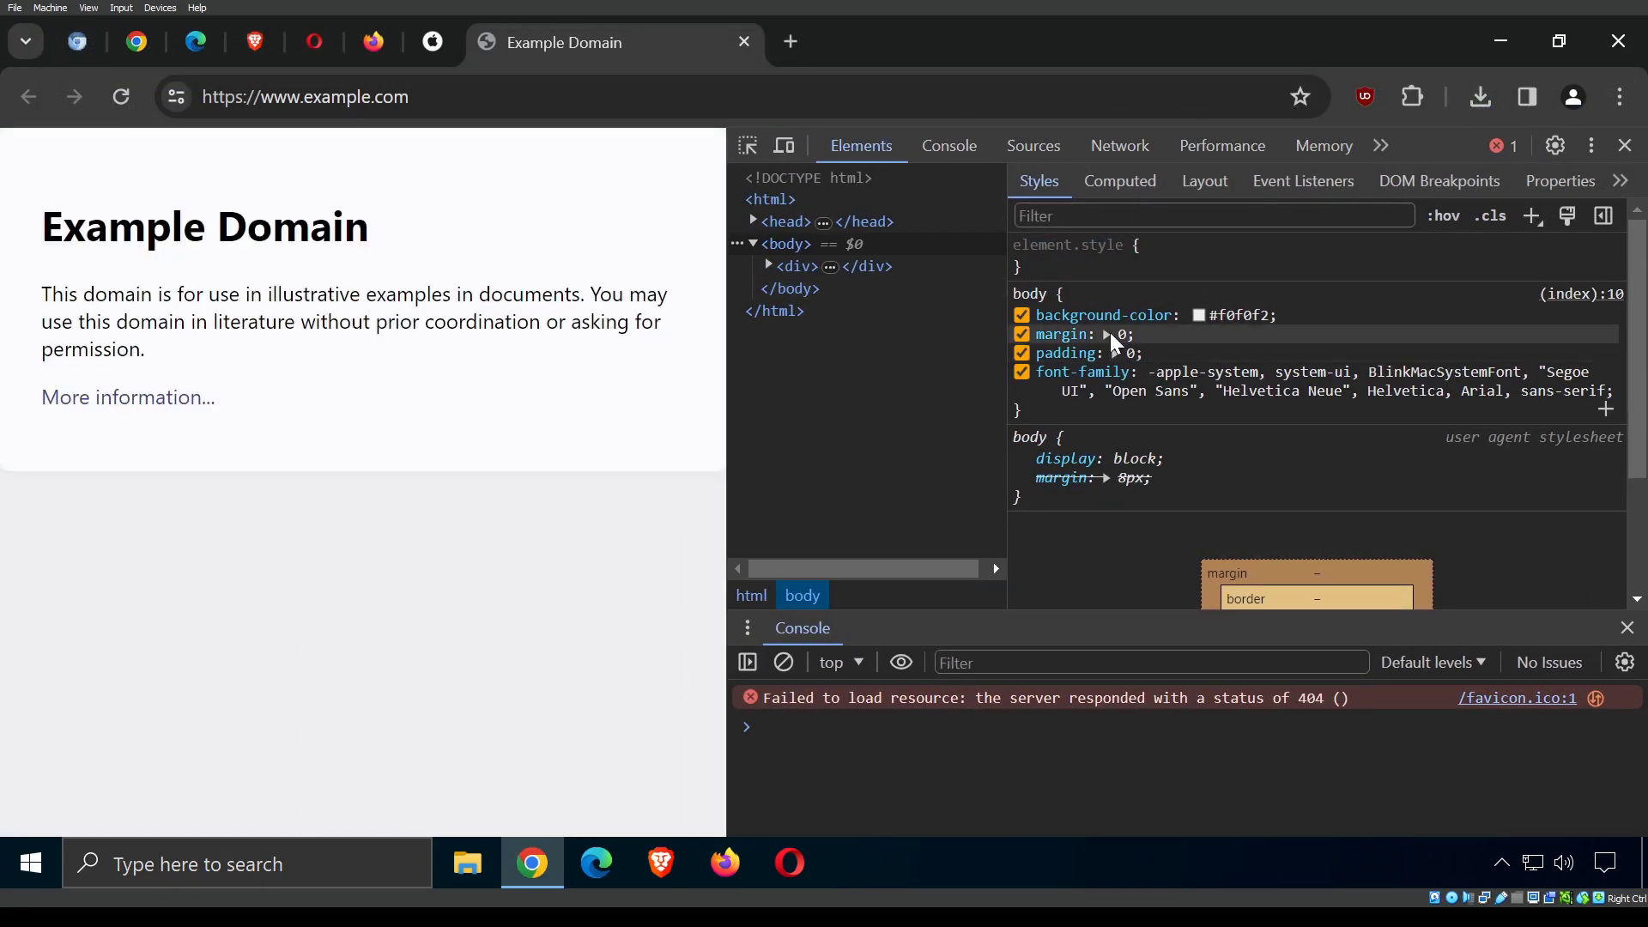
{"action": "left_click", "coordinate": [1592, 146]}
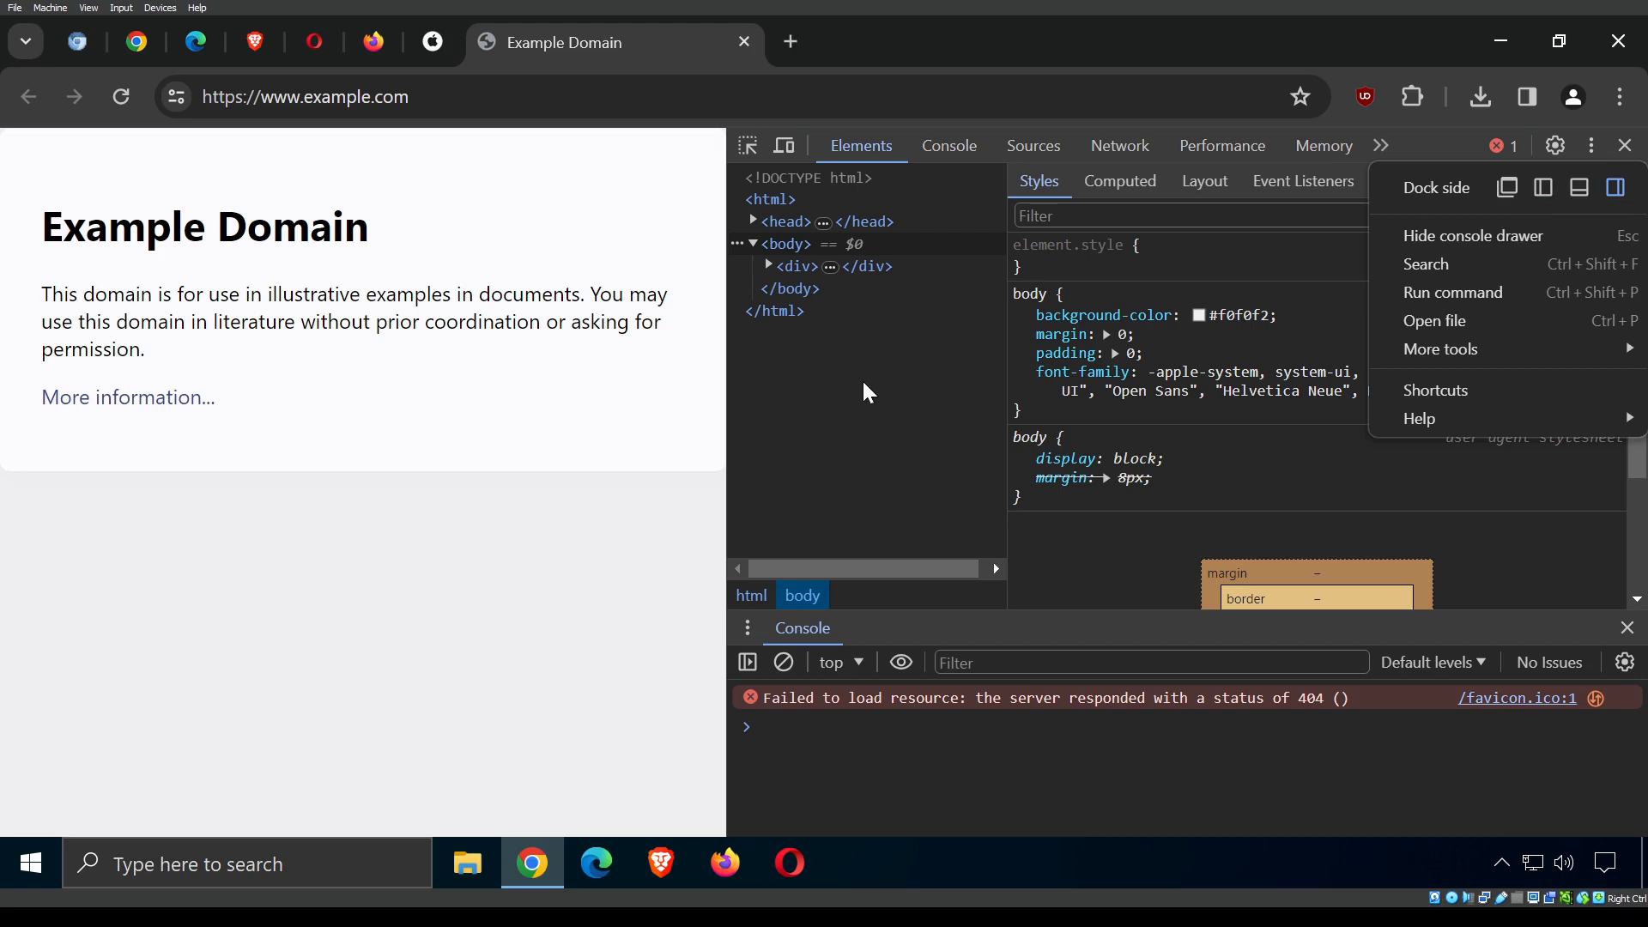
{"action": "left_click", "coordinate": [894, 376]}
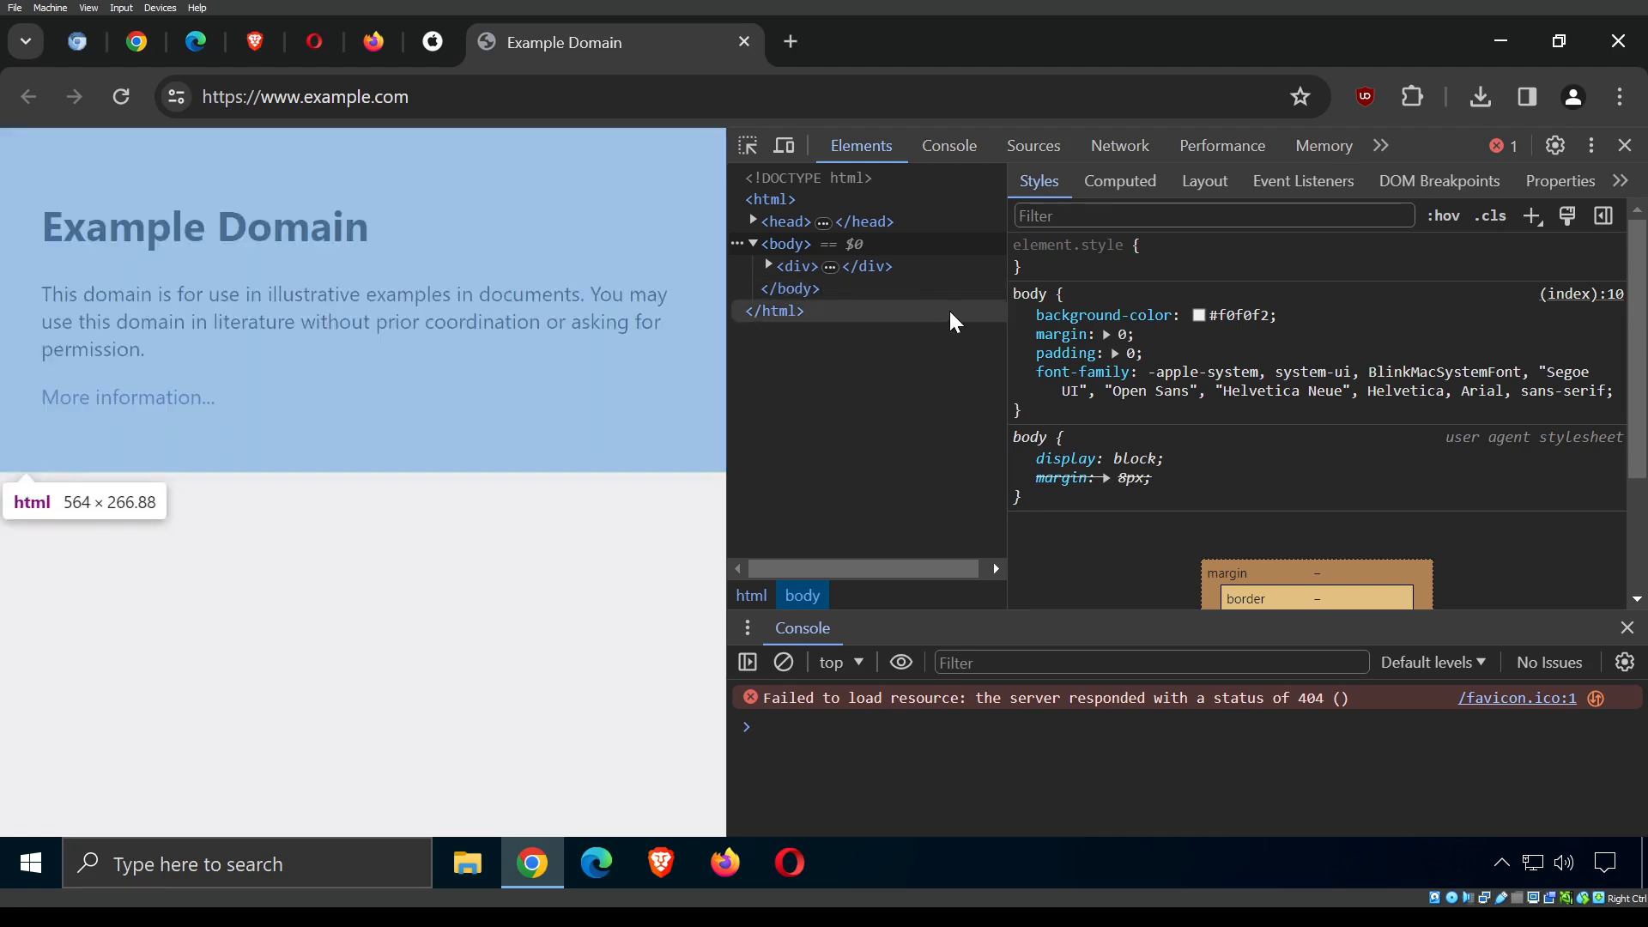
{"action": "left_click_drag", "start_coordinate": [1001, 309], "coordinate": [1204, 309]}
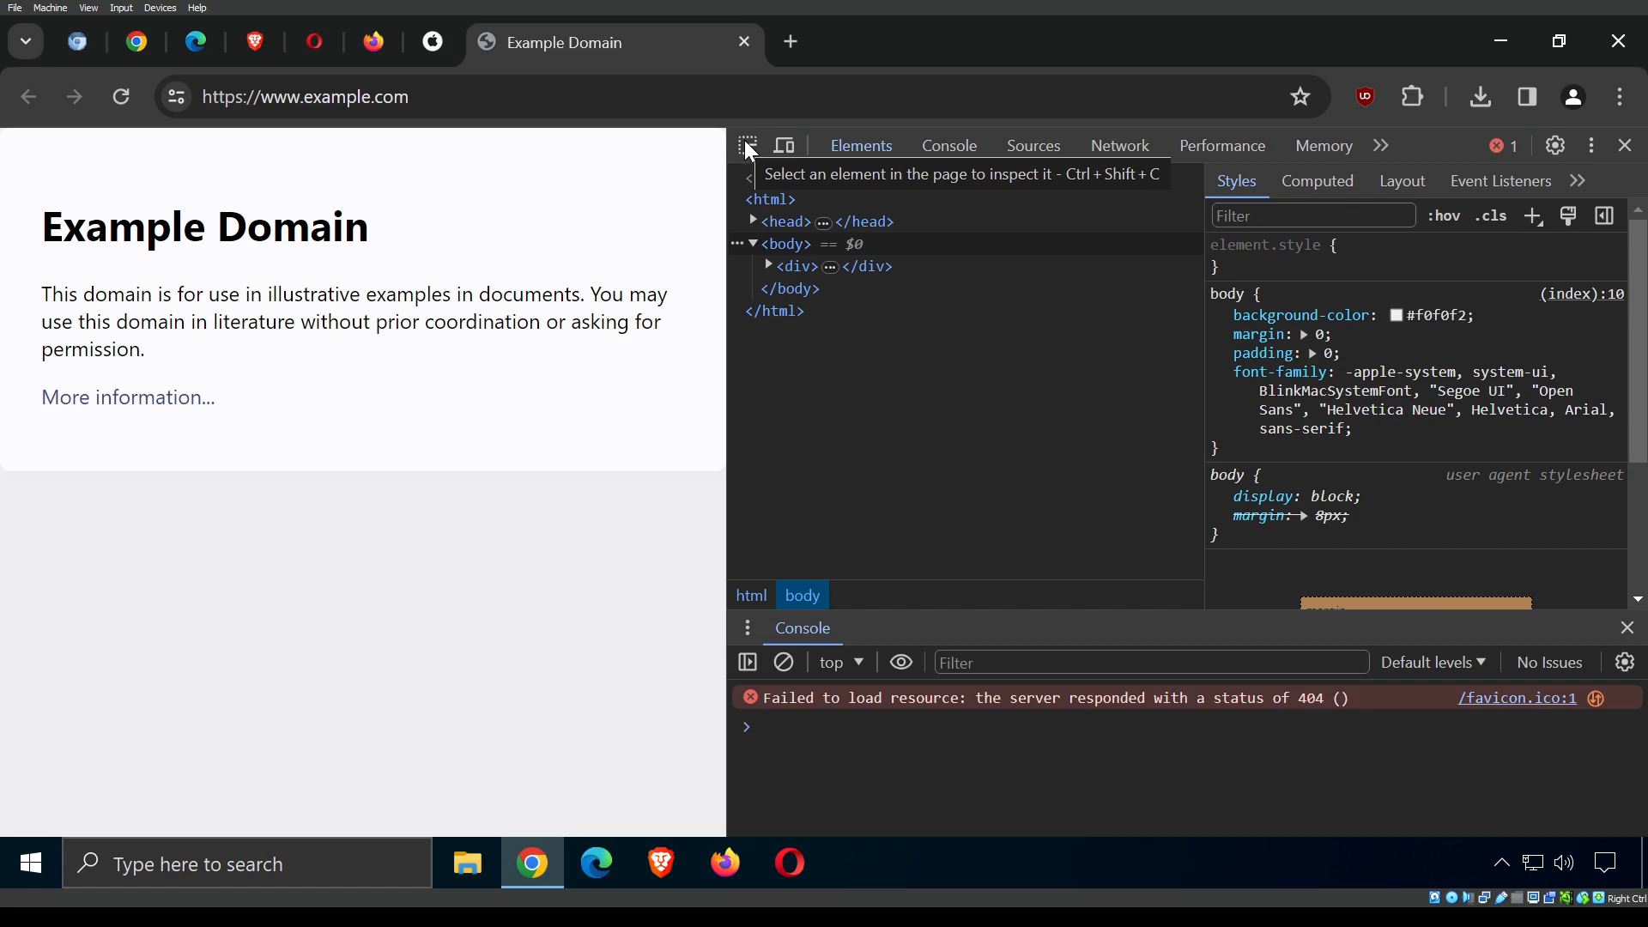
Inspect the Example Domain page's first paragraph element, expand and collapse its text in the HTML tree, and widen the Styles pane.
{"action": "left_click", "coordinate": [745, 143]}
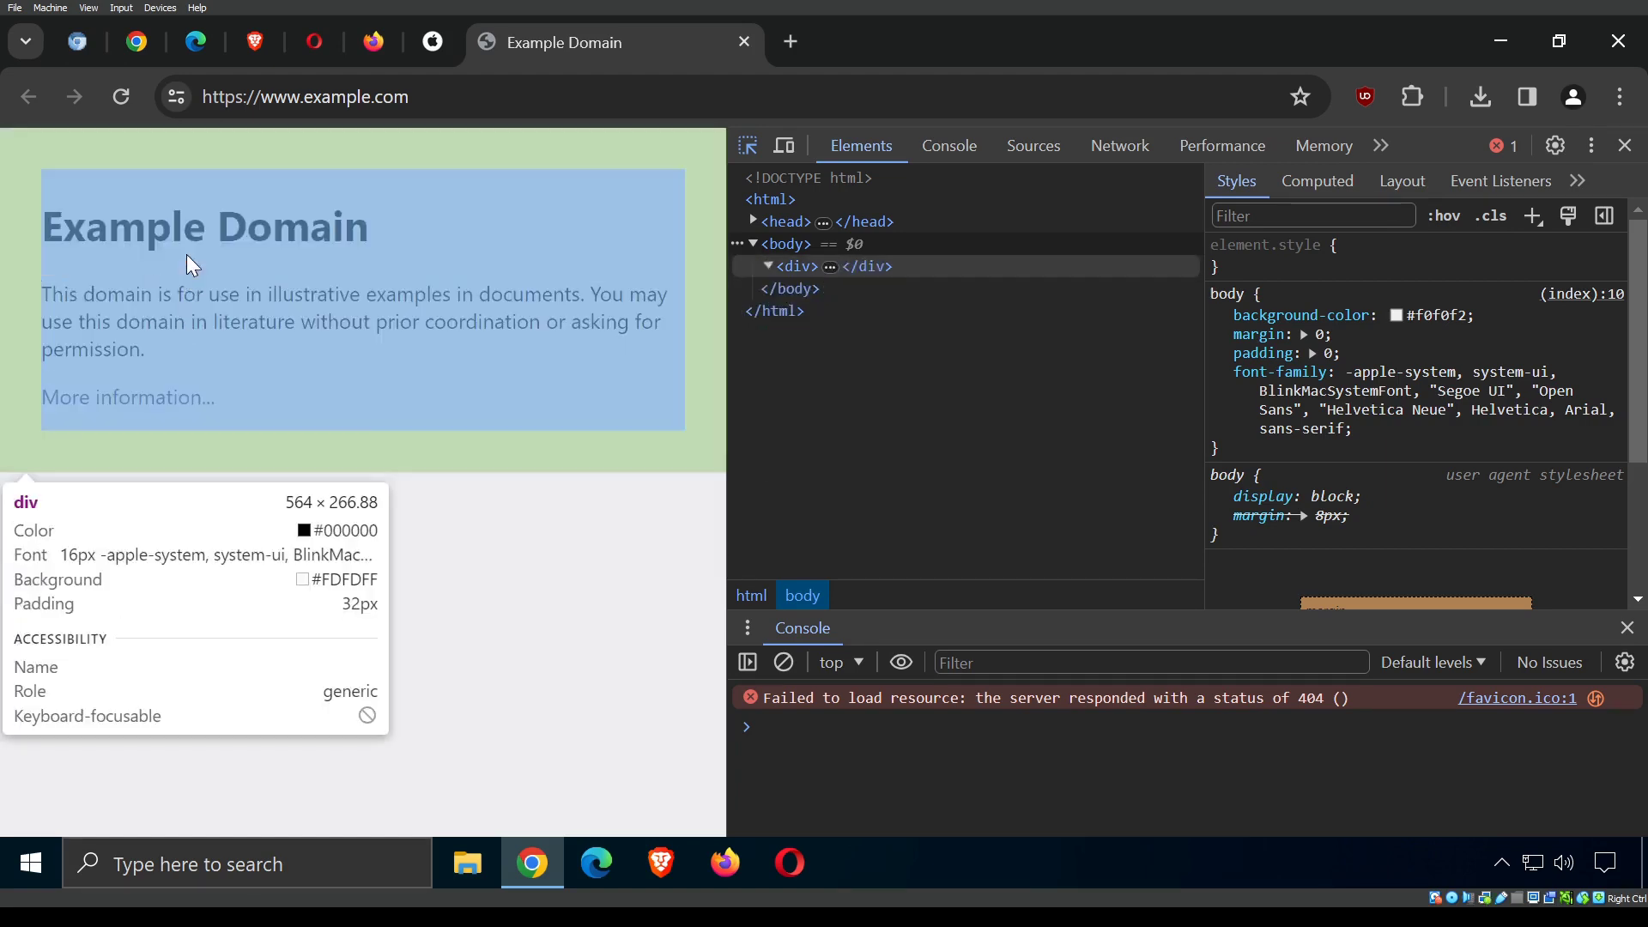
{"action": "left_click", "coordinate": [250, 322]}
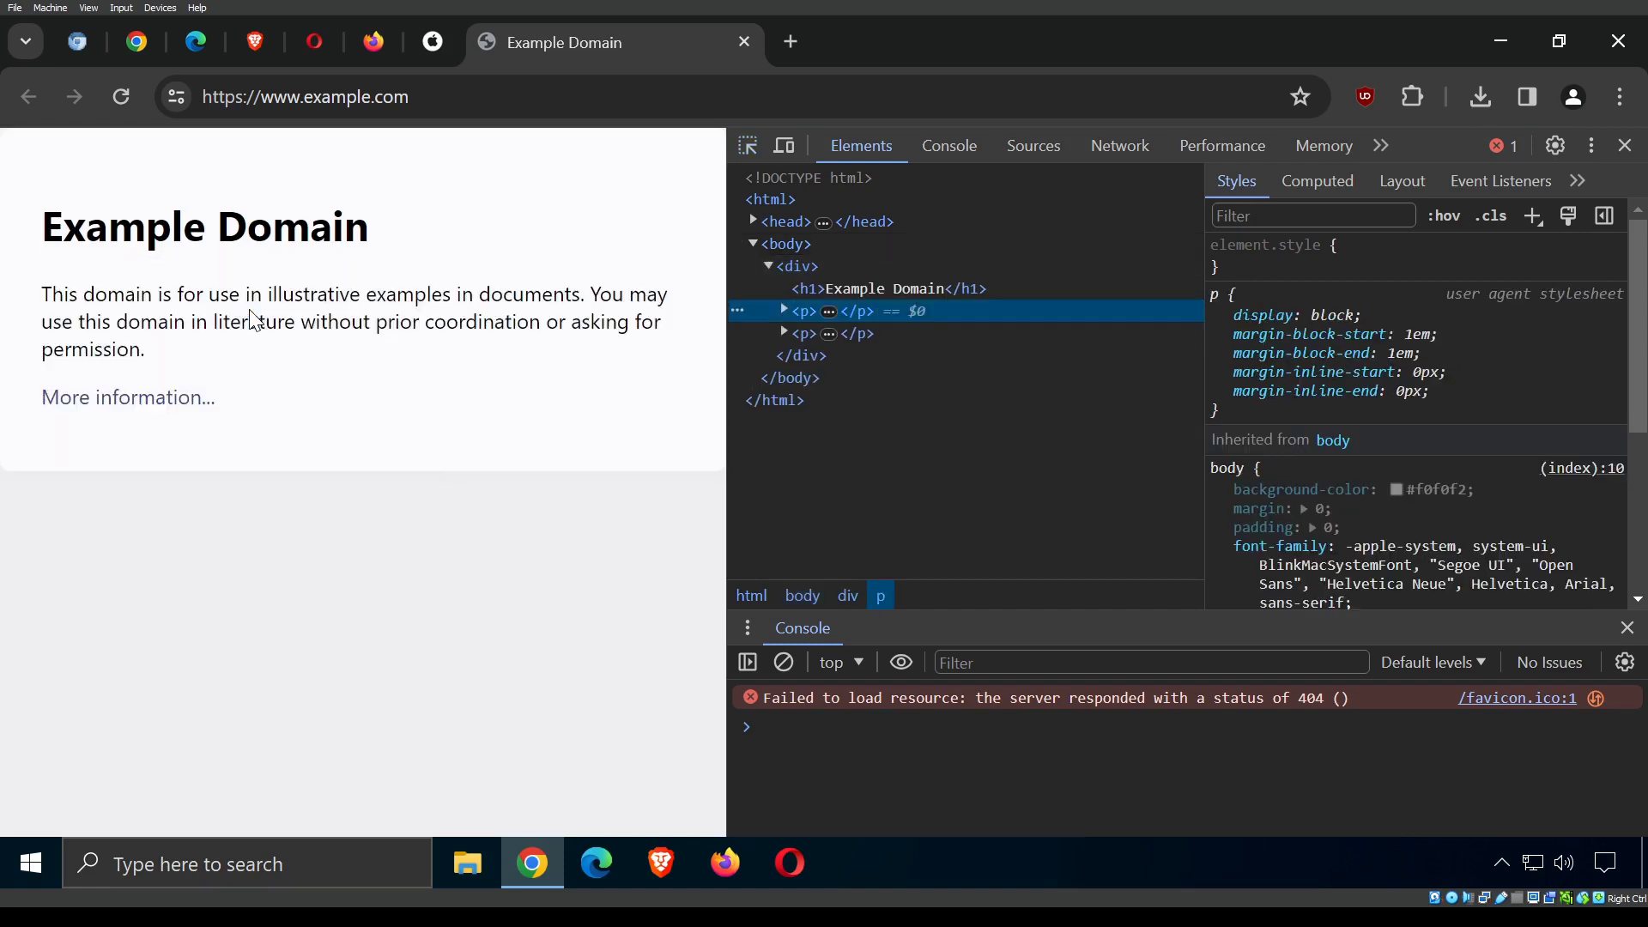
{"action": "left_click", "coordinate": [784, 311]}
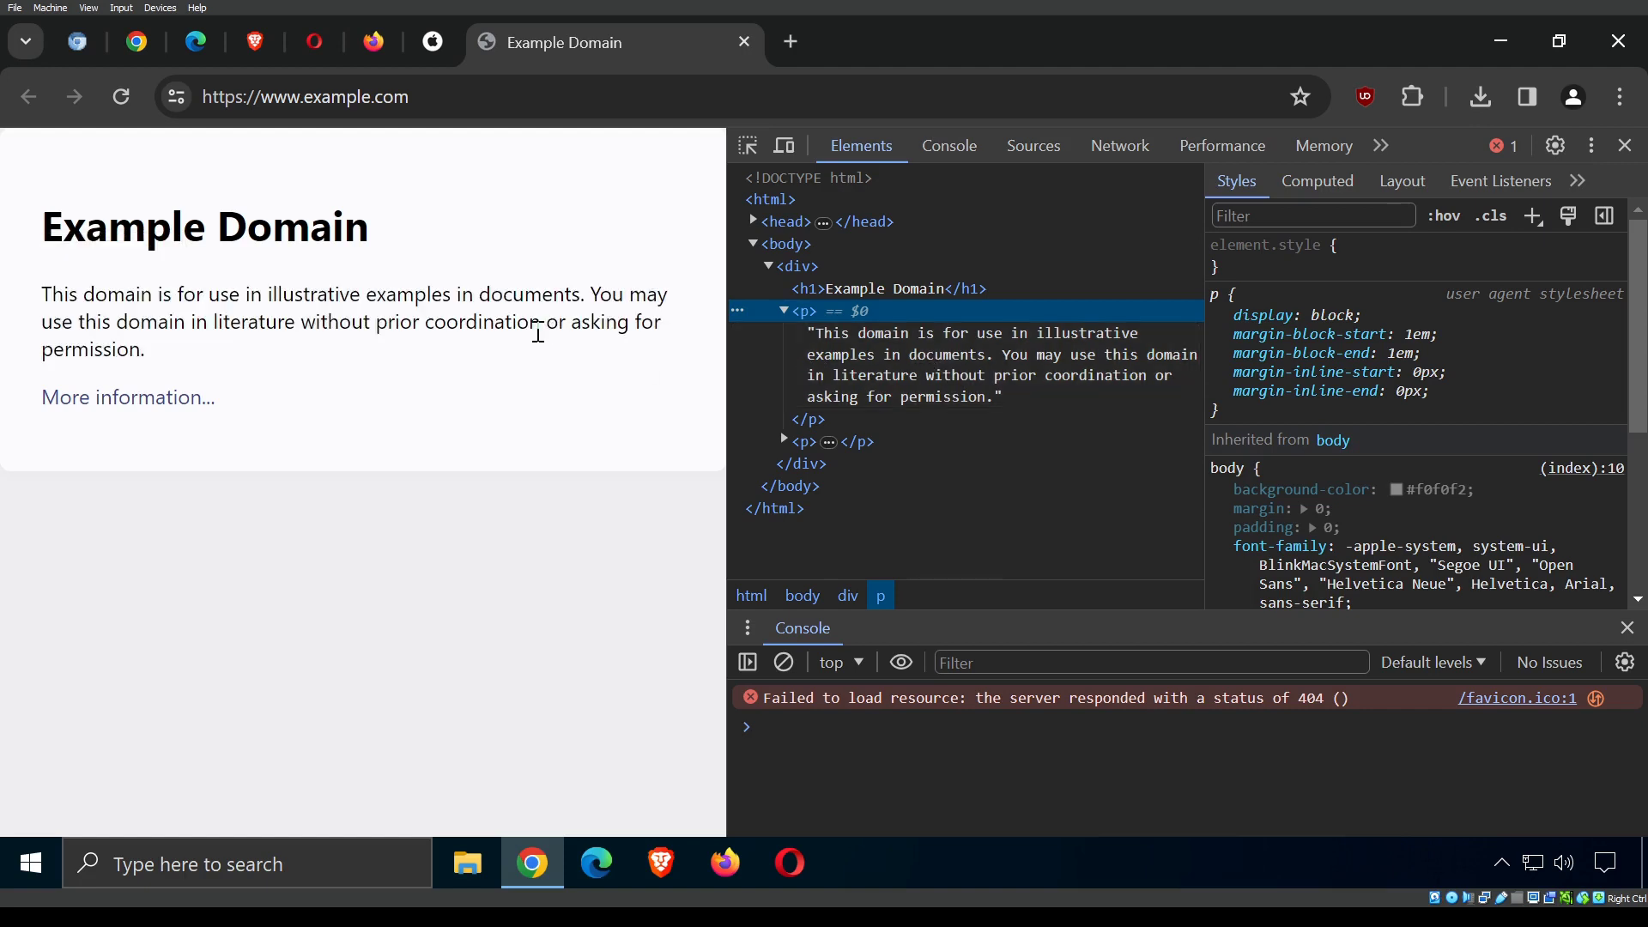
{"action": "left_click", "coordinate": [784, 310]}
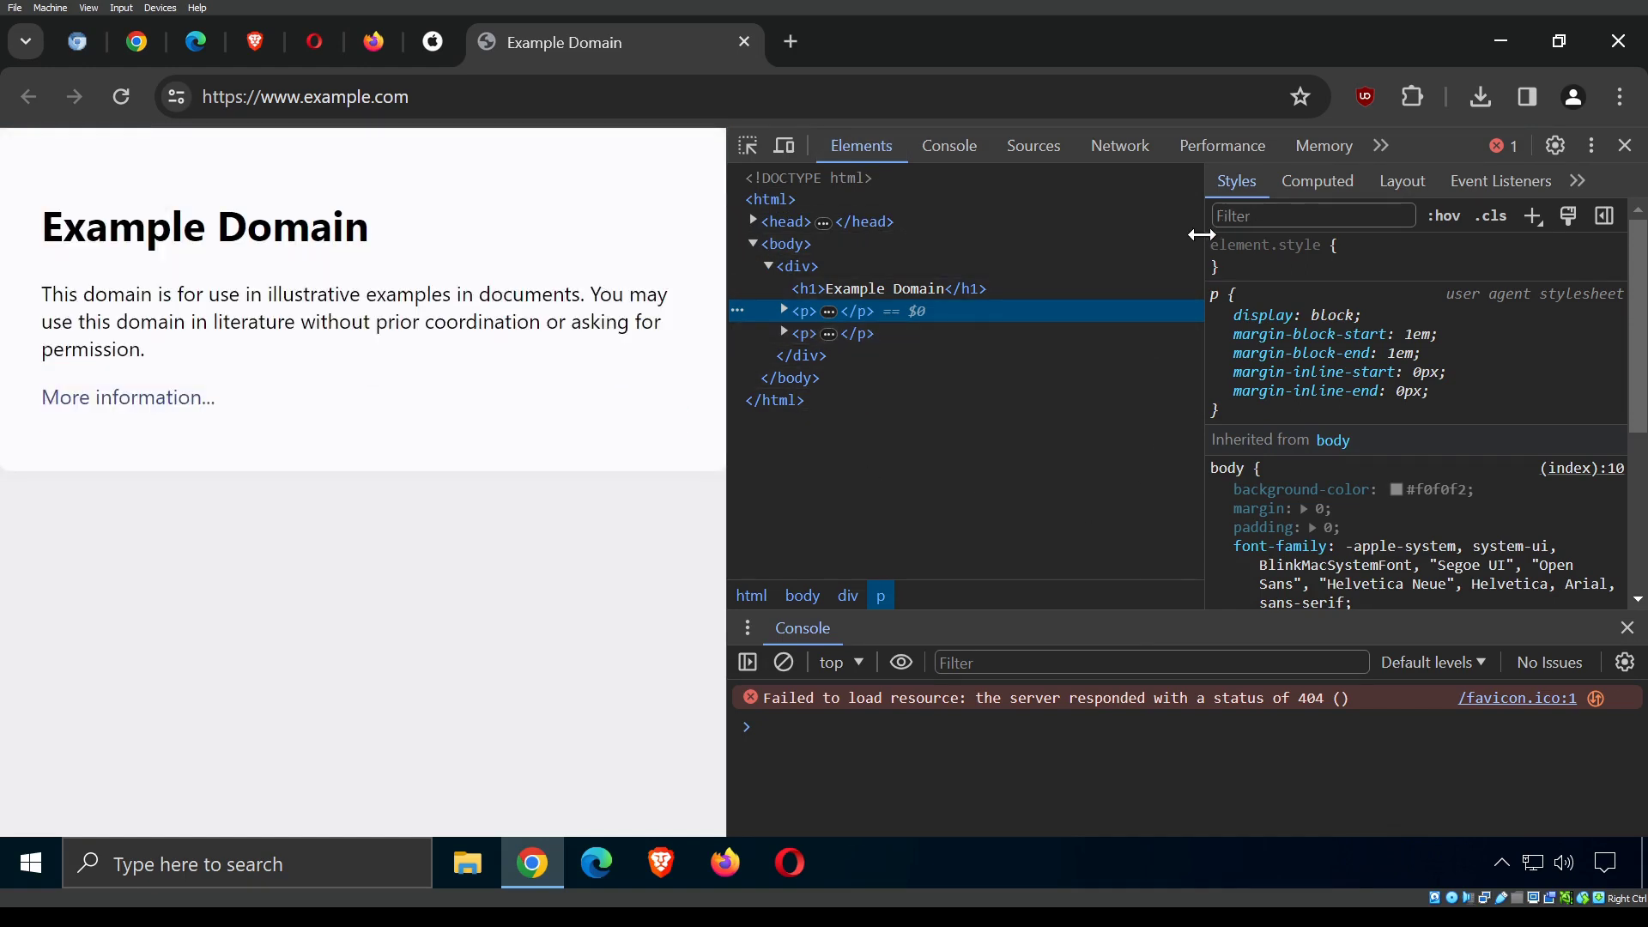
{"action": "left_click_drag", "start_coordinate": [1201, 235], "coordinate": [1024, 228]}
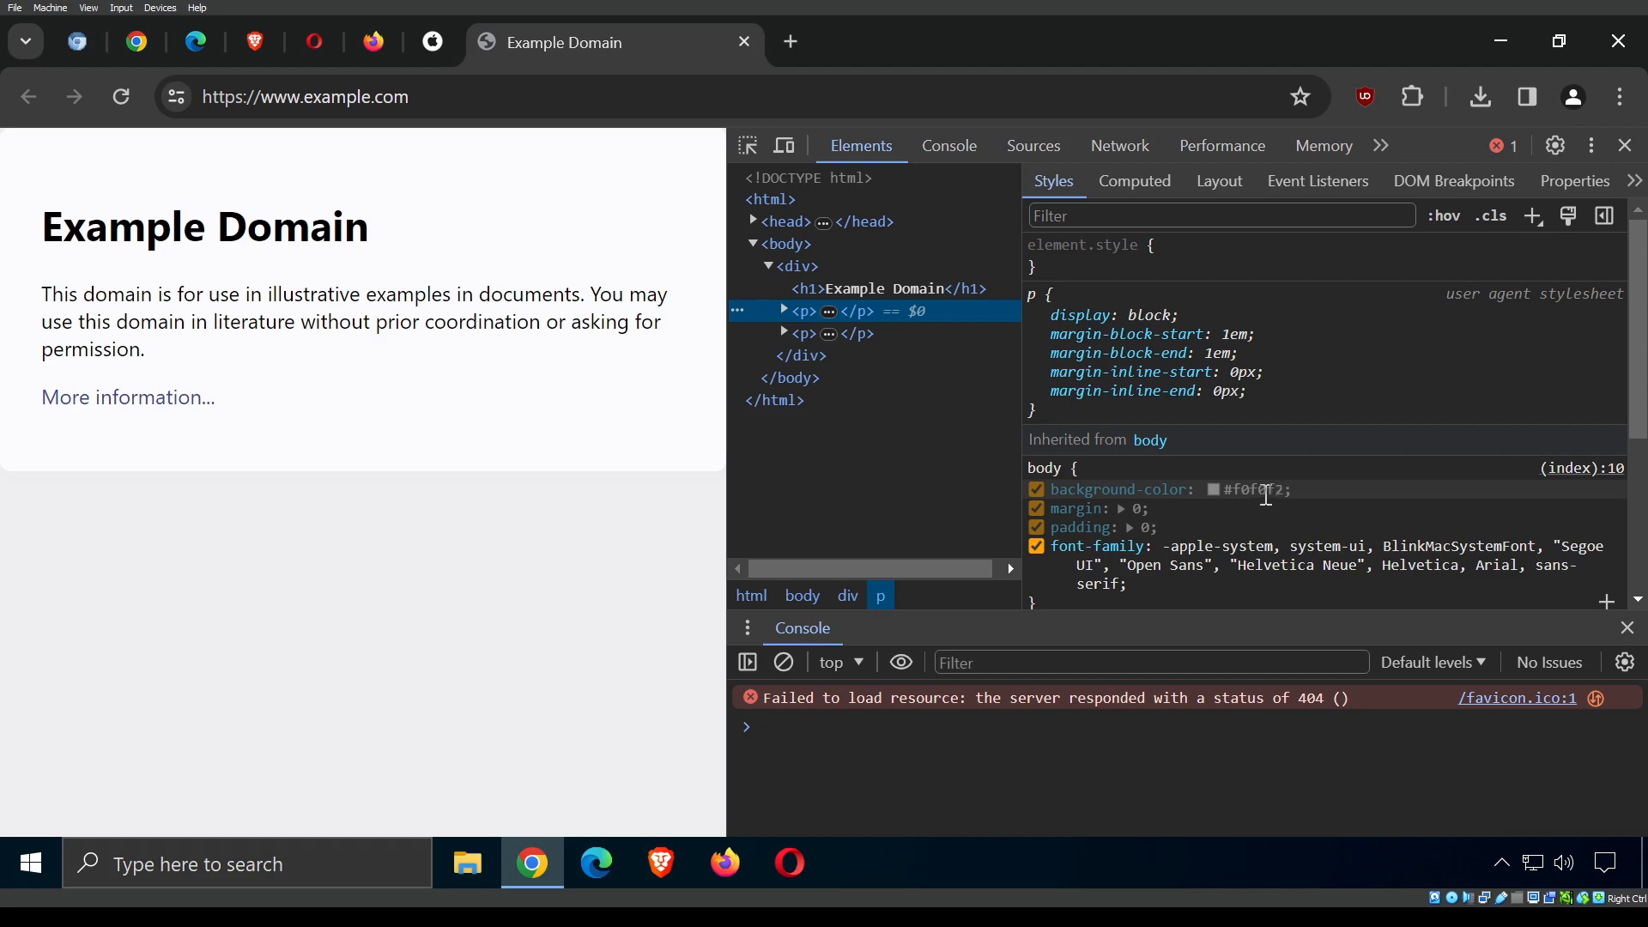
Review the first paragraph's styles and box model, and widen the Elements tree and the DevTools area.
{"action": "scroll", "coordinate": [1241, 493], "scroll_direction": "down", "scroll_amount": 3}
{"action": "scroll", "coordinate": [1064, 397], "scroll_direction": "up", "scroll_amount": 5}
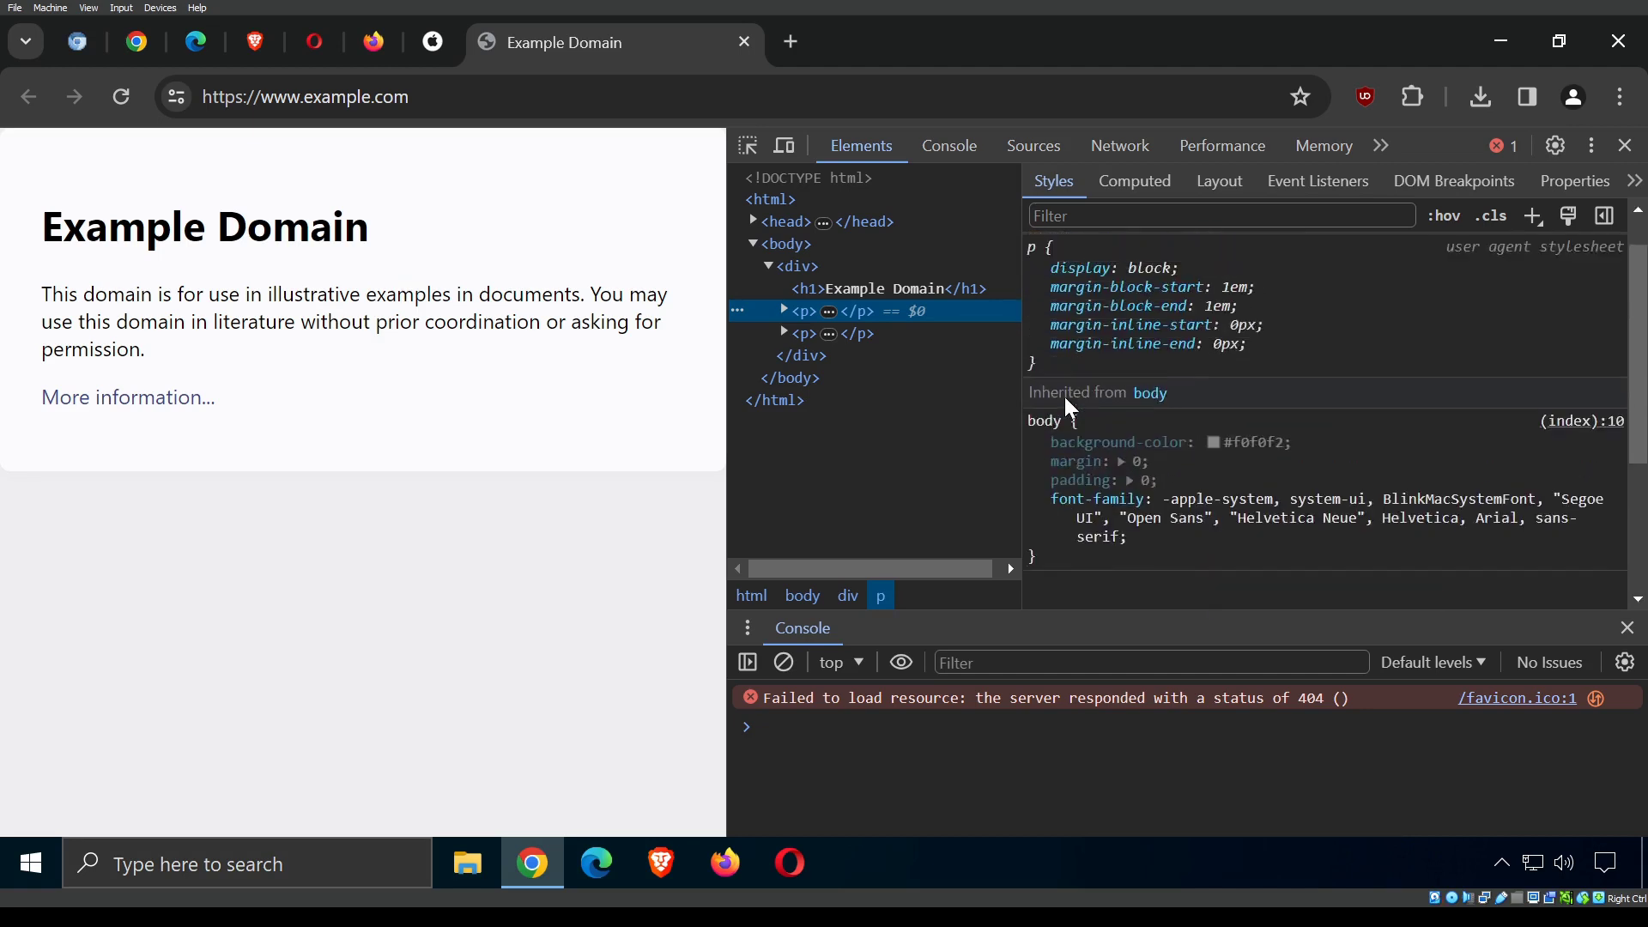
{"action": "scroll", "coordinate": [1064, 396], "scroll_direction": "down", "scroll_amount": 5}
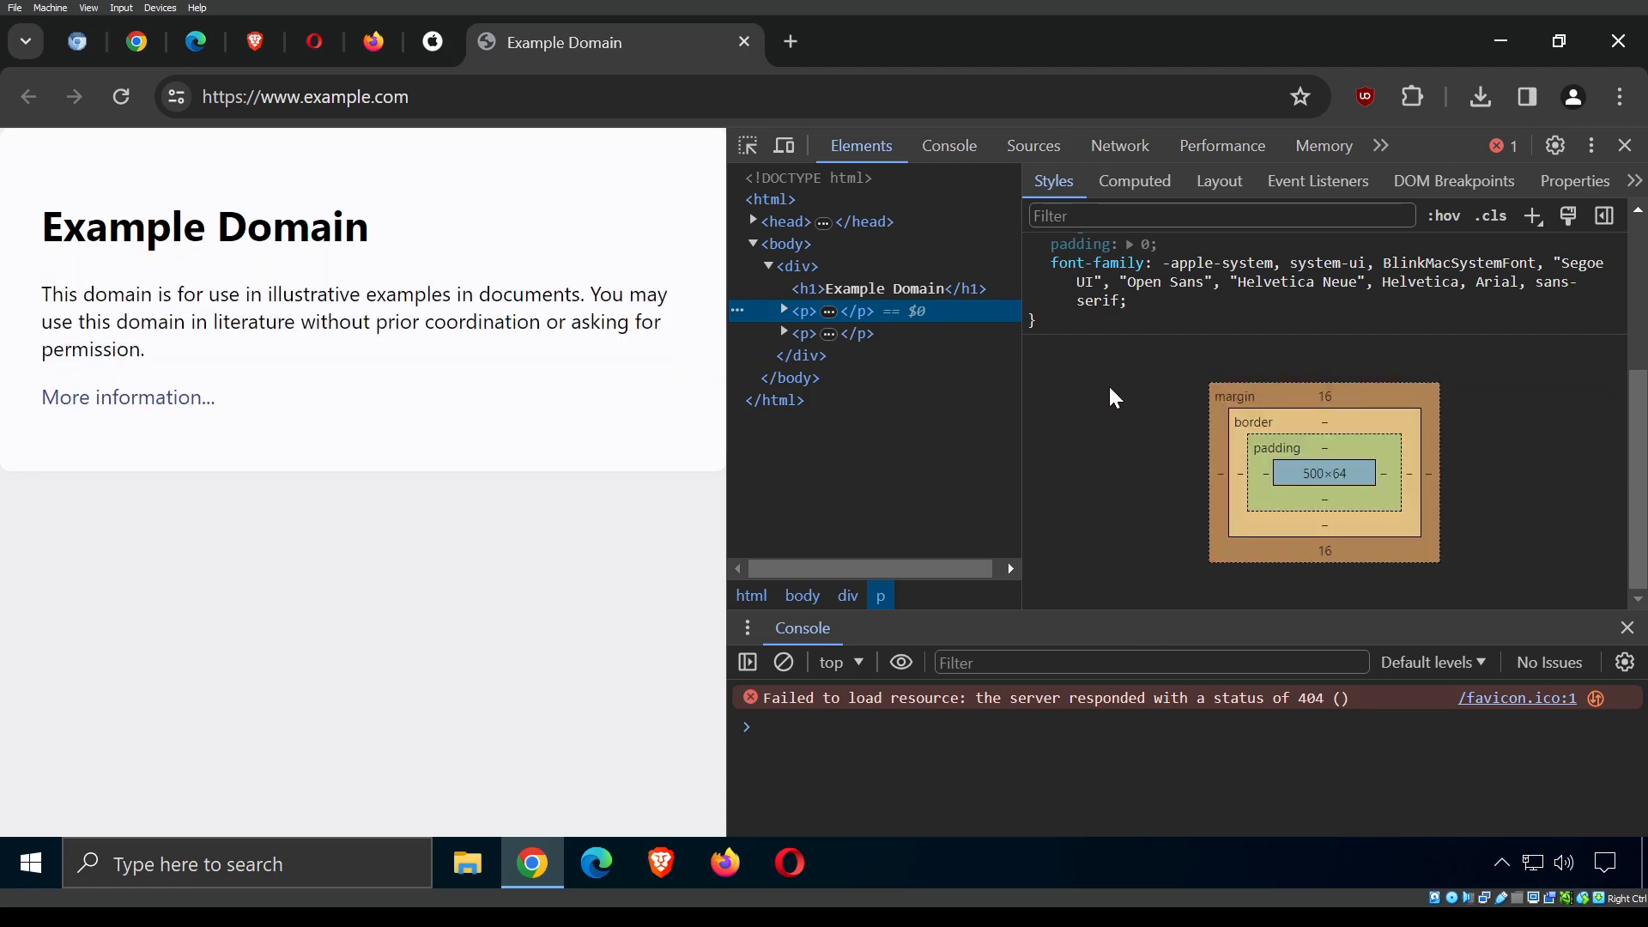
{"action": "left_click_drag", "start_coordinate": [1023, 378], "coordinate": [1247, 384]}
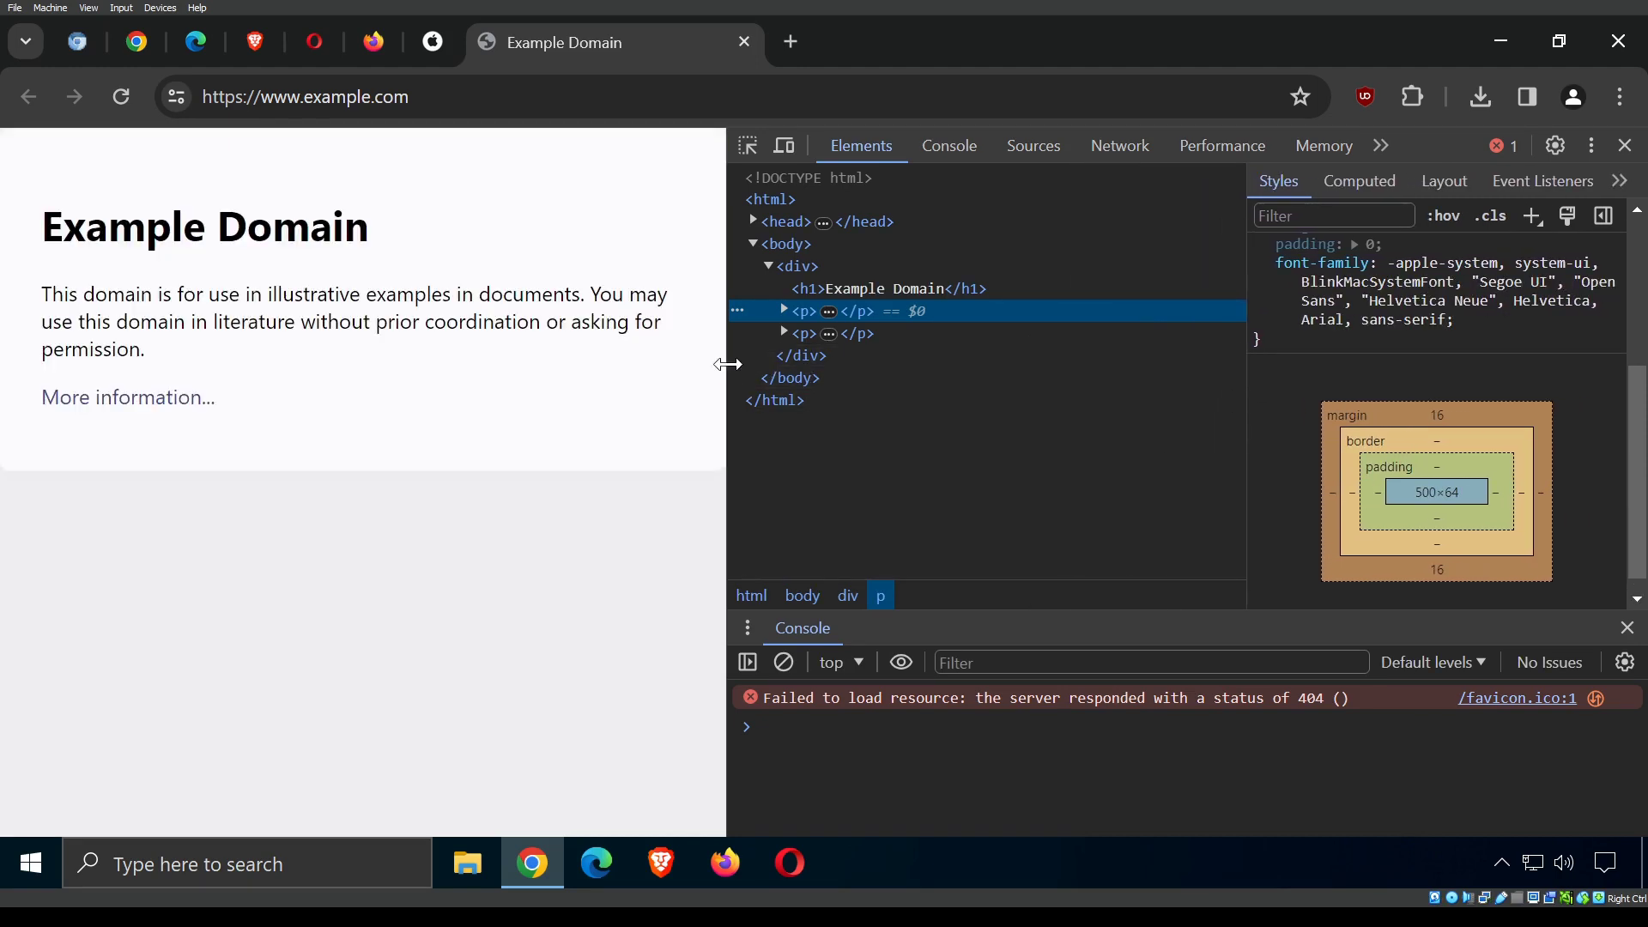
{"action": "left_click_drag", "start_coordinate": [725, 364], "coordinate": [507, 340]}
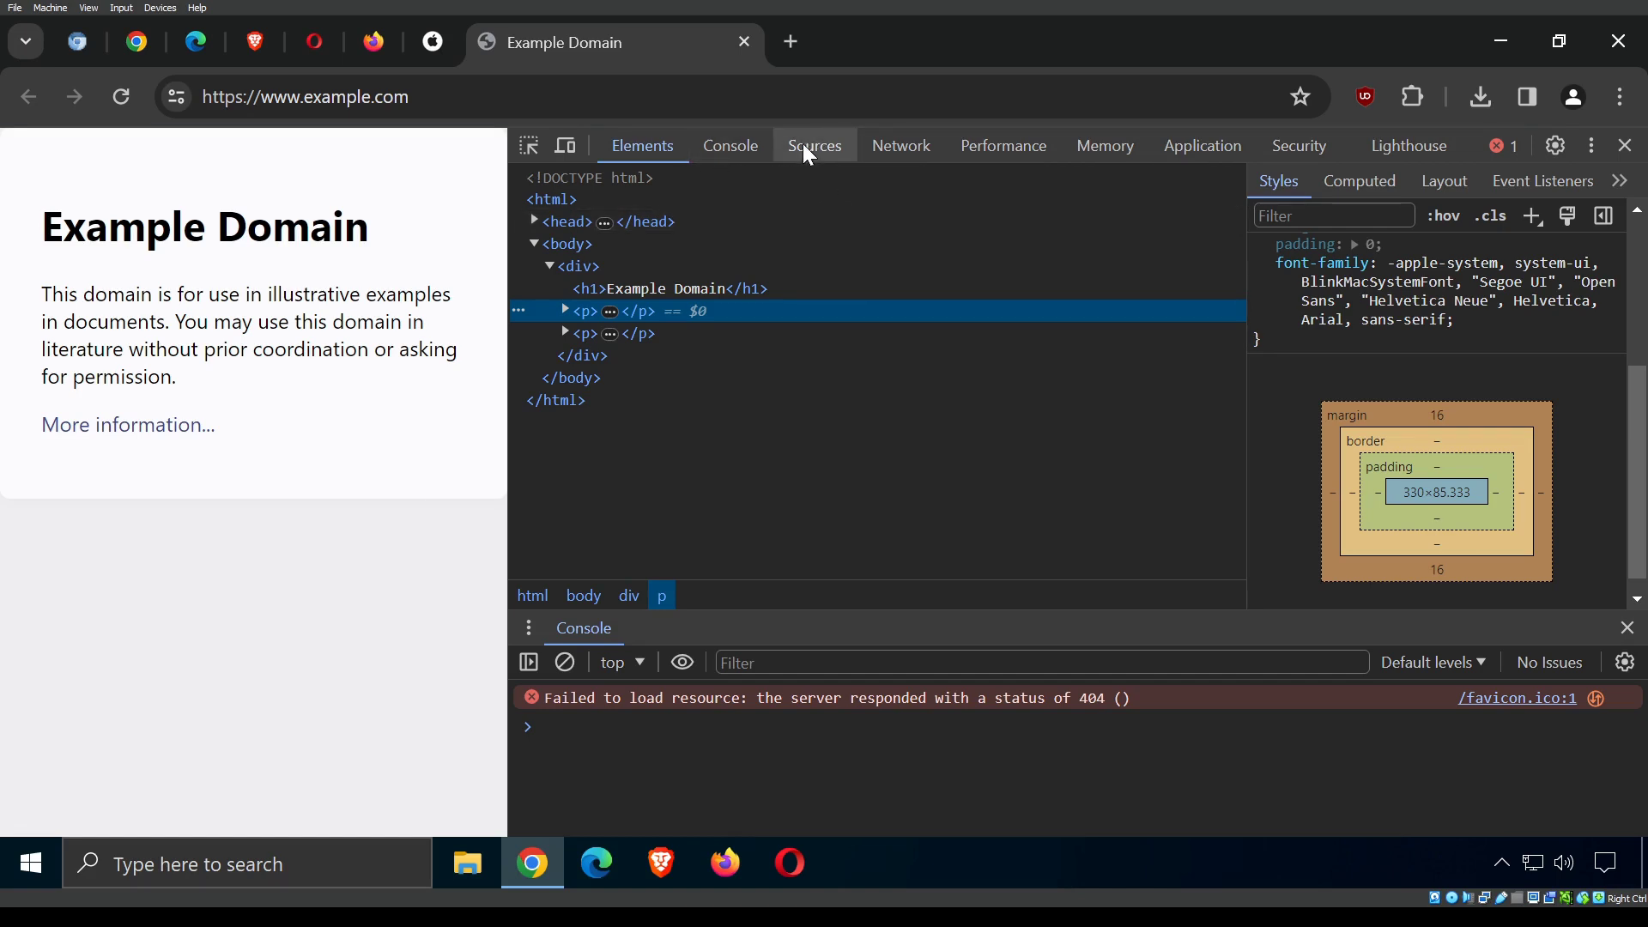
{"action": "left_click", "coordinate": [803, 144]}
{"action": "left_click_drag", "start_coordinate": [796, 313], "coordinate": [968, 322]}
{"action": "left_click", "coordinate": [541, 243]}
{"action": "left_click", "coordinate": [541, 244]}
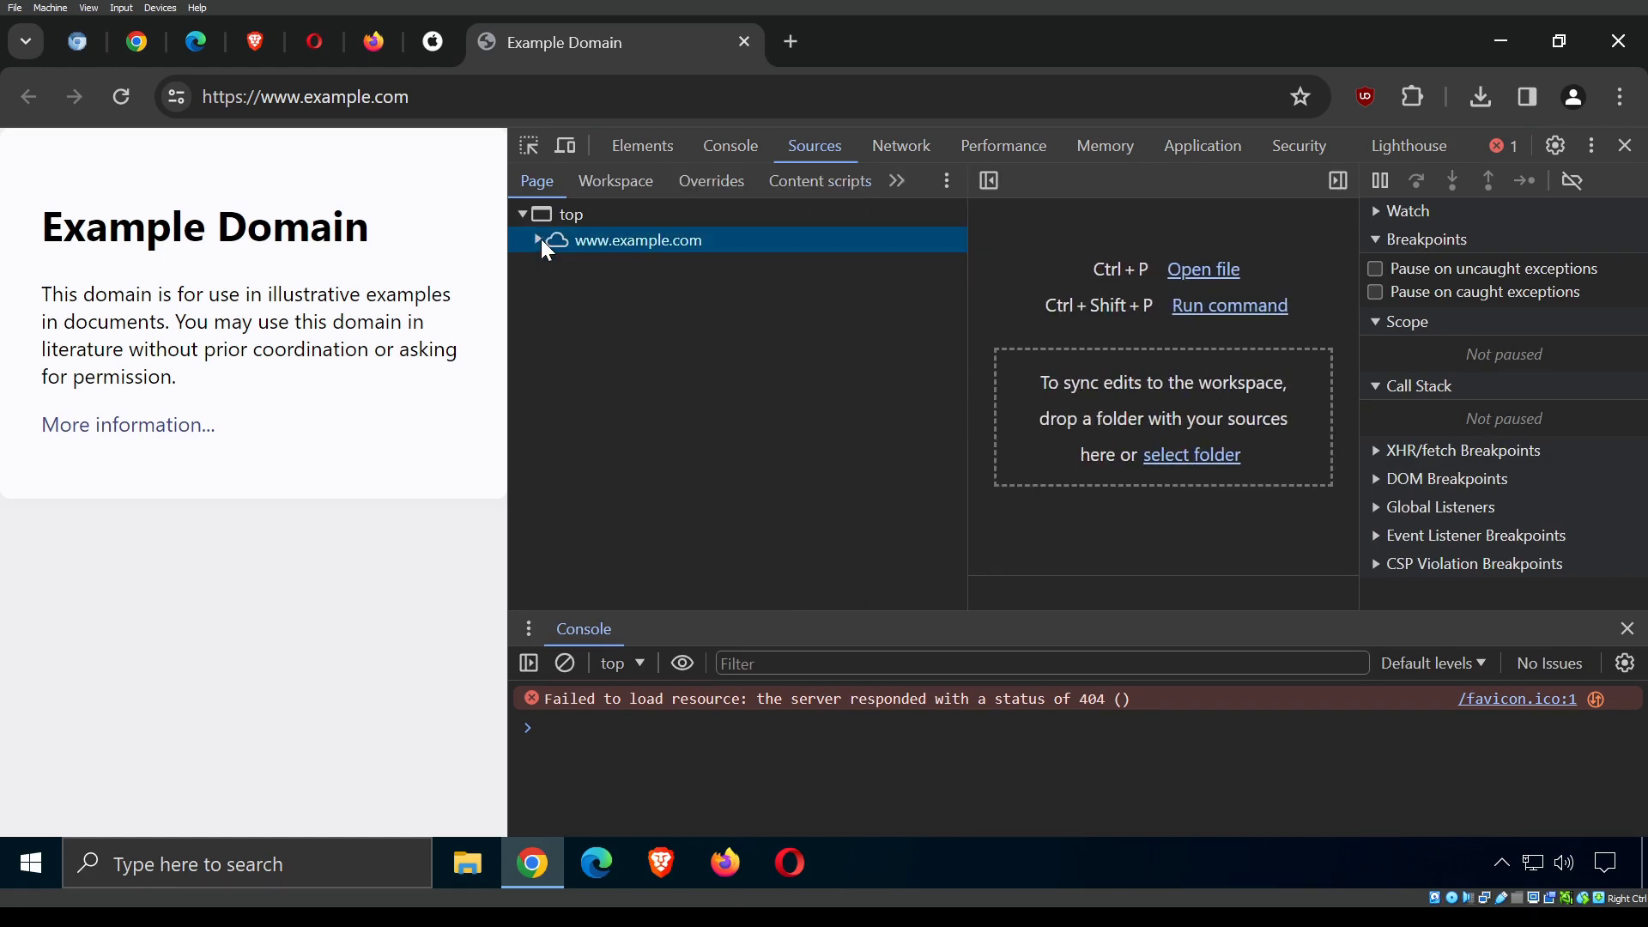
{"action": "left_click", "coordinate": [542, 245]}
{"action": "left_click", "coordinate": [592, 267]}
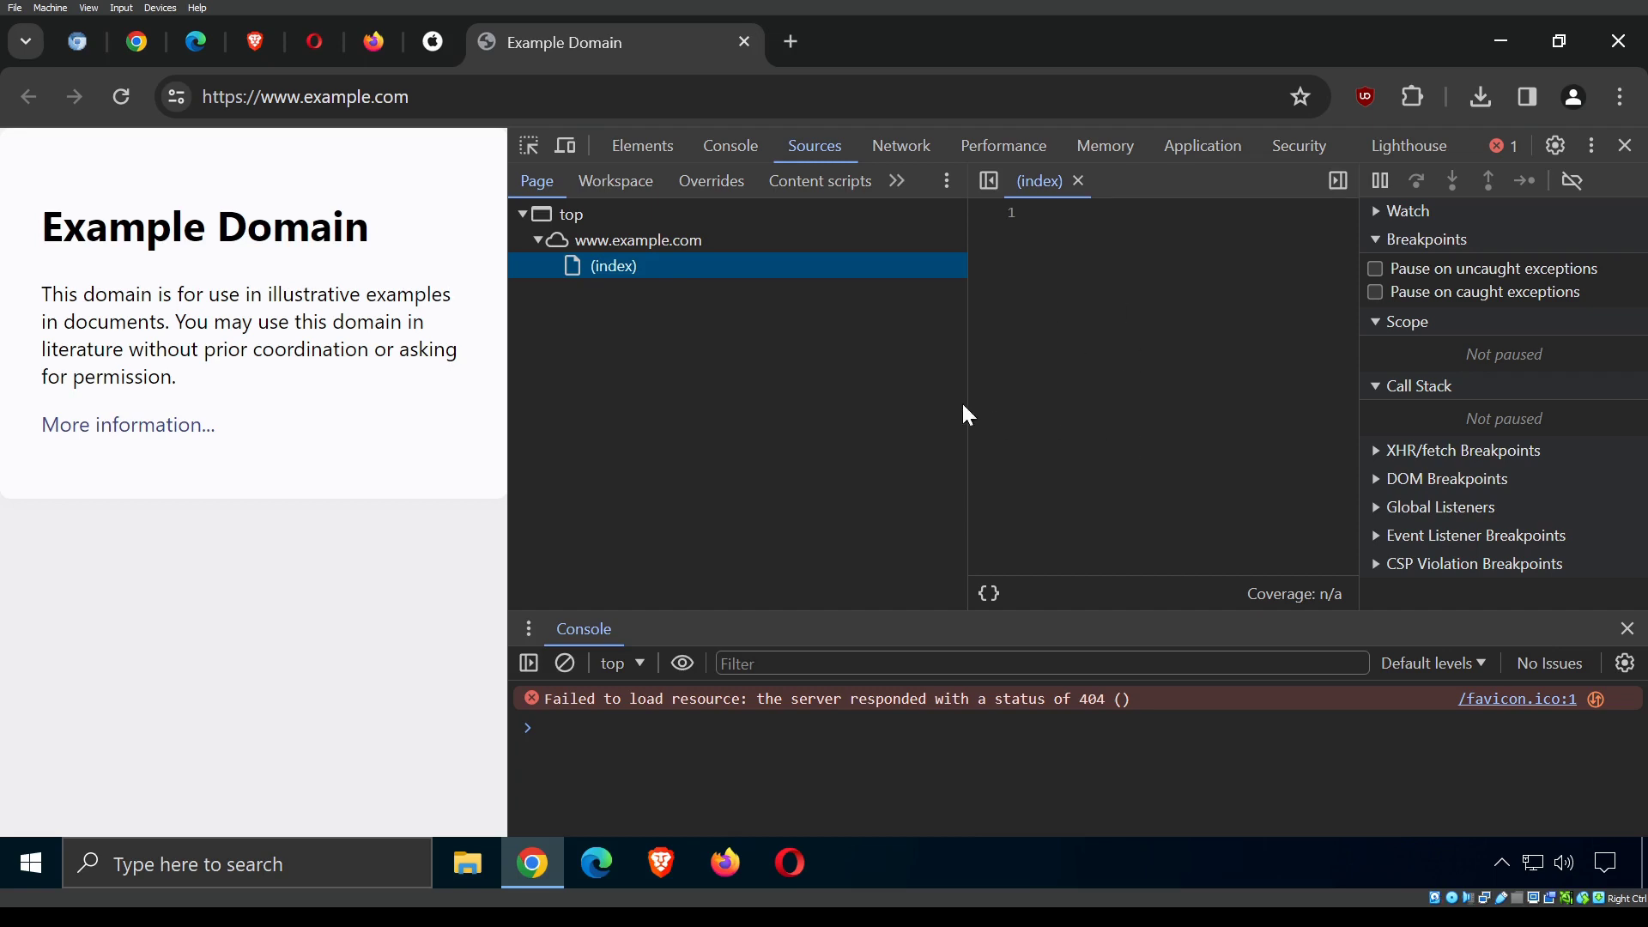
{"action": "mouse_move", "coordinate": [967, 398]}
{"action": "left_mouse_down"}
{"action": "mouse_move", "coordinate": [761, 378]}
{"action": "mouse_move", "coordinate": [943, 382]}
{"action": "left_mouse_up"}
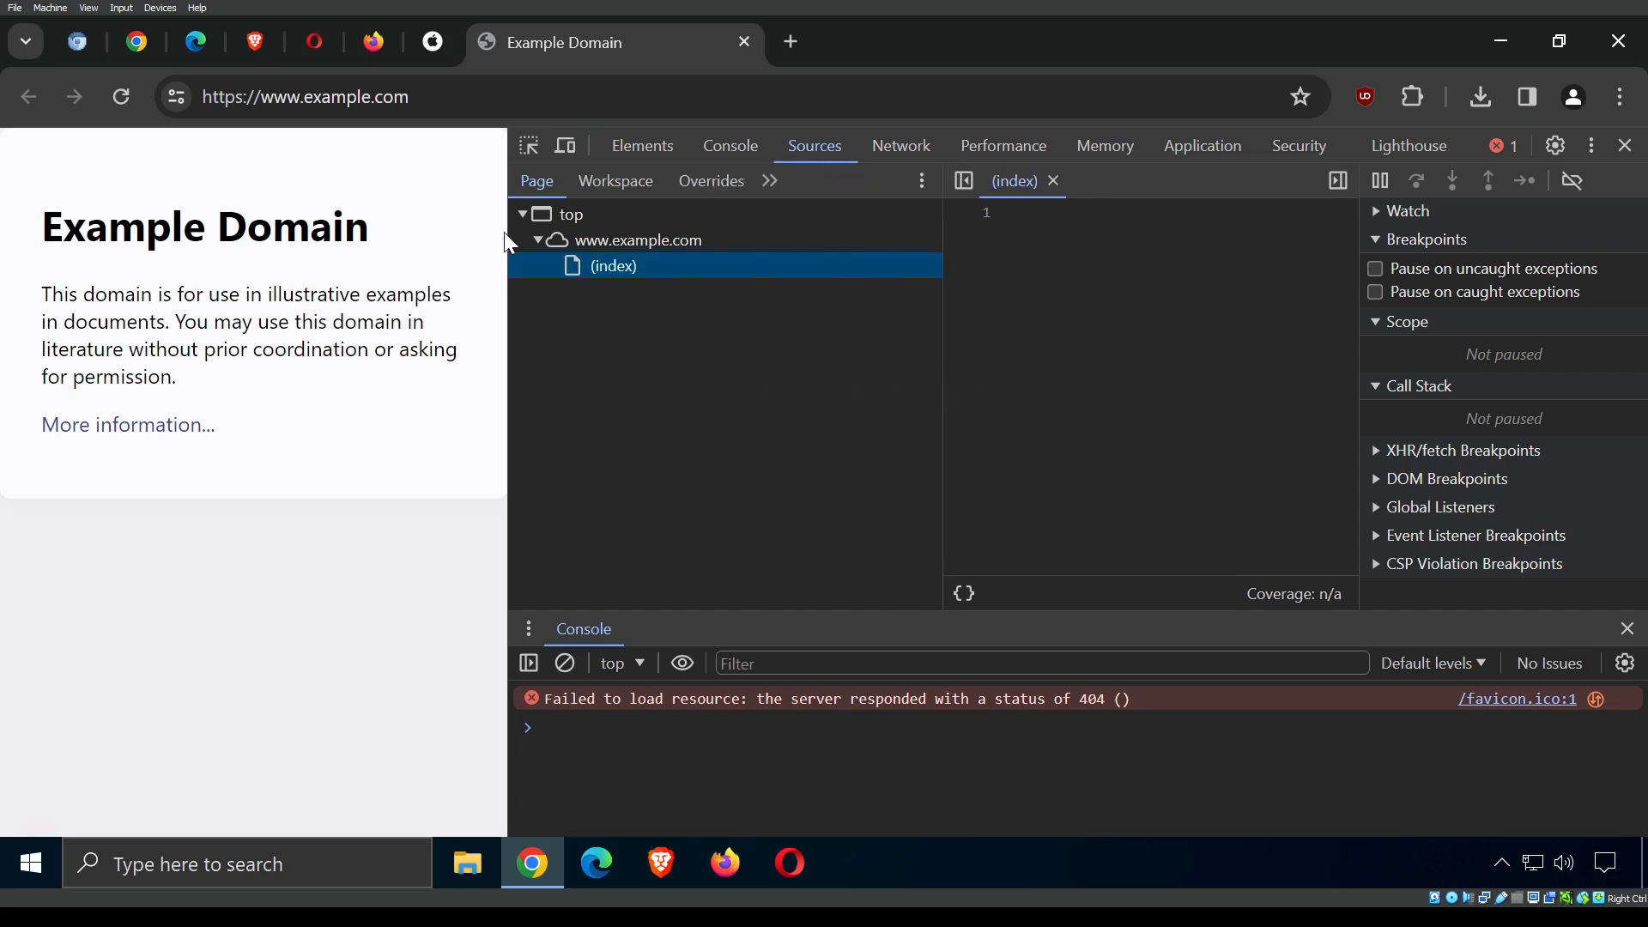
{"action": "left_click", "coordinate": [121, 96]}
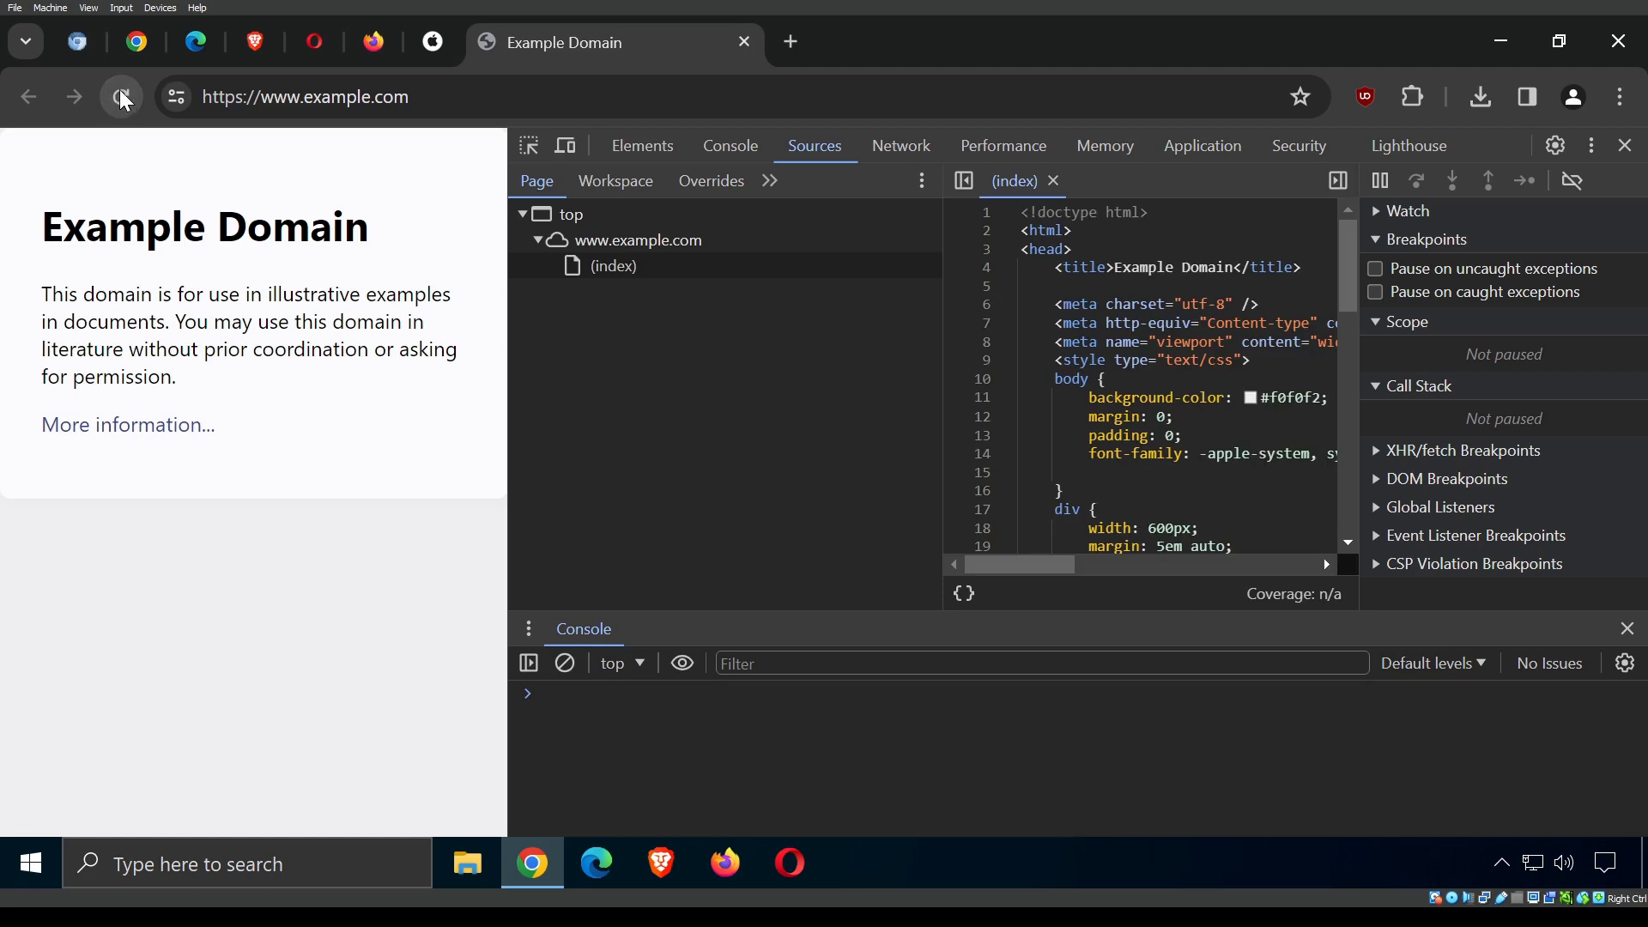
Widen the code editor, read through the (index) file's CSS and HTML, and widen the page area again.
{"action": "left_click_drag", "start_coordinate": [942, 317], "coordinate": [732, 323]}
{"action": "scroll", "coordinate": [1041, 338], "scroll_direction": "down", "scroll_amount": 6}
{"action": "scroll", "coordinate": [1043, 338], "scroll_direction": "up", "scroll_amount": 2}
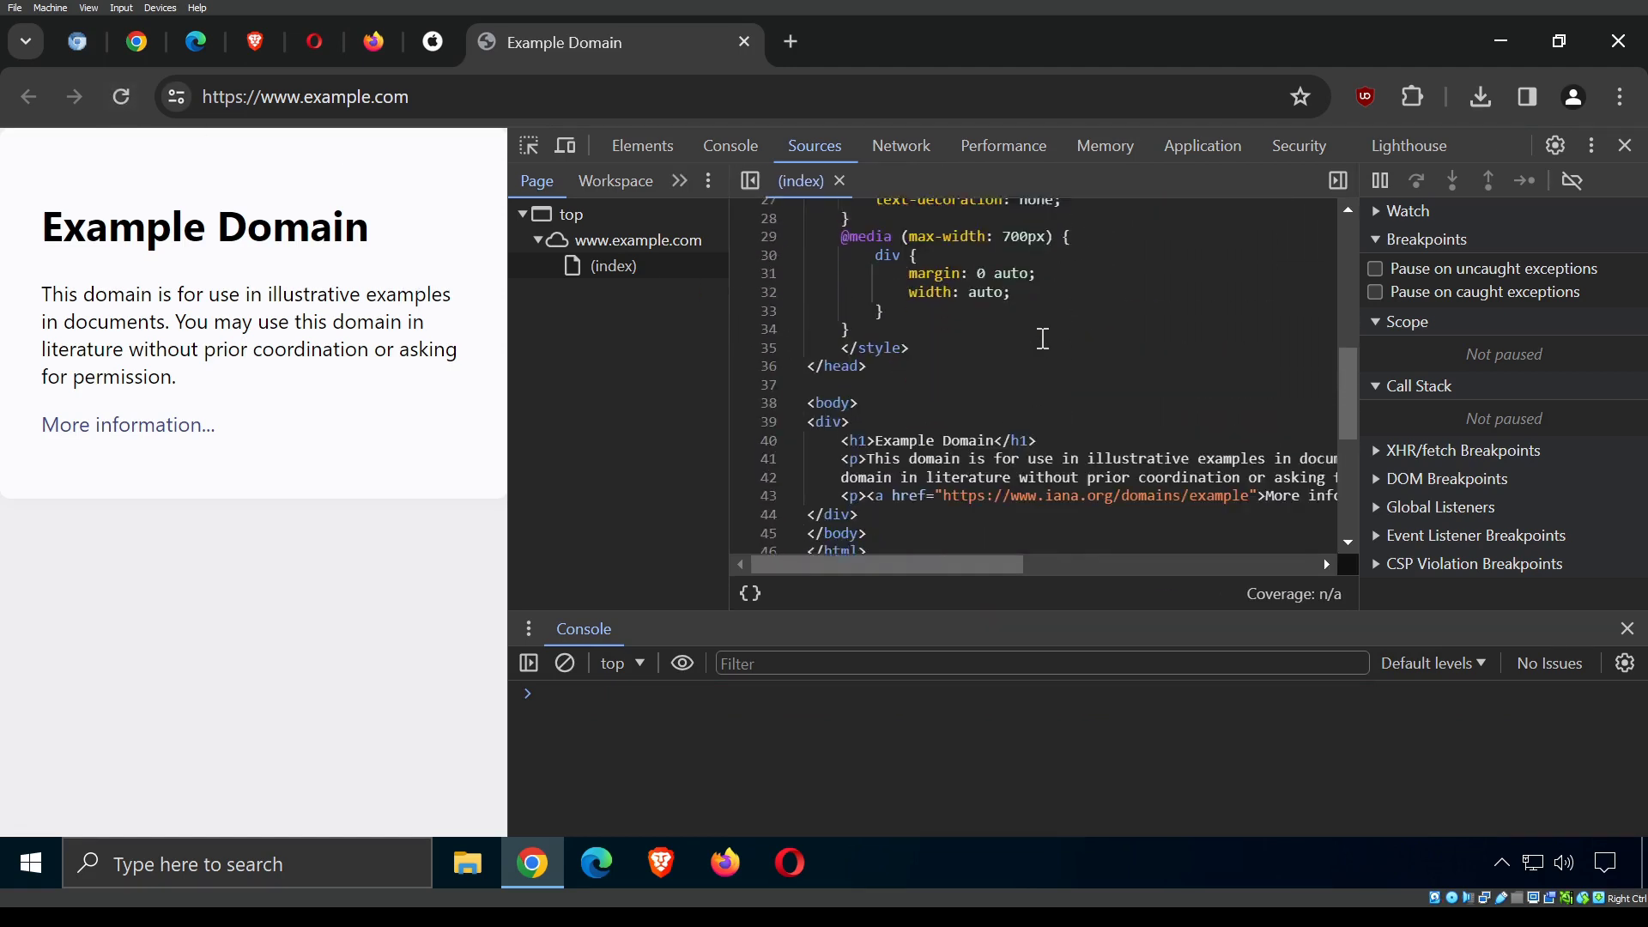
{"action": "scroll", "coordinate": [1043, 337], "scroll_direction": "up", "scroll_amount": 5}
{"action": "scroll", "coordinate": [1042, 338], "scroll_direction": "down", "scroll_amount": 7}
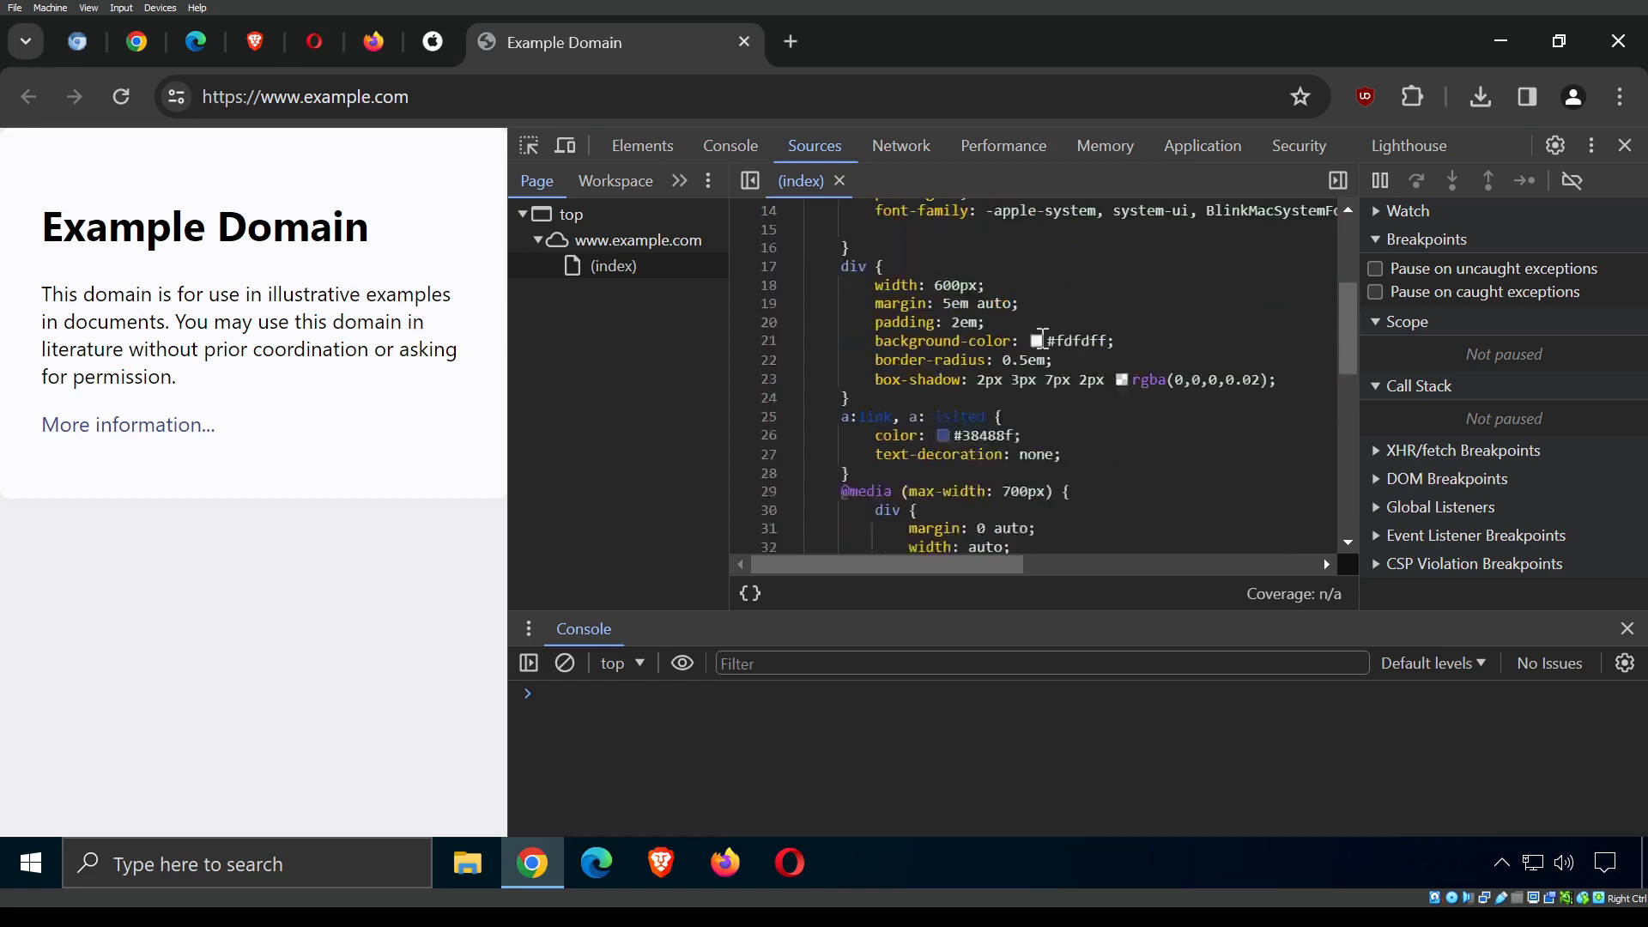
{"action": "scroll", "coordinate": [1043, 338], "scroll_direction": "down", "scroll_amount": 4}
{"action": "scroll", "coordinate": [1043, 338], "scroll_direction": "up", "scroll_amount": 10}
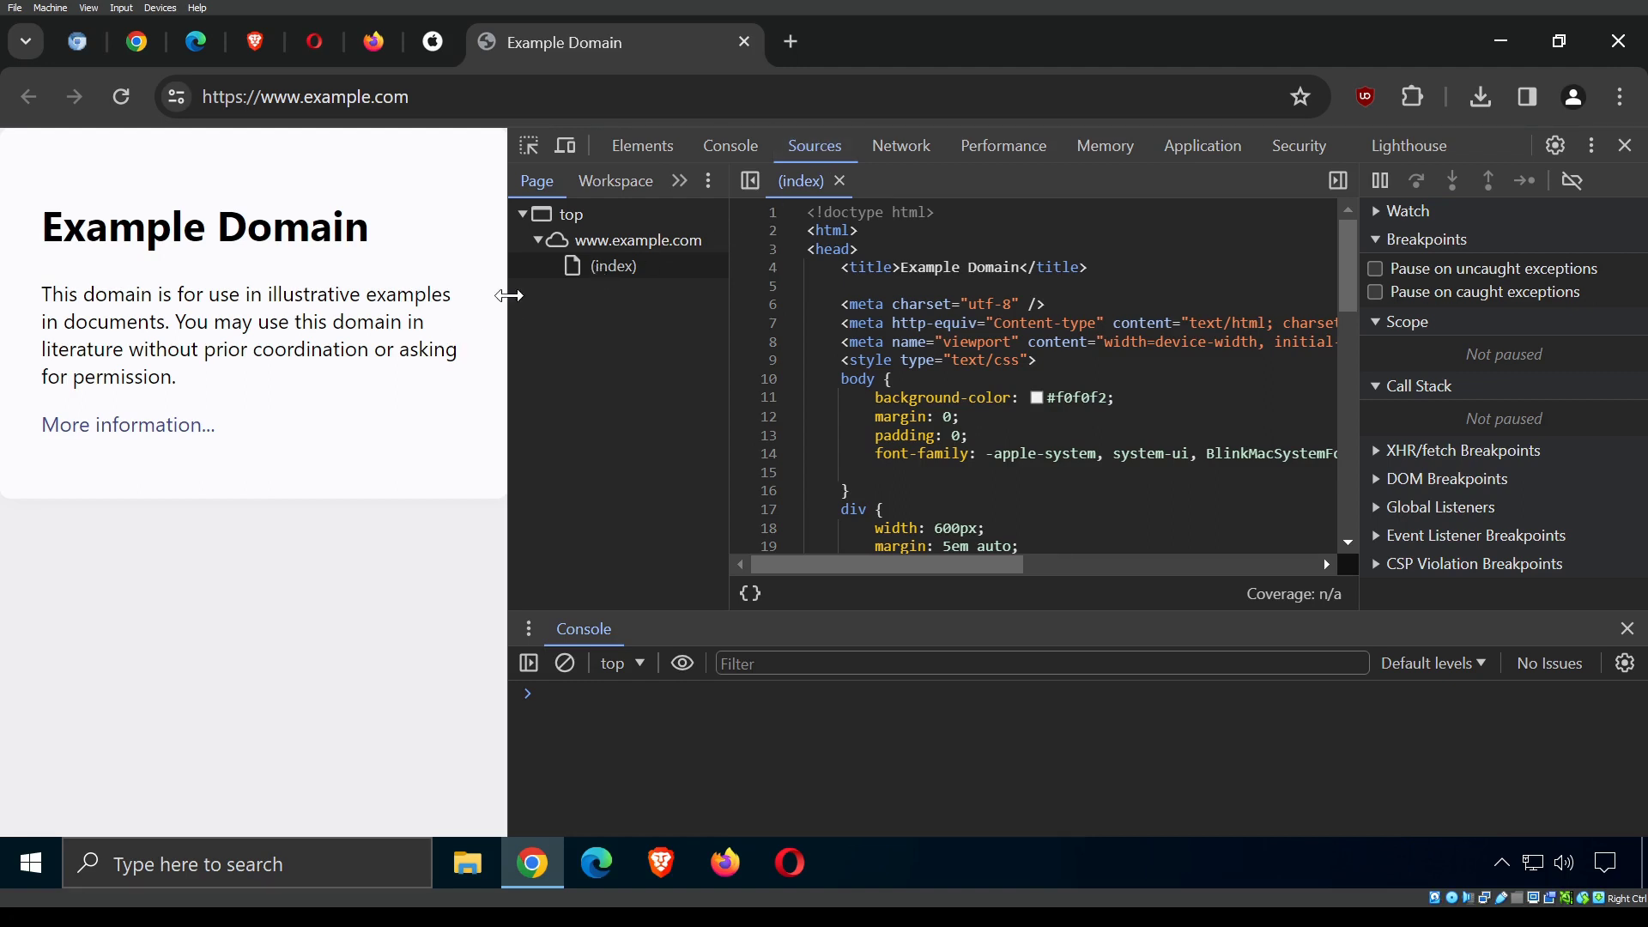
{"action": "left_click_drag", "start_coordinate": [509, 301], "coordinate": [728, 310]}
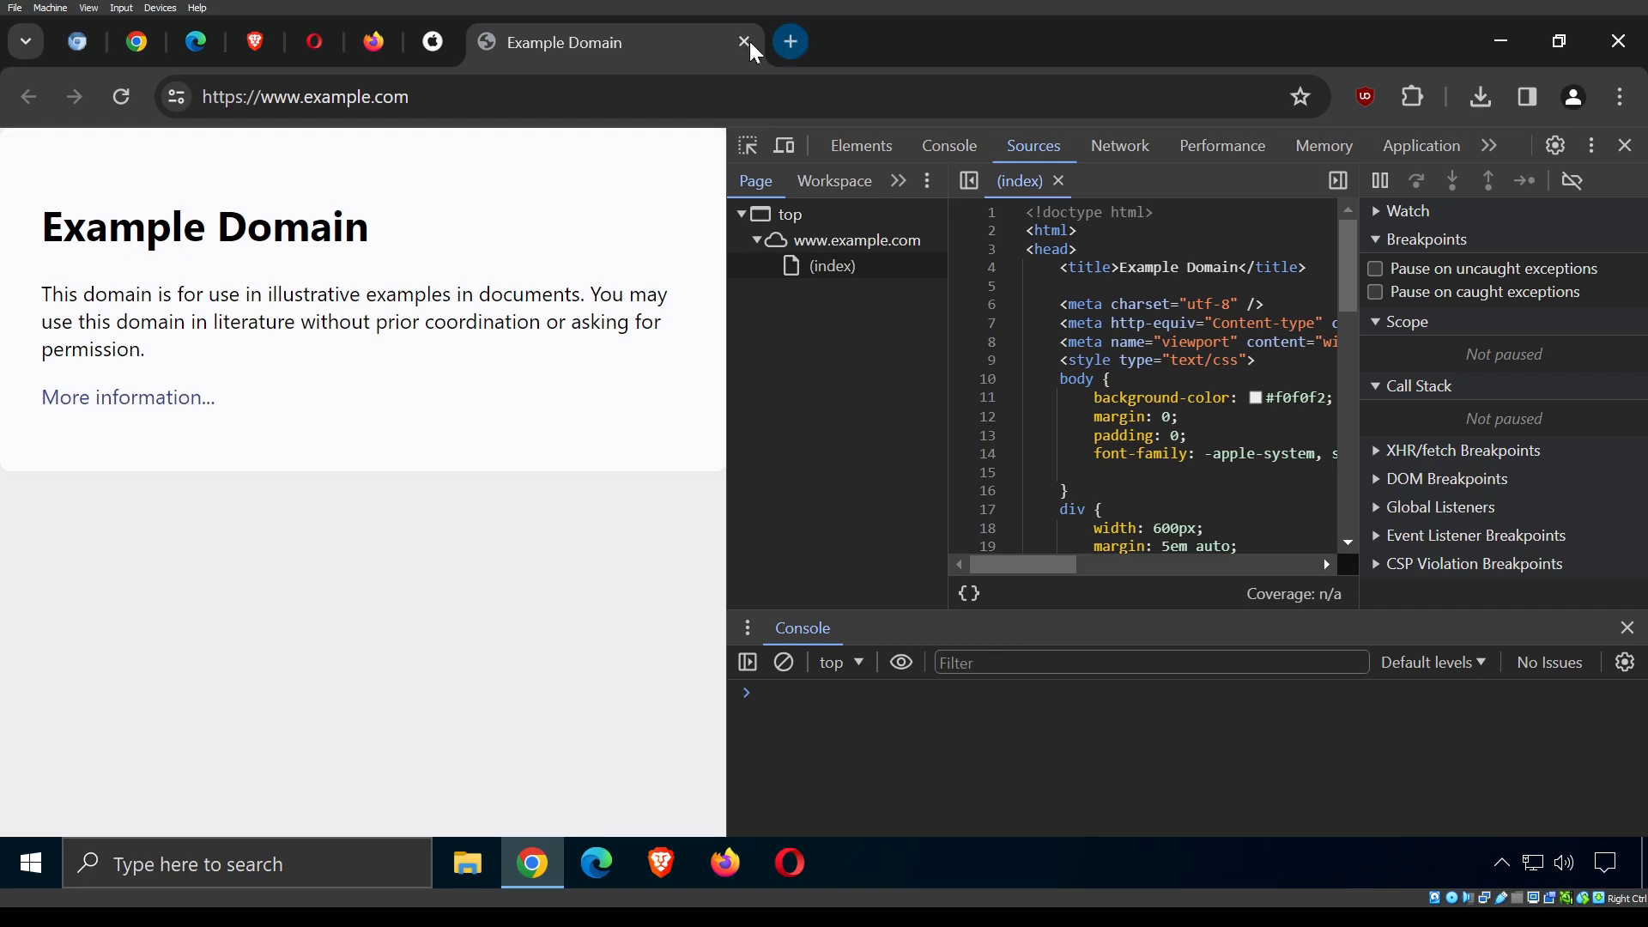
Go to coolmathgames.com and look through the home page down to the Trending Games section and back up.
{"action": "left_click", "coordinate": [590, 88]}
{"action": "key", "text": "BackSpace"}
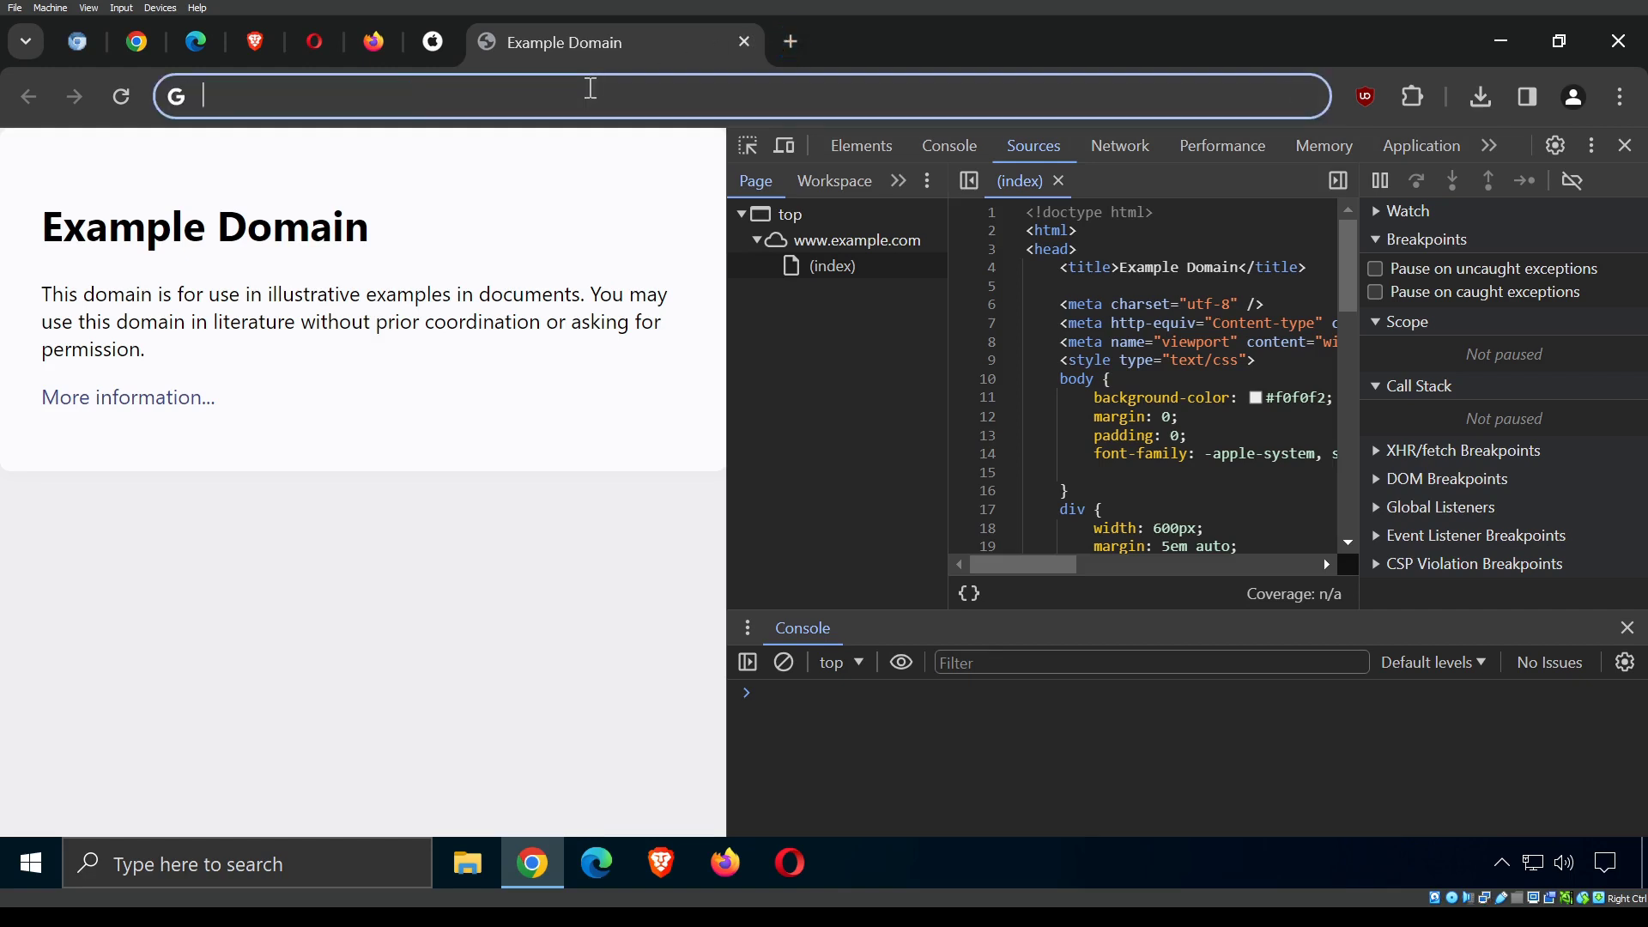
{"action": "type", "text": "coo"}
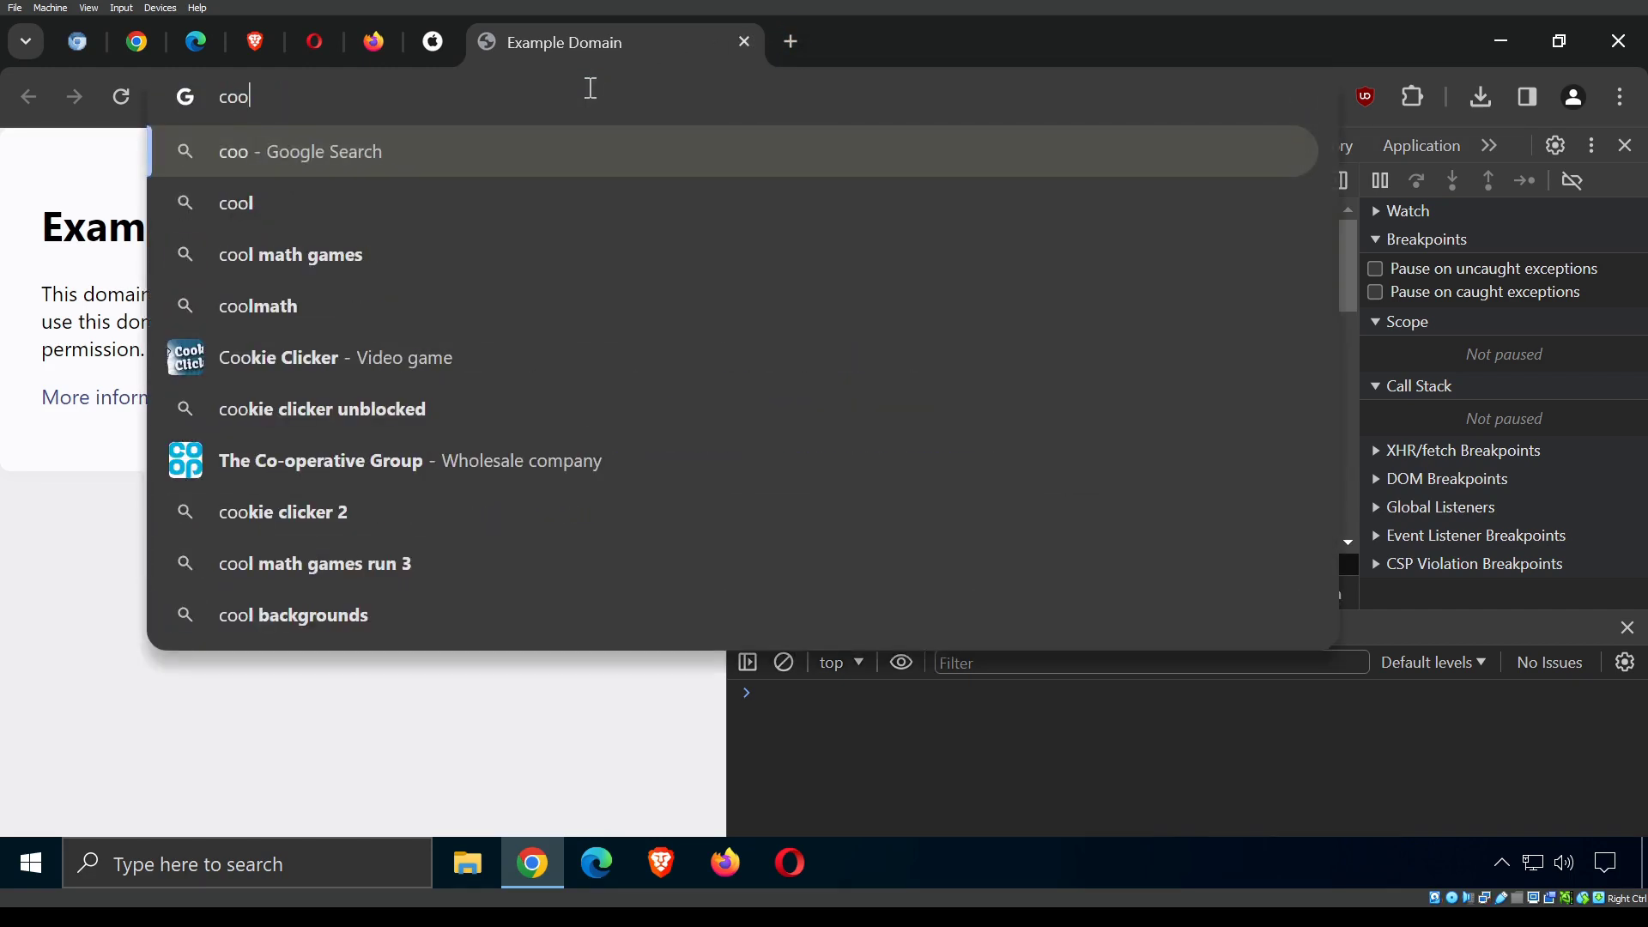
{"action": "type", "text": "lmathgames"}
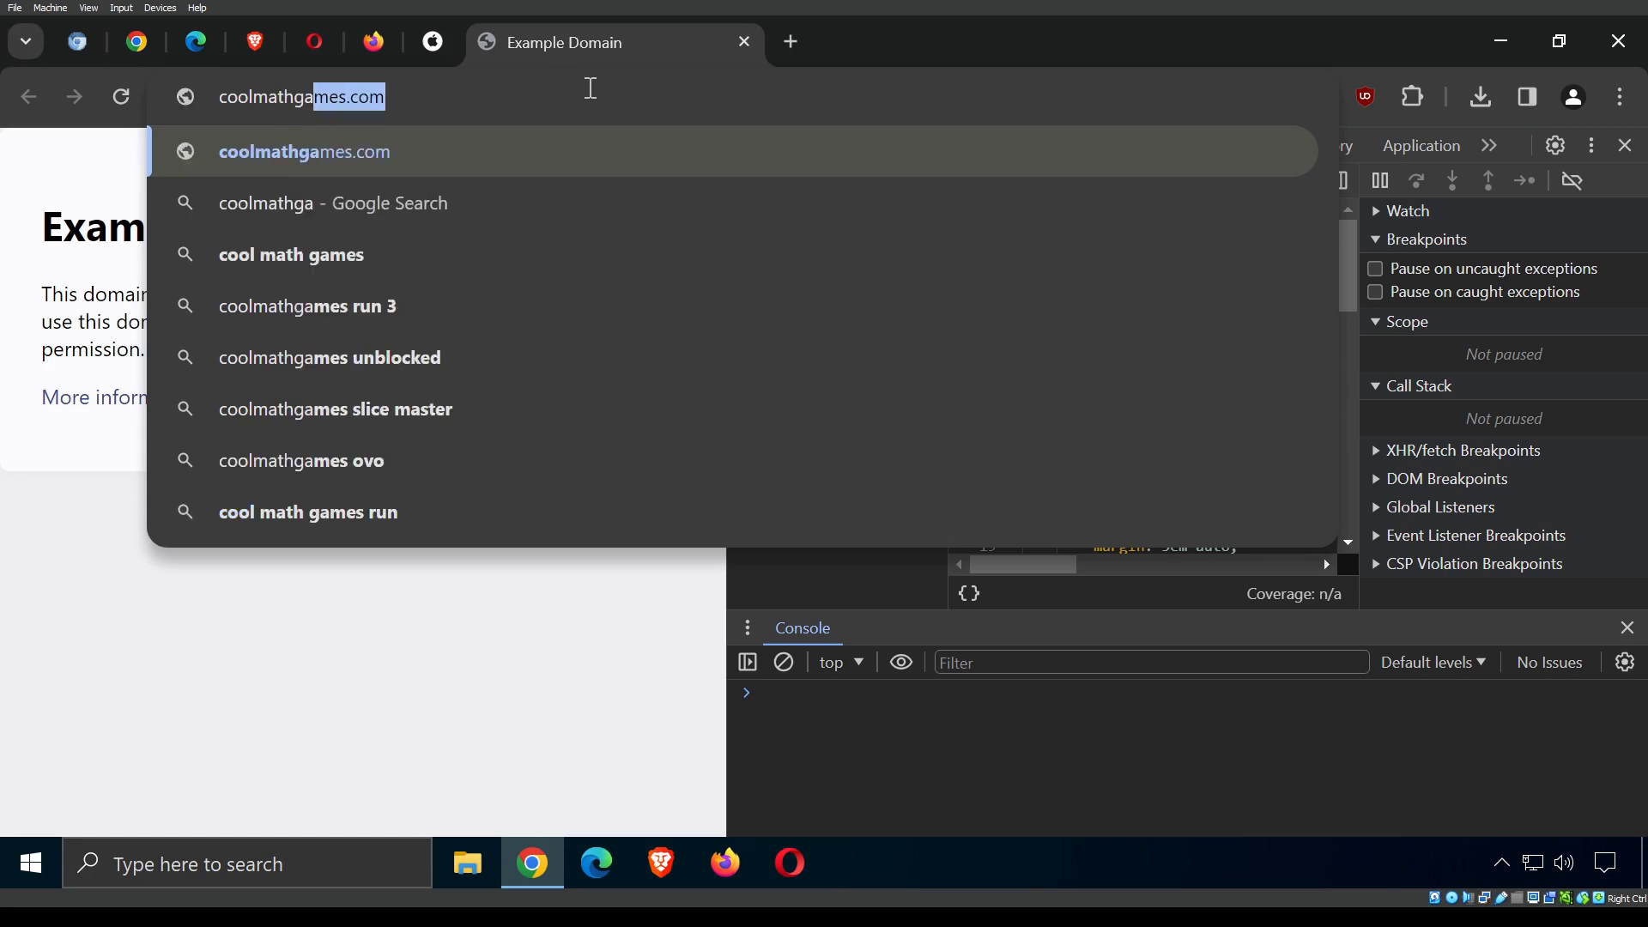
{"action": "type", "text": ".com"}
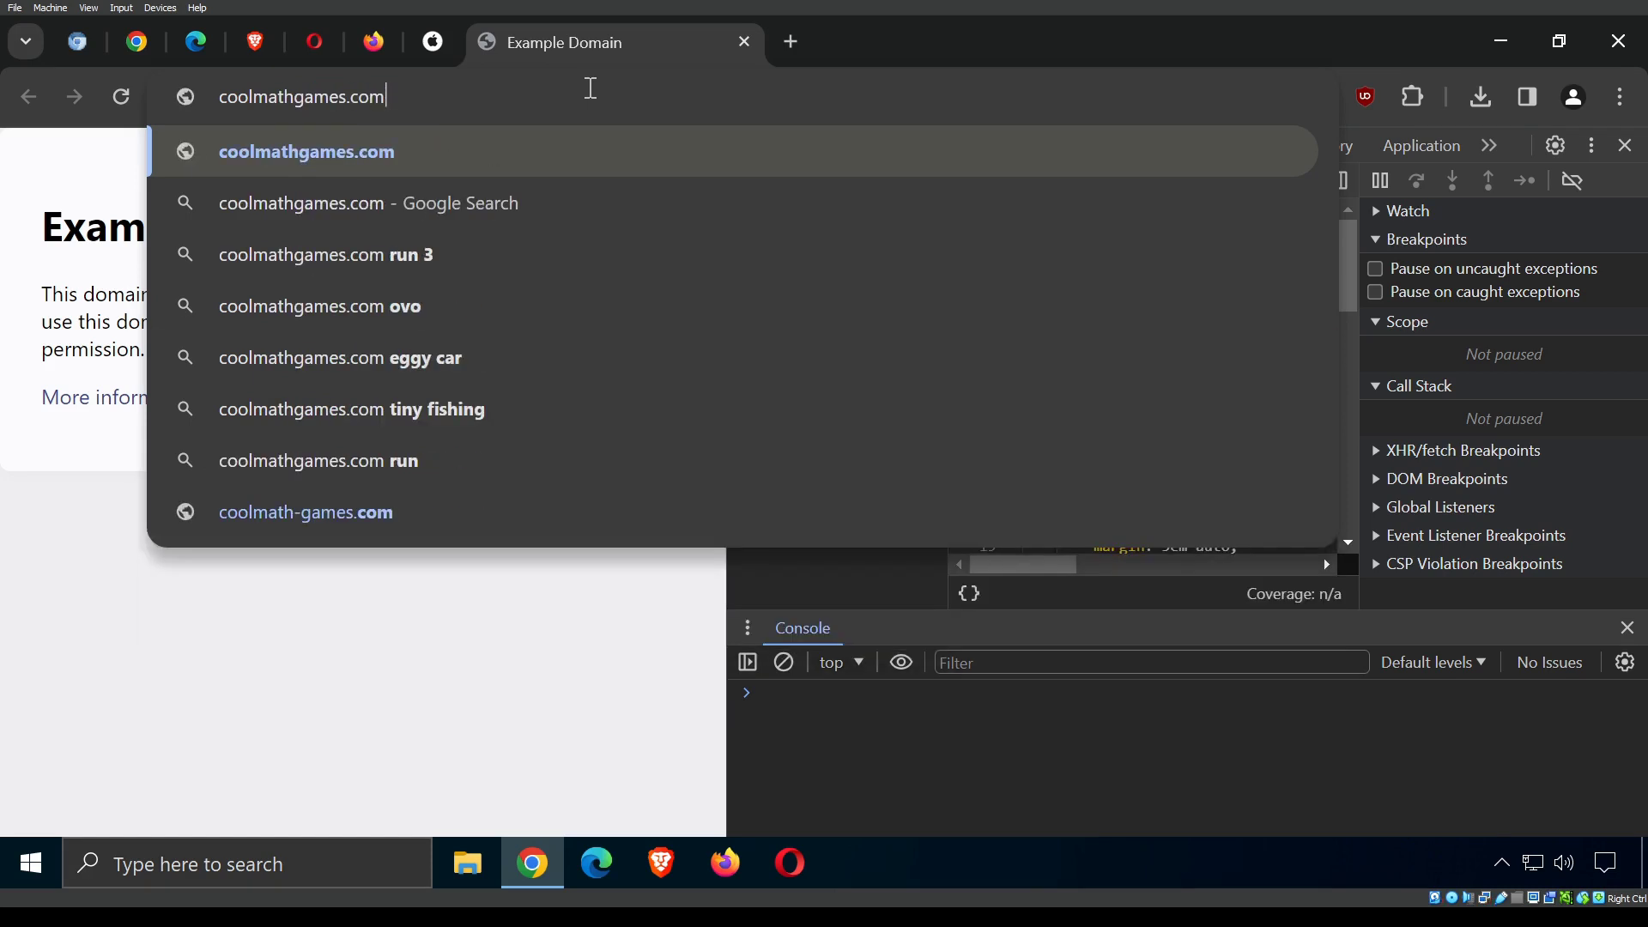
{"action": "key", "text": "Return"}
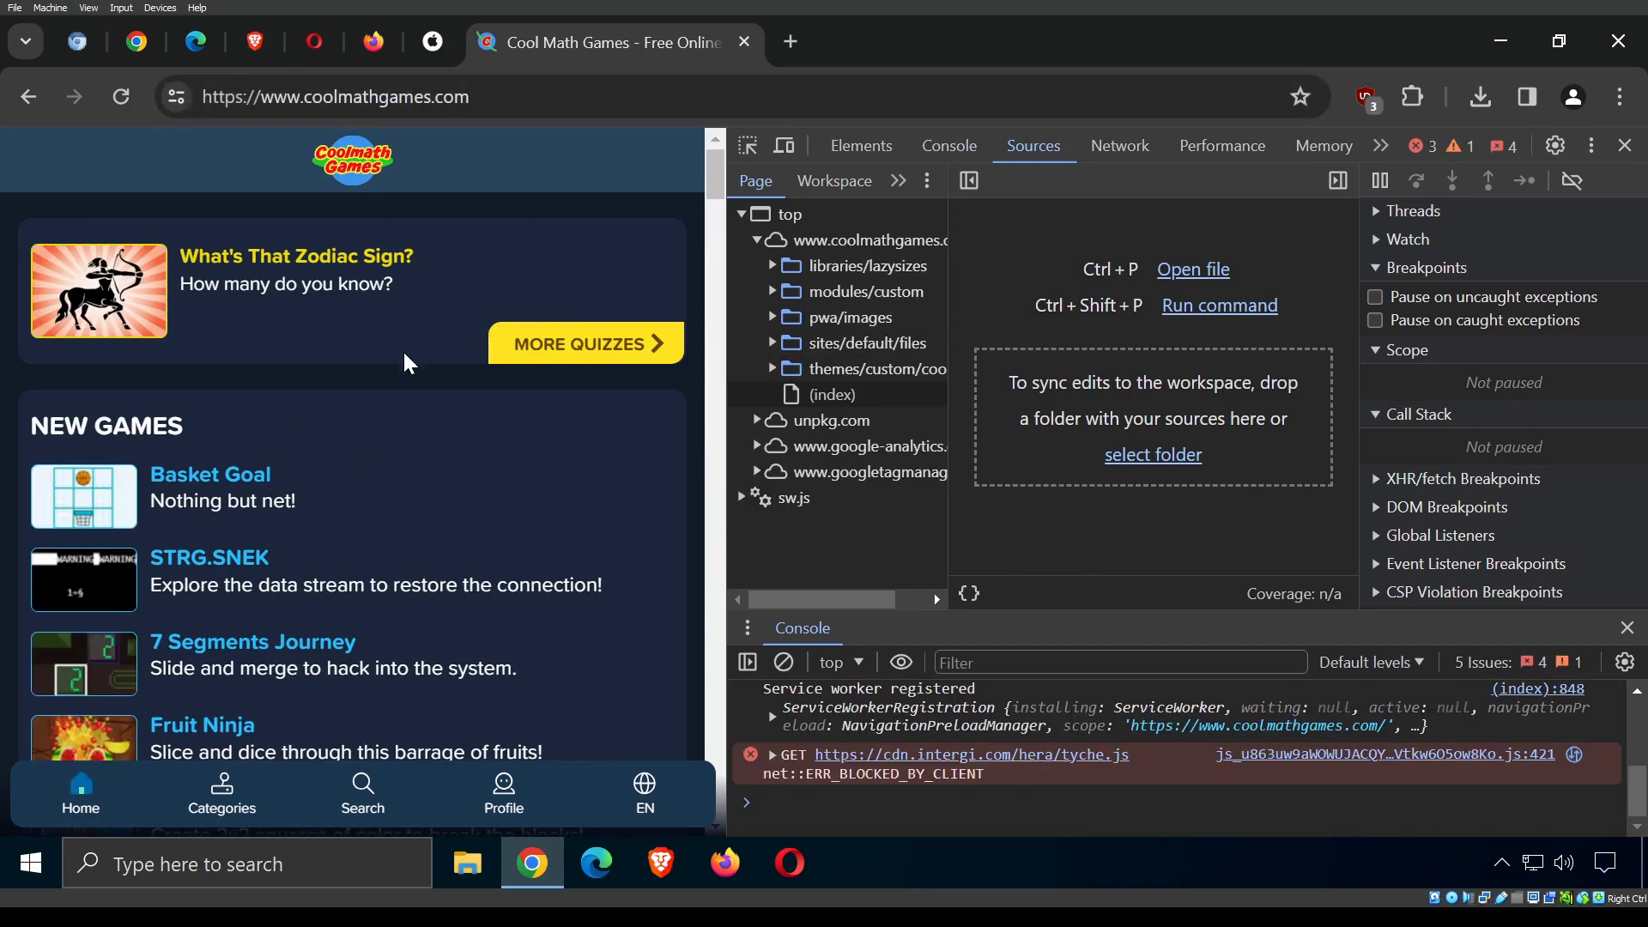
{"action": "scroll", "coordinate": [290, 480], "scroll_direction": "down", "scroll_amount": 5}
{"action": "scroll", "coordinate": [295, 476], "scroll_direction": "down", "scroll_amount": 9}
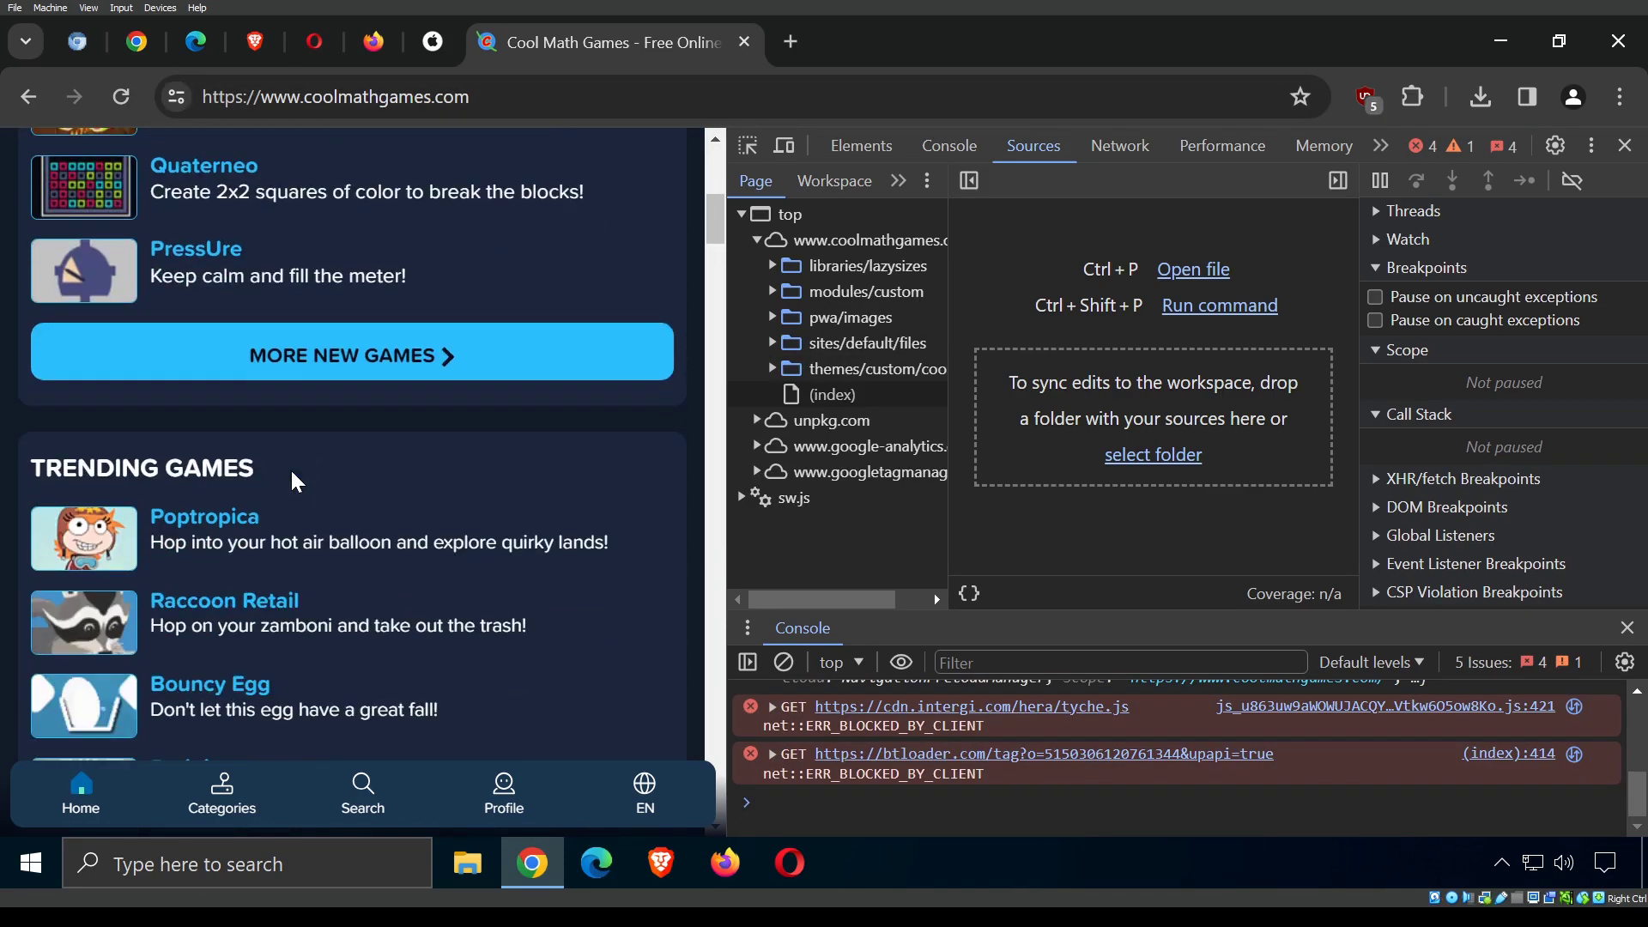
{"action": "scroll", "coordinate": [294, 549], "scroll_direction": "up", "scroll_amount": 13}
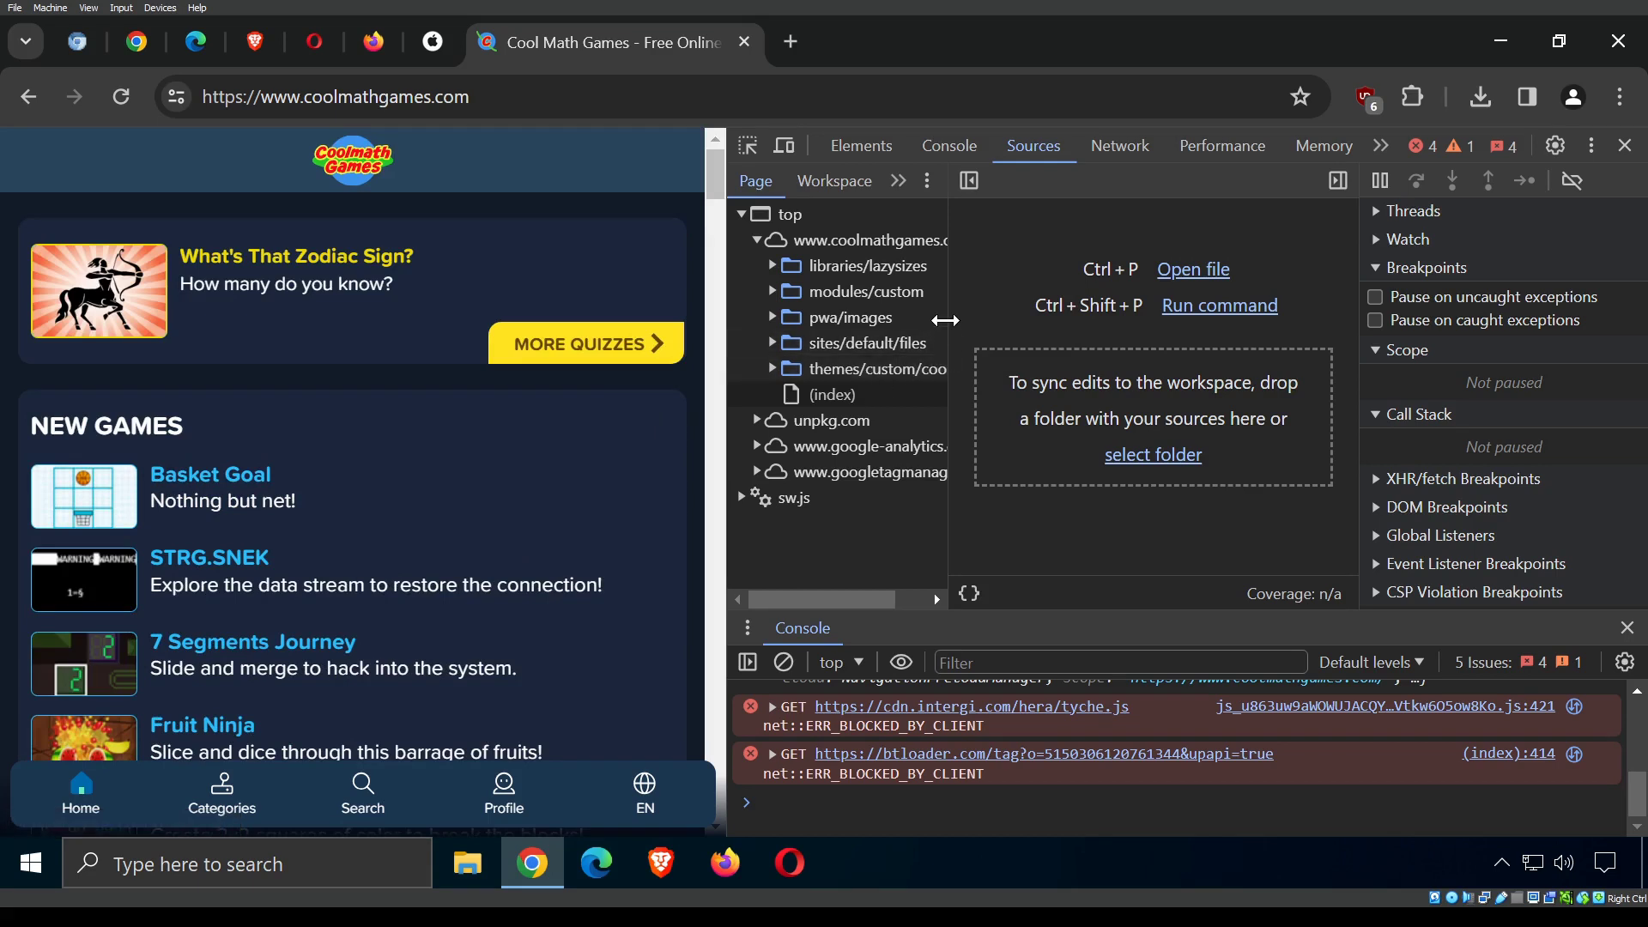
Widen the Sources file tree and open lazysizes.min.js from the libraries/lazysizes folder.
{"action": "left_click_drag", "start_coordinate": [949, 320], "coordinate": [1159, 313]}
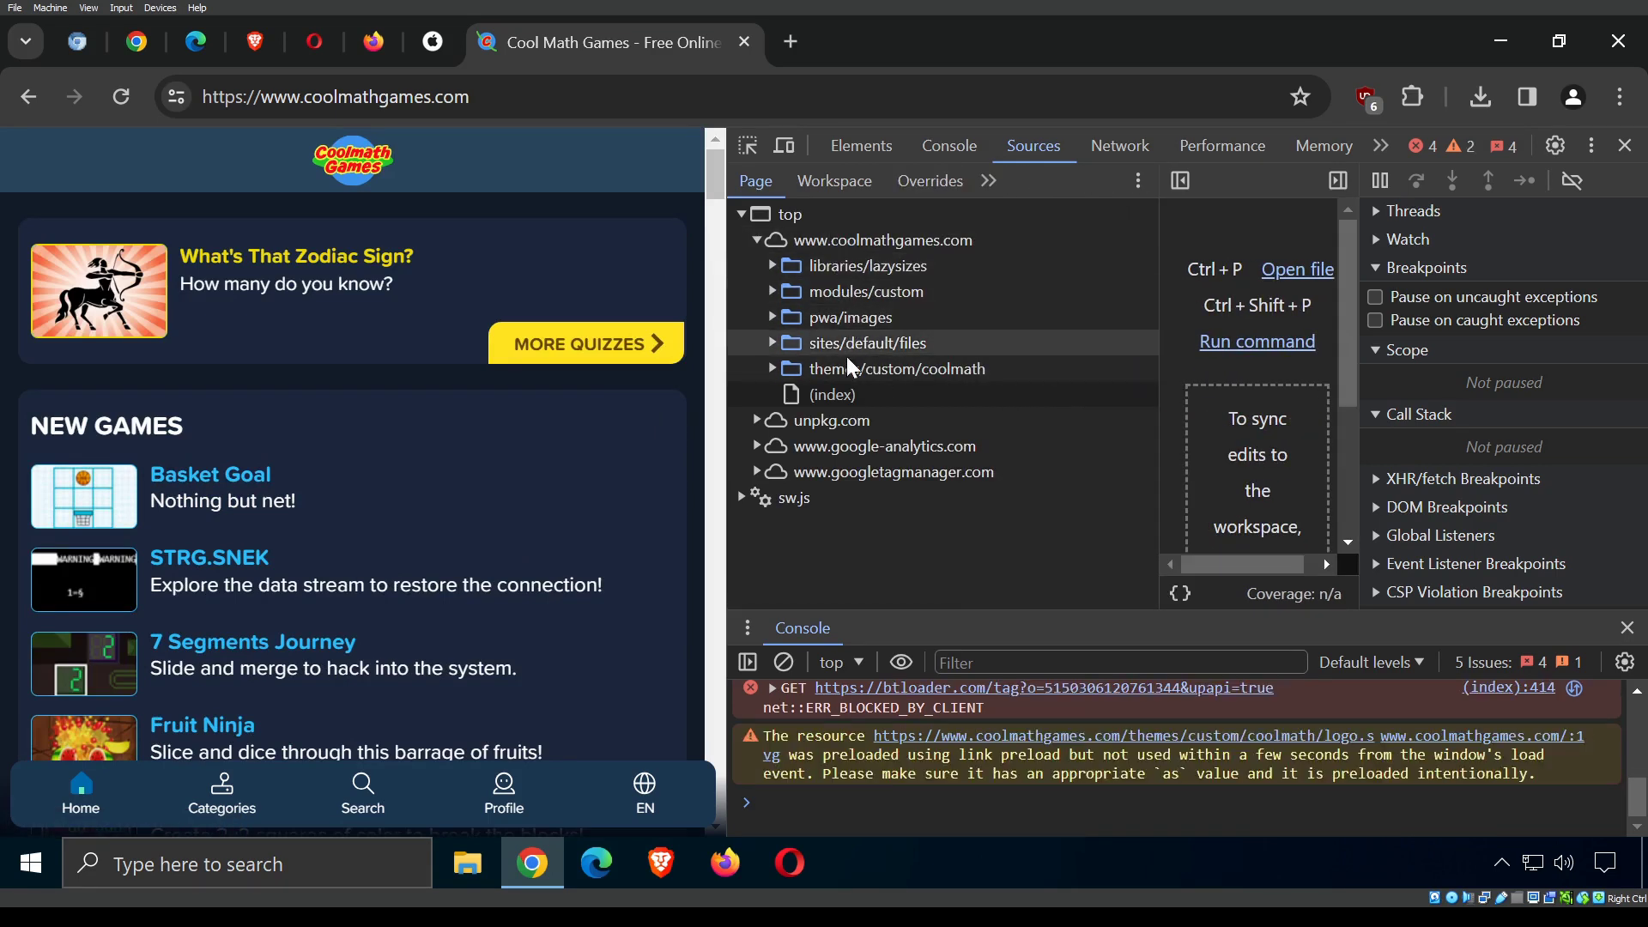
{"action": "left_click", "coordinate": [775, 267]}
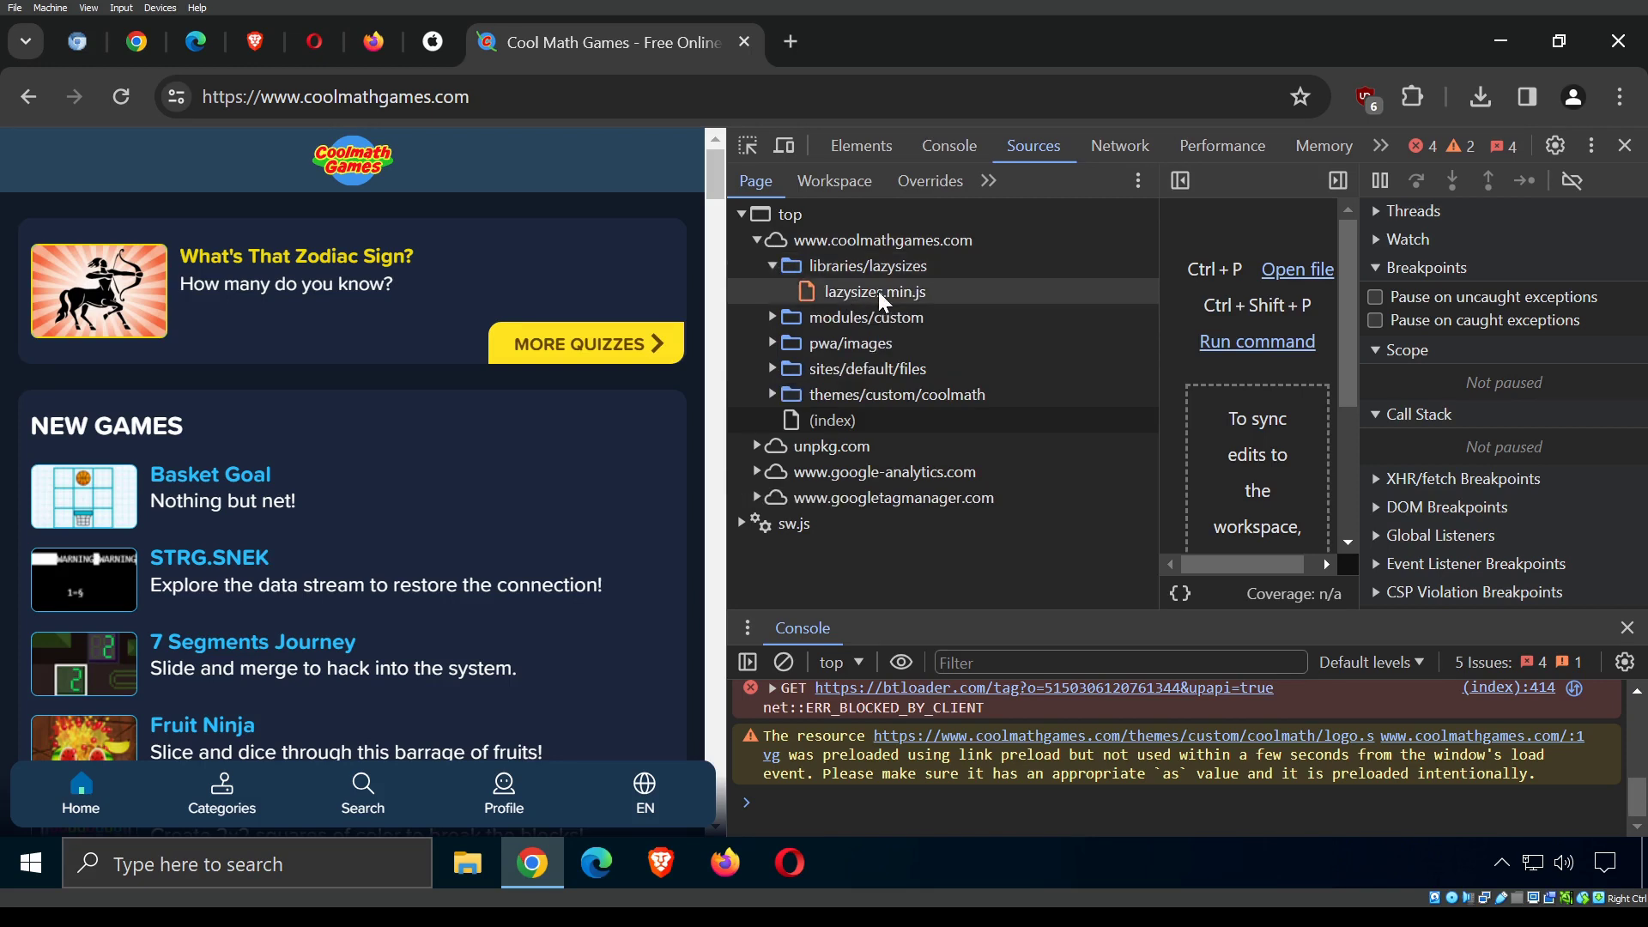
{"action": "left_click", "coordinate": [923, 293]}
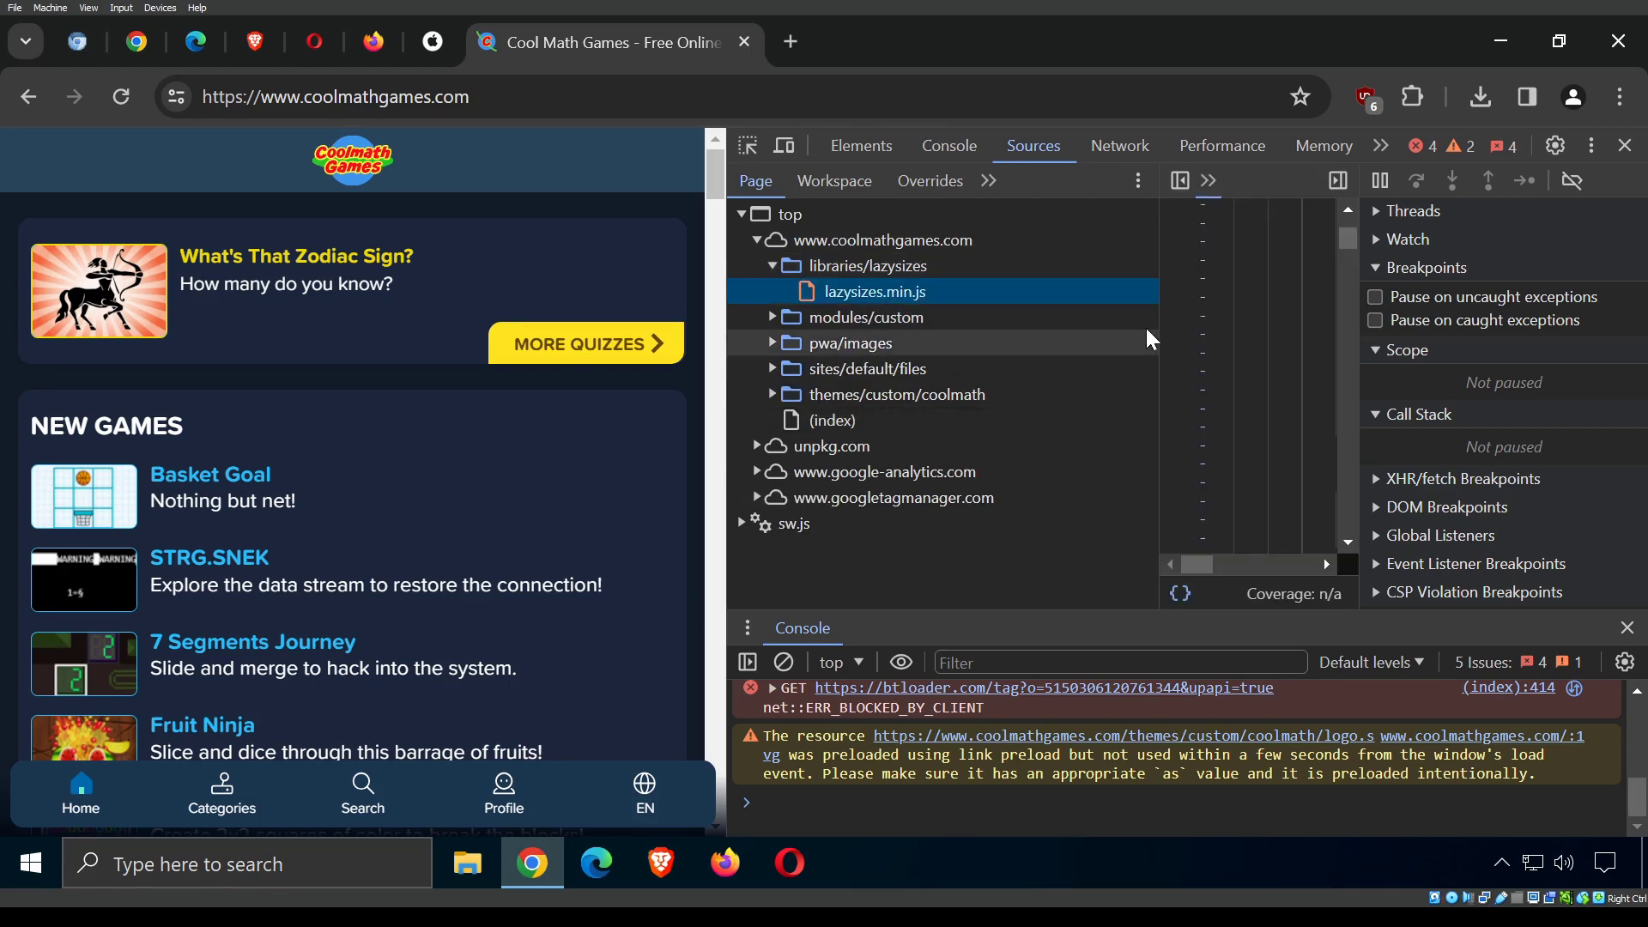
Enlarge the lazysizes.min.js code area by narrowing the file tree, page area and debugger sidebar and shrinking the Console drawer.
{"action": "left_click_drag", "start_coordinate": [1157, 327], "coordinate": [858, 331]}
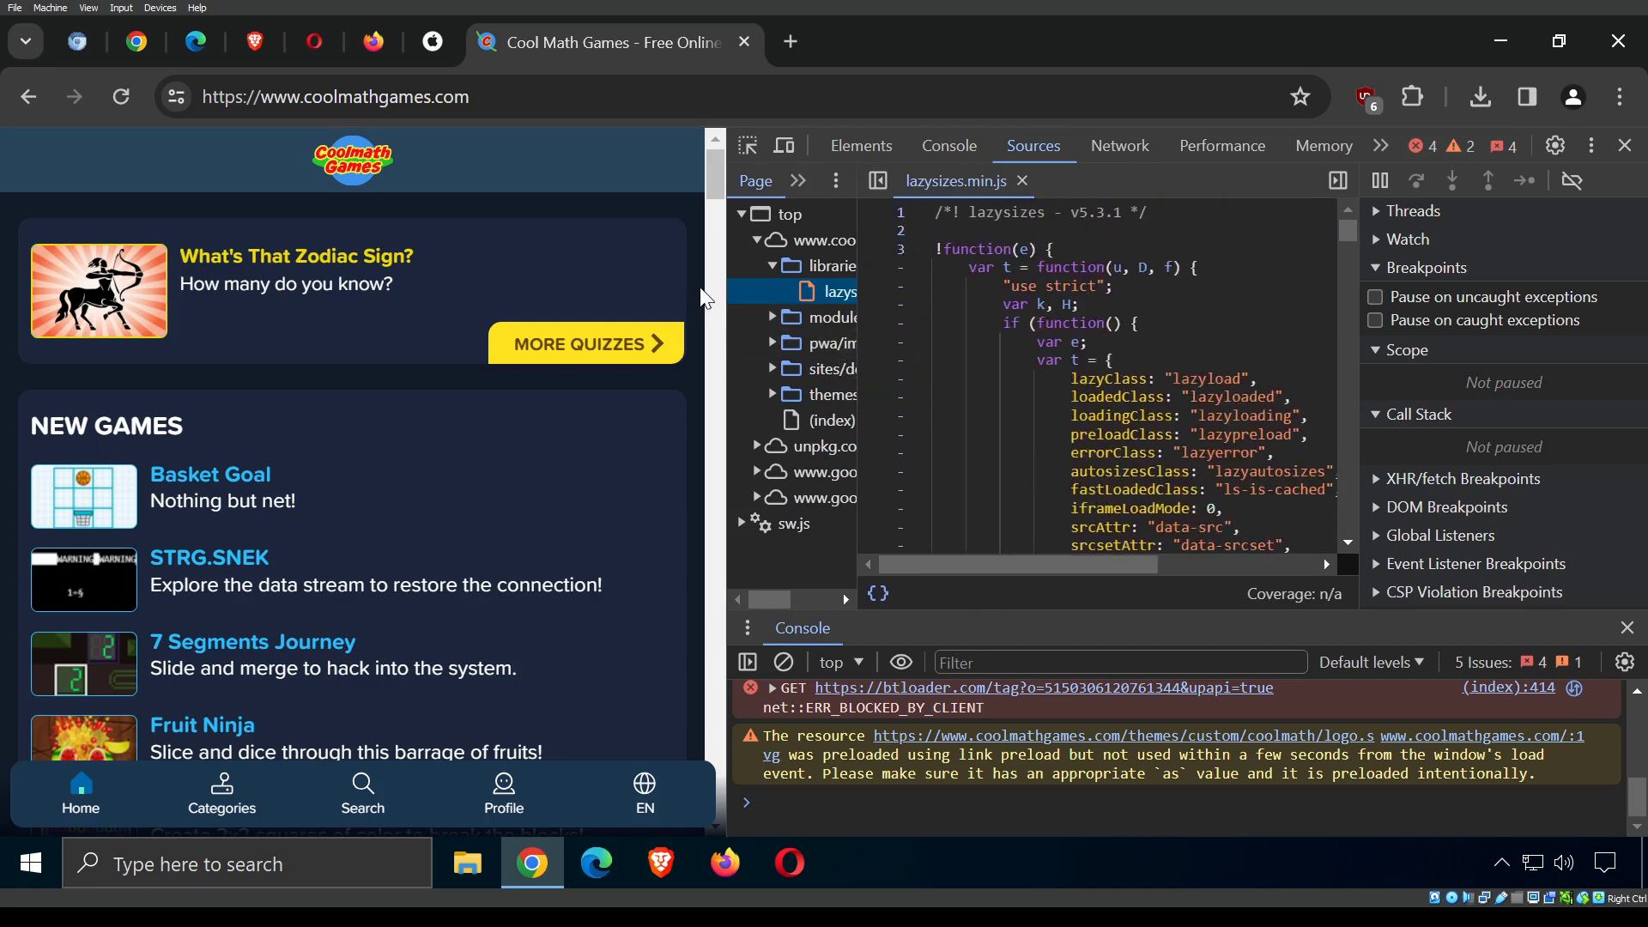
{"action": "left_click_drag", "start_coordinate": [637, 272], "coordinate": [333, 262]}
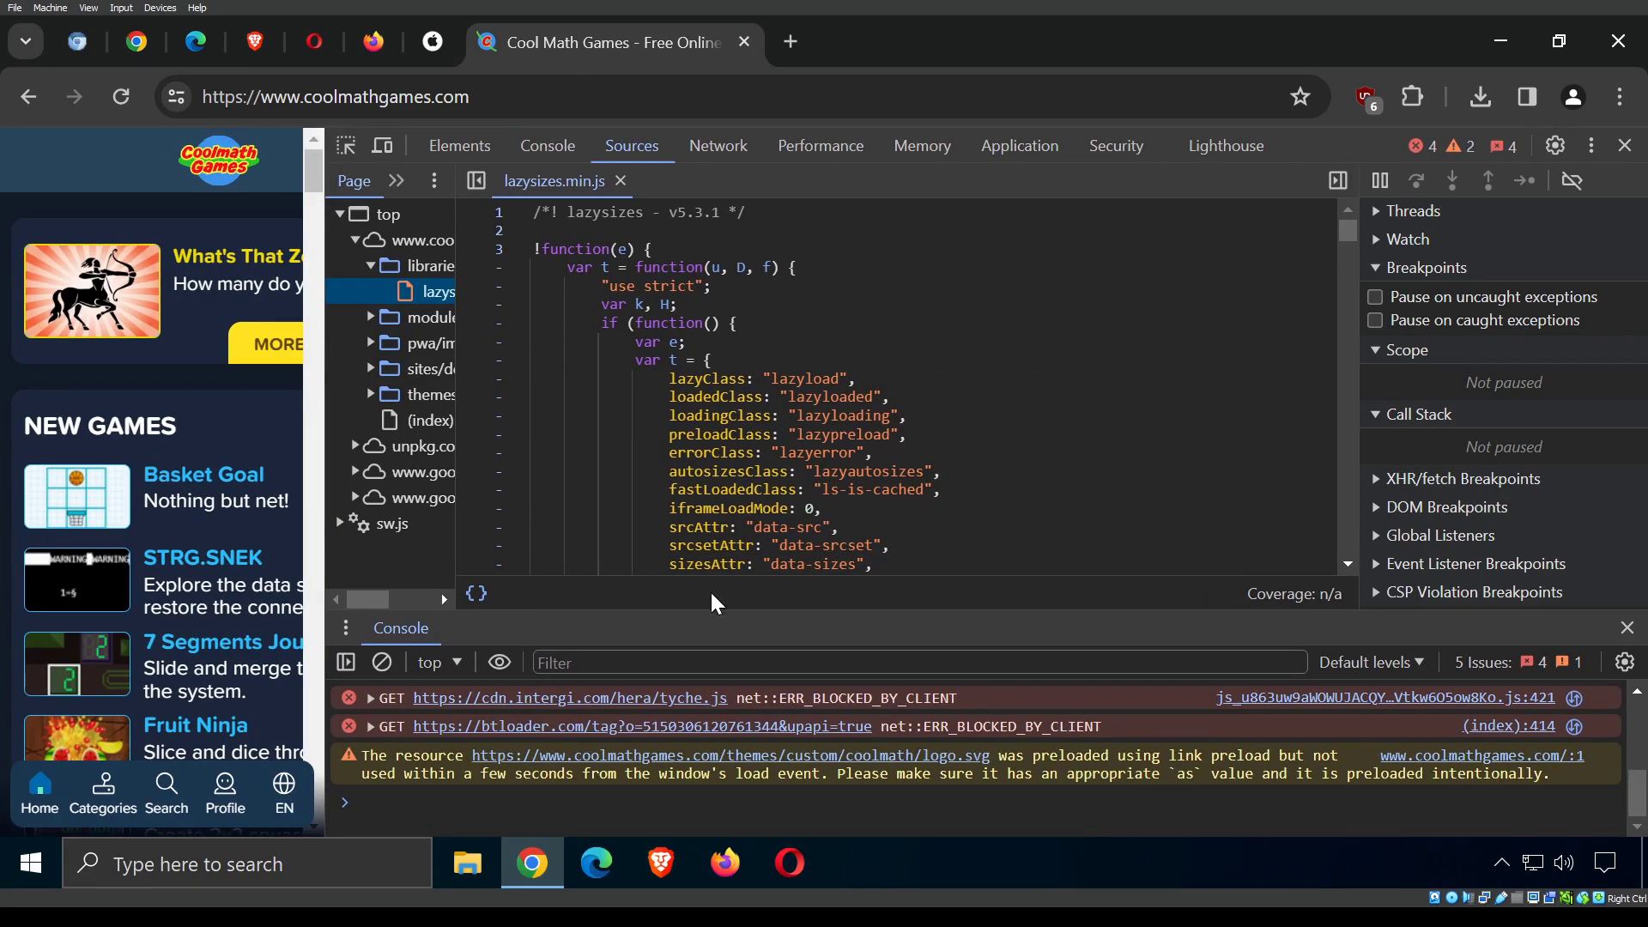
{"action": "left_click", "coordinate": [743, 588]}
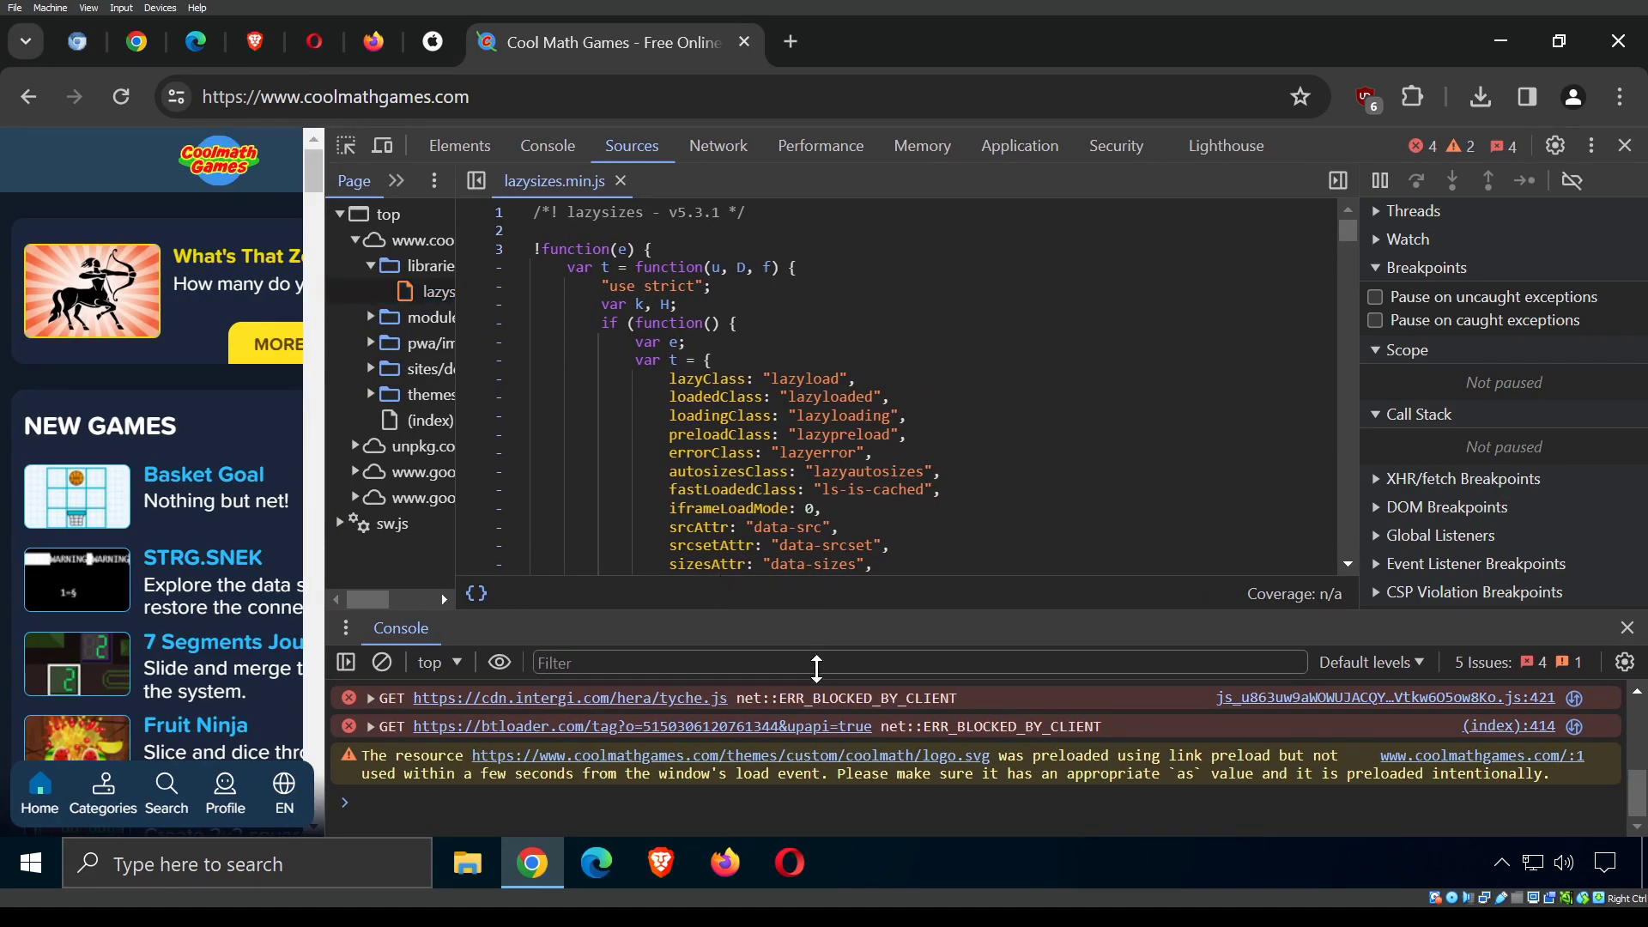
{"action": "left_click_drag", "start_coordinate": [817, 668], "coordinate": [811, 776]}
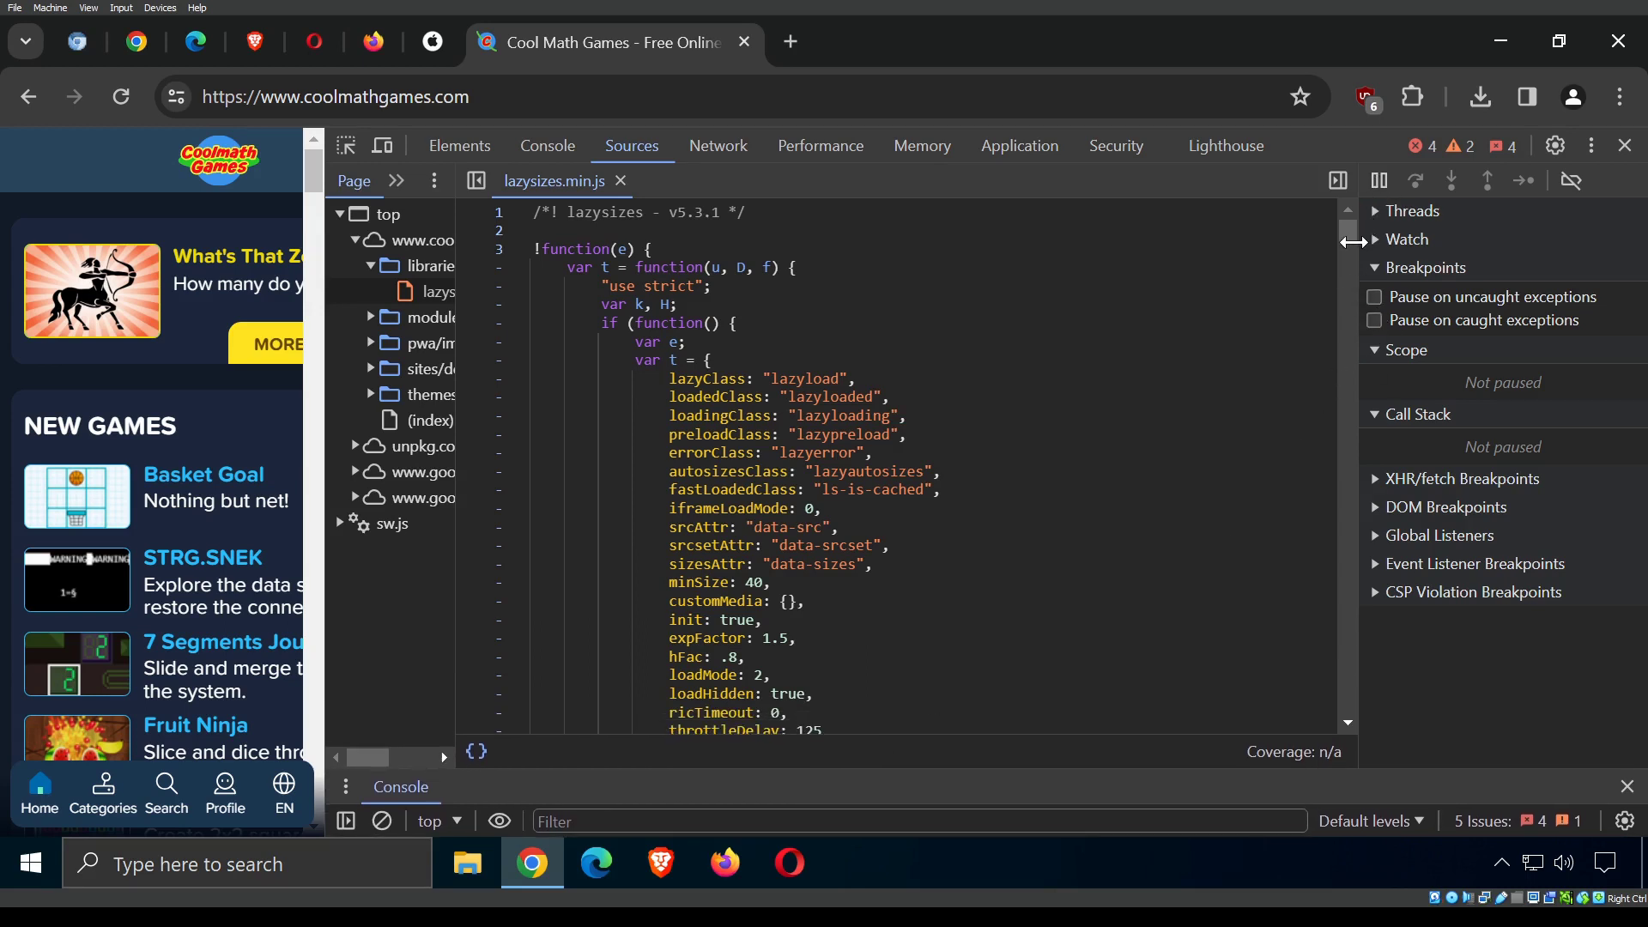
{"action": "left_click_drag", "start_coordinate": [1361, 247], "coordinate": [1536, 257]}
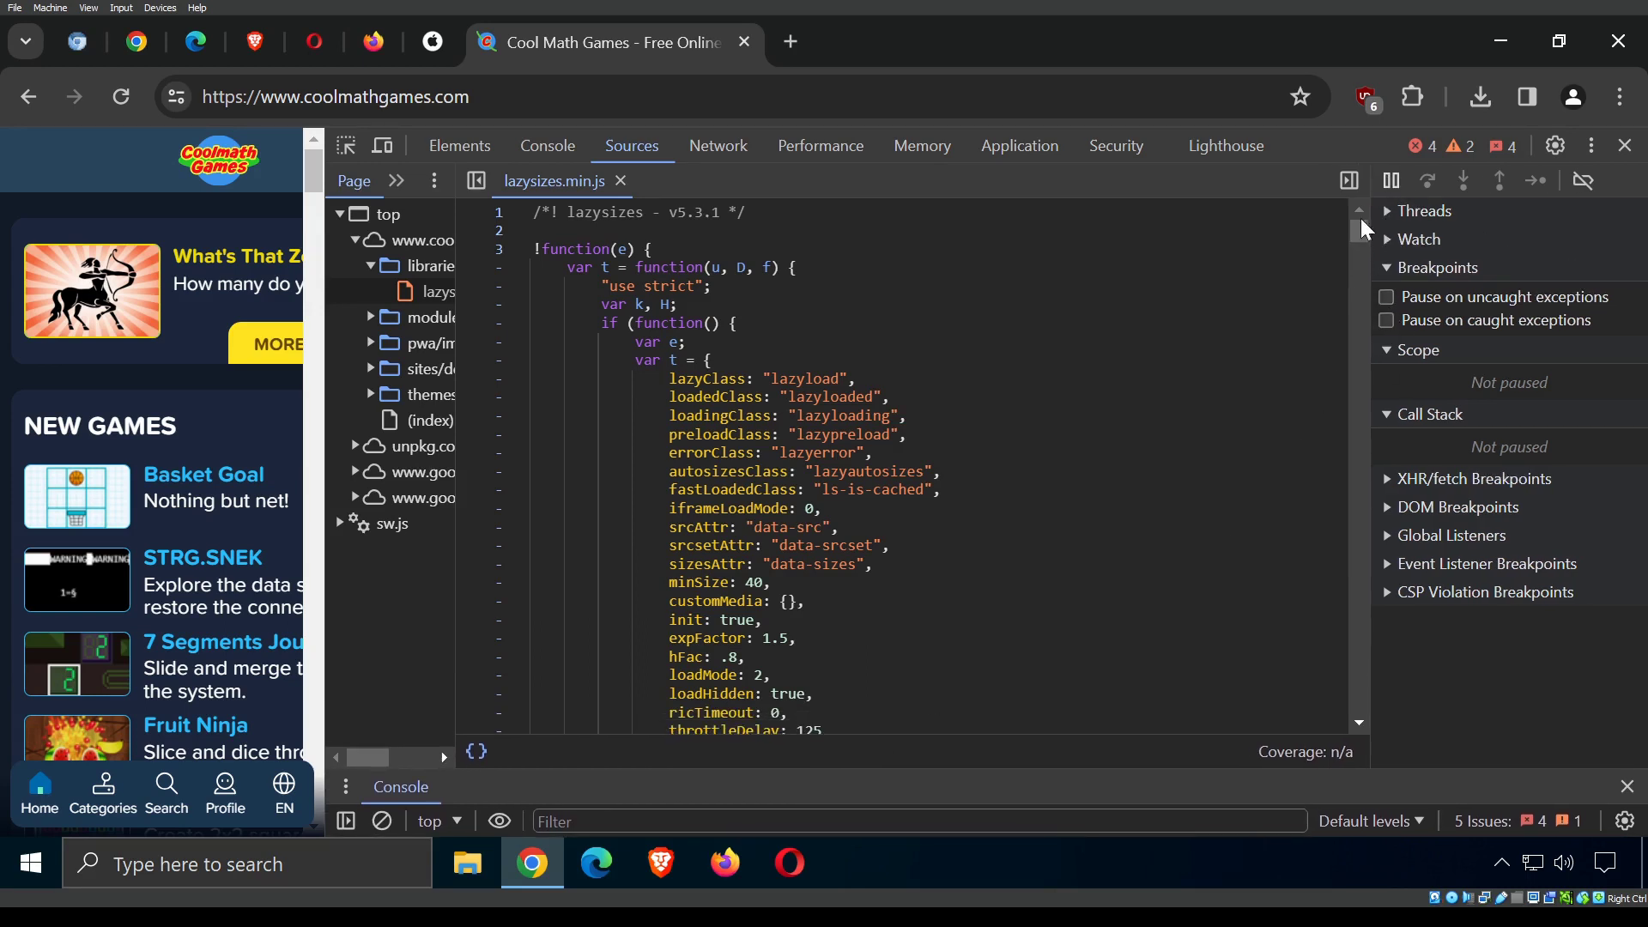
Examine the formatted code of lazysizes.min.js, including its functions, conditions, loops and variable declarations.
{"action": "scroll", "coordinate": [606, 411], "scroll_direction": "down", "scroll_amount": 15}
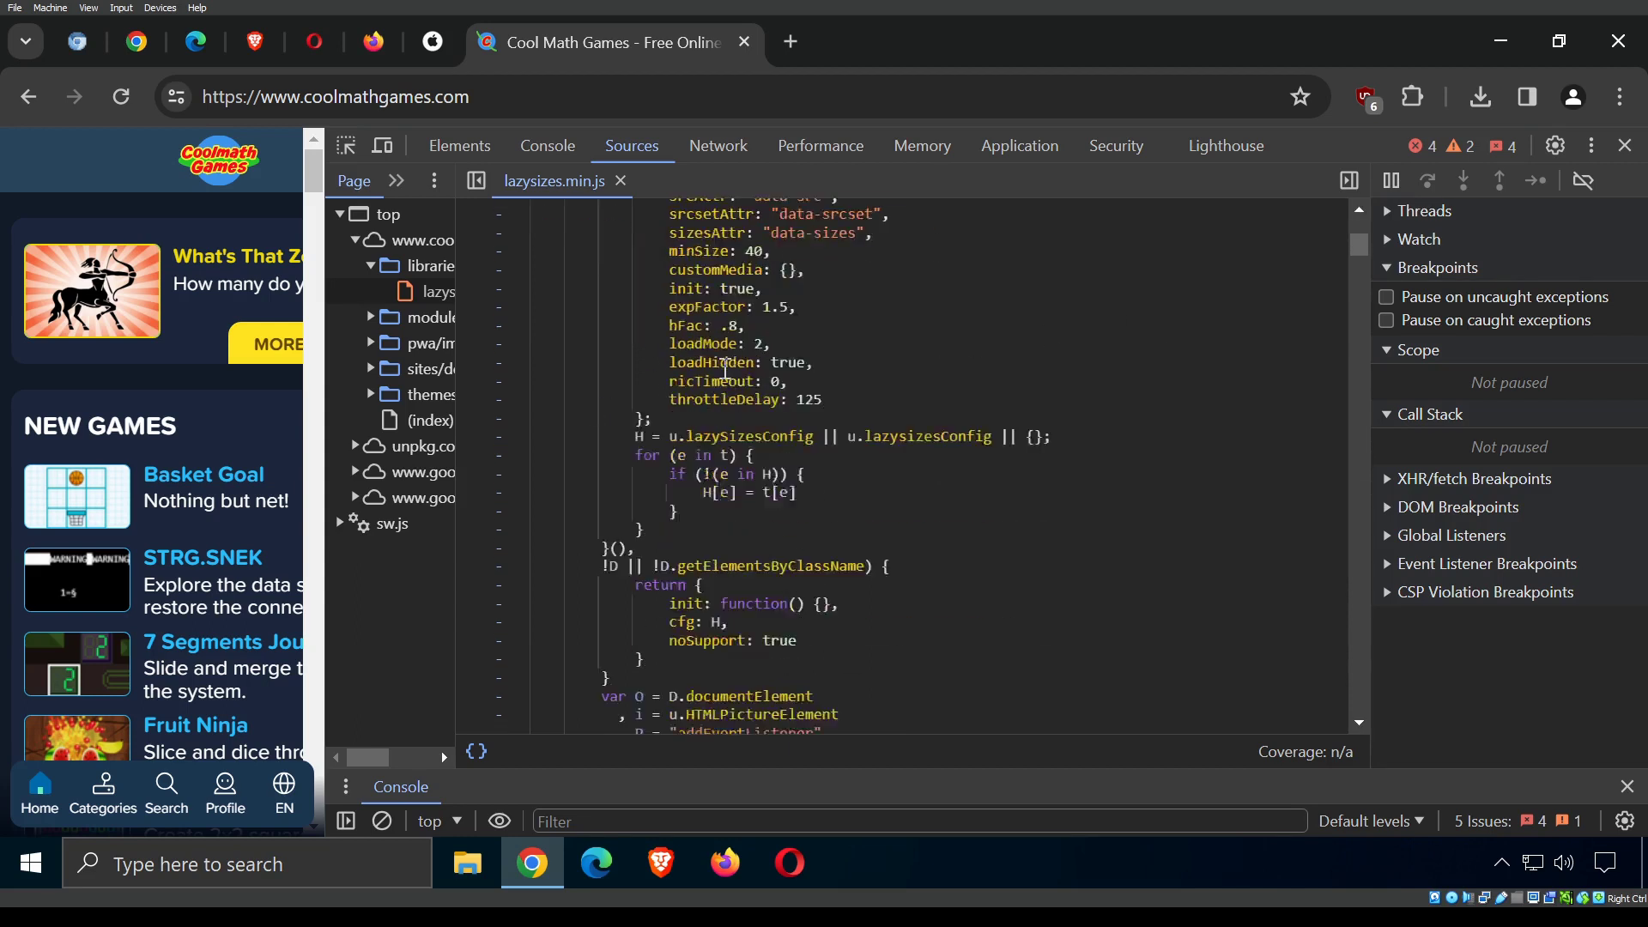
{"action": "scroll", "coordinate": [726, 371], "scroll_direction": "up", "scroll_amount": 15}
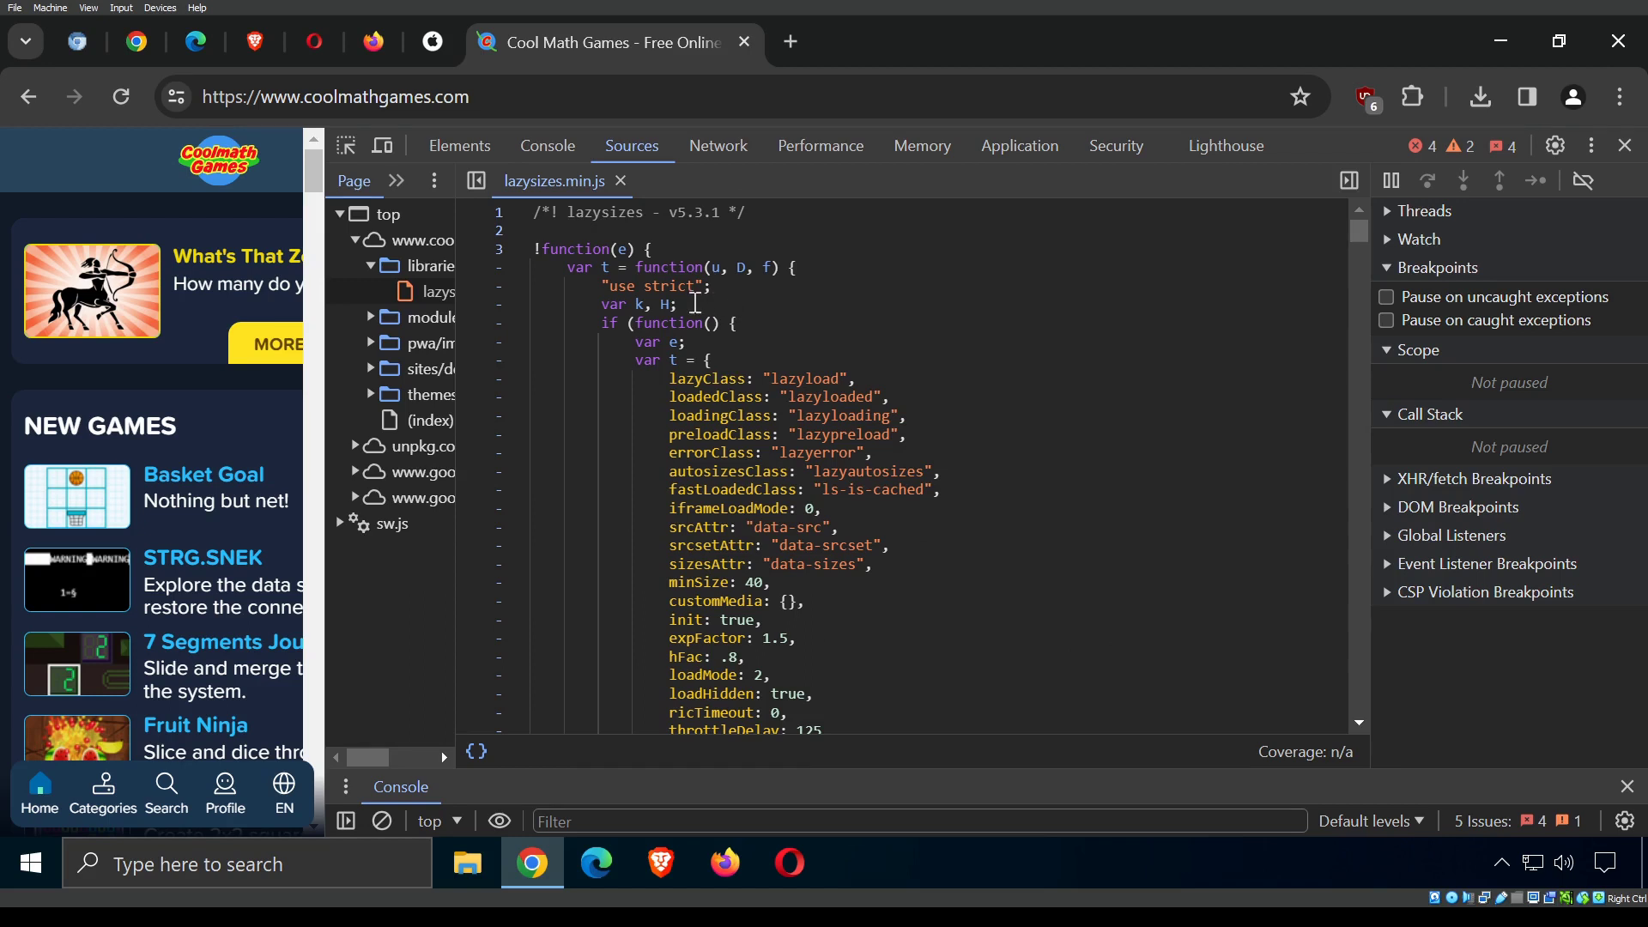
{"action": "left_click_drag", "start_coordinate": [614, 250], "coordinate": [544, 249]}
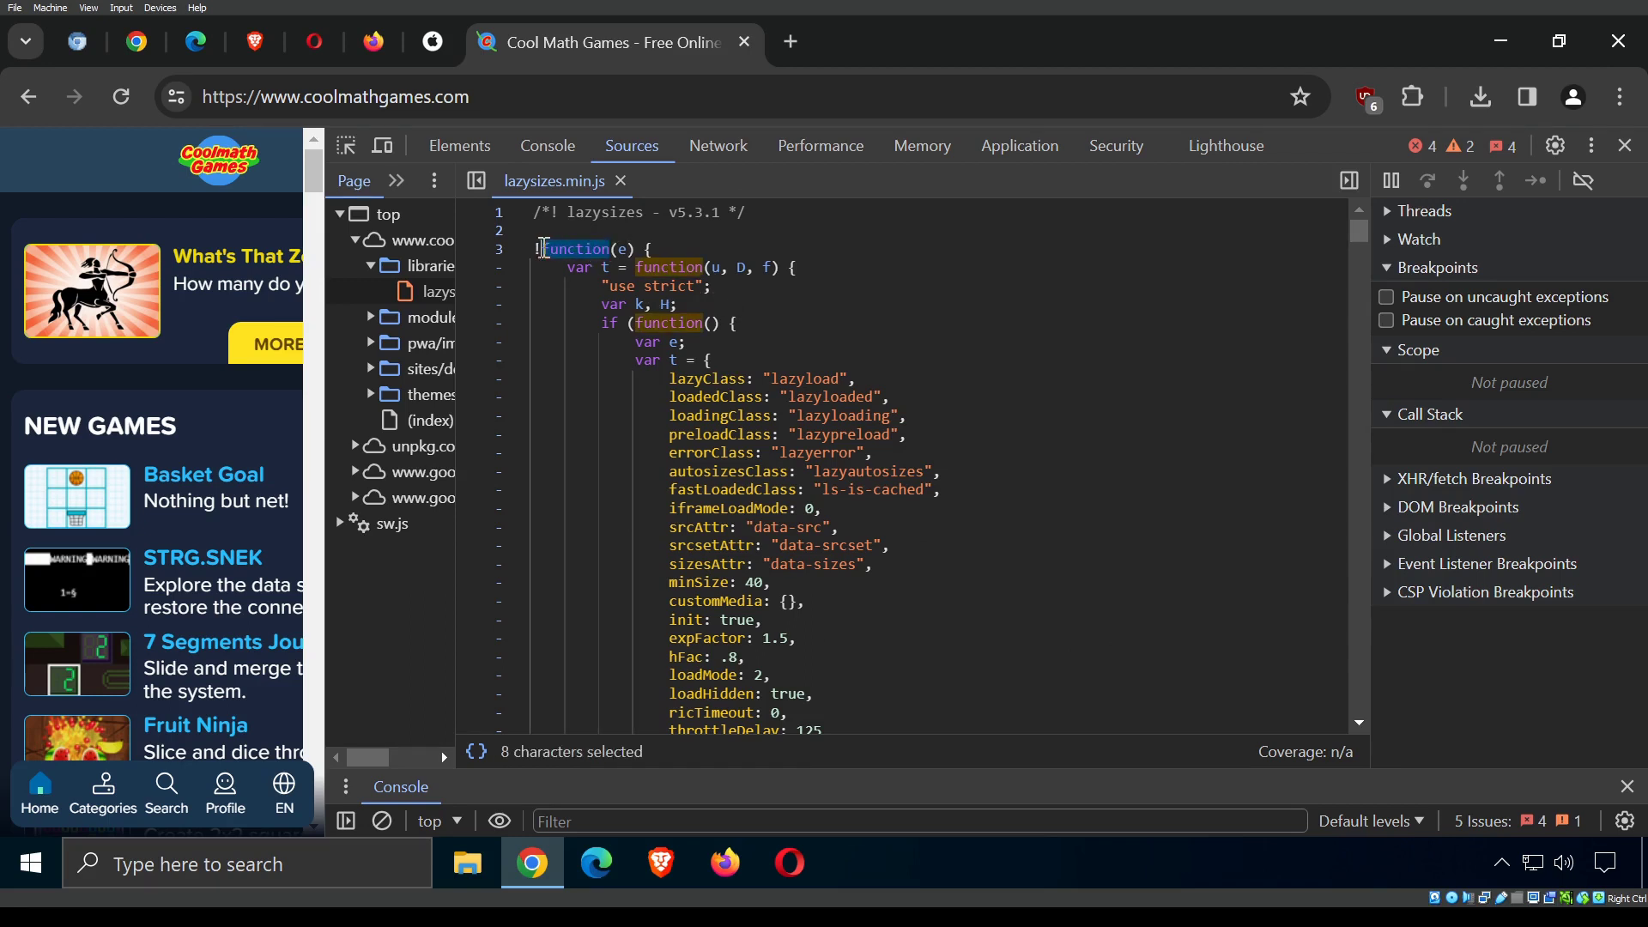
{"action": "scroll", "coordinate": [645, 345], "scroll_direction": "down", "scroll_amount": 3}
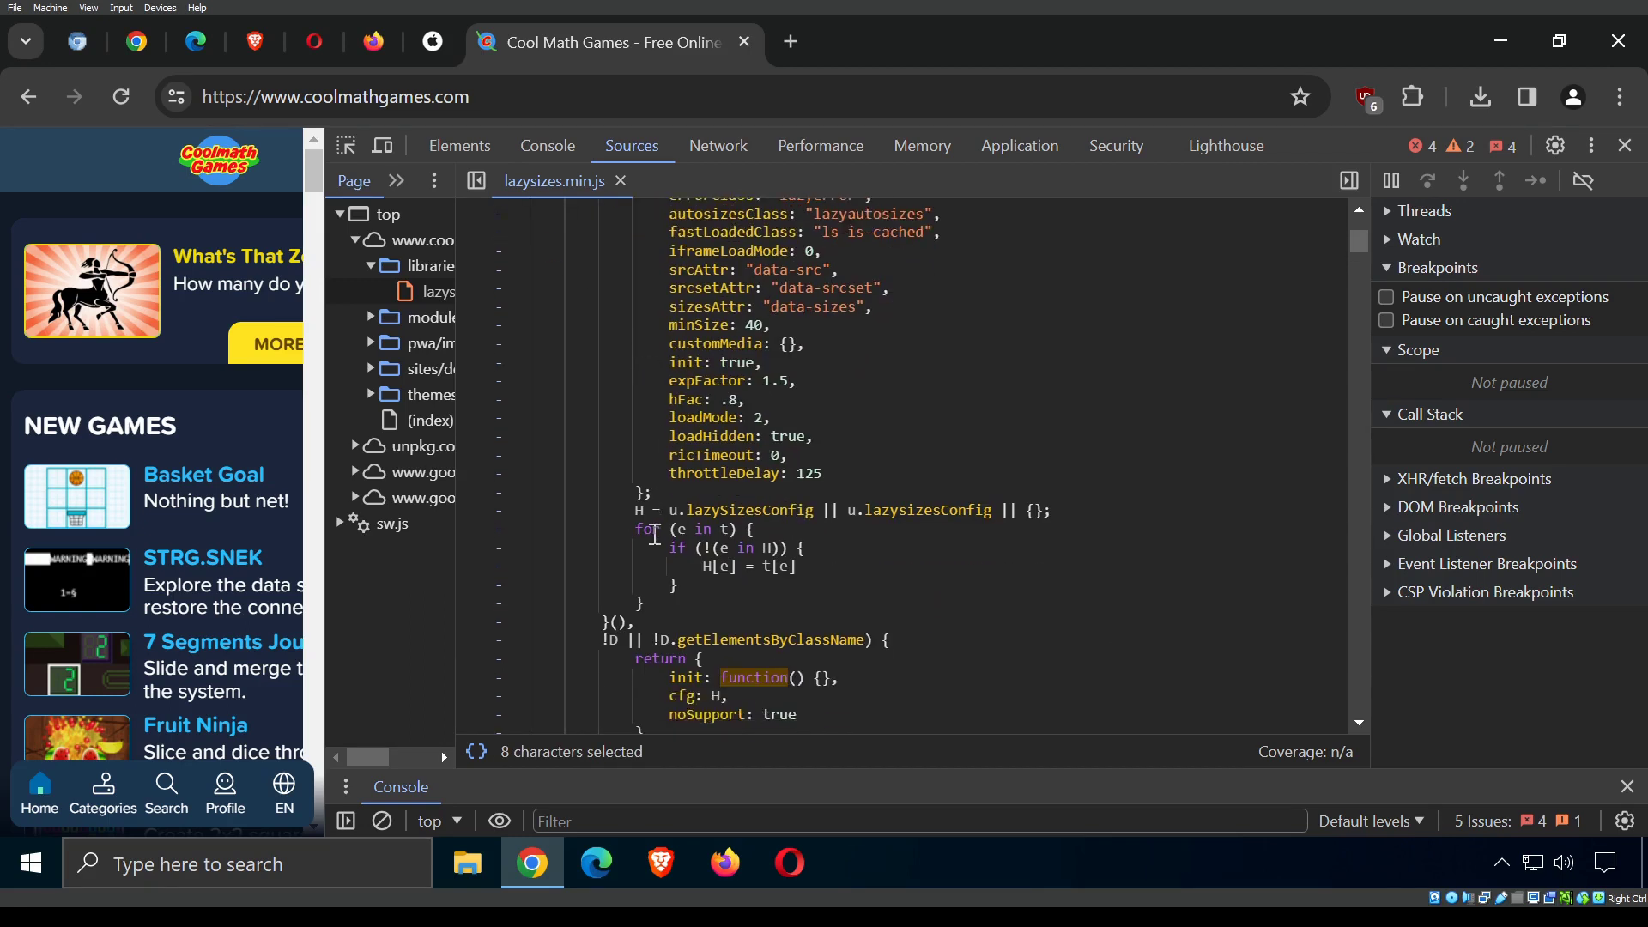
{"action": "mouse_move", "coordinate": [658, 536]}
{"action": "left_mouse_down"}
{"action": "mouse_move", "coordinate": [632, 533]}
{"action": "mouse_move", "coordinate": [672, 549]}
{"action": "left_mouse_up"}
{"action": "scroll", "coordinate": [633, 566], "scroll_direction": "down", "scroll_amount": 5}
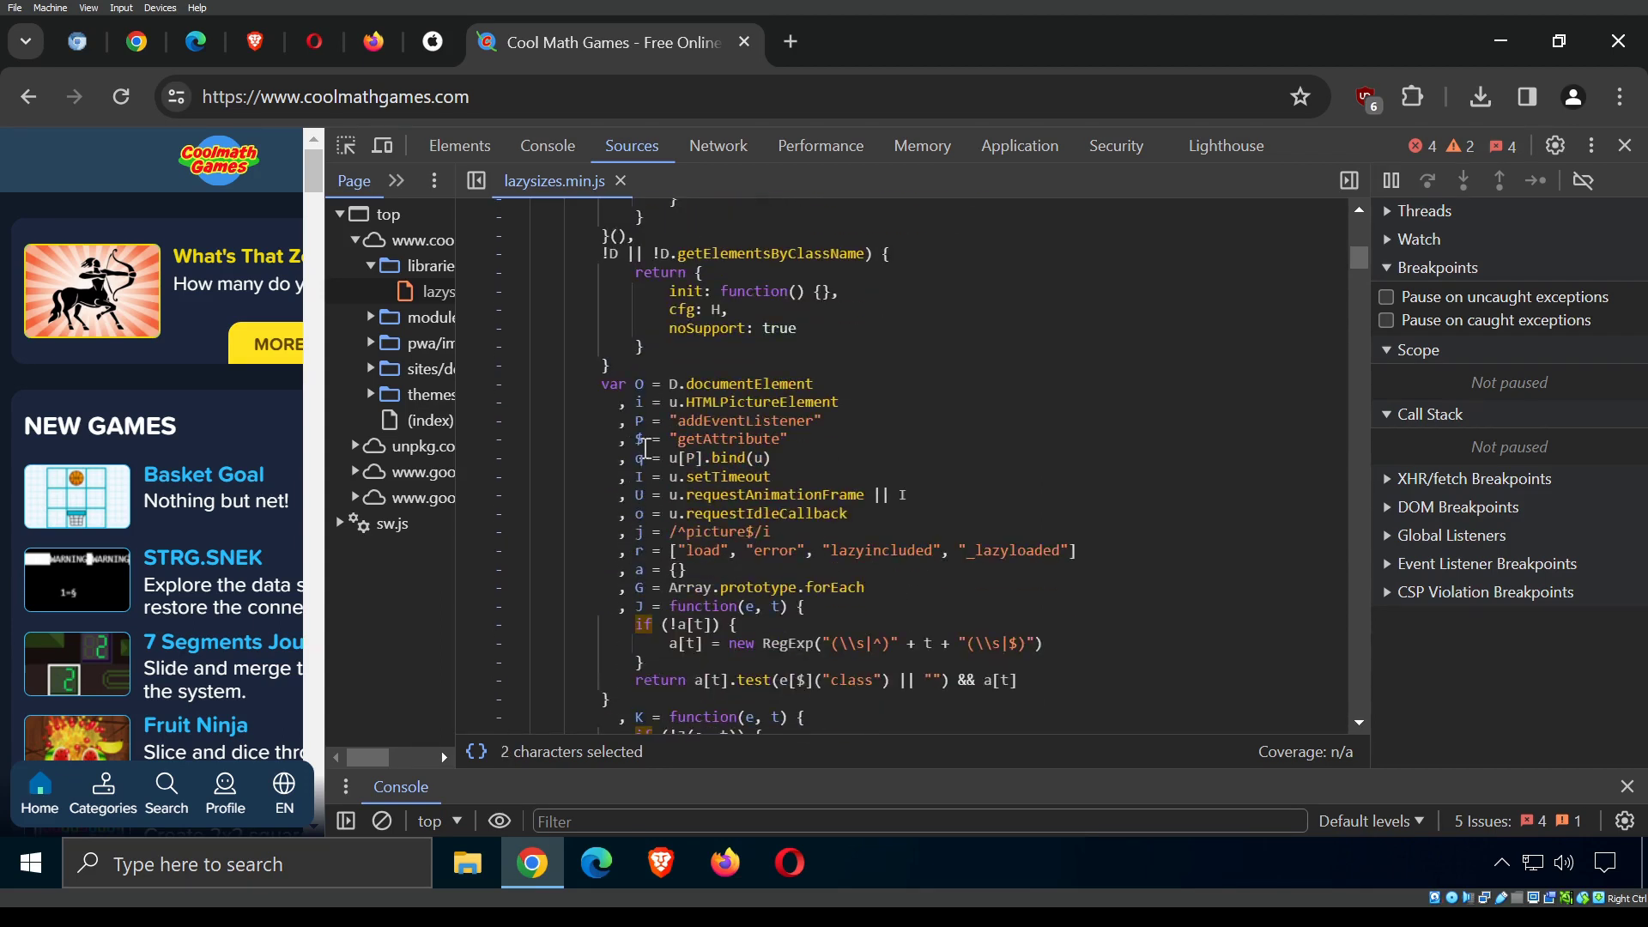
{"action": "left_click_drag", "start_coordinate": [613, 388], "coordinate": [622, 390]}
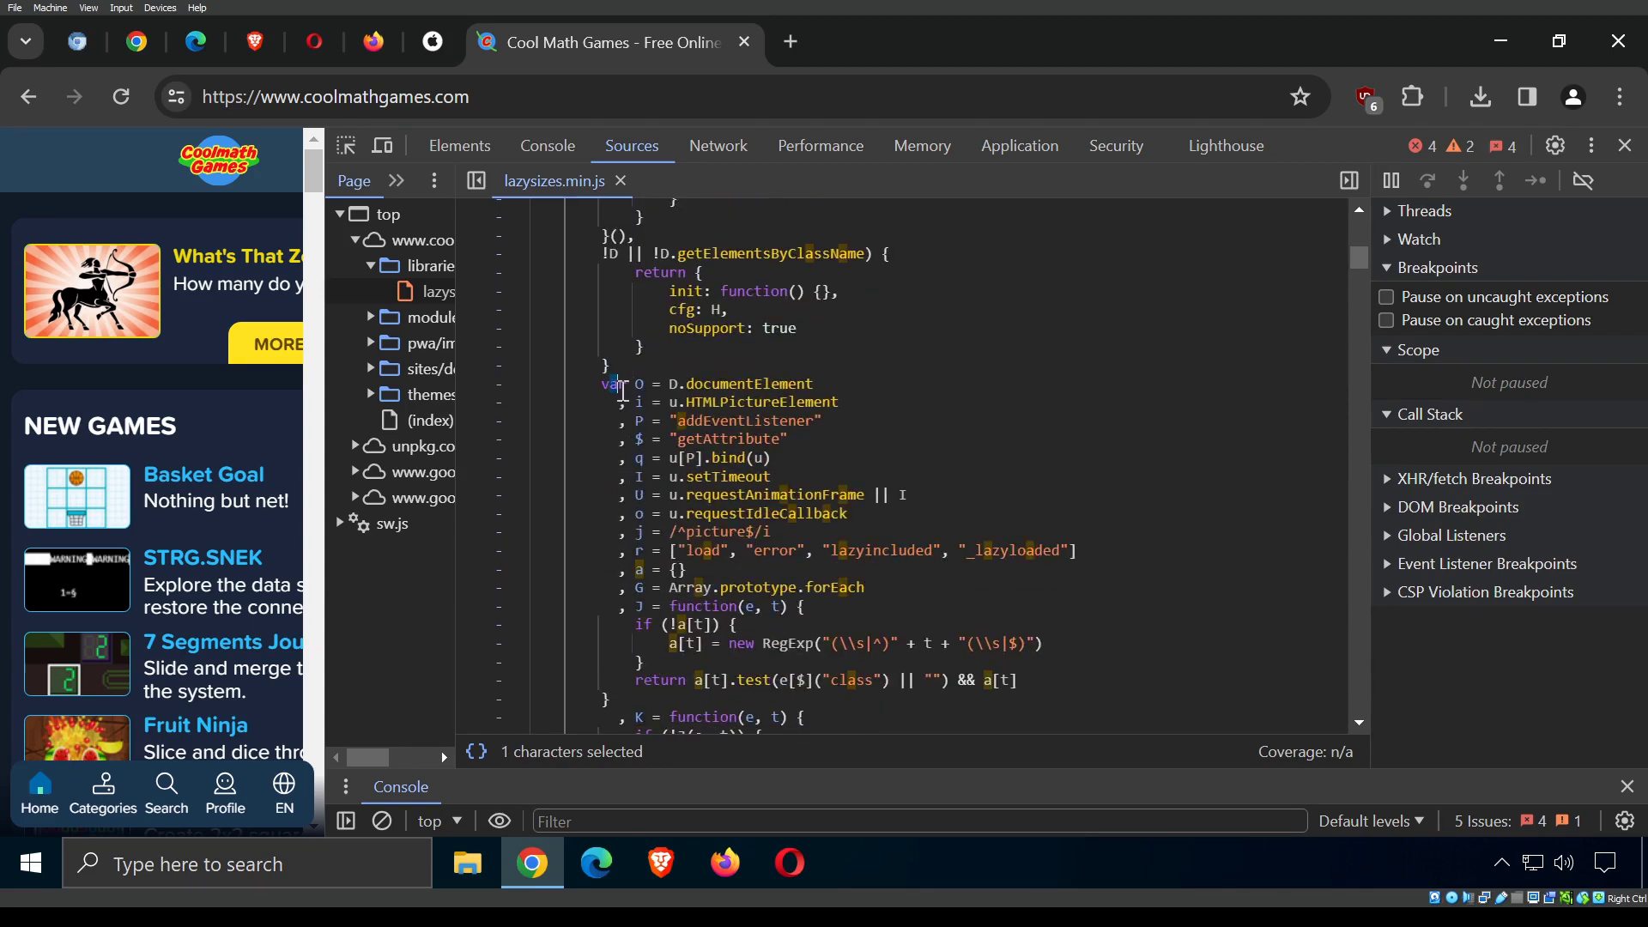
{"action": "scroll", "coordinate": [601, 394], "scroll_direction": "down", "scroll_amount": 5}
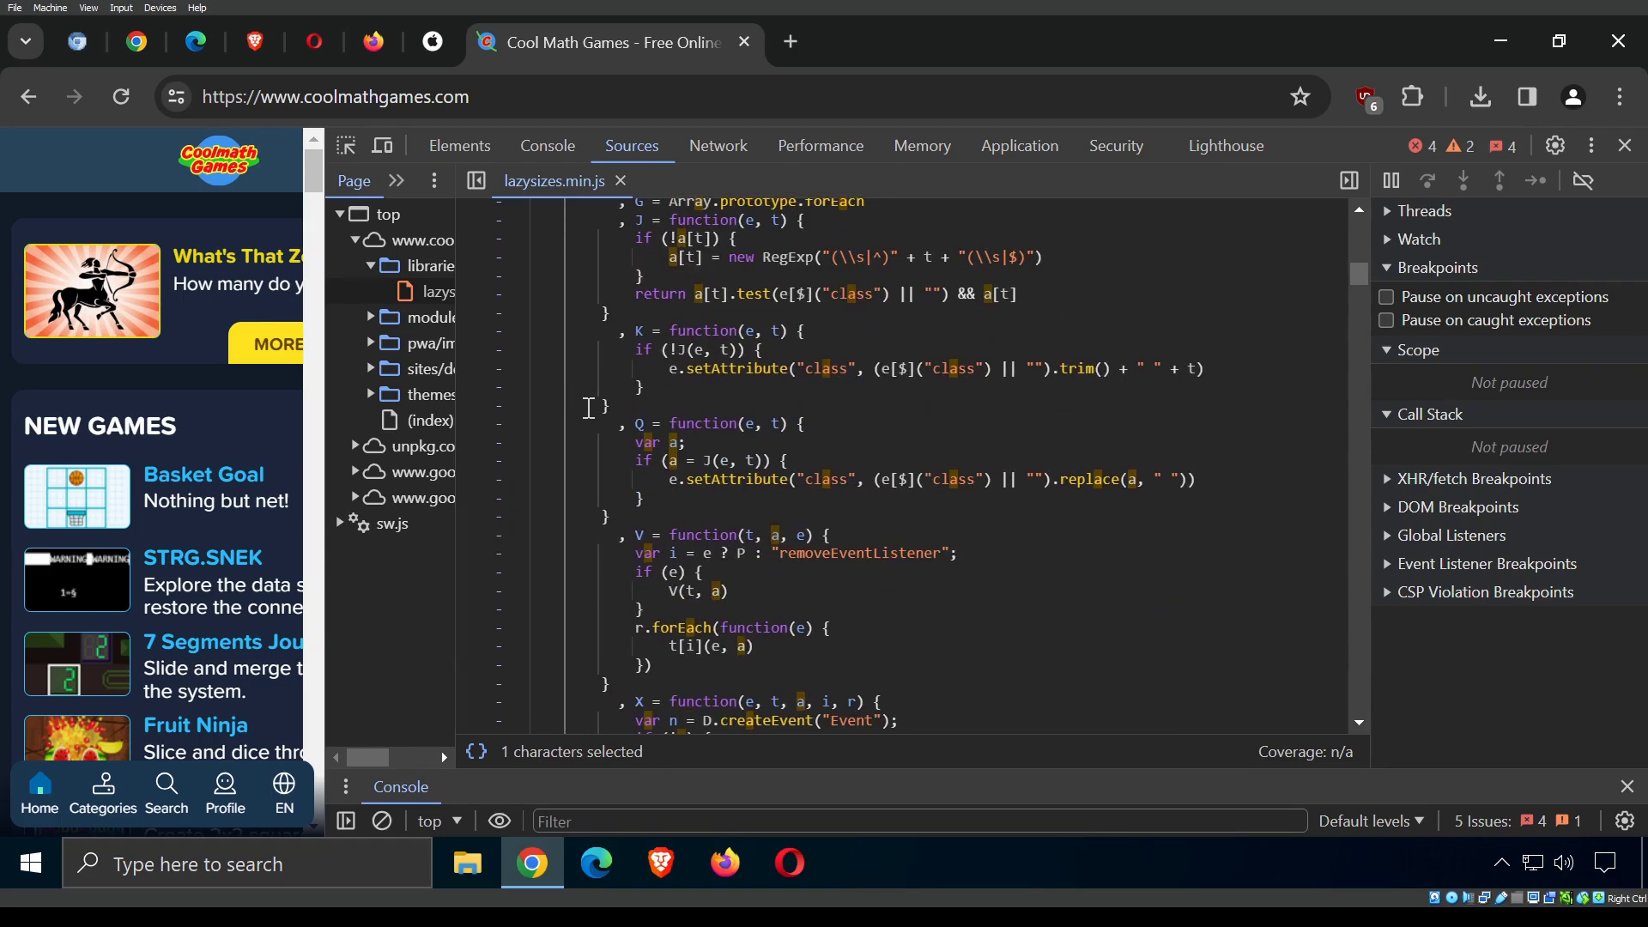
{"action": "scroll", "coordinate": [589, 407], "scroll_direction": "down", "scroll_amount": 7}
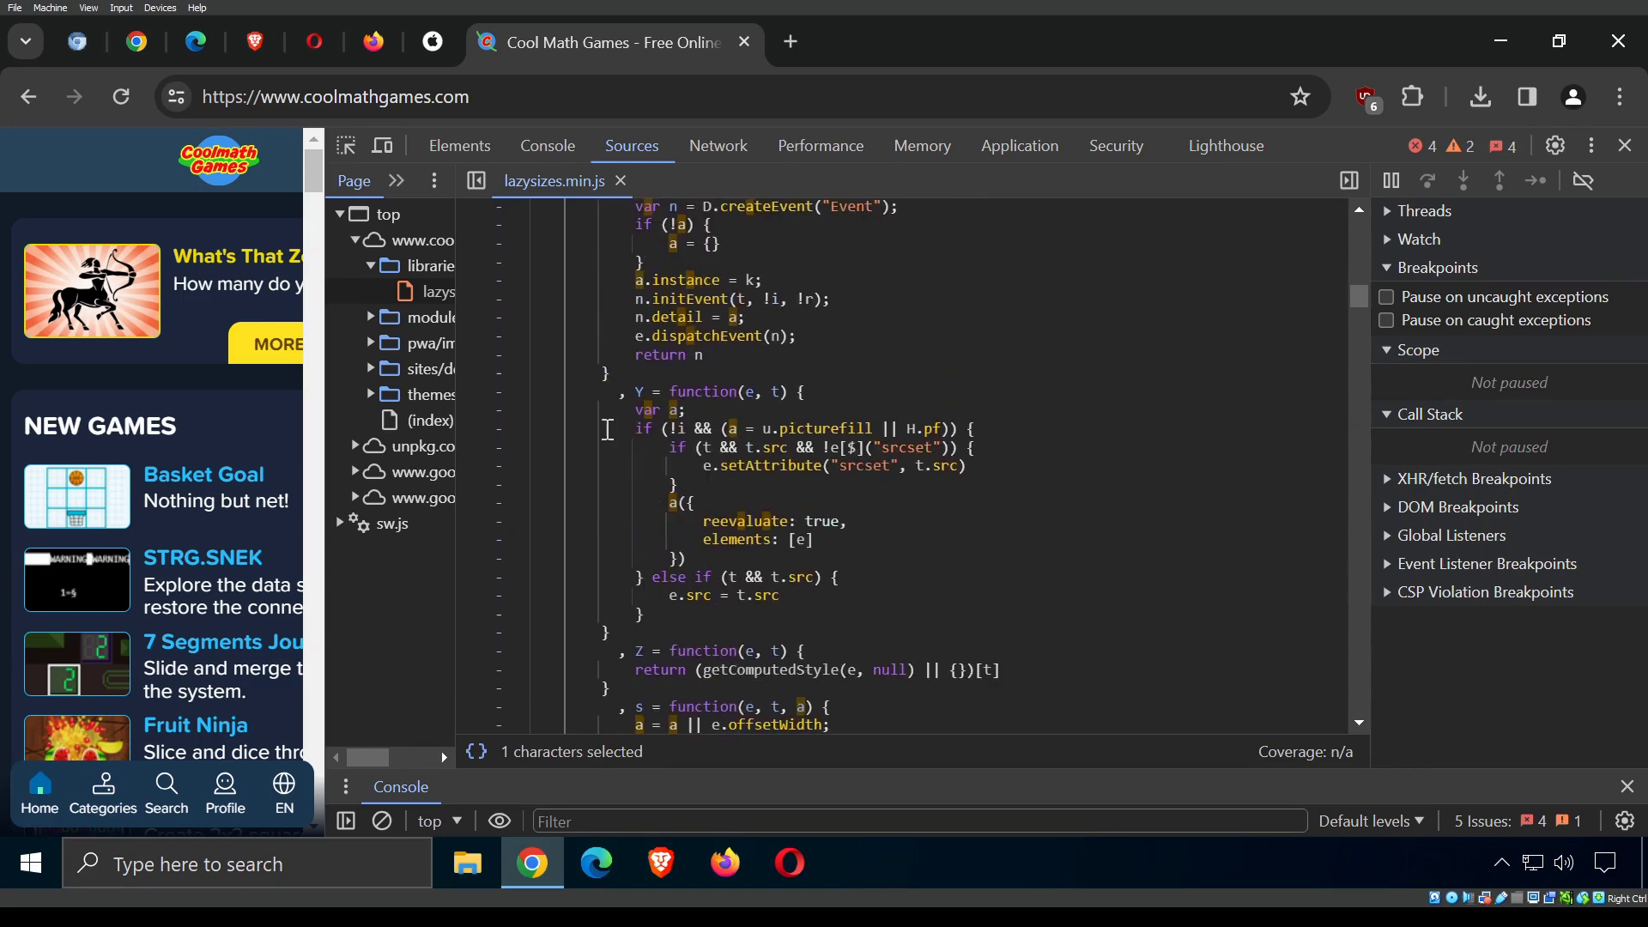
{"action": "scroll", "coordinate": [607, 433], "scroll_direction": "down", "scroll_amount": 2}
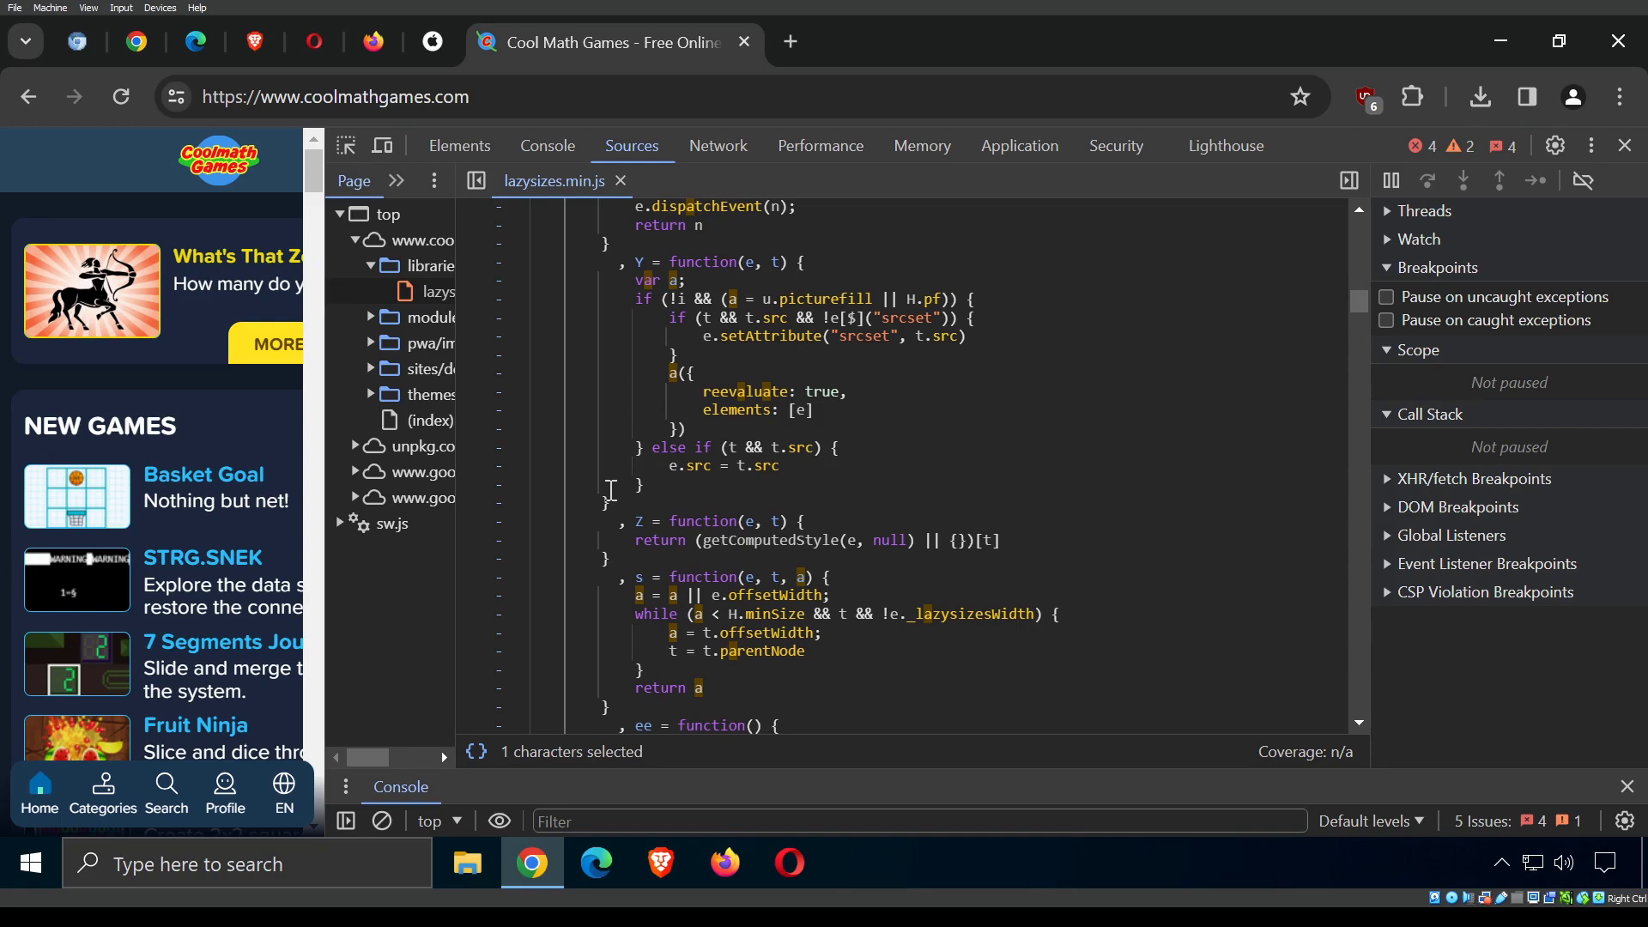
{"action": "scroll", "coordinate": [680, 466], "scroll_direction": "down", "scroll_amount": 5}
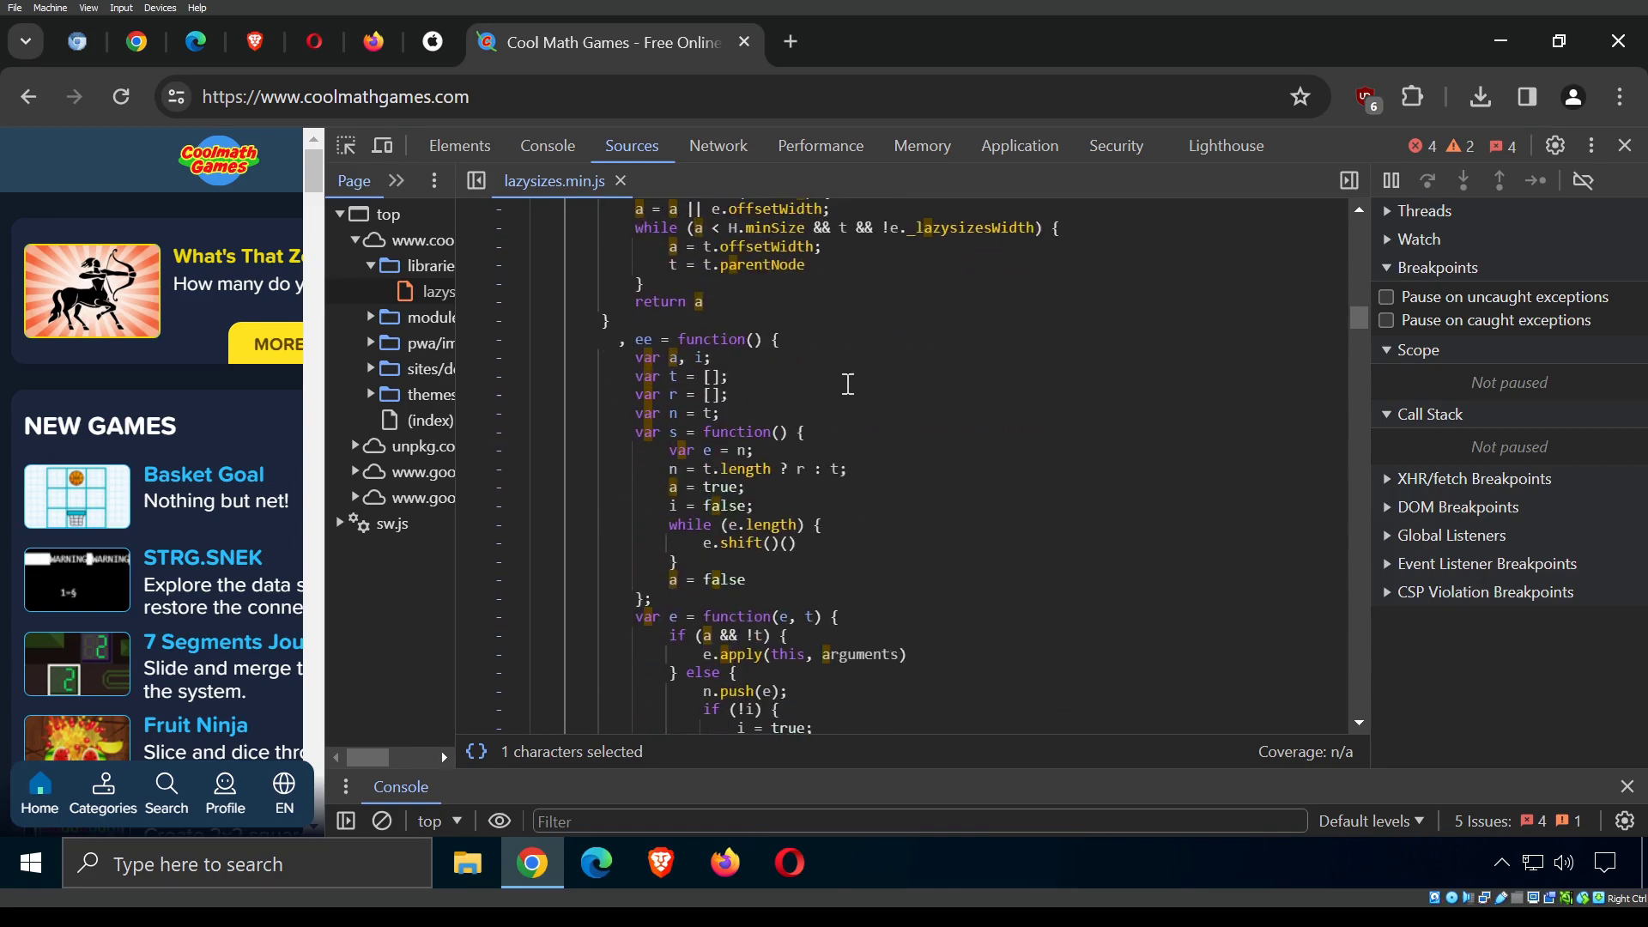
{"action": "scroll", "coordinate": [836, 378], "scroll_direction": "down", "scroll_amount": 5}
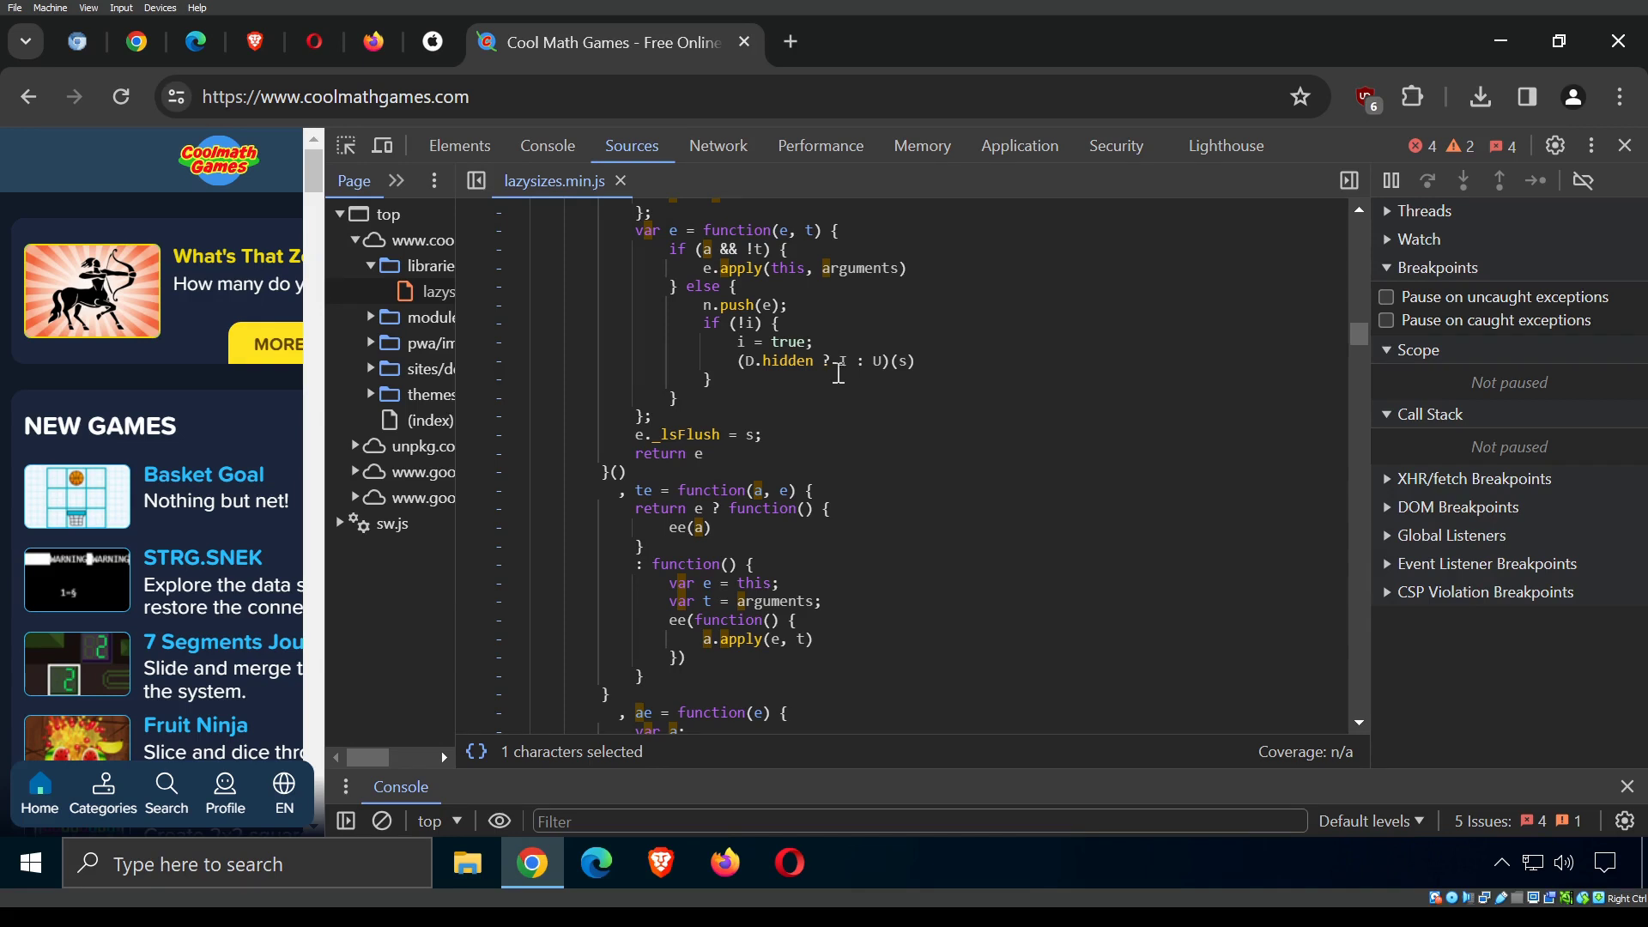
Widen the file tree, open advertisement-ads.js from modules/custom/cmatgame_ads_analytics/js and highlight its isAdblockerOn line.
{"action": "left_click_drag", "start_coordinate": [455, 266], "coordinate": [684, 267]}
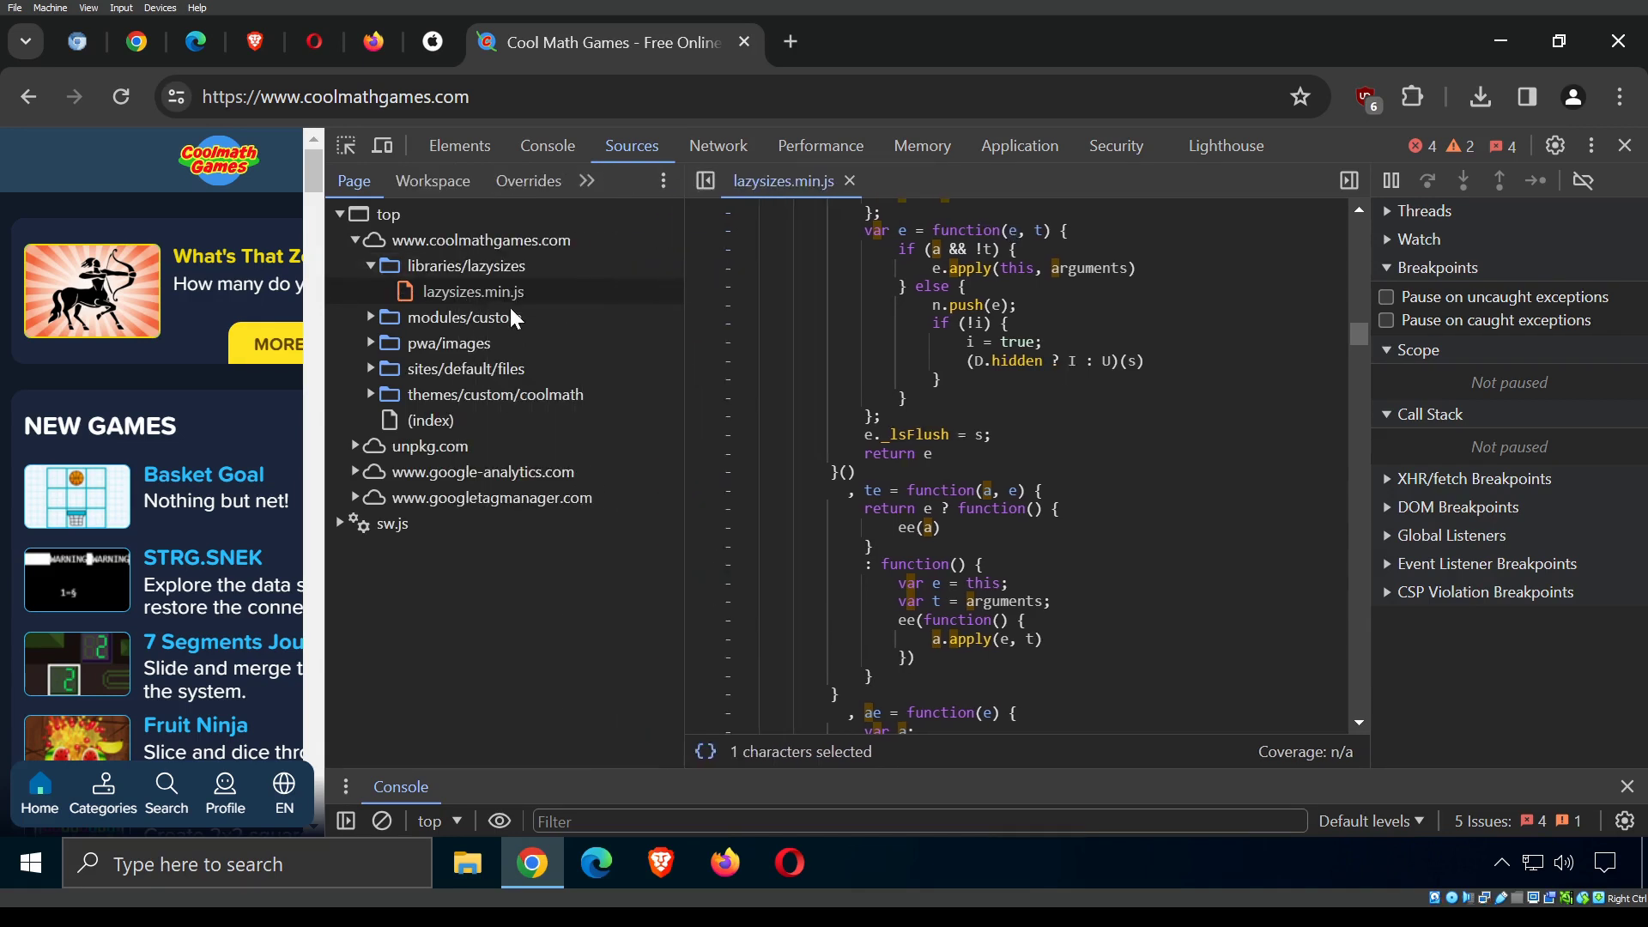
{"action": "left_click", "coordinate": [370, 317]}
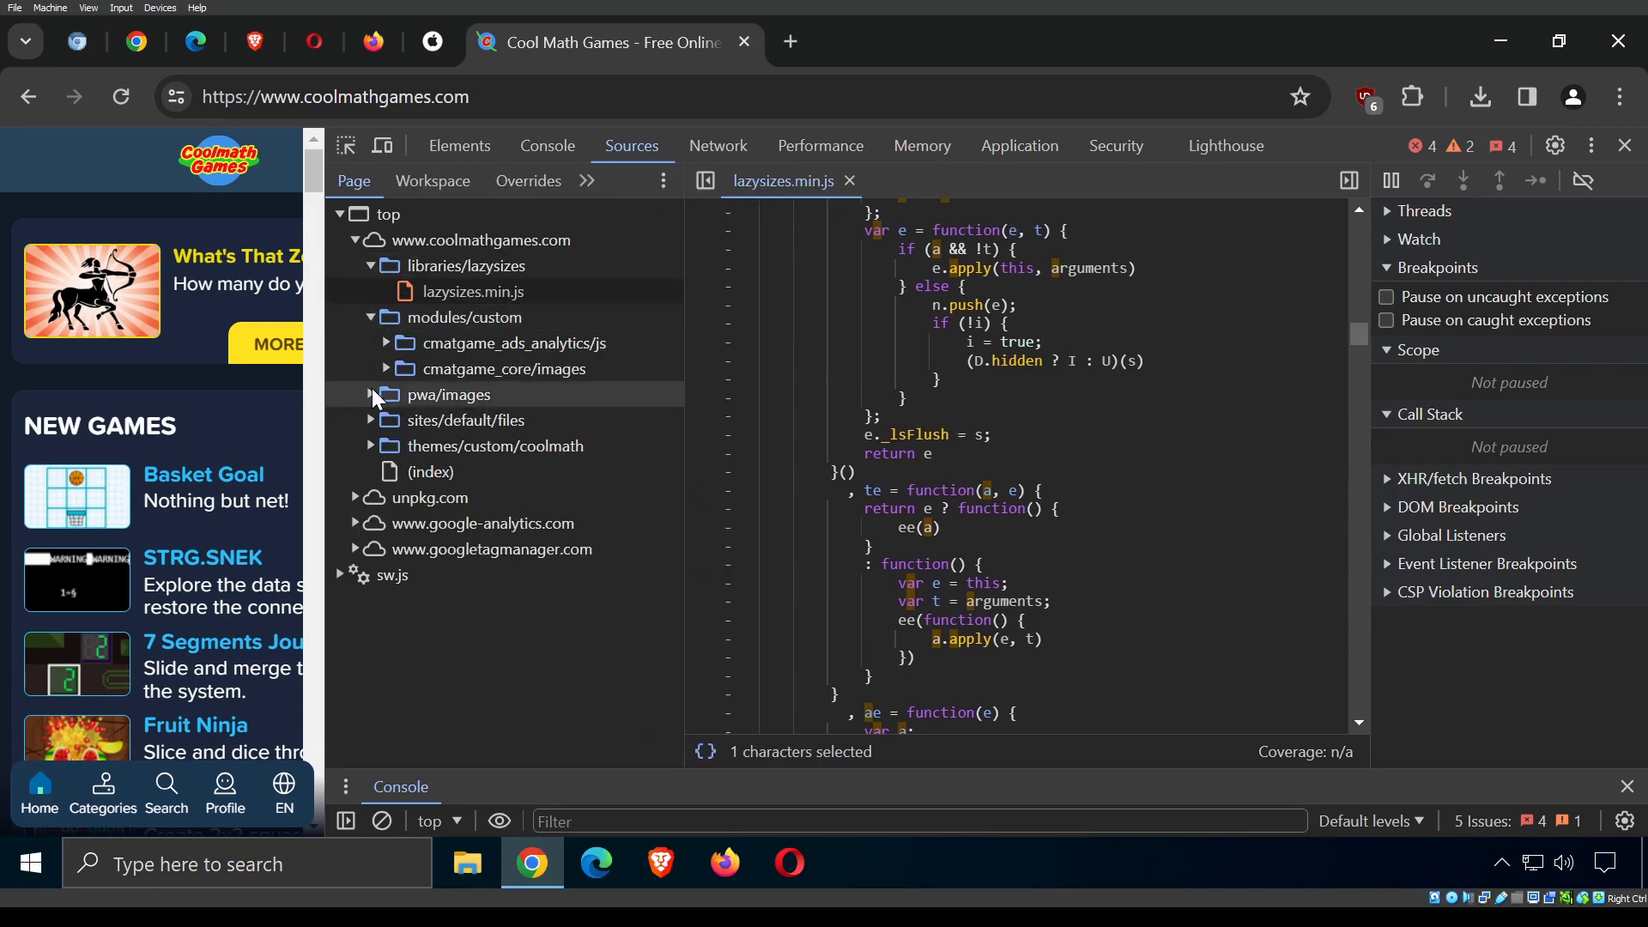
{"action": "left_click", "coordinate": [385, 343]}
{"action": "left_click", "coordinate": [508, 369]}
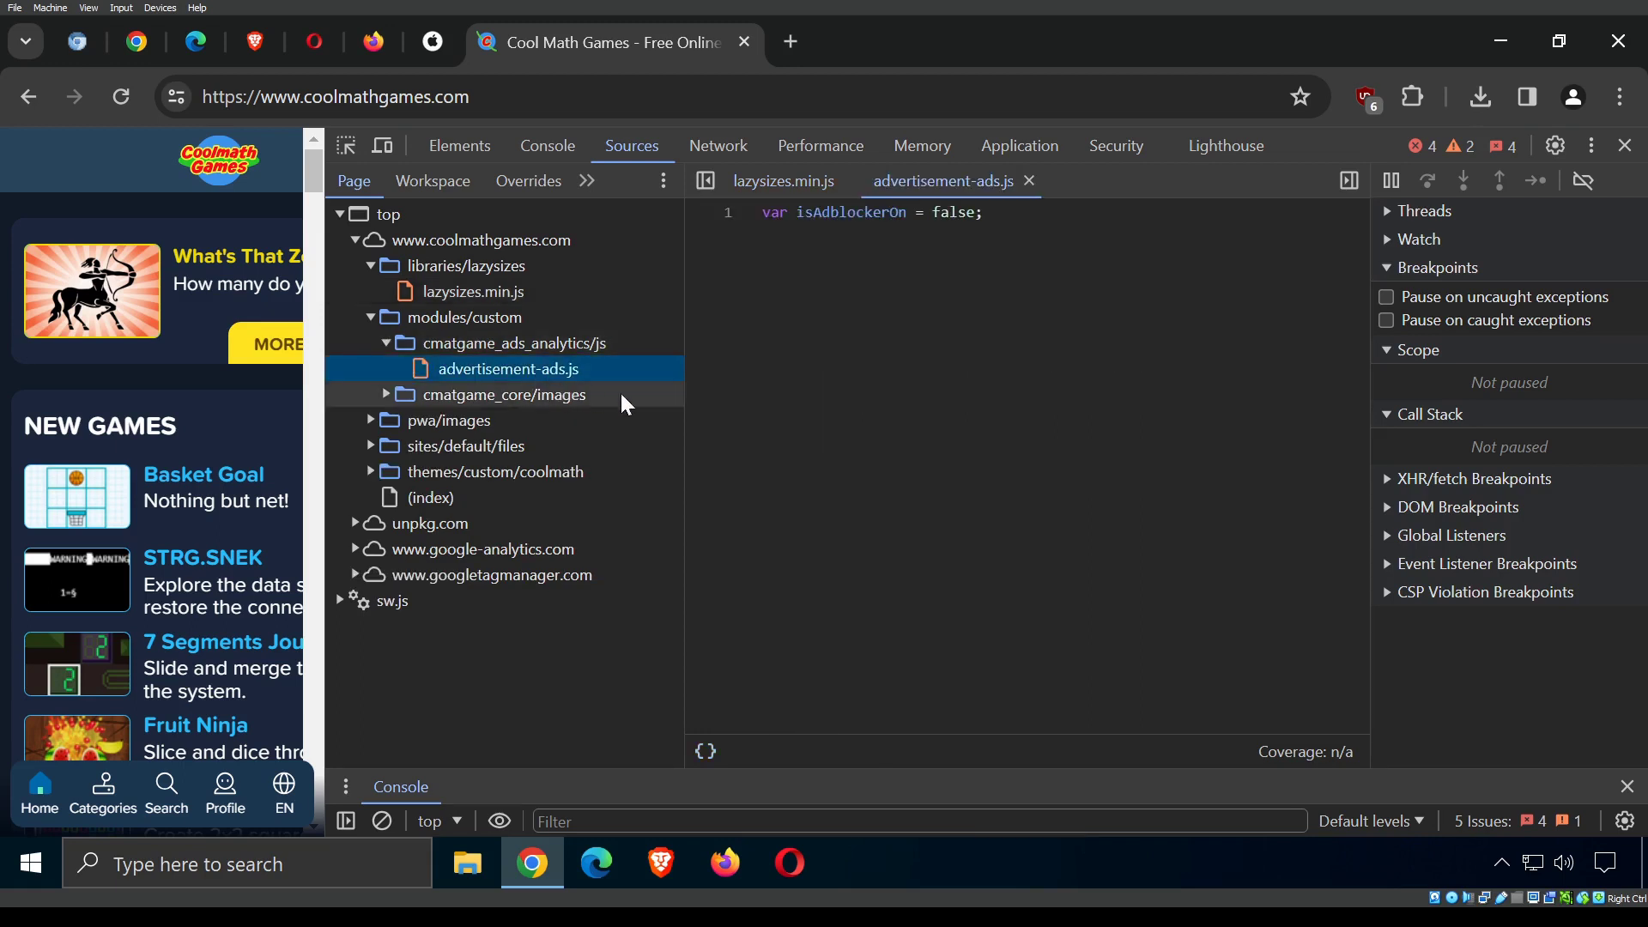
{"action": "left_click_drag", "start_coordinate": [987, 212], "coordinate": [765, 213]}
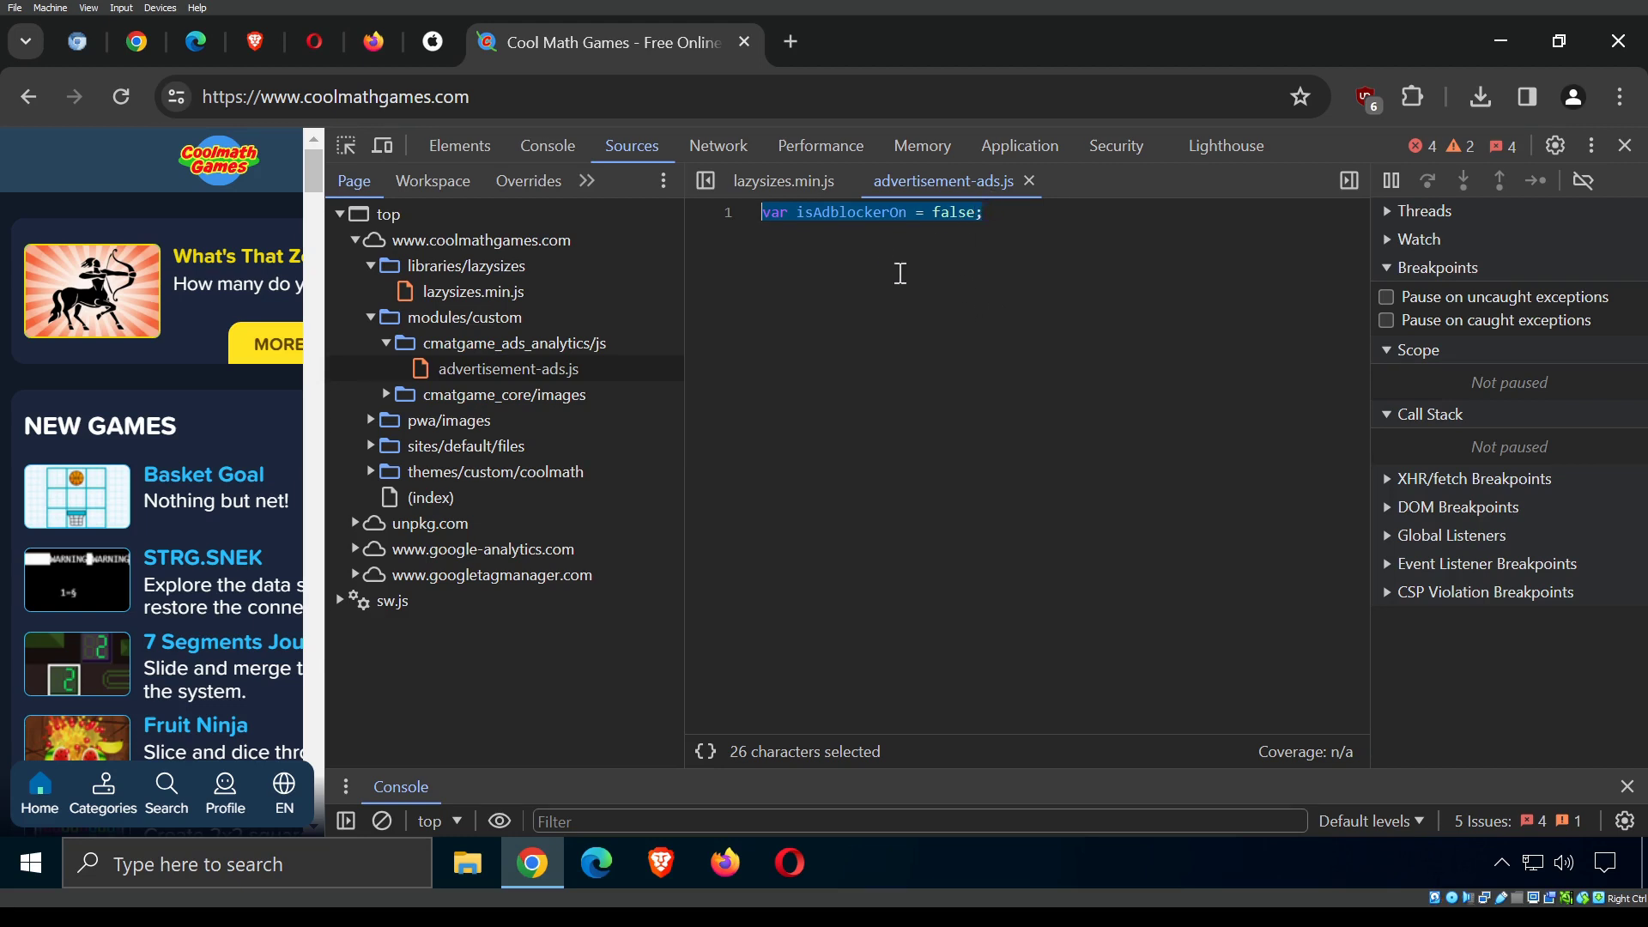
Preview 1x1.png from the cmatgame_core/images folder and enlarge the web page area beside the developer tools.
{"action": "left_click", "coordinate": [407, 391]}
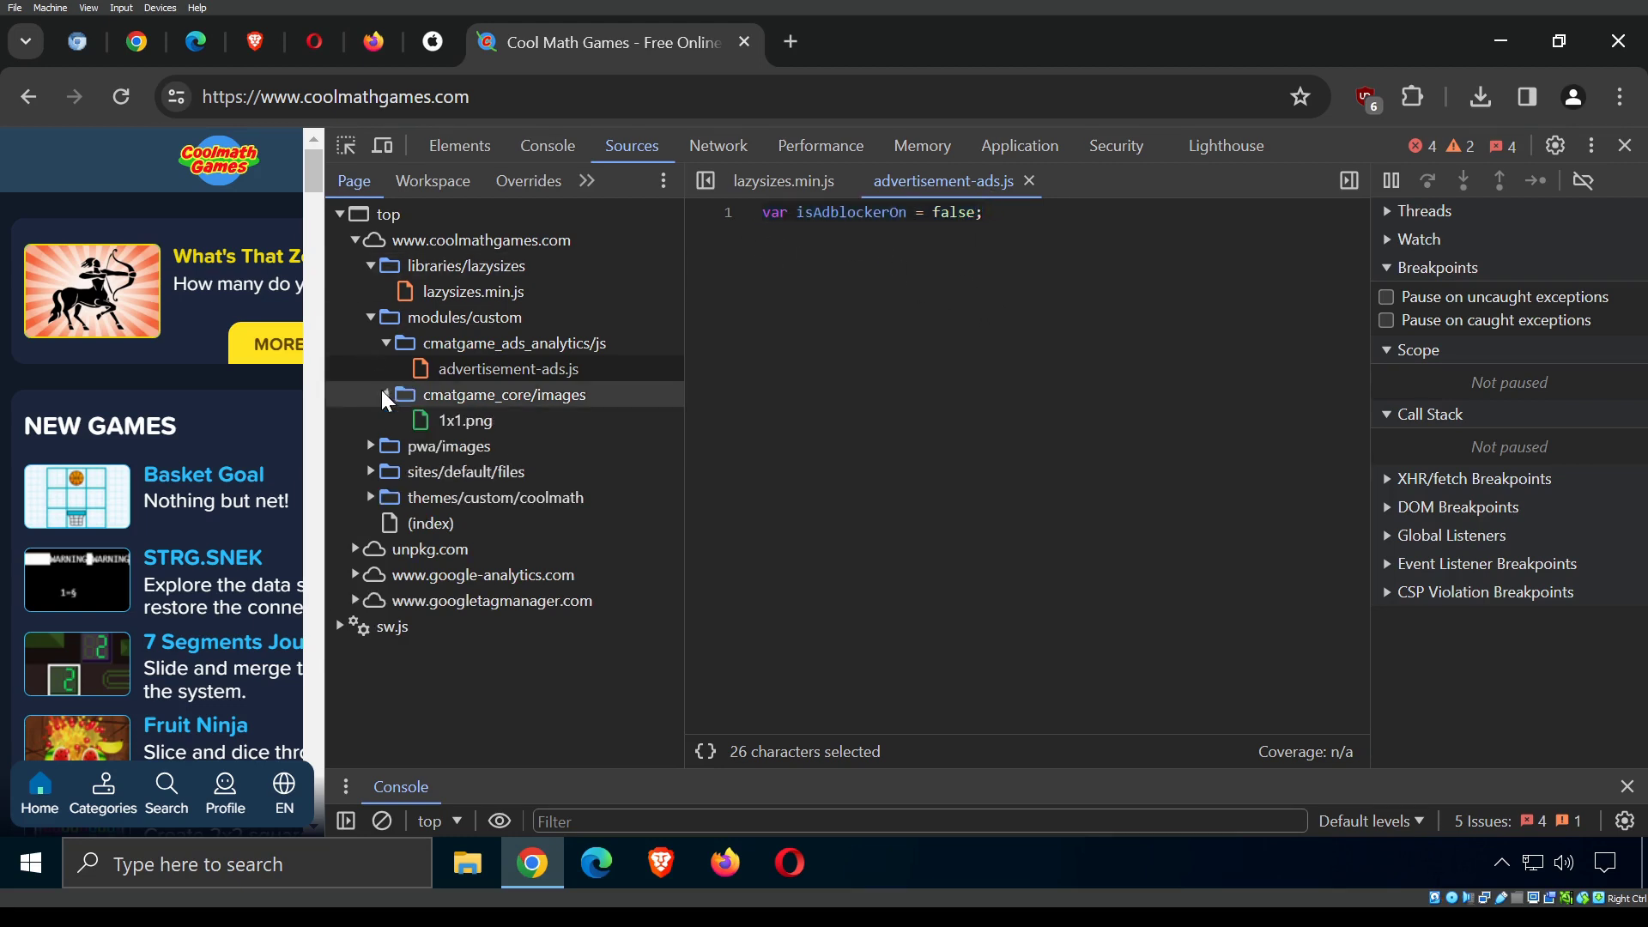
{"action": "left_click", "coordinate": [458, 428]}
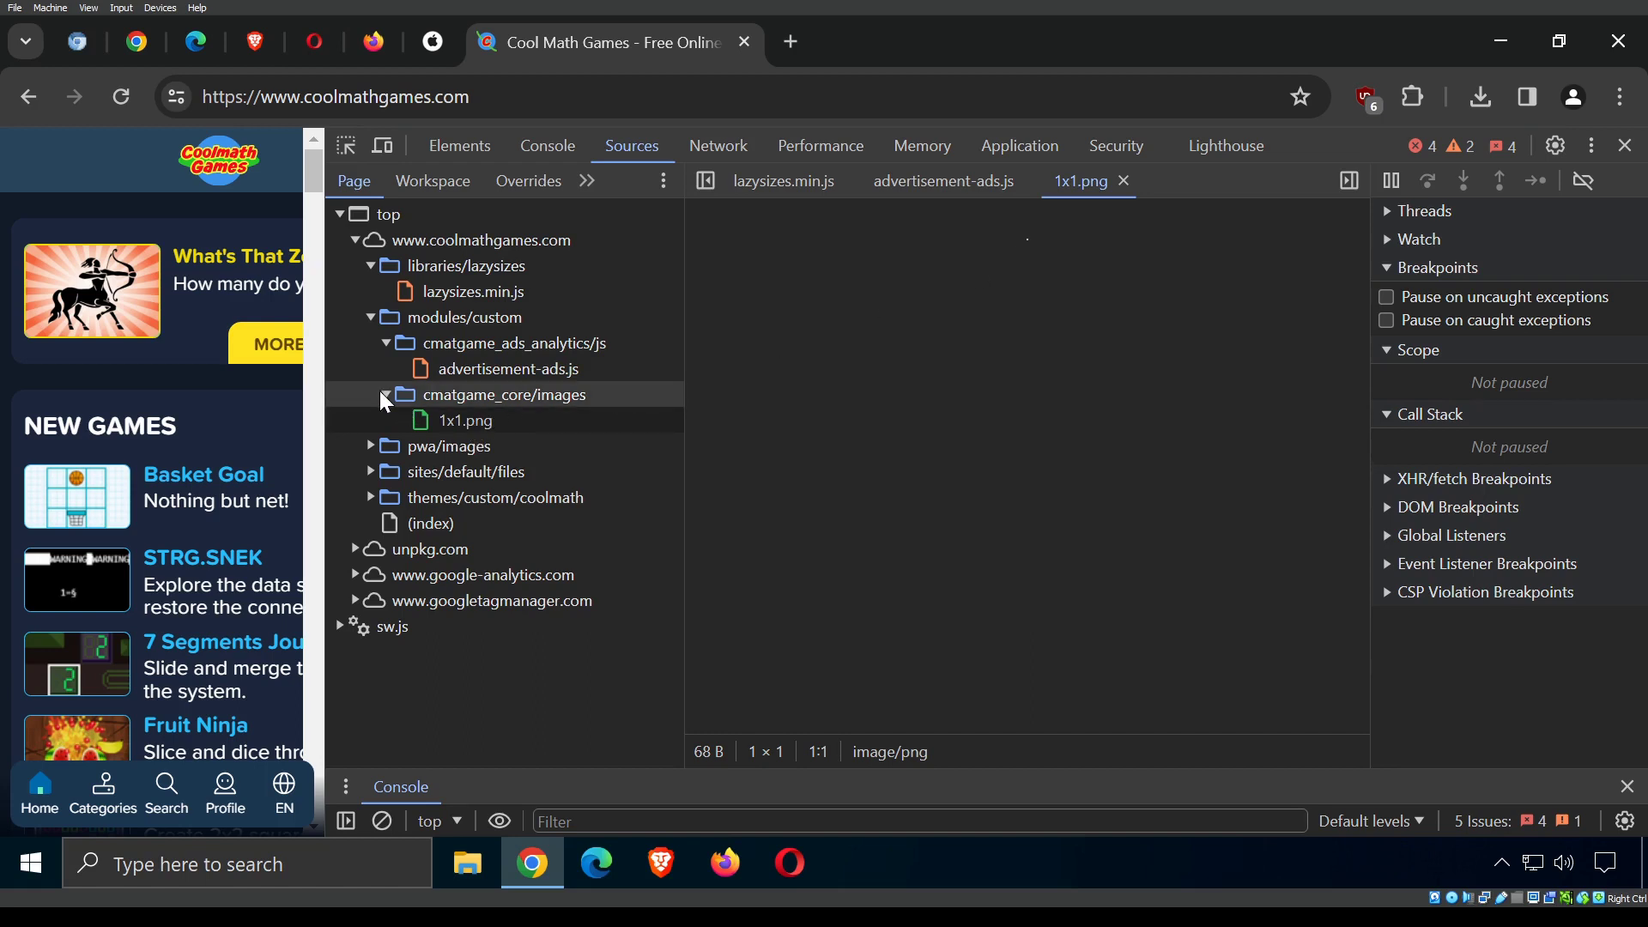
{"action": "left_click_drag", "start_coordinate": [327, 362], "coordinate": [545, 330]}
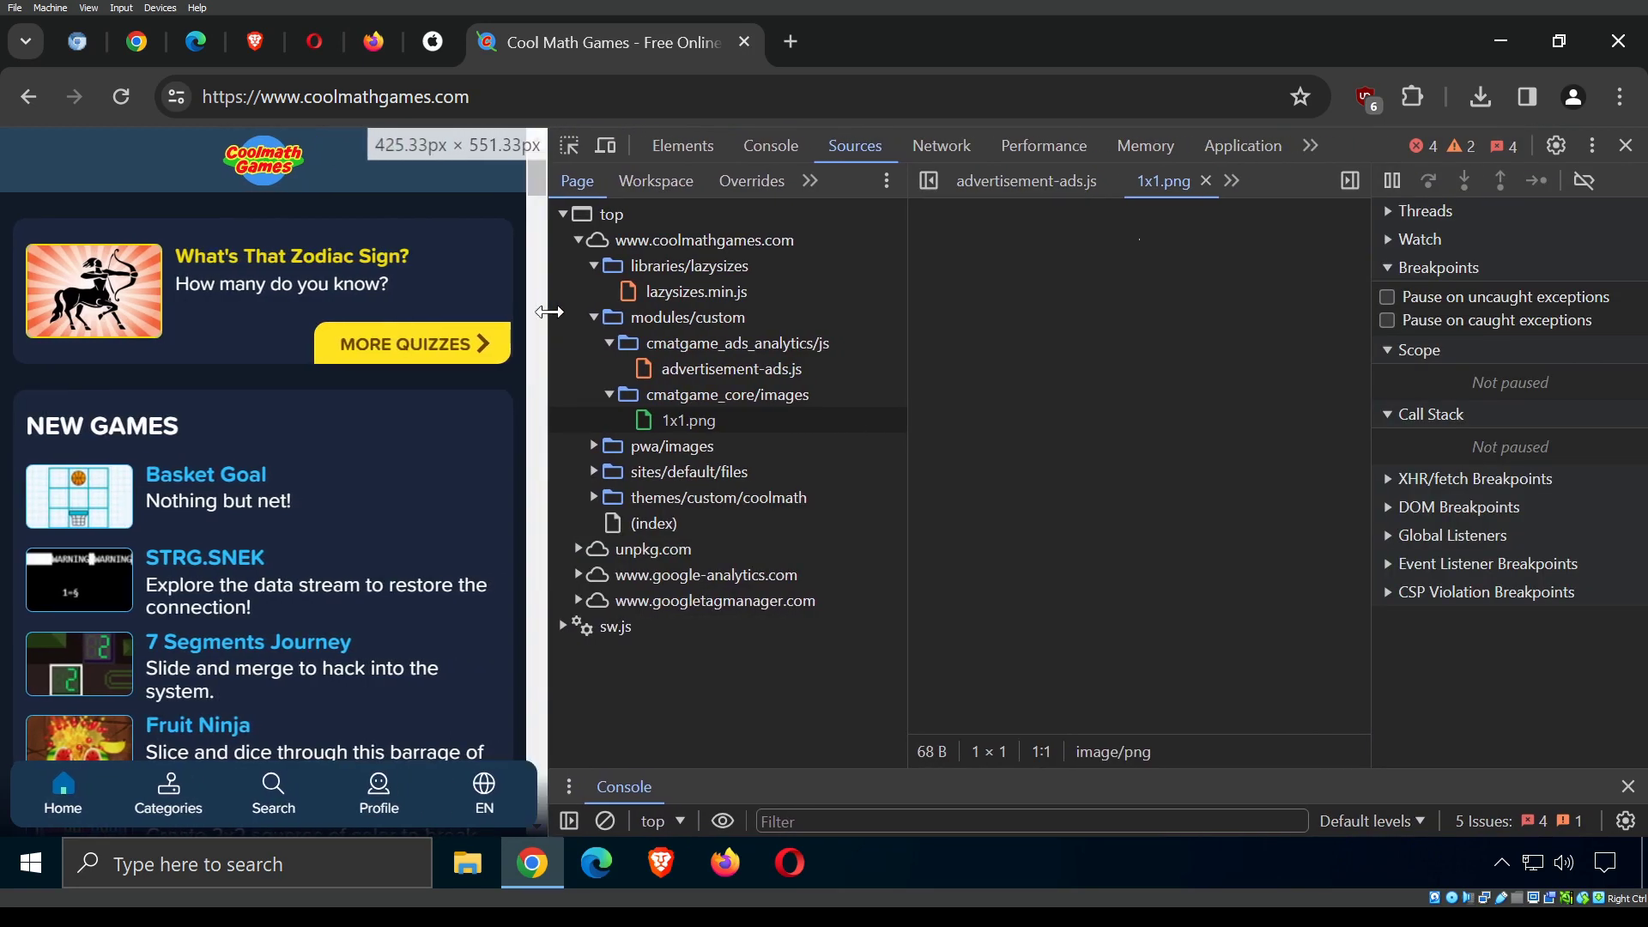
{"action": "left_click", "coordinate": [608, 342]}
{"action": "left_click", "coordinate": [607, 369]}
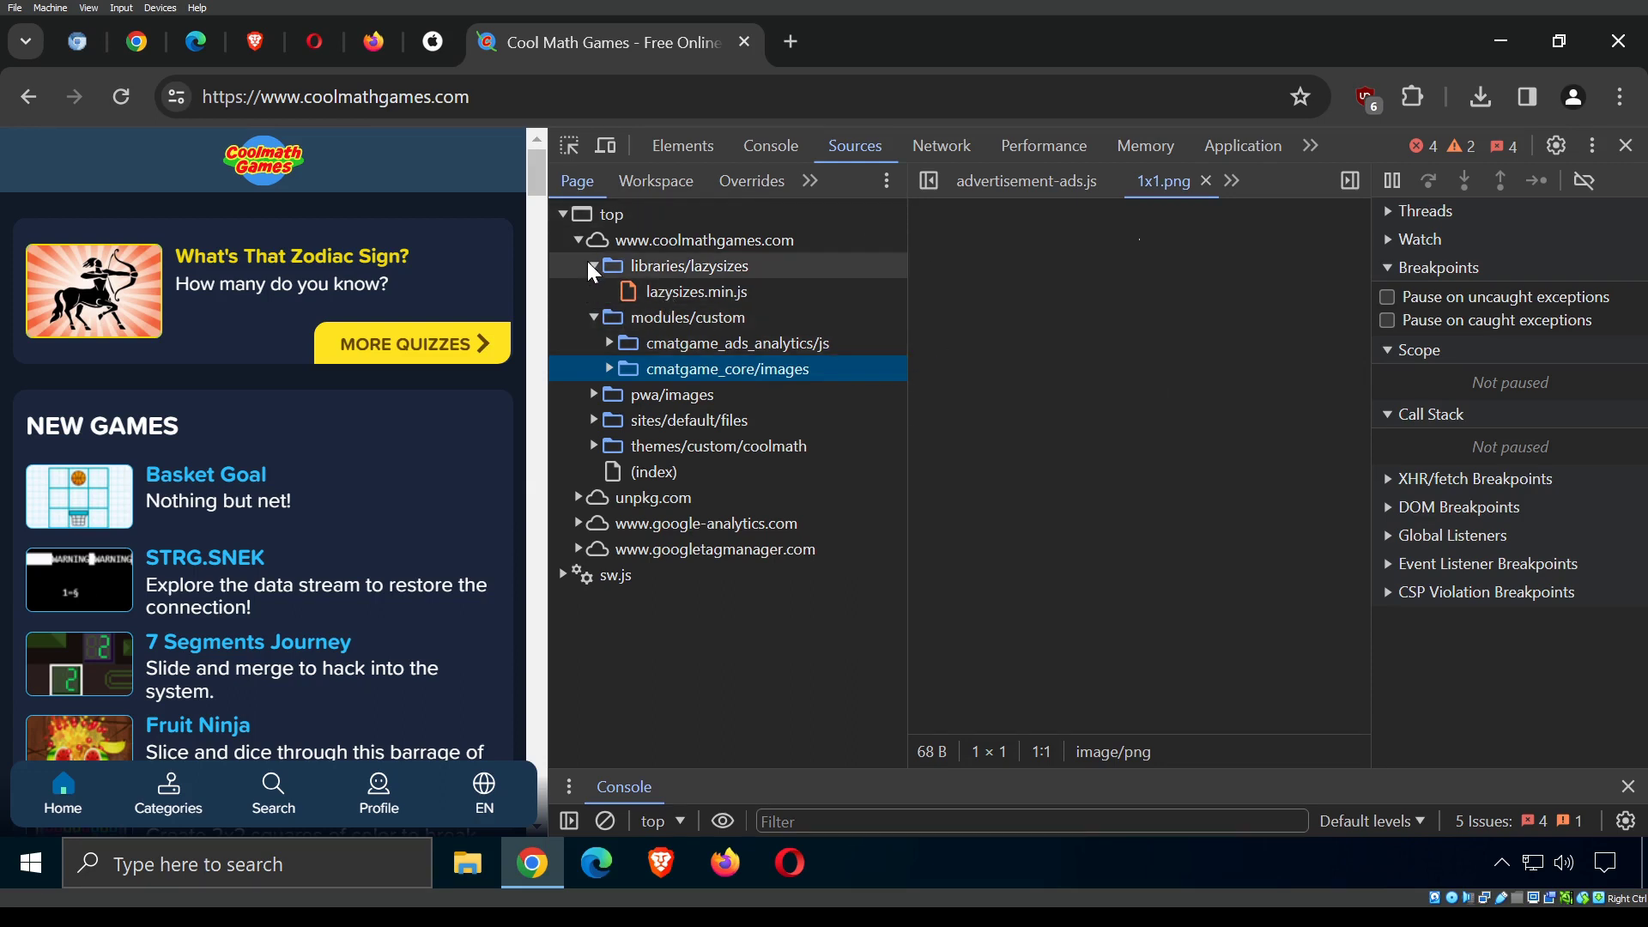
{"action": "left_click", "coordinate": [608, 344]}
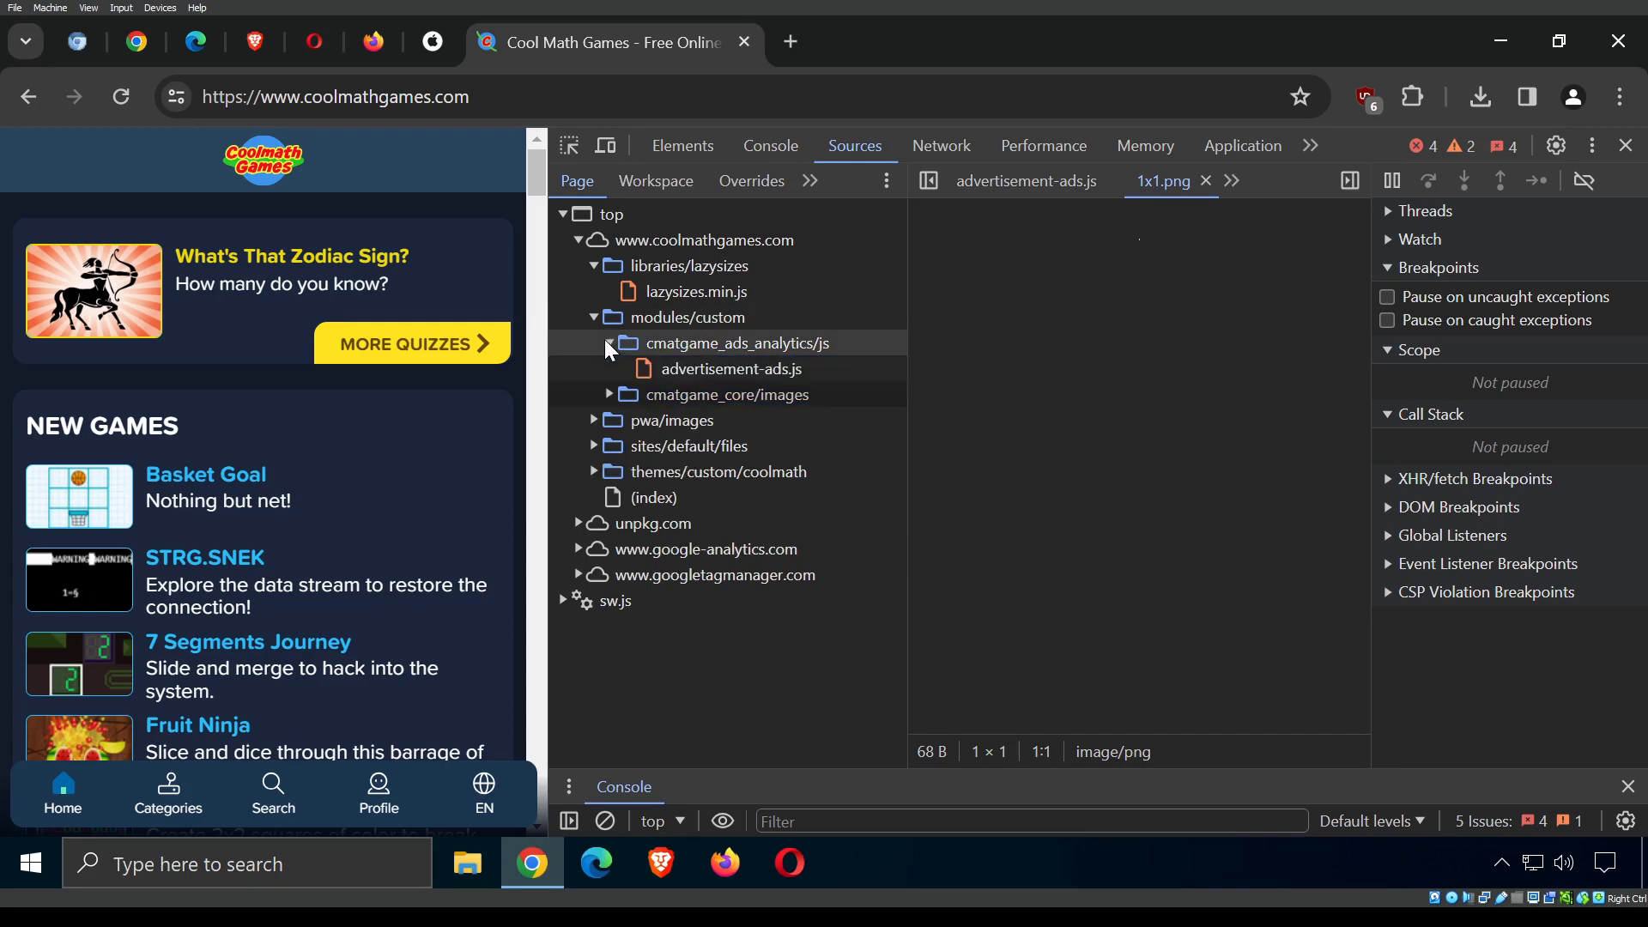
{"action": "left_click", "coordinate": [608, 395]}
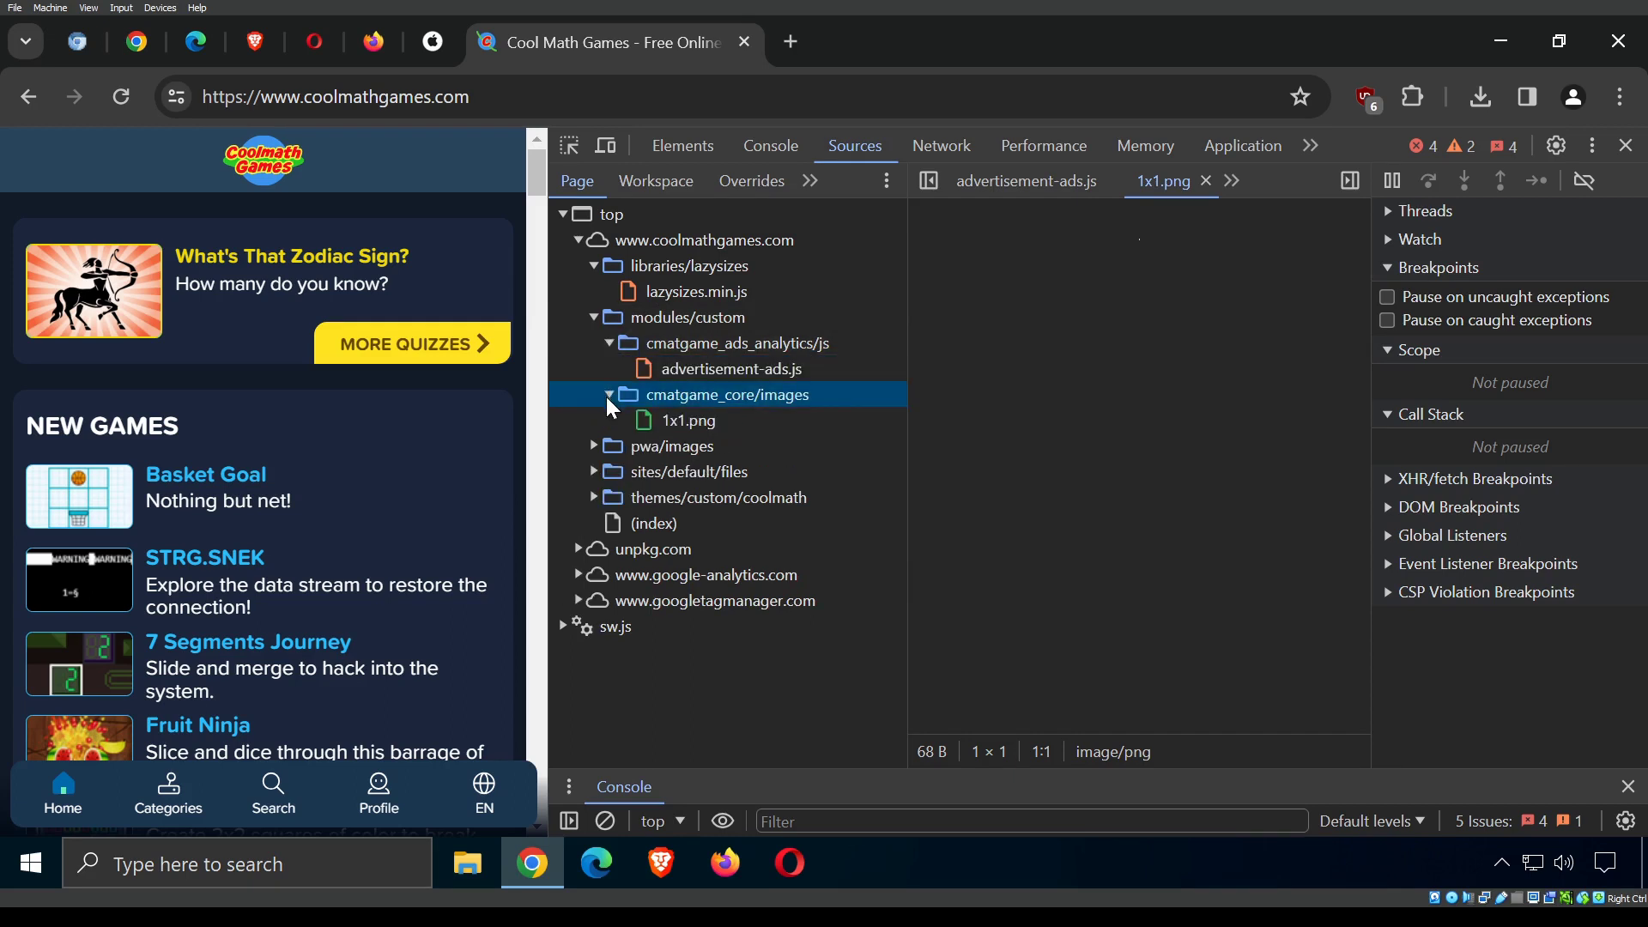
Preview icon-72x72.png from pwa/images and expand the sites/default/files folder and its styles subfolder.
{"action": "left_click", "coordinate": [594, 446]}
{"action": "left_click", "coordinate": [642, 471]}
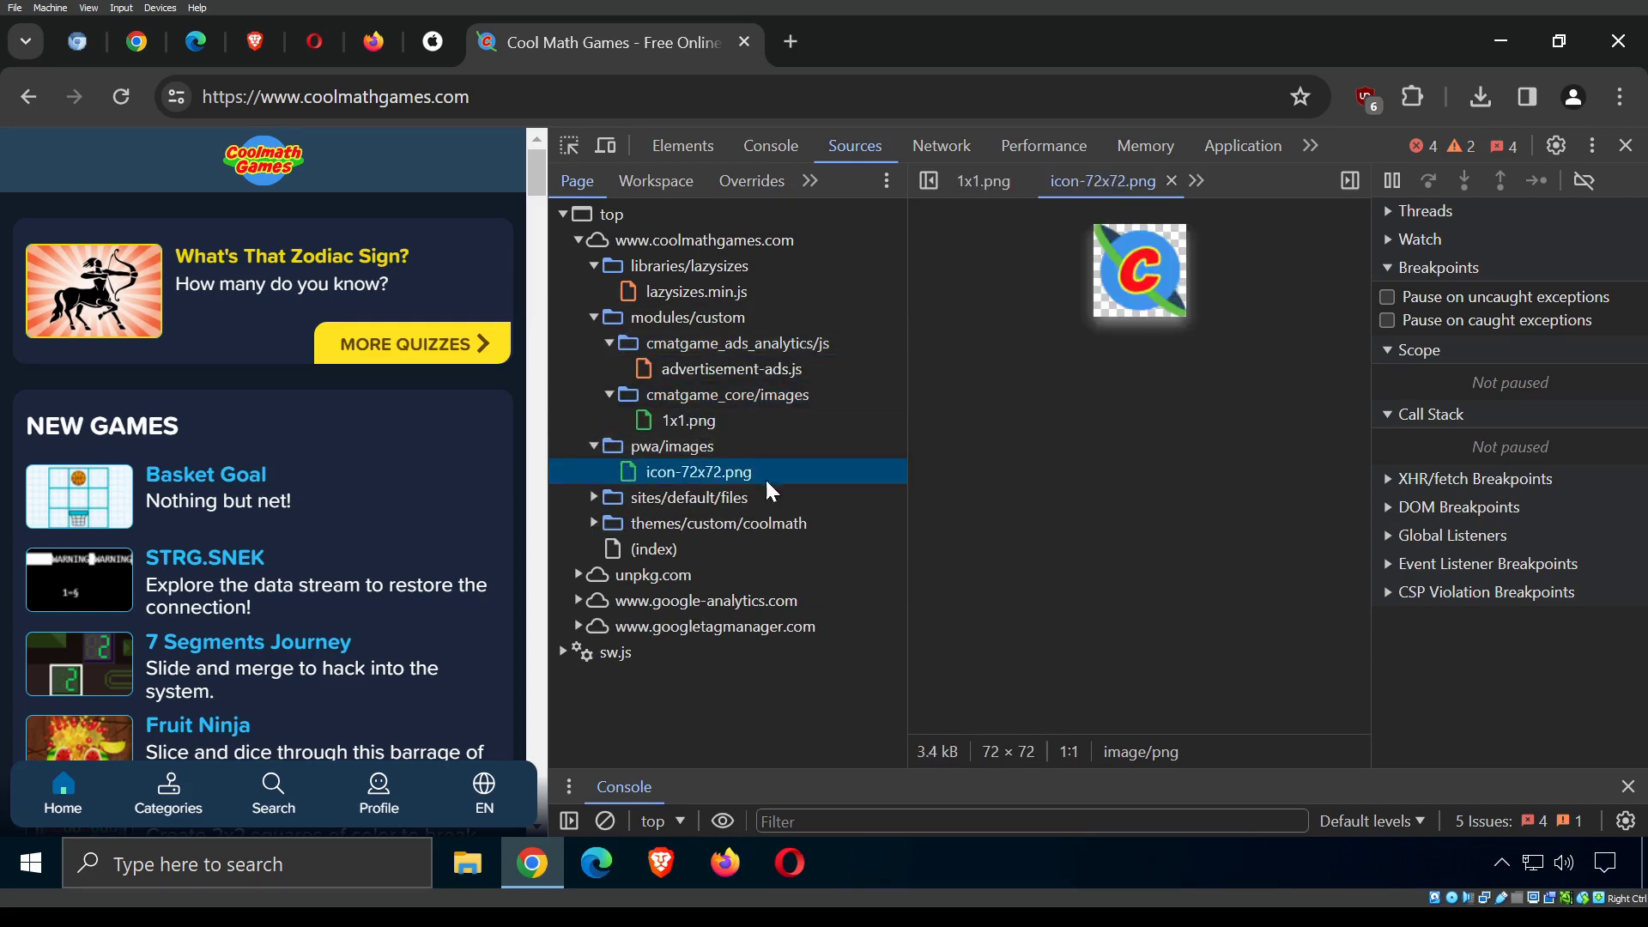
{"action": "left_click", "coordinate": [594, 498]}
{"action": "left_click", "coordinate": [657, 523]}
{"action": "scroll", "coordinate": [635, 566], "scroll_direction": "down", "scroll_amount": 4}
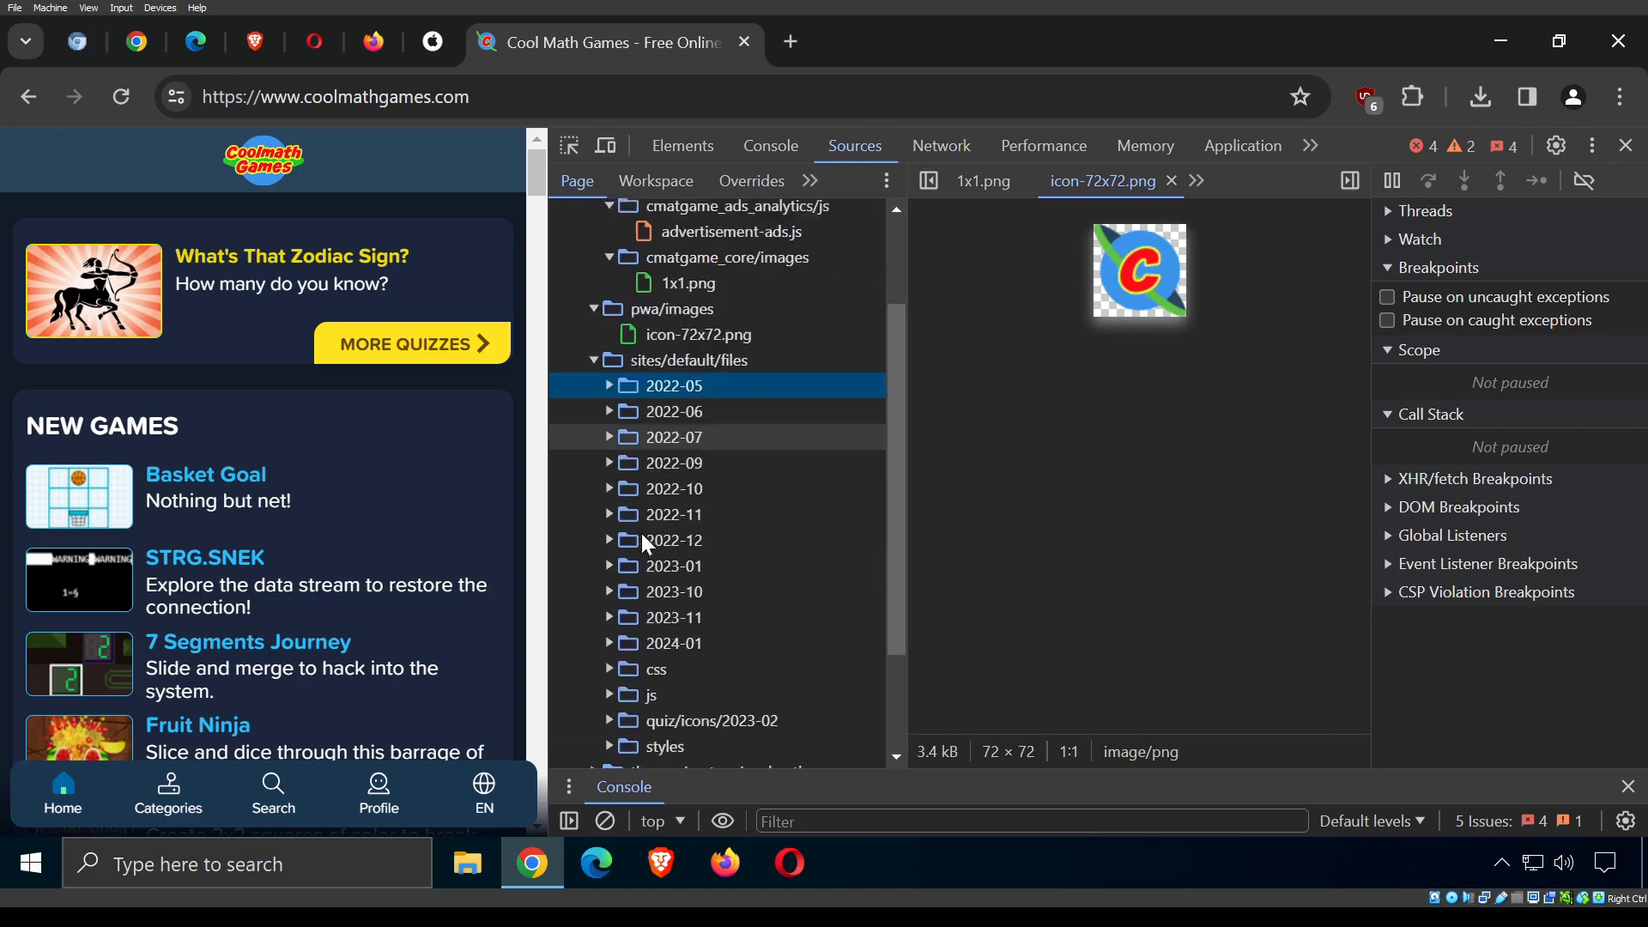
{"action": "left_click", "coordinate": [611, 597]}
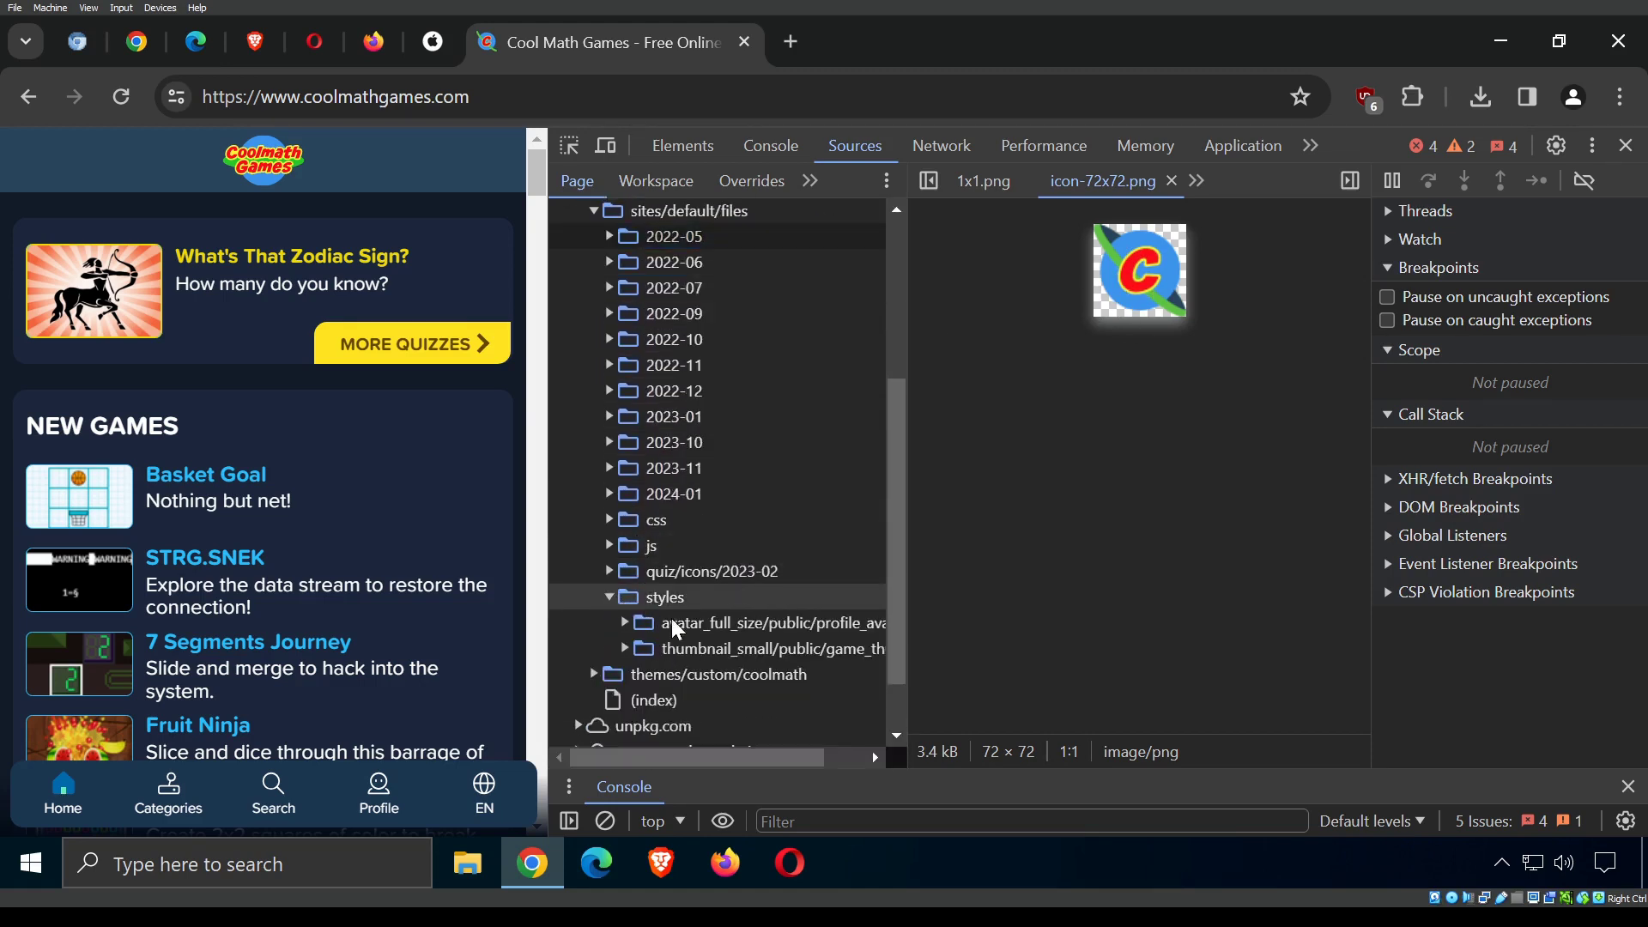
{"action": "scroll", "coordinate": [686, 575], "scroll_direction": "down", "scroll_amount": 1}
{"action": "left_click", "coordinate": [709, 577]}
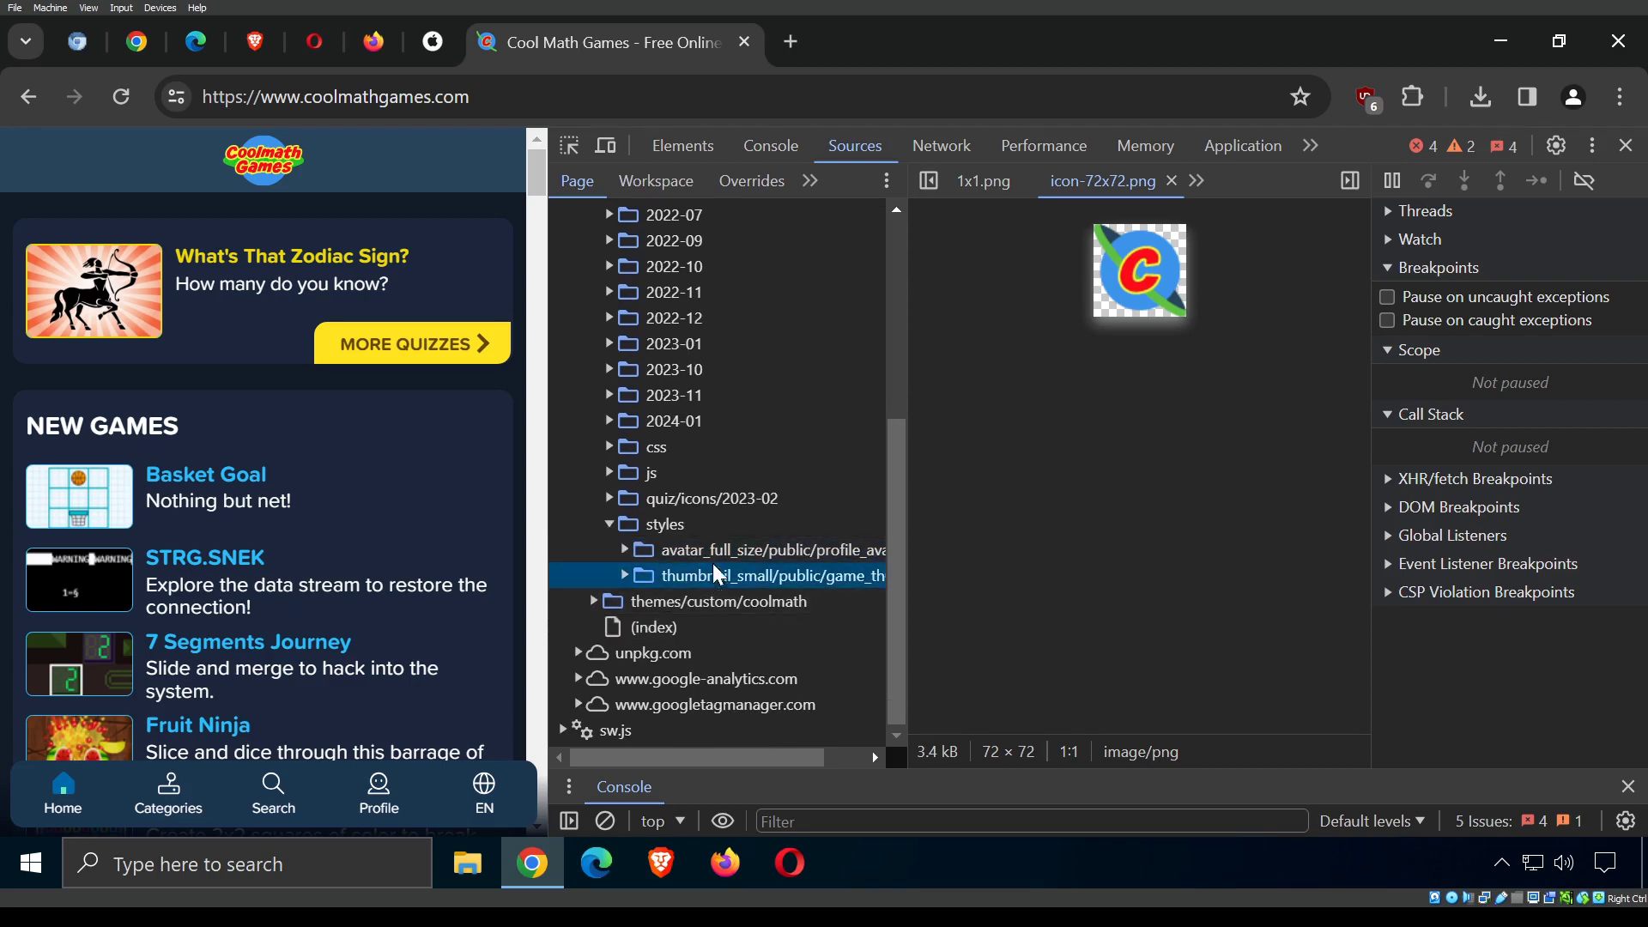
Expand the themes/custom/coolmath folder and preview logo-small-stacked.svg and logo.svg.
{"action": "left_click", "coordinate": [594, 603]}
{"action": "left_click", "coordinate": [661, 654]}
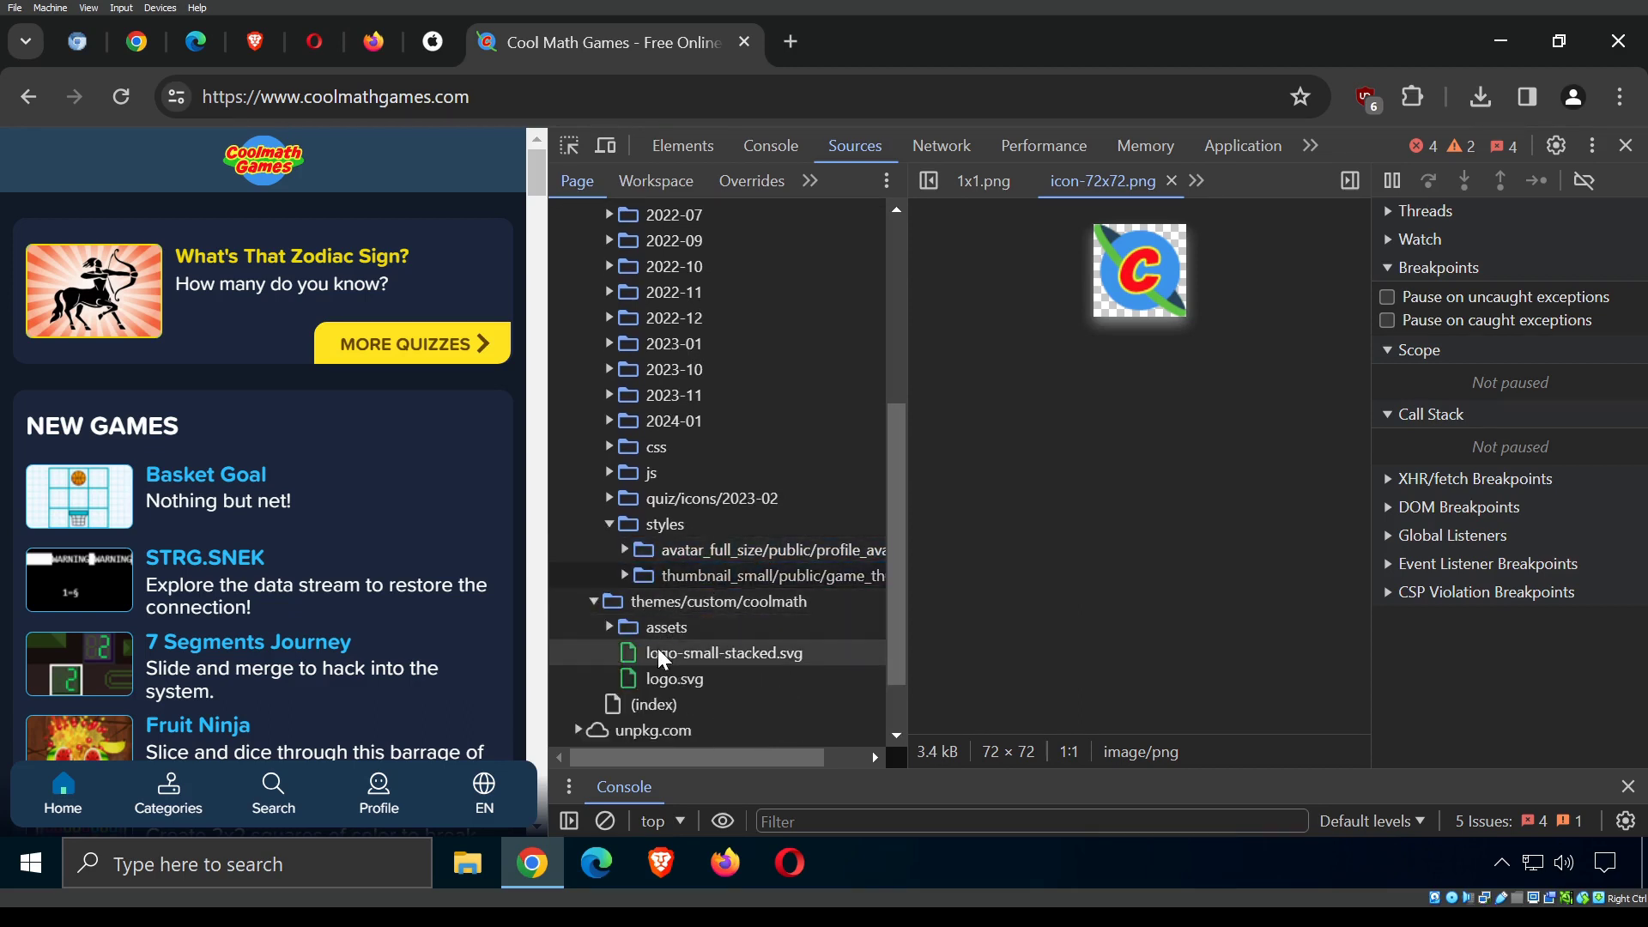
{"action": "key", "text": "Down"}
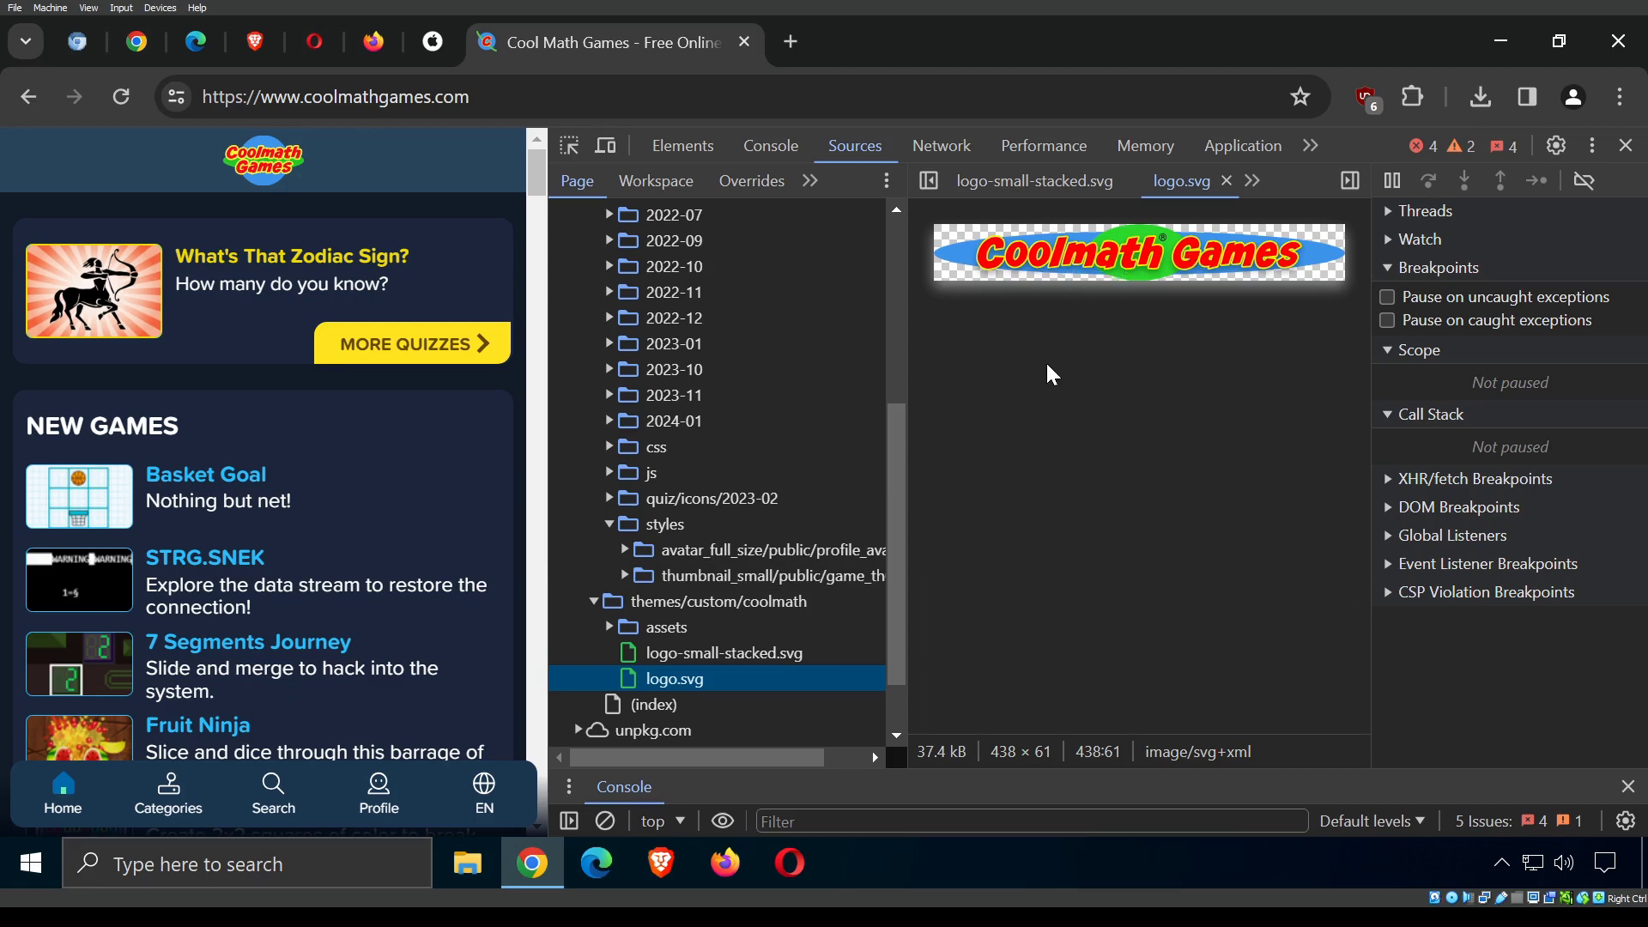
{"action": "scroll", "coordinate": [657, 652], "scroll_direction": "down", "scroll_amount": 1}
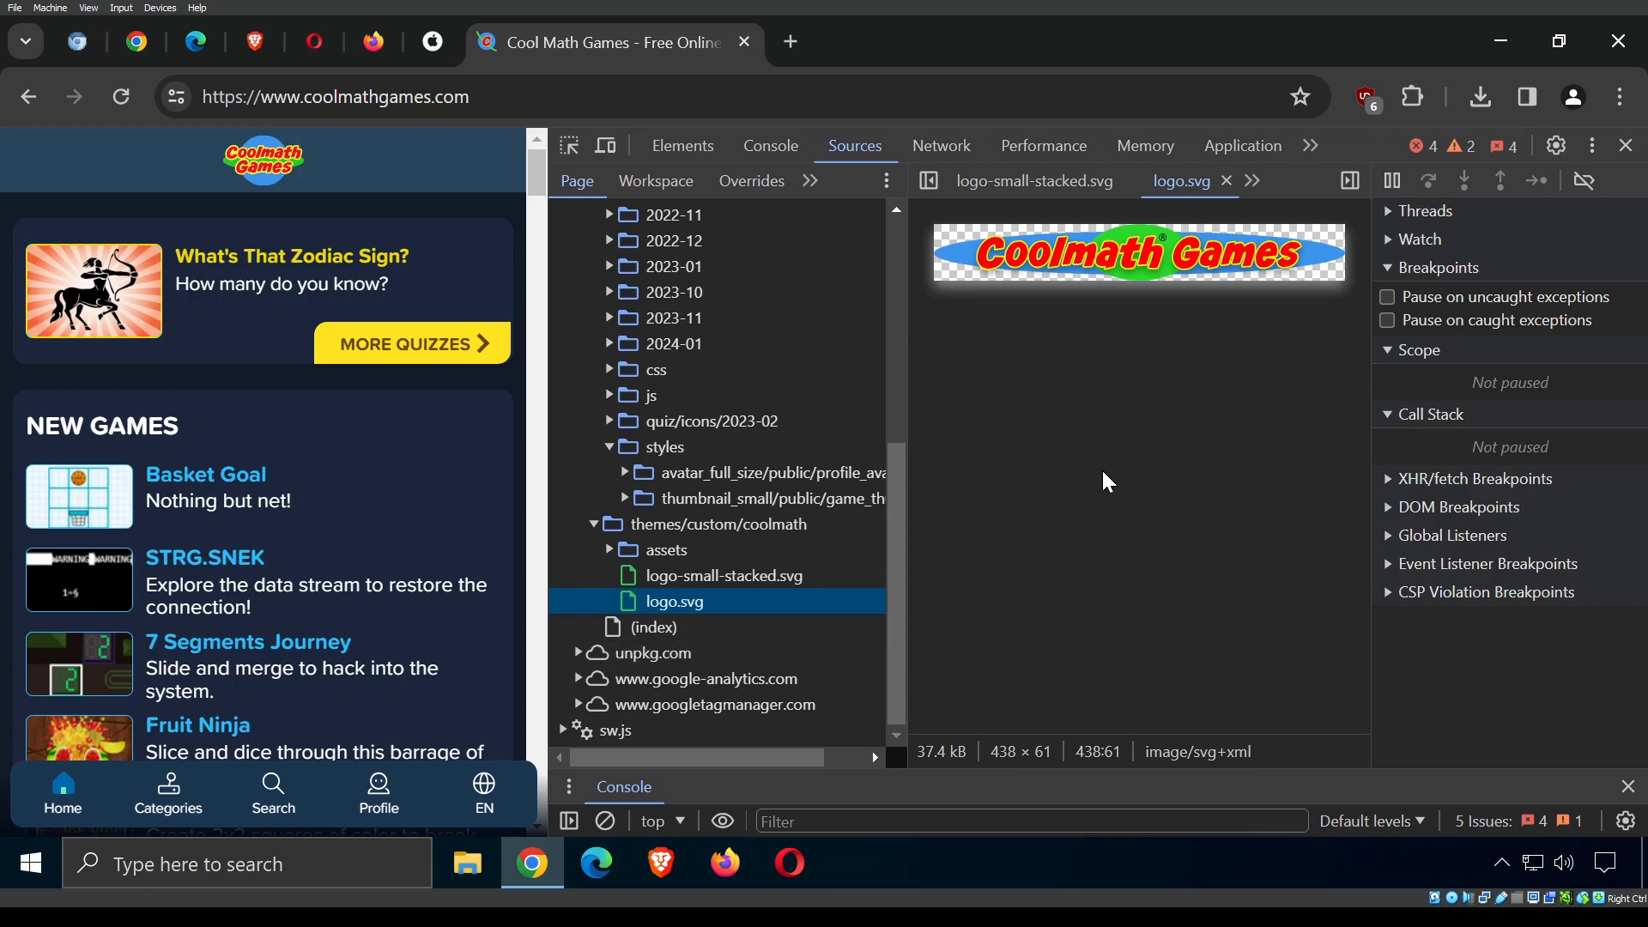
{"action": "scroll", "coordinate": [798, 412], "scroll_direction": "up", "scroll_amount": 6}
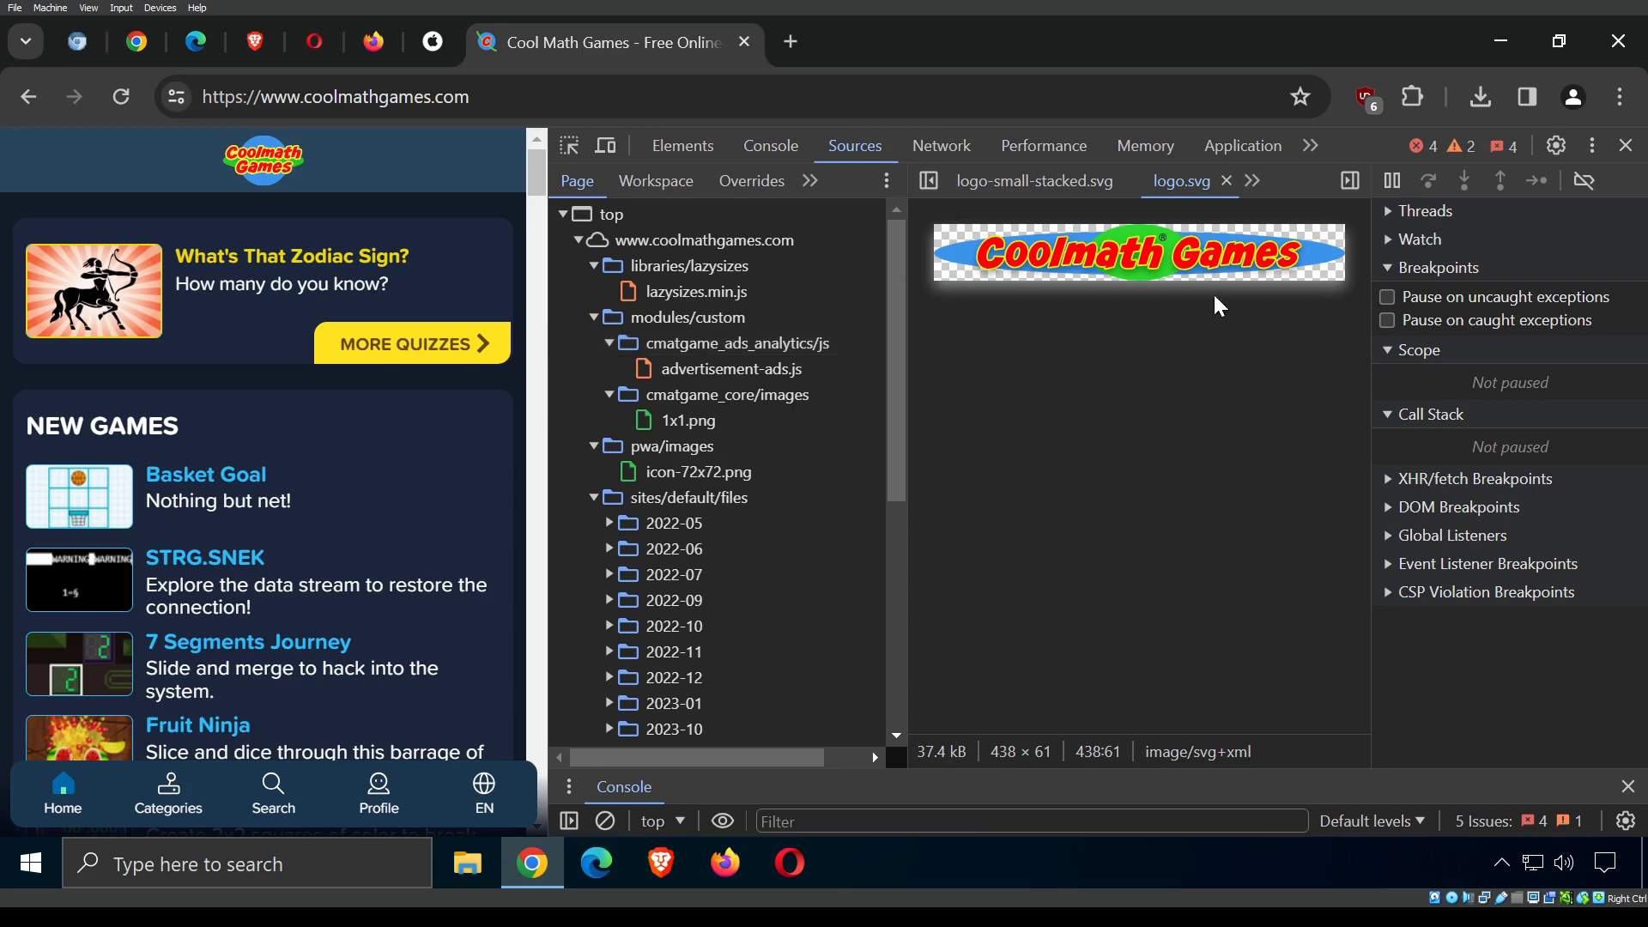
{"action": "left_click", "coordinate": [942, 146]}
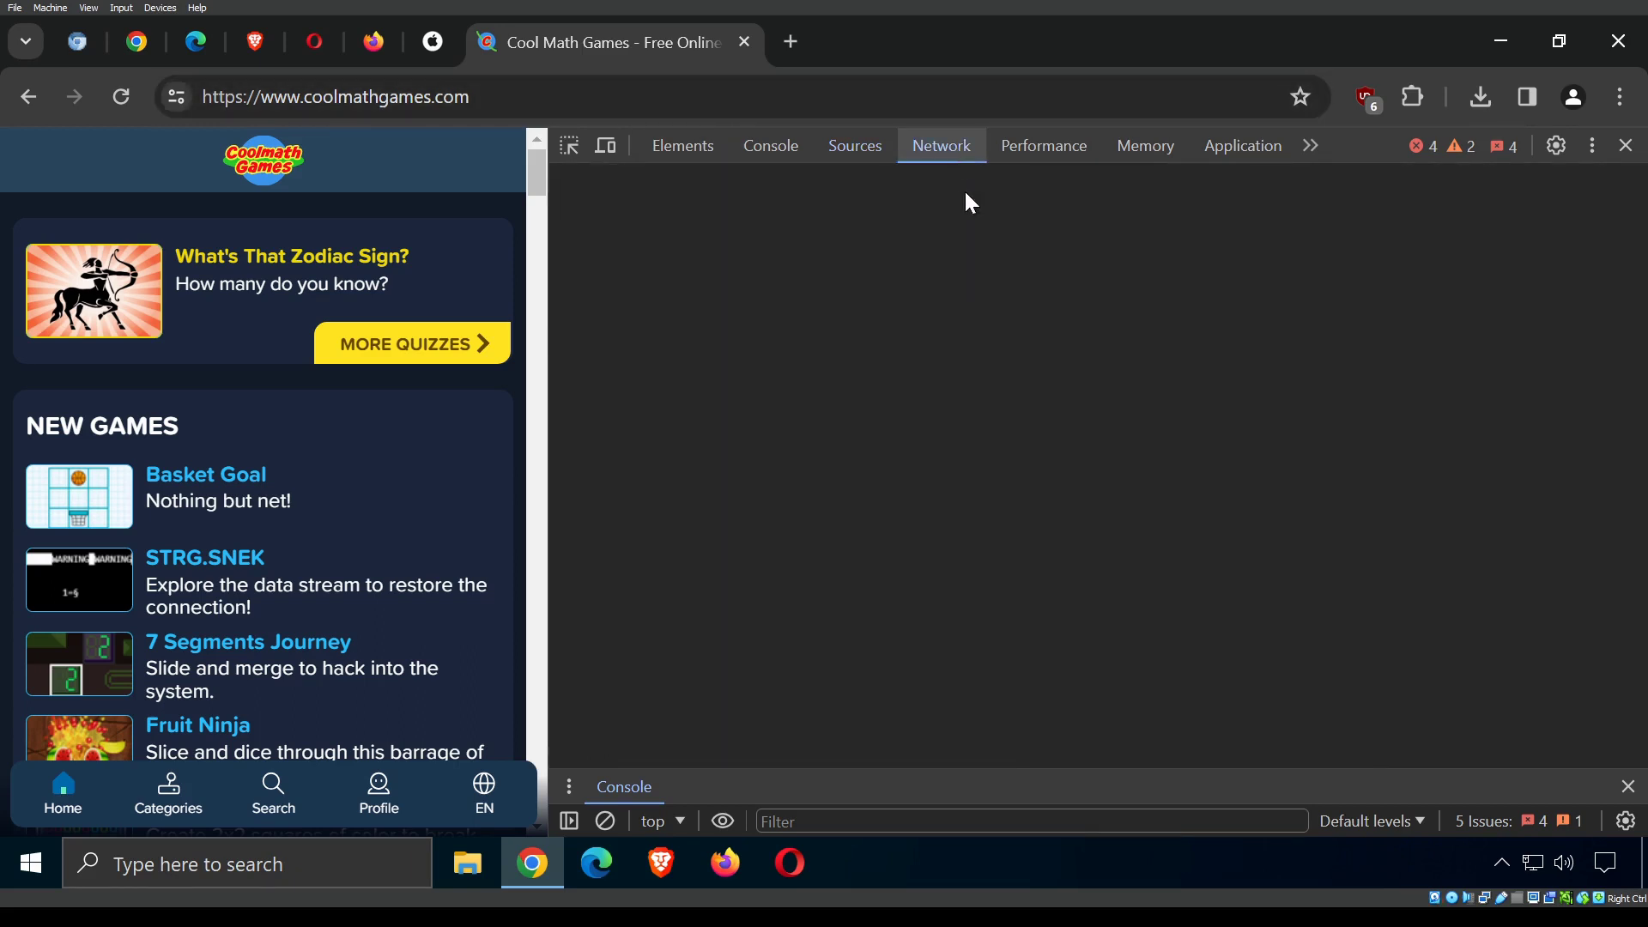
{"action": "scroll", "coordinate": [743, 543], "scroll_direction": "up", "scroll_amount": 20}
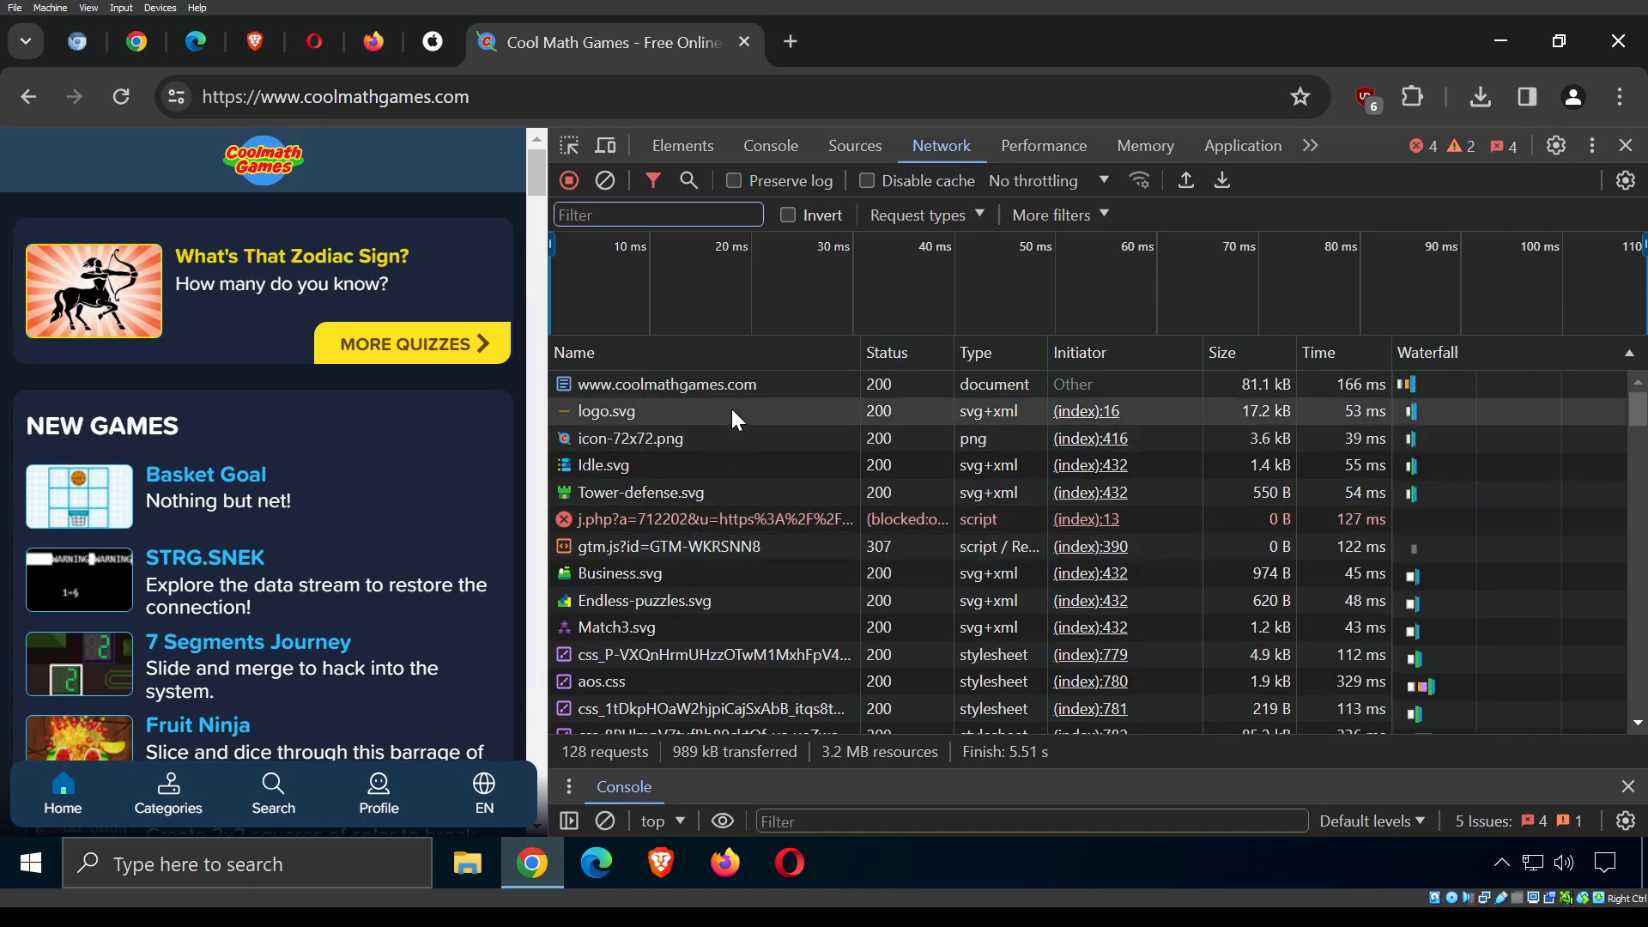
{"action": "left_click", "coordinate": [692, 388]}
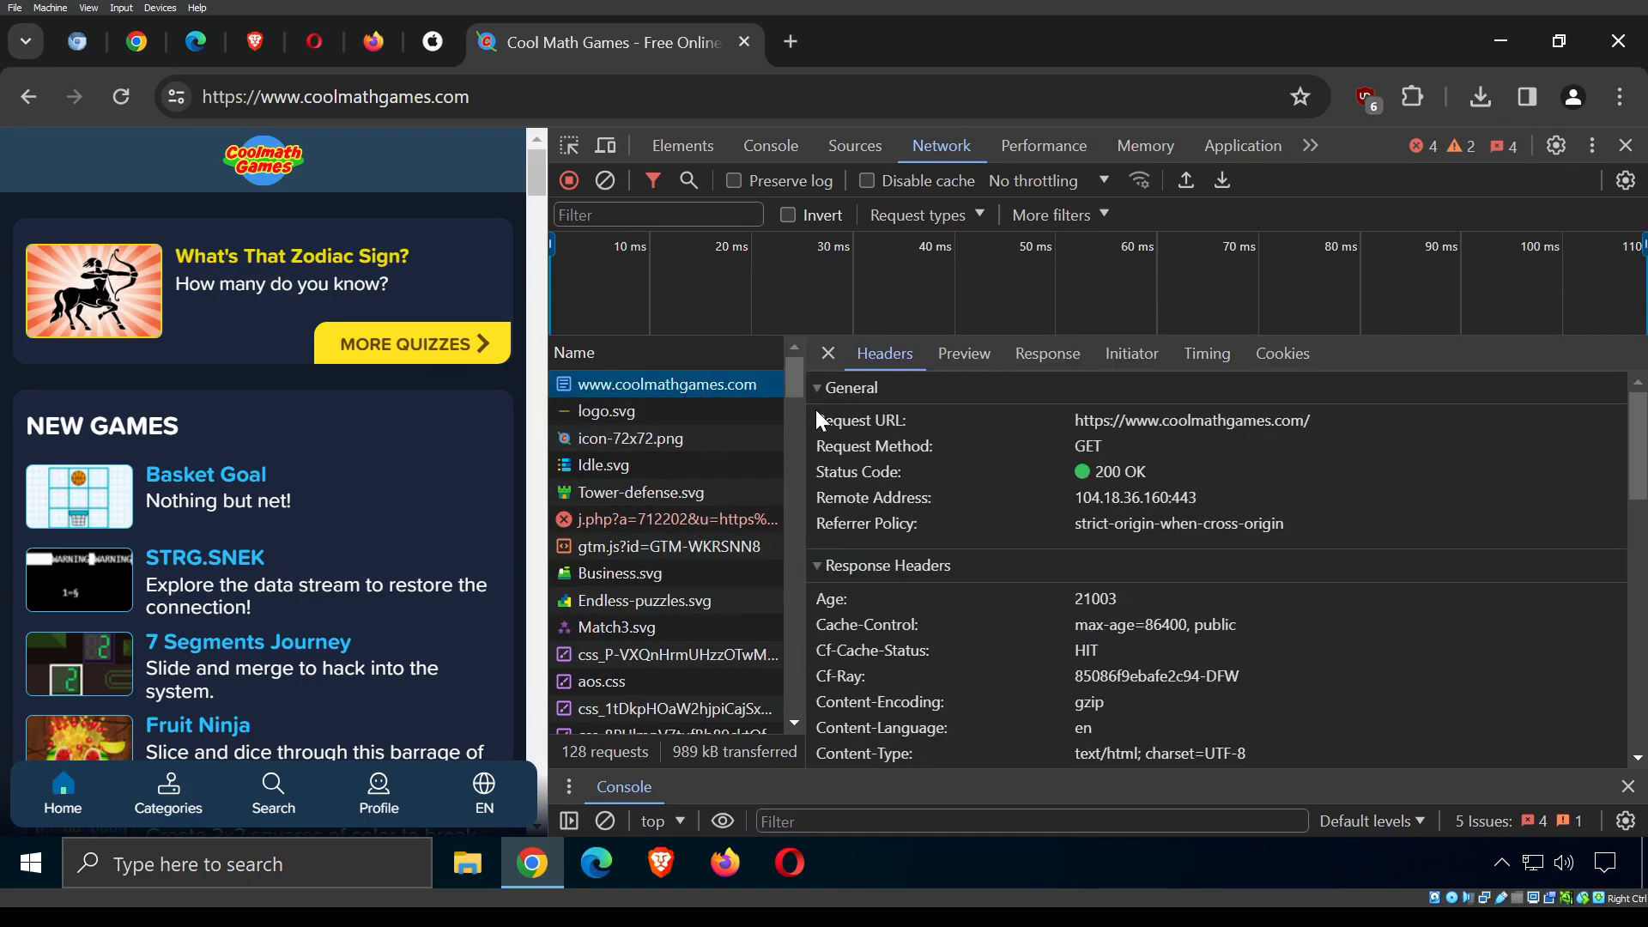
Inspect the headers of the Tower-defense.svg and icon-72x72.png requests, down to the icon's request headers.
{"action": "left_click", "coordinate": [670, 495]}
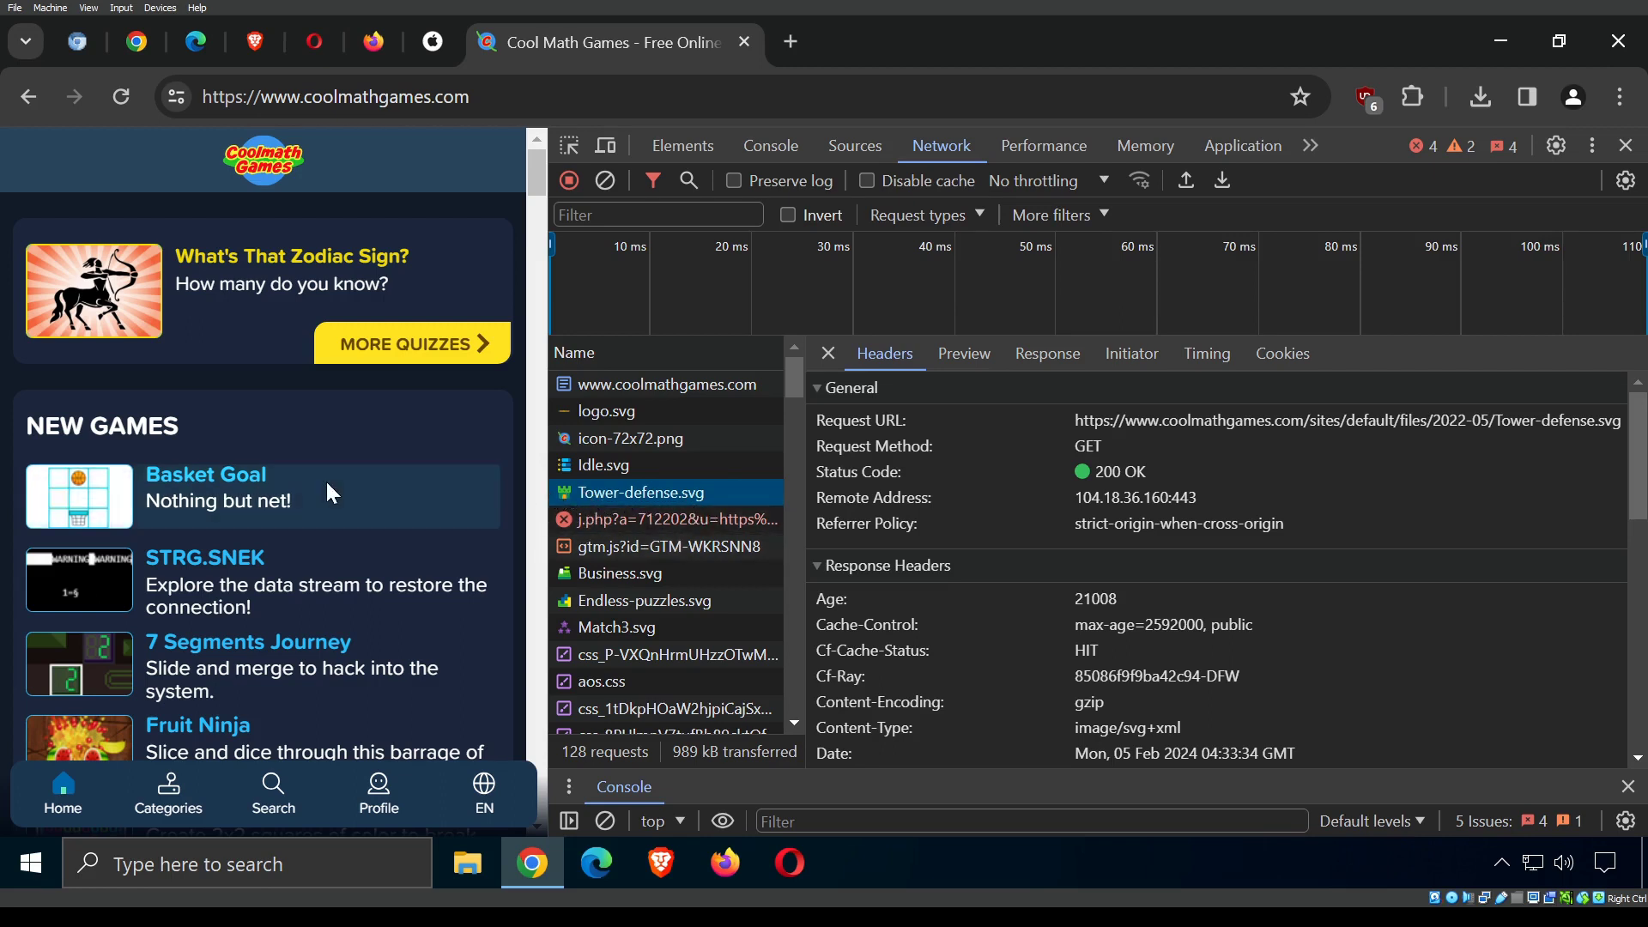
{"action": "scroll", "coordinate": [335, 479], "scroll_direction": "down", "scroll_amount": 5}
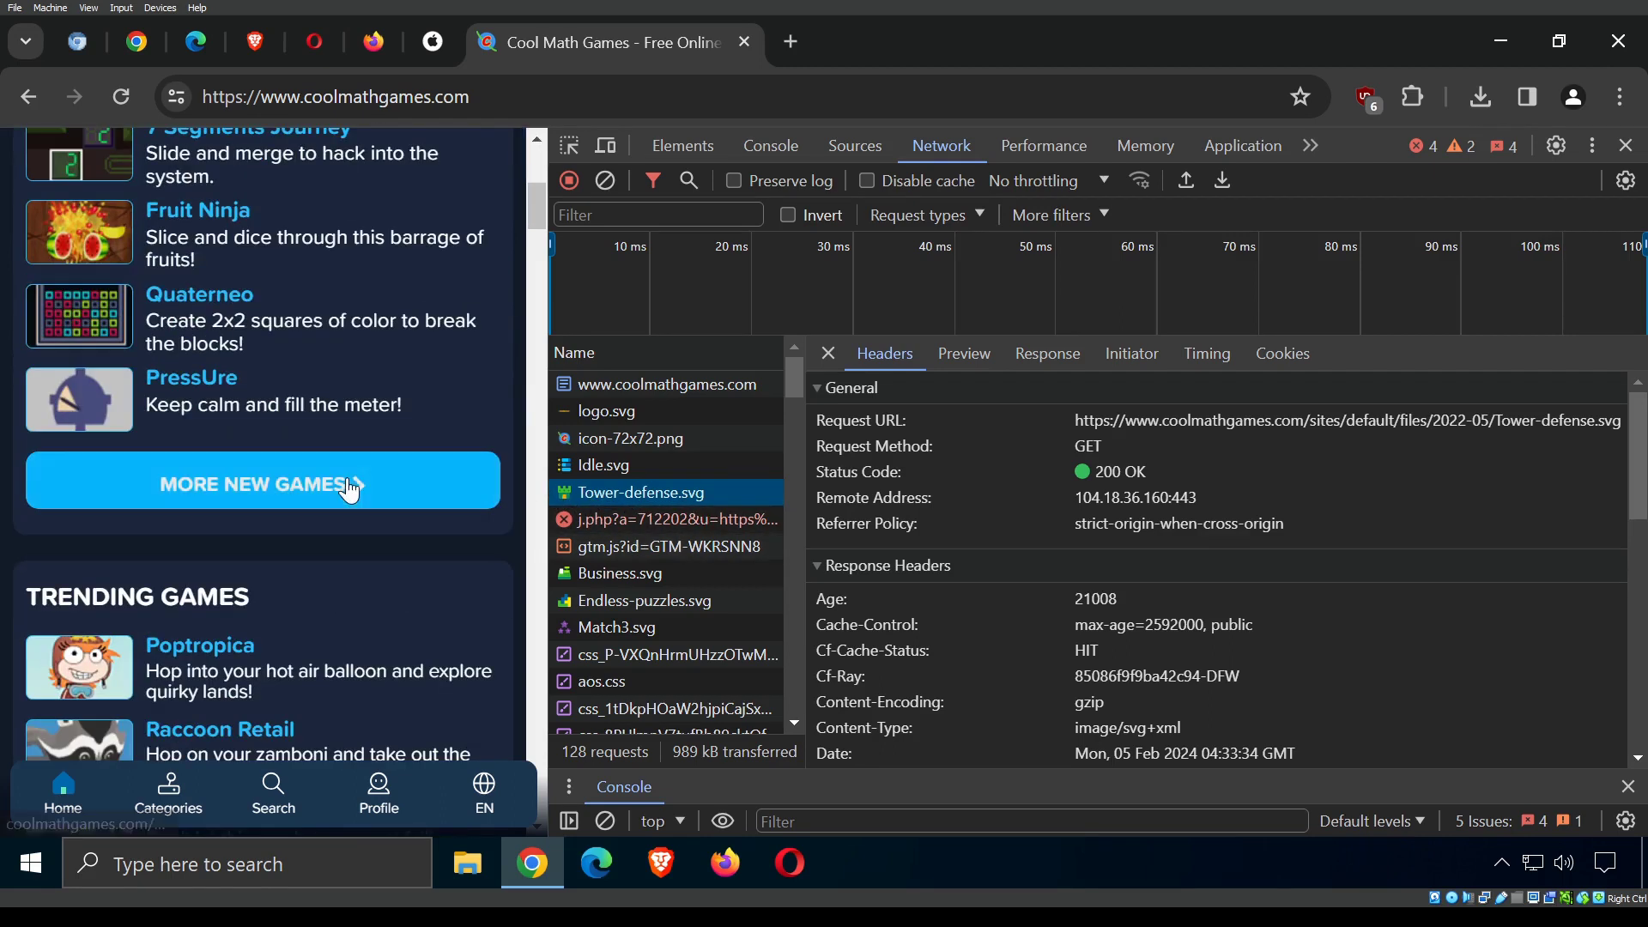
{"action": "left_click", "coordinate": [626, 441]}
{"action": "scroll", "coordinate": [873, 525], "scroll_direction": "down", "scroll_amount": 5}
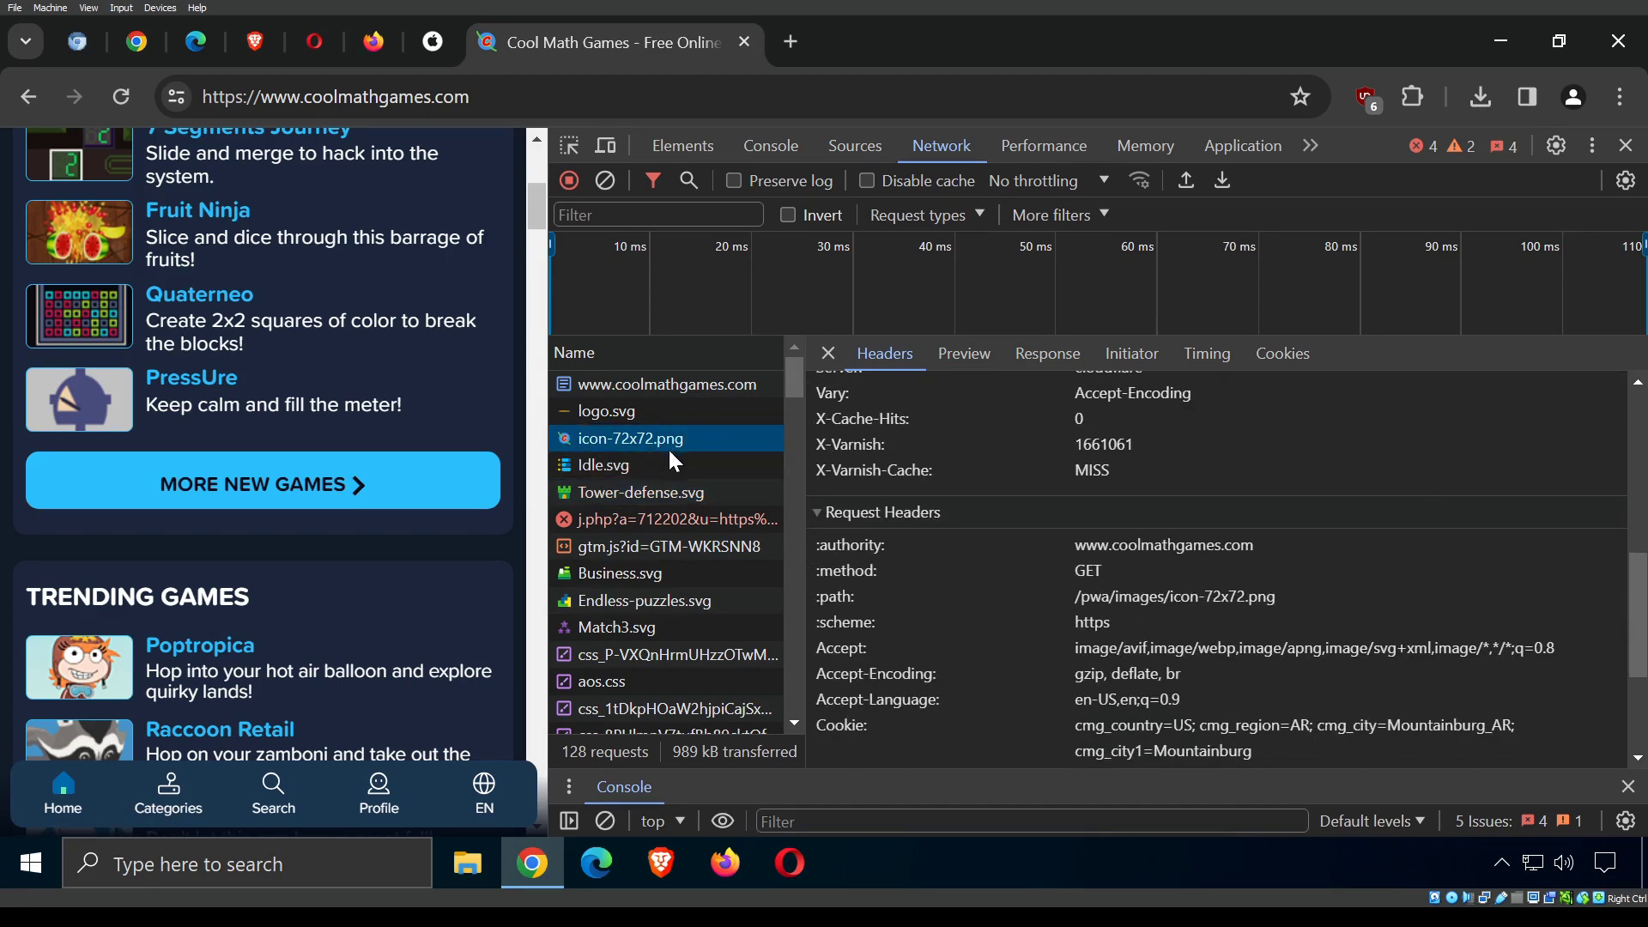
Widen the request name list and inspect the headers of the analytics.js, lazysizes.min.js and load requests.
{"action": "scroll", "coordinate": [666, 529], "scroll_direction": "down", "scroll_amount": 10}
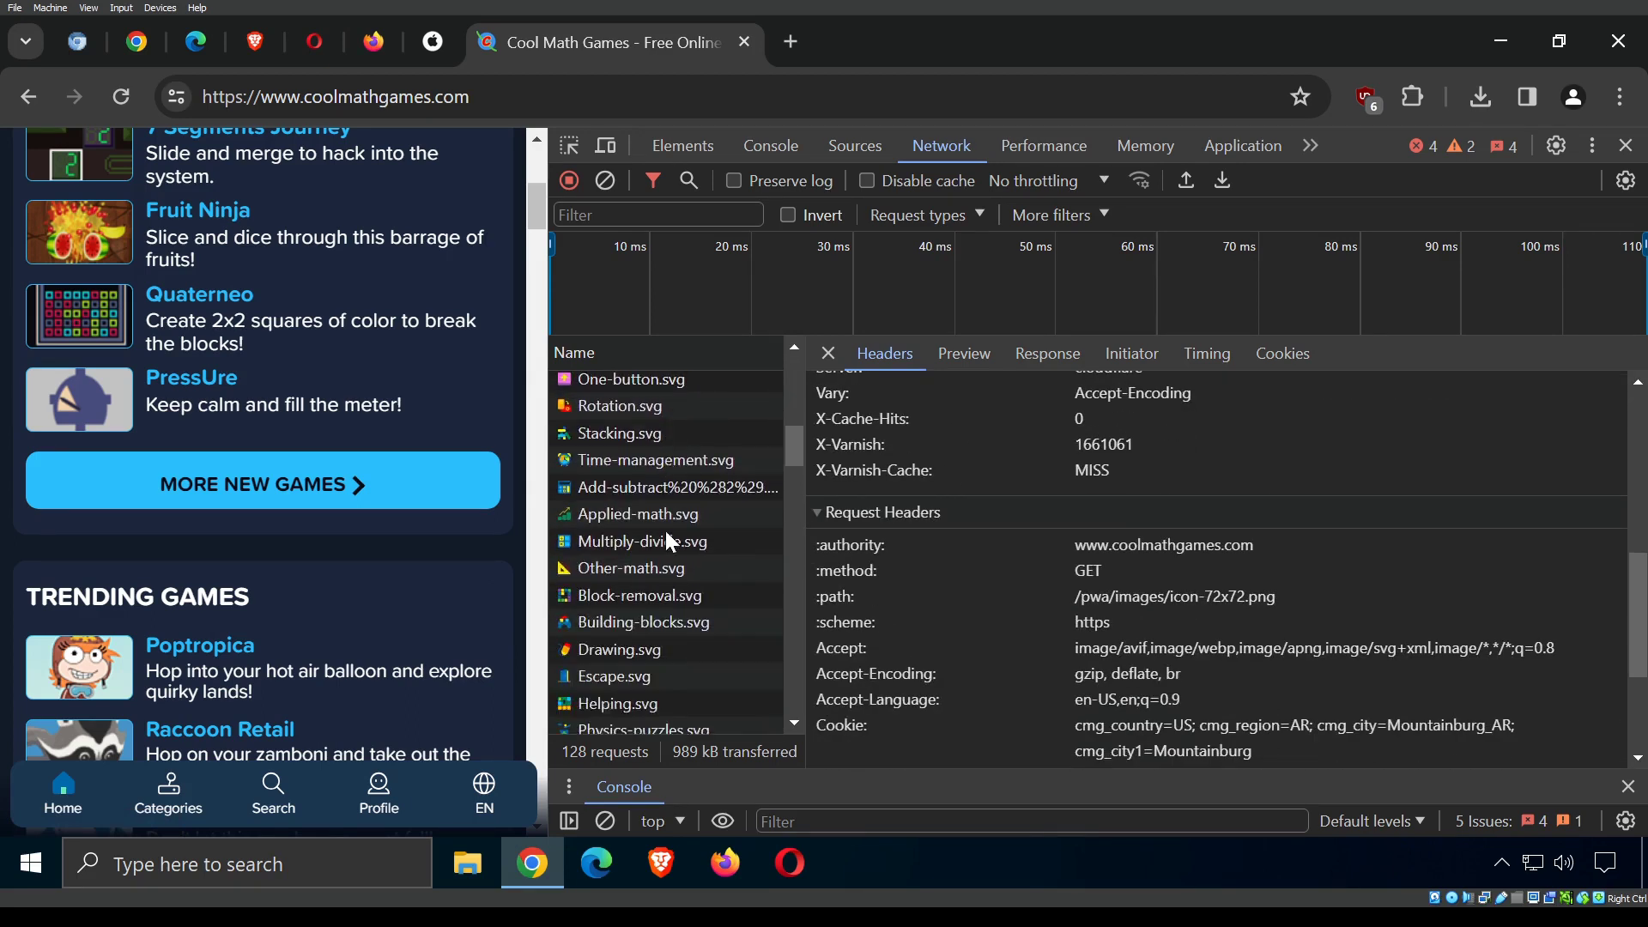
{"action": "scroll", "coordinate": [667, 537], "scroll_direction": "down", "scroll_amount": 15}
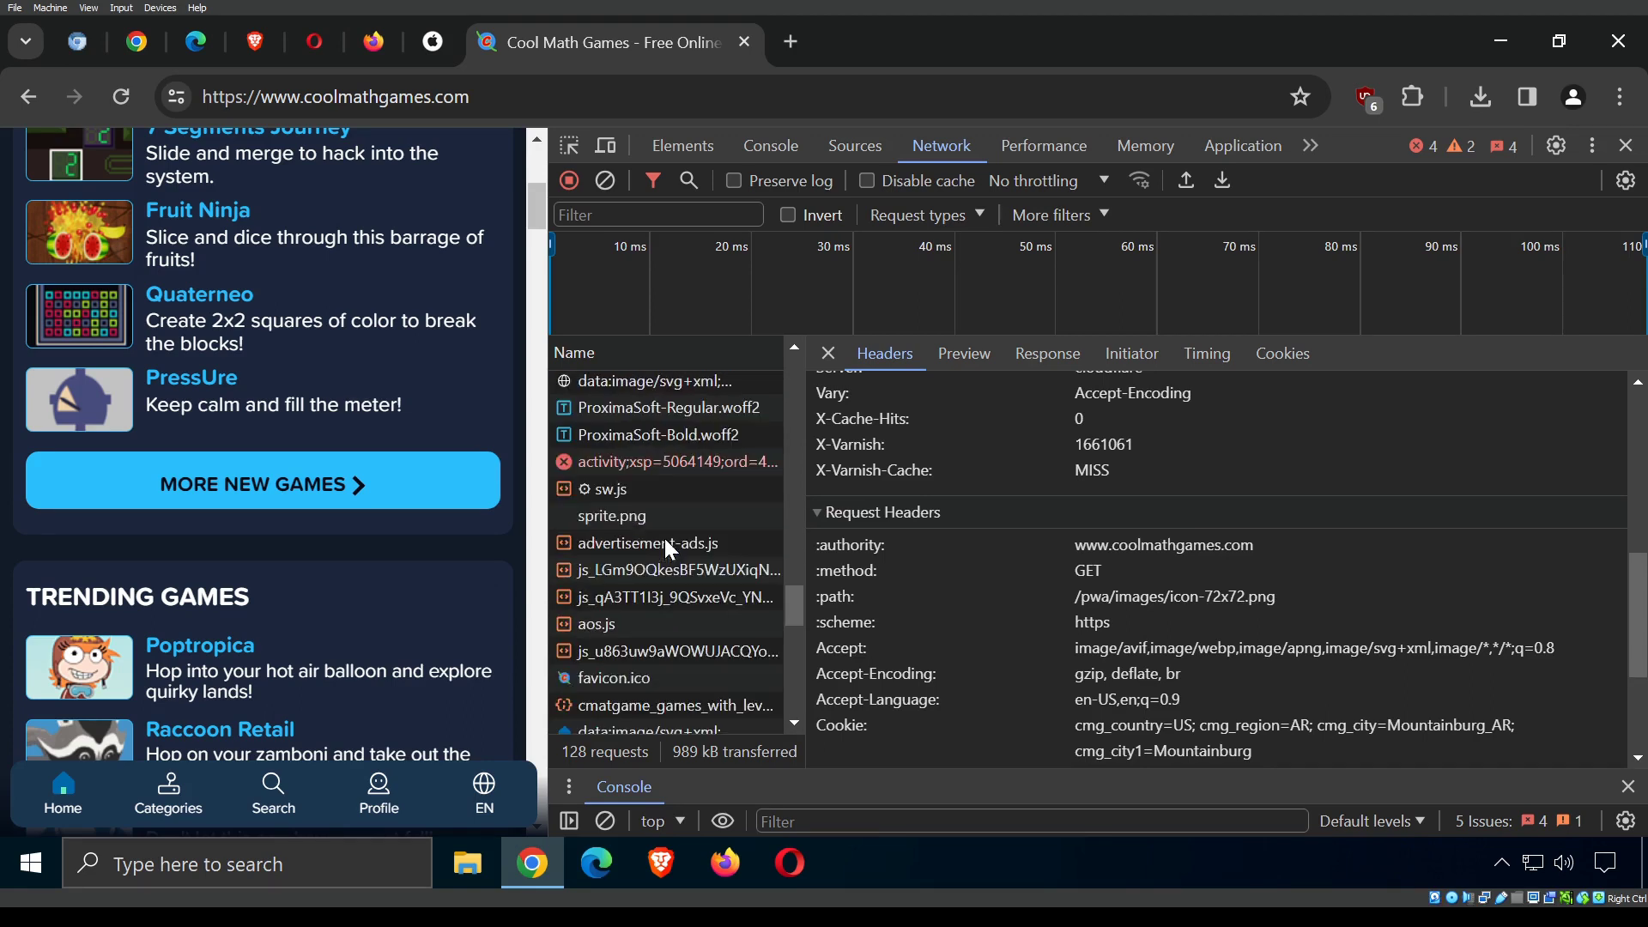
{"action": "left_click_drag", "start_coordinate": [807, 502], "coordinate": [1146, 474]}
{"action": "scroll", "coordinate": [632, 538], "scroll_direction": "down", "scroll_amount": 3}
{"action": "left_click", "coordinate": [662, 592]}
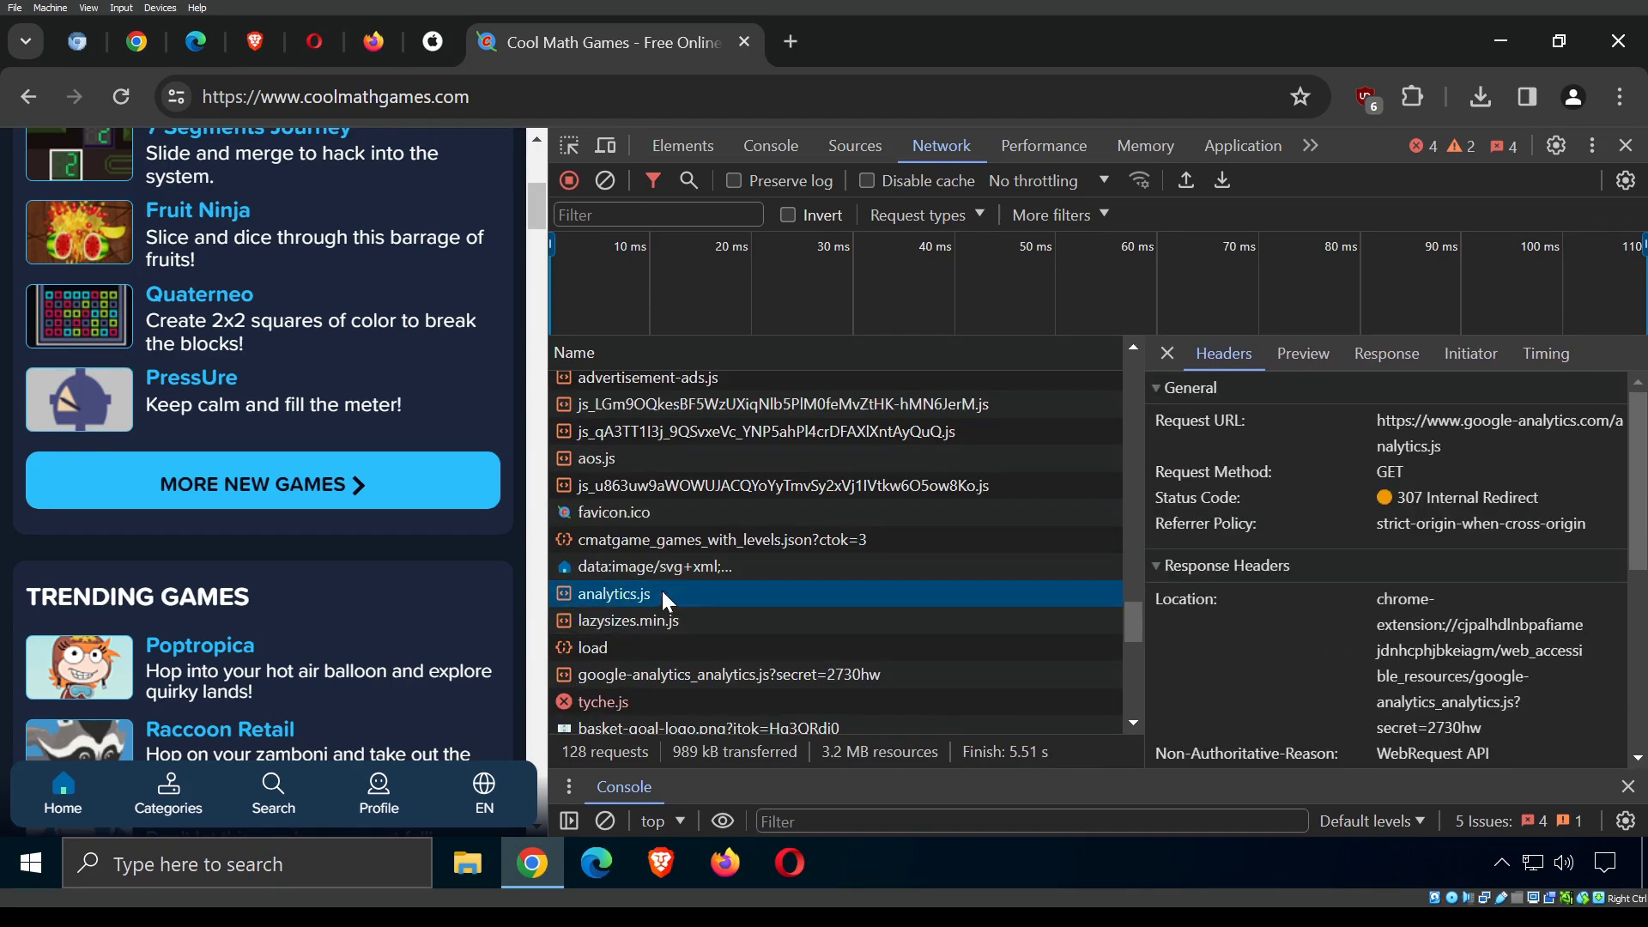
{"action": "left_click", "coordinate": [664, 619]}
{"action": "left_click", "coordinate": [614, 646]}
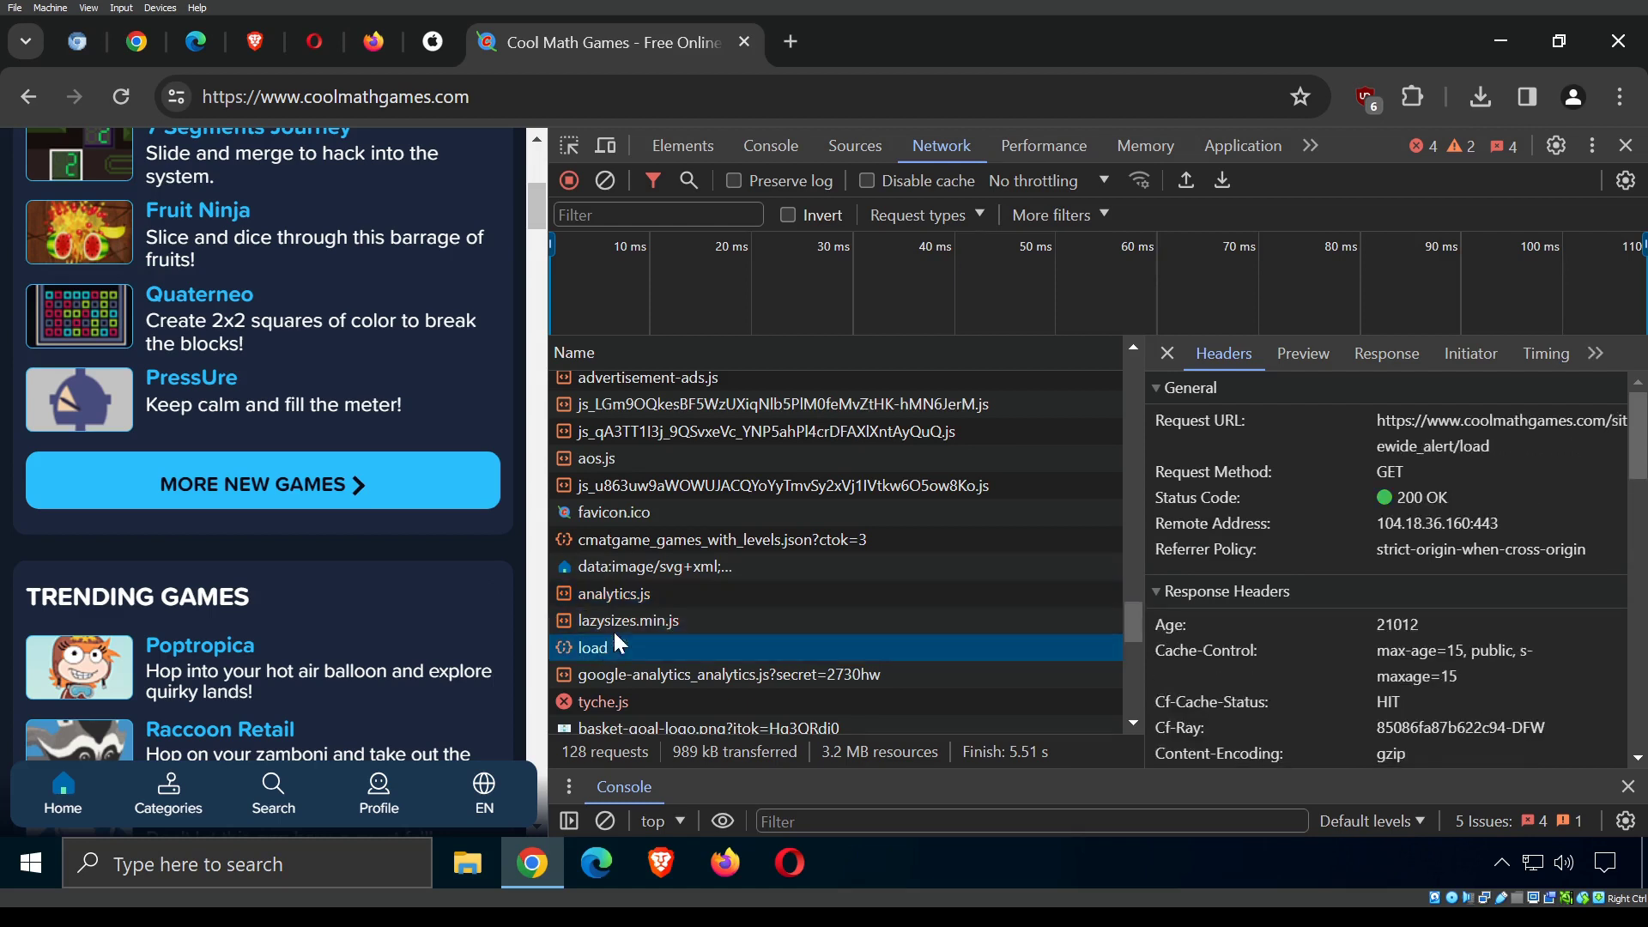
Look back through the network requests to the start of the list and open the headers of aos.css.
{"action": "scroll", "coordinate": [648, 558], "scroll_direction": "down", "scroll_amount": 4}
{"action": "scroll", "coordinate": [656, 592], "scroll_direction": "up", "scroll_amount": 6}
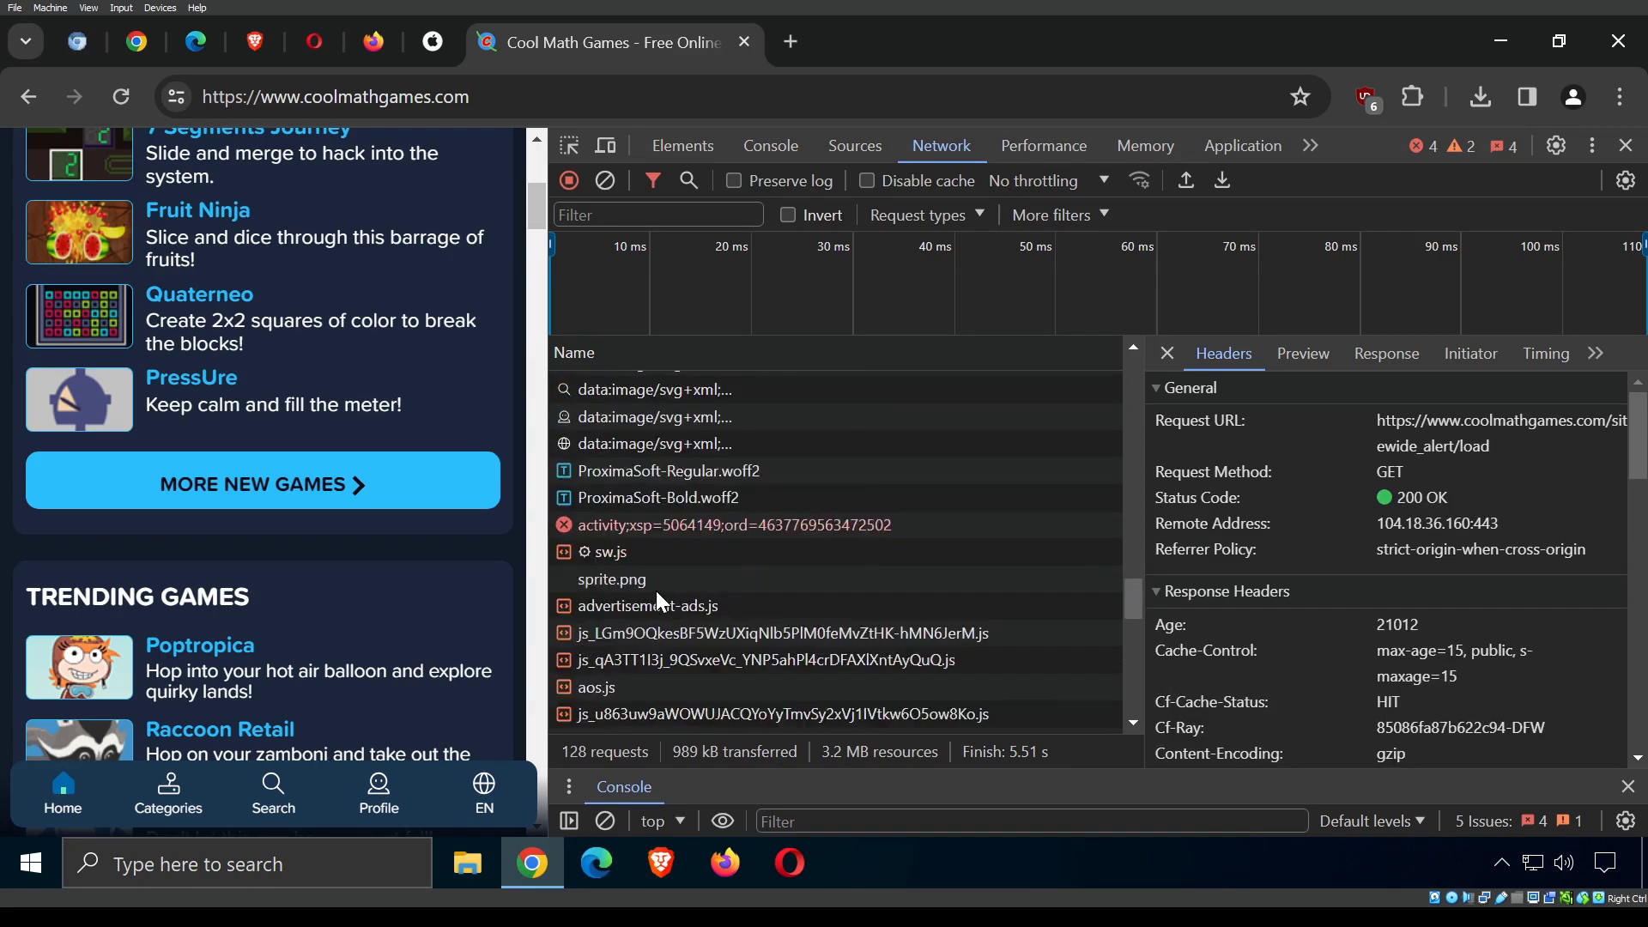
{"action": "scroll", "coordinate": [655, 591], "scroll_direction": "up", "scroll_amount": 3}
{"action": "scroll", "coordinate": [611, 527], "scroll_direction": "up", "scroll_amount": 4}
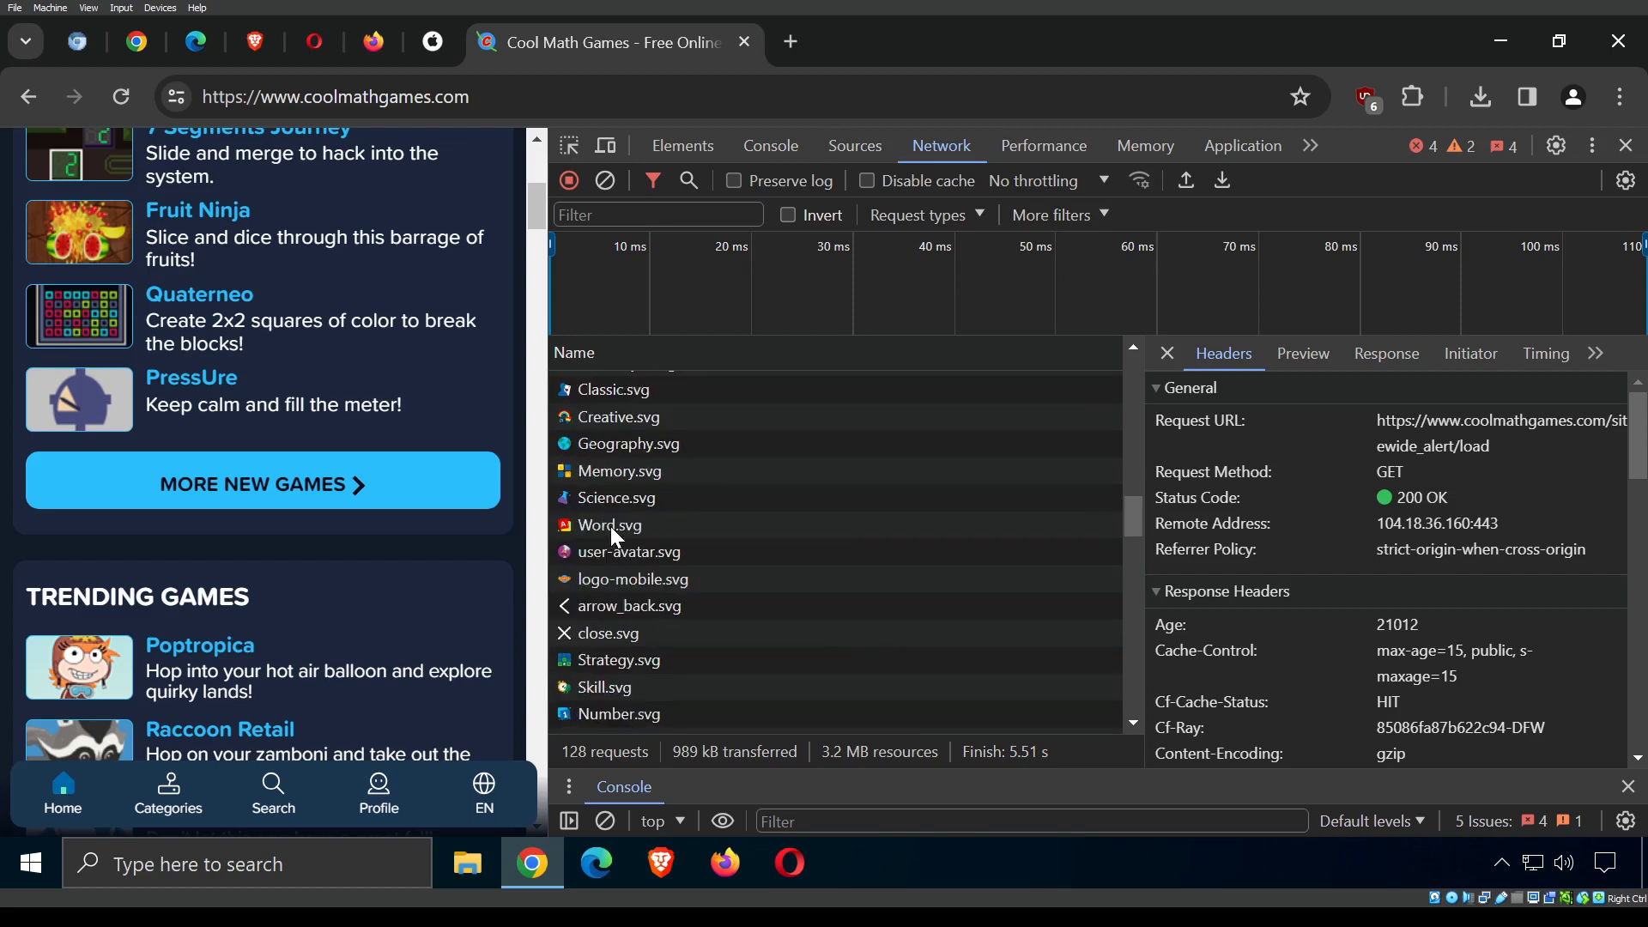
{"action": "scroll", "coordinate": [610, 527], "scroll_direction": "up", "scroll_amount": 8}
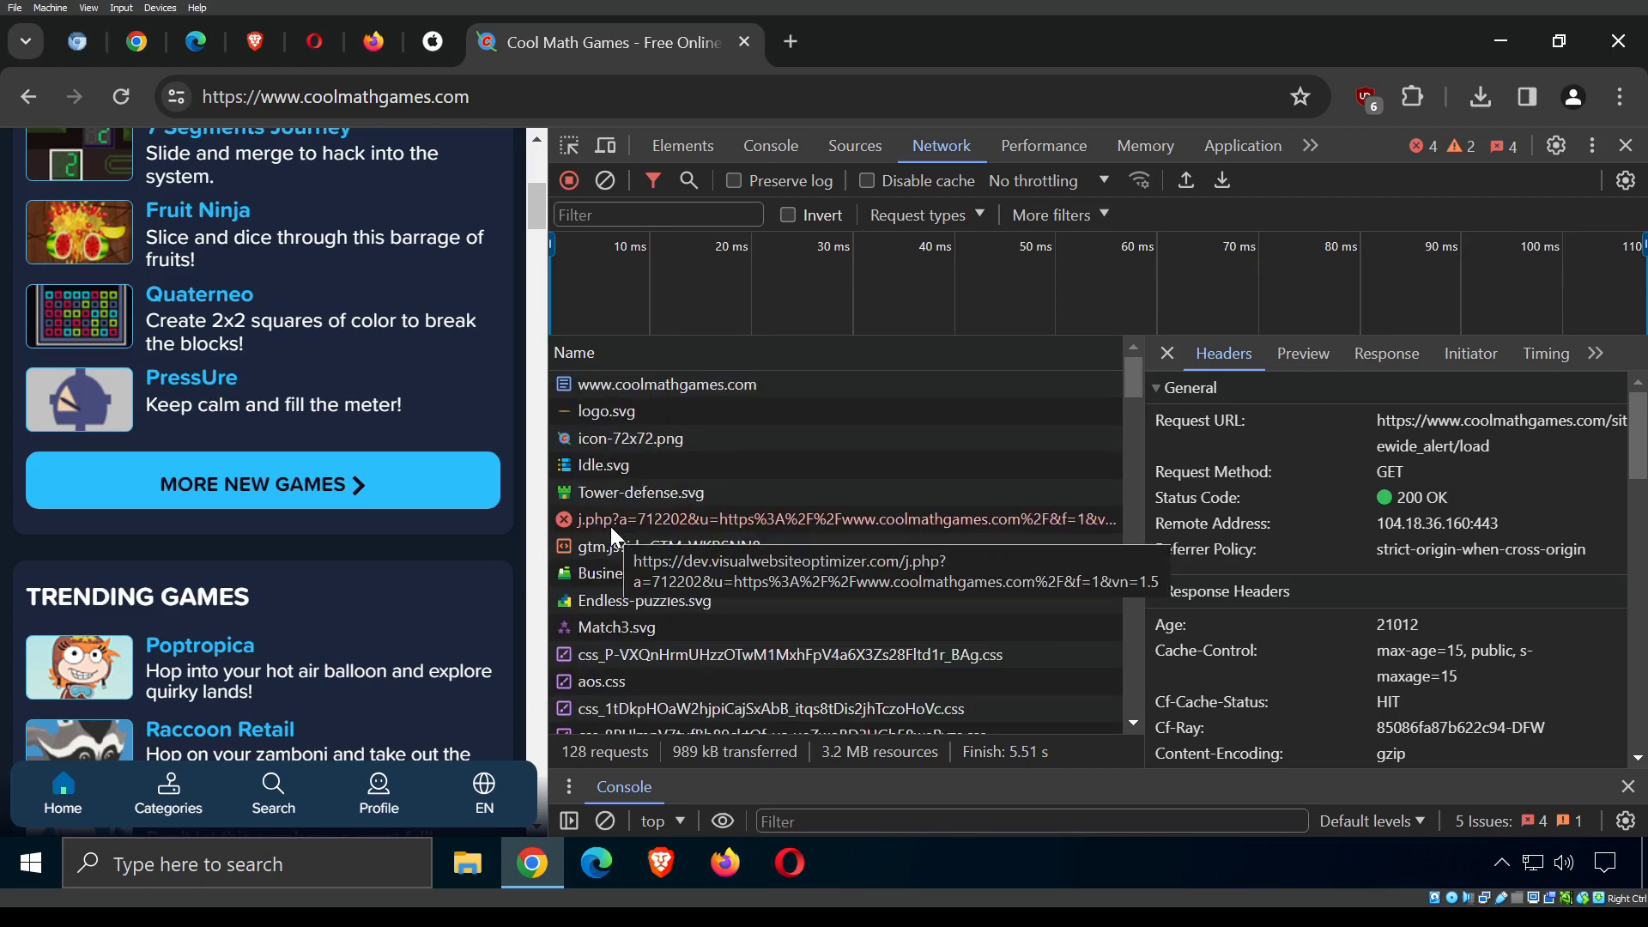
{"action": "left_click", "coordinate": [632, 683]}
{"action": "scroll", "coordinate": [832, 566], "scroll_direction": "down", "scroll_amount": 1}
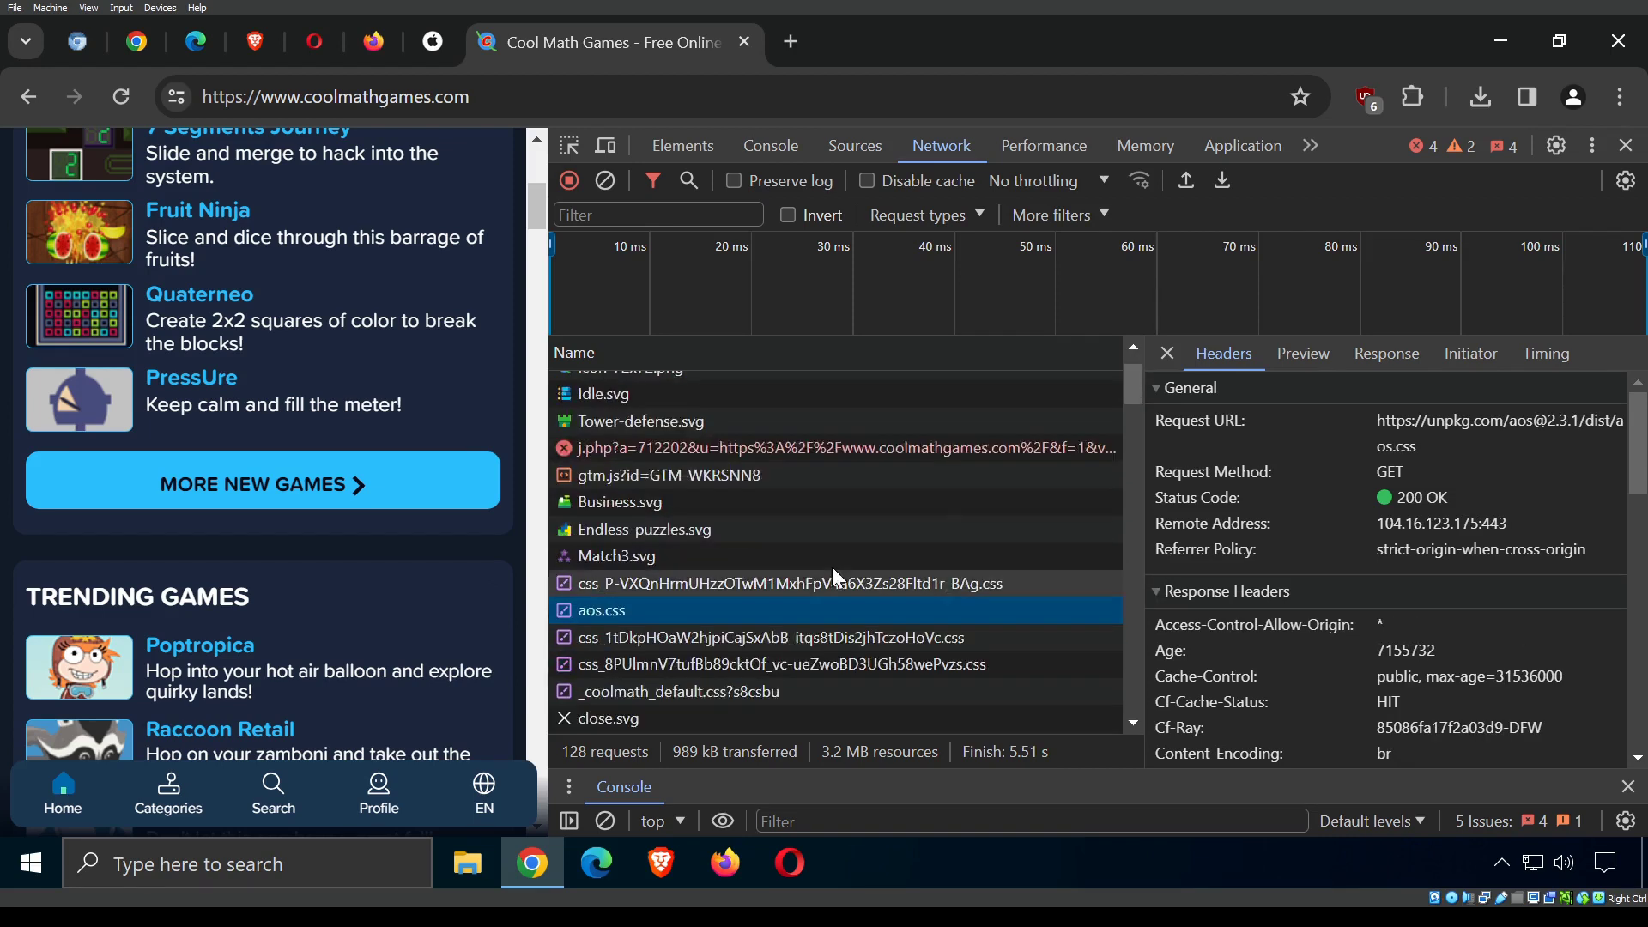
{"action": "scroll", "coordinate": [831, 567], "scroll_direction": "down", "scroll_amount": 3}
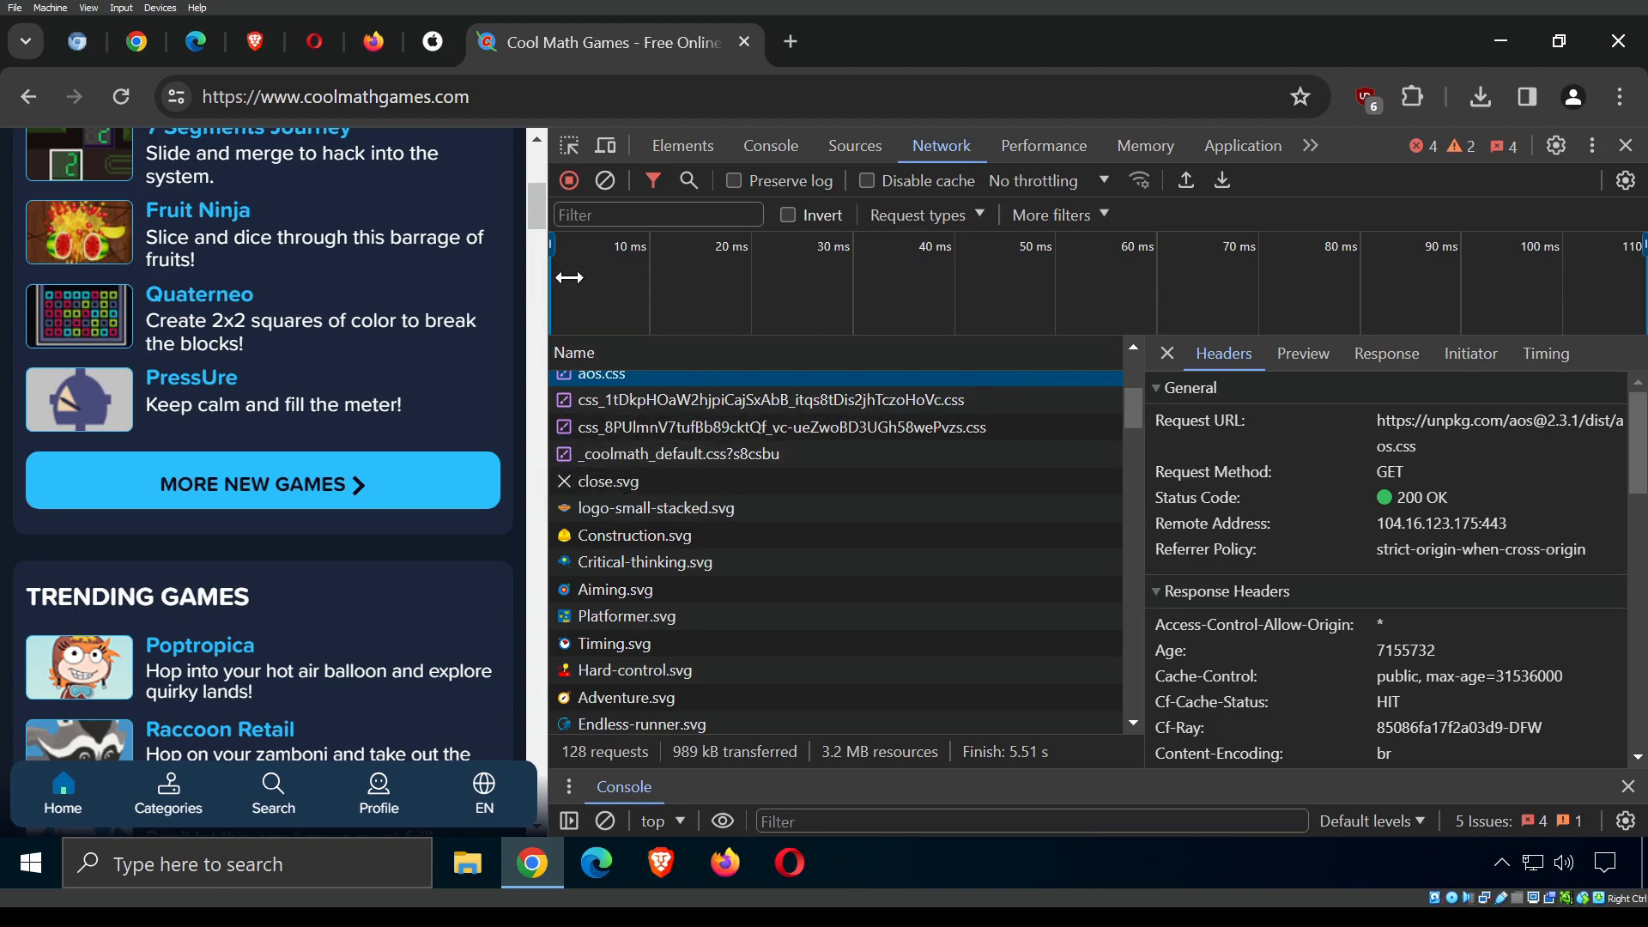
Enlarge the request details area and view the response code and the request cookies of logo.svg.
{"action": "left_click_drag", "start_coordinate": [569, 277], "coordinate": [655, 271]}
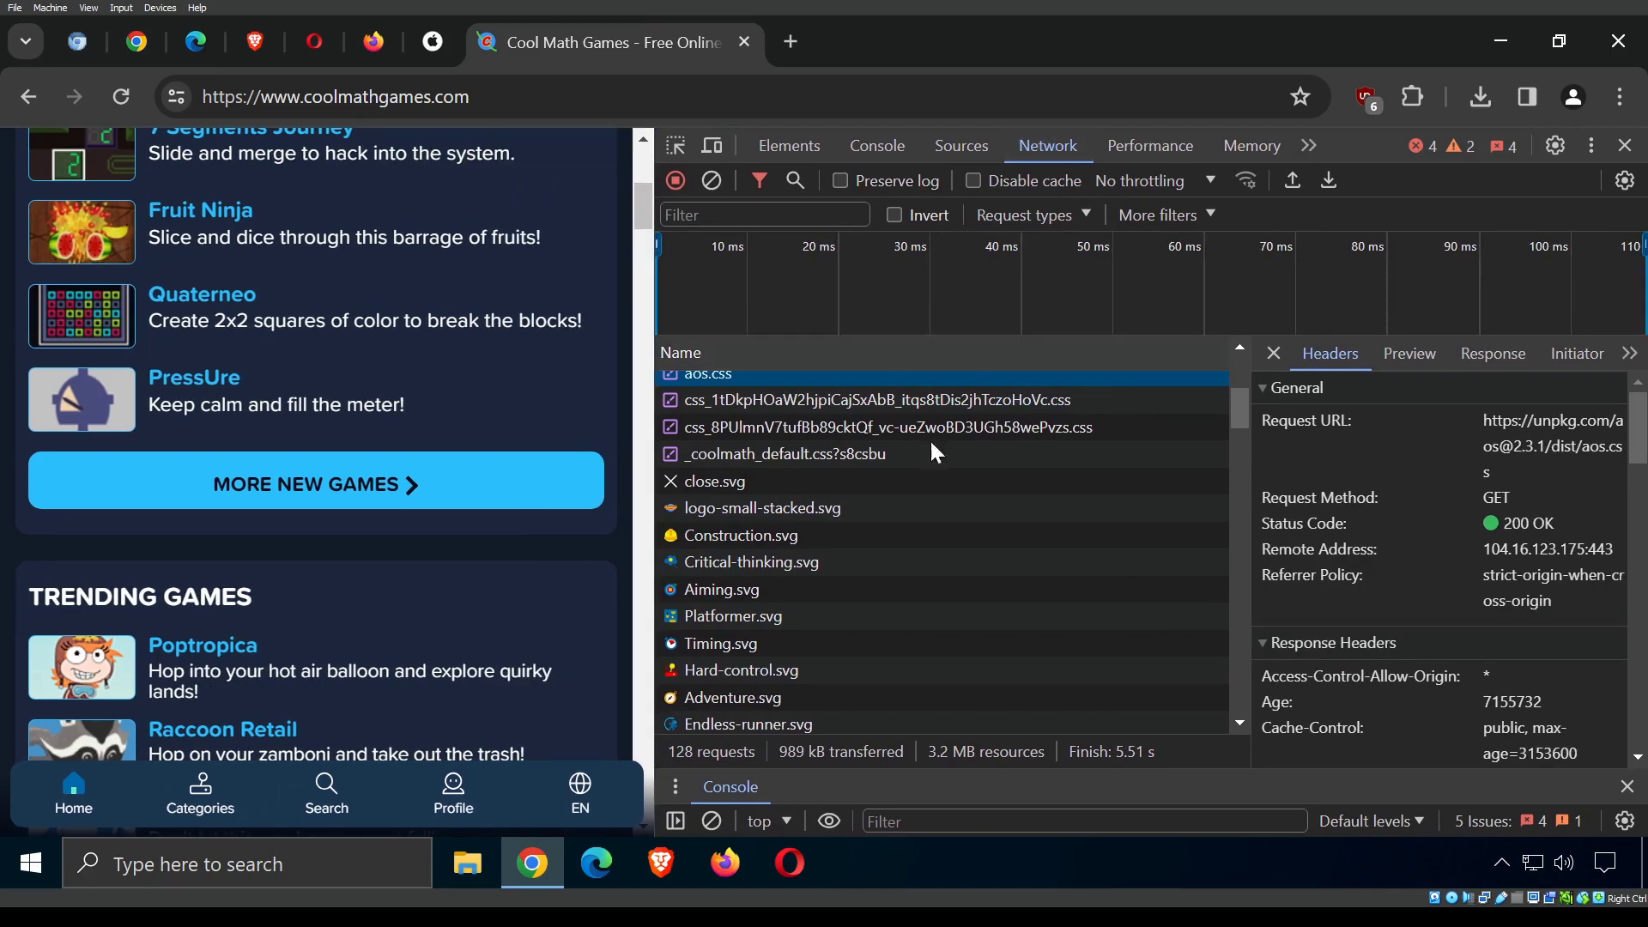
{"action": "scroll", "coordinate": [924, 502], "scroll_direction": "up", "scroll_amount": 4}
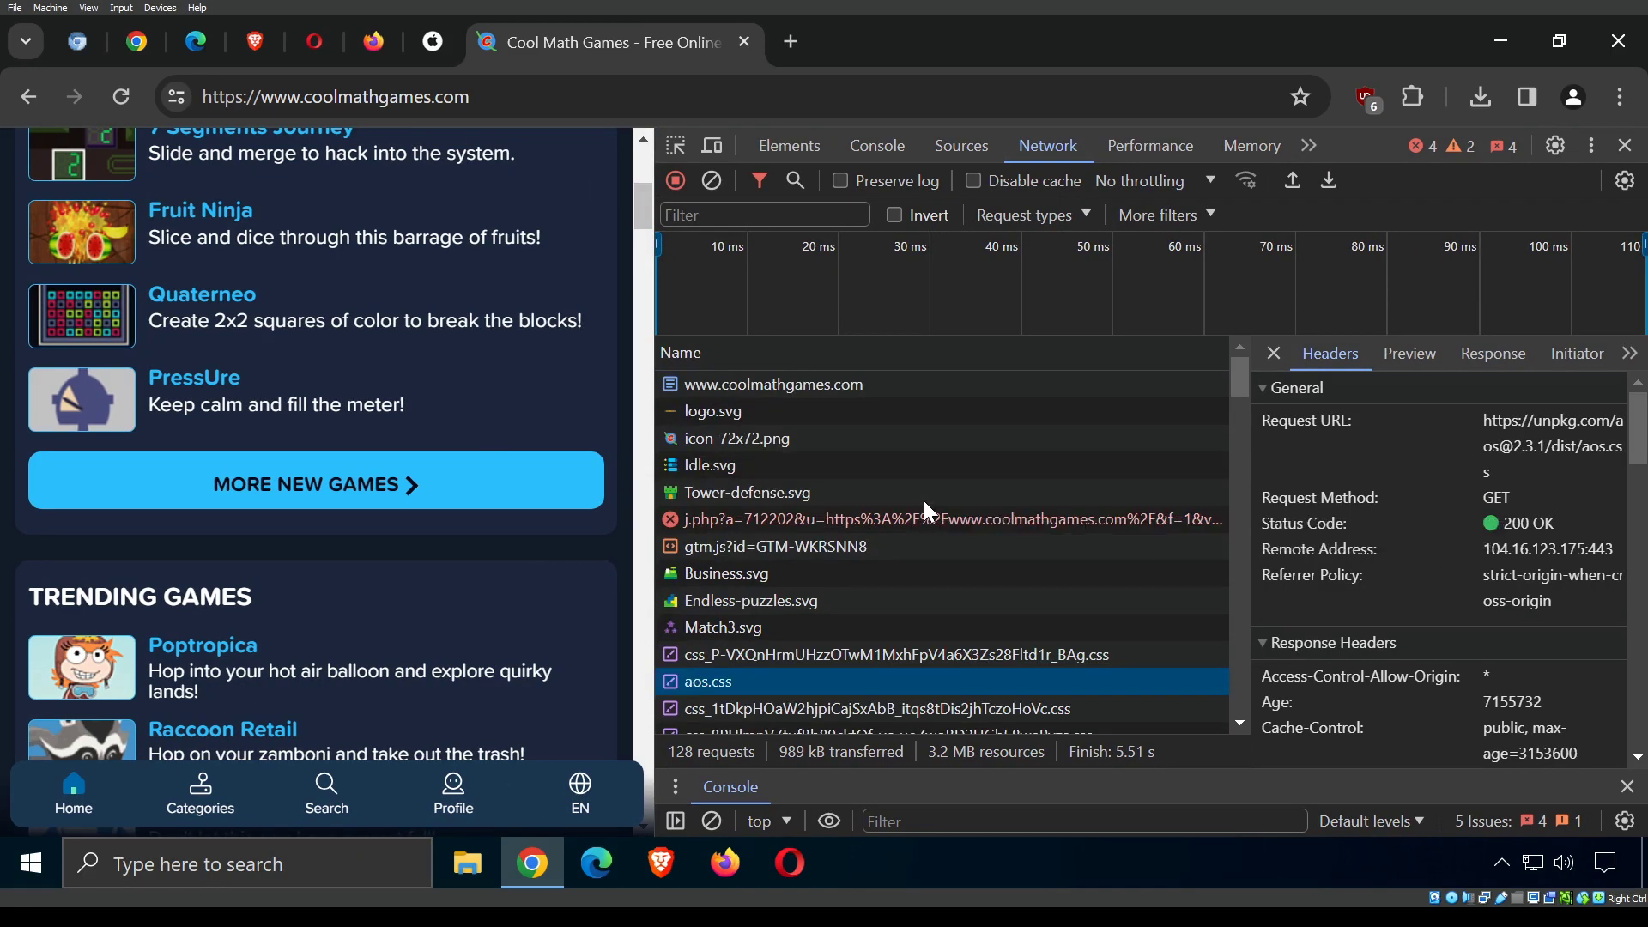
{"action": "left_click_drag", "start_coordinate": [1252, 431], "coordinate": [992, 392]}
{"action": "scroll", "coordinate": [1035, 482], "scroll_direction": "down", "scroll_amount": 3}
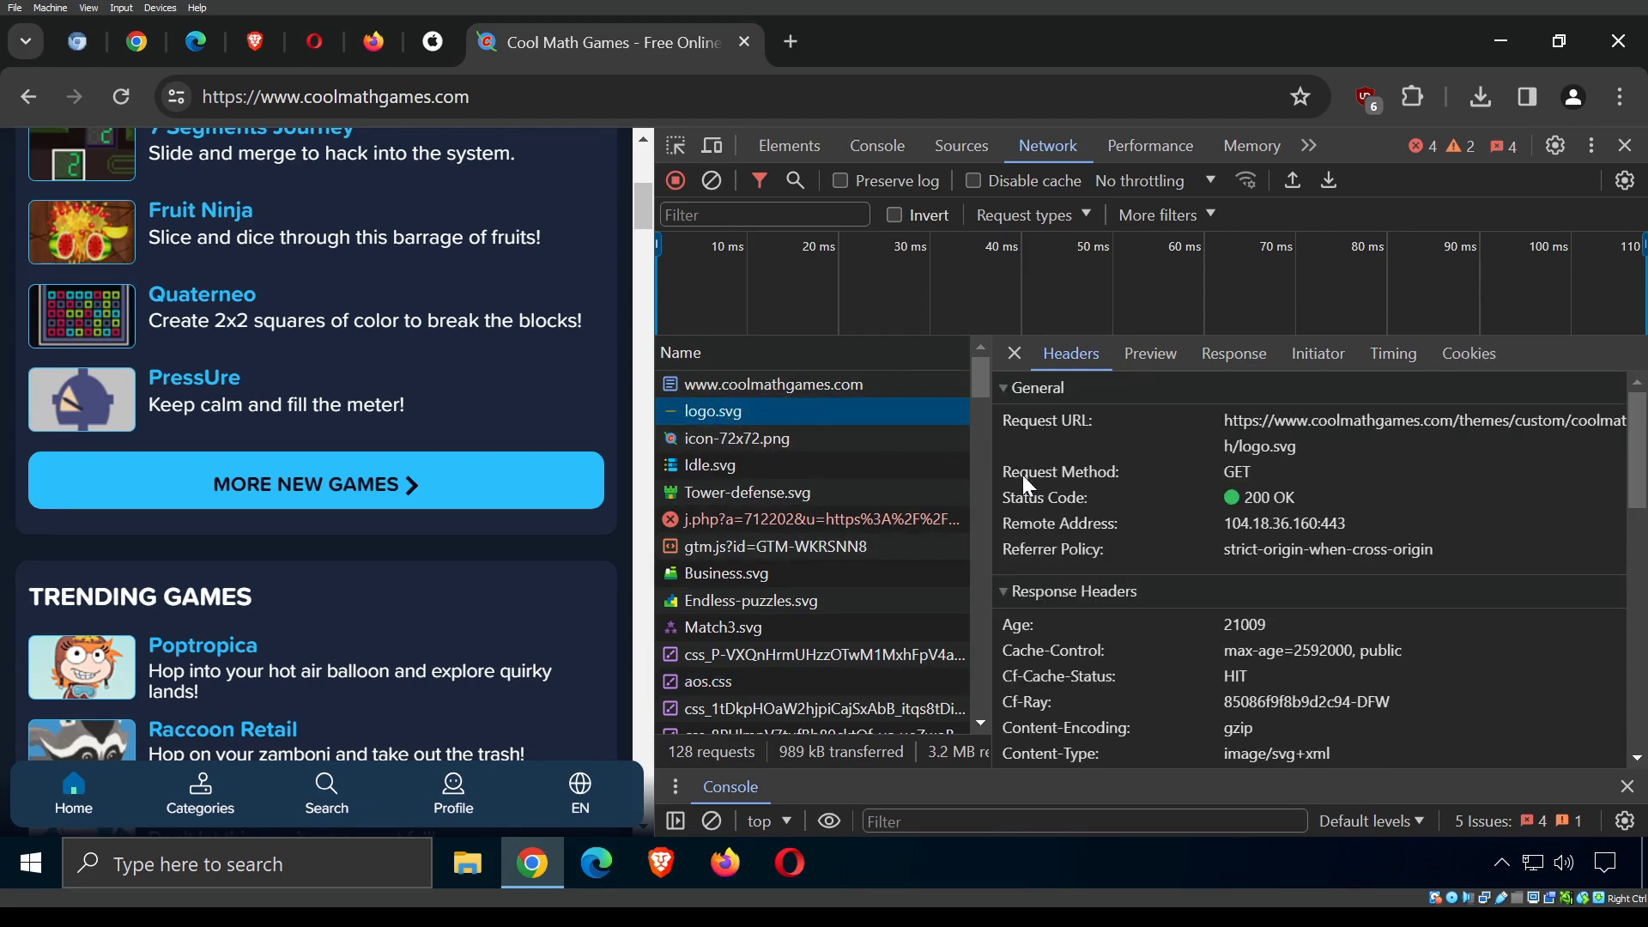
{"action": "left_click", "coordinate": [1217, 353]}
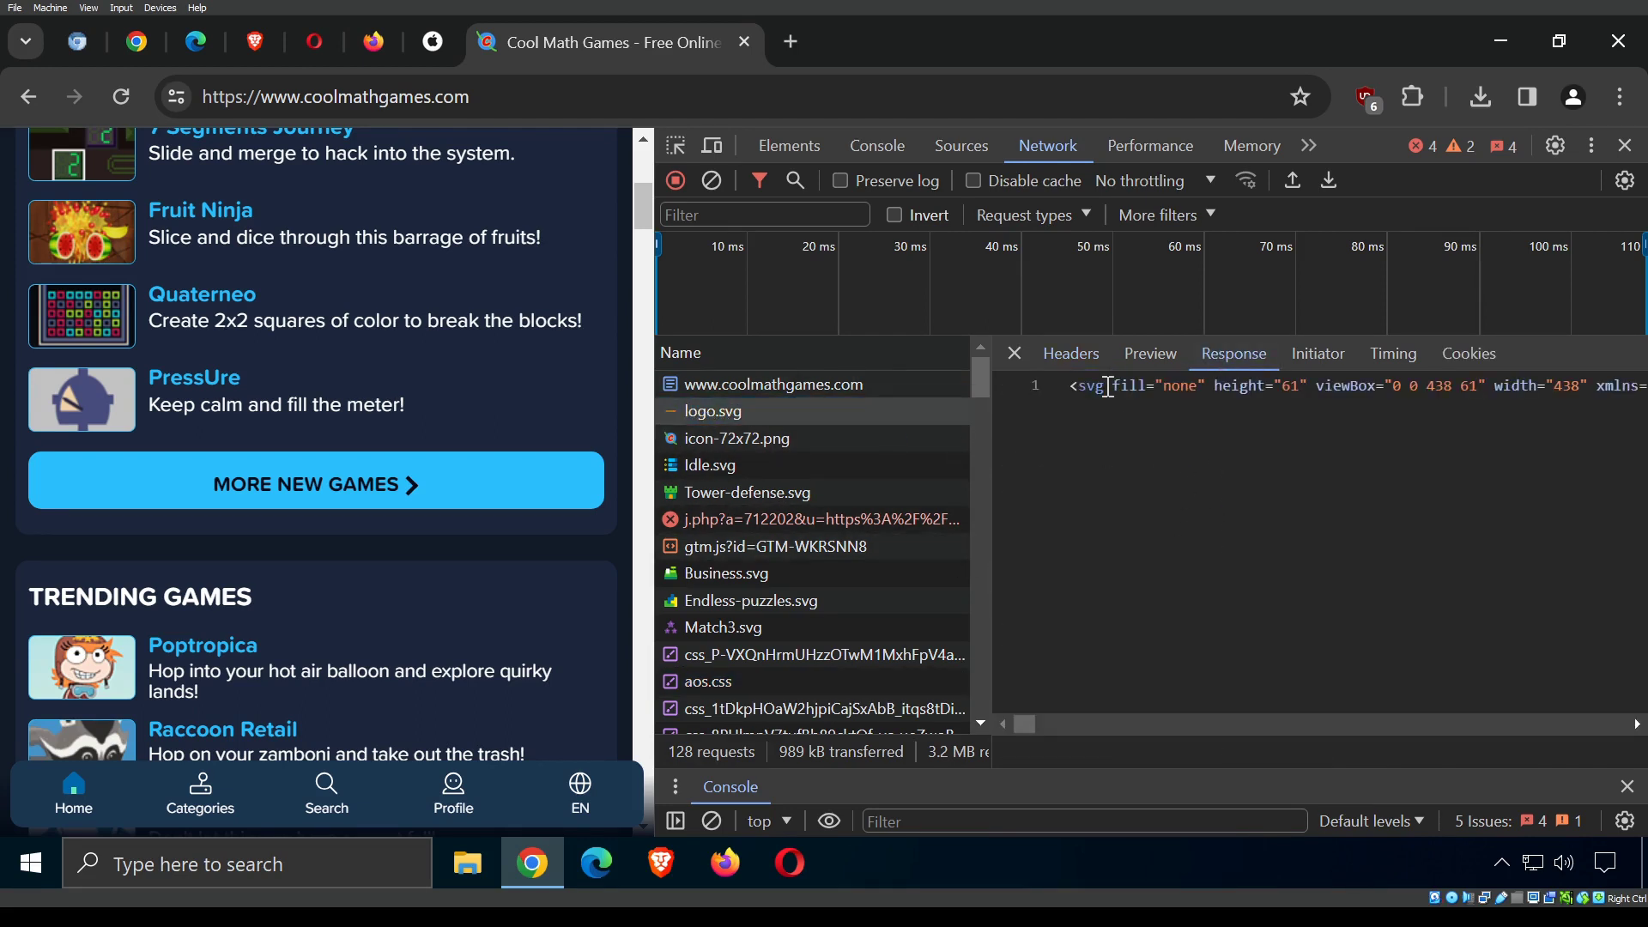
{"action": "left_click_drag", "start_coordinate": [1068, 385], "coordinate": [1324, 581]}
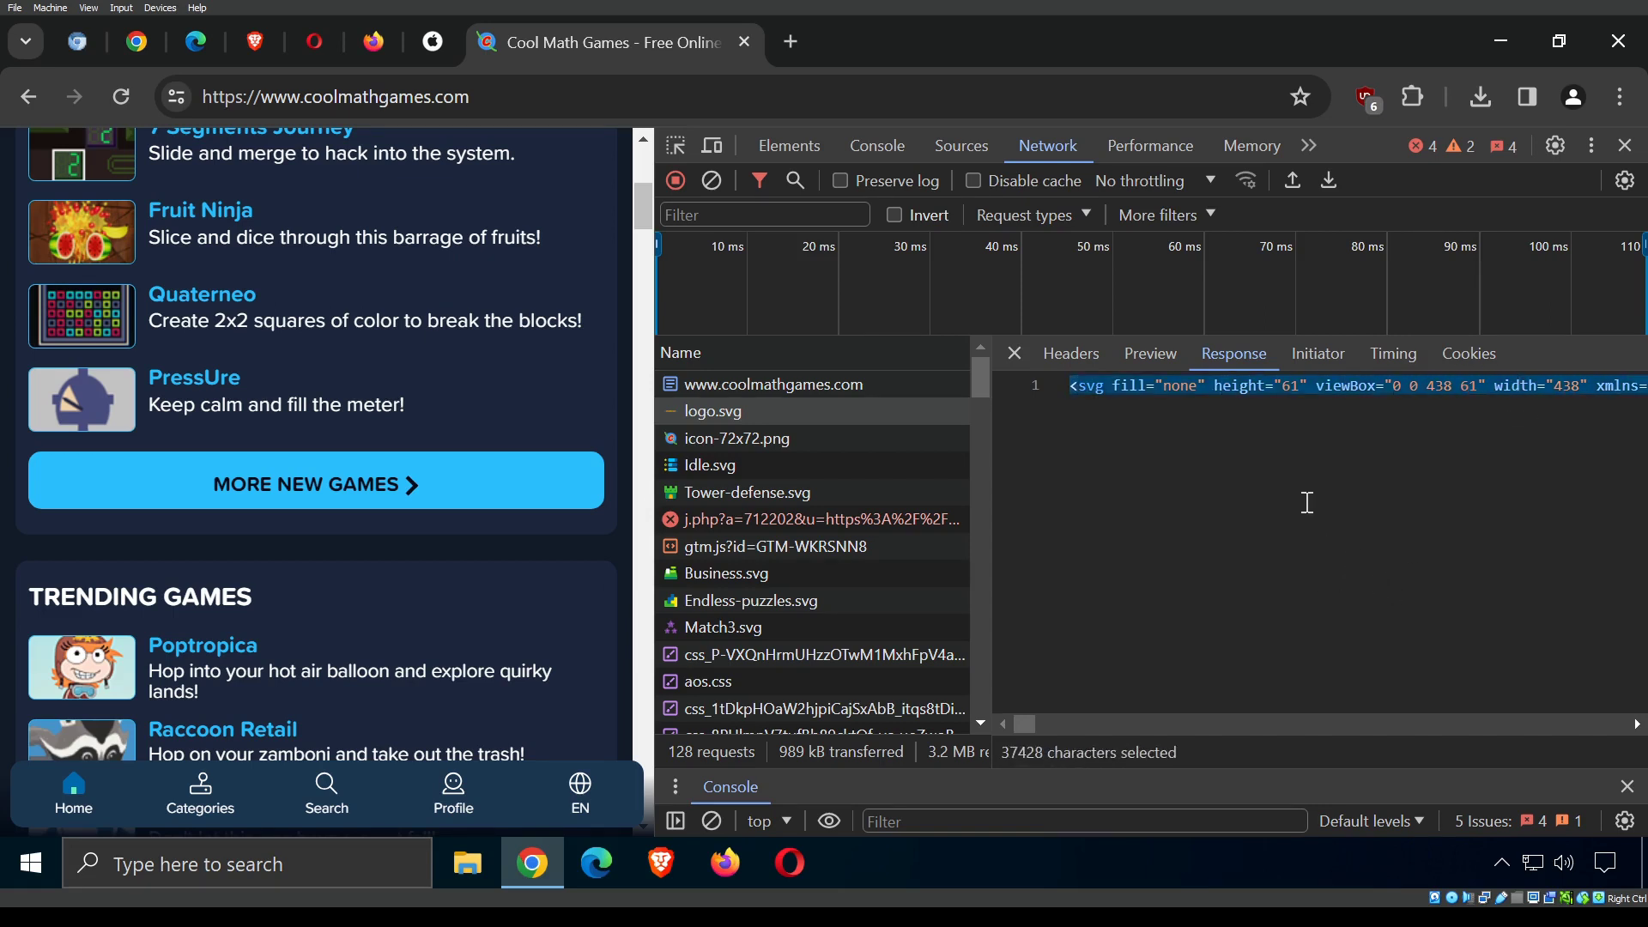
{"action": "left_click", "coordinate": [1461, 365]}
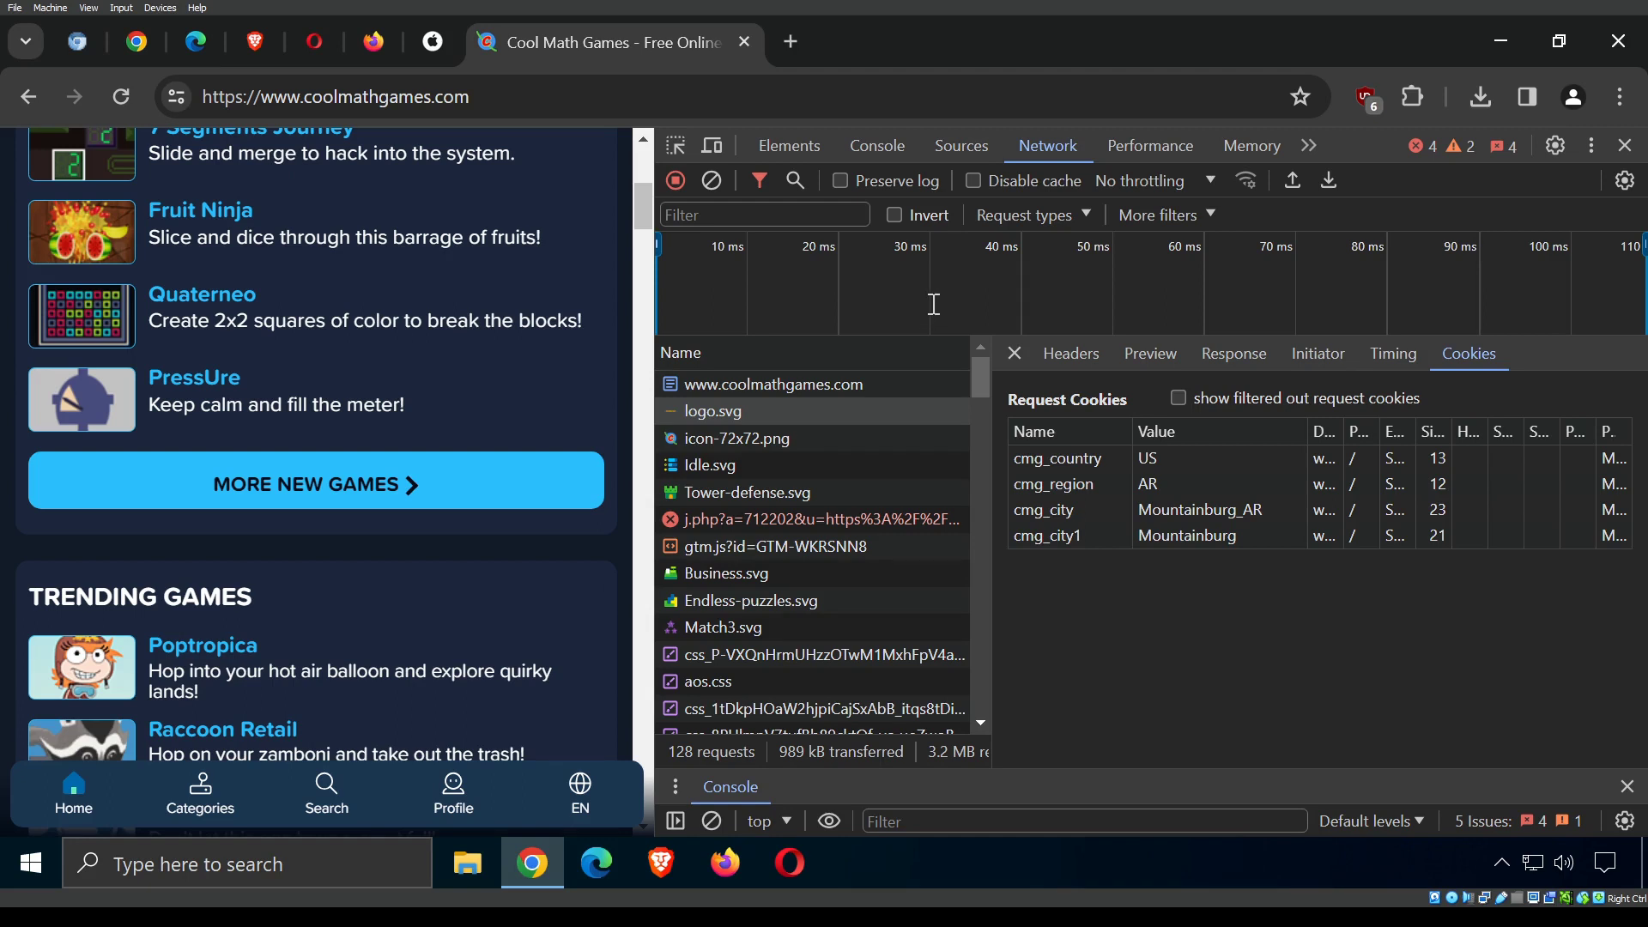
Show the page's console messages and open its list of issues.
{"action": "left_click", "coordinate": [884, 149]}
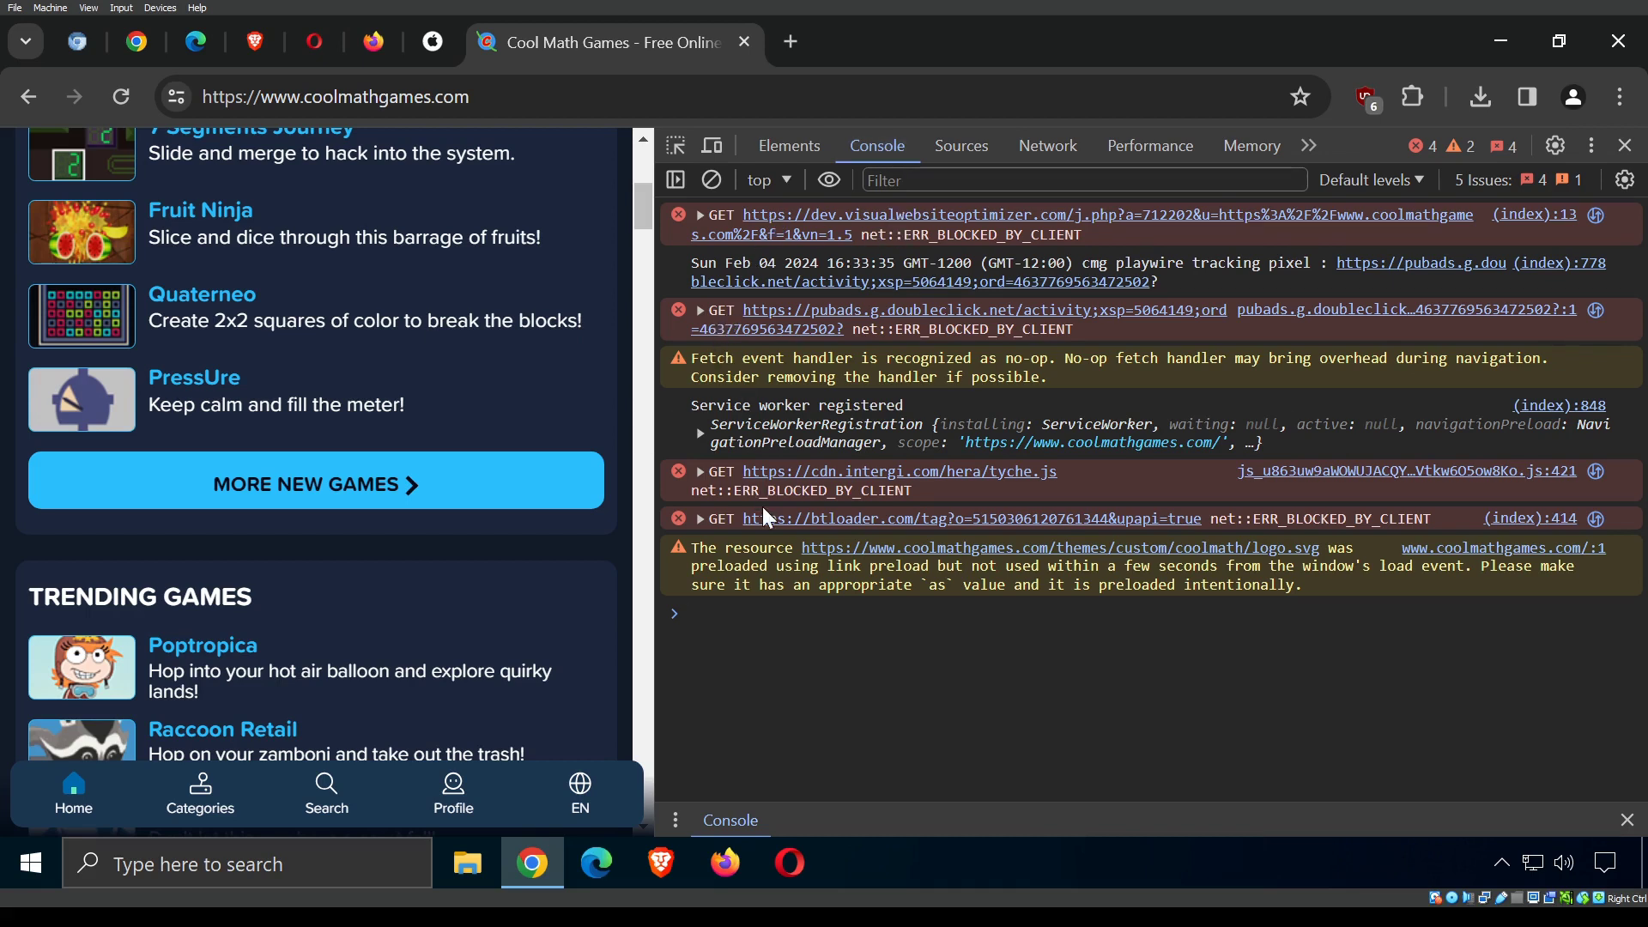
{"action": "left_click", "coordinate": [1535, 182]}
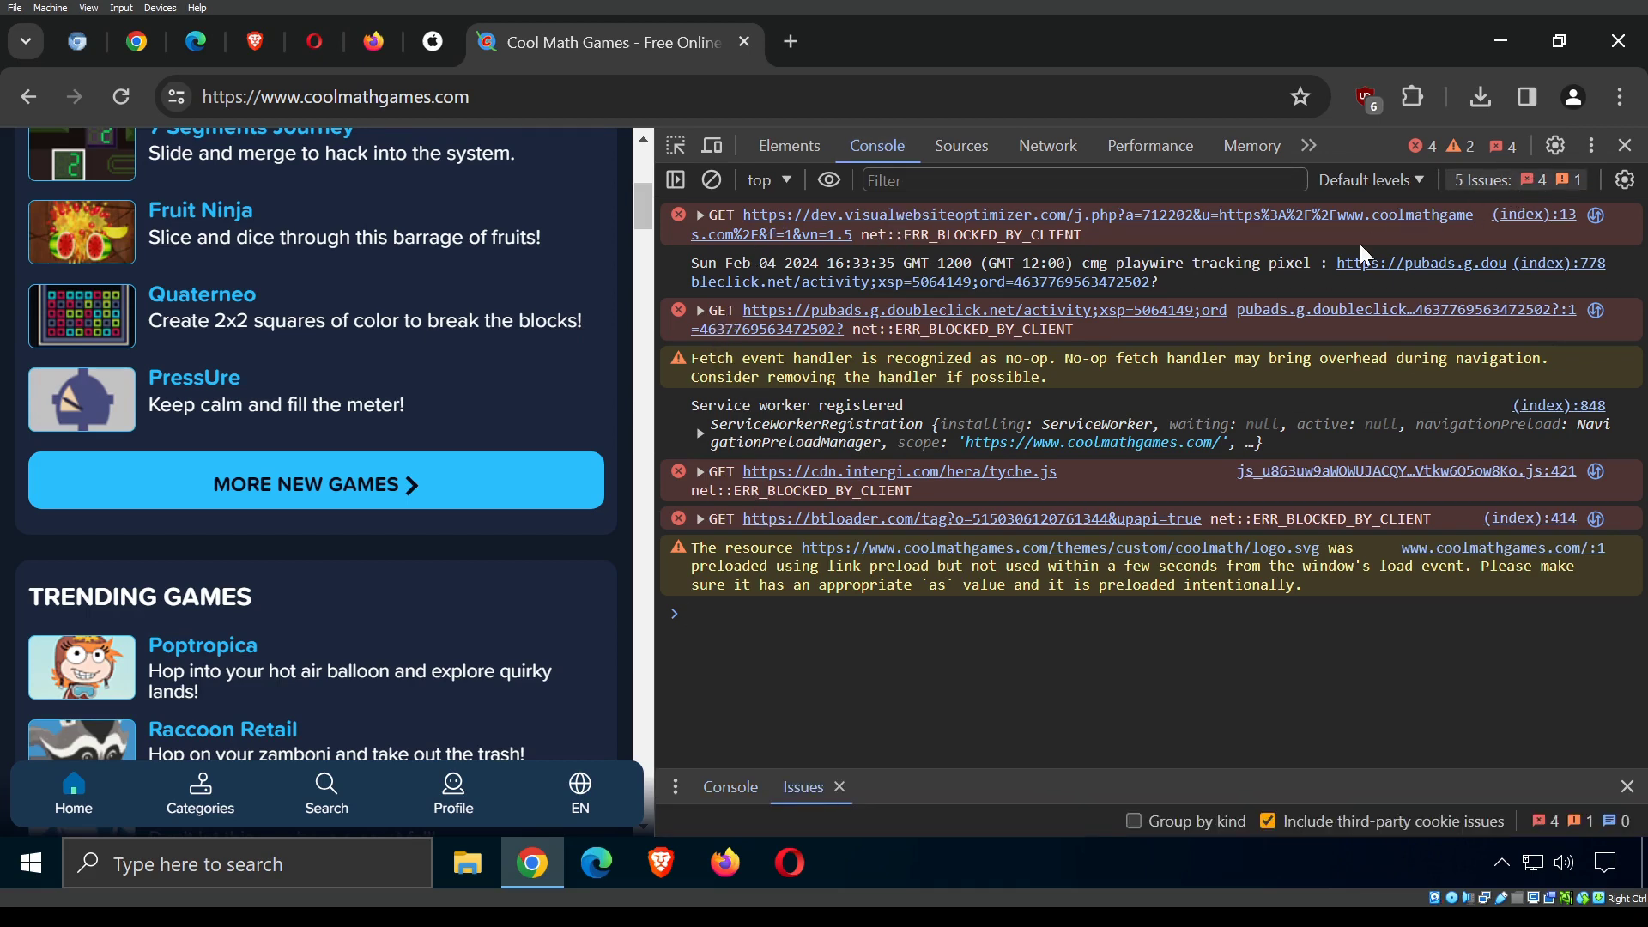
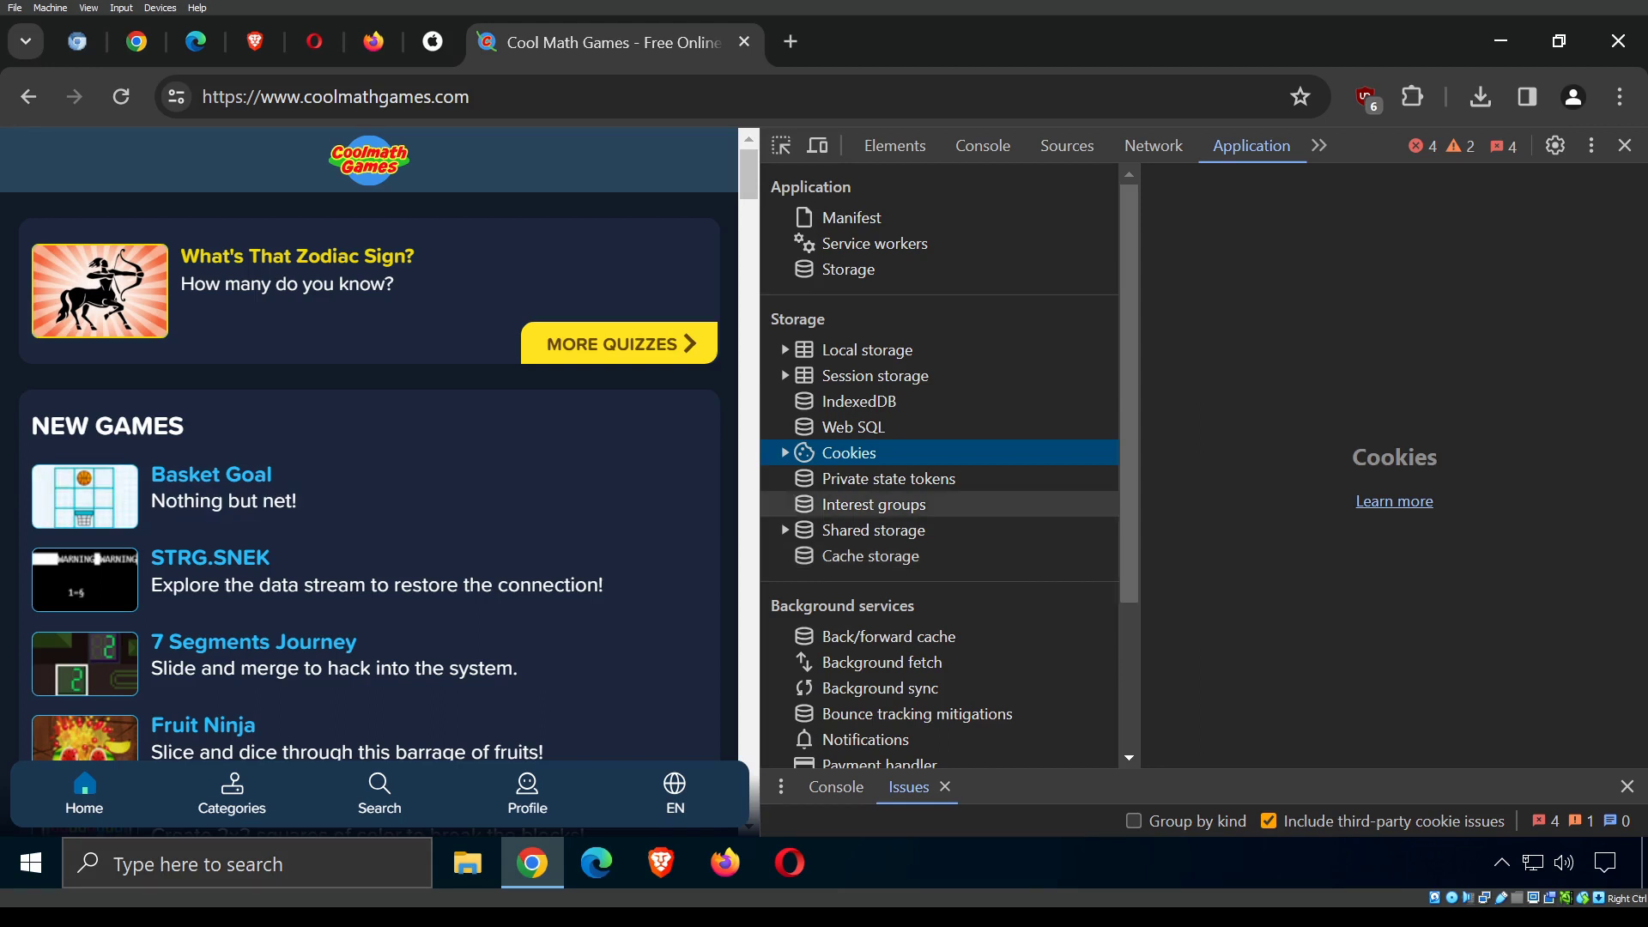
{"action": "left_click", "coordinate": [783, 452]}
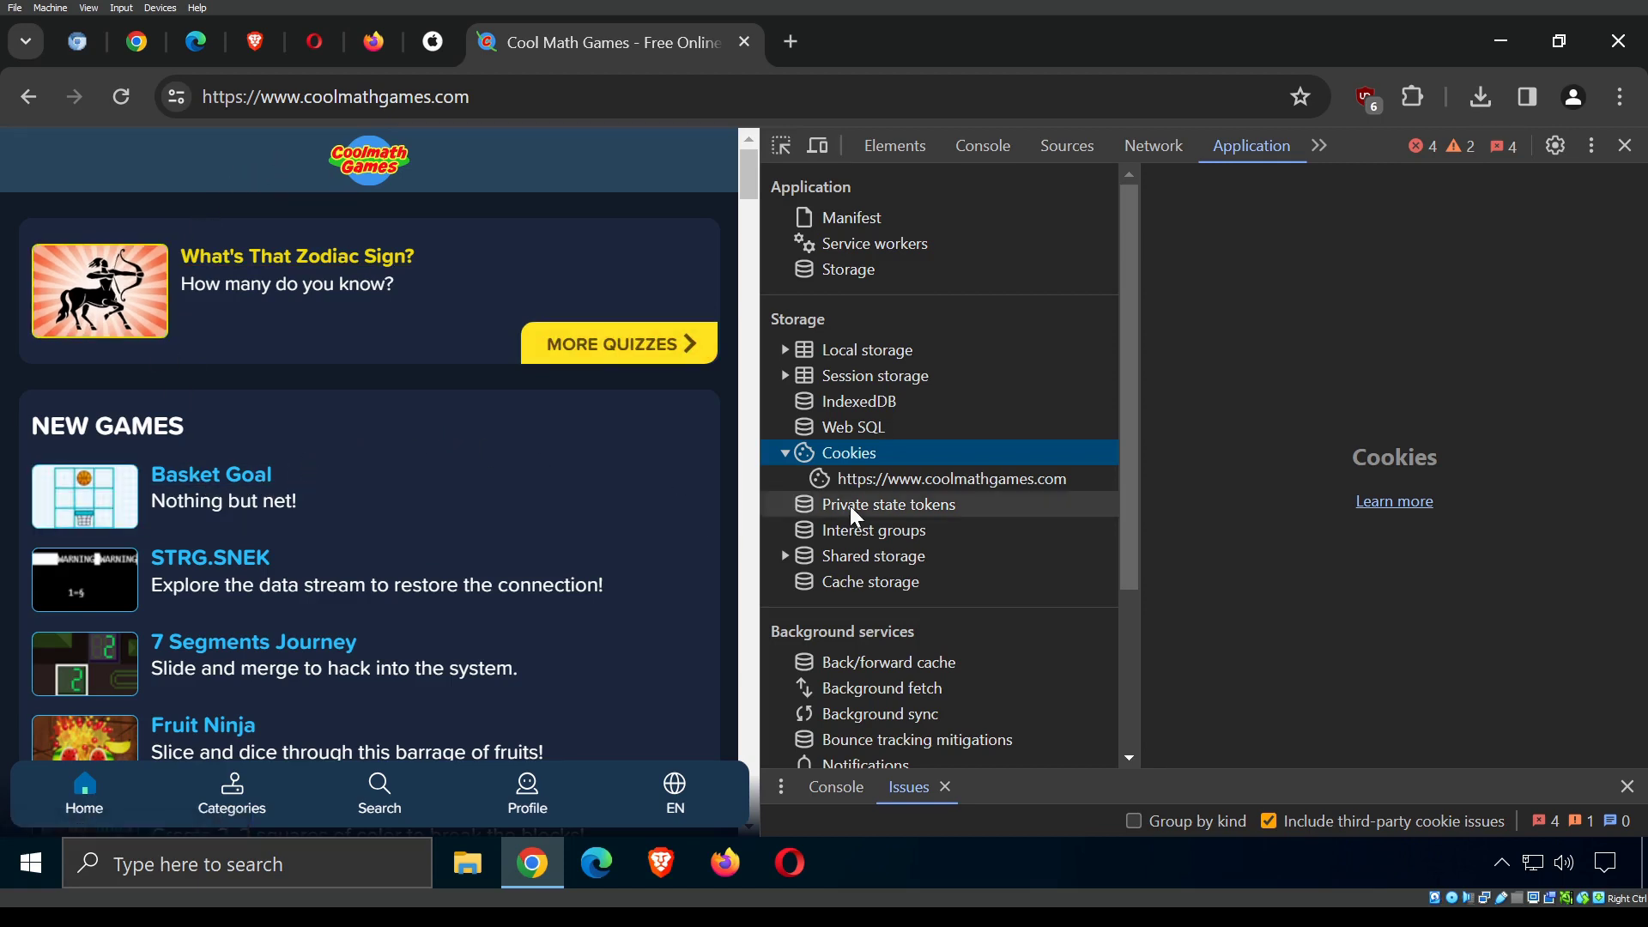
{"action": "left_click", "coordinate": [862, 482]}
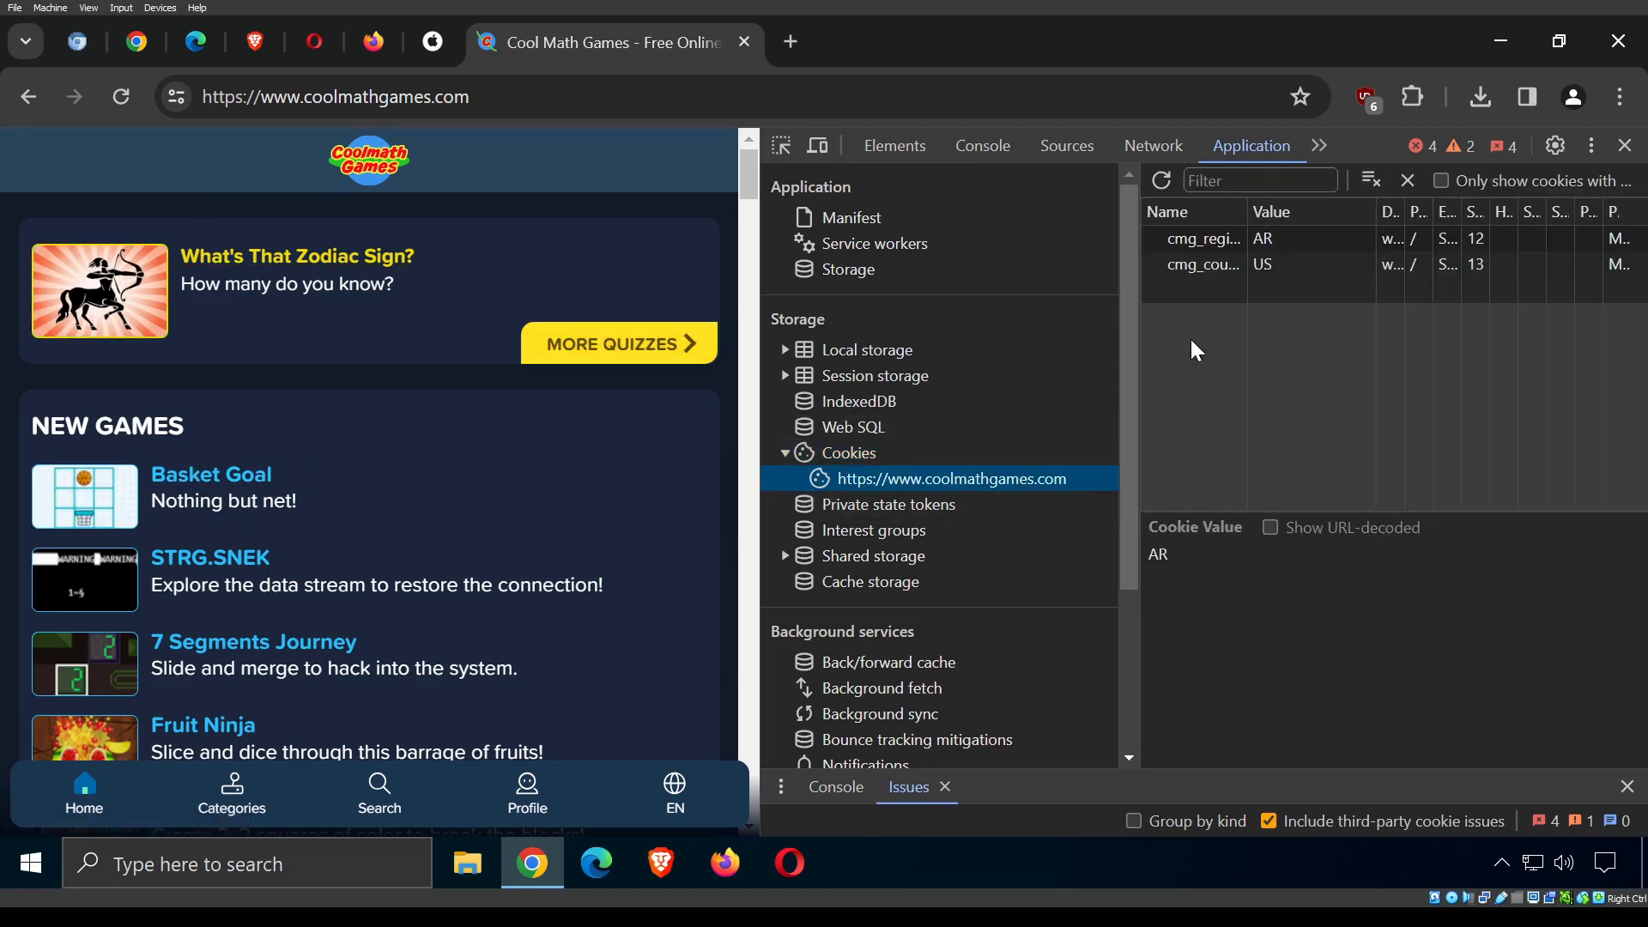
{"action": "left_click_drag", "start_coordinate": [1130, 341], "coordinate": [1010, 341]}
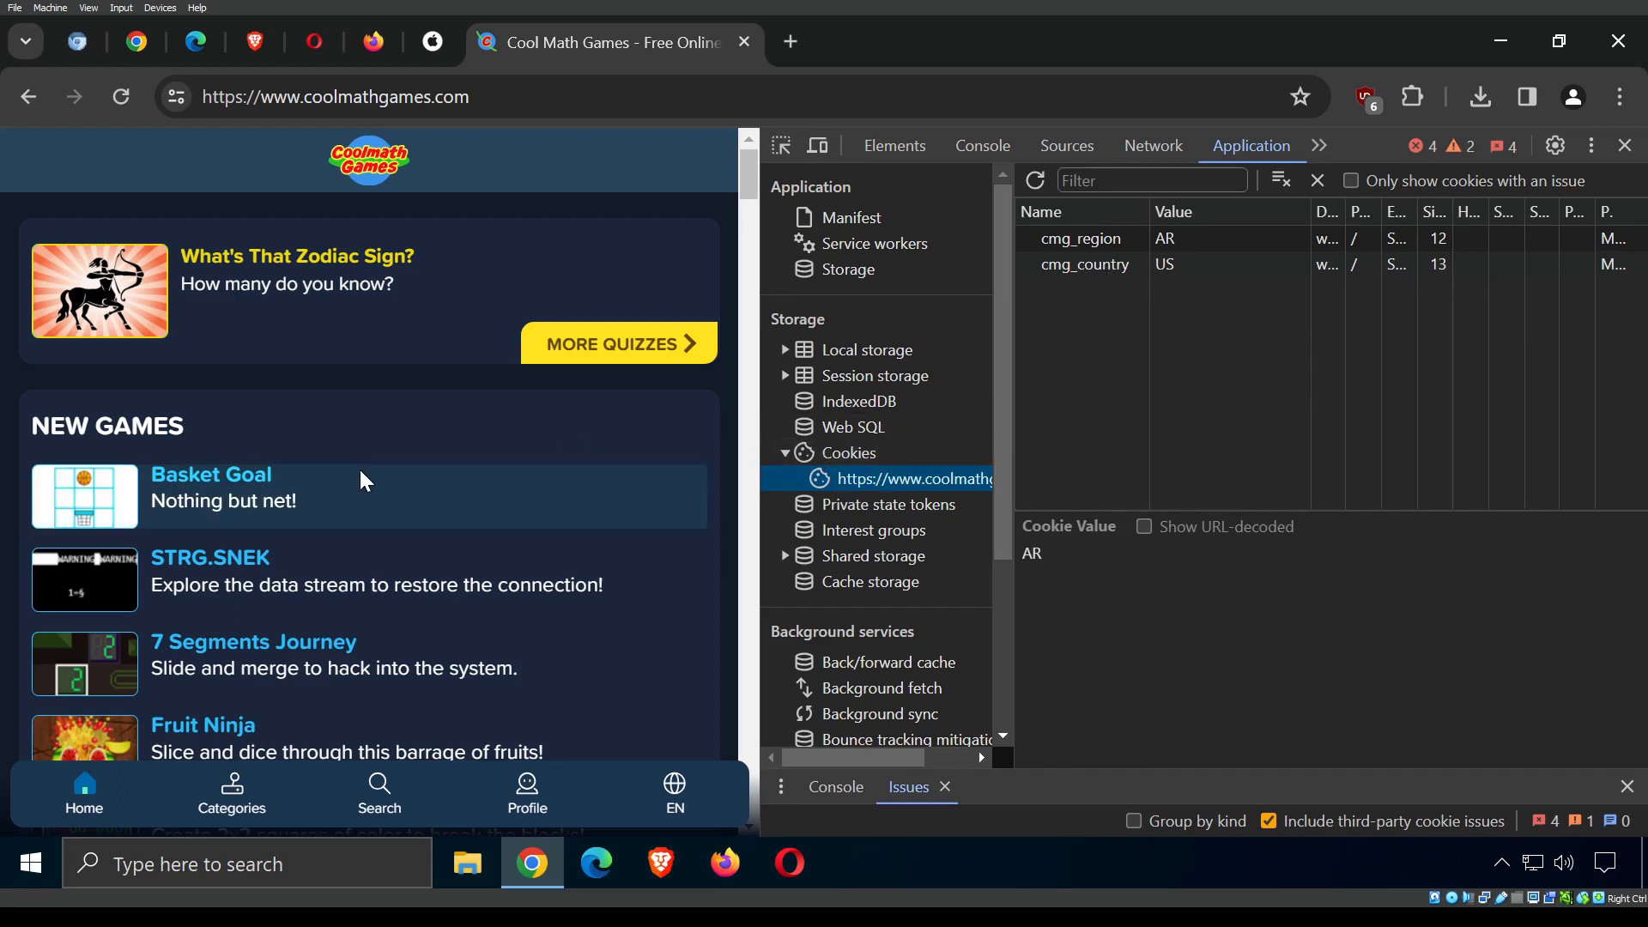
{"action": "scroll", "coordinate": [363, 470], "scroll_direction": "down", "scroll_amount": 5}
{"action": "scroll", "coordinate": [363, 470], "scroll_direction": "down", "scroll_amount": 12}
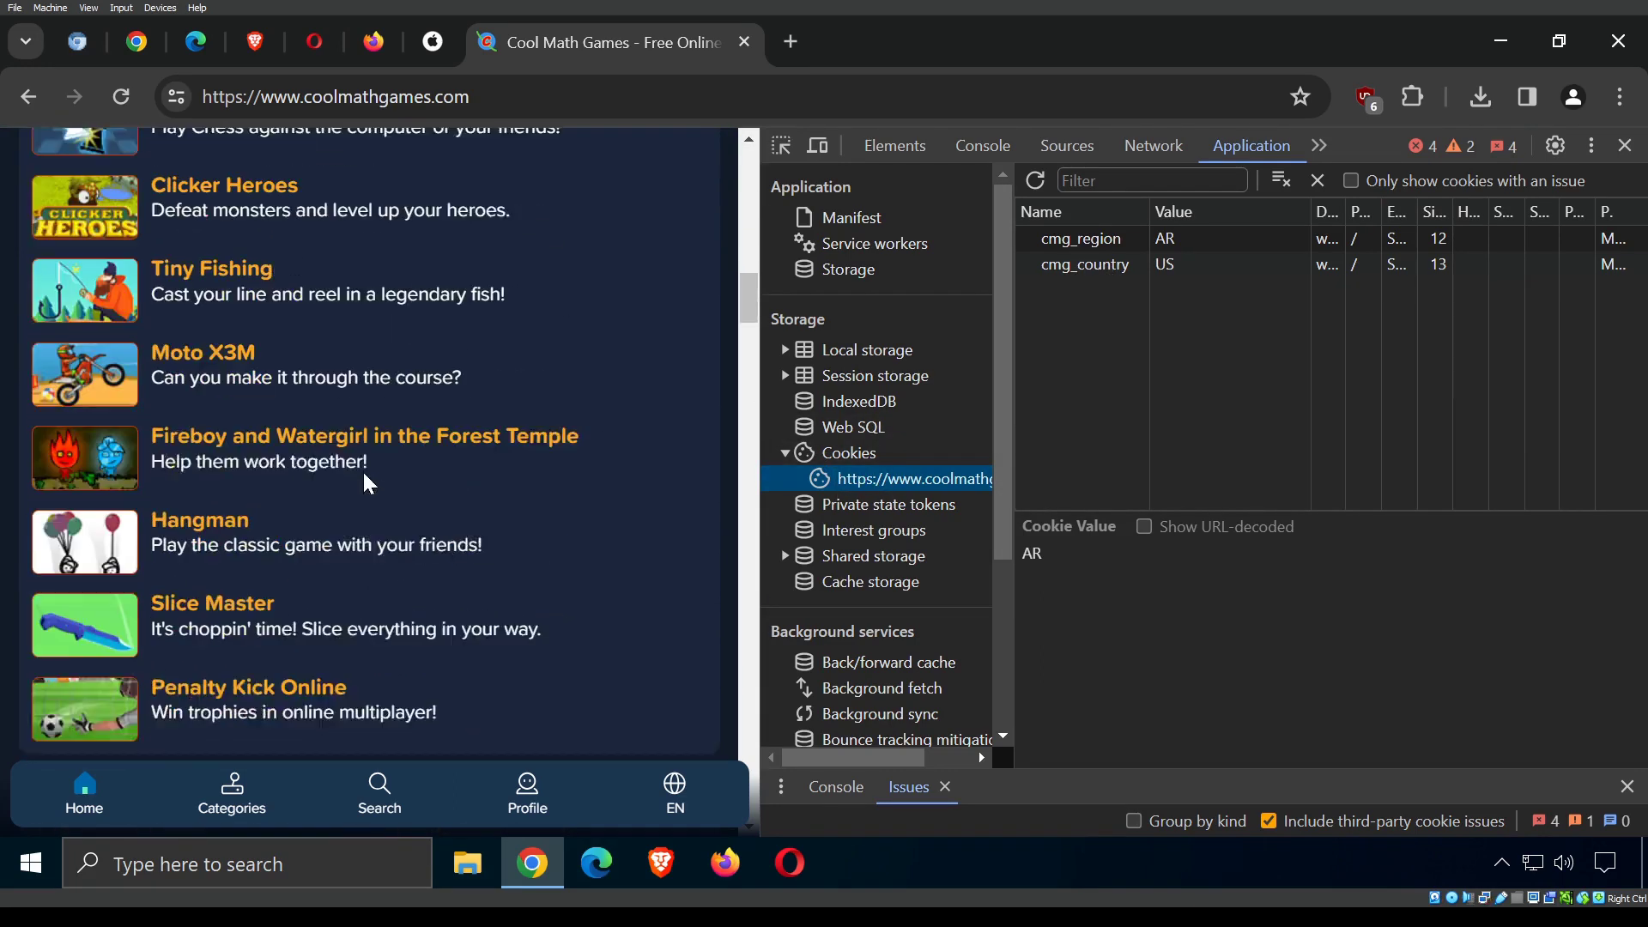
{"action": "scroll", "coordinate": [364, 478], "scroll_direction": "down", "scroll_amount": 4}
{"action": "scroll", "coordinate": [404, 404], "scroll_direction": "up", "scroll_amount": 5}
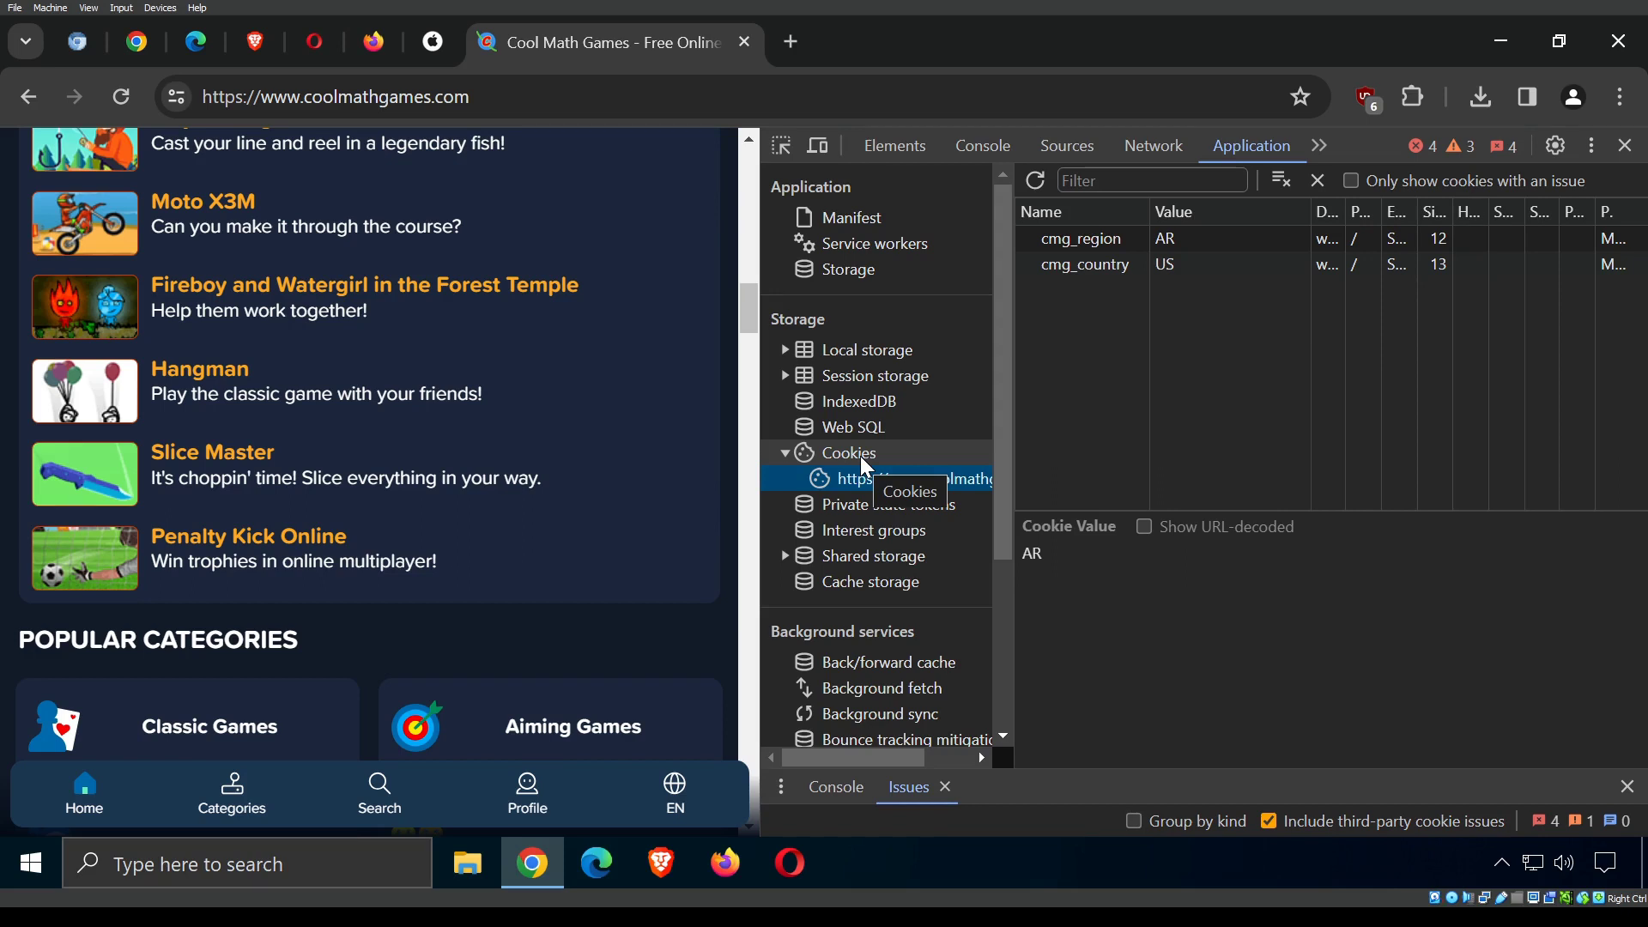
{"action": "left_click", "coordinate": [785, 453]}
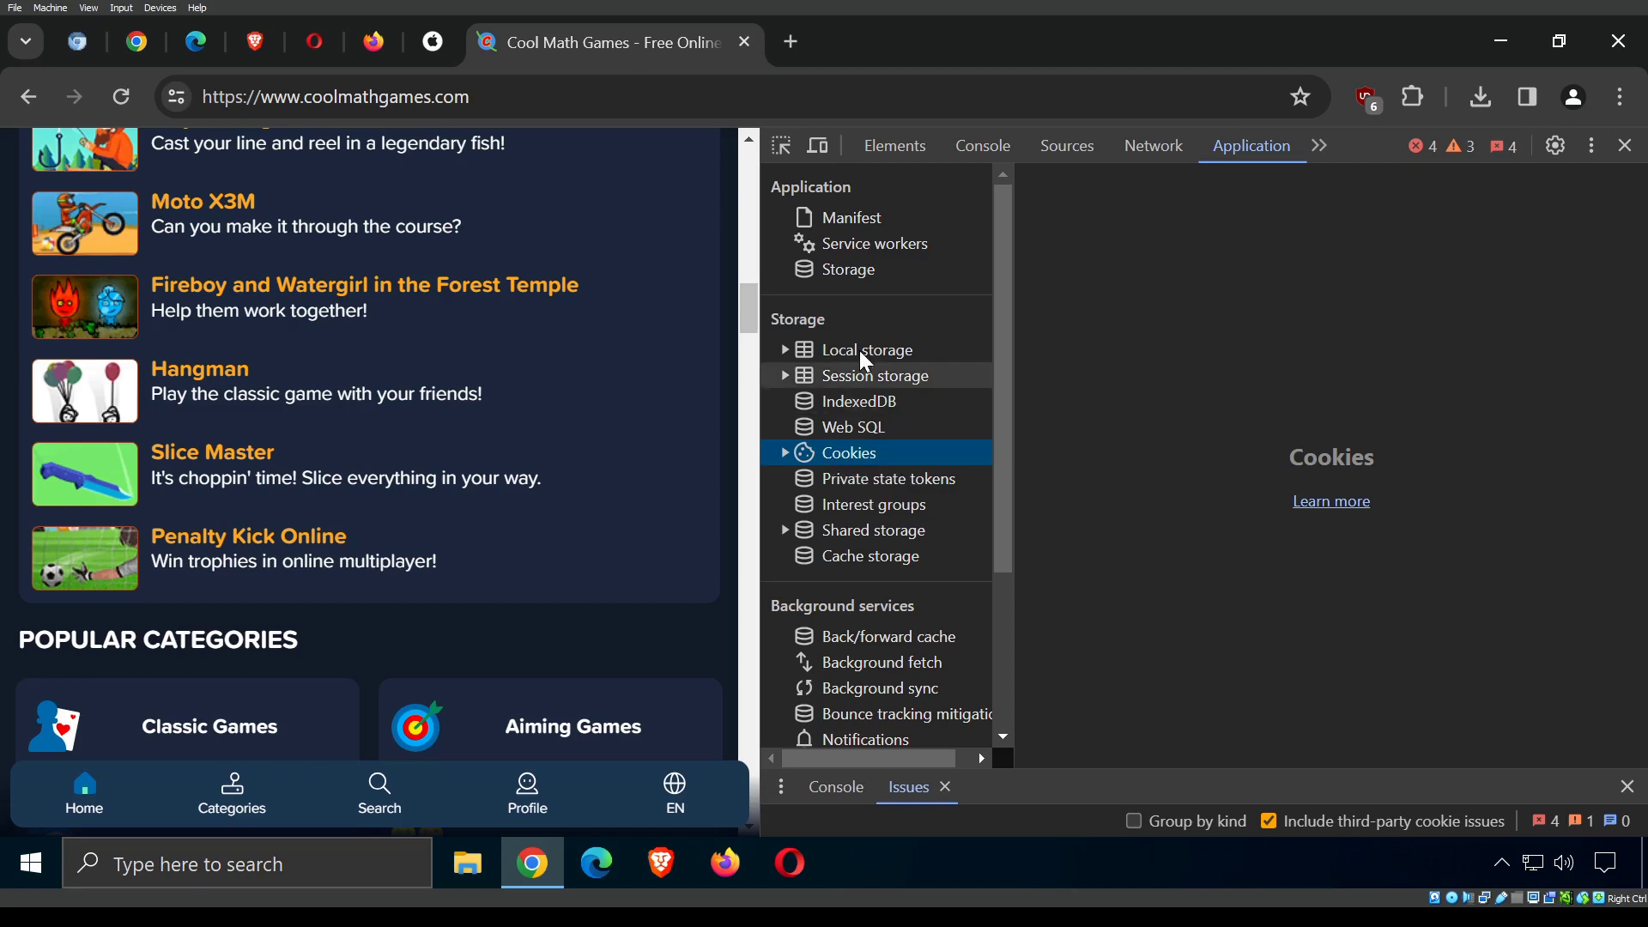
{"action": "left_click", "coordinate": [785, 351]}
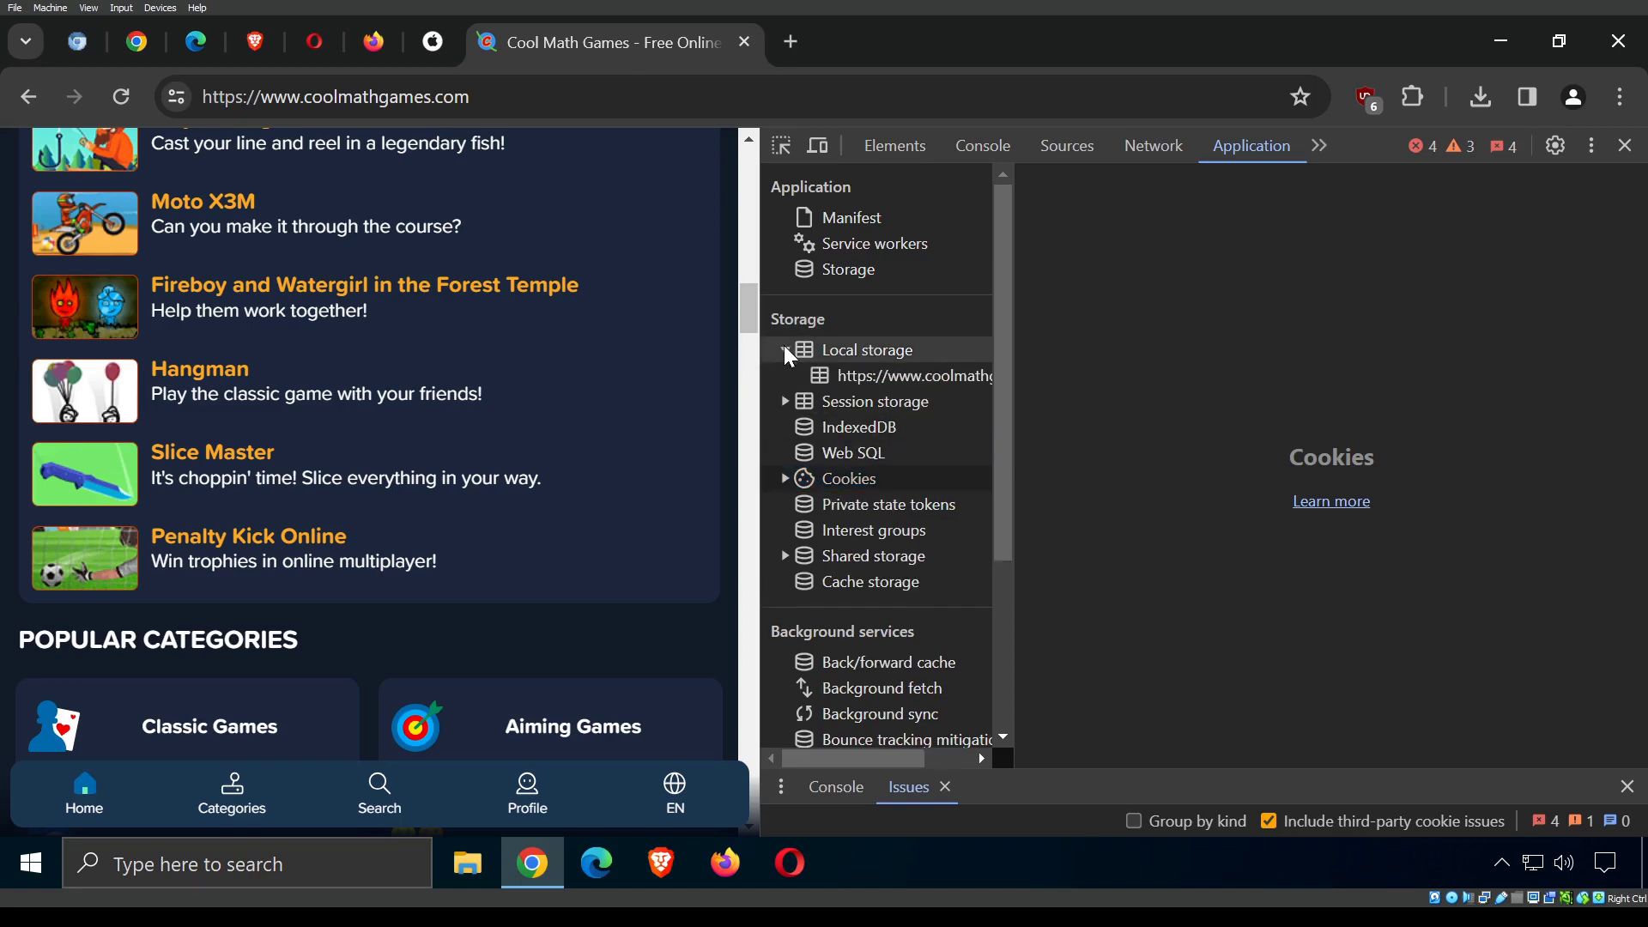
{"action": "left_click", "coordinate": [863, 378]}
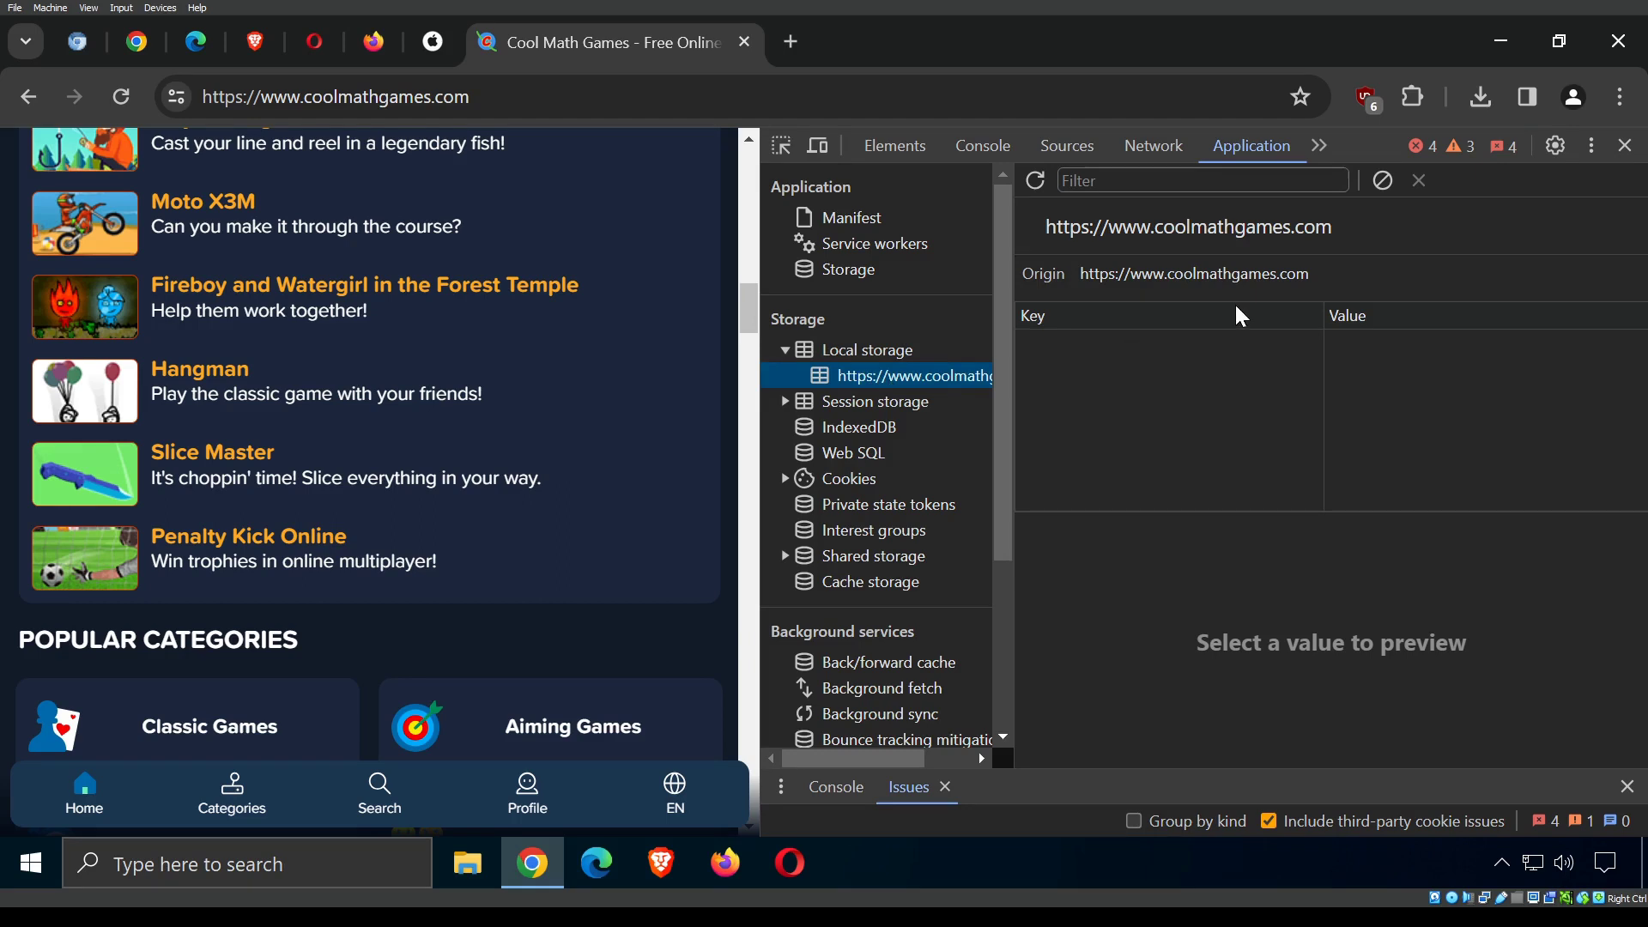
{"action": "left_click", "coordinate": [1169, 372]}
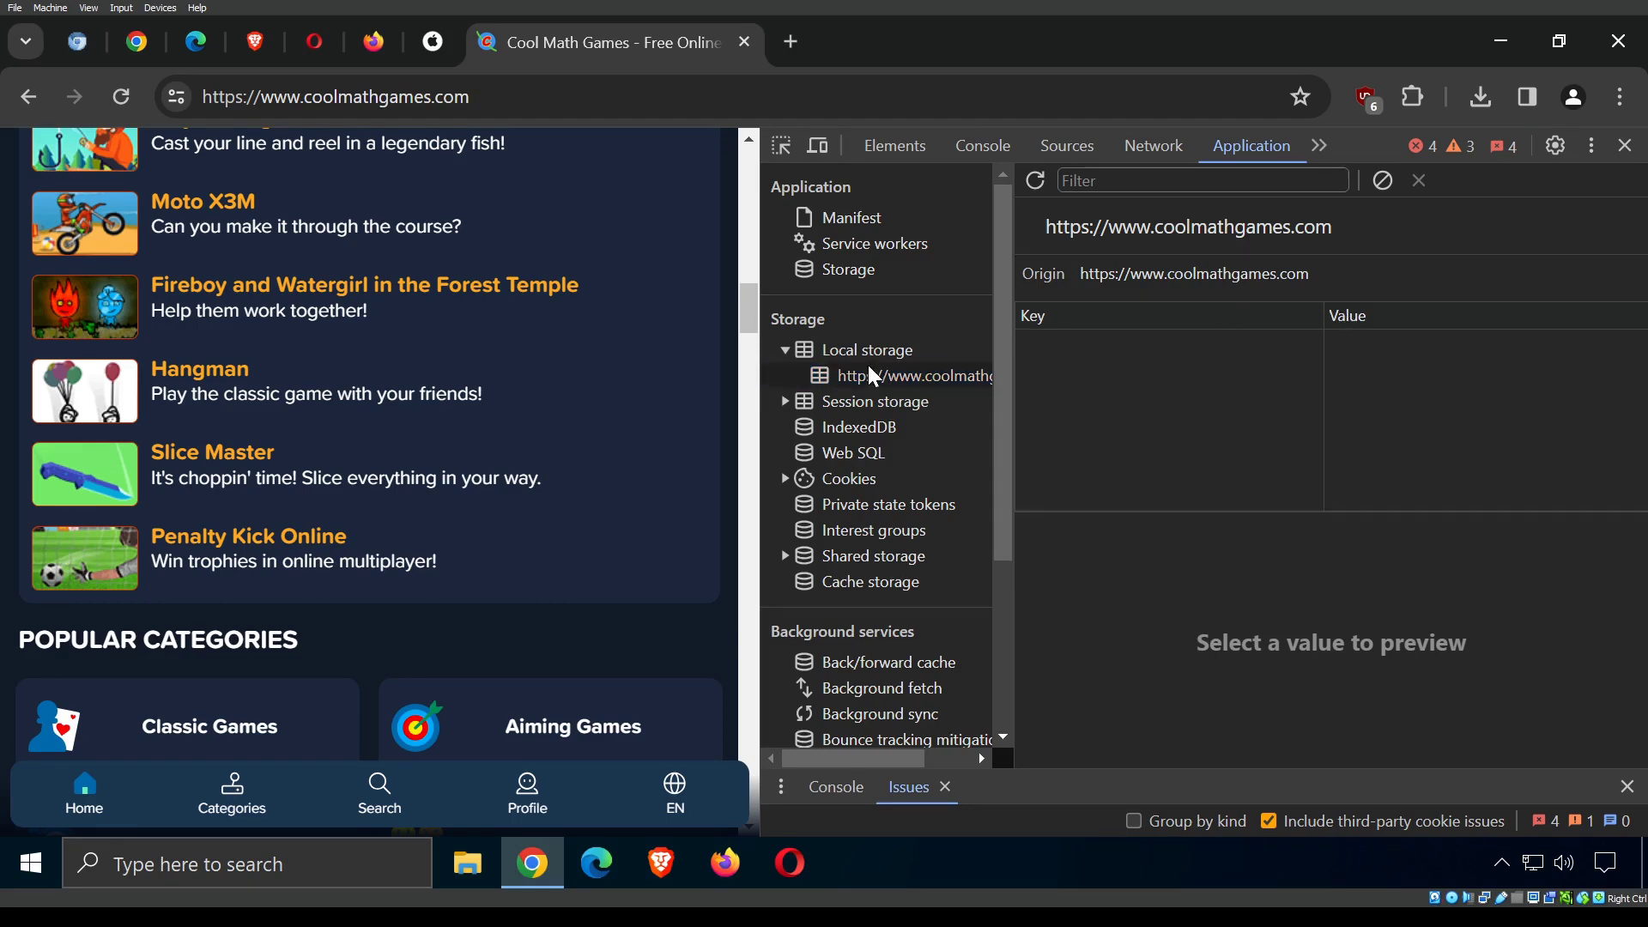
{"action": "left_click", "coordinate": [785, 351]}
{"action": "left_click", "coordinate": [790, 376]}
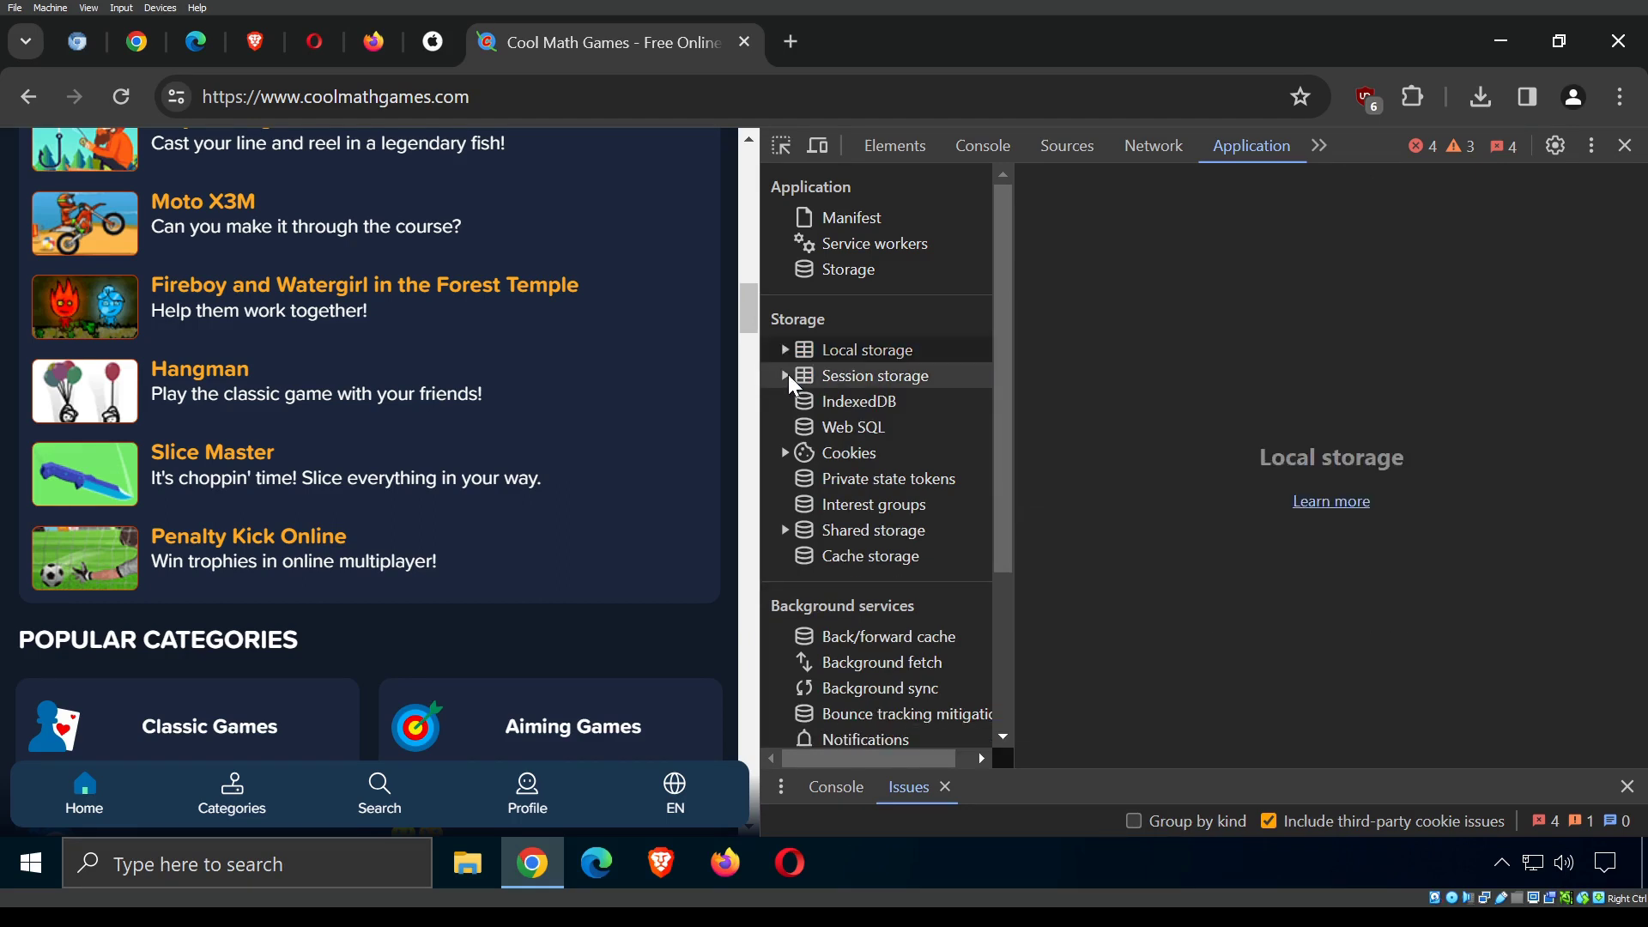
{"action": "left_click", "coordinate": [865, 400]}
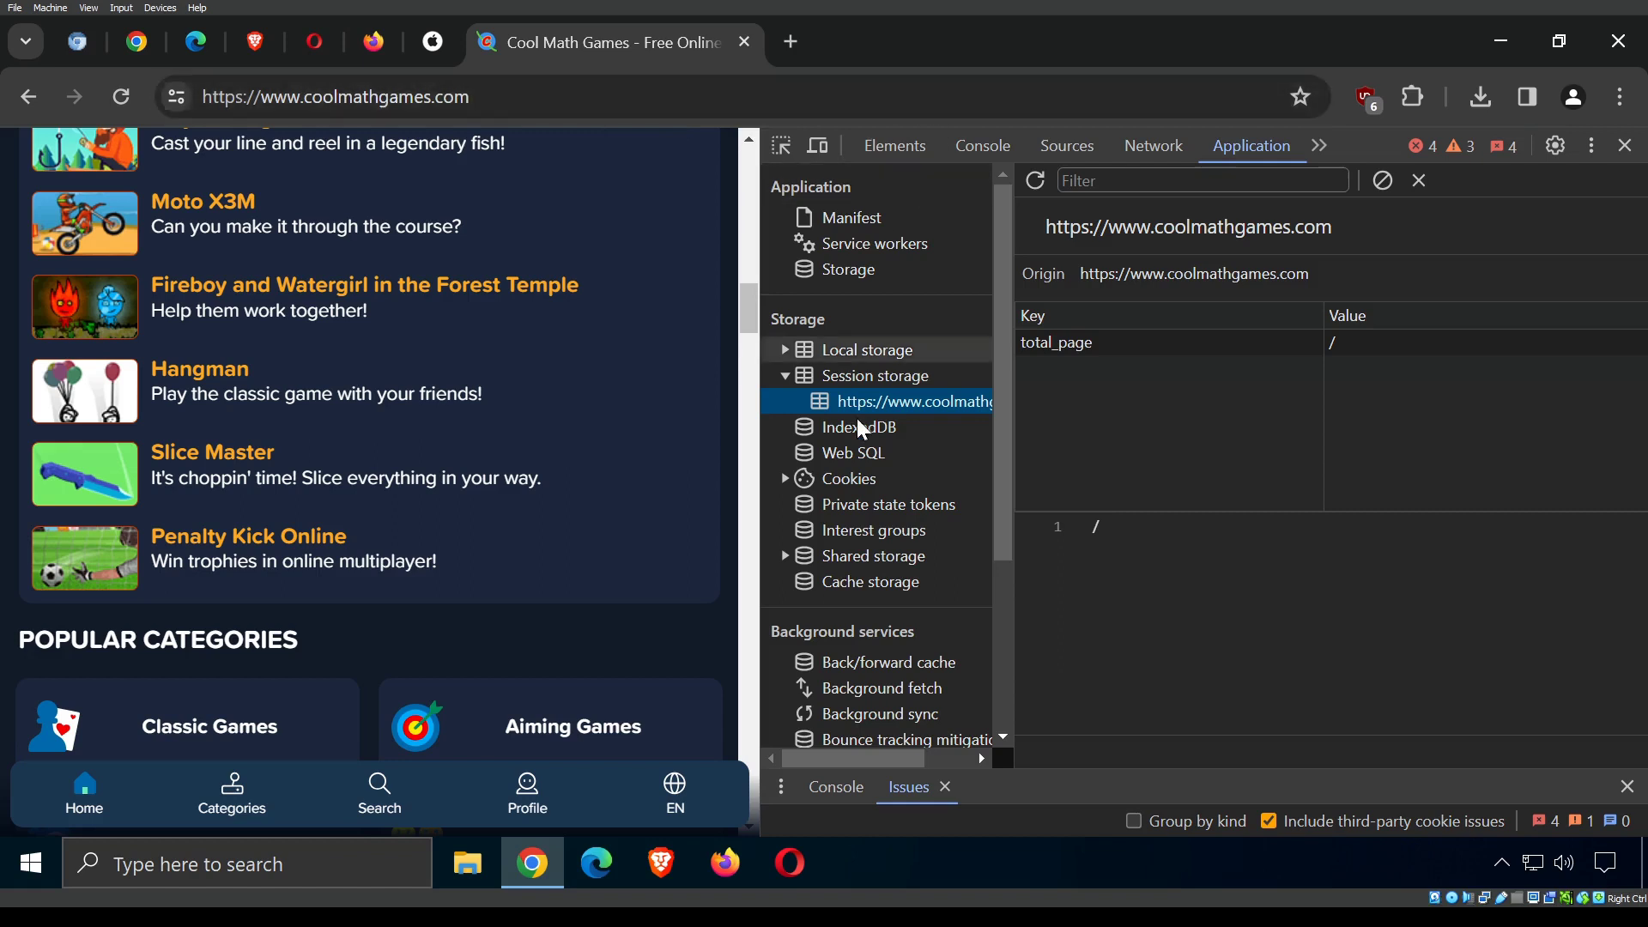
{"action": "left_click", "coordinate": [786, 376]}
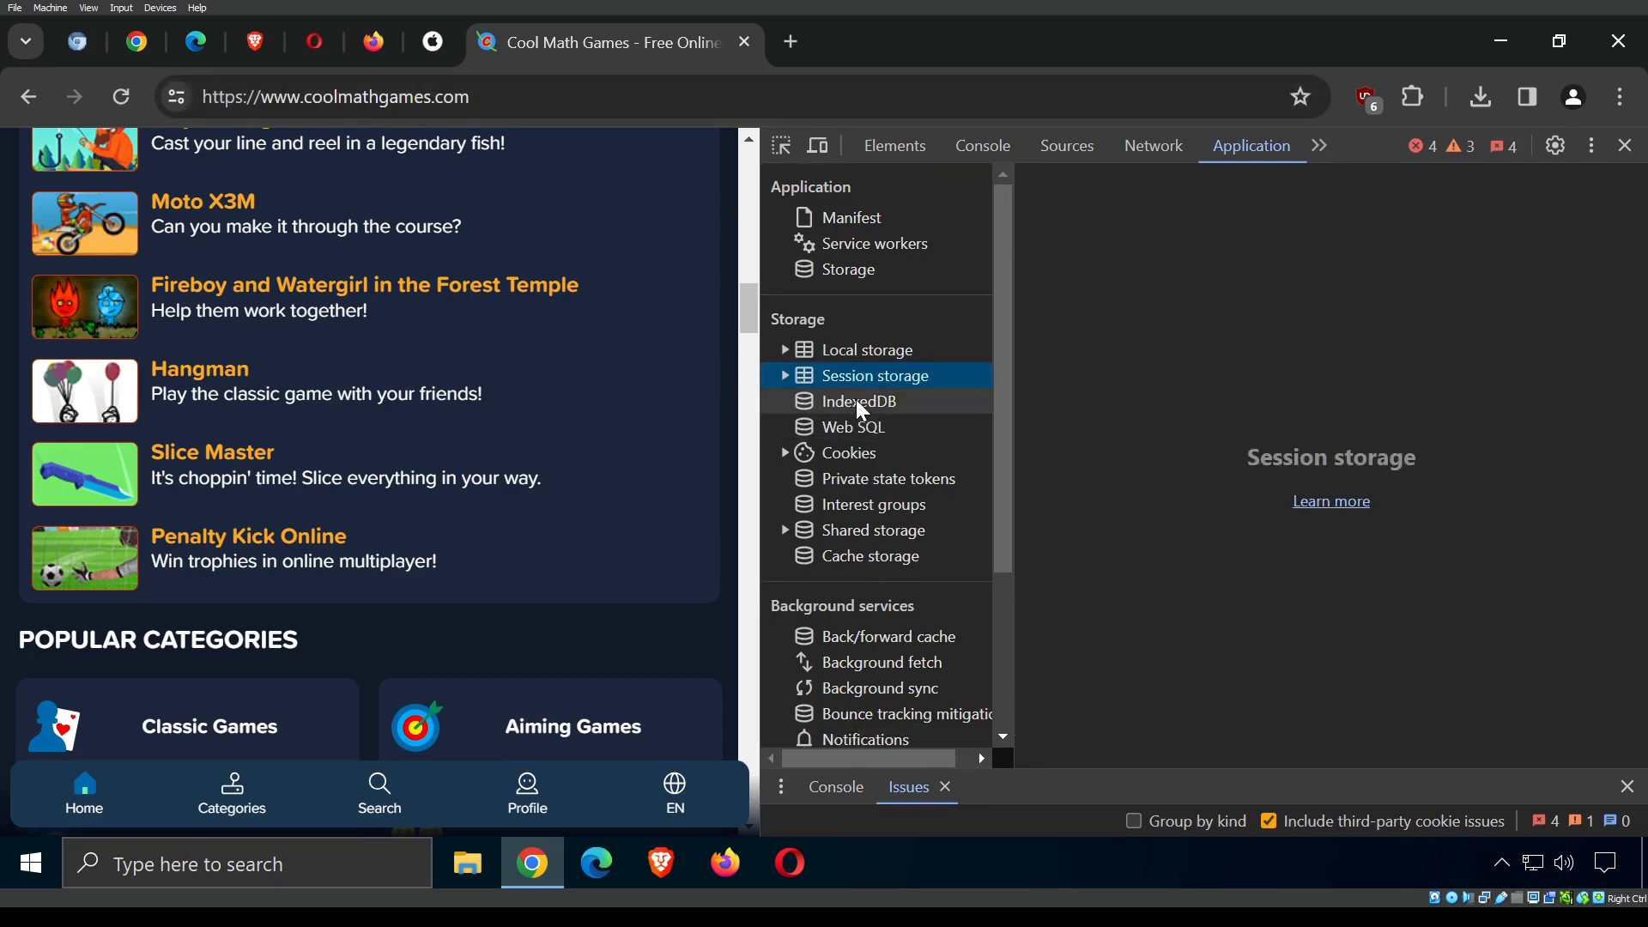
{"action": "left_click", "coordinate": [784, 453]}
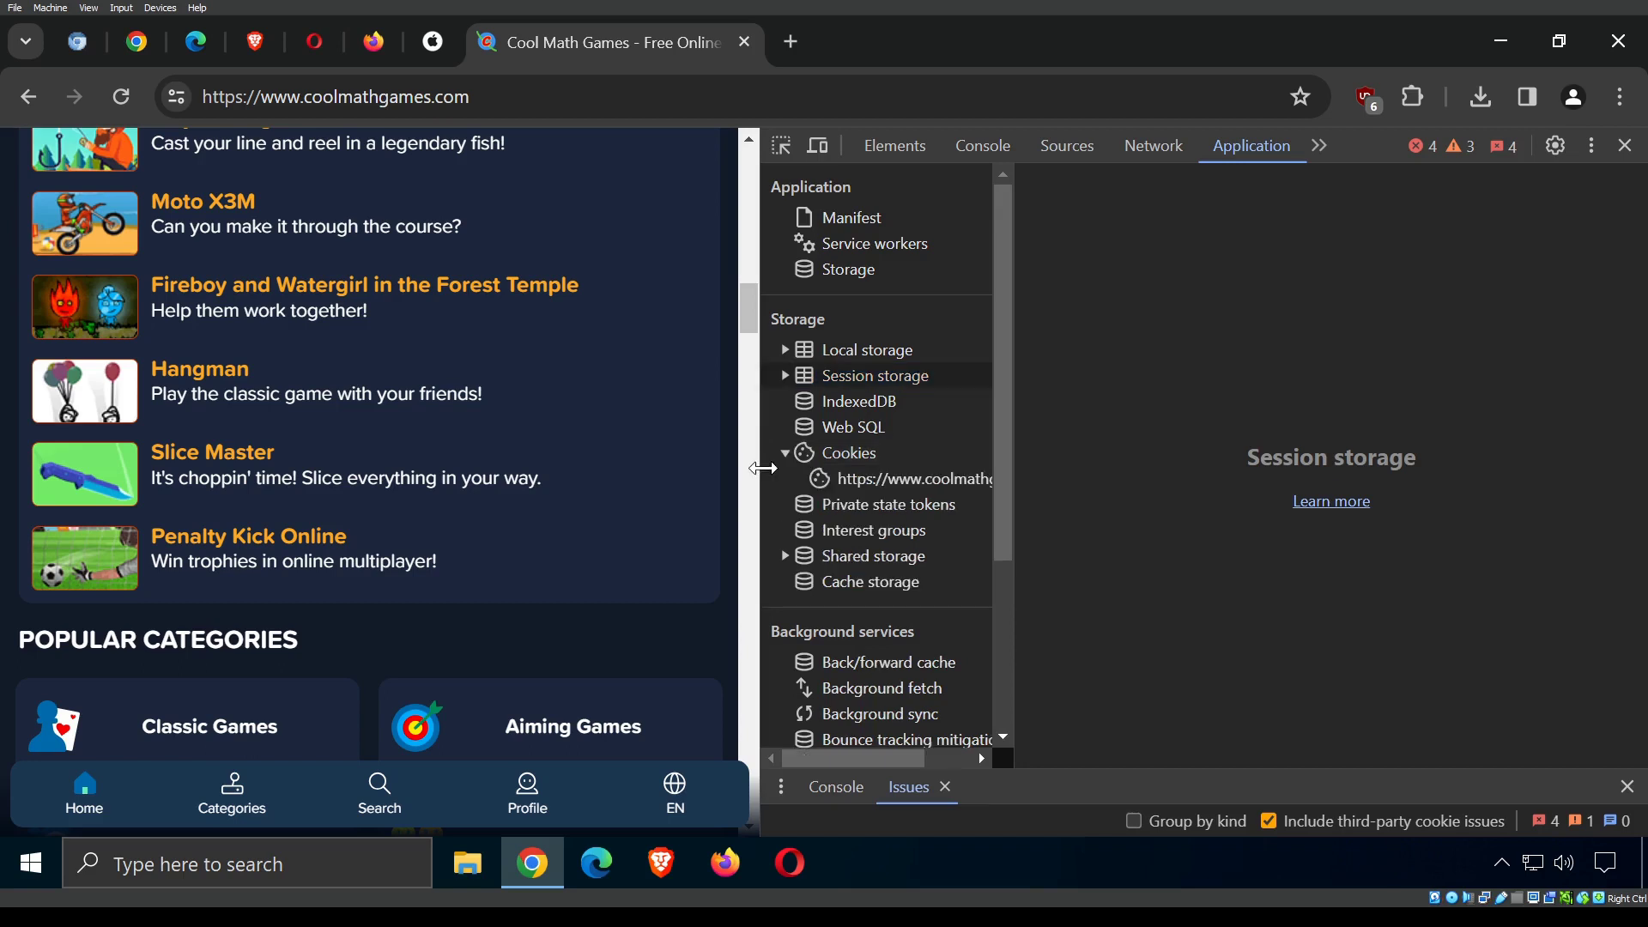
{"action": "left_click", "coordinate": [884, 478]}
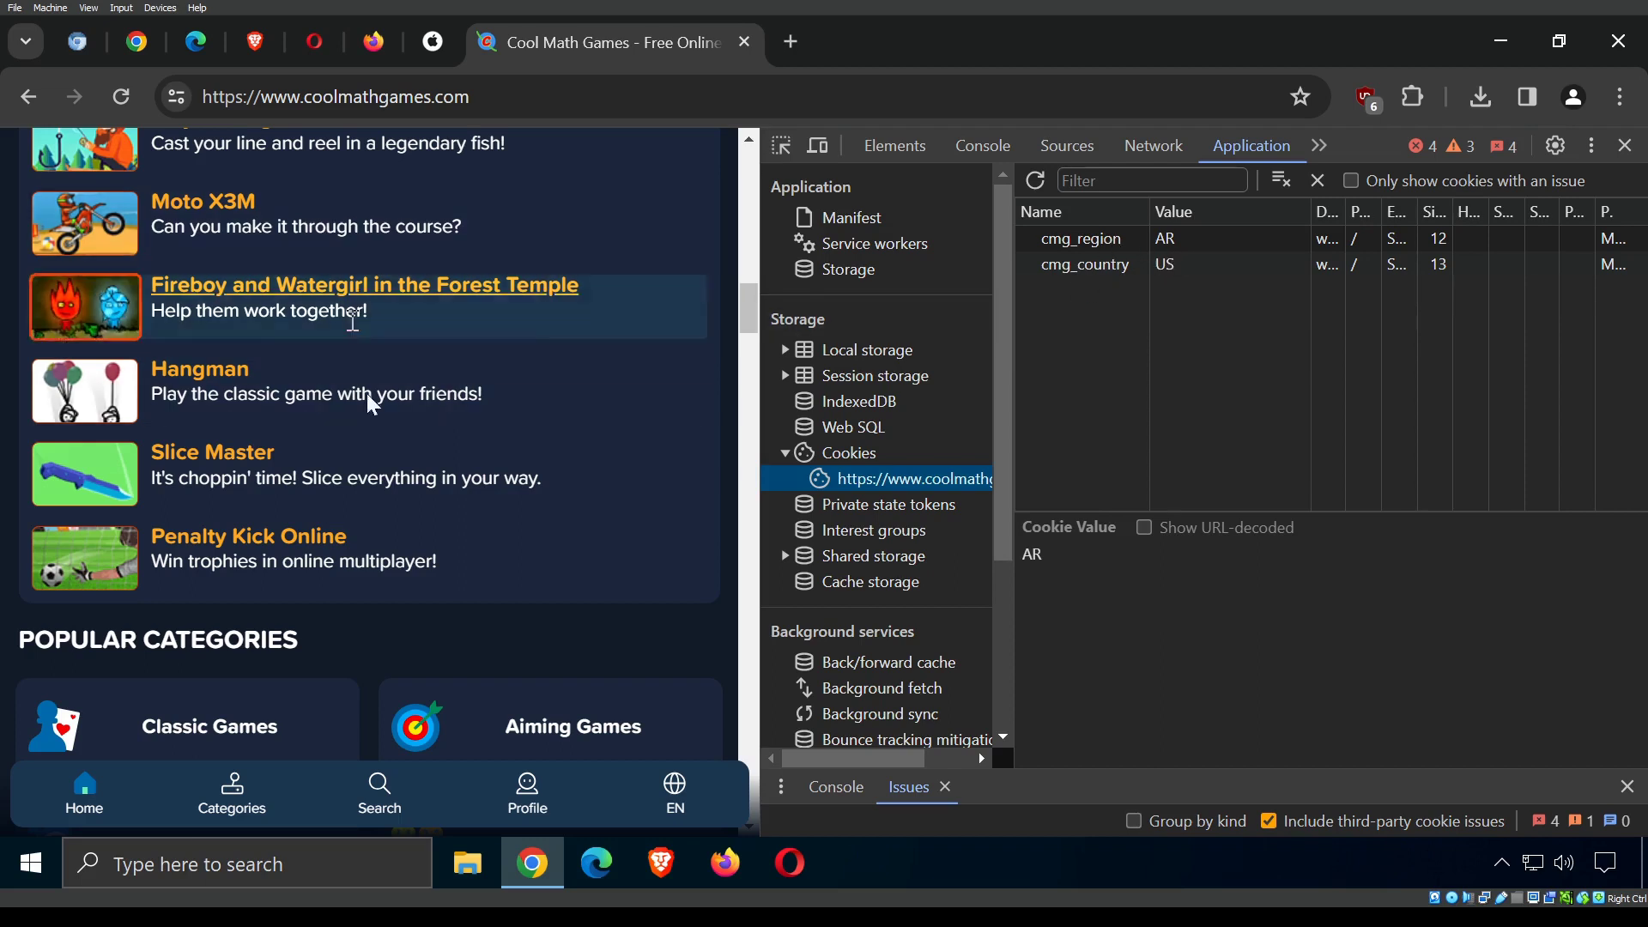
{"action": "double_click", "coordinate": [800, 462]}
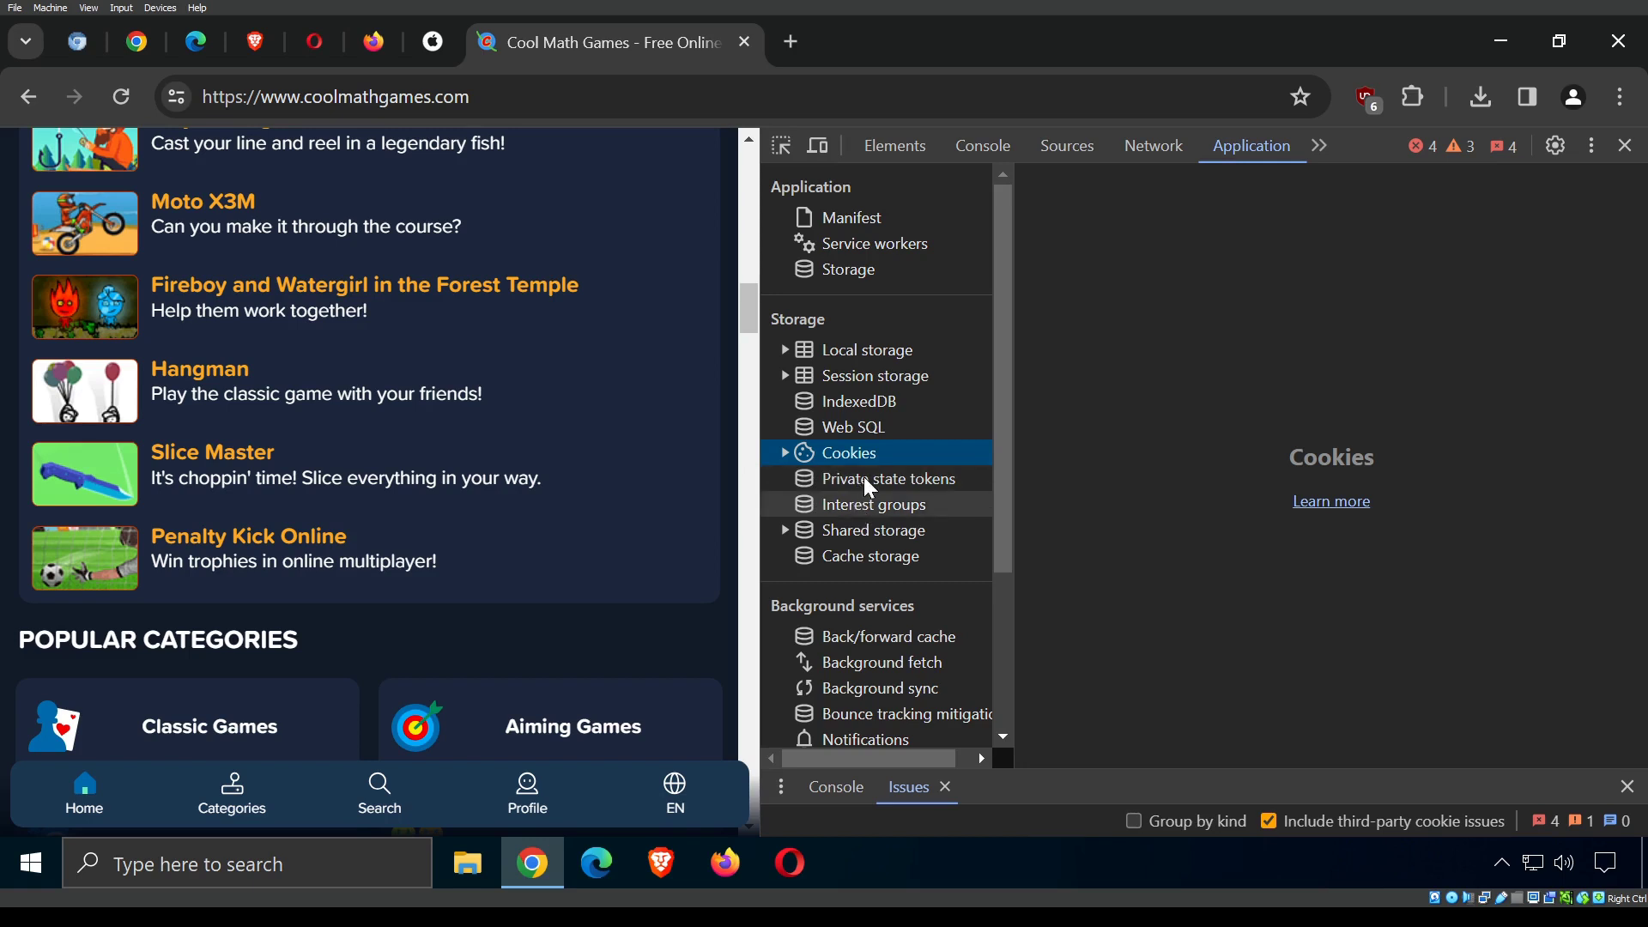
{"action": "left_click", "coordinate": [786, 533]}
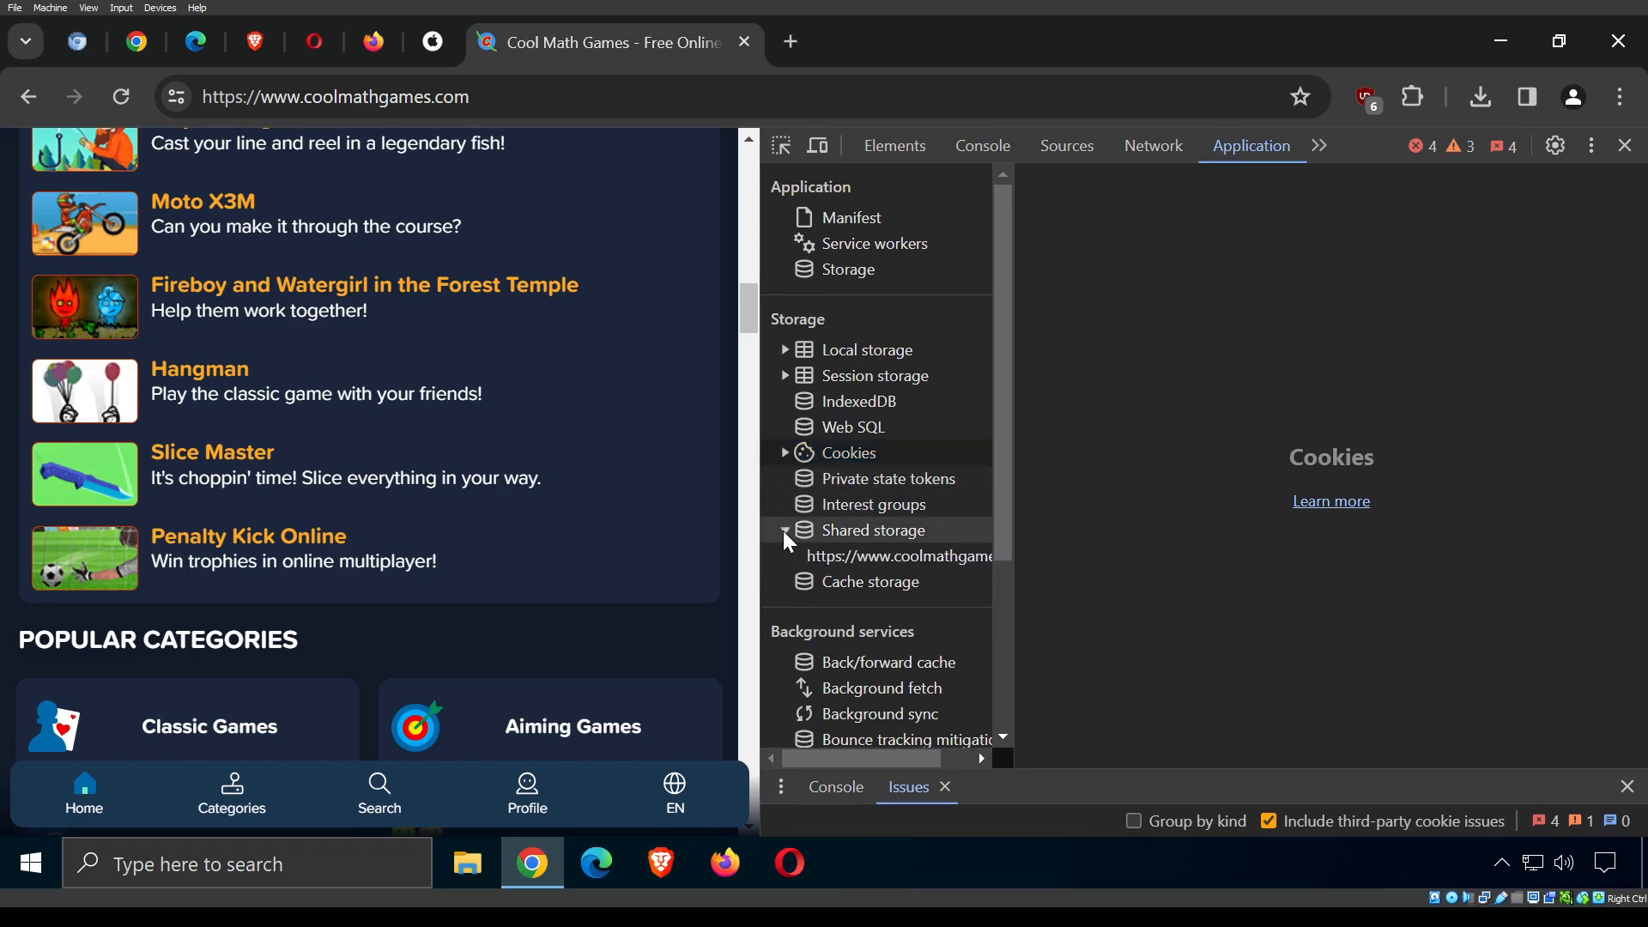
{"action": "left_click", "coordinate": [837, 558]}
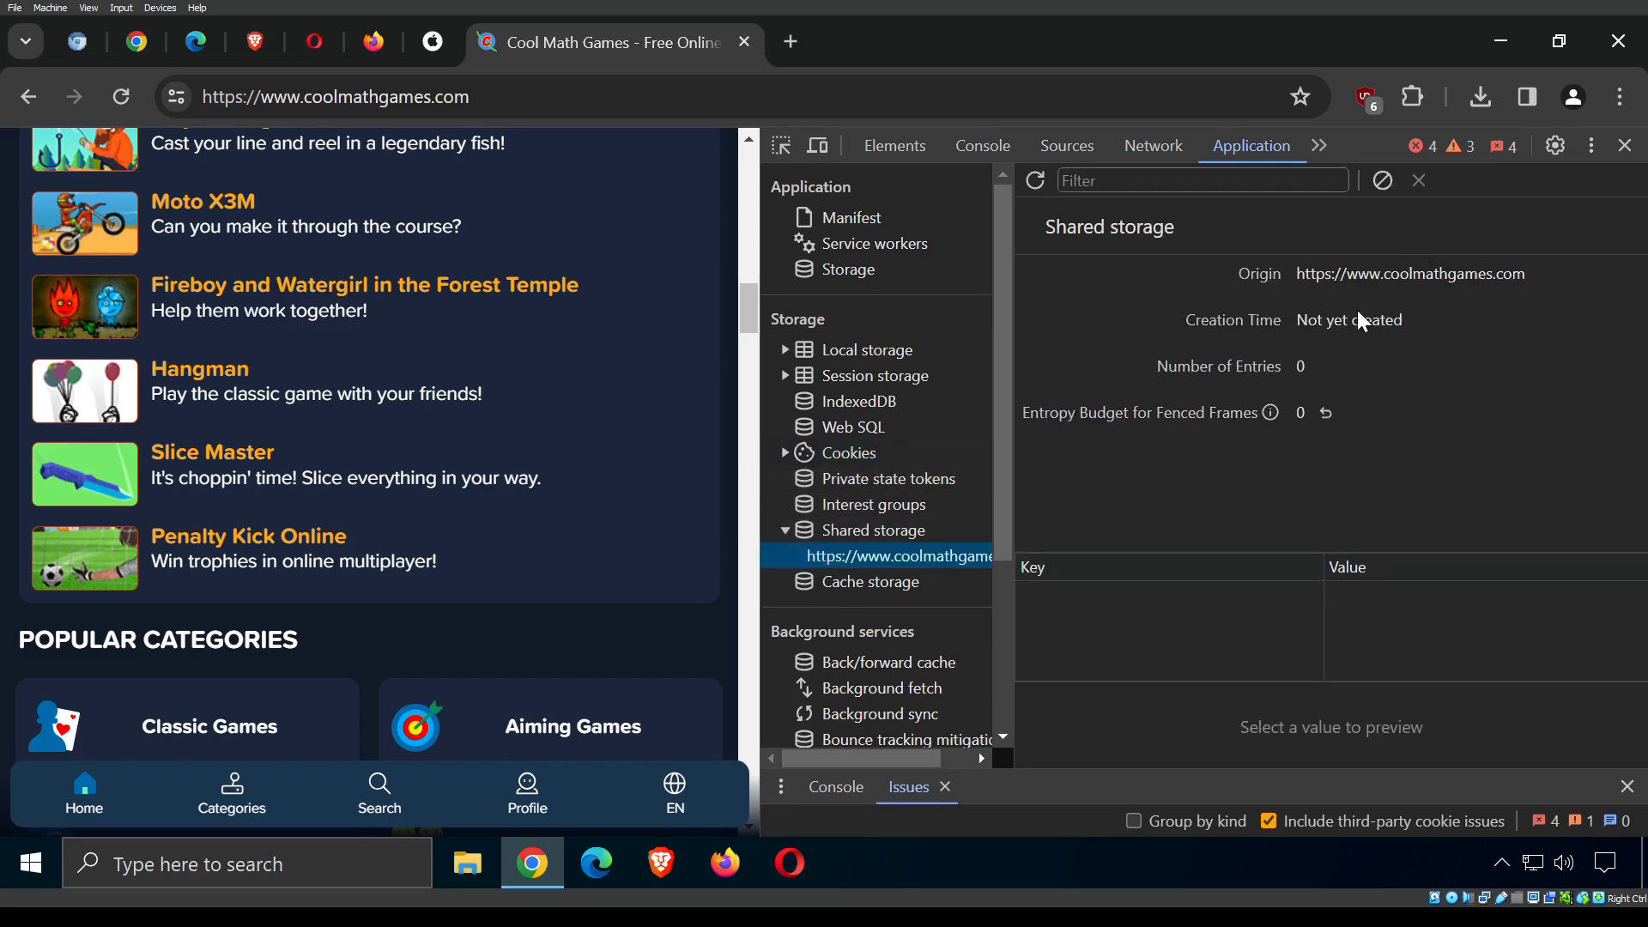
Collapse the shared storage group and view the cache storage section.
{"action": "double_click", "coordinate": [791, 535]}
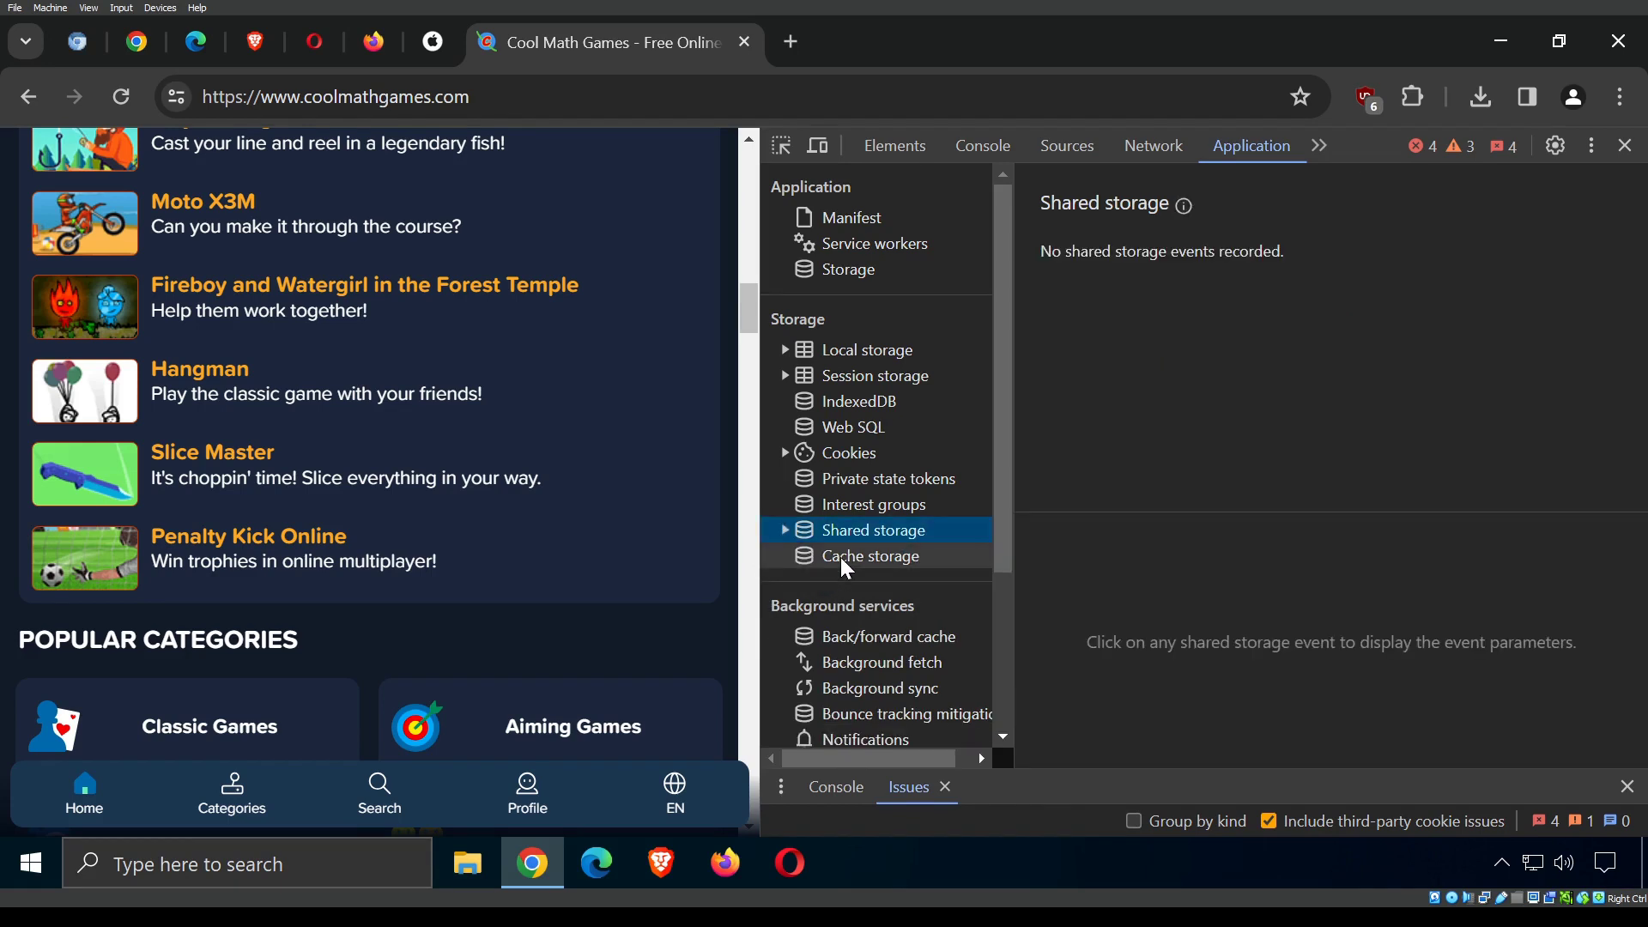
{"action": "left_click", "coordinate": [845, 565]}
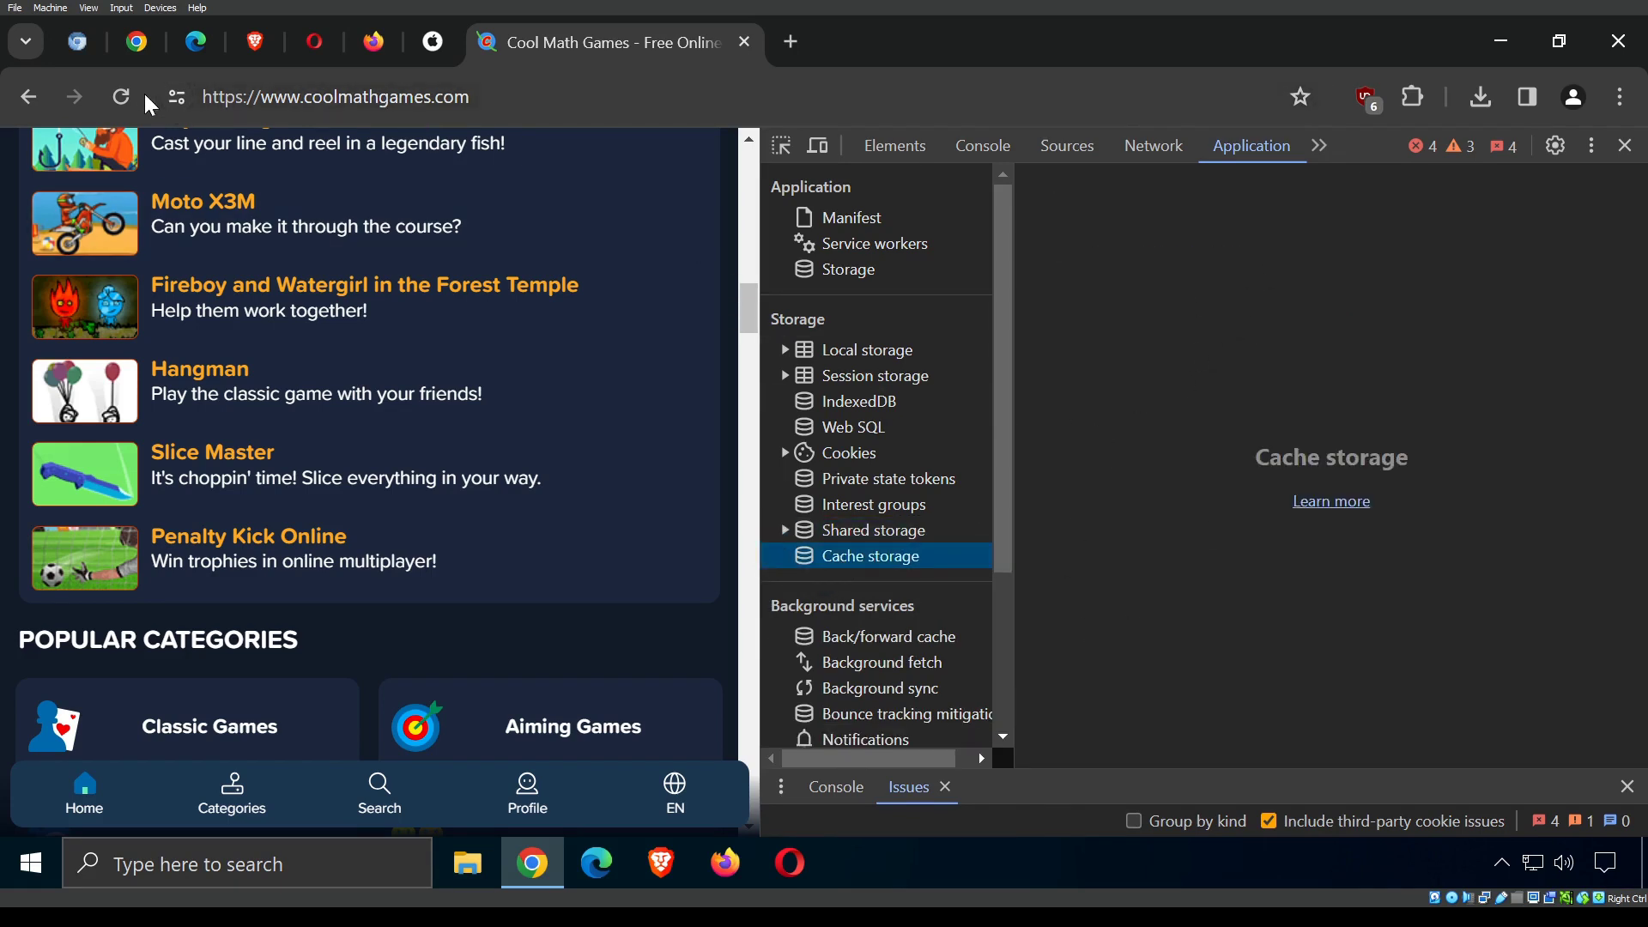
{"action": "left_click", "coordinate": [175, 99]}
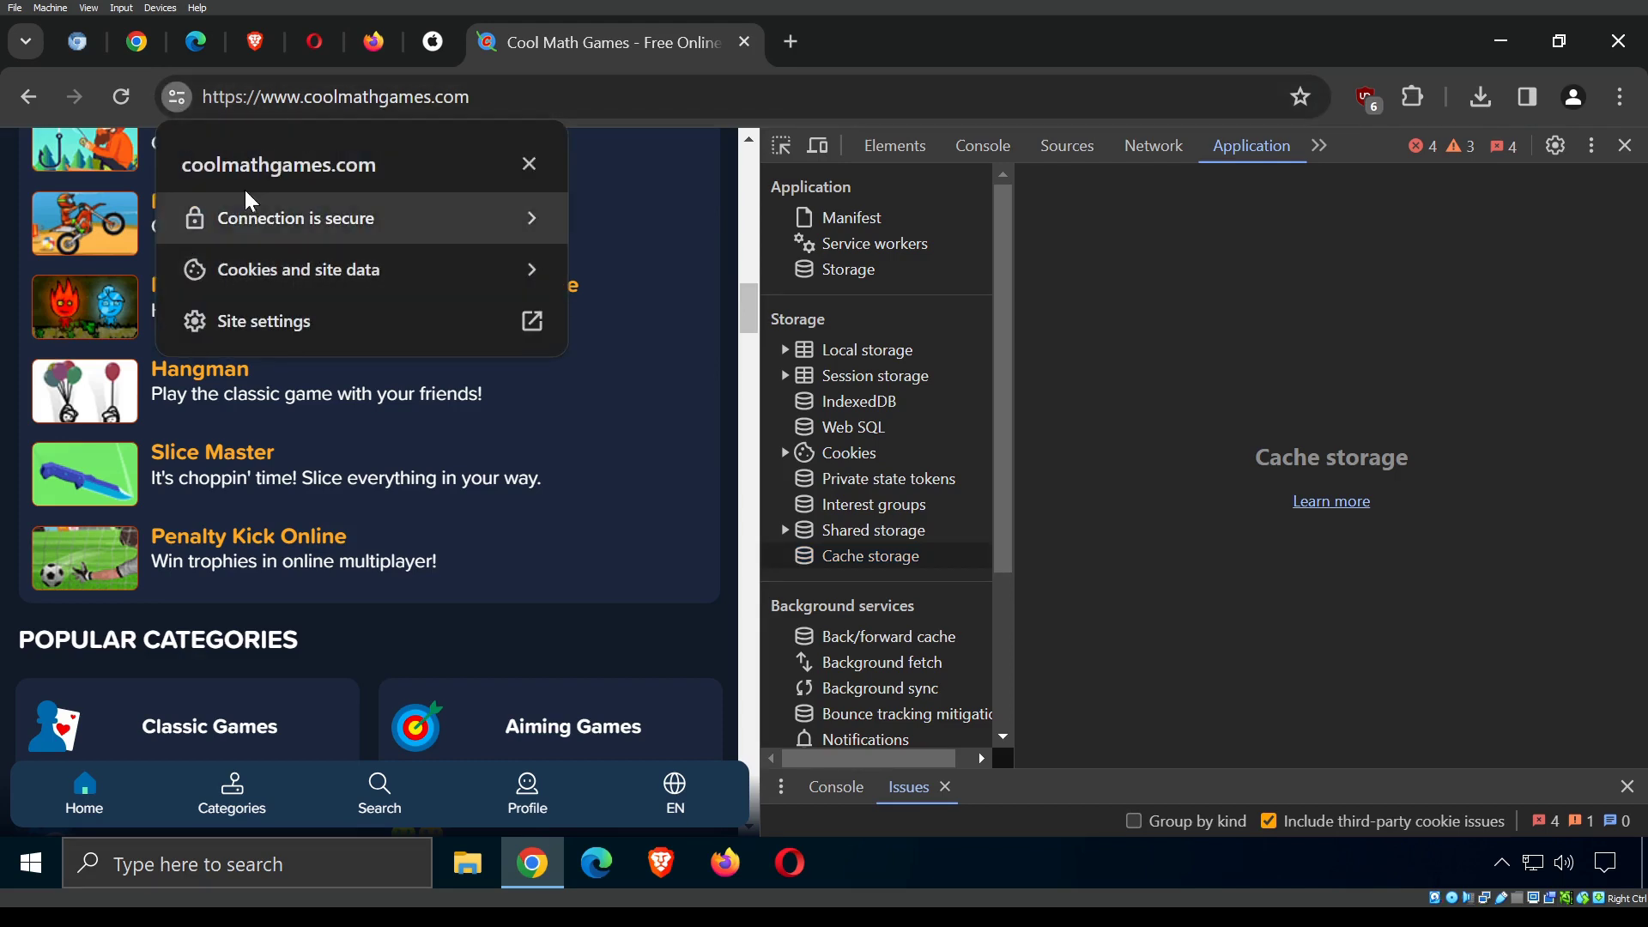
{"action": "left_click", "coordinate": [390, 286]}
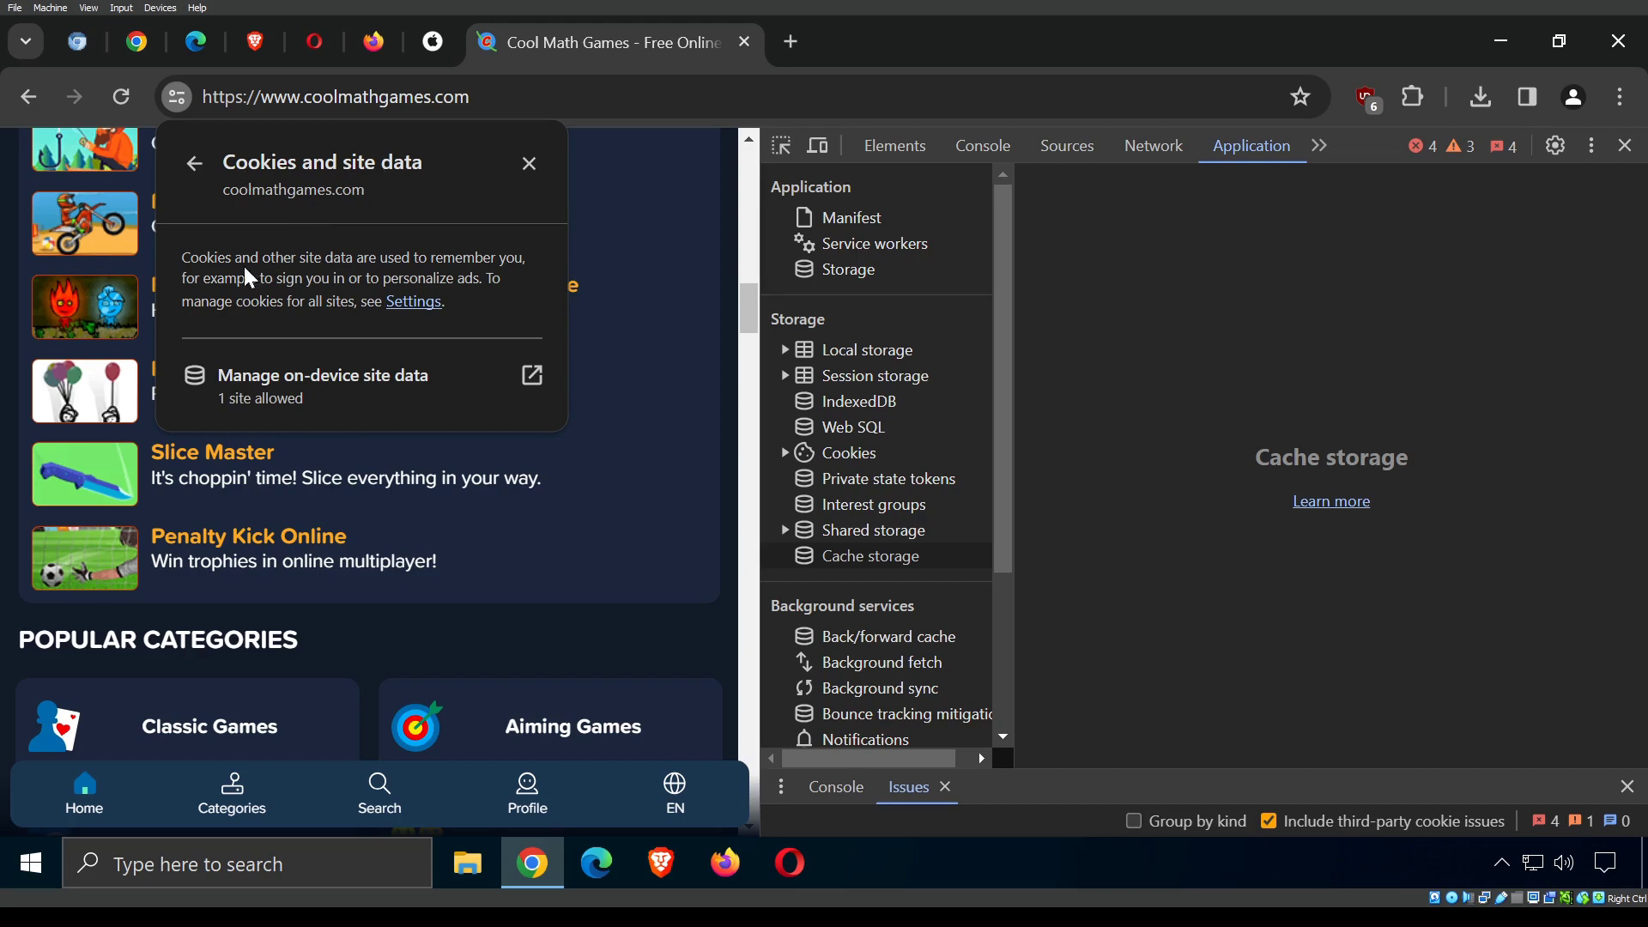
{"action": "left_click", "coordinate": [373, 388]}
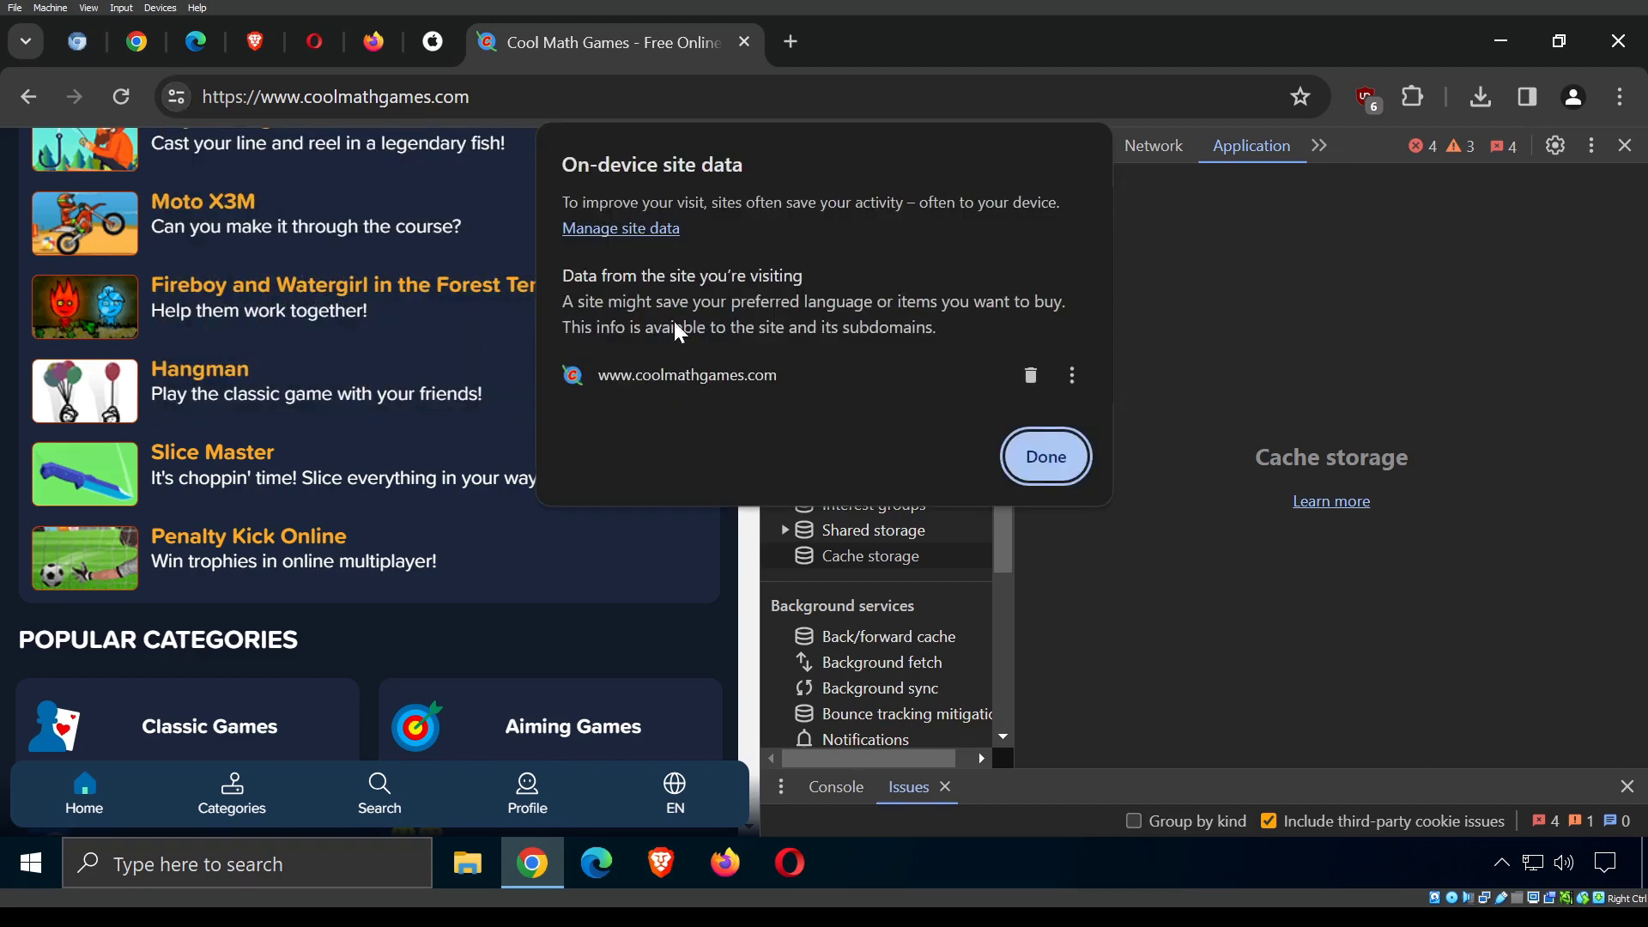
{"action": "left_click", "coordinate": [1030, 376]}
{"action": "left_click", "coordinate": [1062, 456]}
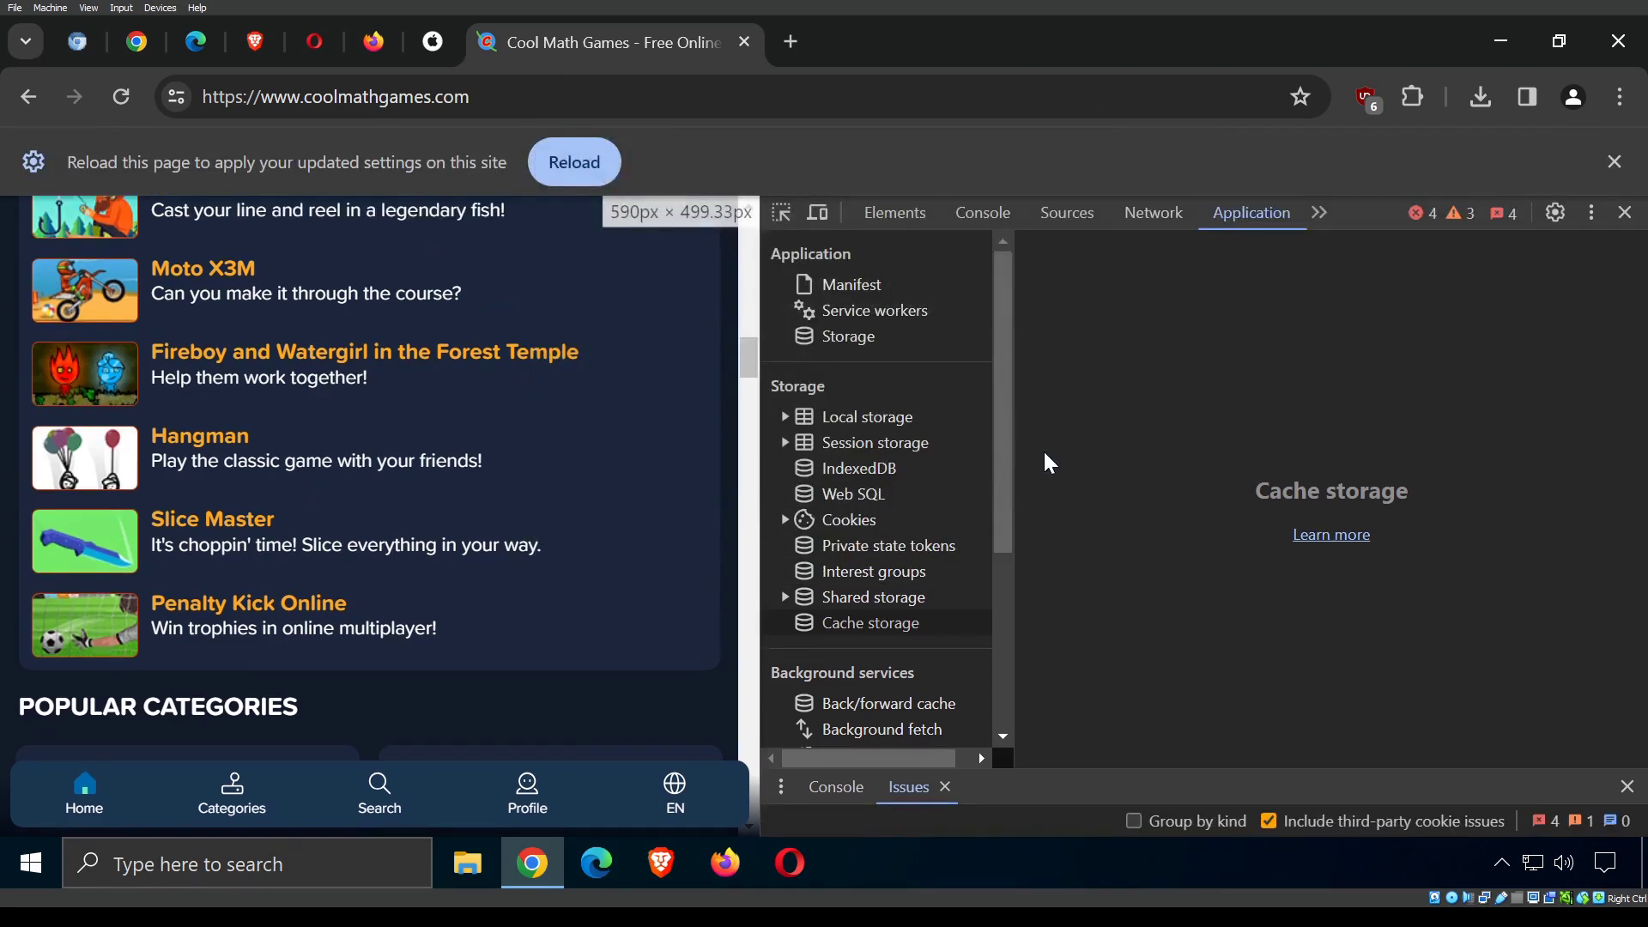
{"action": "left_click", "coordinate": [786, 519]}
{"action": "left_click", "coordinate": [854, 545]}
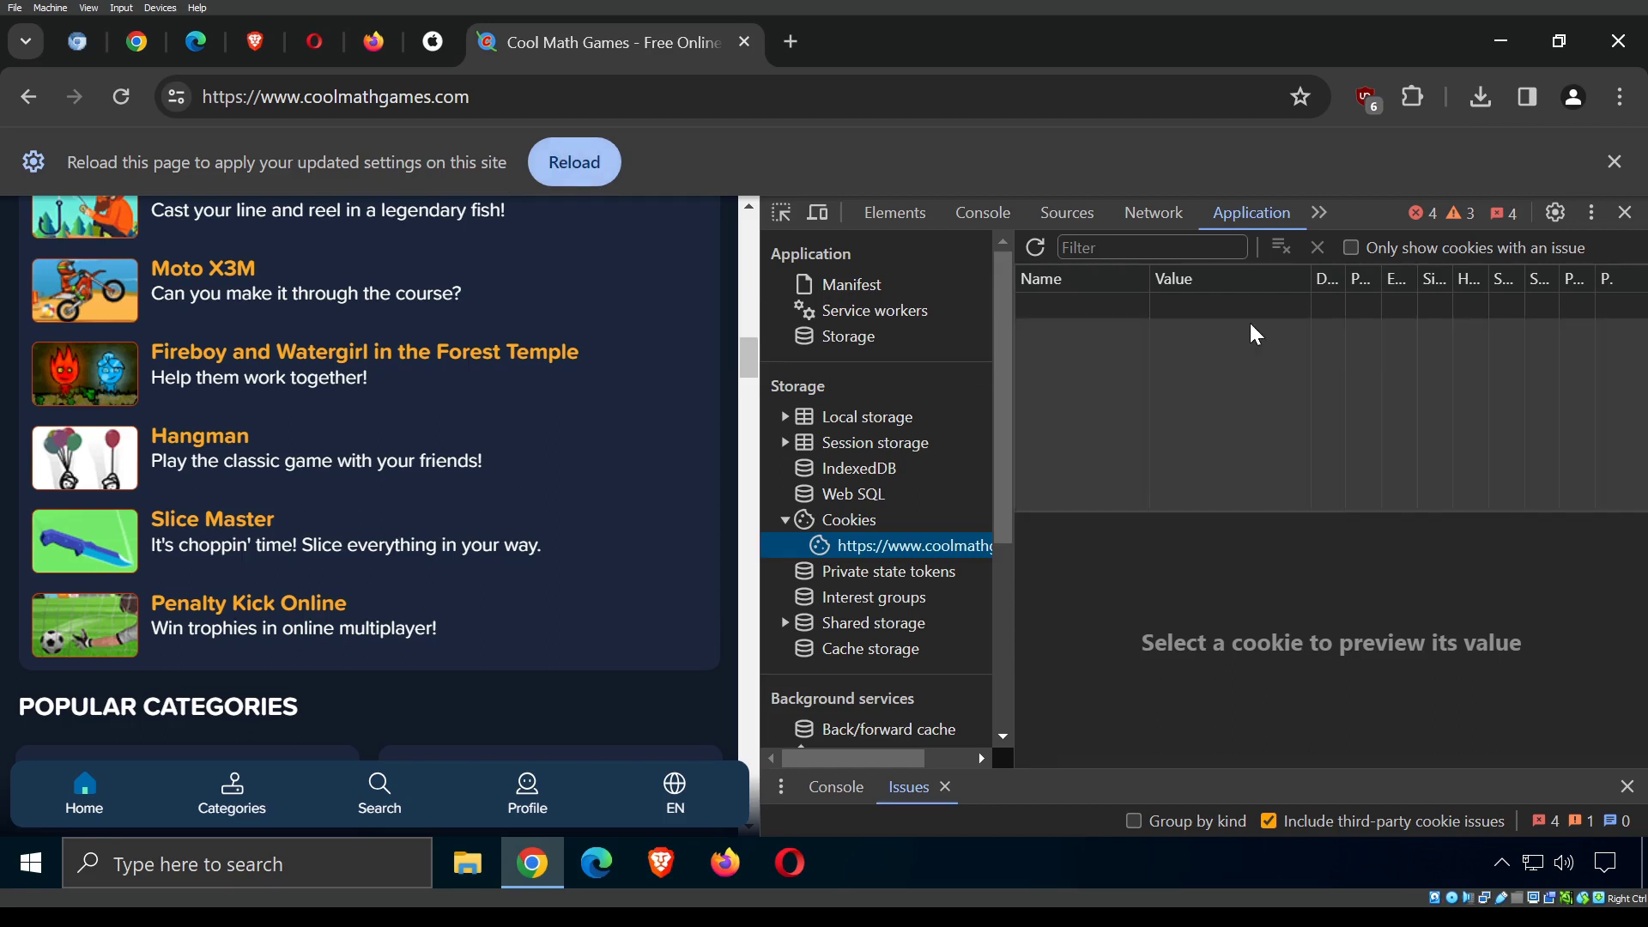
{"action": "left_click", "coordinate": [785, 520]}
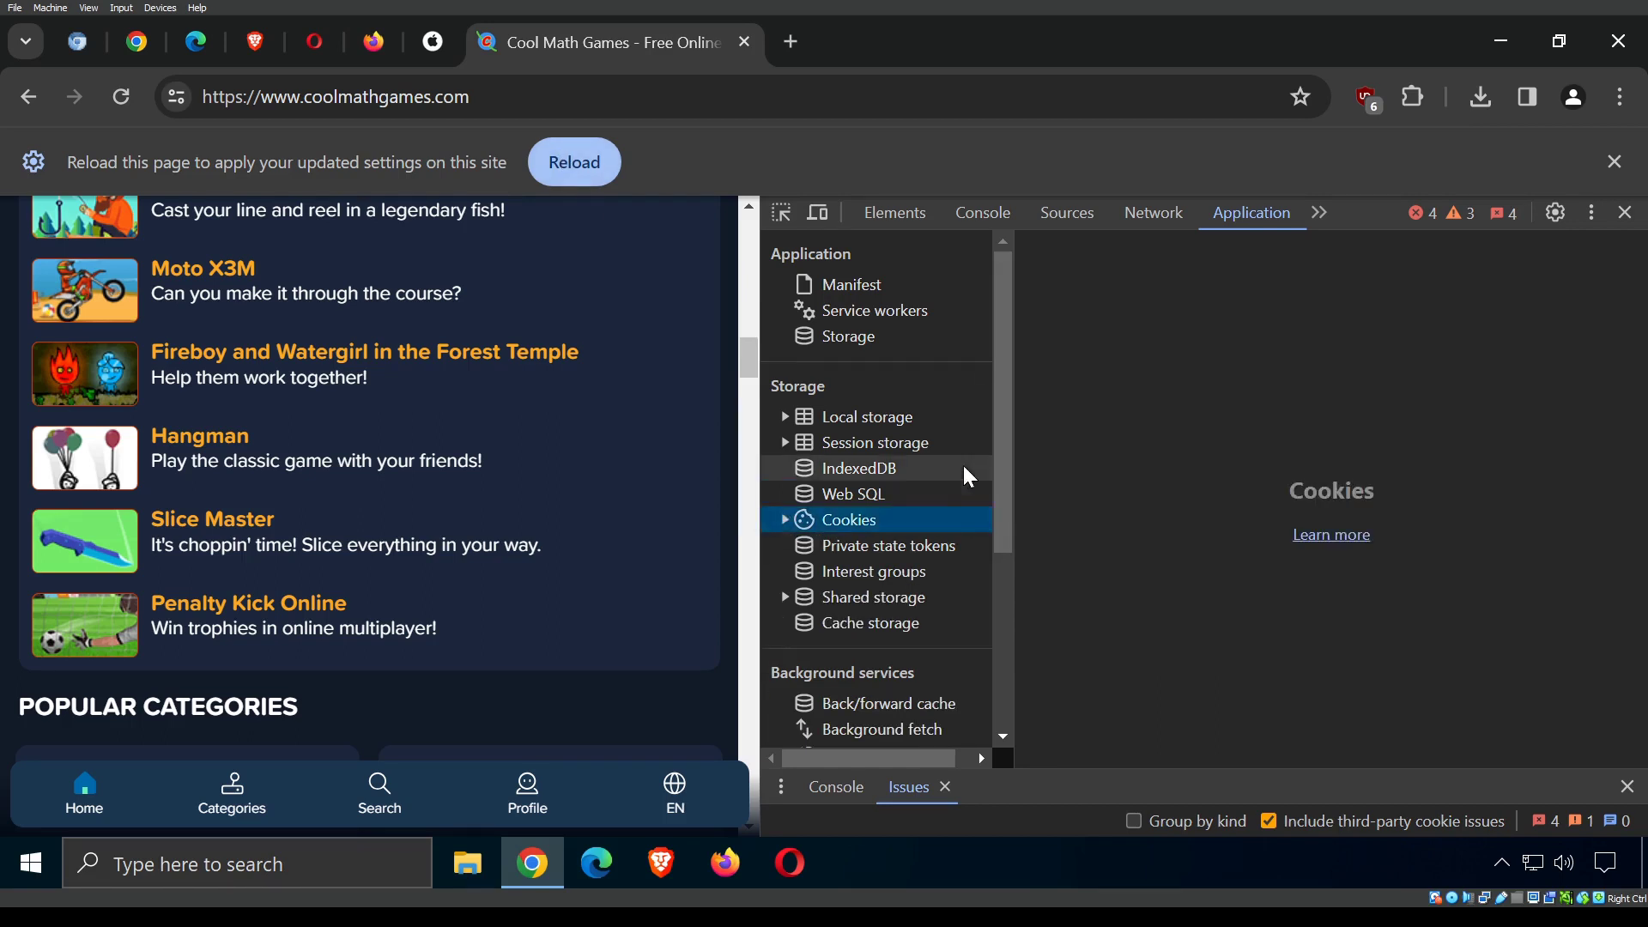
Widen the list of application data categories and look through its application, storage and background services sections.
{"action": "left_click_drag", "start_coordinate": [1011, 446], "coordinate": [1201, 449]}
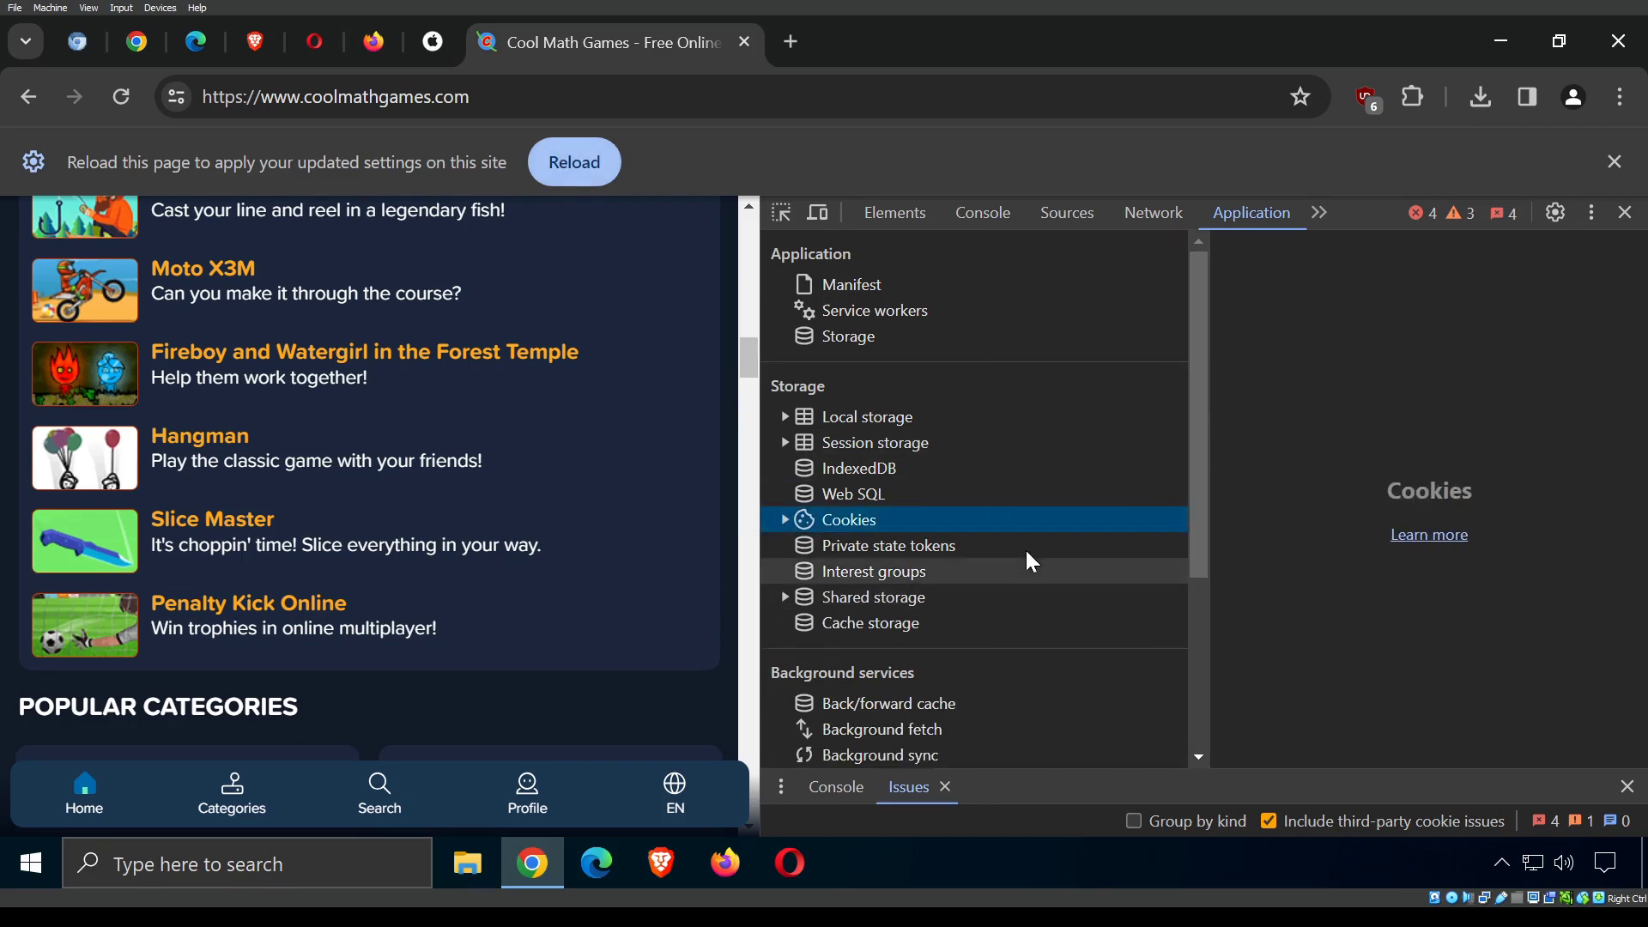
{"action": "scroll", "coordinate": [1030, 562], "scroll_direction": "down", "scroll_amount": 2}
{"action": "scroll", "coordinate": [1015, 547], "scroll_direction": "up", "scroll_amount": 1}
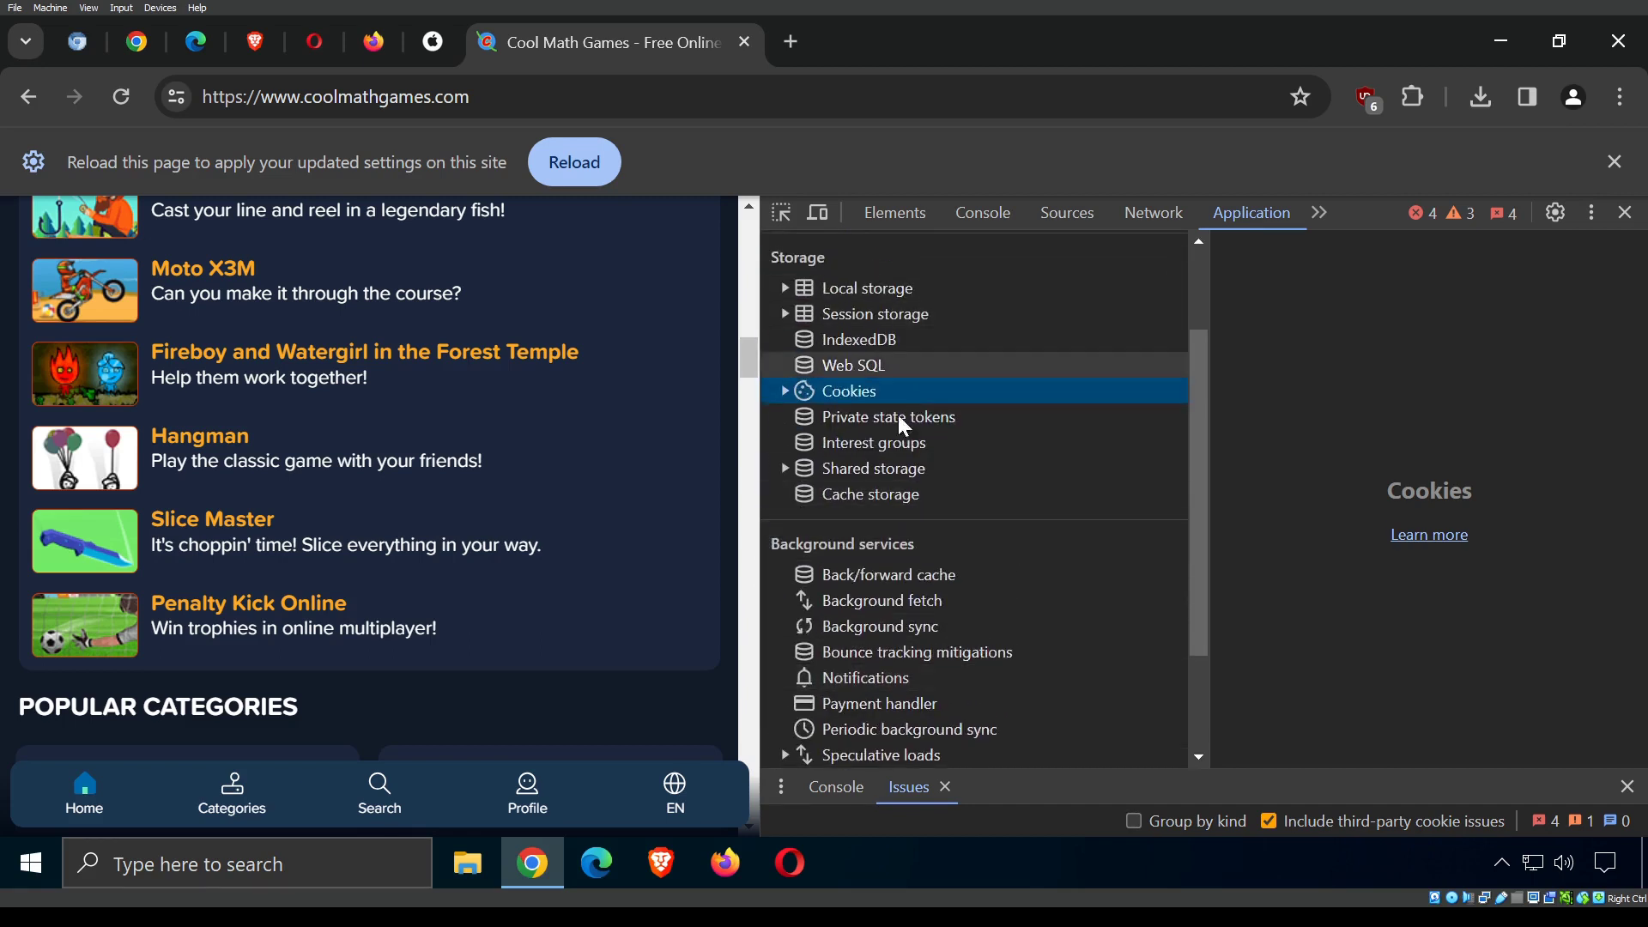
{"action": "scroll", "coordinate": [903, 422], "scroll_direction": "up", "scroll_amount": 1}
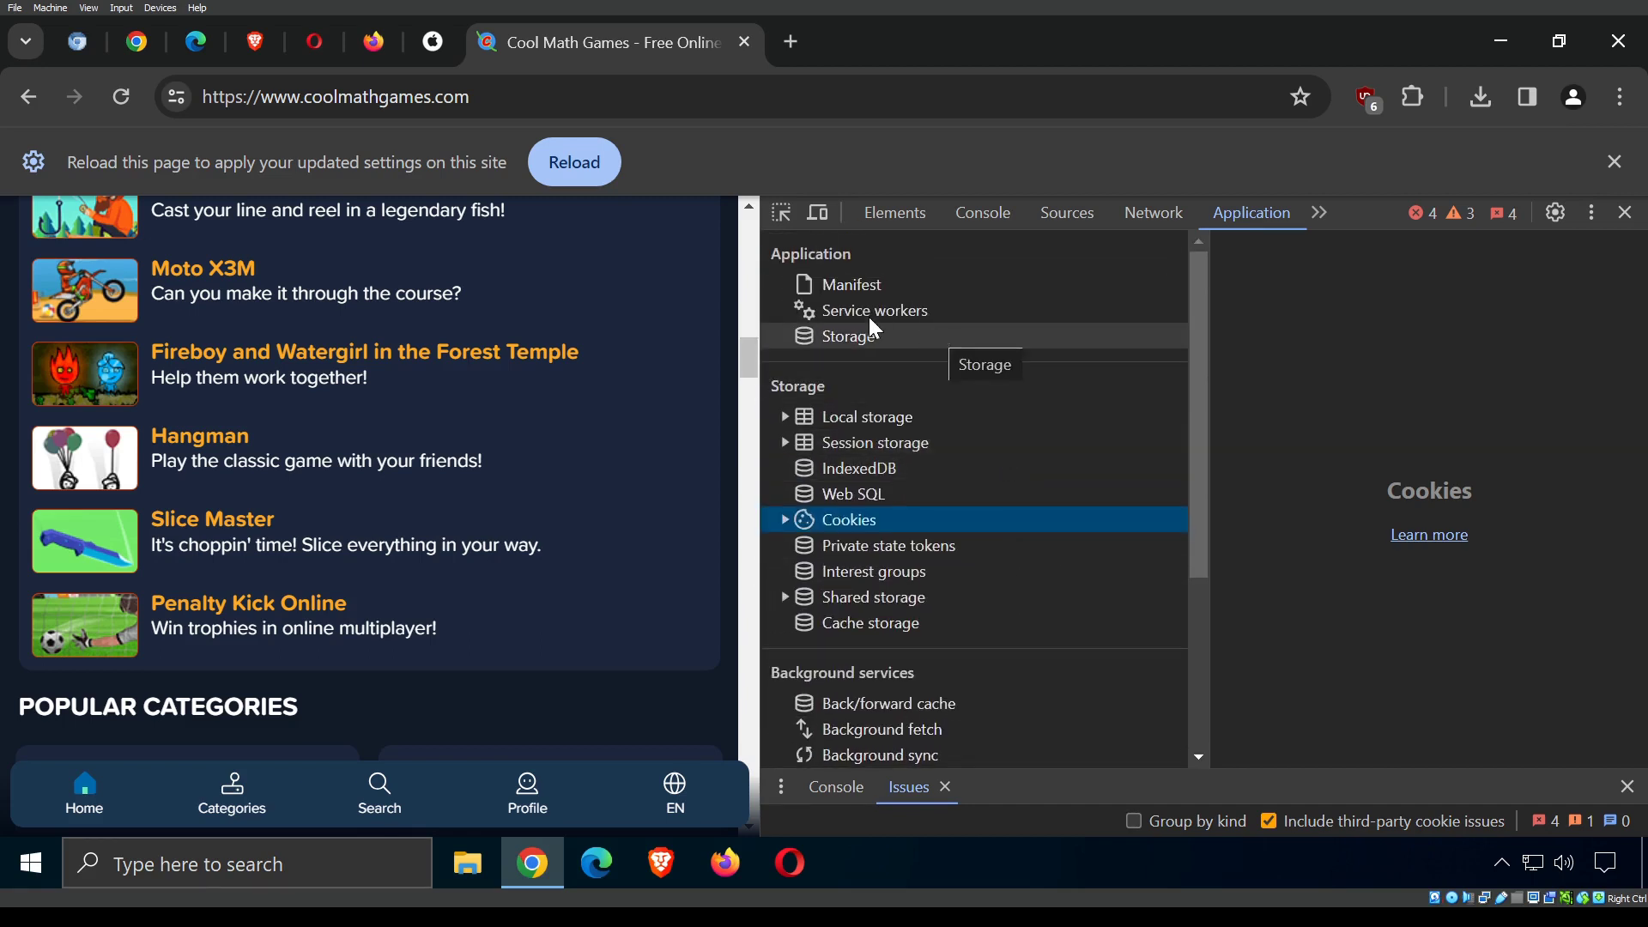
View the page's HTML elements and its console messages, enlarging the lower drawer and switching it from issues to the console.
{"action": "left_click", "coordinate": [894, 214]}
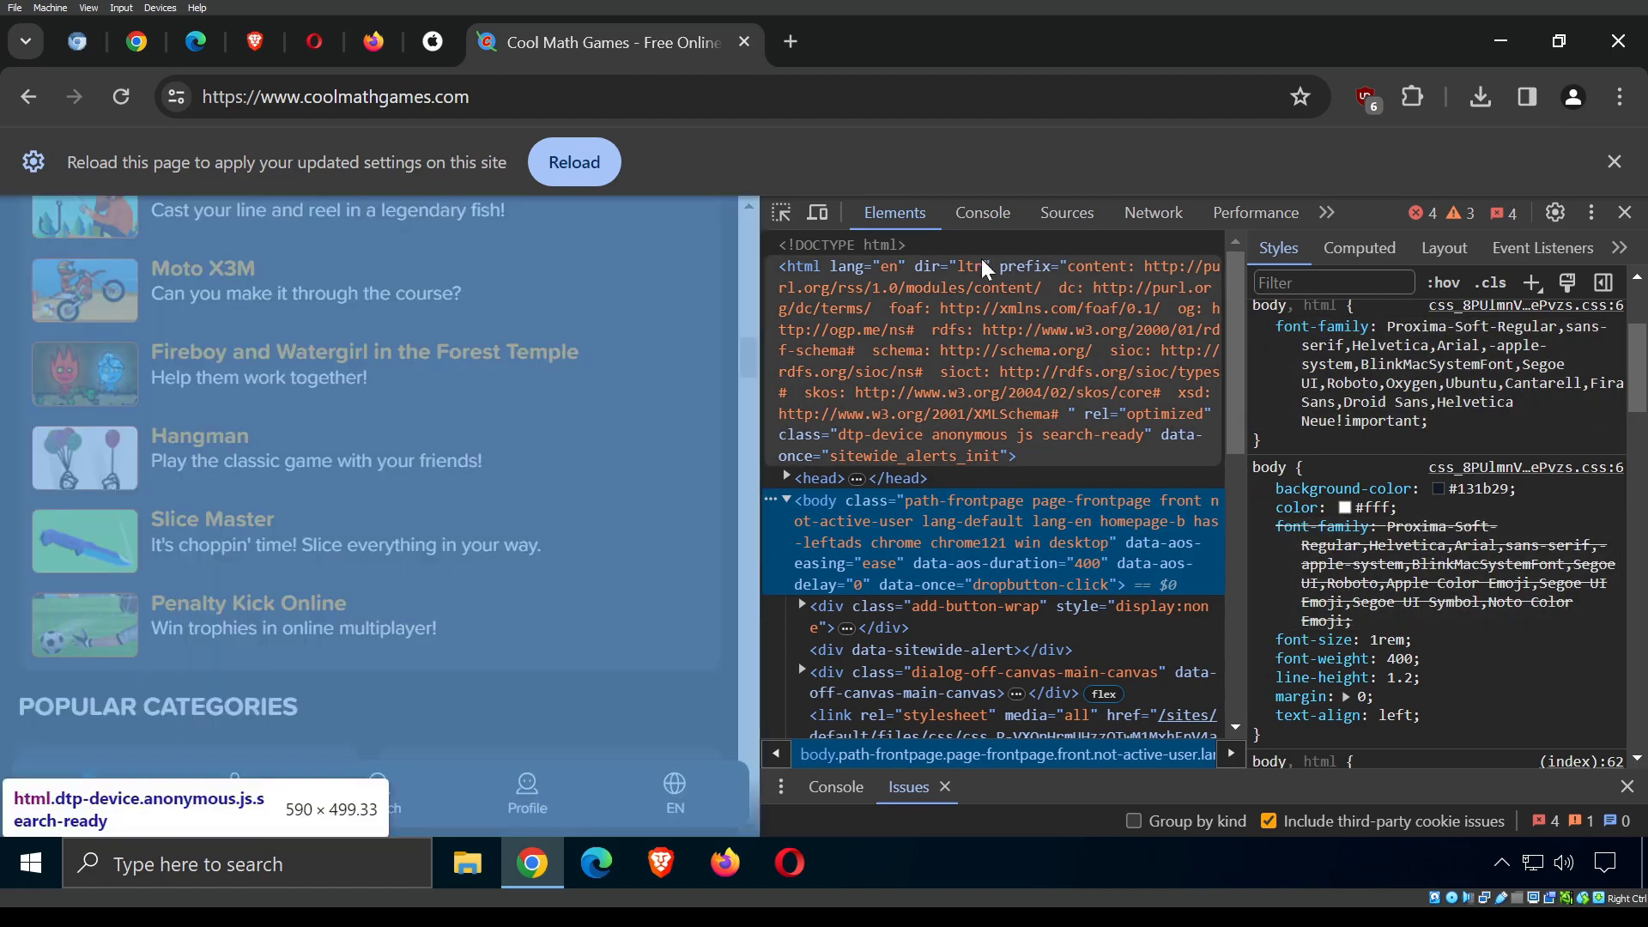
{"action": "left_click", "coordinate": [983, 212]}
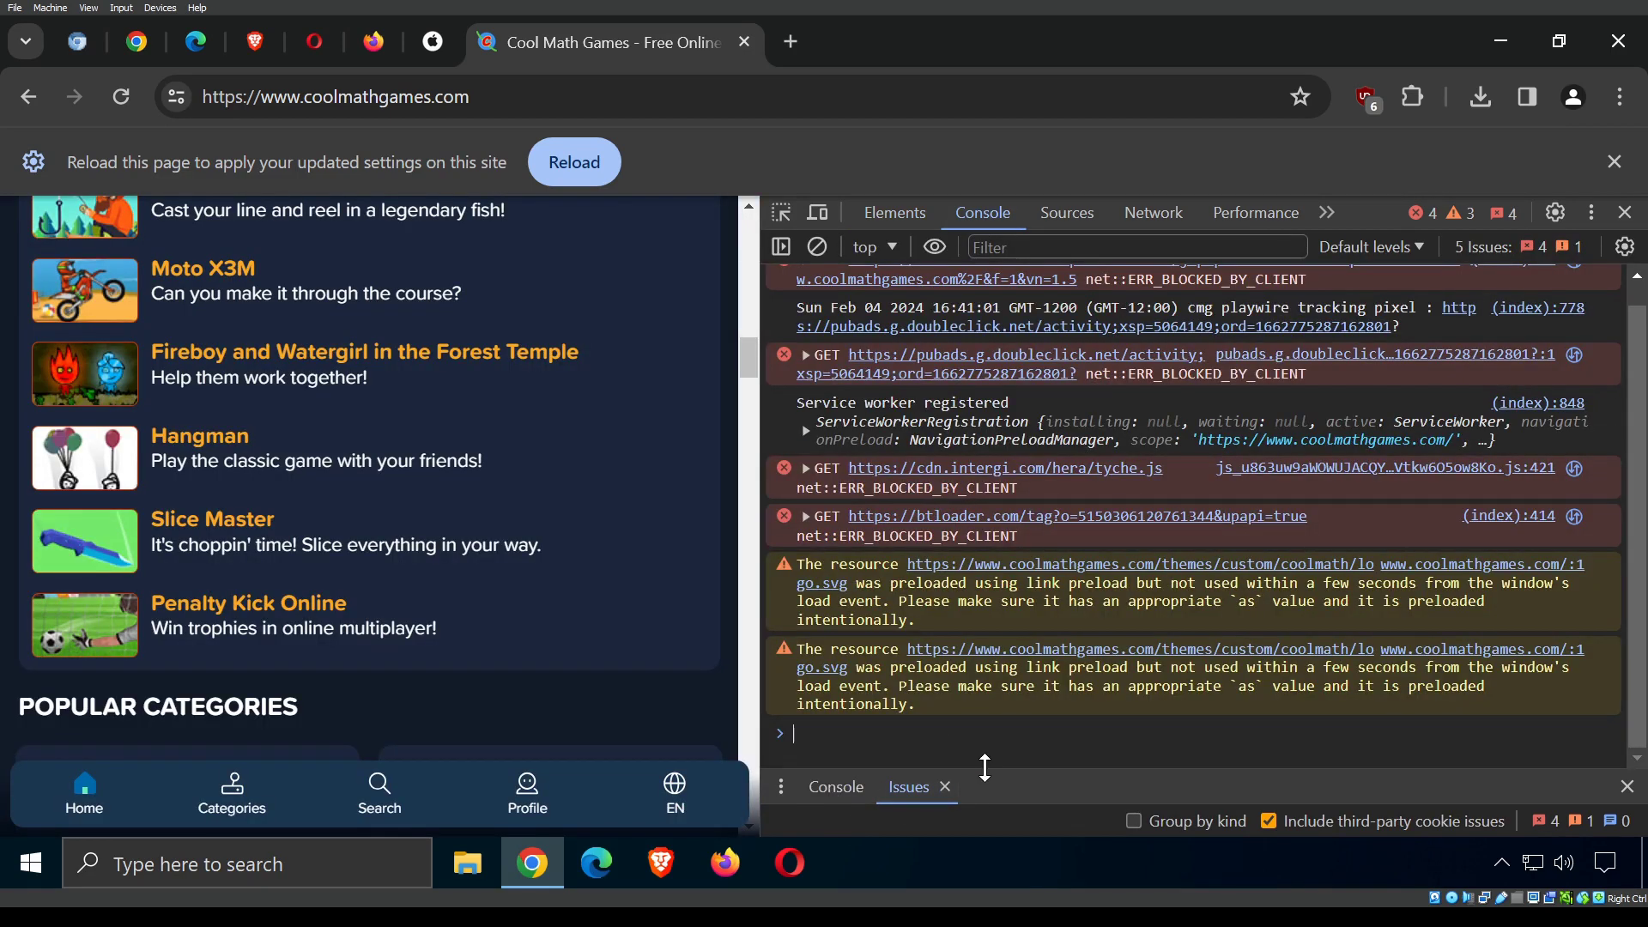
{"action": "left_click_drag", "start_coordinate": [985, 766], "coordinate": [978, 647]}
{"action": "left_click", "coordinate": [836, 652]}
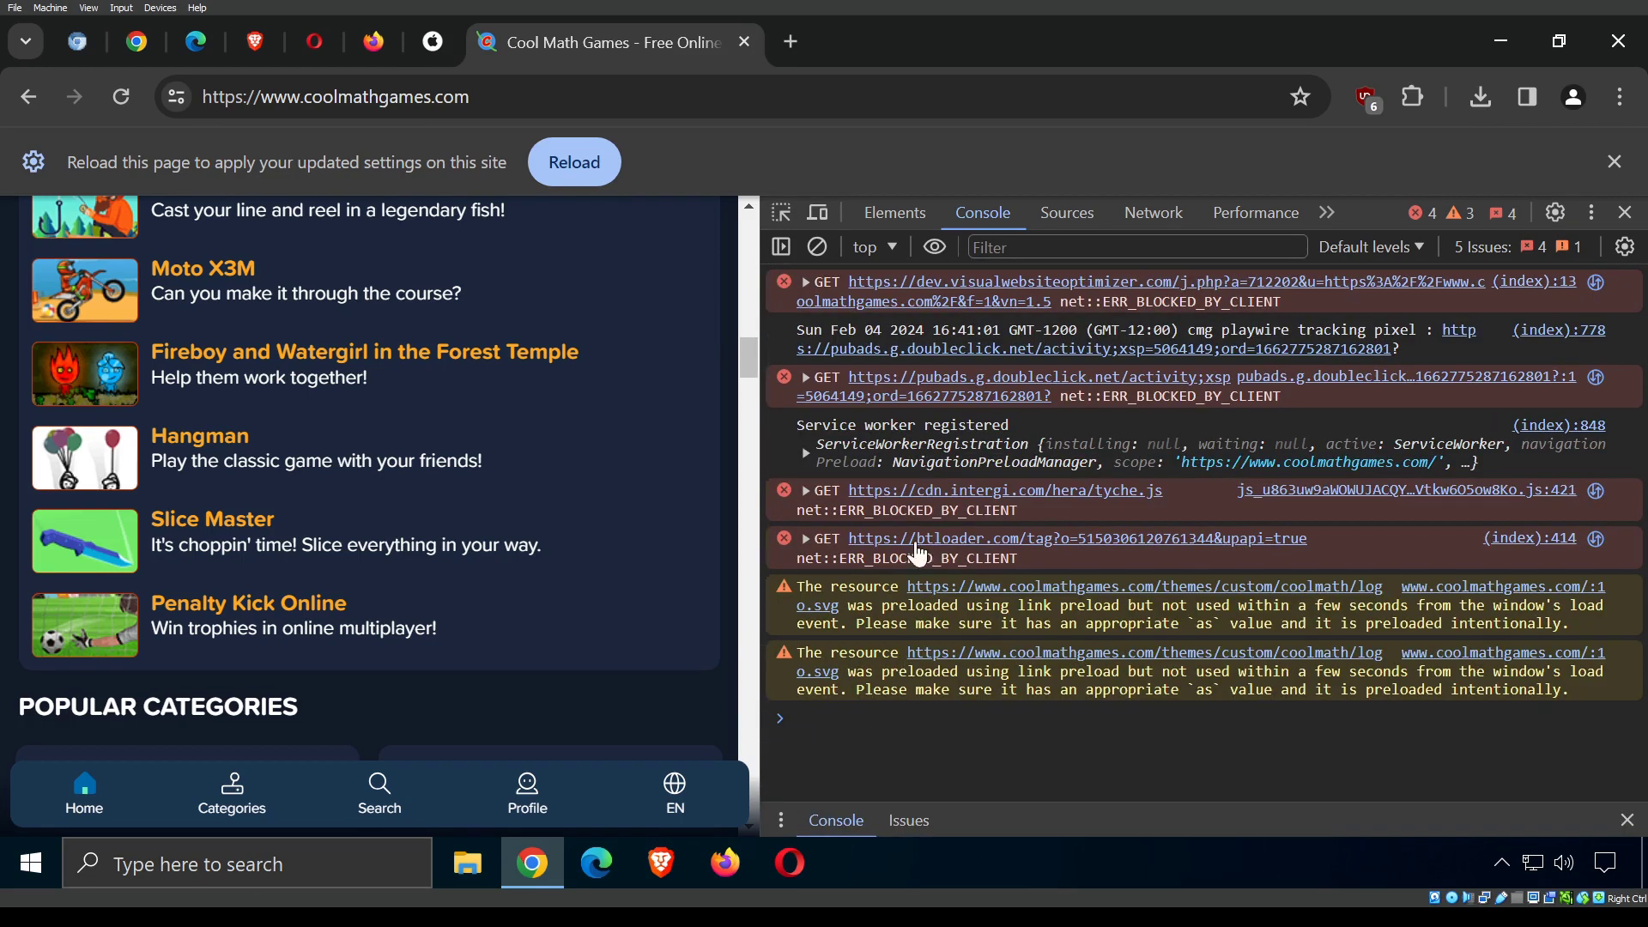
Open lazysizes.min.js from the libraries/lazysizes folder in the page sources and widen the code view to read it.
{"action": "left_click", "coordinate": [1056, 212]}
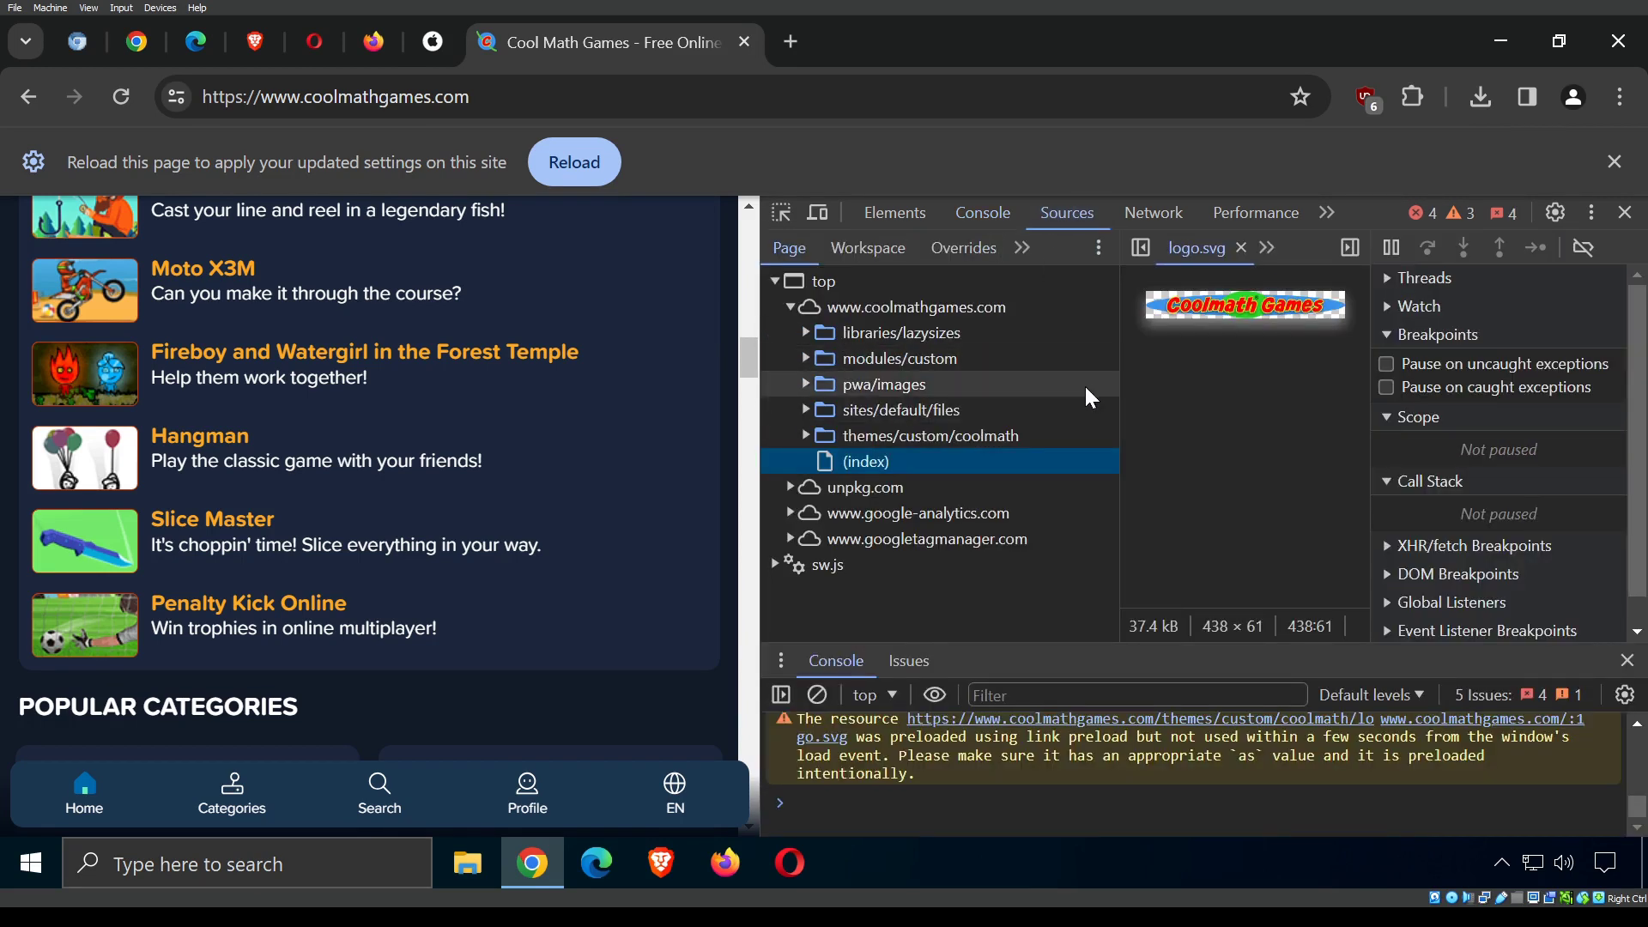
{"action": "left_click_drag", "start_coordinate": [1124, 378], "coordinate": [1140, 373]}
{"action": "left_click", "coordinate": [790, 305]}
{"action": "left_click", "coordinate": [789, 305]}
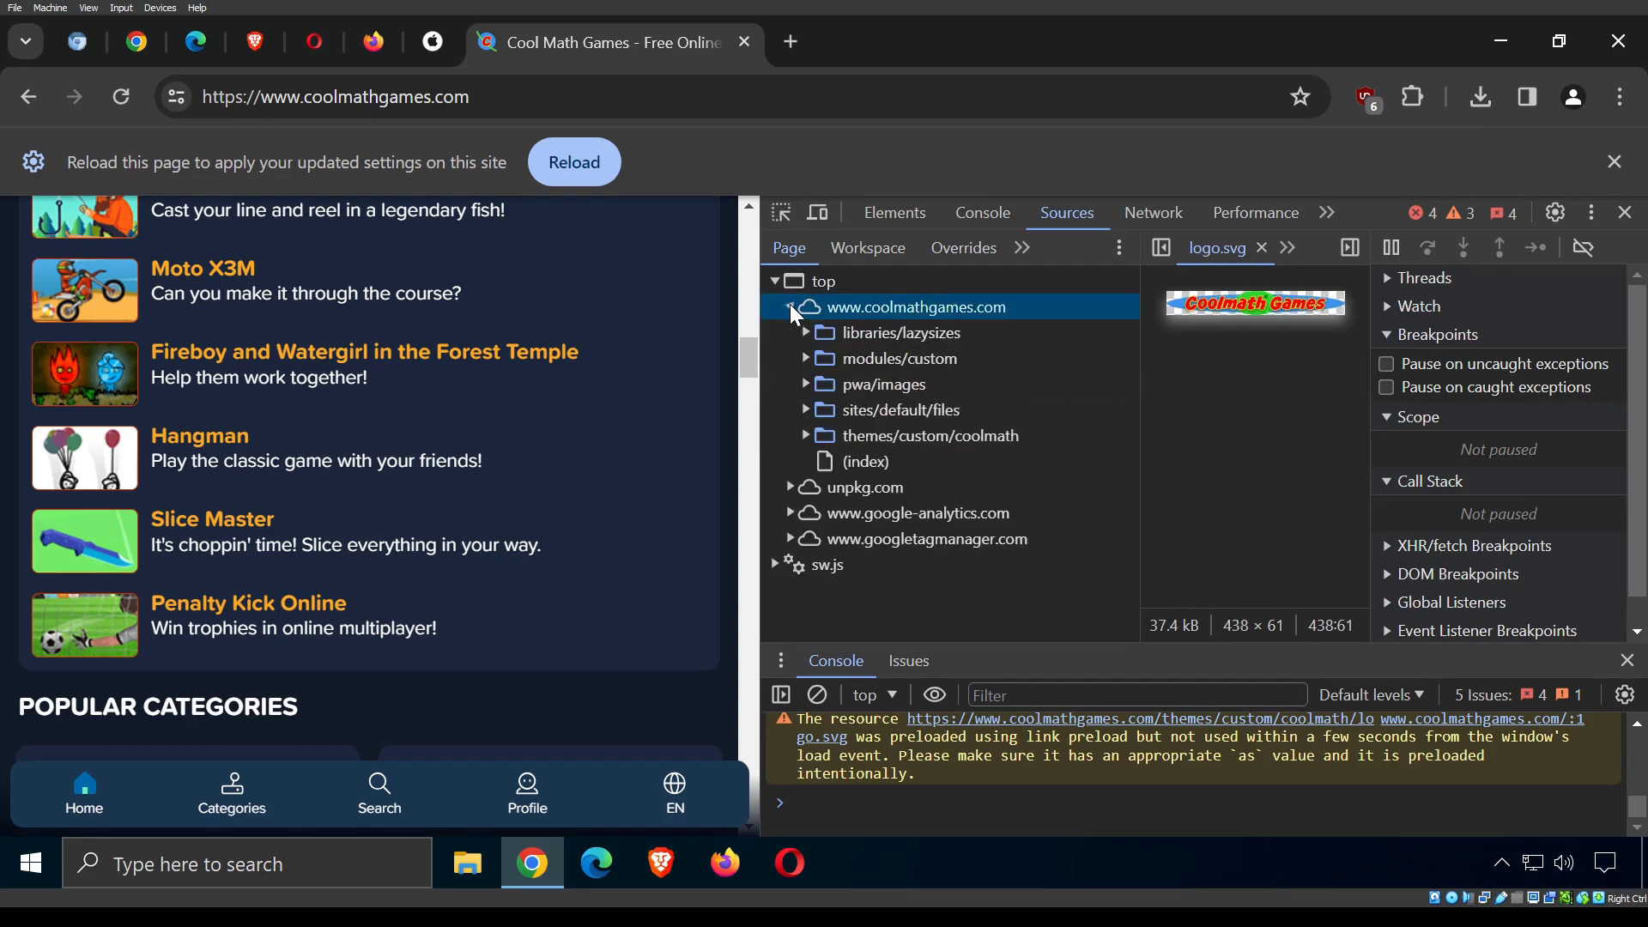
{"action": "left_click", "coordinate": [807, 332]}
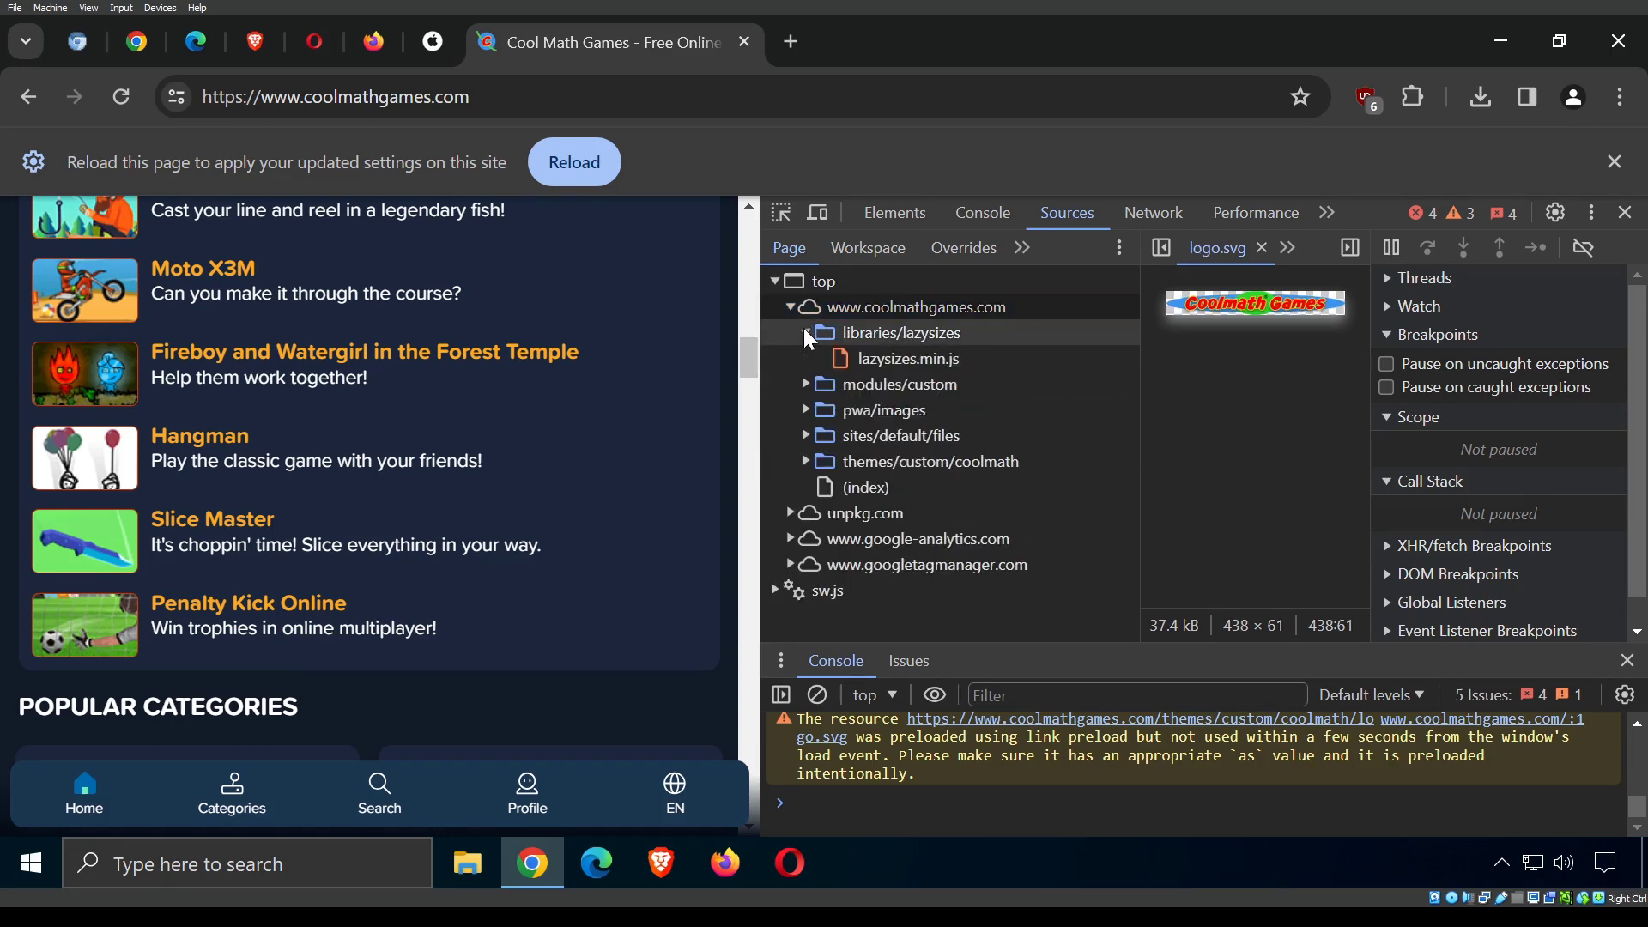
{"action": "left_click", "coordinate": [915, 365]}
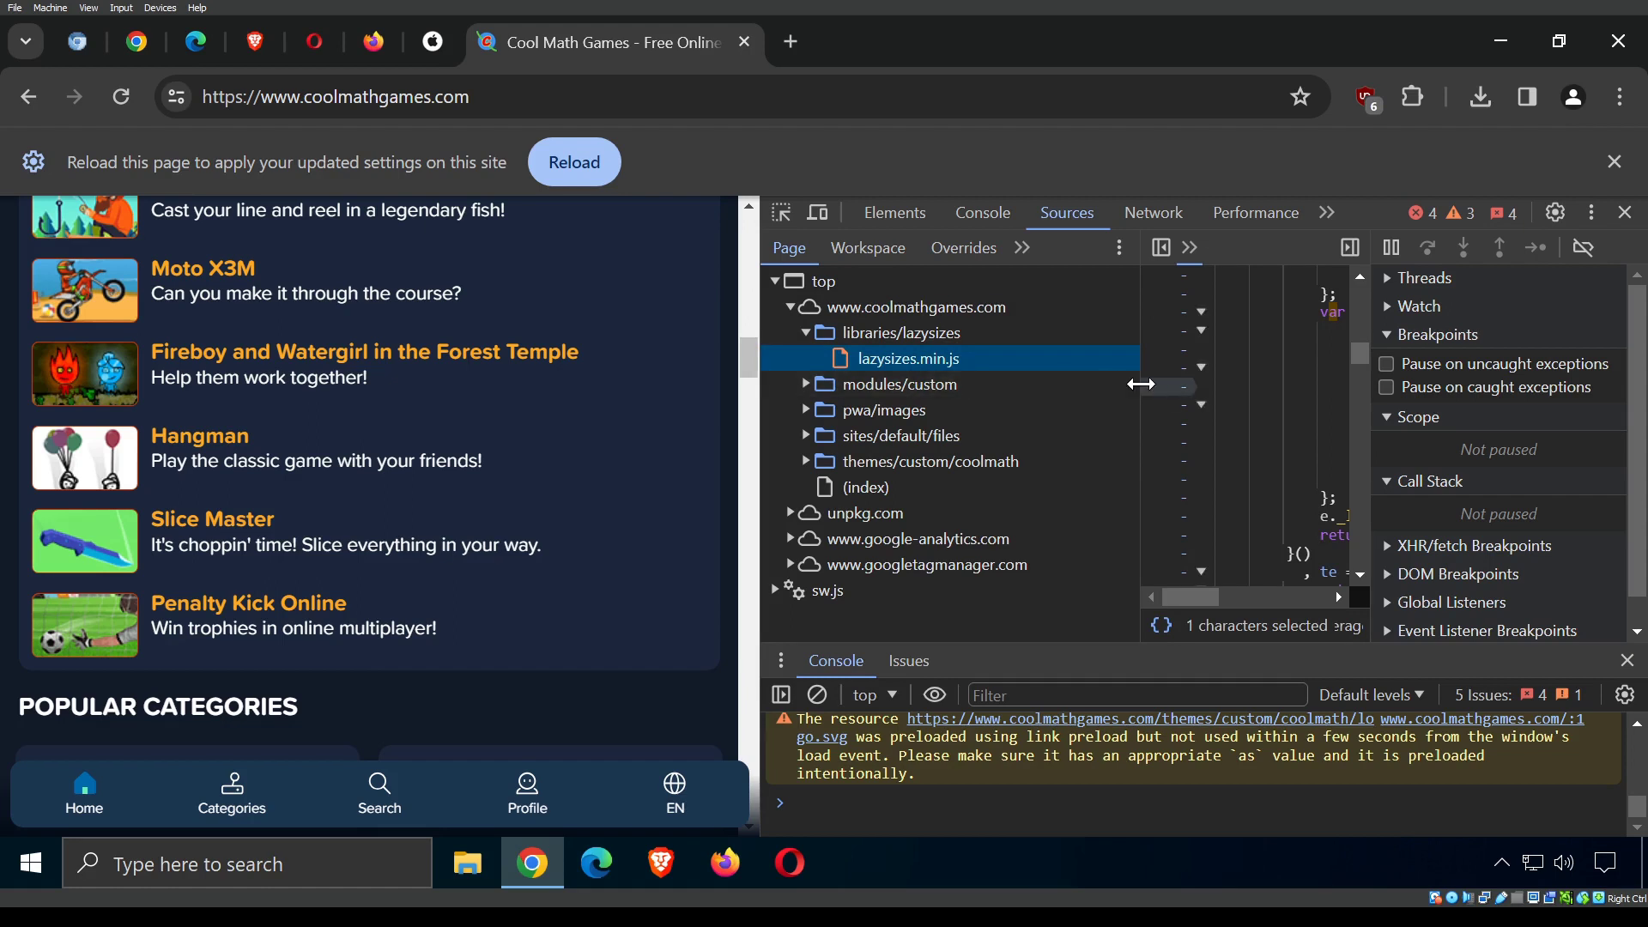
{"action": "left_click_drag", "start_coordinate": [1141, 382], "coordinate": [875, 378]}
{"action": "scroll", "coordinate": [1255, 419], "scroll_direction": "up", "scroll_amount": 10}
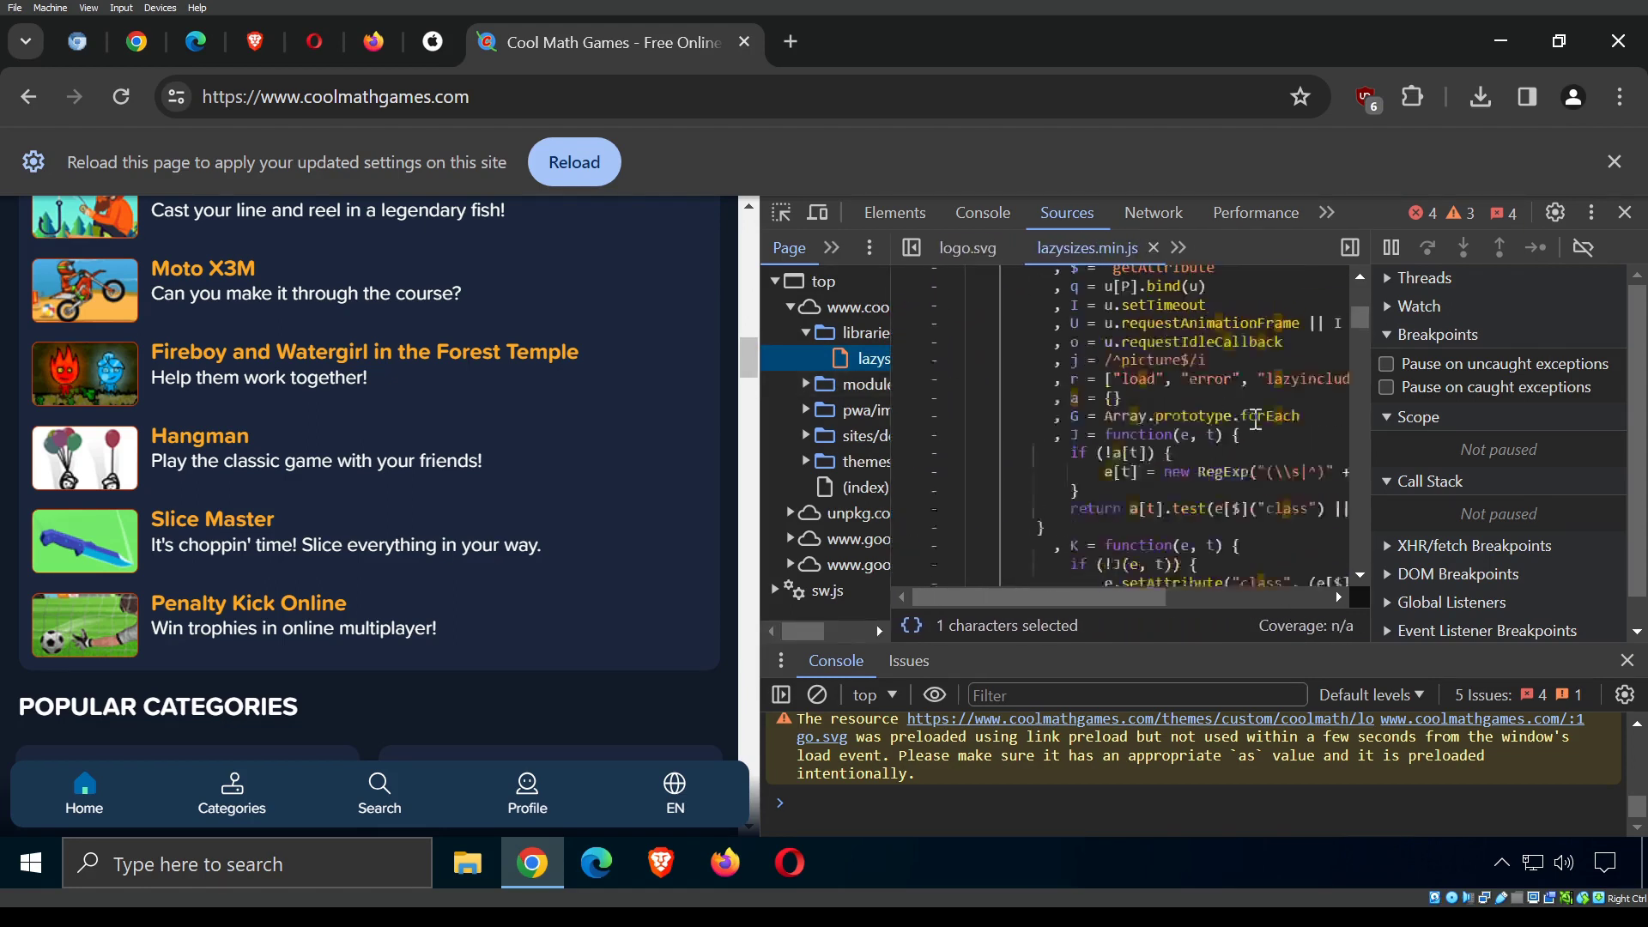
Examine the full list of network requests made by the Coolmath Games page, and return to the application data view.
{"action": "left_click", "coordinate": [1153, 212]}
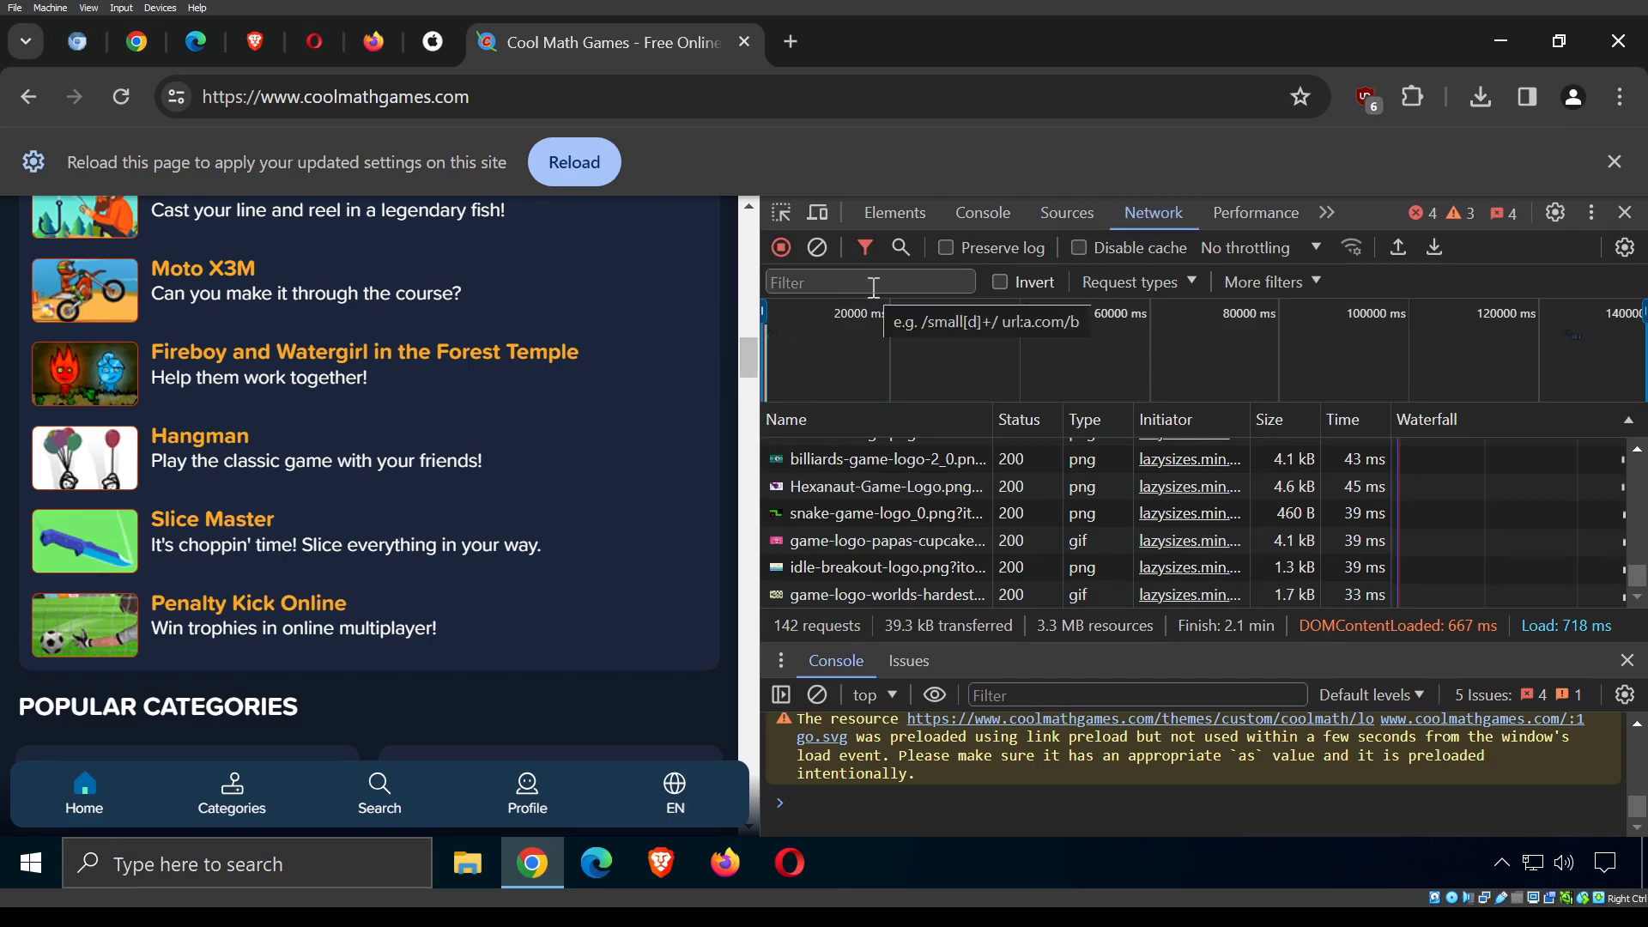
{"action": "scroll", "coordinate": [934, 505], "scroll_direction": "up", "scroll_amount": 15}
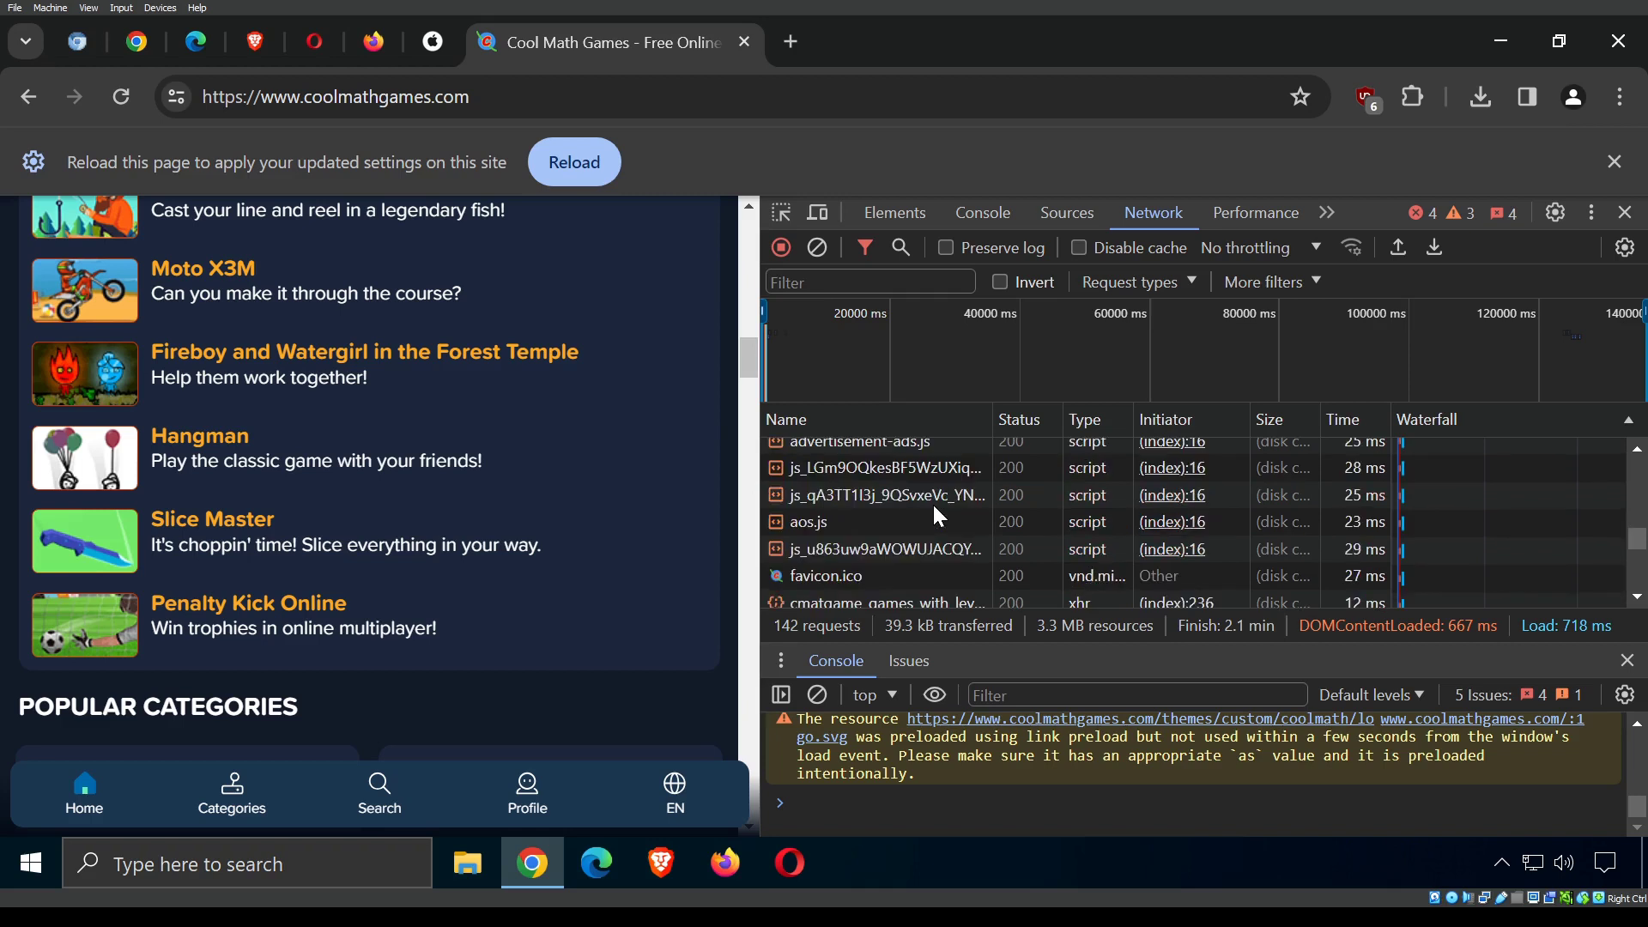
{"action": "scroll", "coordinate": [932, 502], "scroll_direction": "up", "scroll_amount": 10}
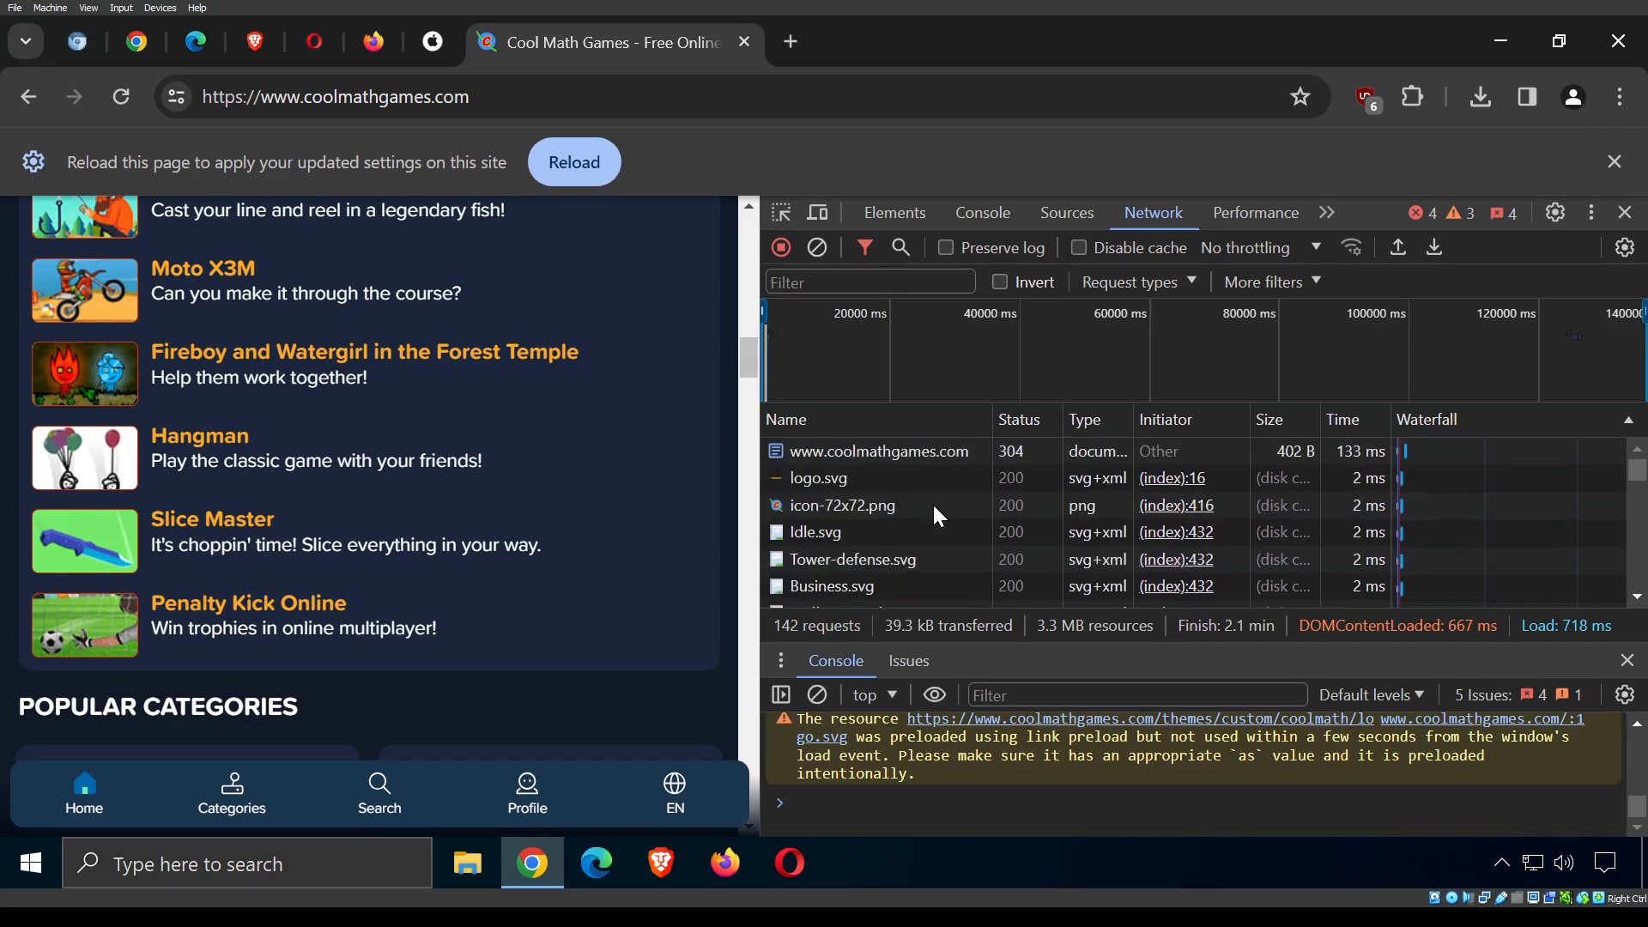
{"action": "scroll", "coordinate": [883, 508], "scroll_direction": "down", "scroll_amount": 10}
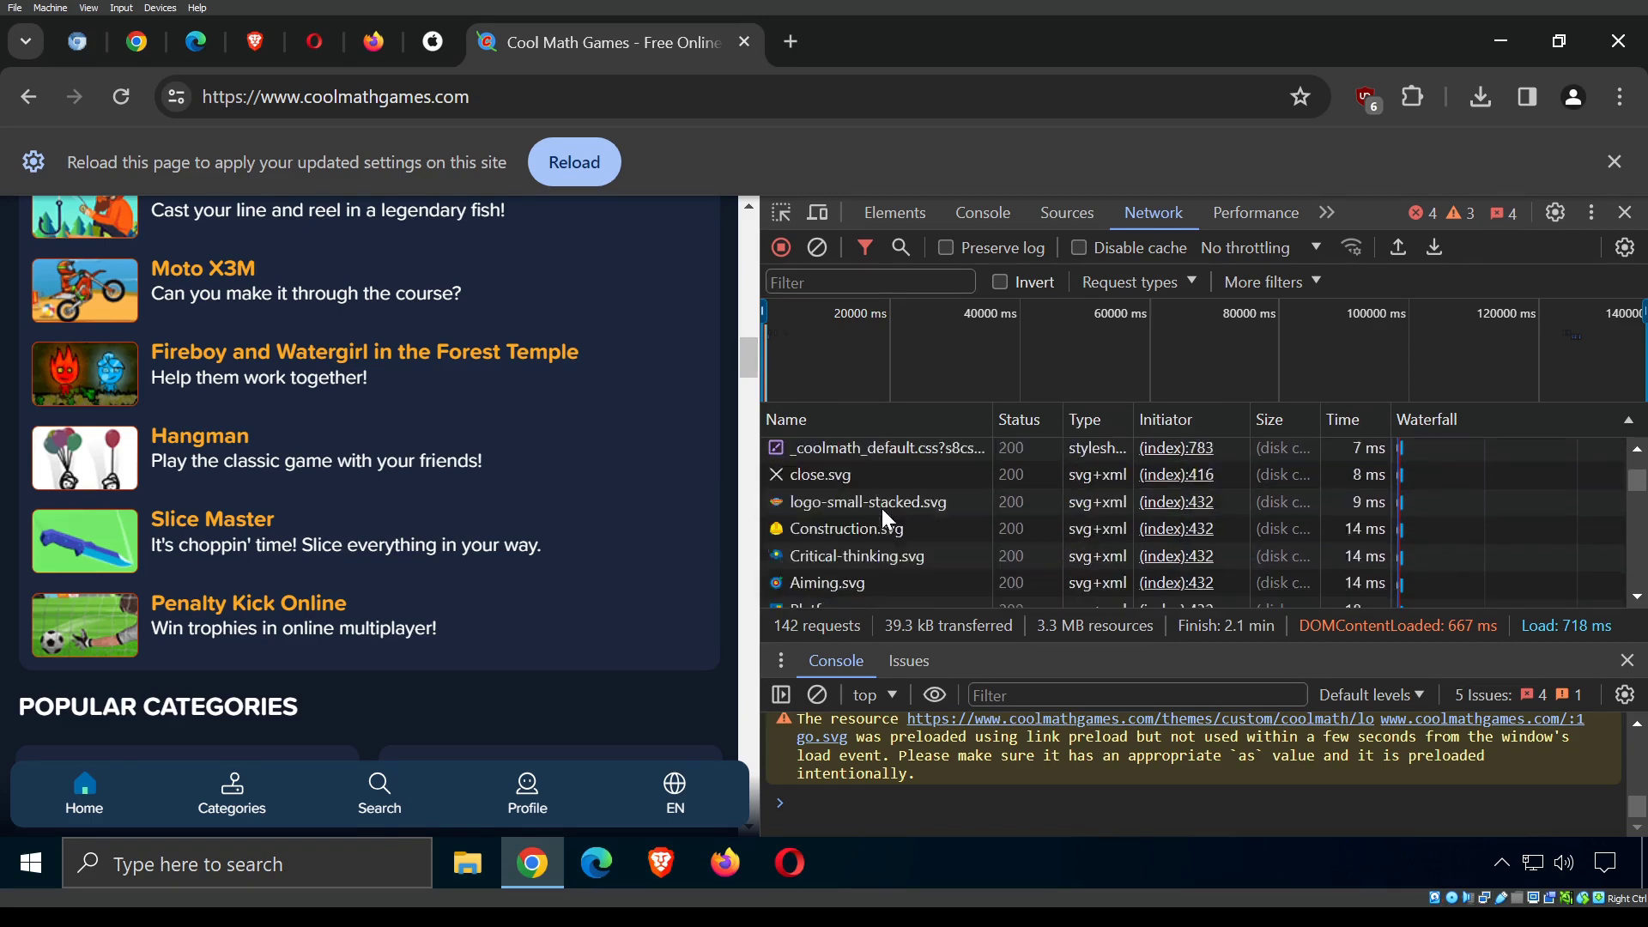
{"action": "scroll", "coordinate": [877, 509], "scroll_direction": "down", "scroll_amount": 15}
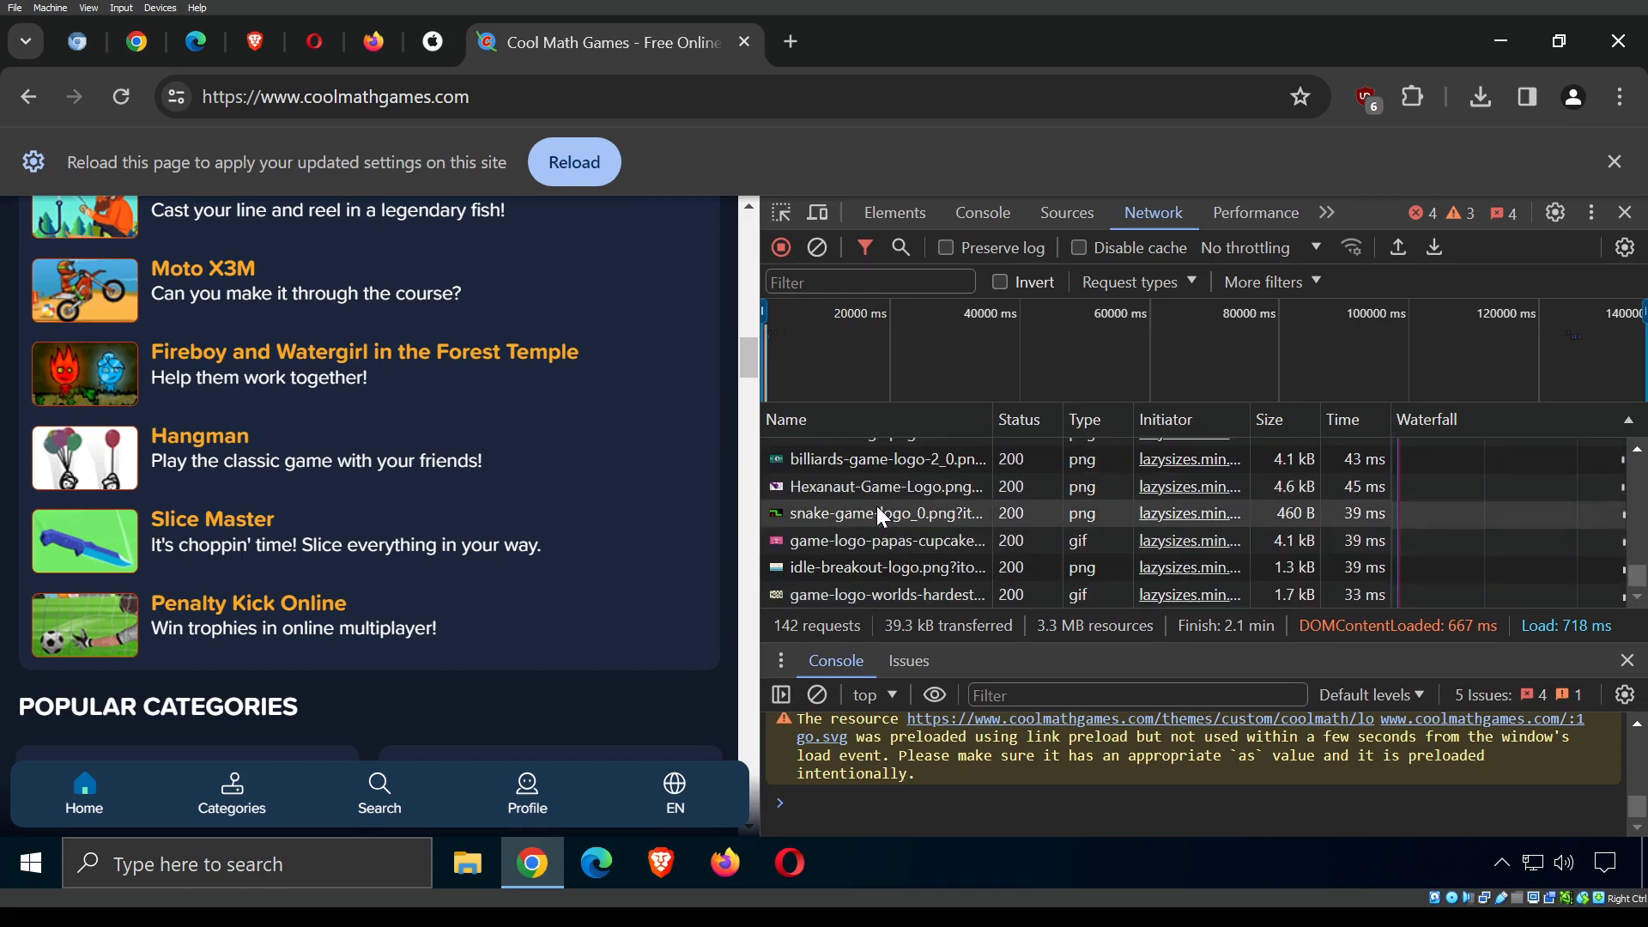
{"action": "scroll", "coordinate": [877, 507], "scroll_direction": "up", "scroll_amount": 15}
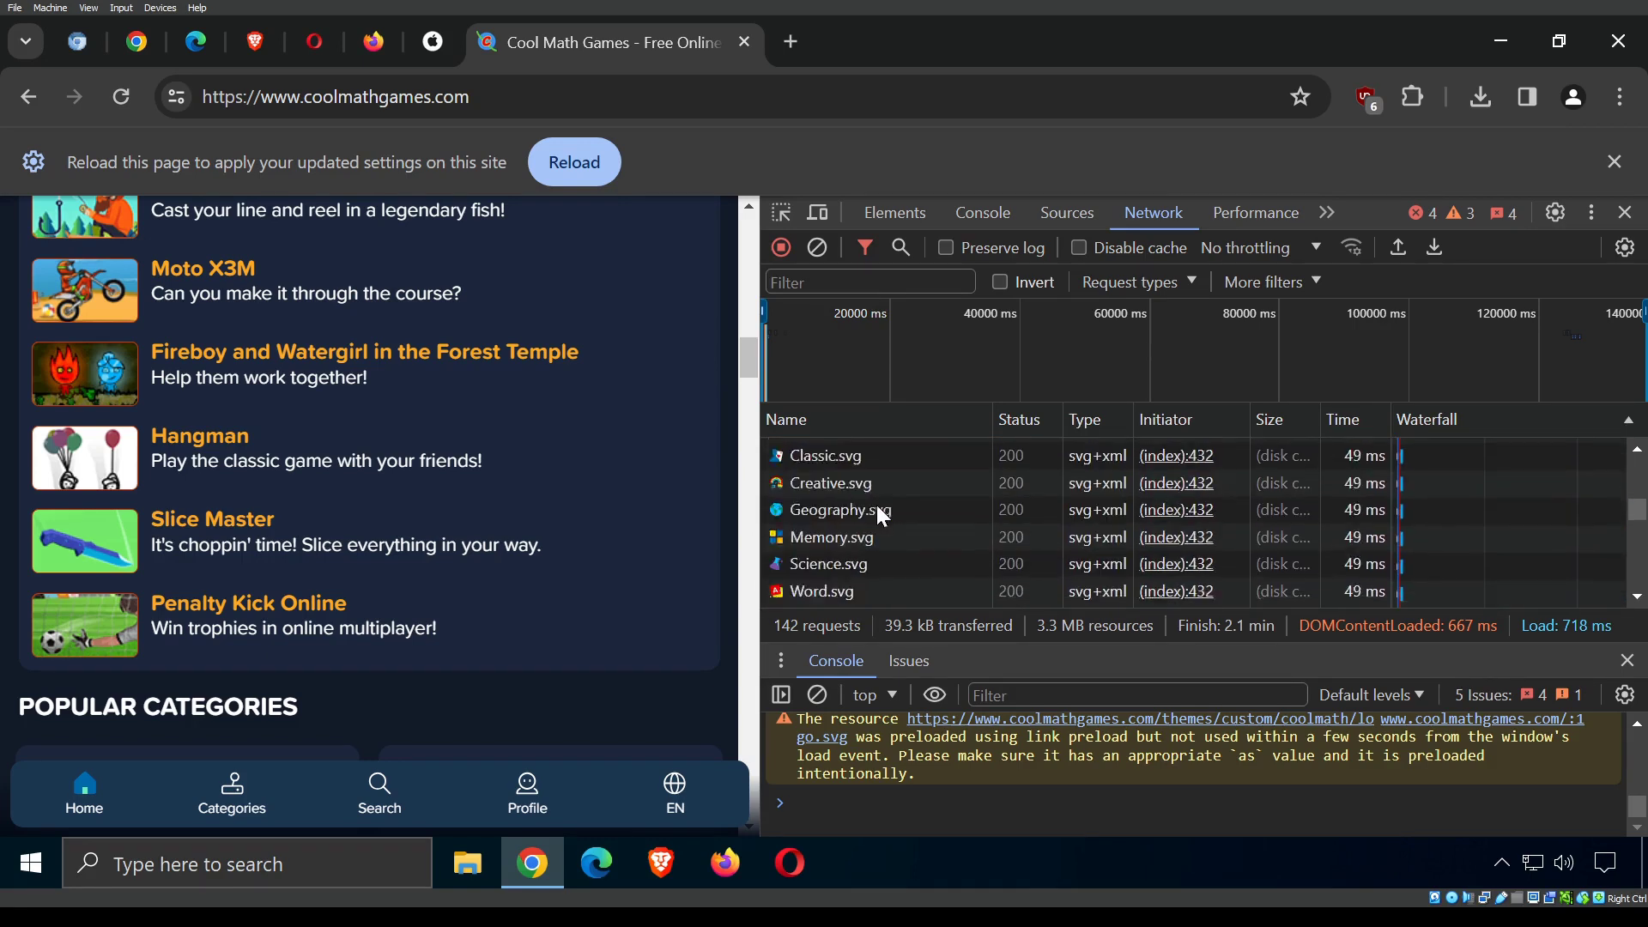
{"action": "scroll", "coordinate": [877, 508], "scroll_direction": "up", "scroll_amount": 5}
{"action": "left_click", "coordinate": [1327, 214]}
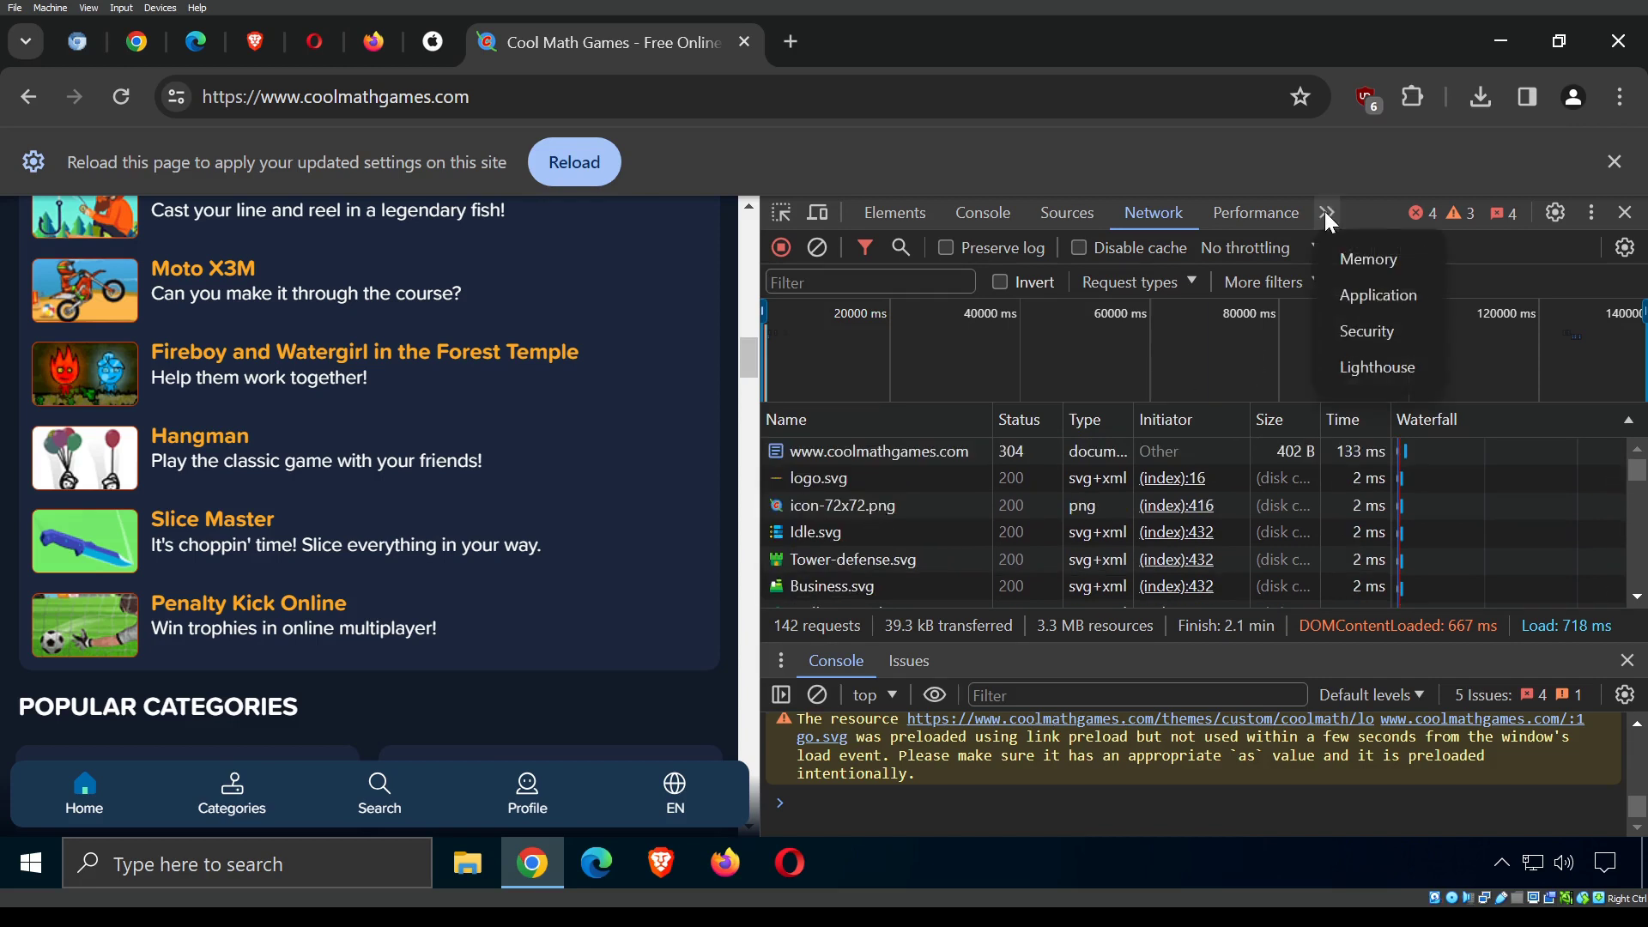
{"action": "left_click", "coordinate": [1371, 292]}
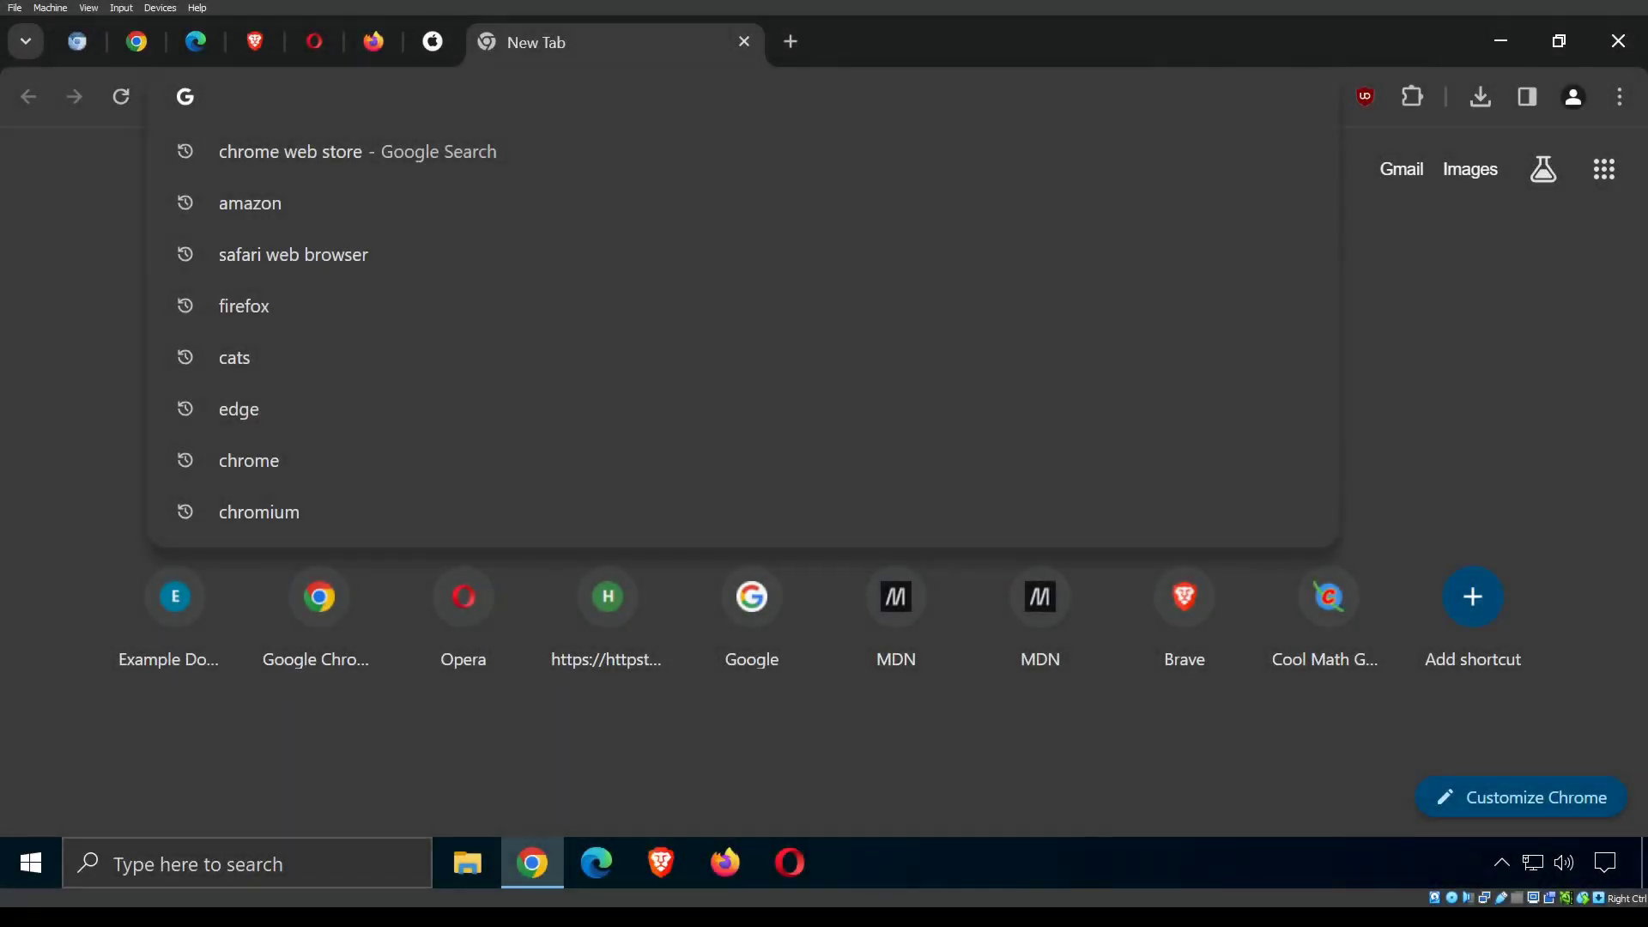
Load the website example.com in the new, empty browser page.
{"action": "left_click", "coordinate": [1459, 372]}
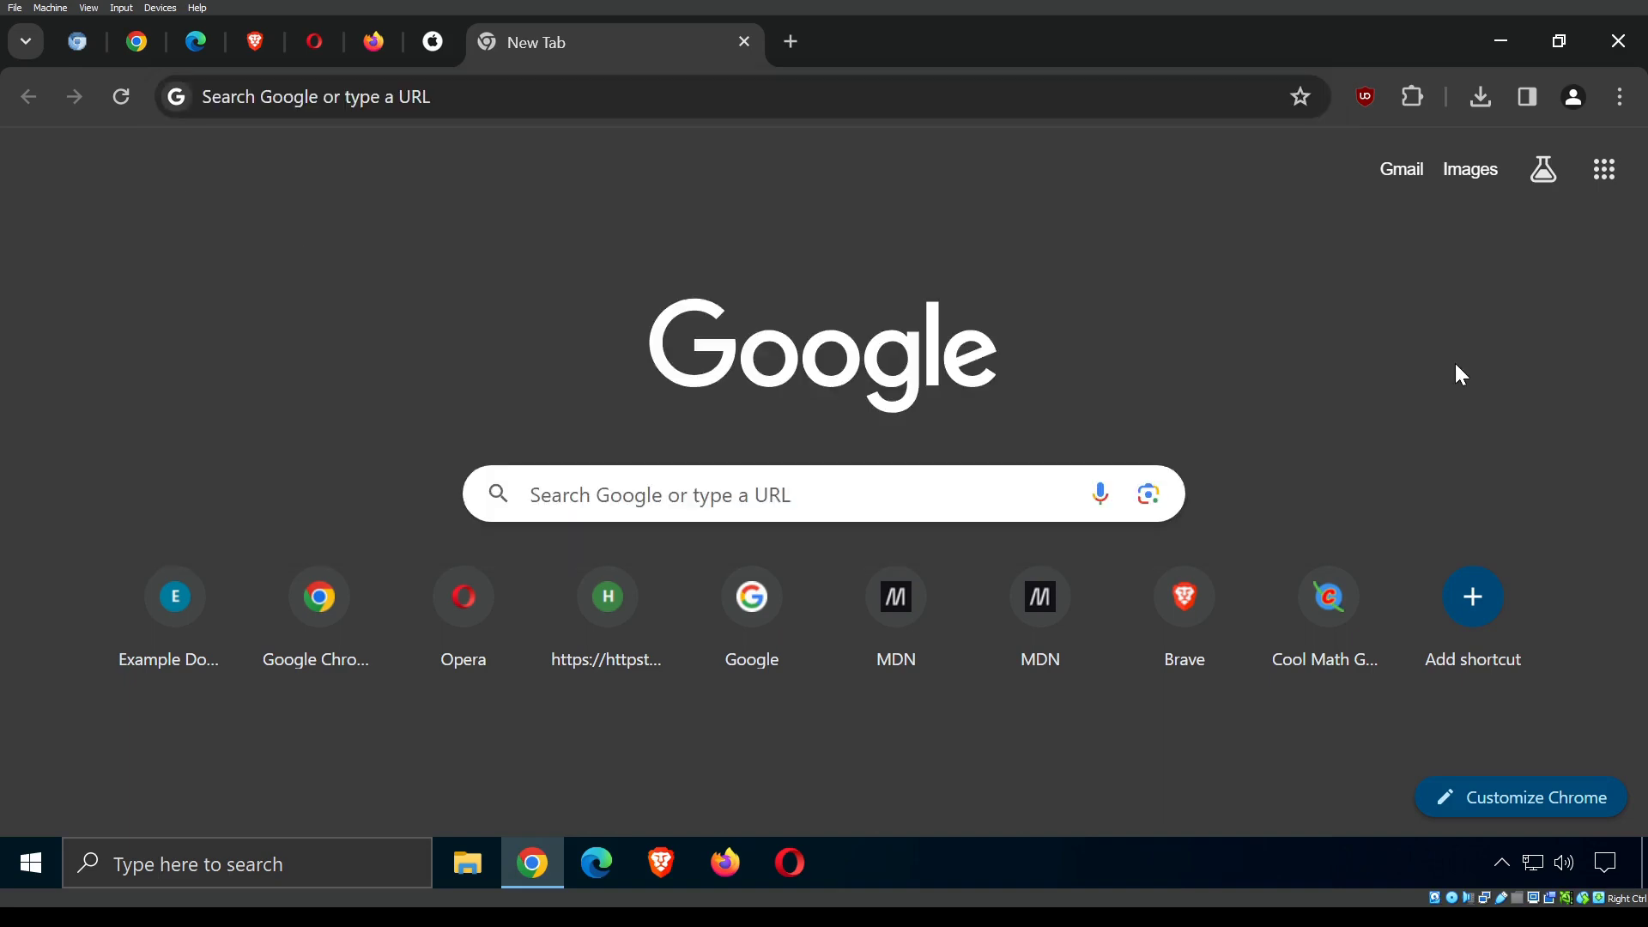
{"action": "left_click", "coordinate": [491, 103]}
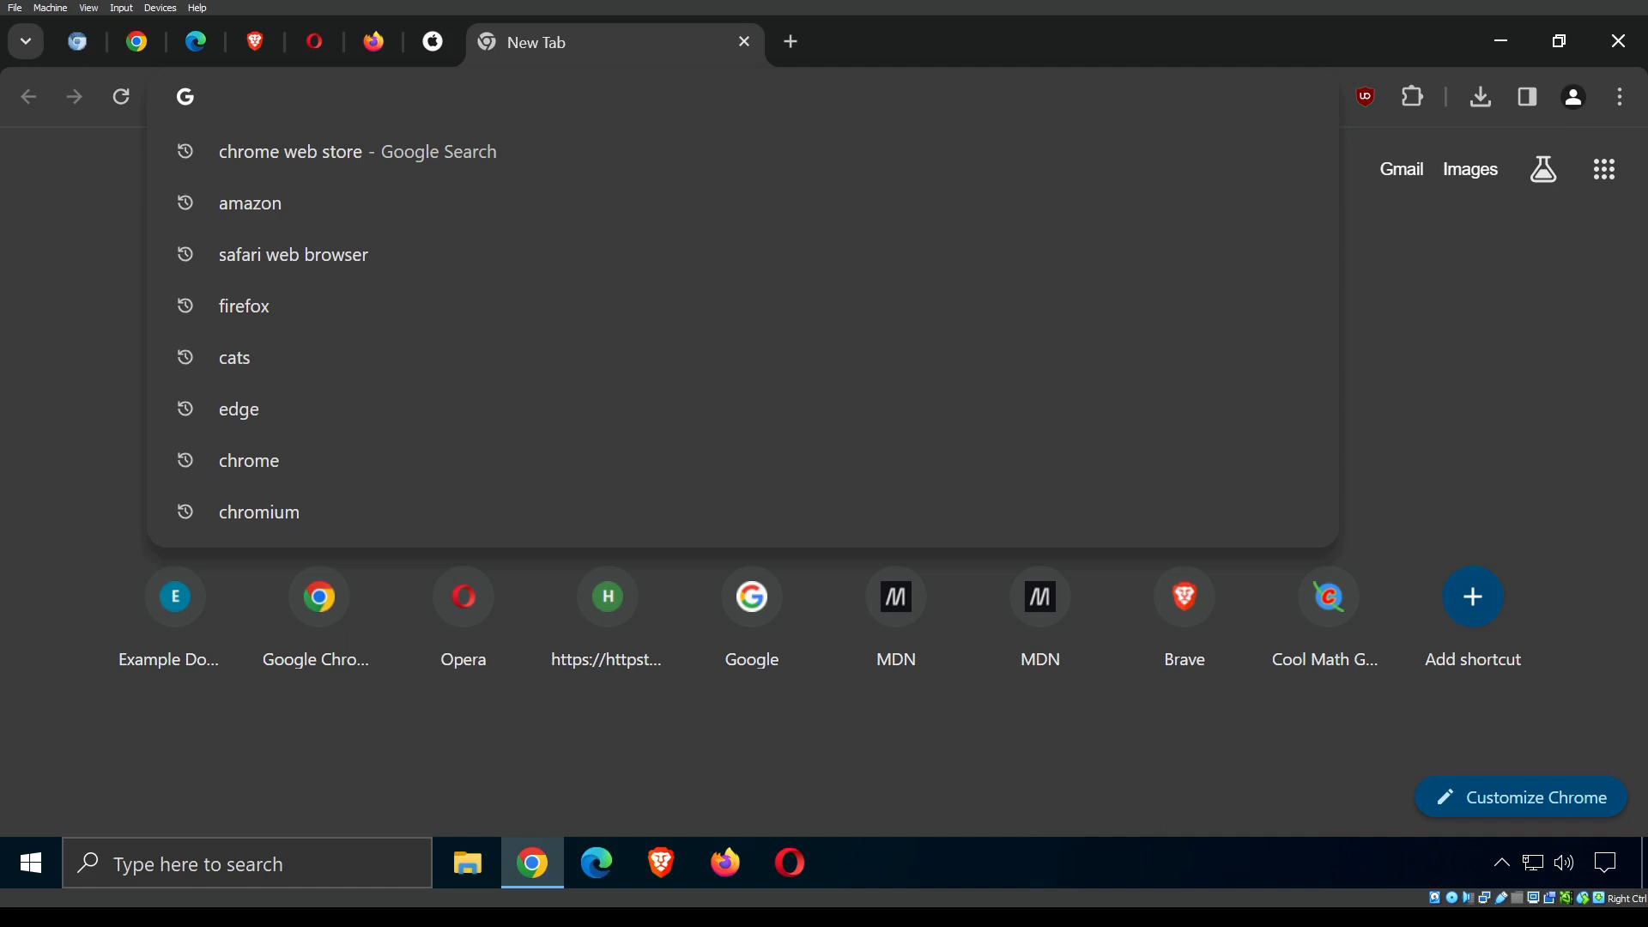
{"action": "type", "text": "ht"}
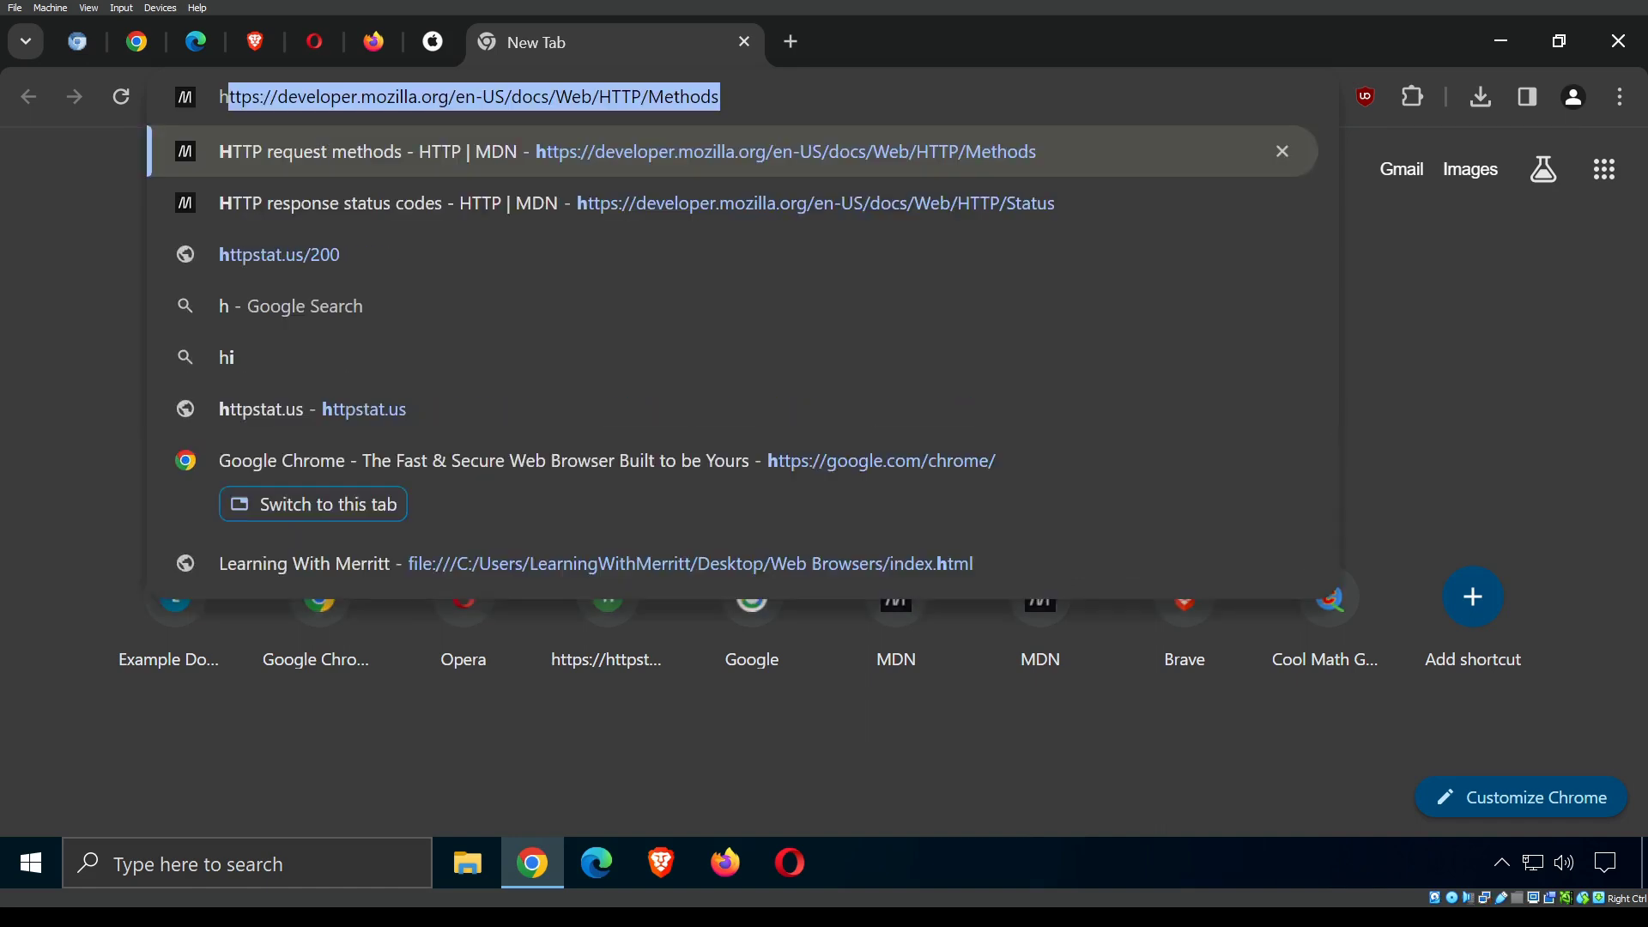
{"action": "key", "text": "BackSpace"}
{"action": "key", "text": "BackSpace"}
{"action": "type", "text": "exam"}
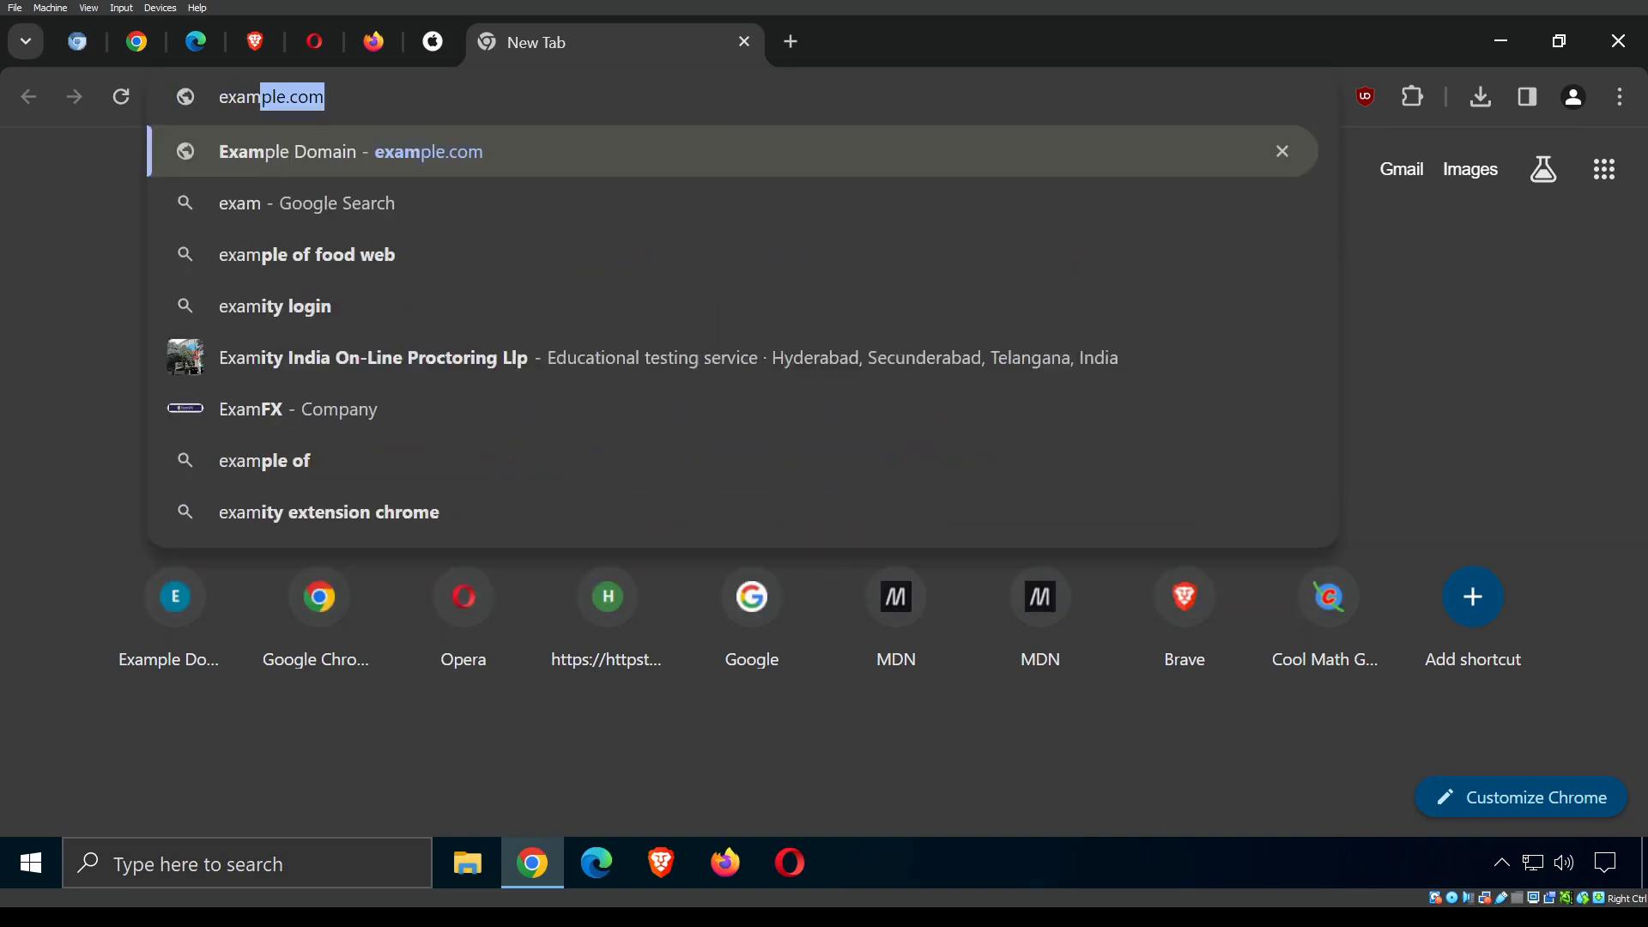
{"action": "type", "text": "ple.com"}
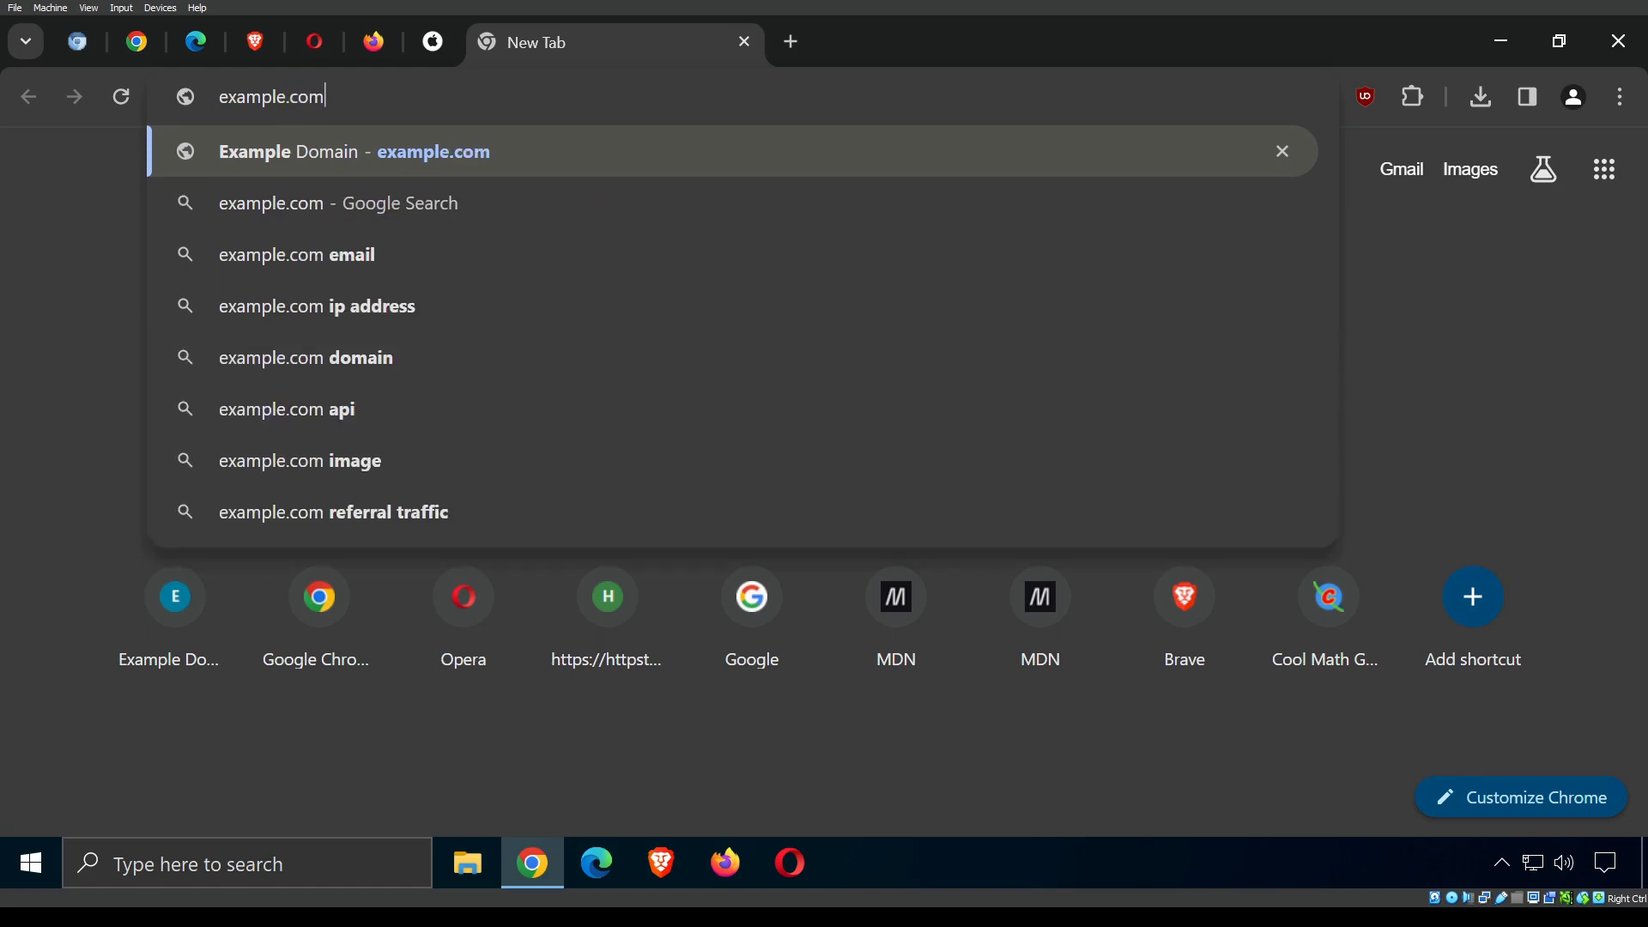
{"action": "key", "text": "Return"}
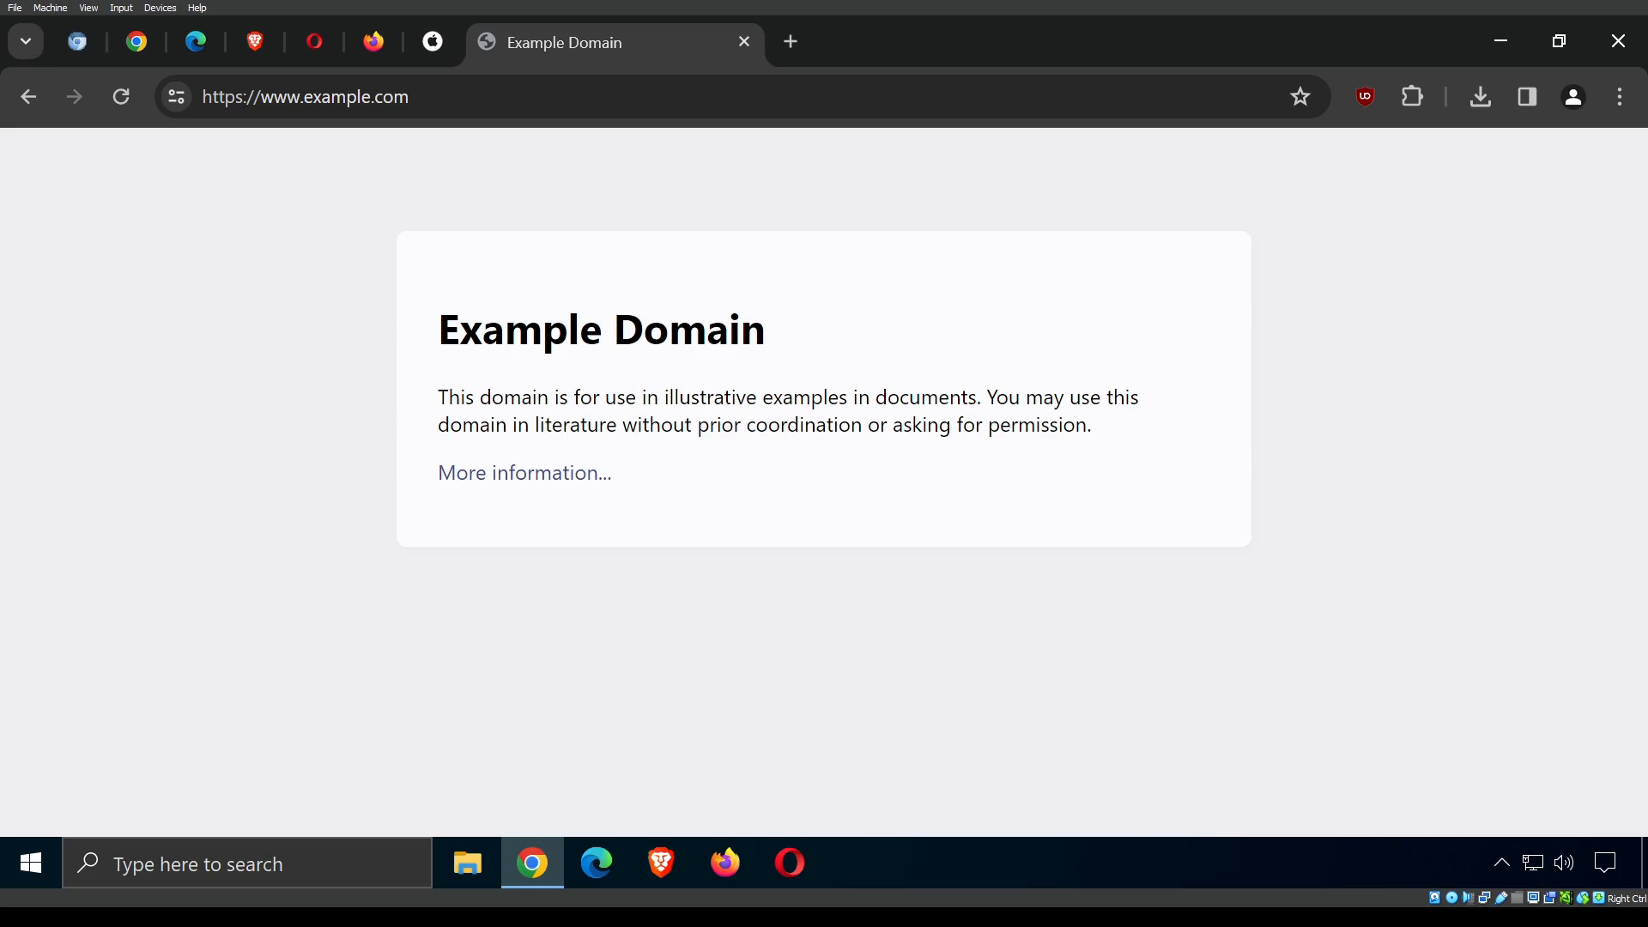
View the connection security details for example.com in its site information.
{"action": "left_click", "coordinate": [179, 96]}
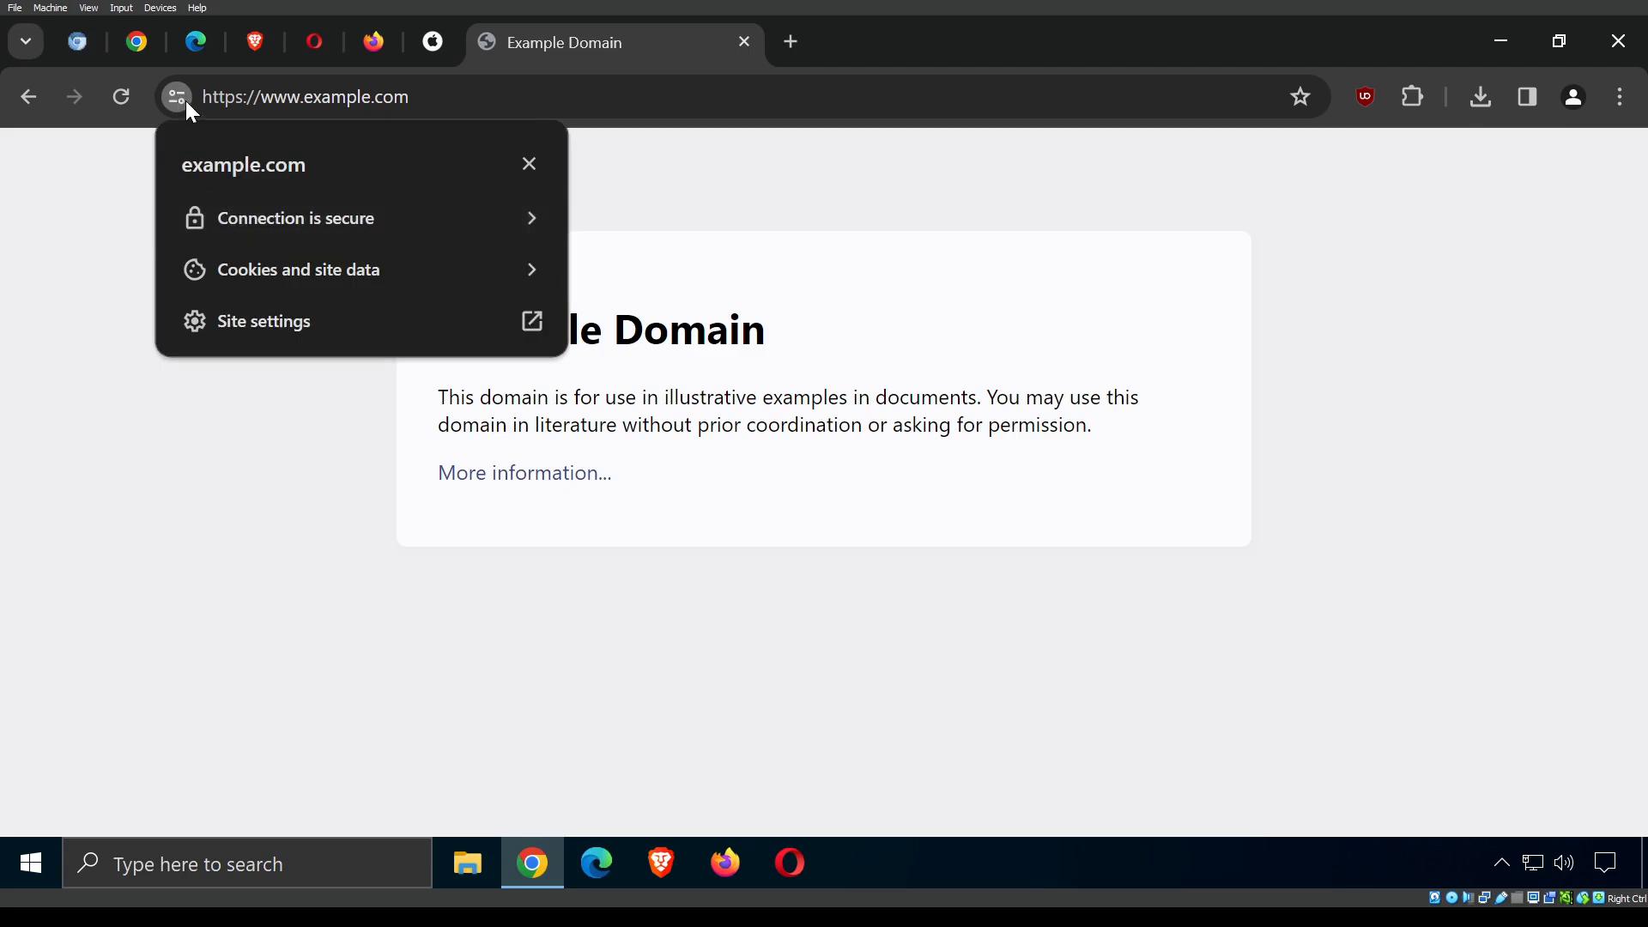
{"action": "left_click", "coordinate": [243, 219]}
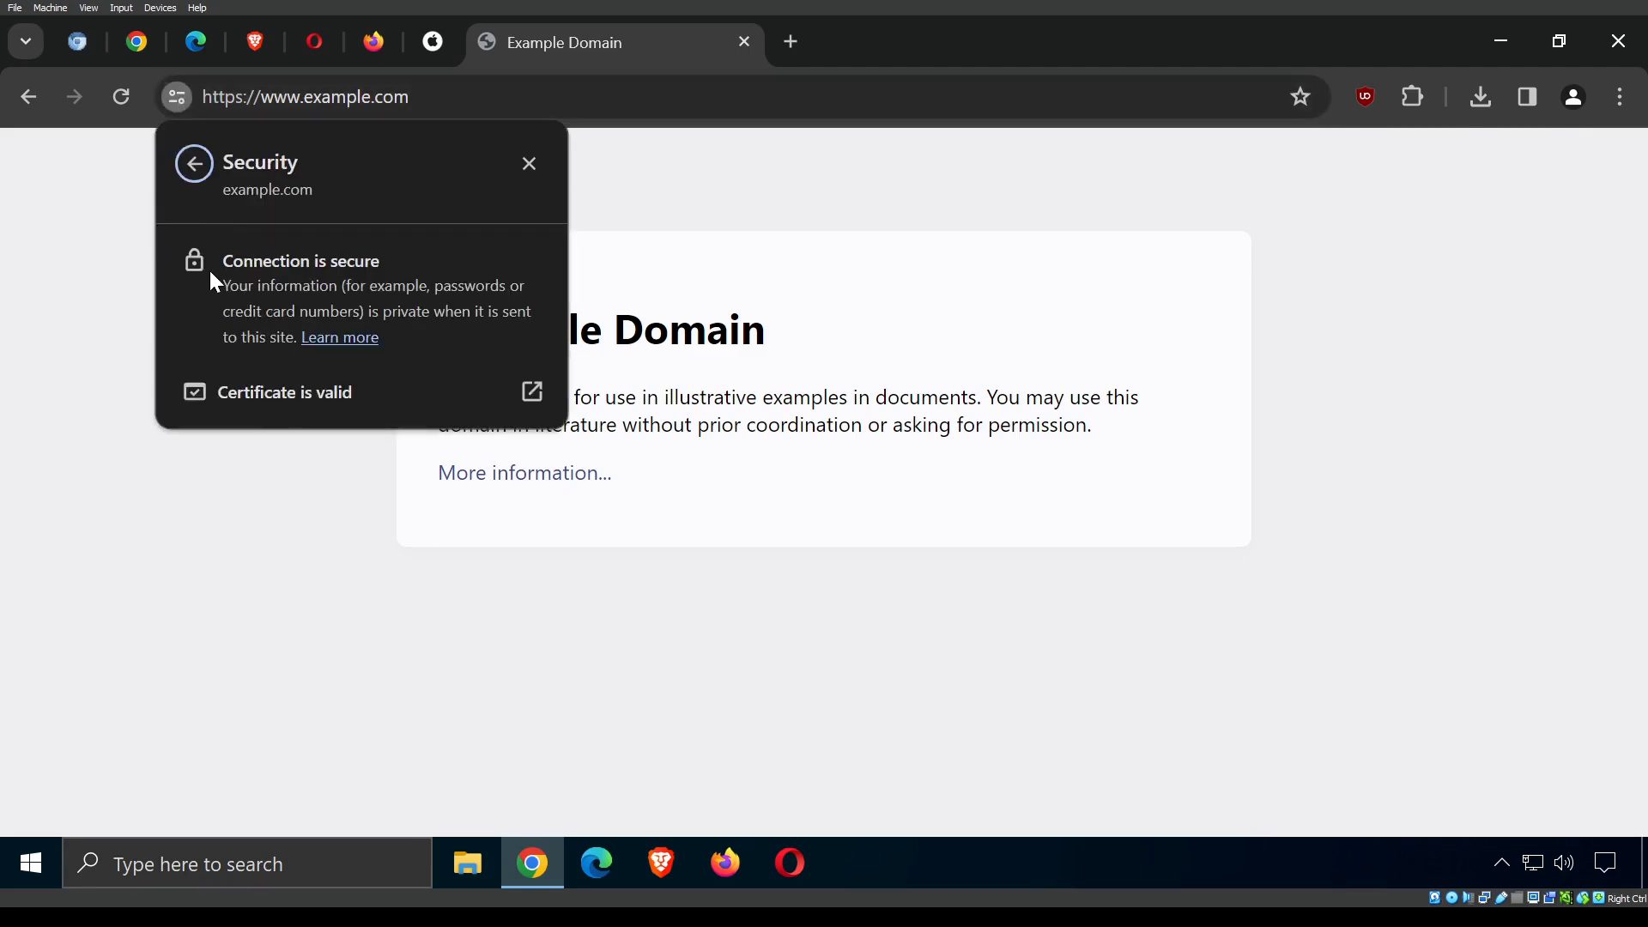
View the site's certificate and highlight its validity dates and both SHA-256 fingerprints in the general information.
{"action": "left_click", "coordinate": [255, 395]}
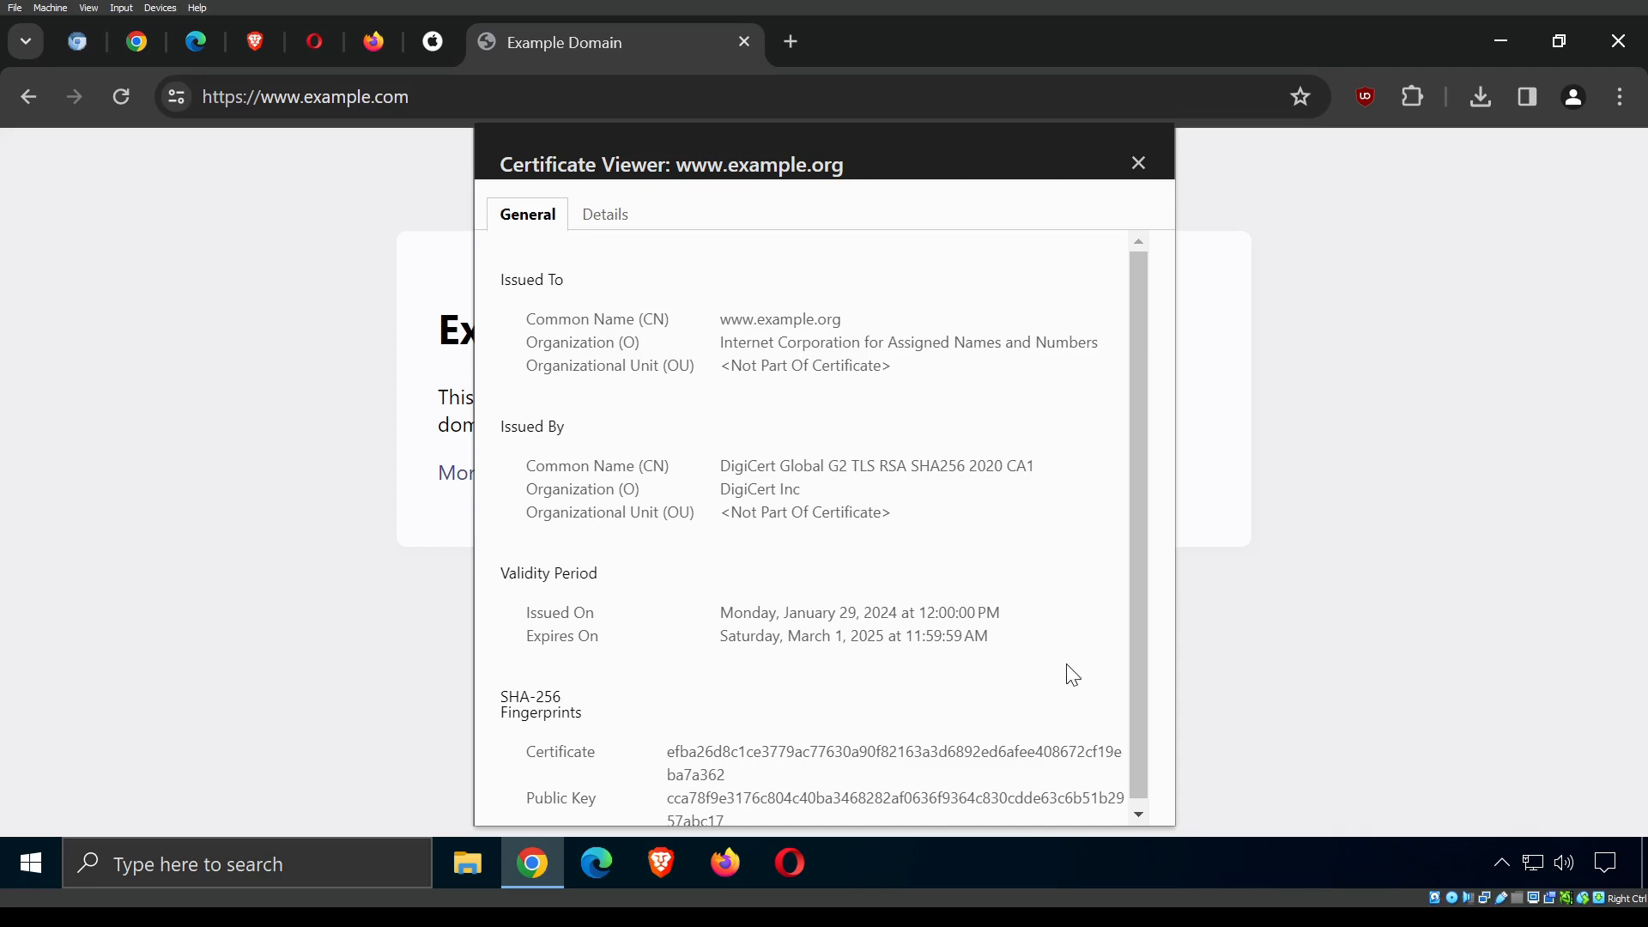
{"action": "scroll", "coordinate": [1072, 674], "scroll_direction": "down", "scroll_amount": 1}
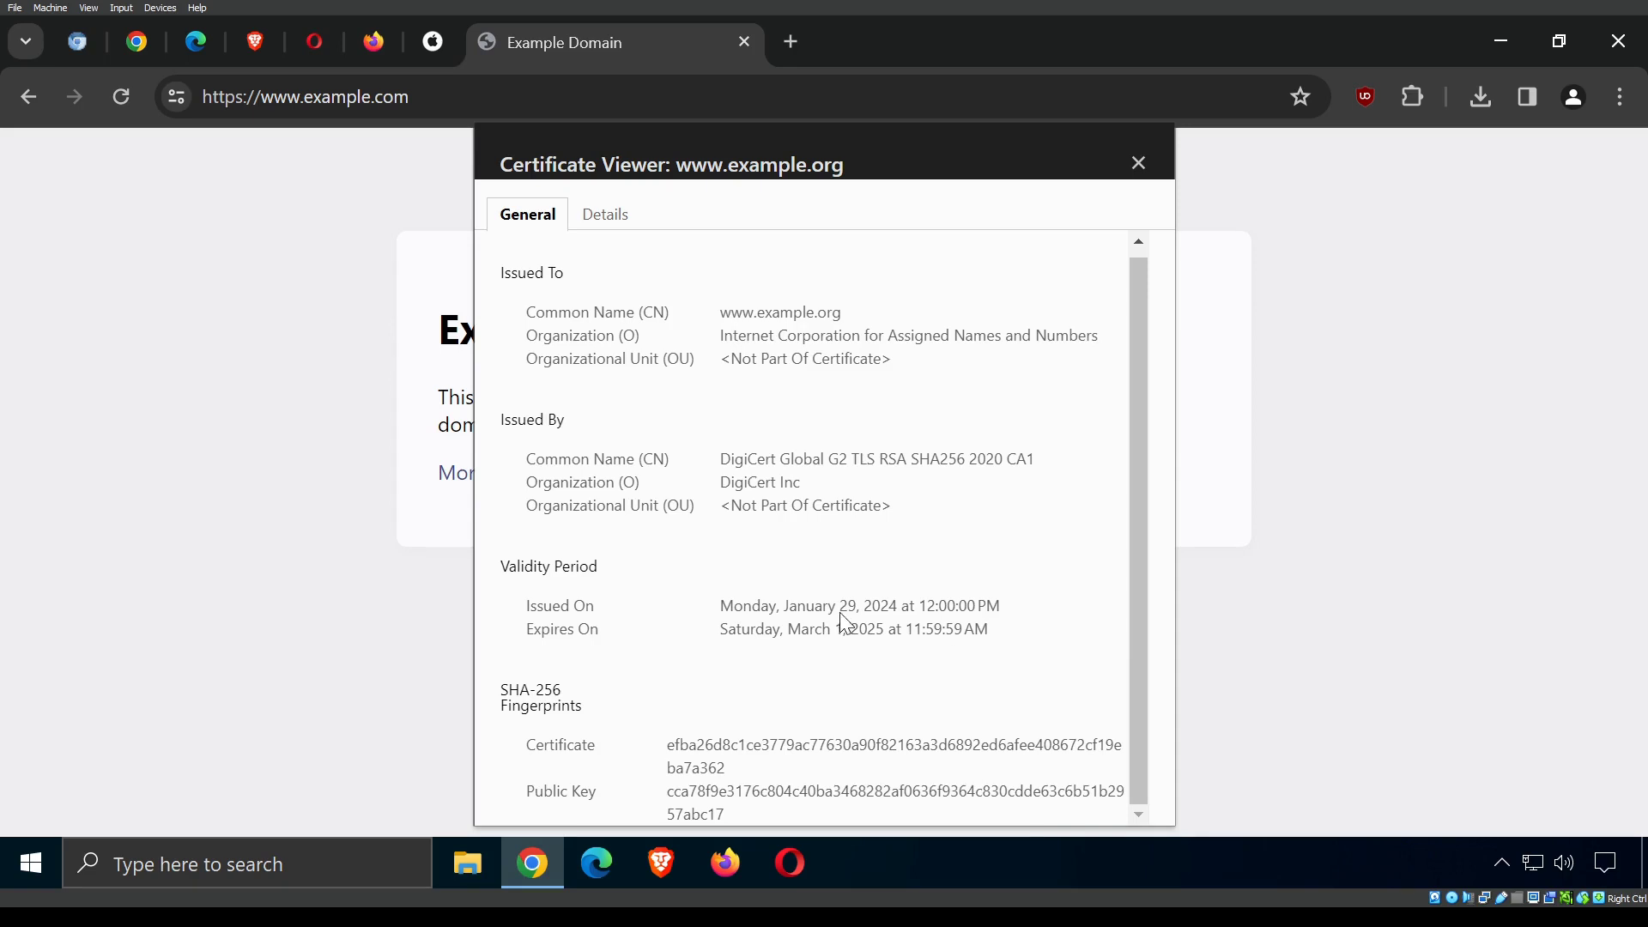
{"action": "left_click_drag", "start_coordinate": [839, 611], "coordinate": [529, 597]}
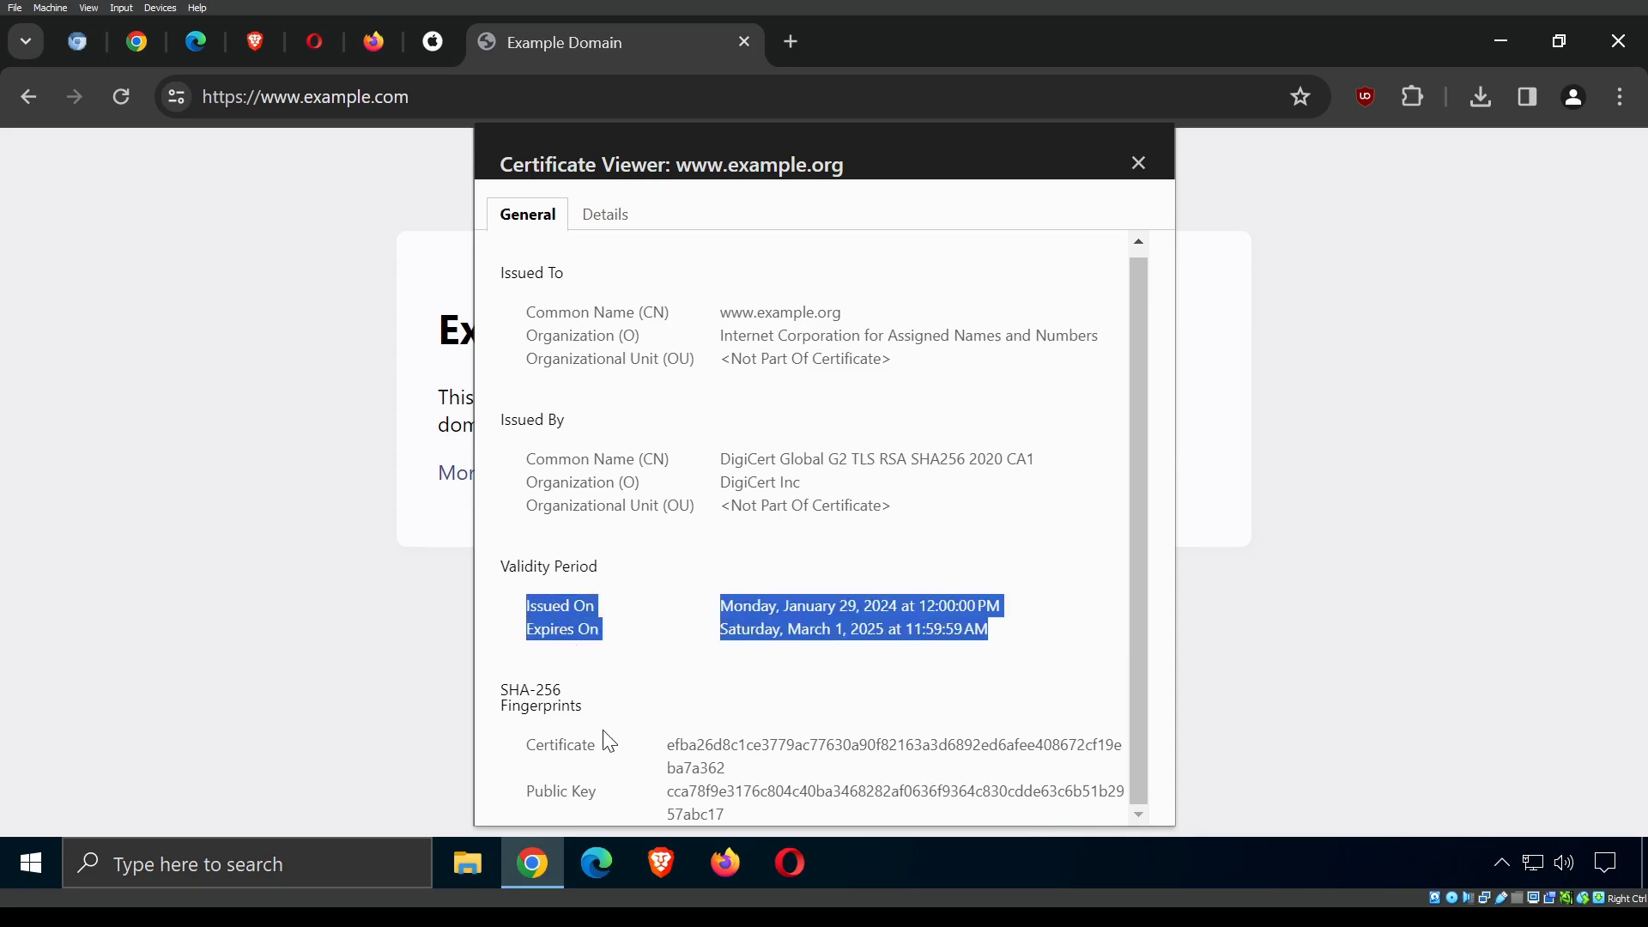
{"action": "double_click", "coordinate": [744, 806]}
{"action": "left_click_drag", "start_coordinate": [592, 768], "coordinate": [502, 695]}
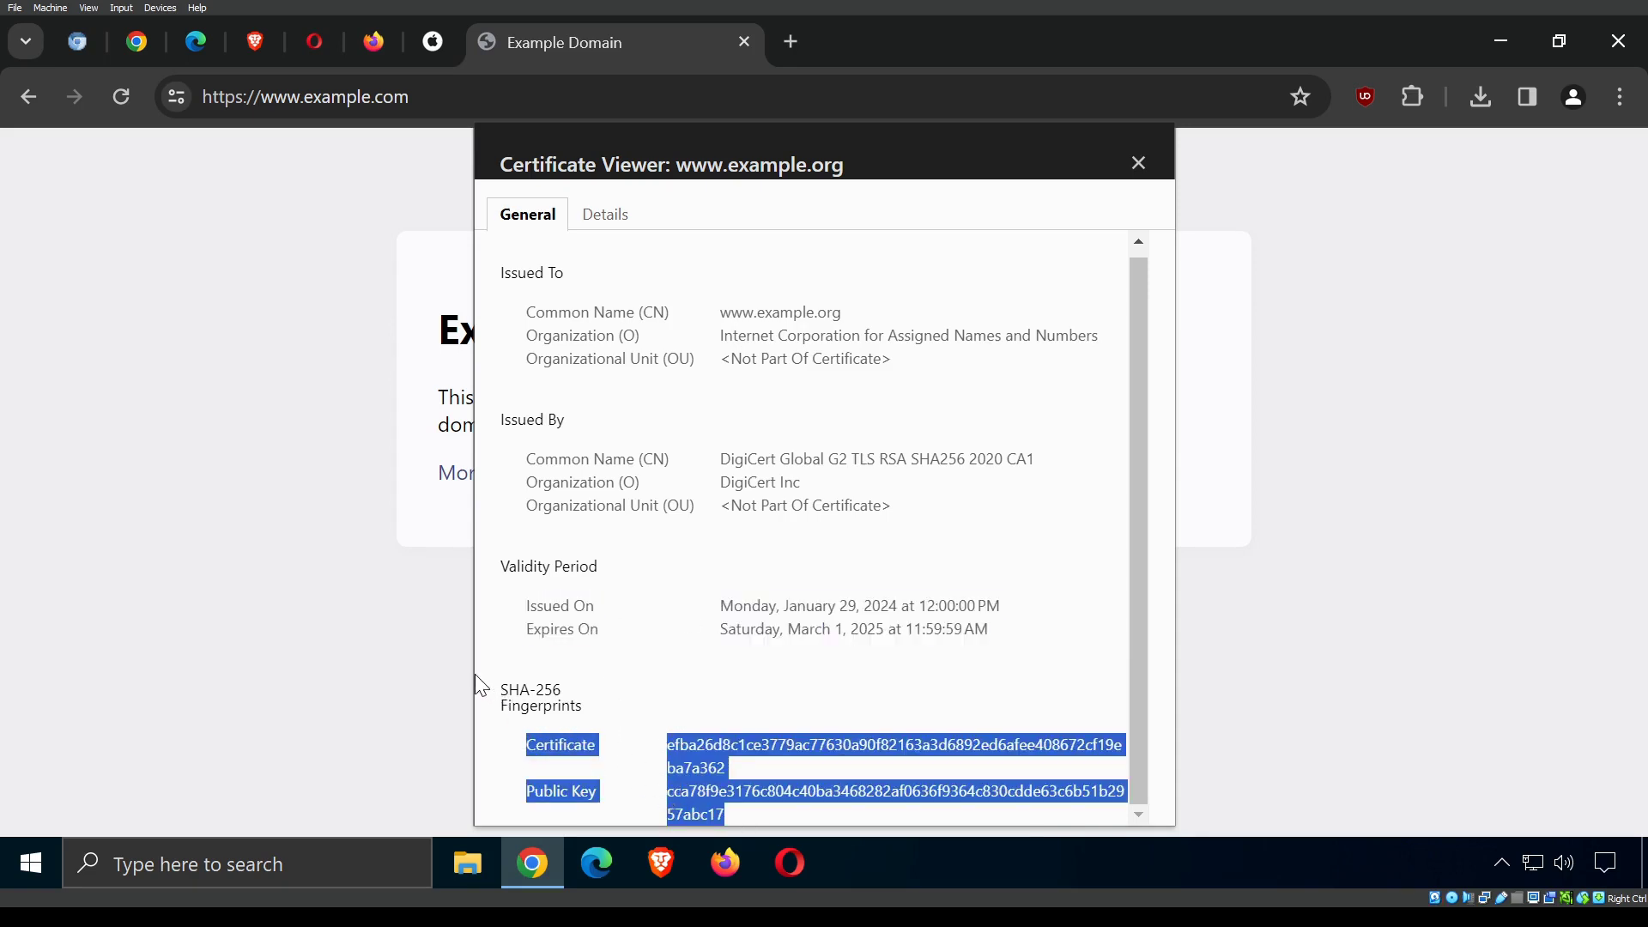
{"action": "left_click", "coordinate": [327, 579]}
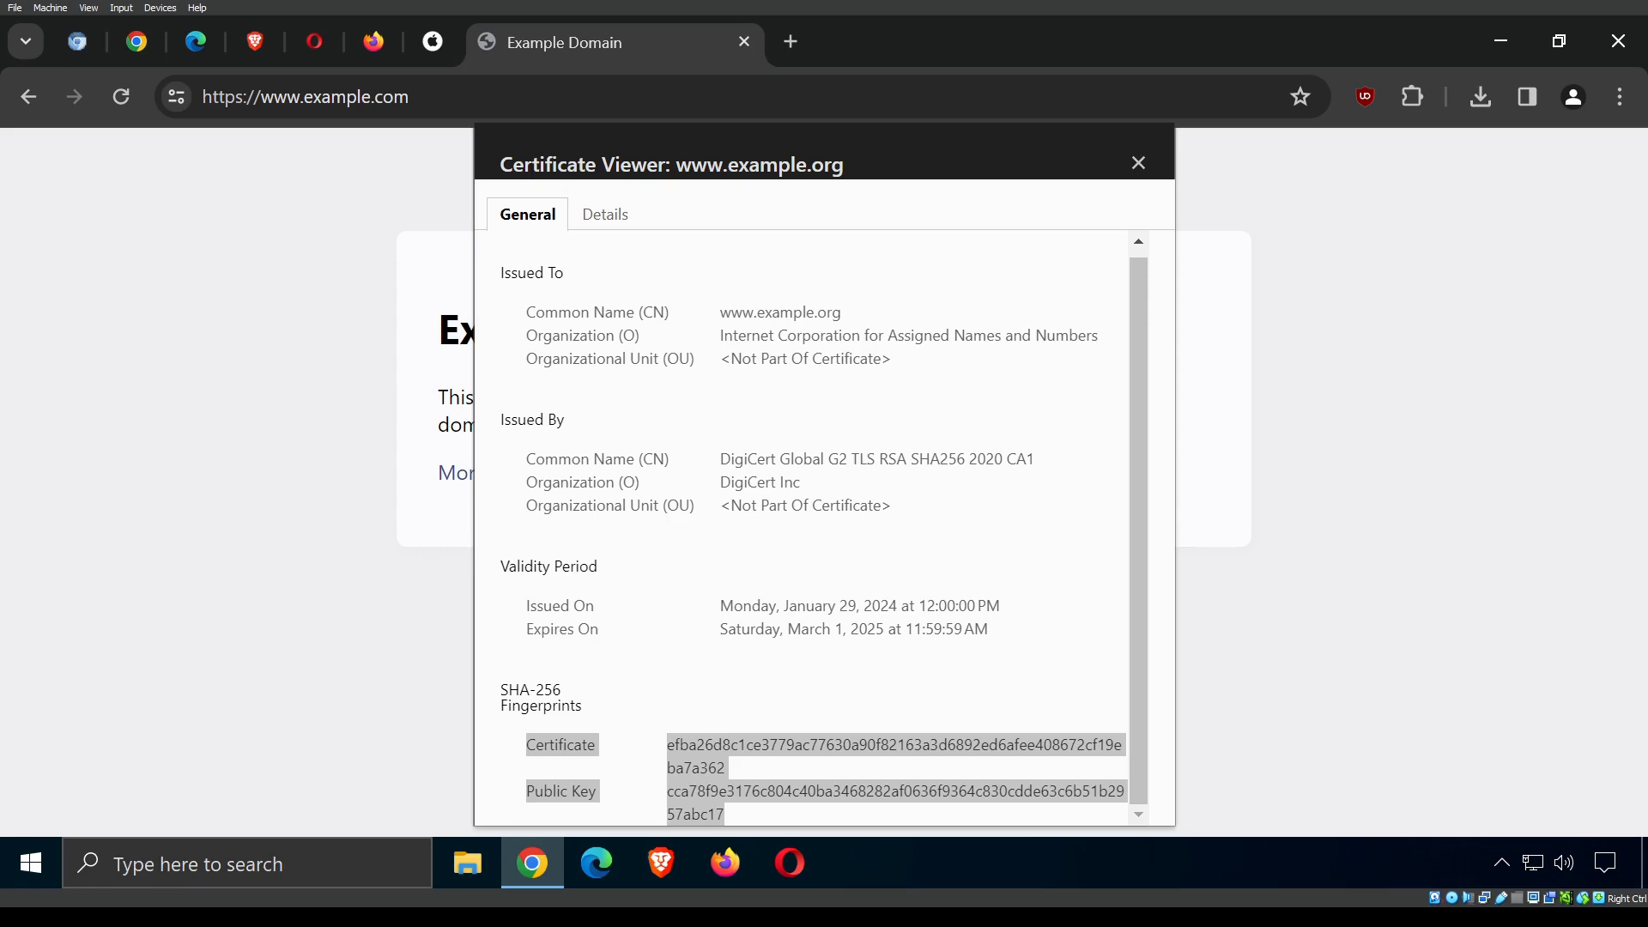
{"action": "left_click", "coordinate": [818, 717]}
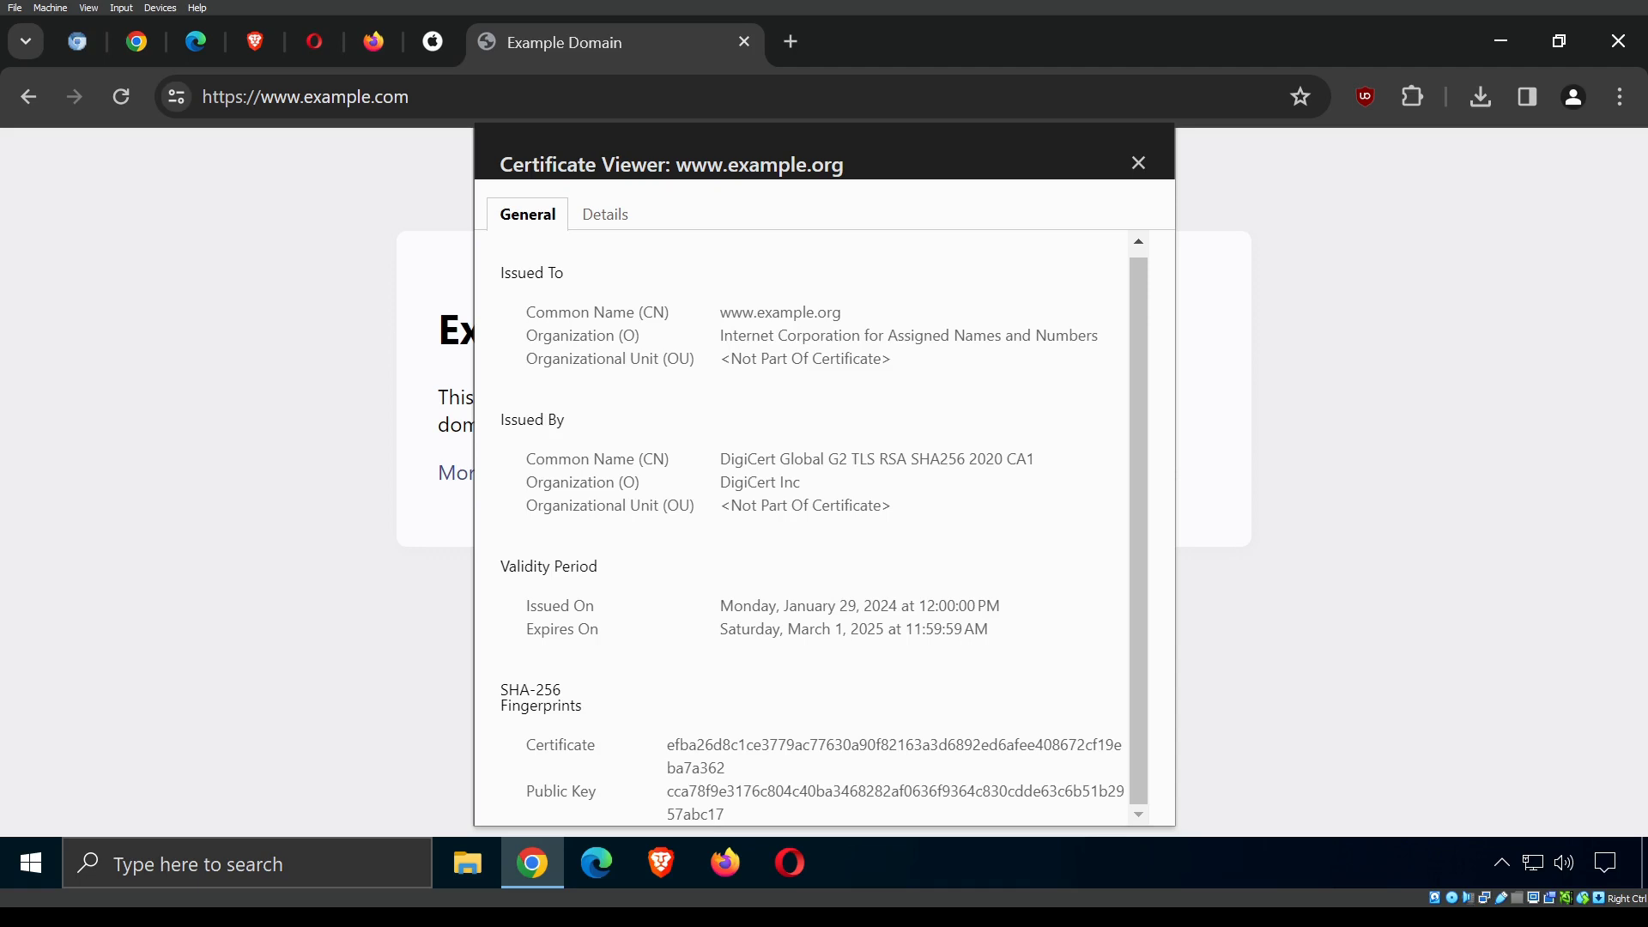
Highlight the public key and certificate fingerprints in turn, and then the issuer, recipient and validity information above them.
{"action": "left_click_drag", "start_coordinate": [665, 806], "coordinate": [663, 784]}
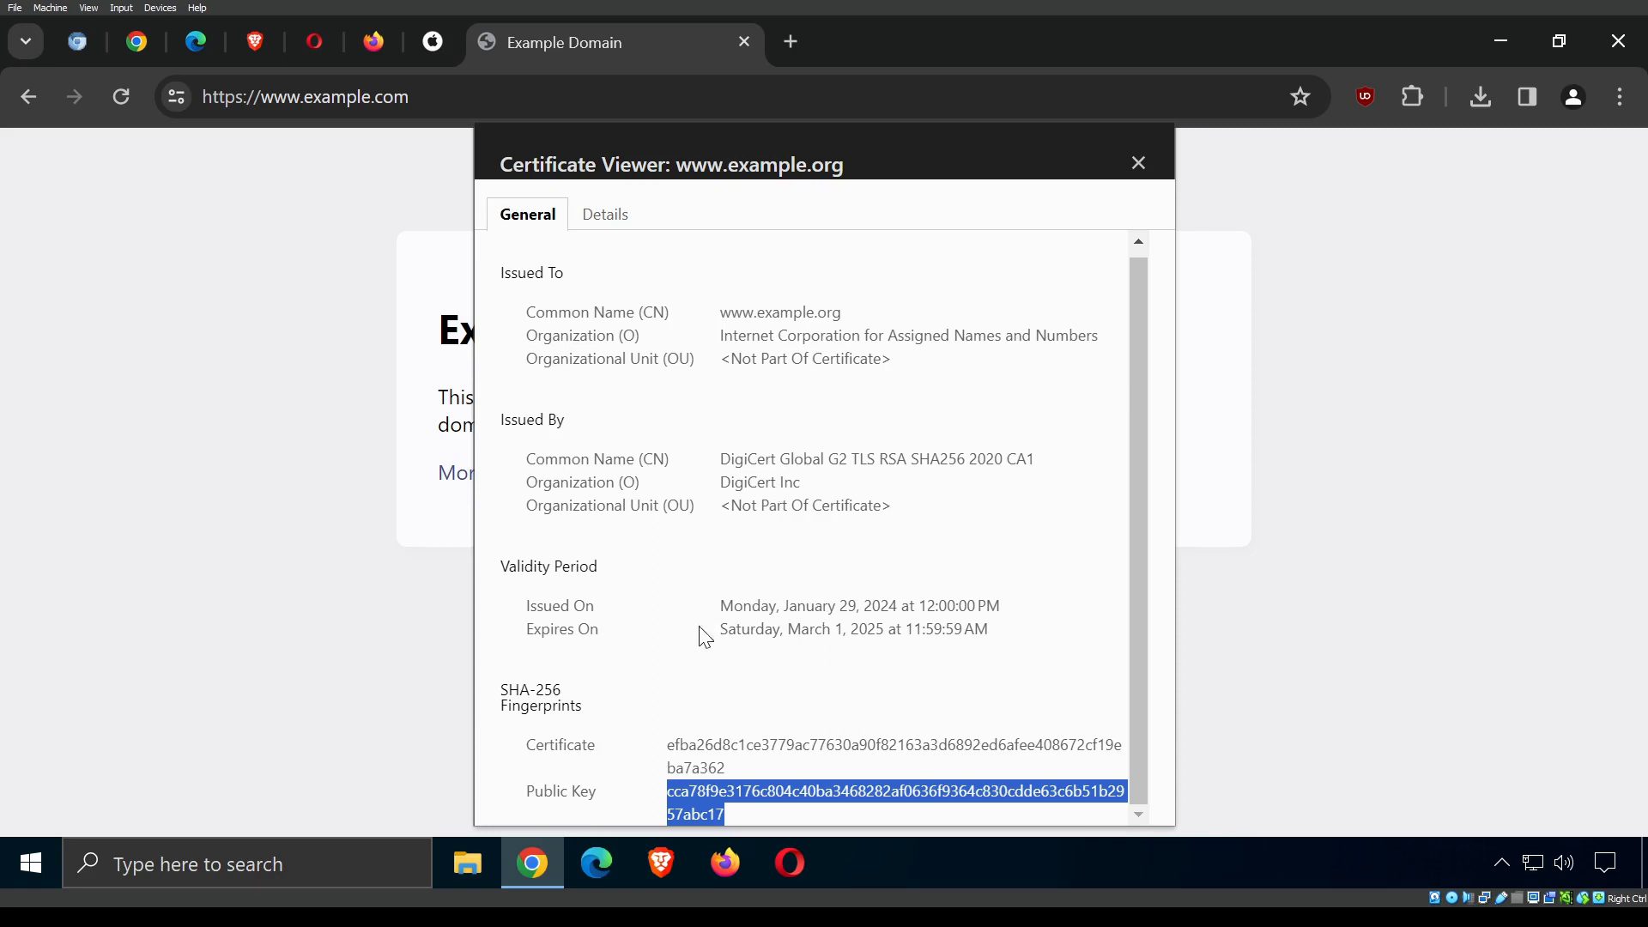
{"action": "left_click", "coordinate": [724, 766]}
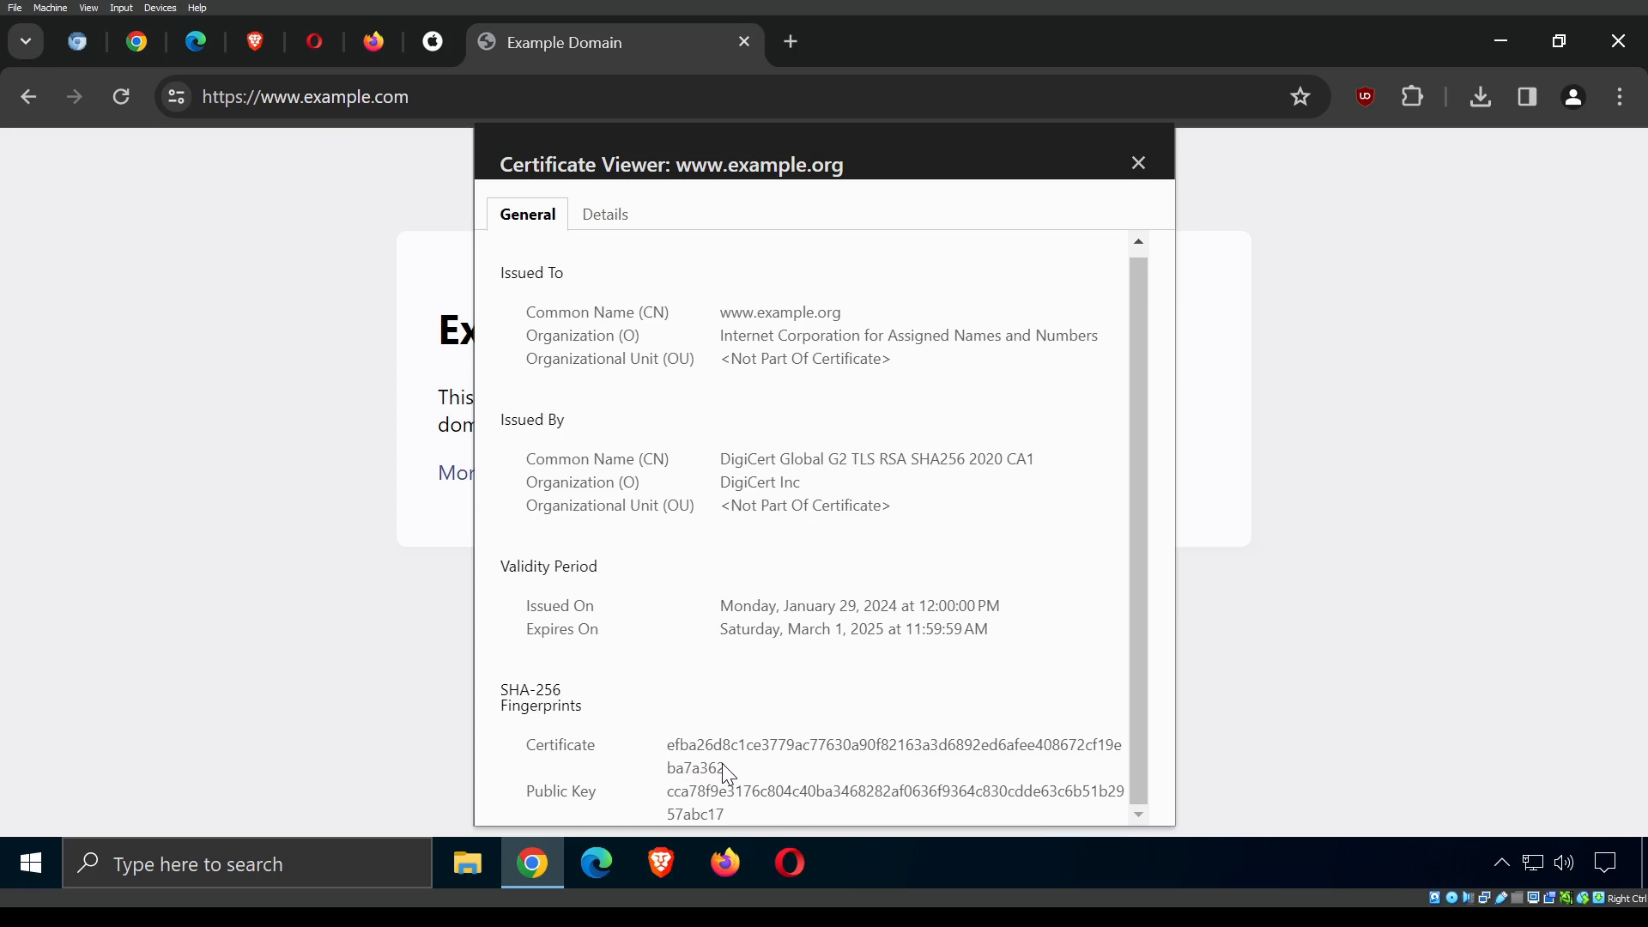
{"action": "left_click_drag", "start_coordinate": [669, 762], "coordinate": [663, 745]}
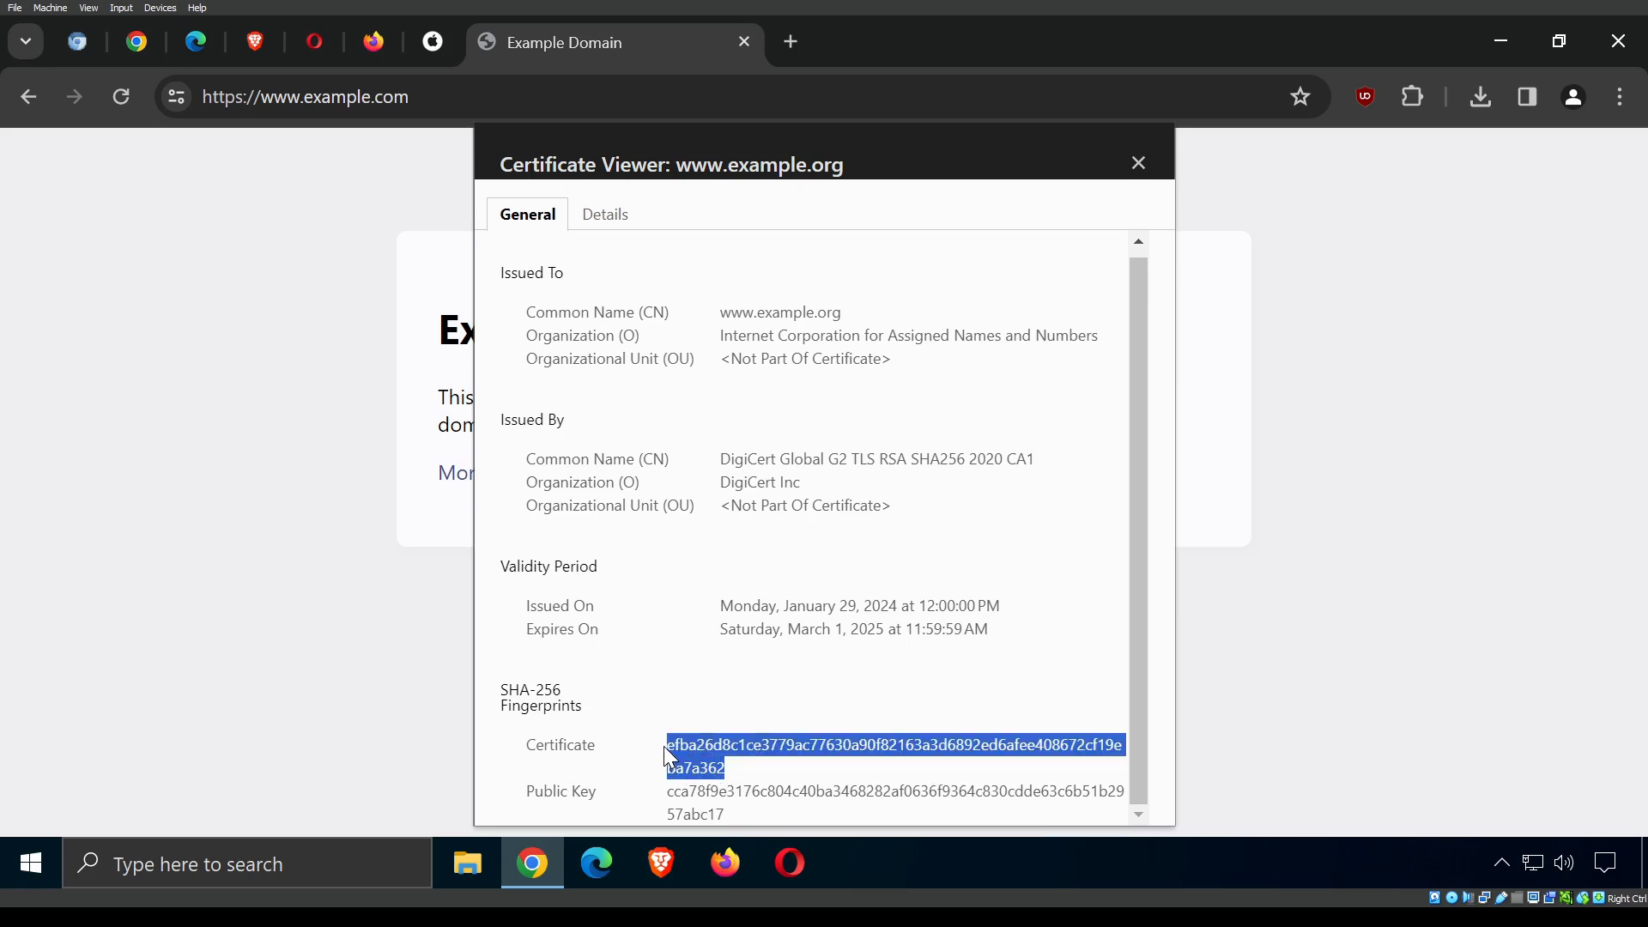
{"action": "left_click", "coordinate": [663, 692]}
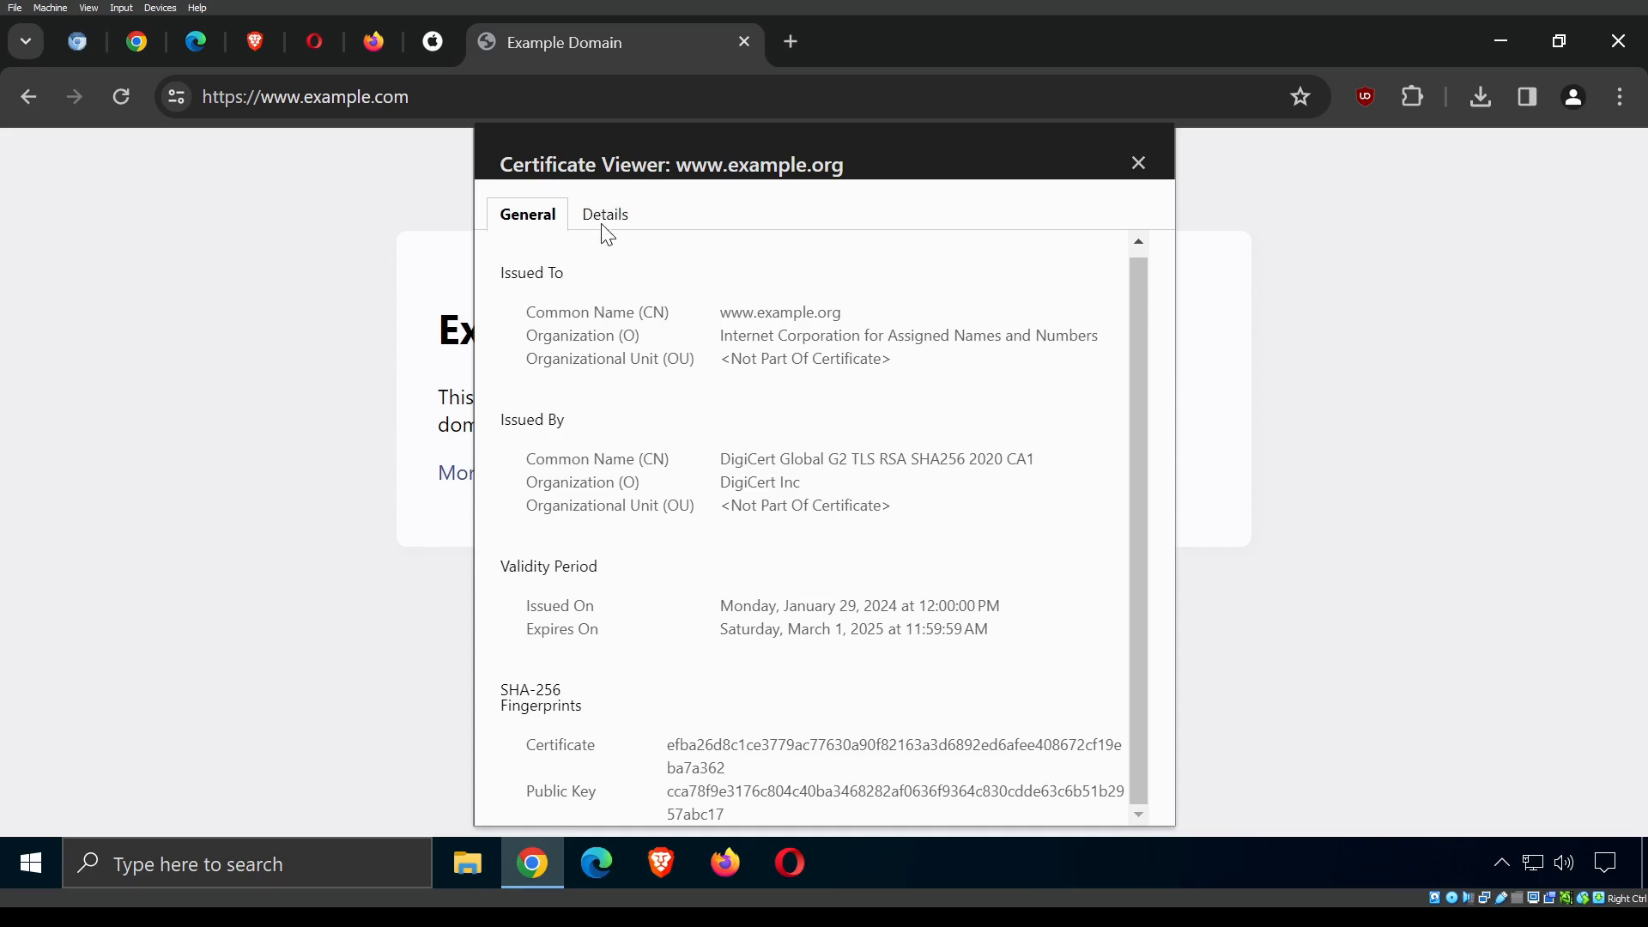
{"action": "double_click", "coordinate": [721, 767]}
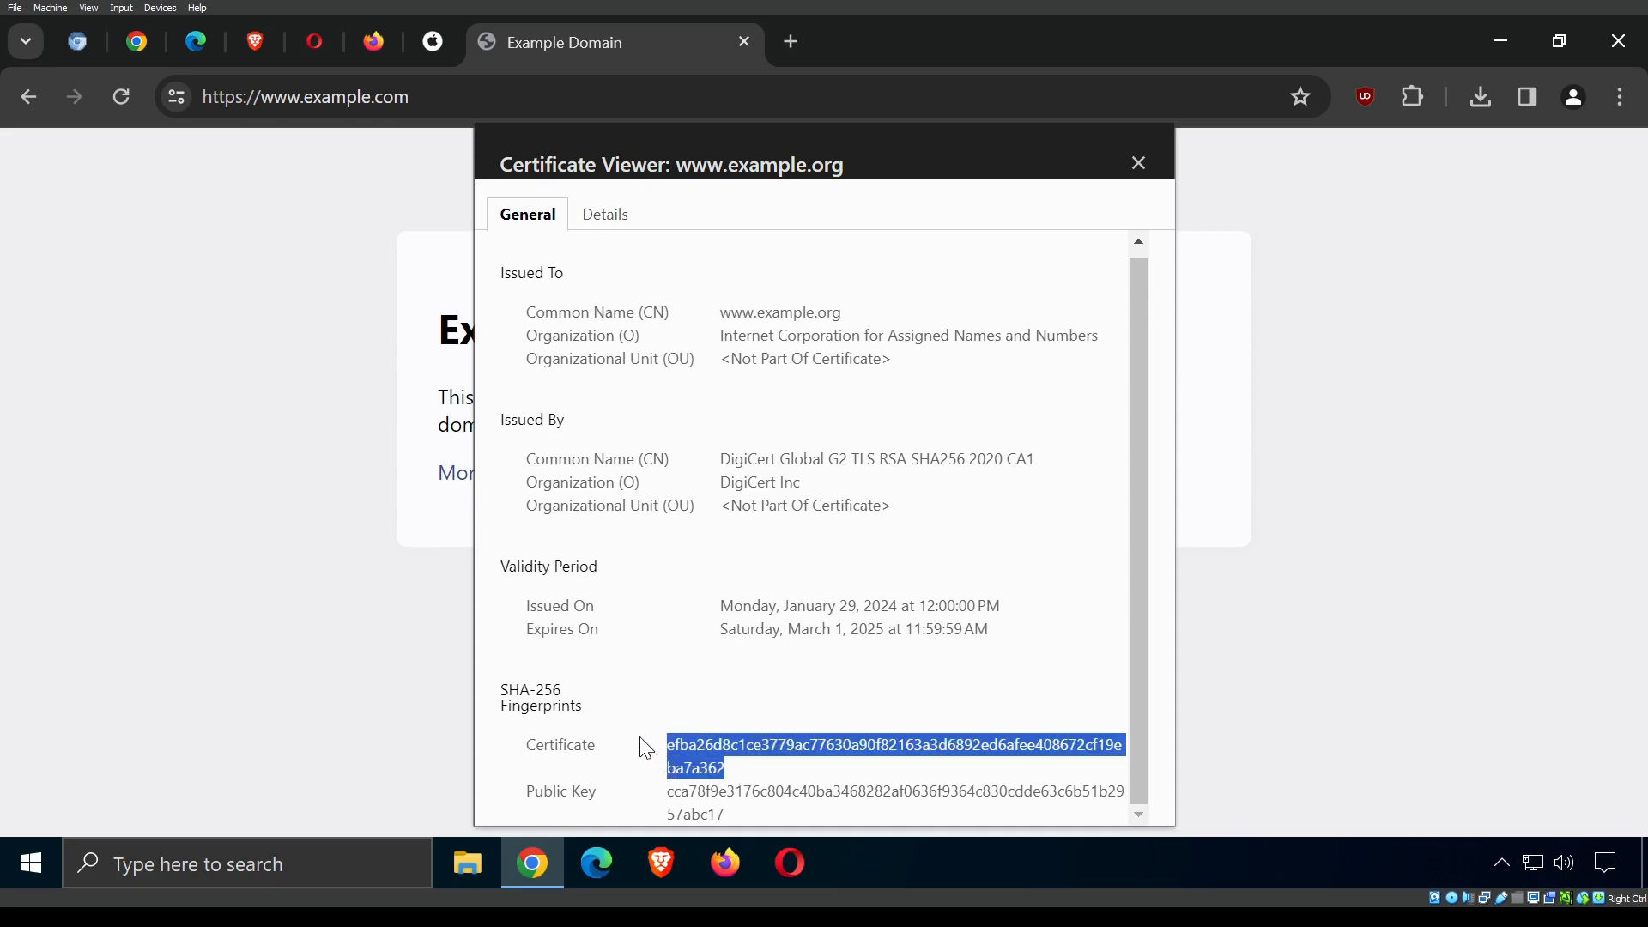
{"action": "left_click_drag", "start_coordinate": [743, 807], "coordinate": [657, 792]}
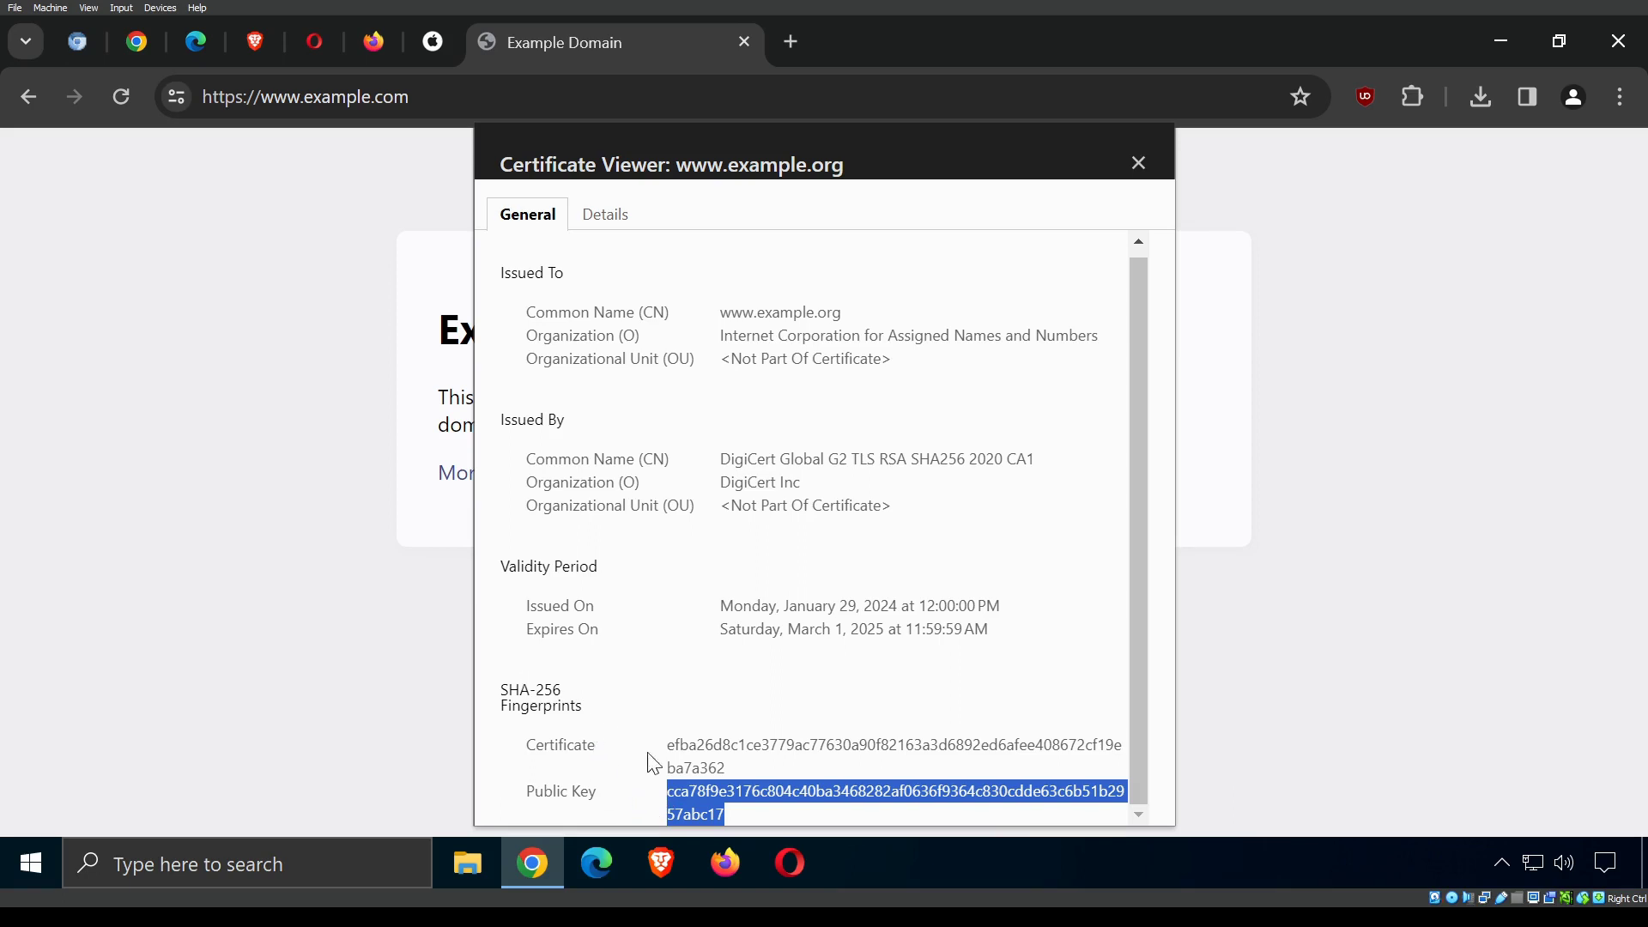
{"action": "left_click", "coordinate": [737, 762]}
{"action": "left_click_drag", "start_coordinate": [726, 806], "coordinate": [647, 747]}
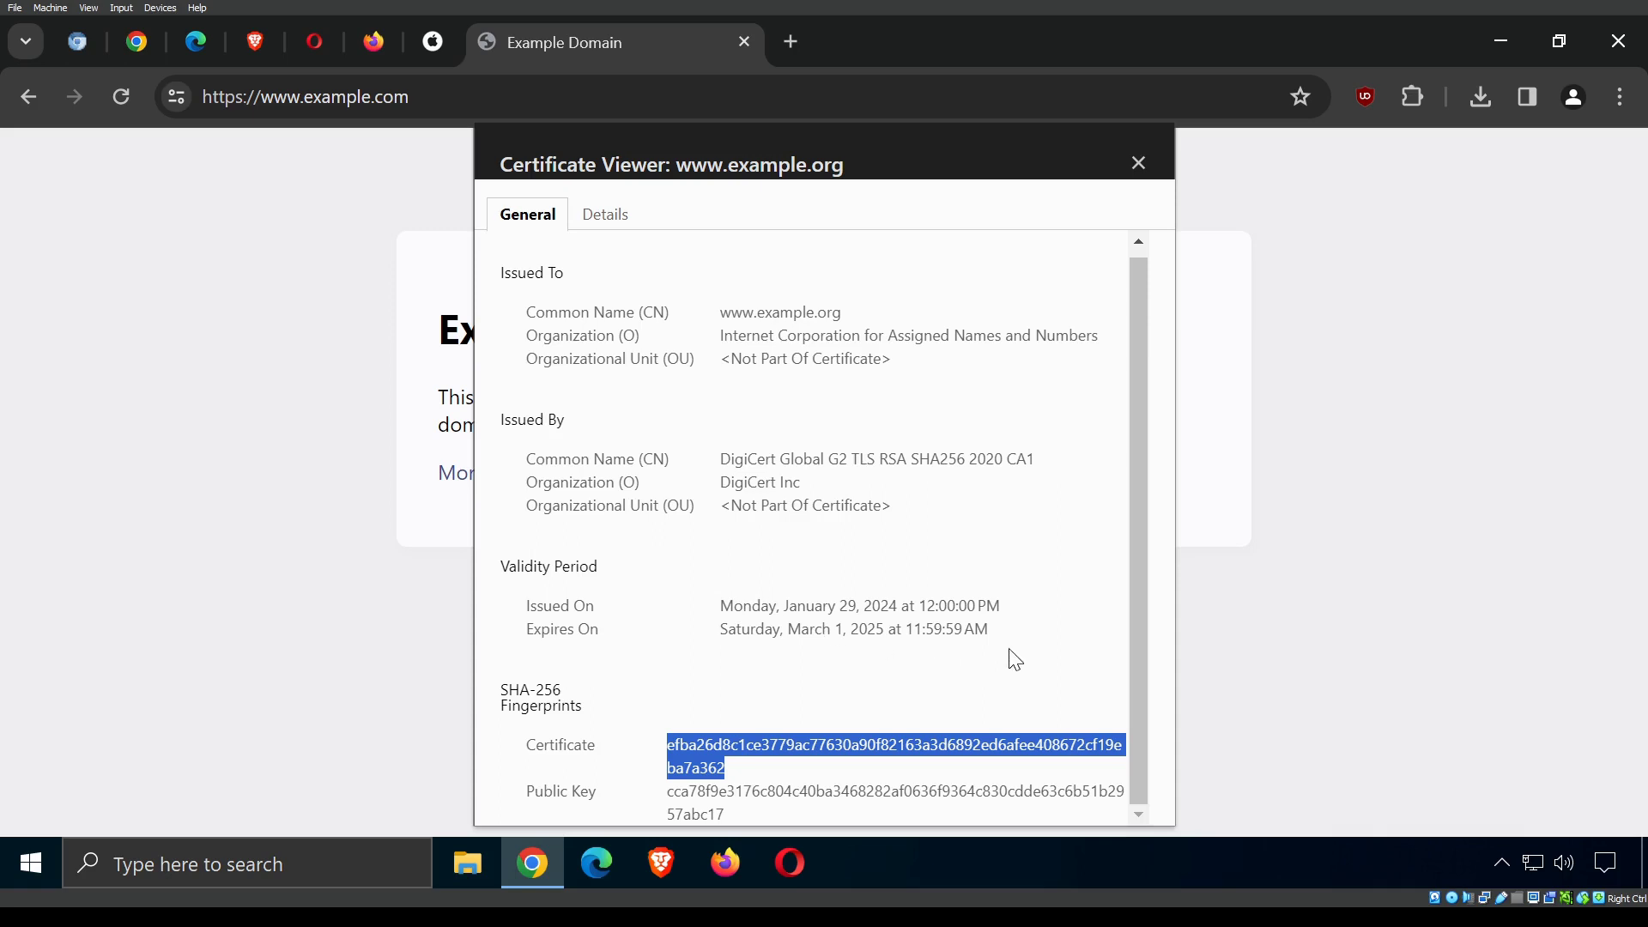
{"action": "left_click_drag", "start_coordinate": [1012, 642], "coordinate": [490, 268]}
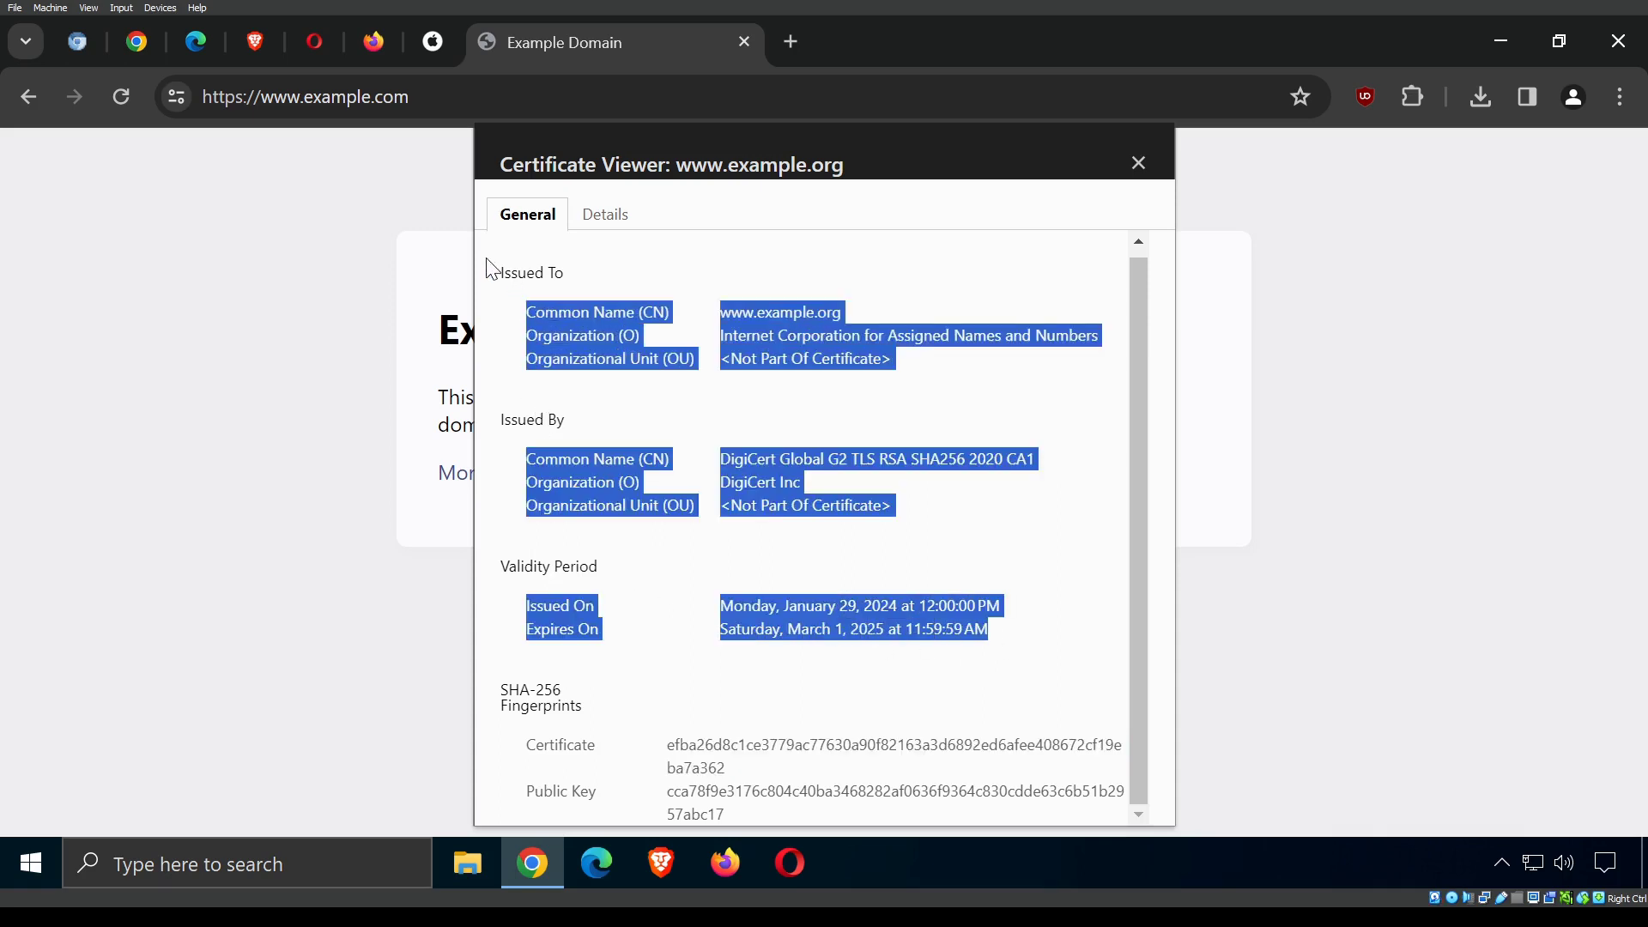
{"action": "left_click", "coordinate": [838, 430]}
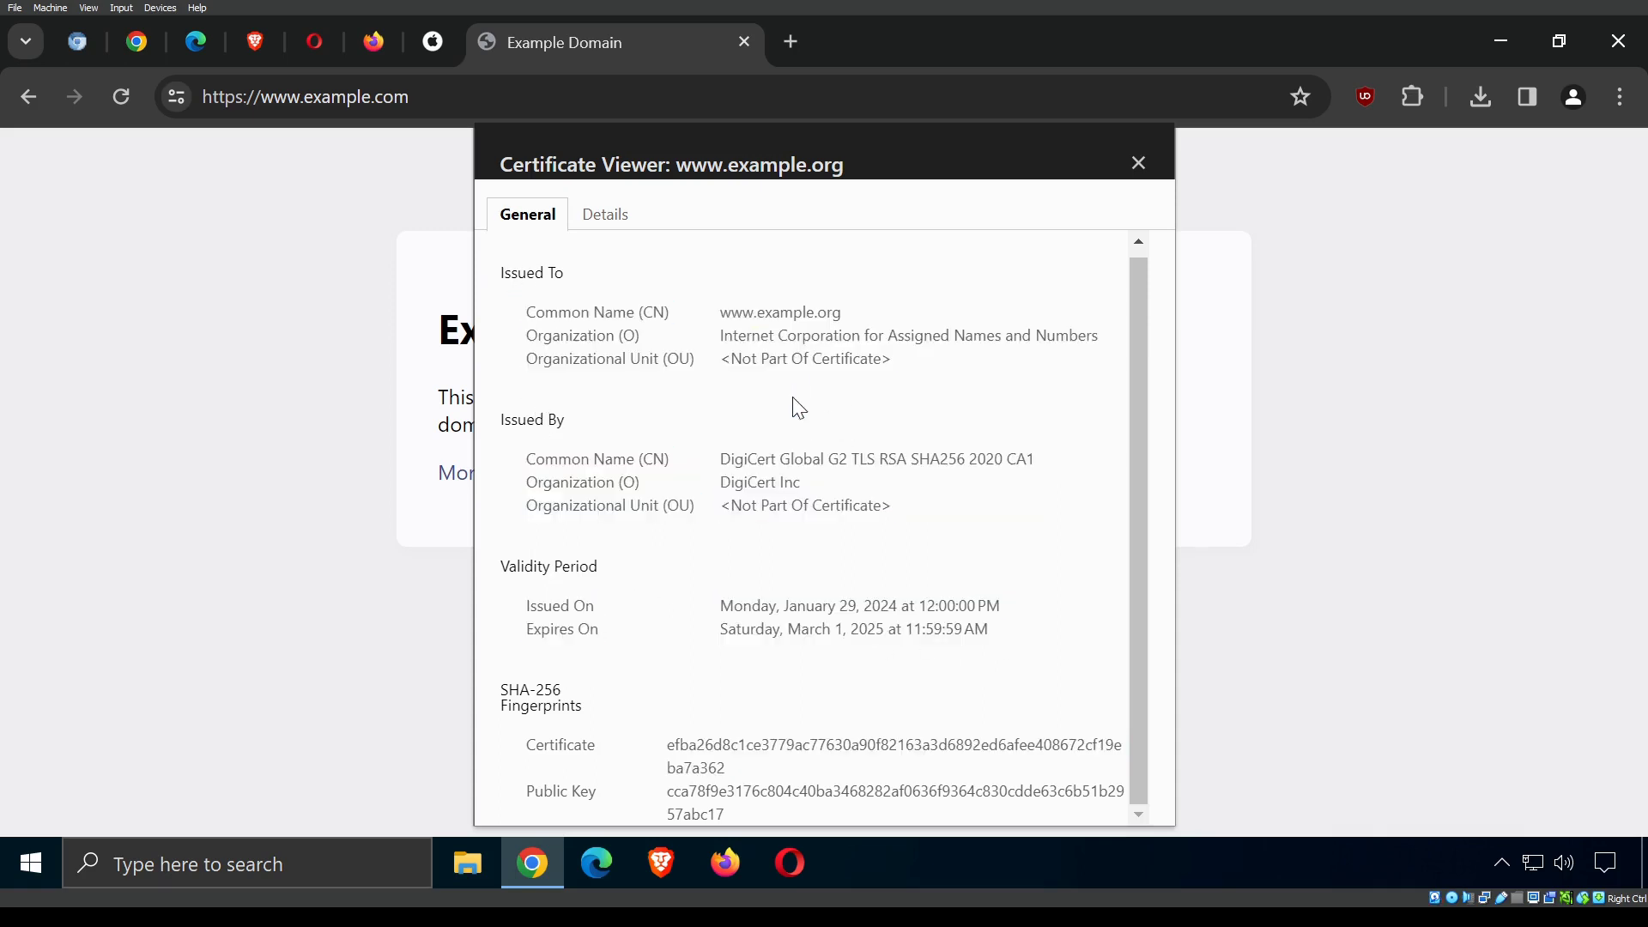
Examine the certificate's detailed fields, including the public key value under SHA-256 Fingerprints, and close the certificate viewer.
{"action": "left_click", "coordinate": [592, 215]}
{"action": "scroll", "coordinate": [610, 489], "scroll_direction": "down", "scroll_amount": 10}
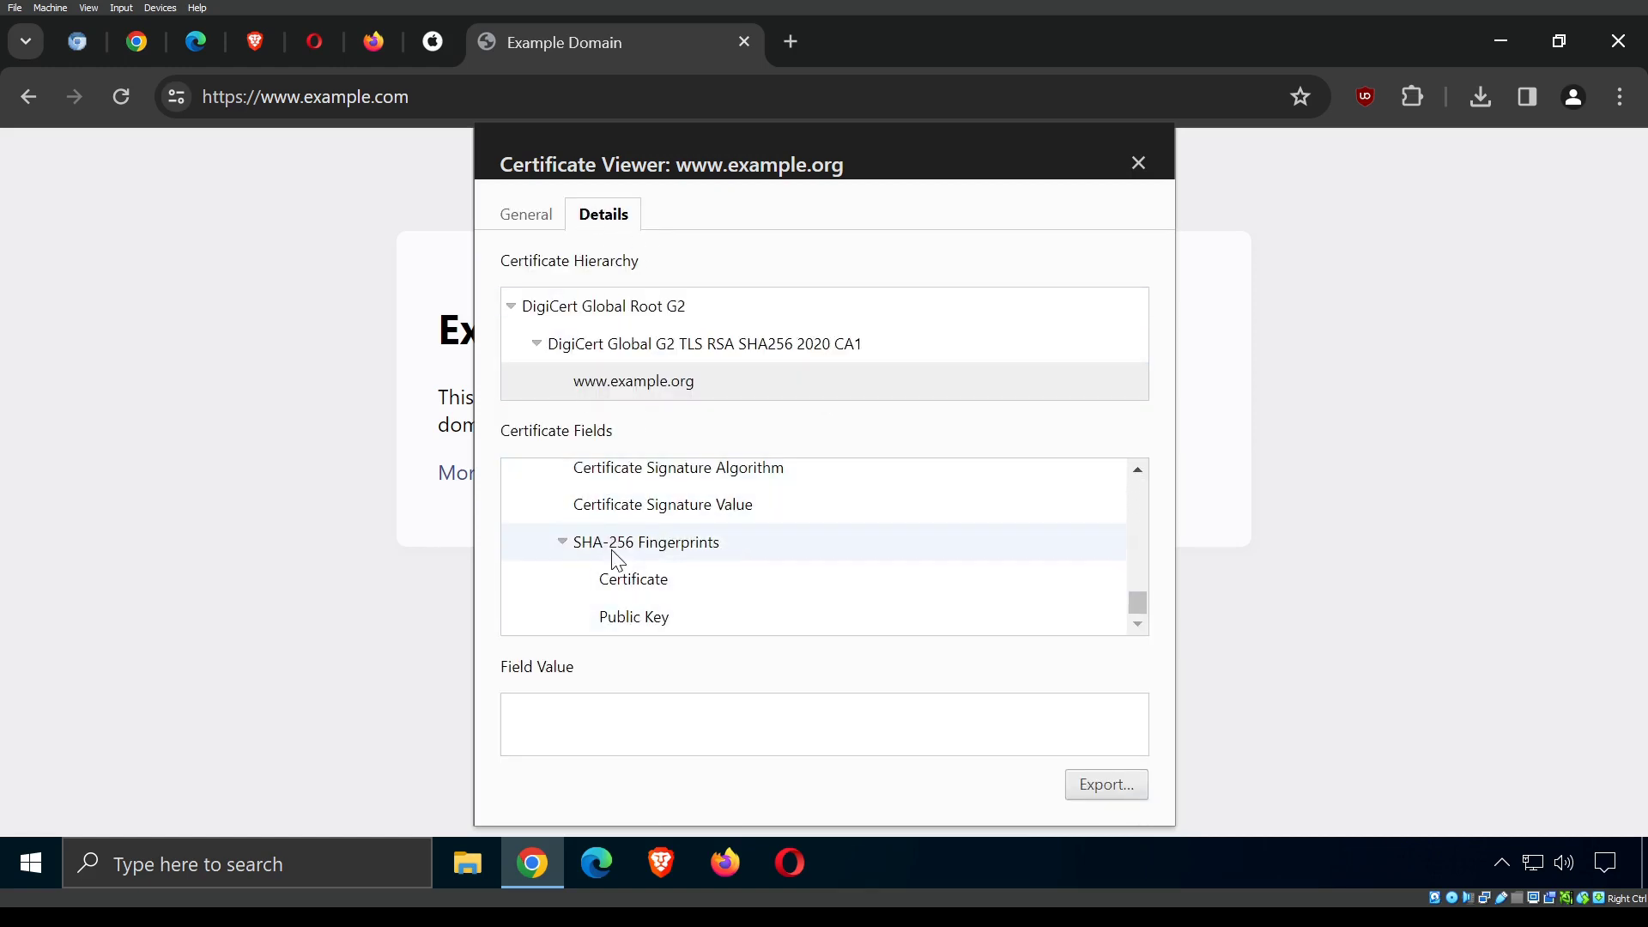
{"action": "left_click", "coordinate": [619, 595]}
{"action": "left_click", "coordinate": [620, 605]}
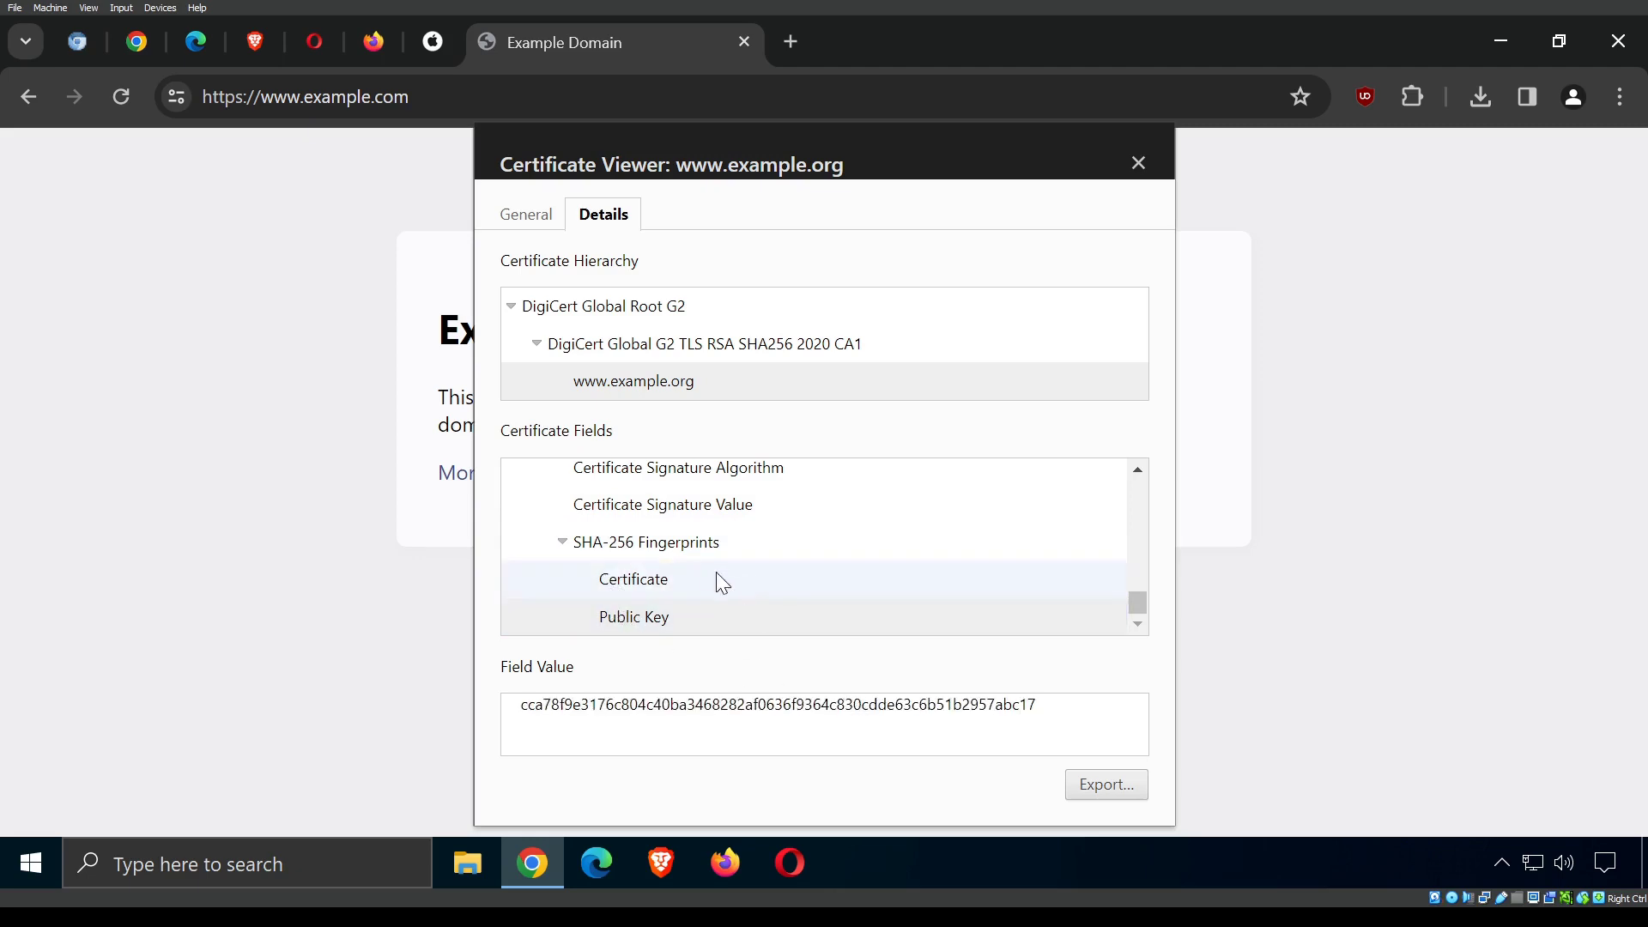
{"action": "scroll", "coordinate": [663, 529], "scroll_direction": "up", "scroll_amount": 5}
{"action": "scroll", "coordinate": [665, 530], "scroll_direction": "up", "scroll_amount": 2}
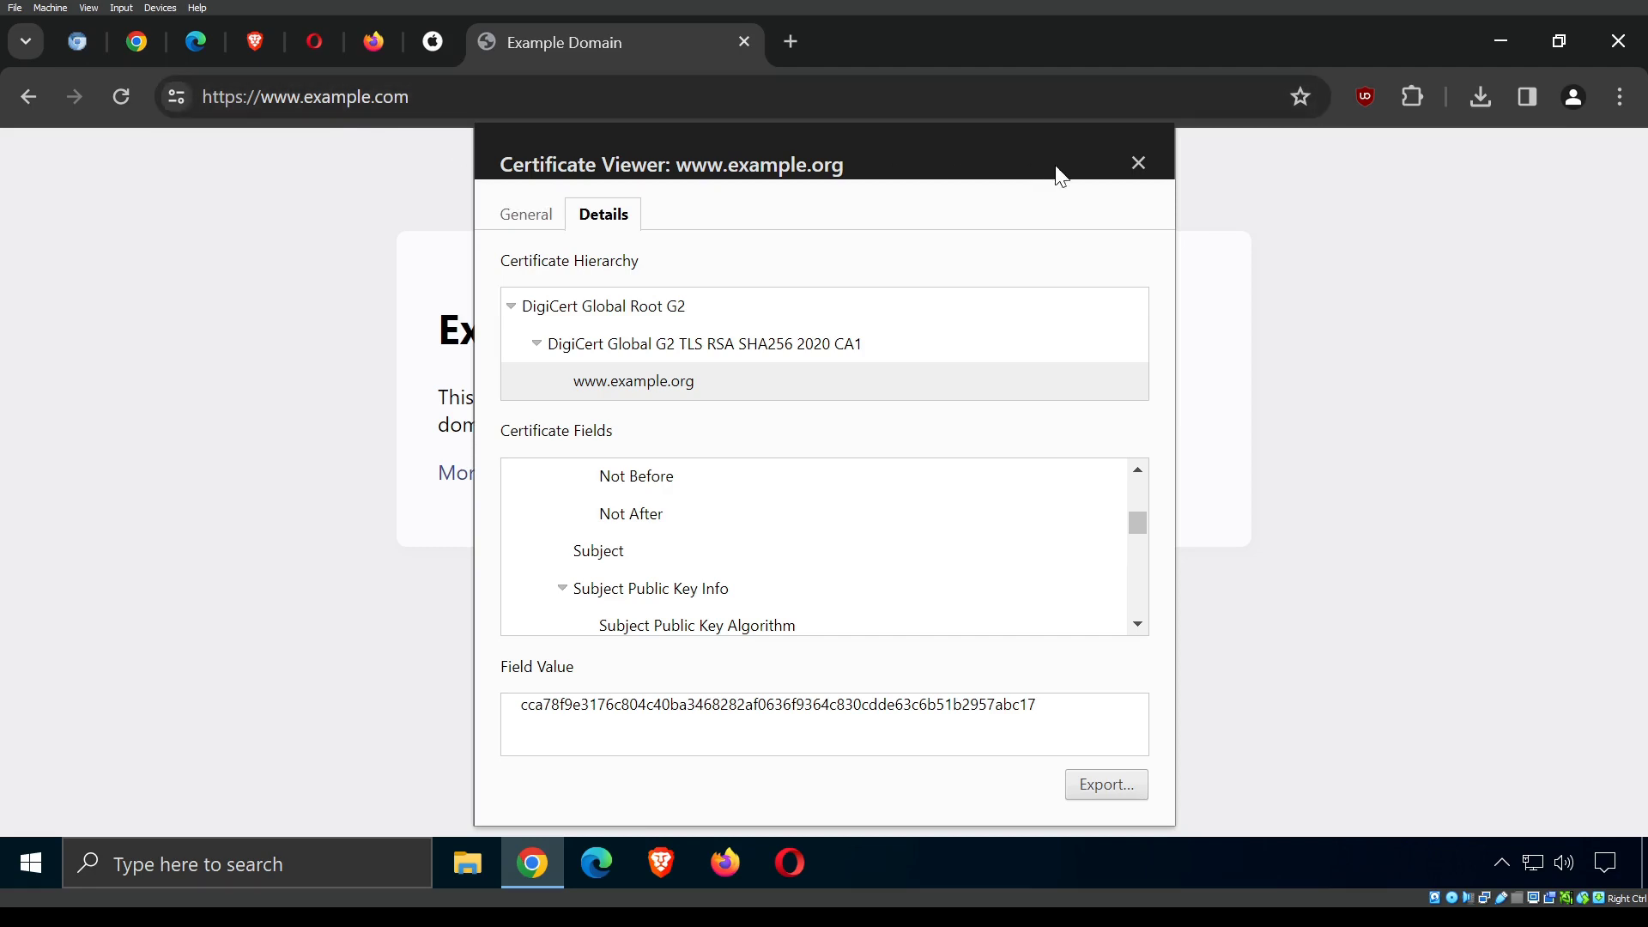
{"action": "left_click", "coordinate": [1138, 163]}
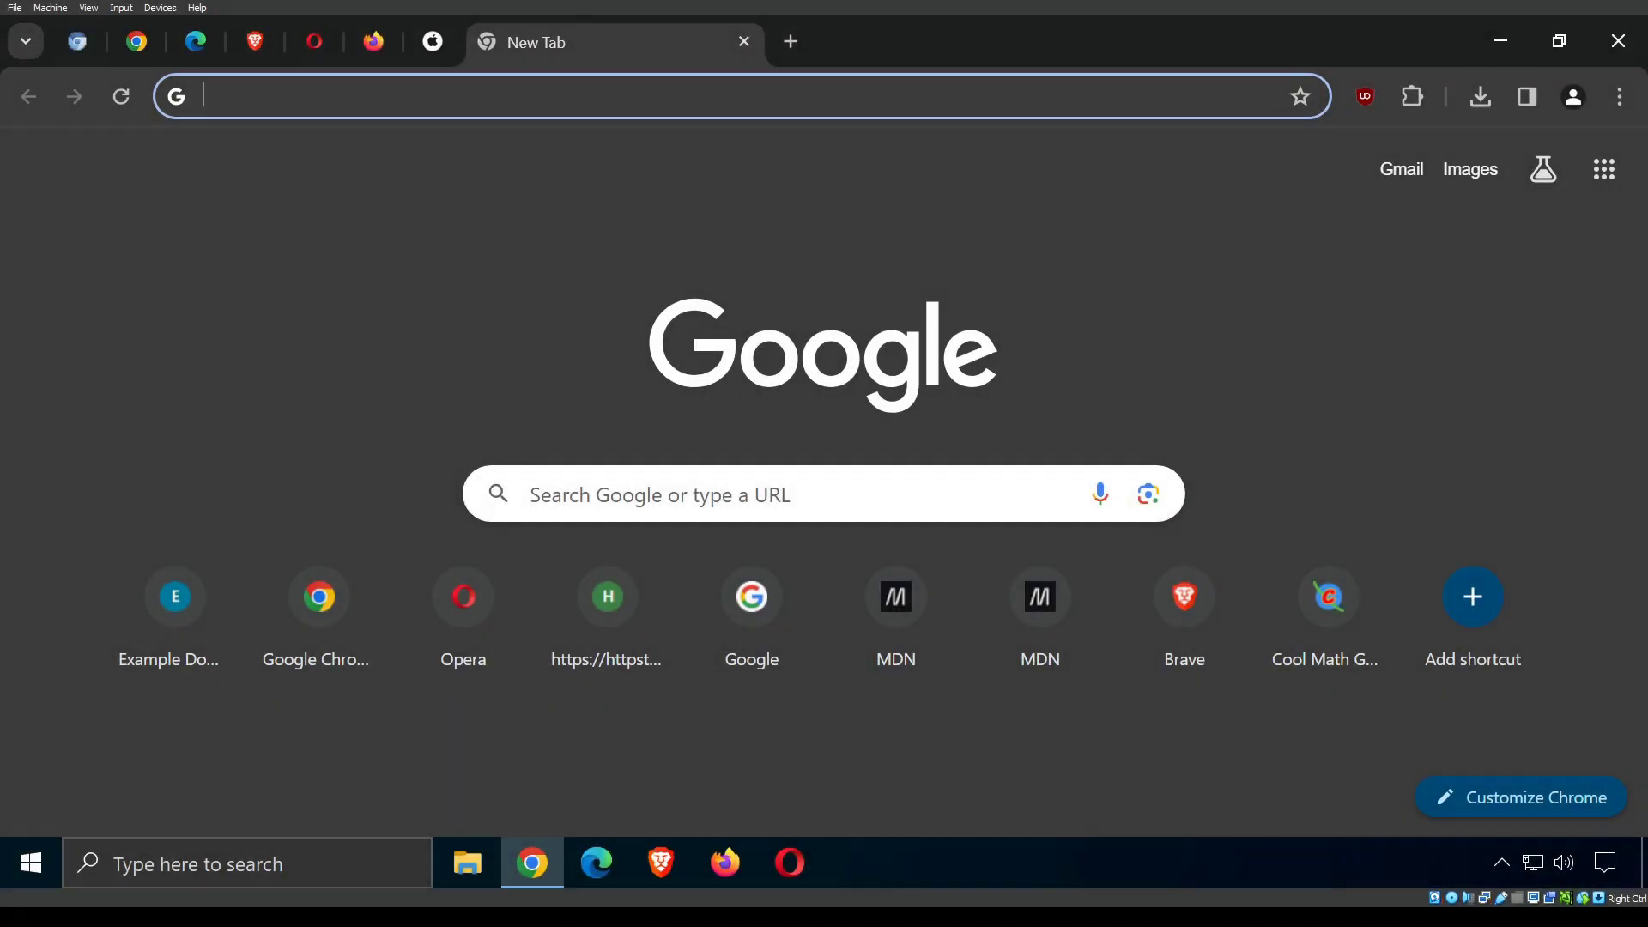
Search the web for "chrome web store" from the new tab and open the Chrome Web Store site.
{"action": "left_click", "coordinate": [626, 99]}
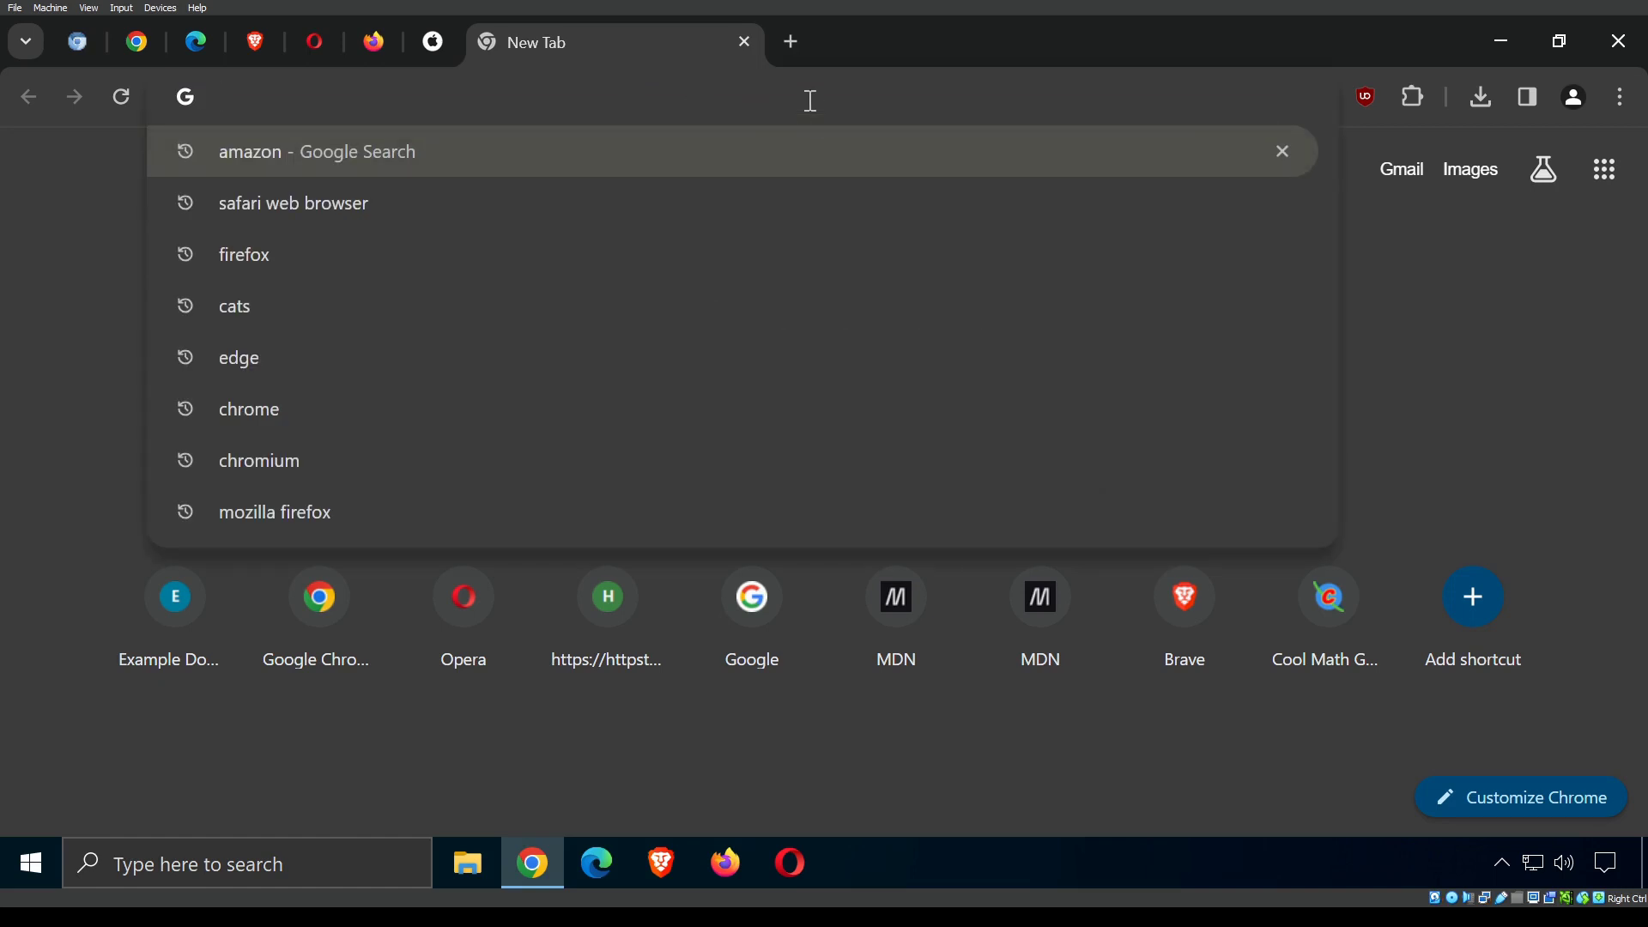
{"action": "type", "text": "chrome"}
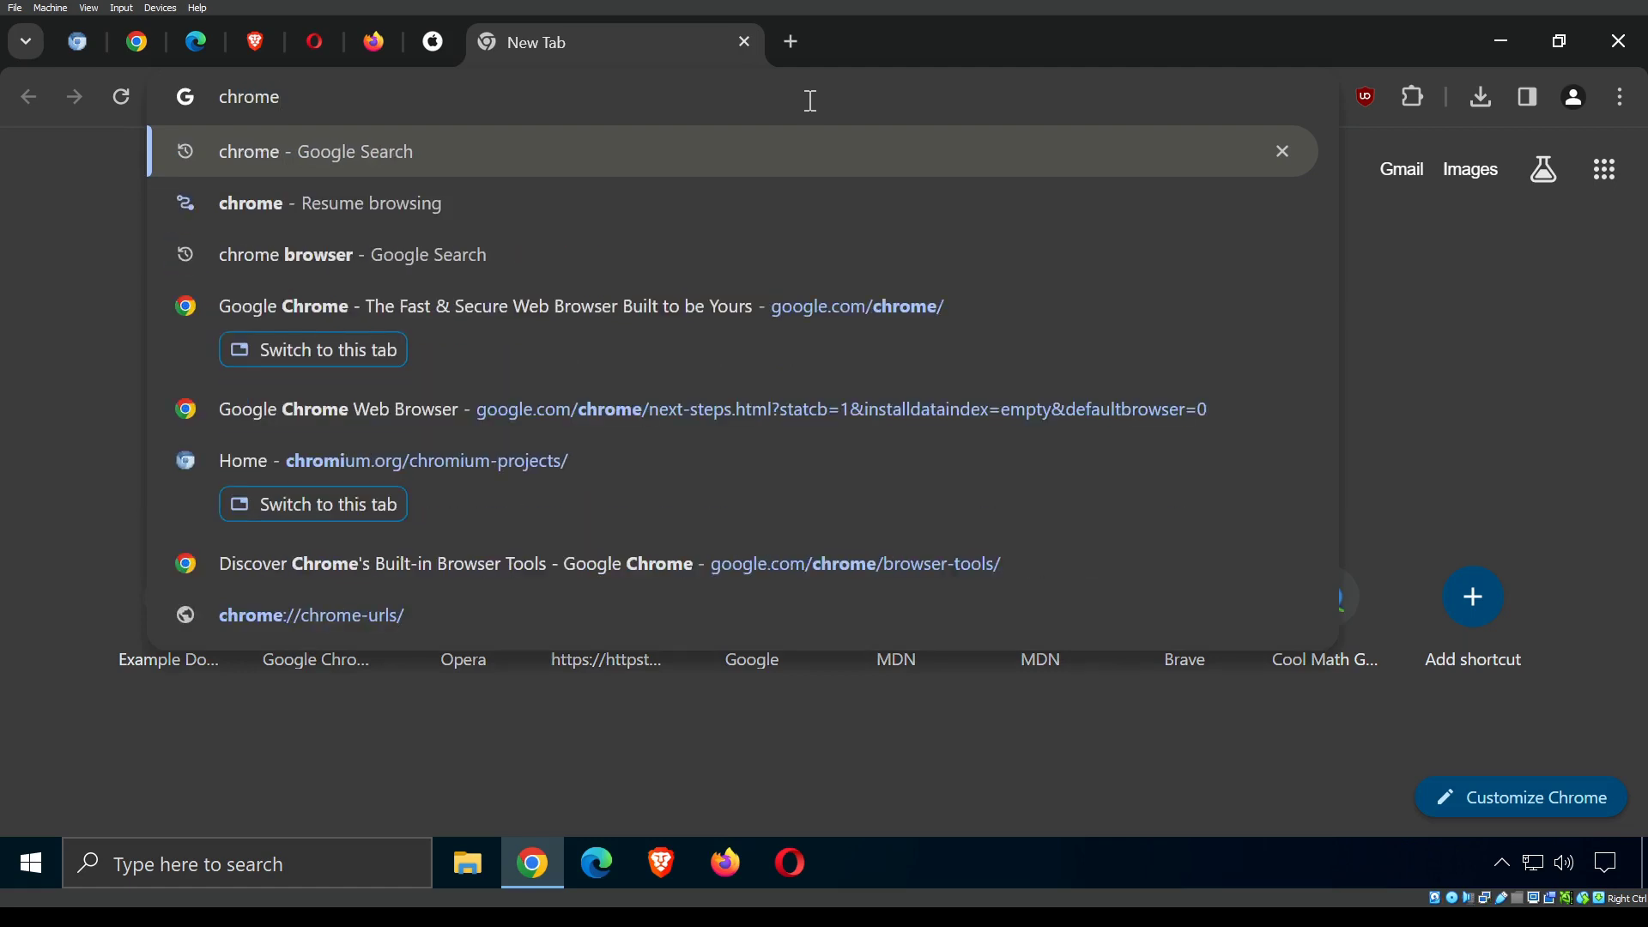
{"action": "type", "text": " we"}
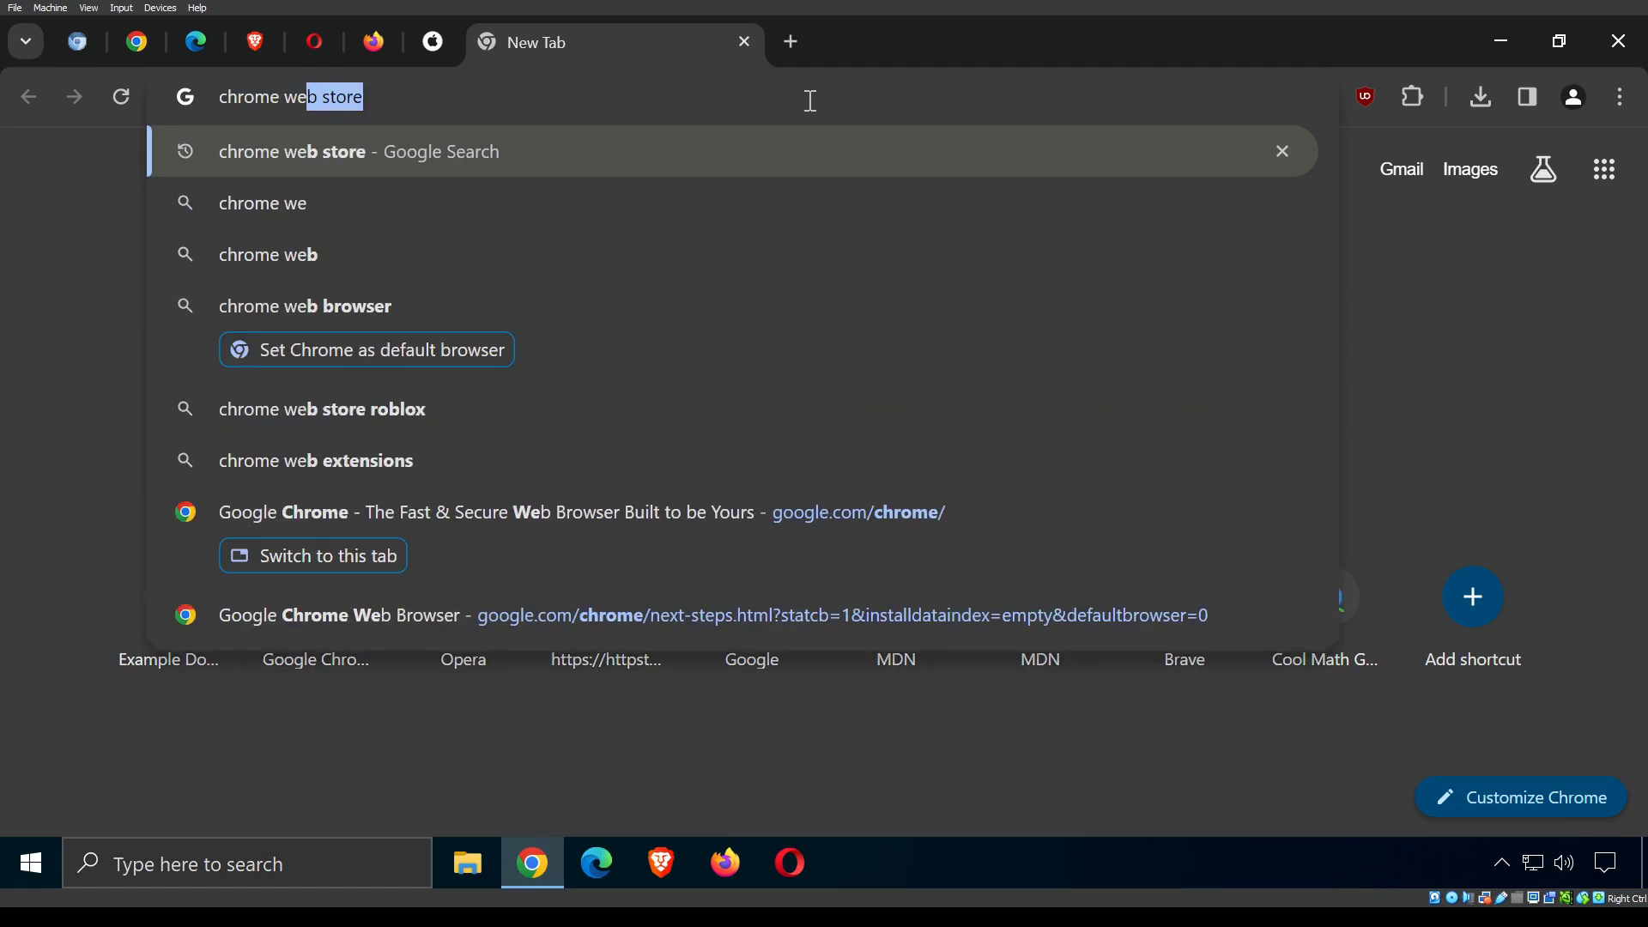
{"action": "type", "text": "b store"}
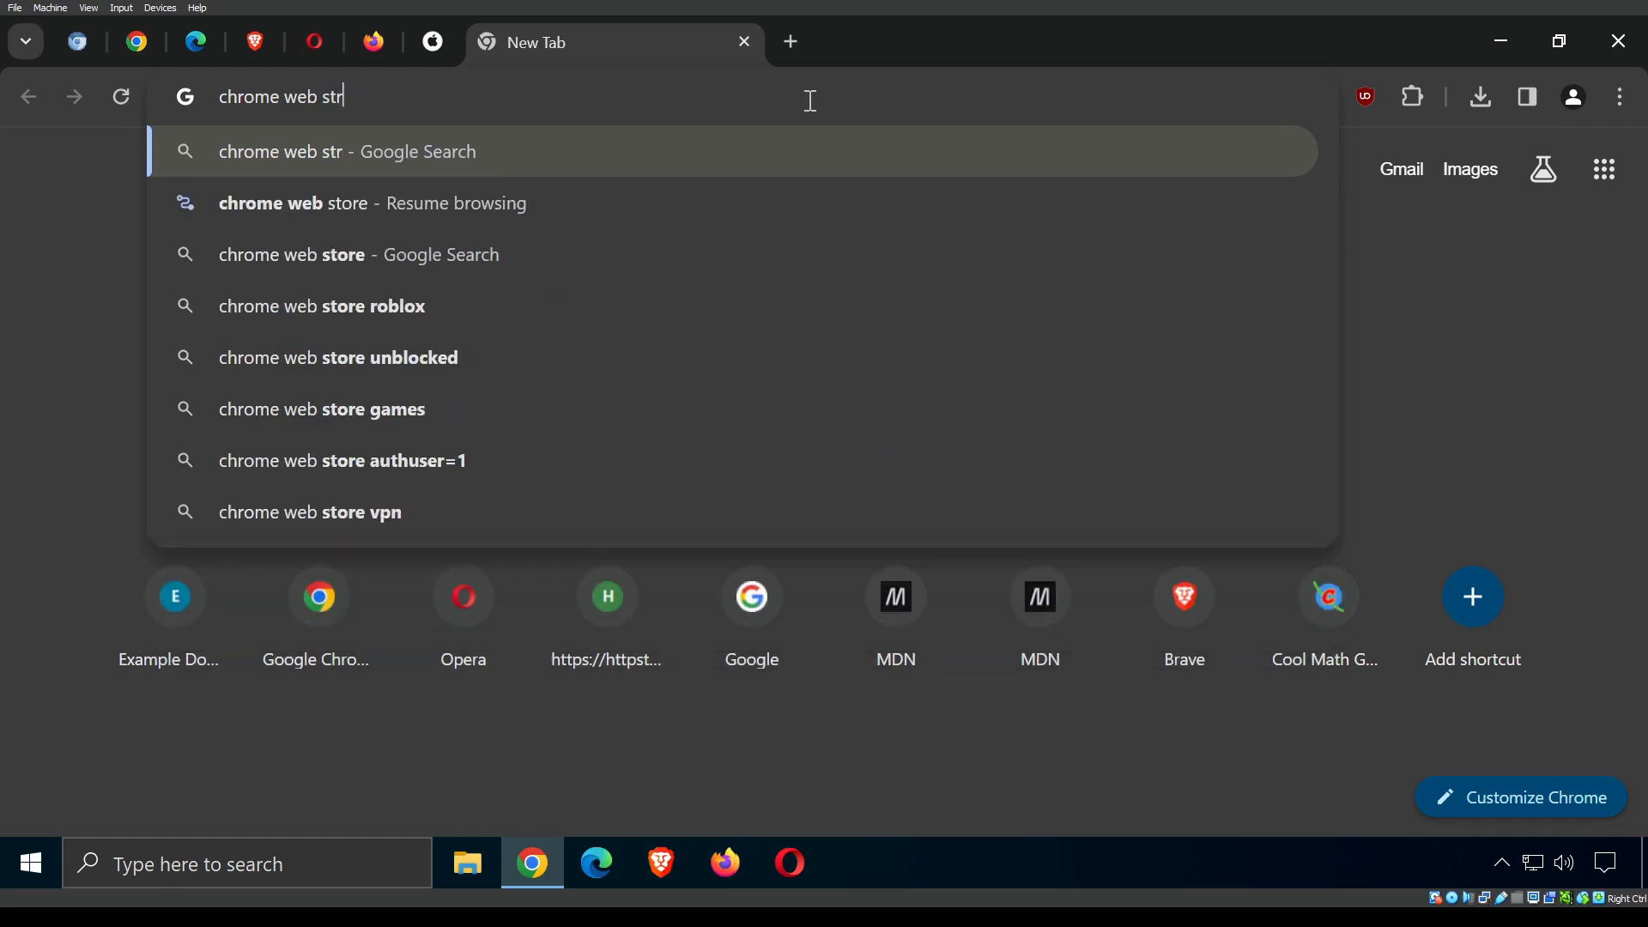
{"action": "key", "text": "Return"}
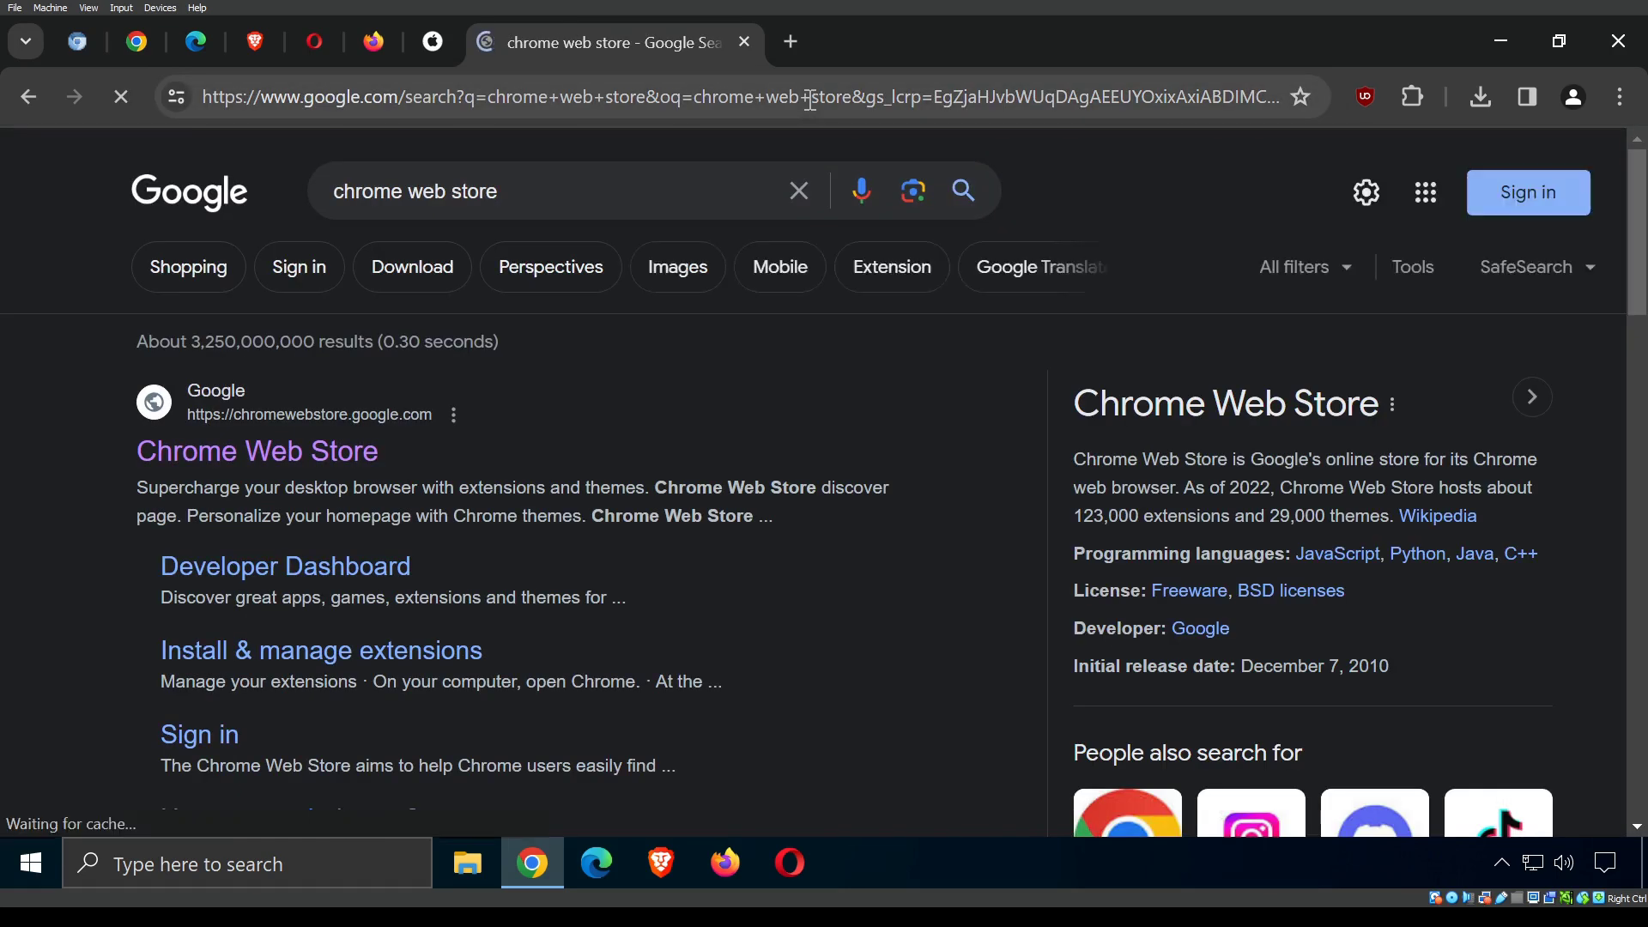
{"action": "left_click", "coordinate": [292, 454]}
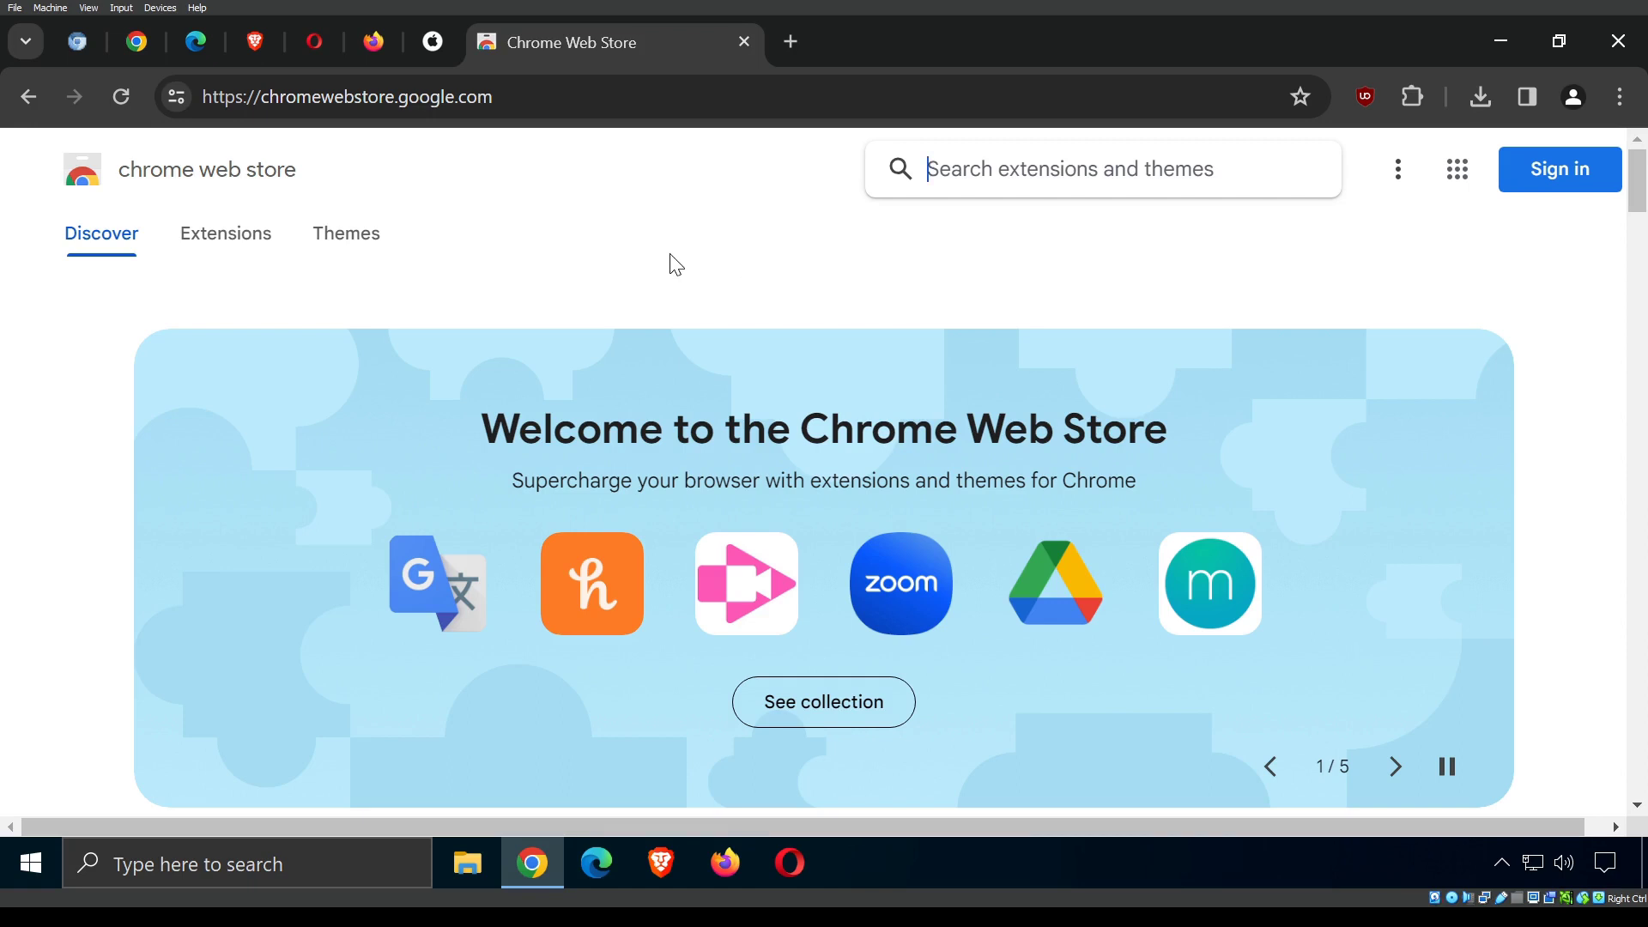
Look over the store's home page, search it for "ublock" and open the uBlock Origin extension page.
{"action": "scroll", "coordinate": [675, 263], "scroll_direction": "down", "scroll_amount": 3}
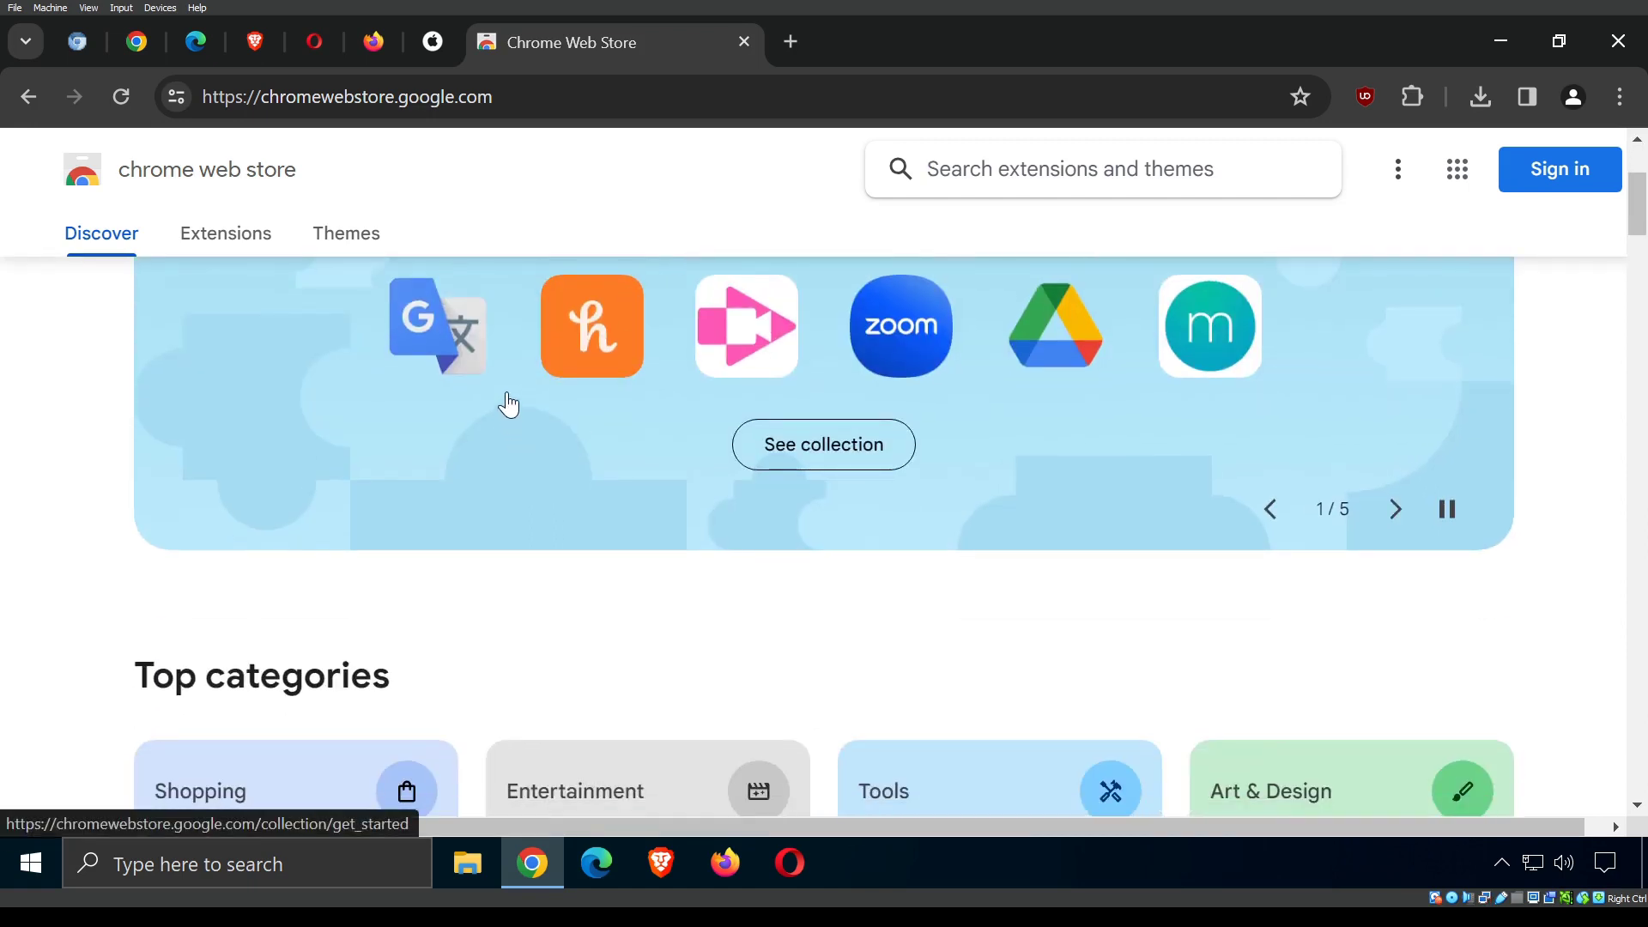
{"action": "scroll", "coordinate": [510, 396], "scroll_direction": "down", "scroll_amount": 9}
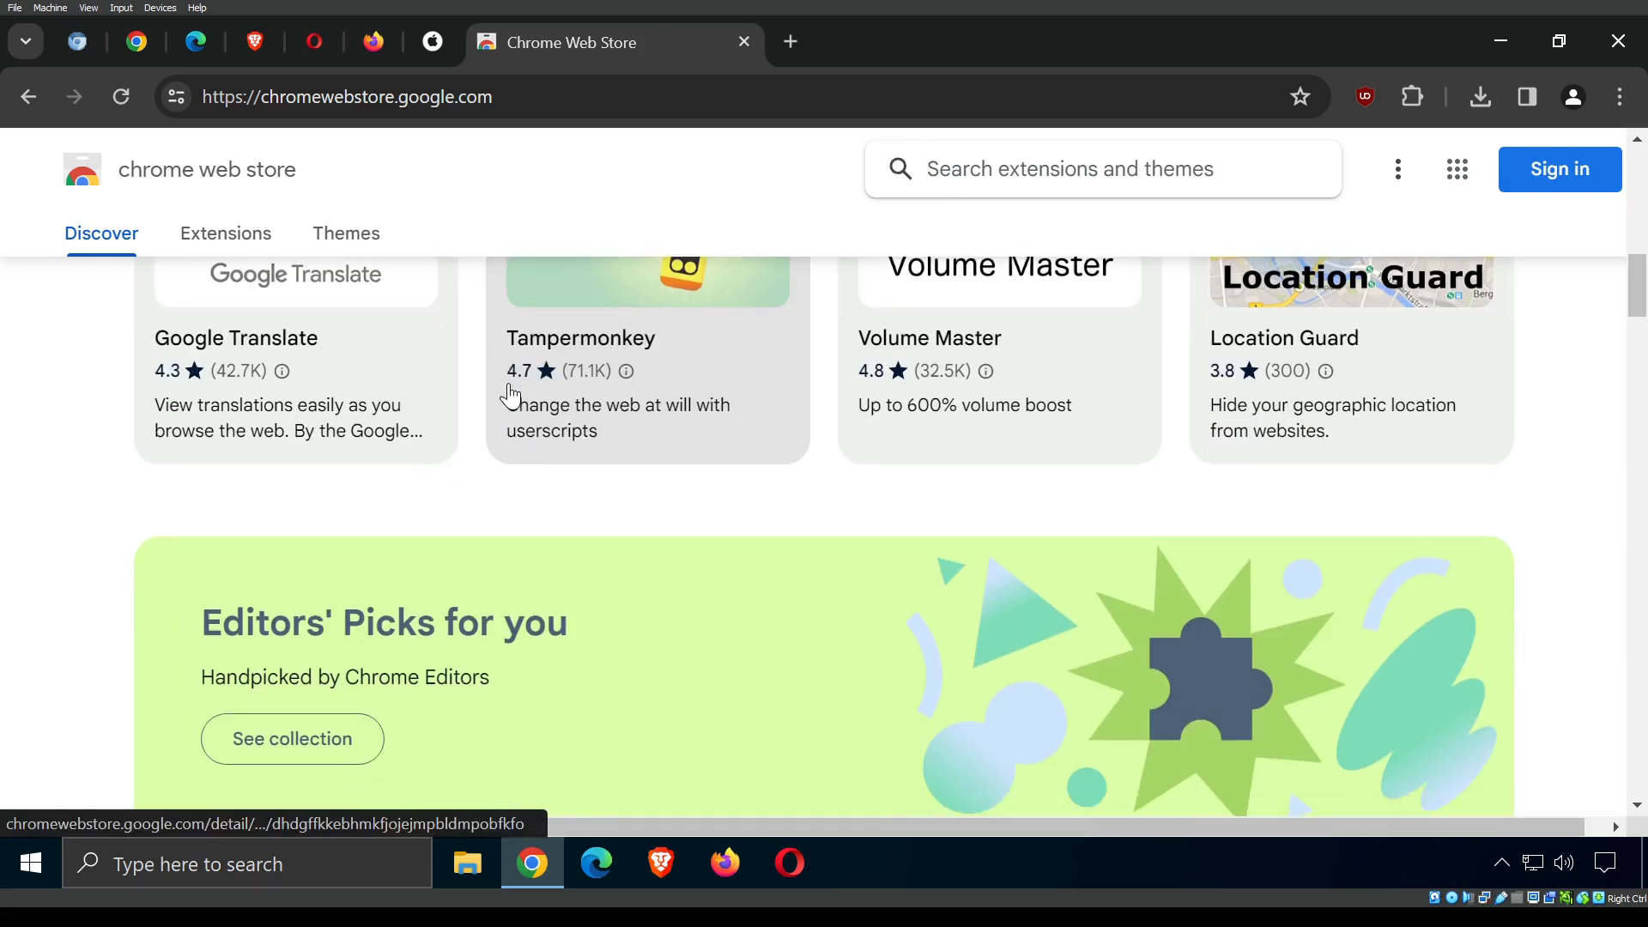
{"action": "scroll", "coordinate": [509, 396], "scroll_direction": "up", "scroll_amount": 12}
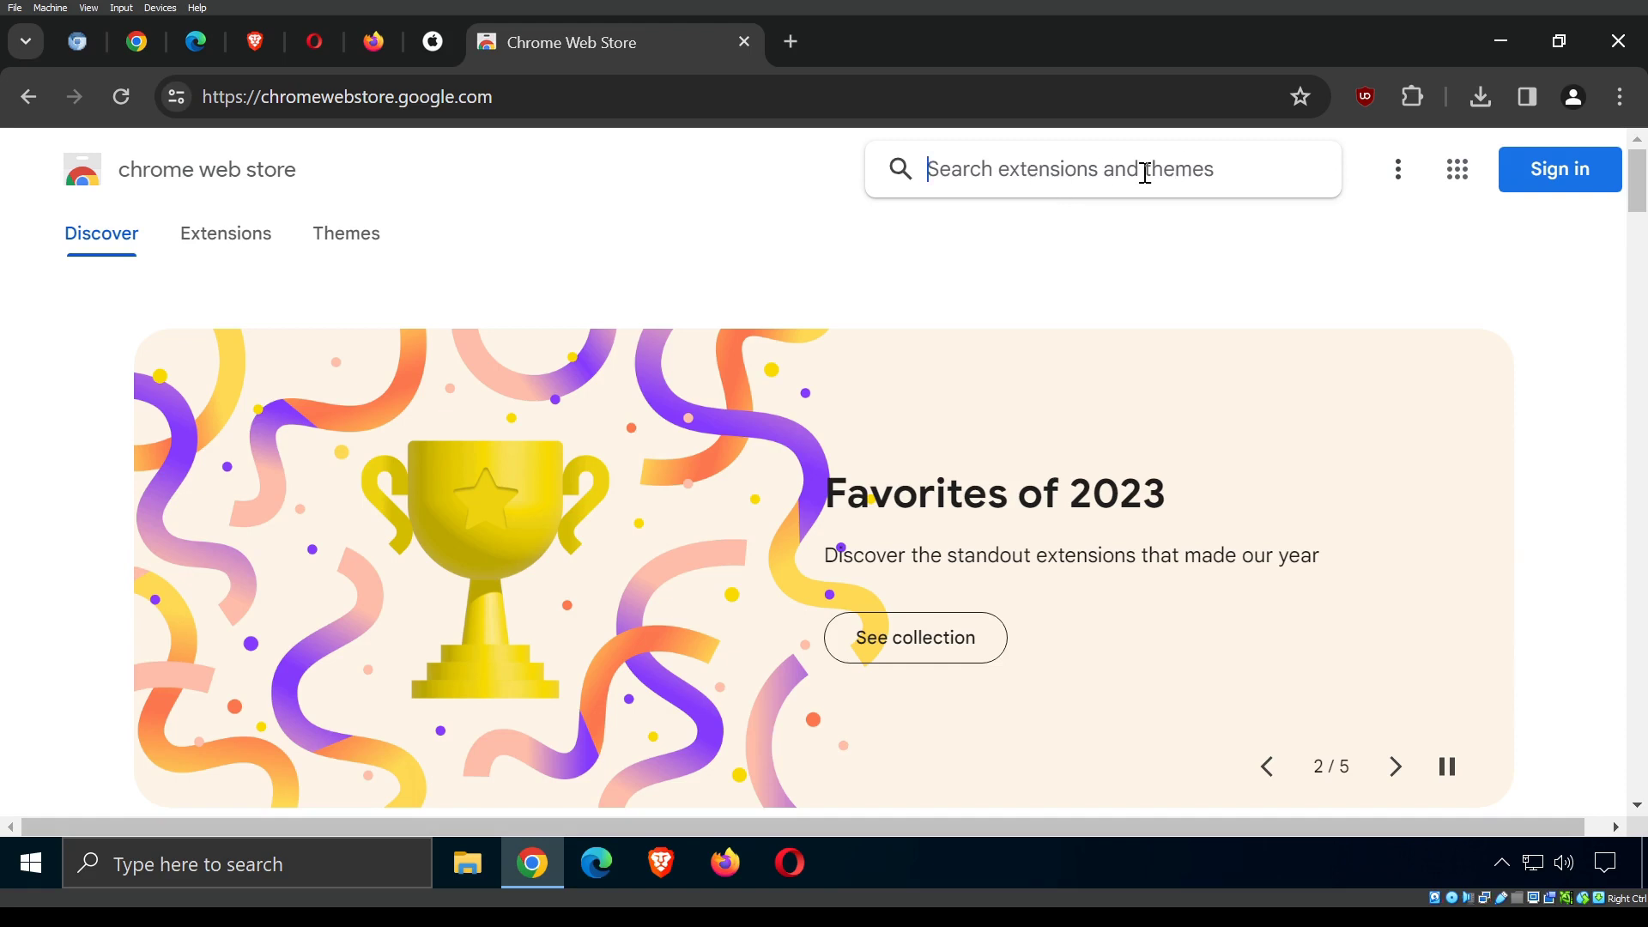
{"action": "type", "text": "ublock"}
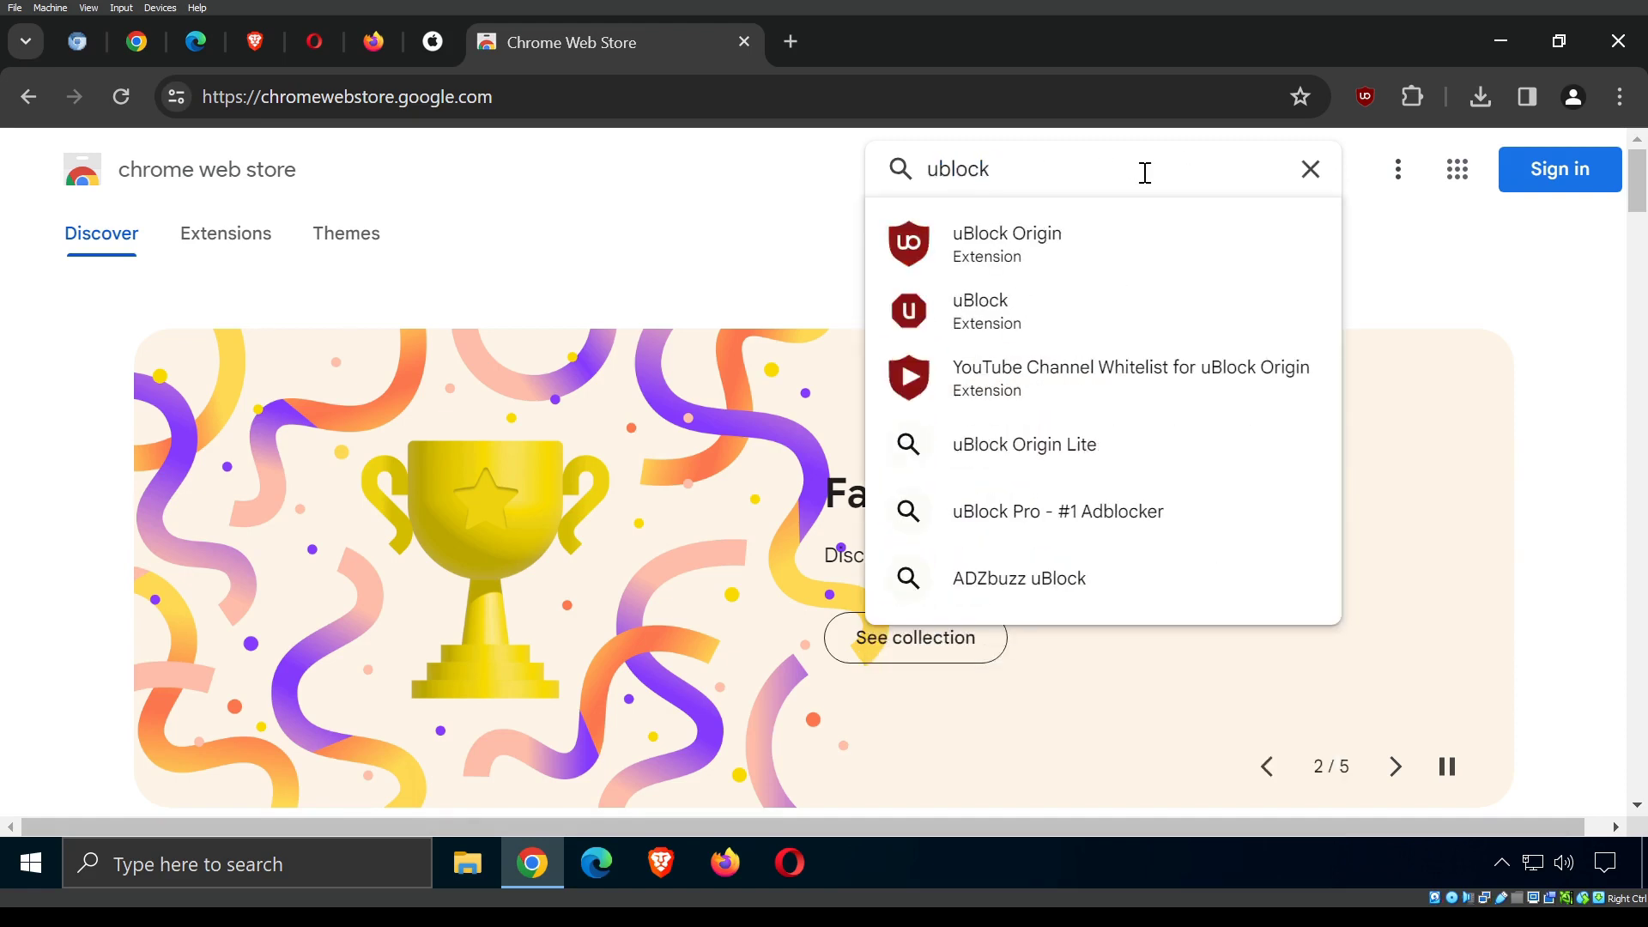
{"action": "left_click", "coordinate": [962, 253]}
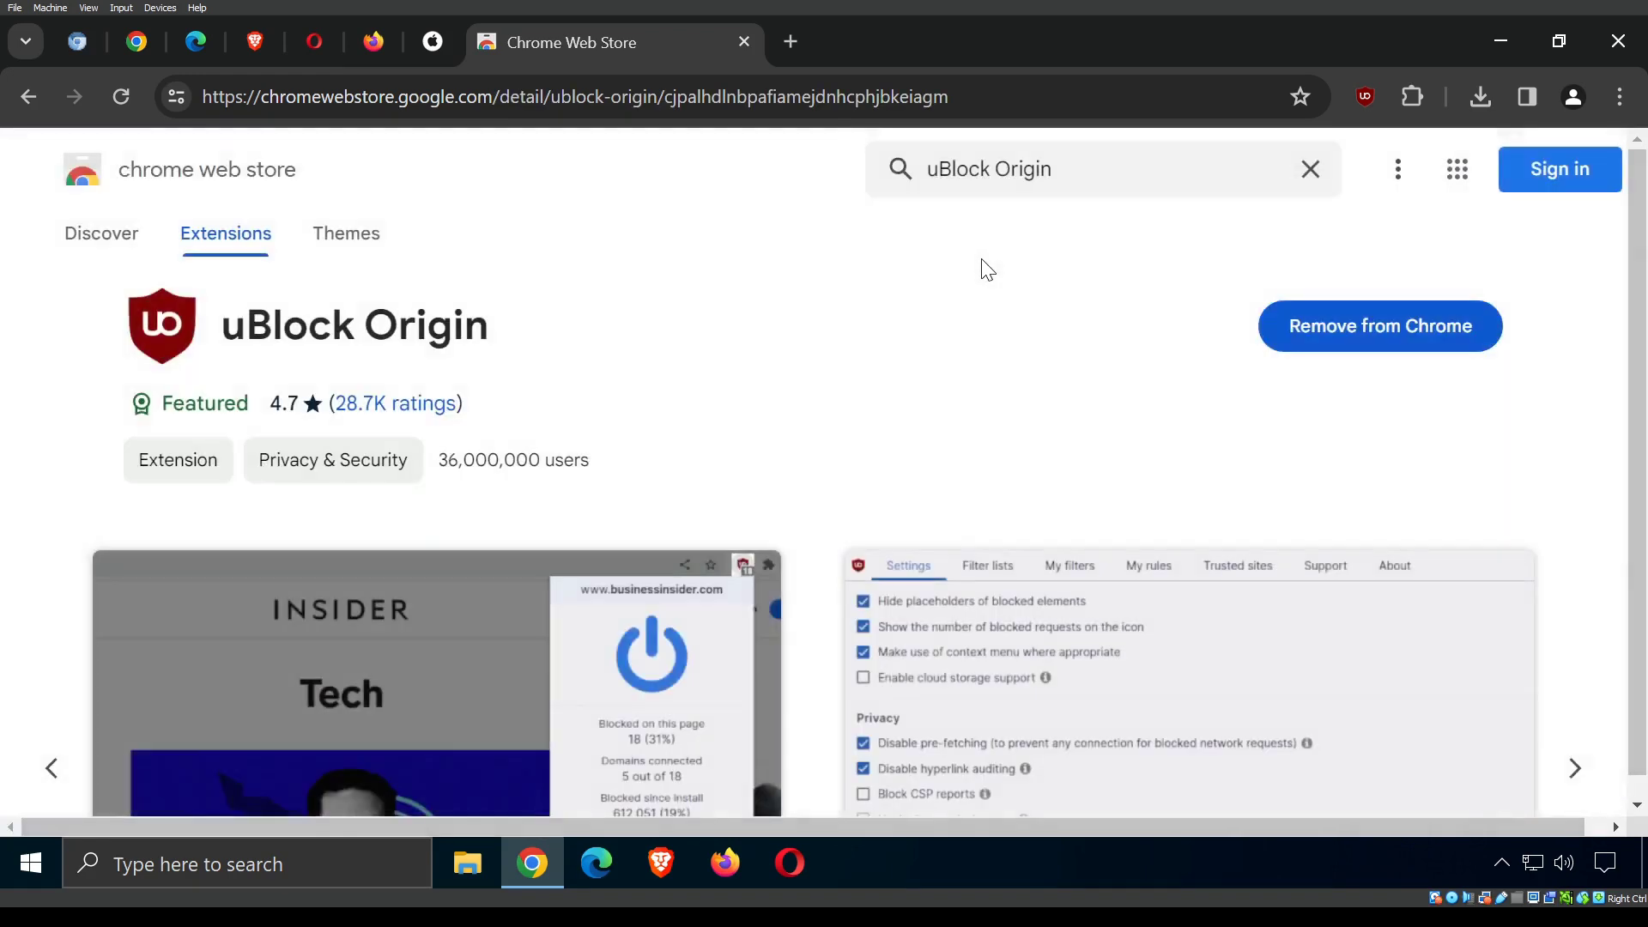
Review the uBlock Origin listing and remove the extension from Chrome, without reporting abuse.
{"action": "scroll", "coordinate": [662, 331], "scroll_direction": "down", "scroll_amount": 5}
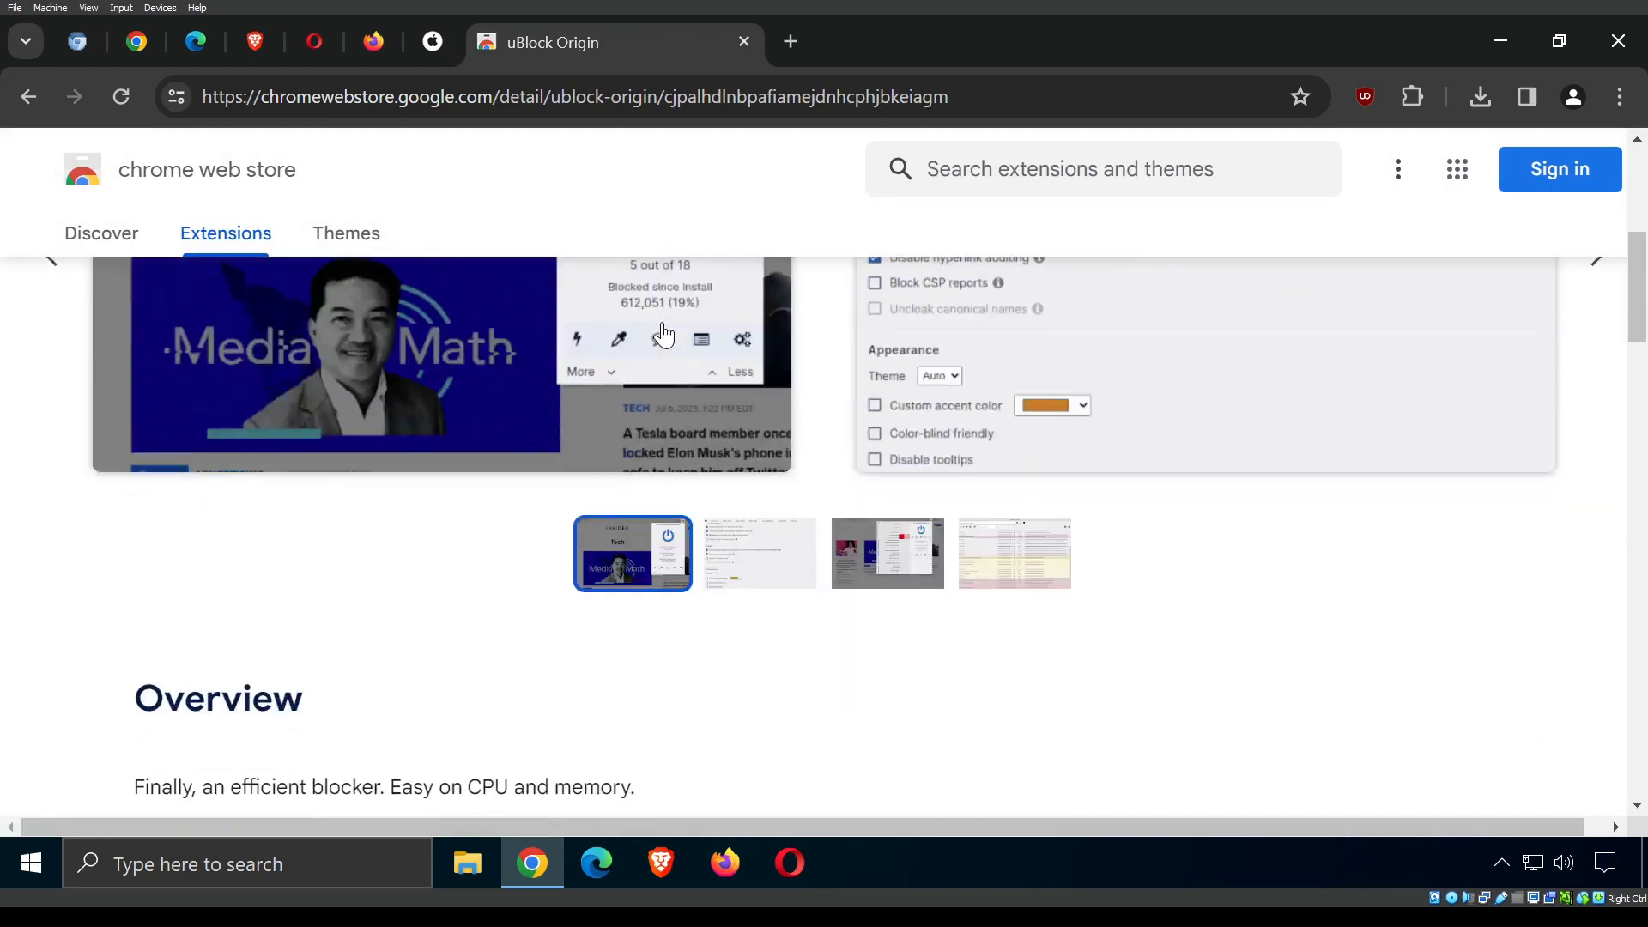
{"action": "scroll", "coordinate": [662, 338], "scroll_direction": "down", "scroll_amount": 3}
{"action": "scroll", "coordinate": [501, 526], "scroll_direction": "up", "scroll_amount": 6}
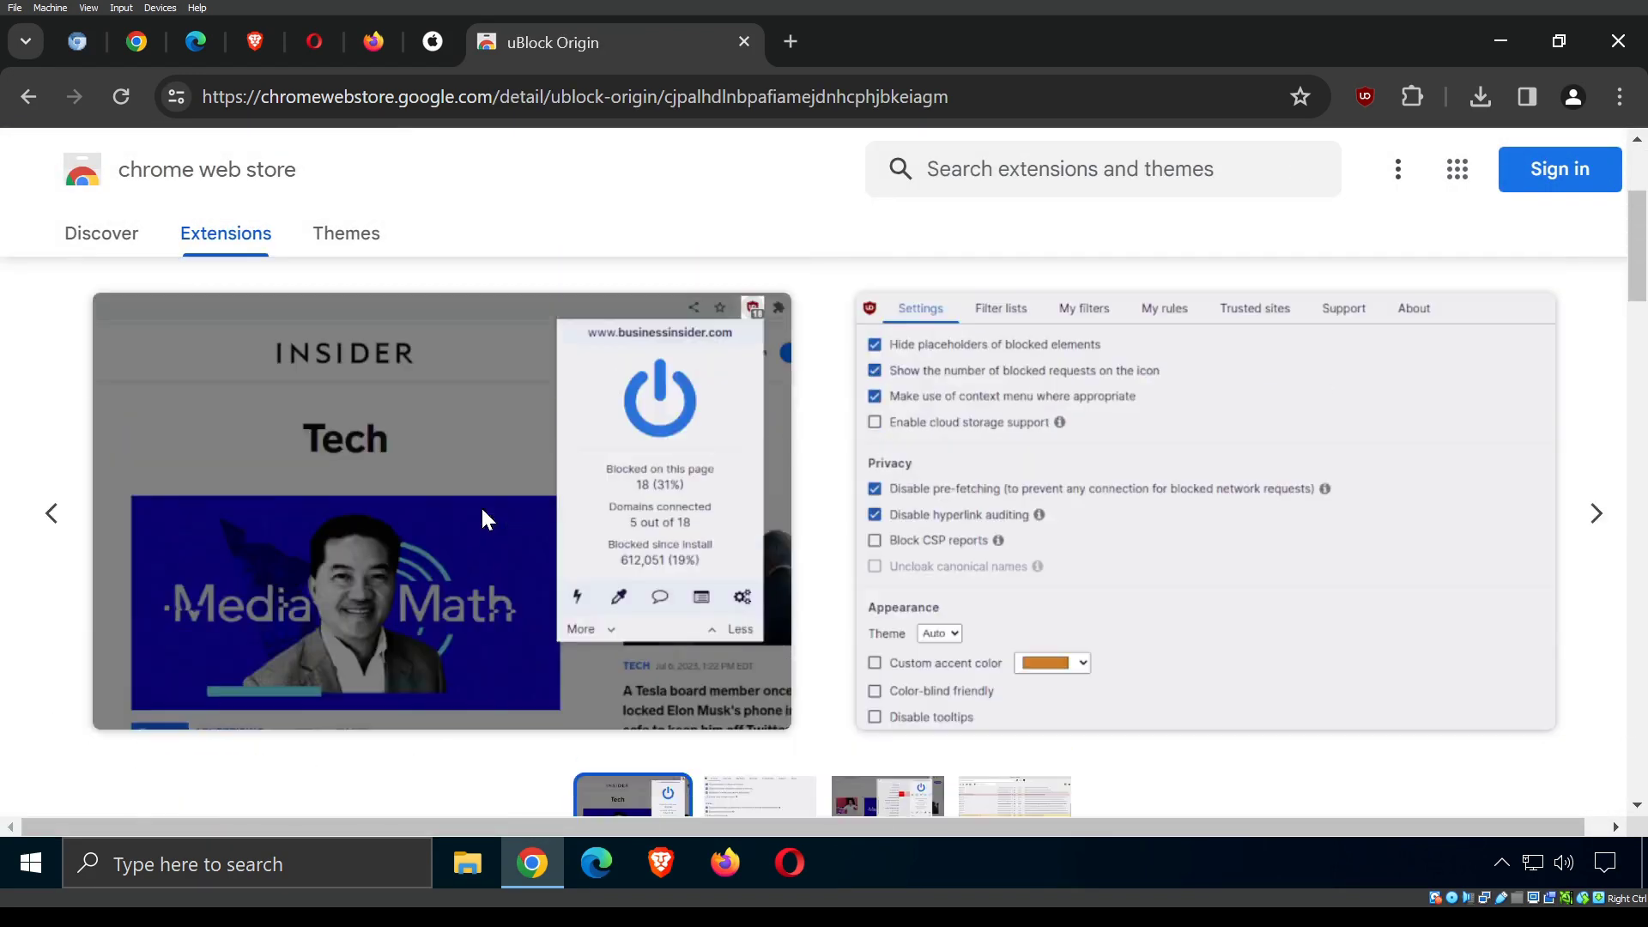
{"action": "scroll", "coordinate": [487, 519], "scroll_direction": "up", "scroll_amount": 3}
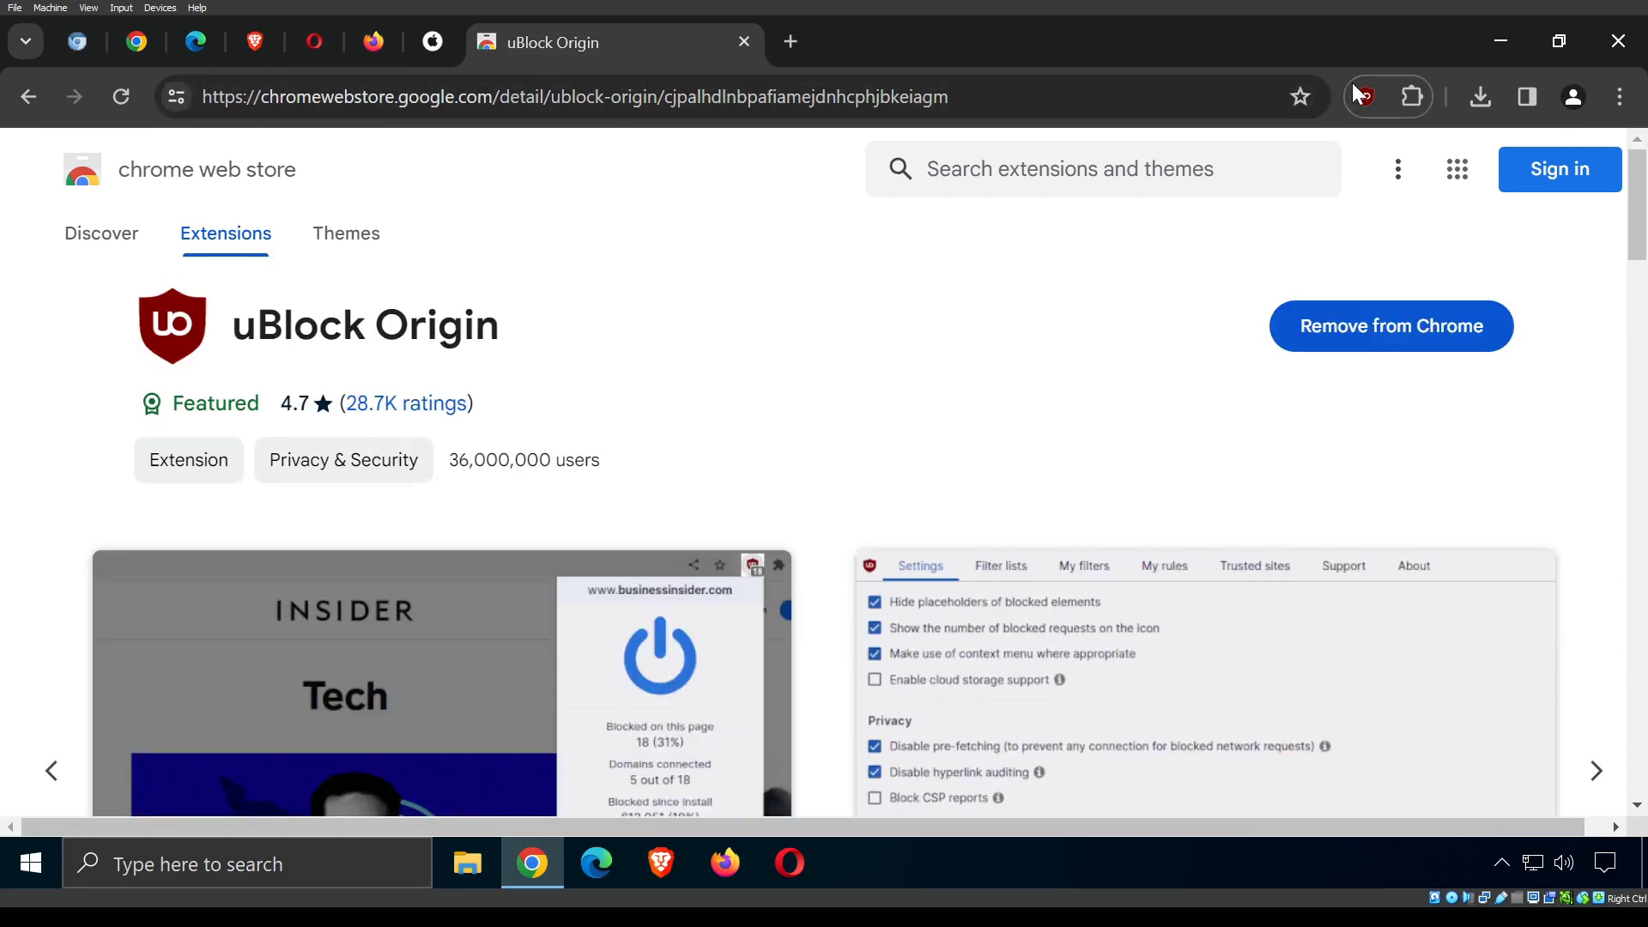
{"action": "left_click", "coordinate": [1318, 326]}
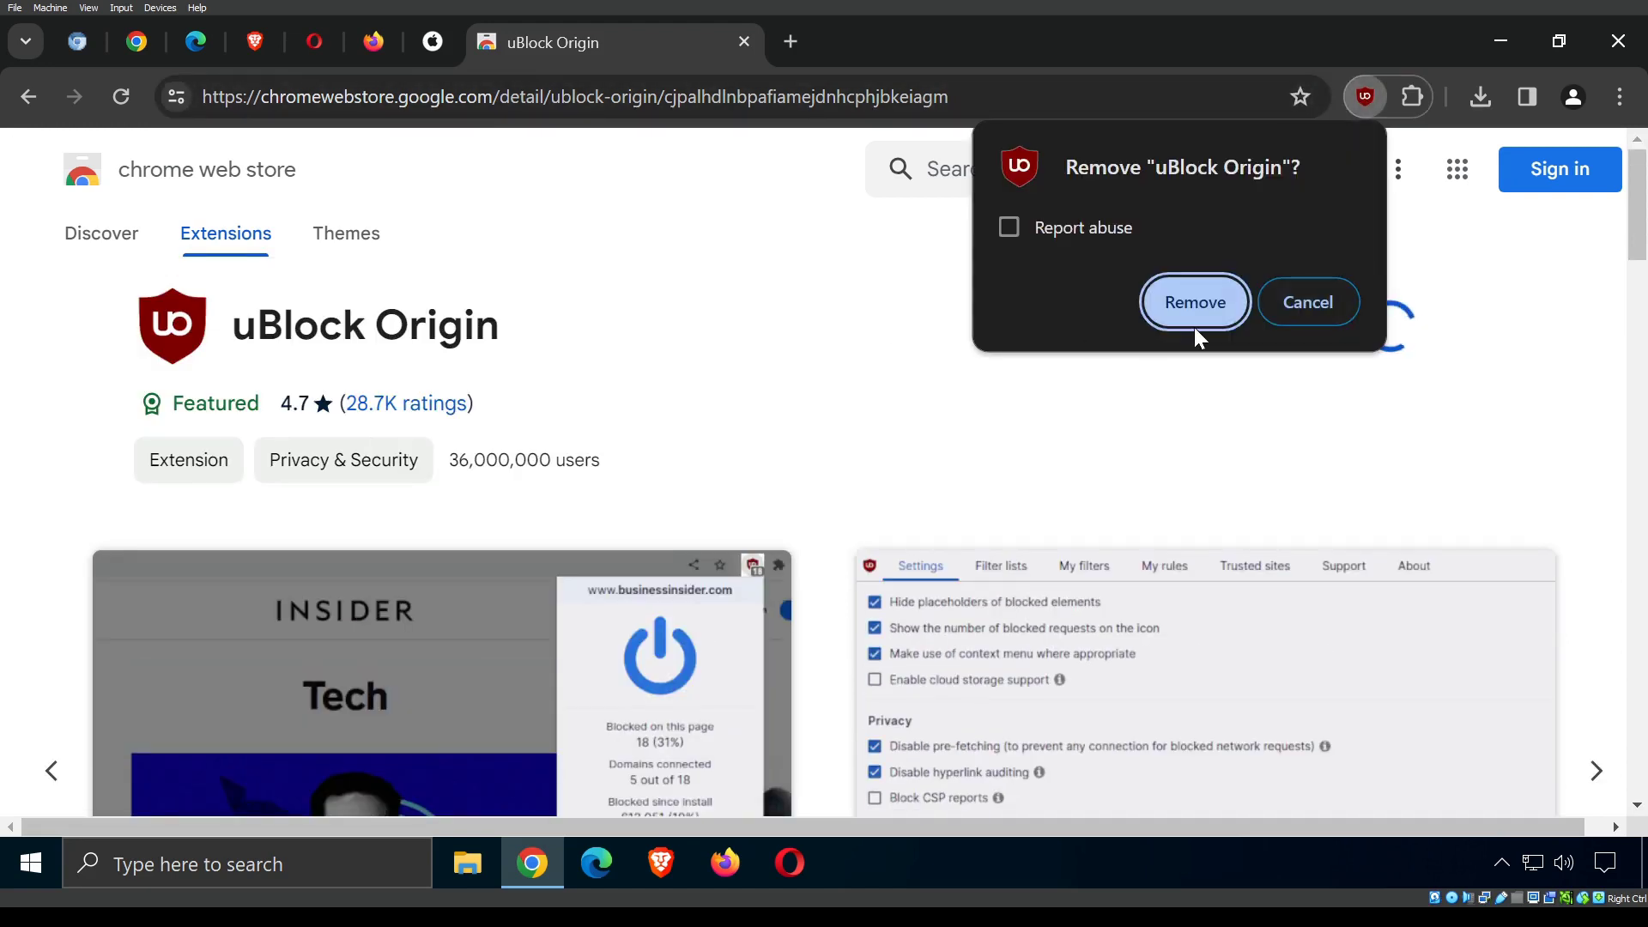
{"action": "left_click", "coordinate": [1176, 307]}
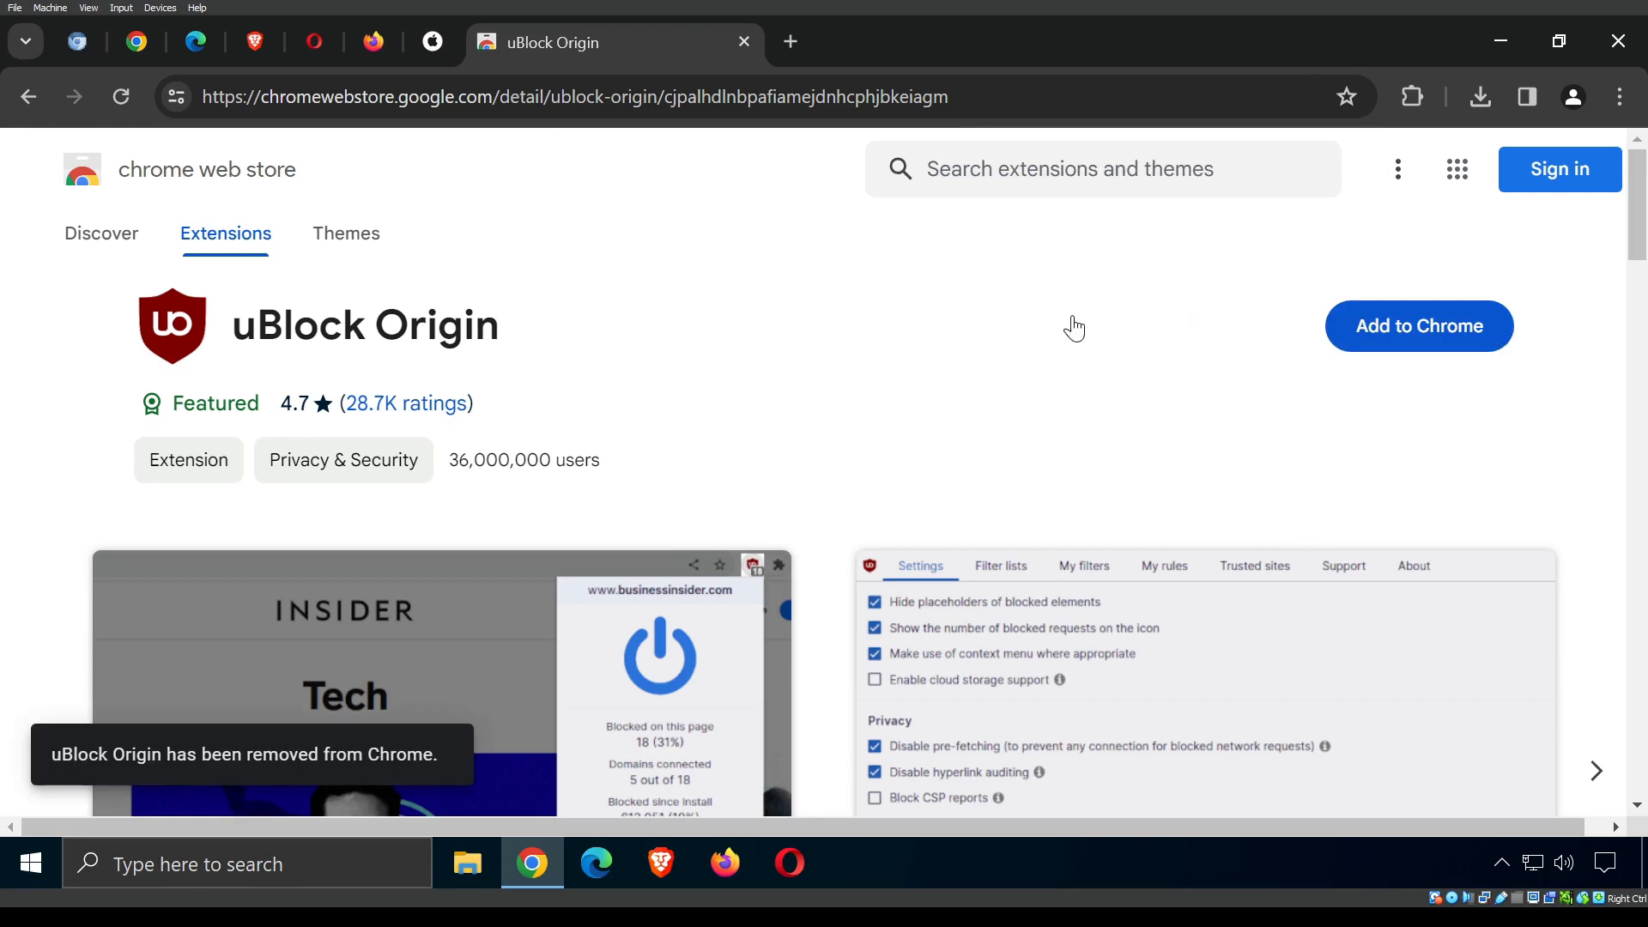
Add uBlock Origin back to Chrome from its store listing and open the page for managing extensions.
{"action": "left_click", "coordinate": [1409, 326]}
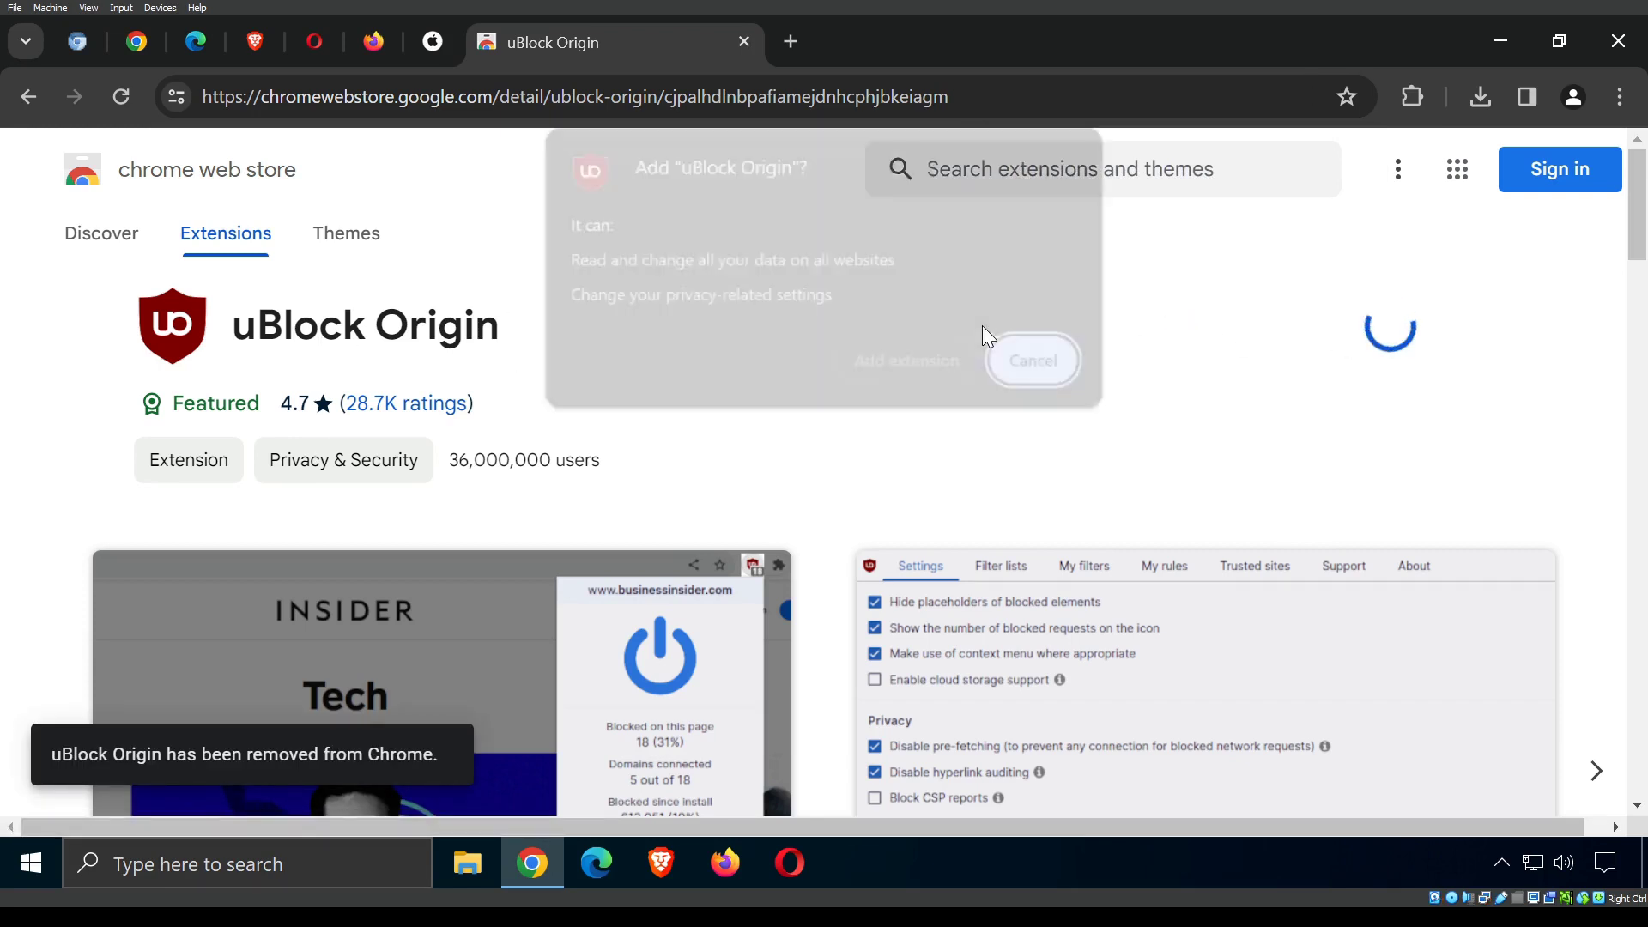
{"action": "left_click", "coordinate": [875, 359]}
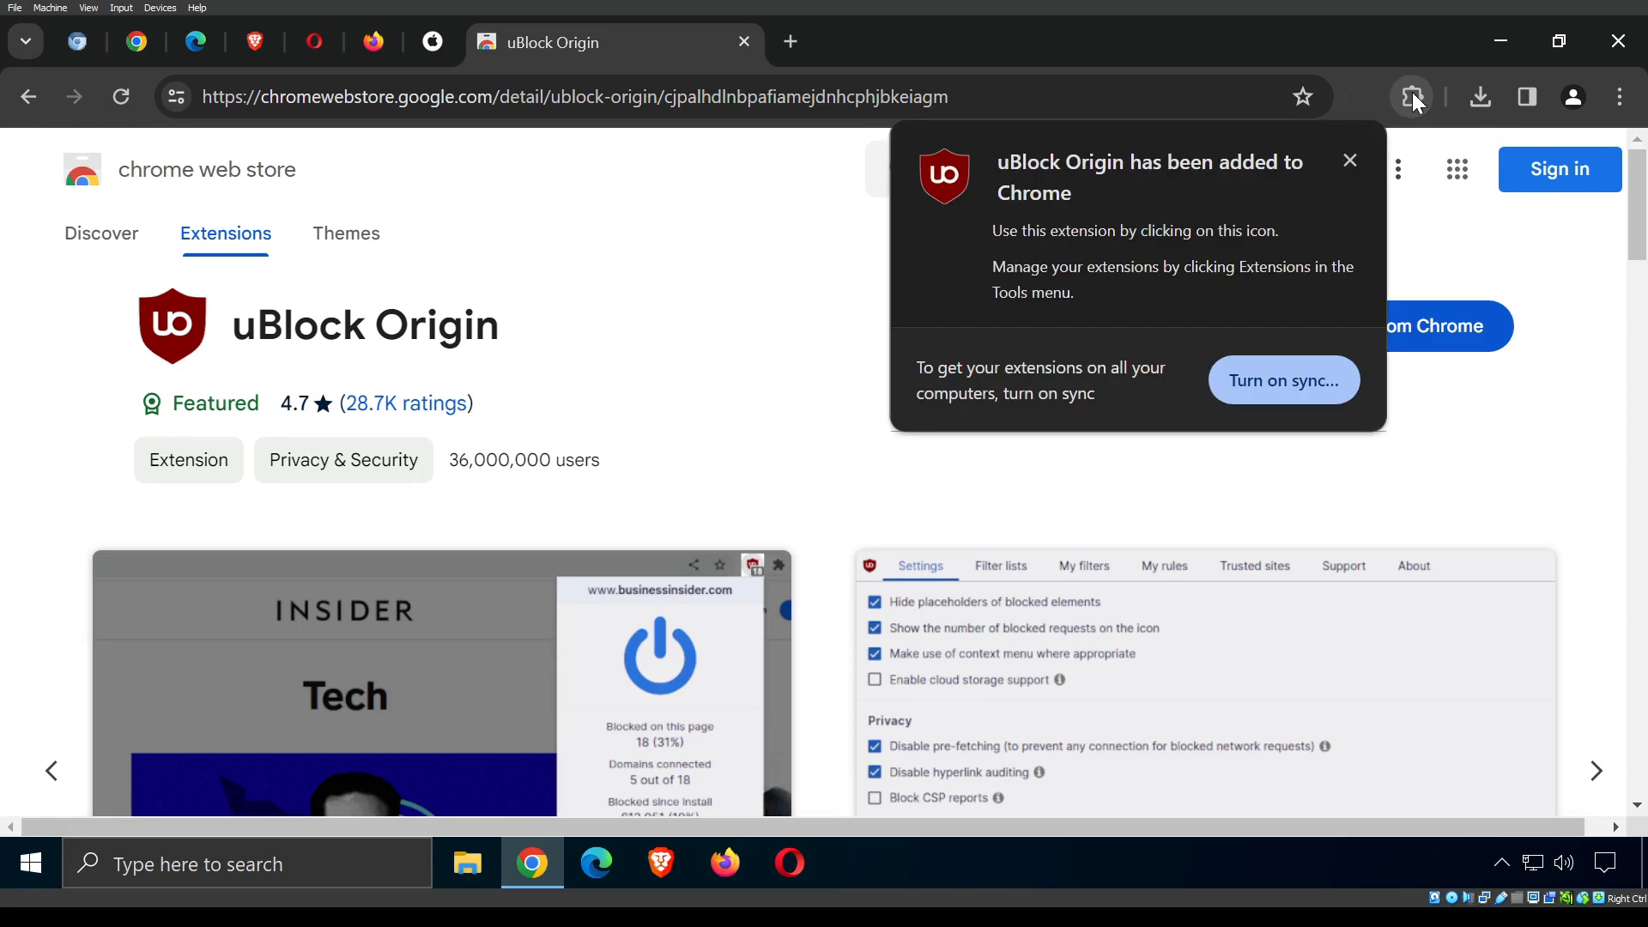
{"action": "left_click", "coordinate": [1411, 96]}
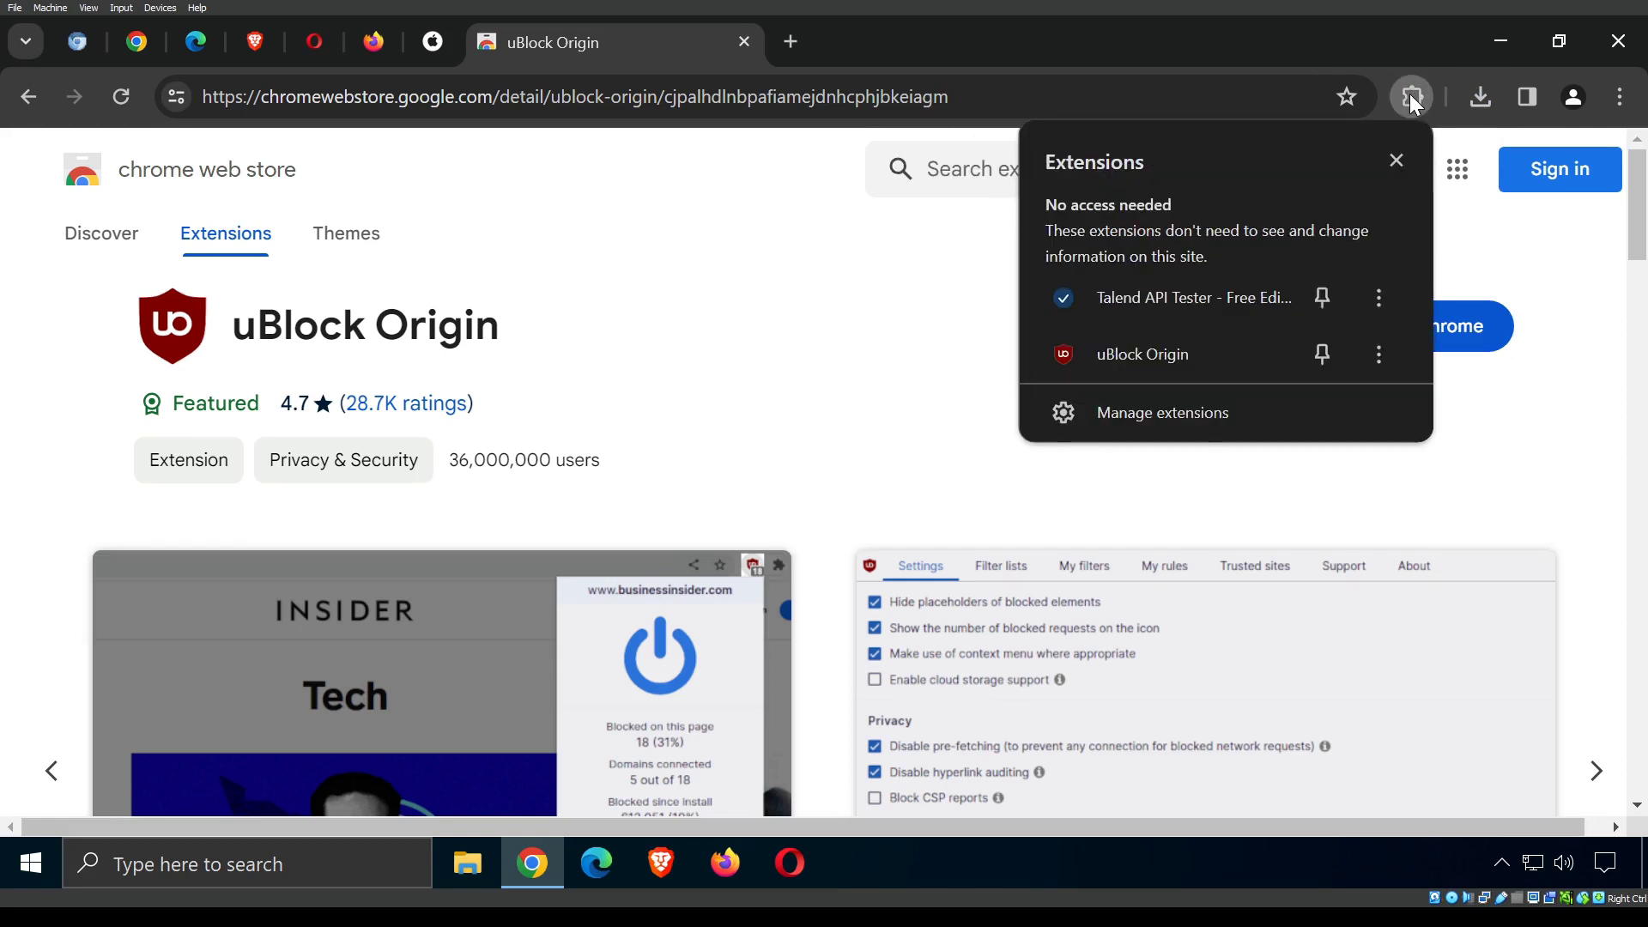
{"action": "left_click", "coordinate": [1135, 414]}
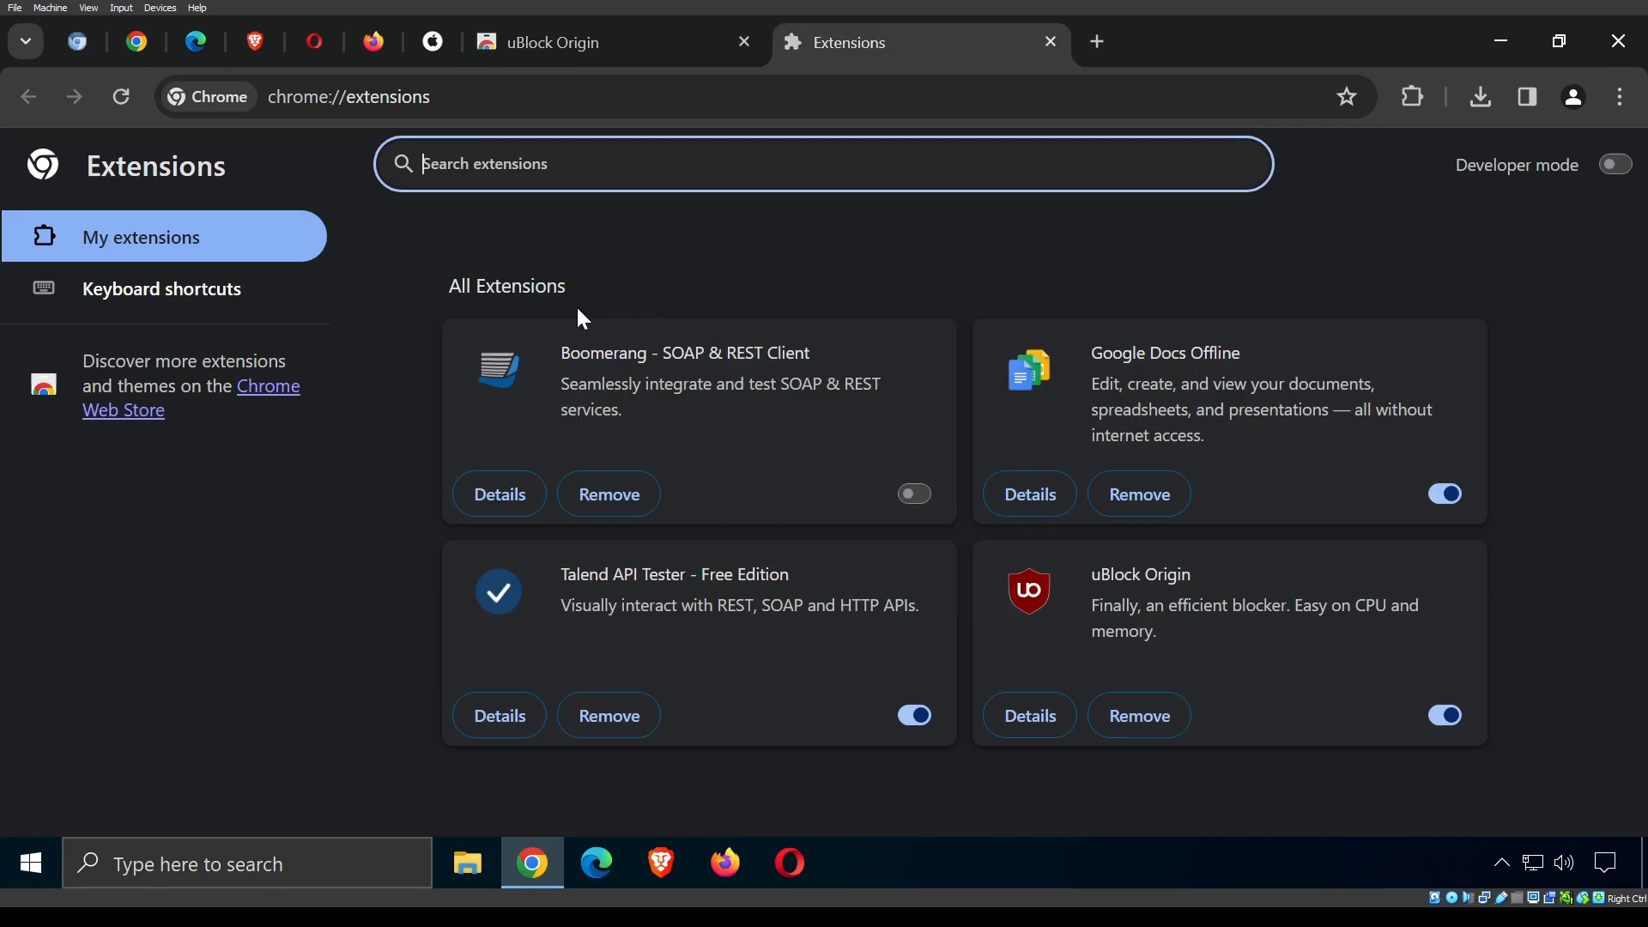
Try the extensions' on/off switches, leaving Boomerang - SOAP & REST Client, Google Docs Offline, Talend API Tester and uBlock Origin all enabled.
{"action": "left_click", "coordinate": [910, 496]}
{"action": "left_click", "coordinate": [914, 497]}
{"action": "left_click", "coordinate": [1428, 501]}
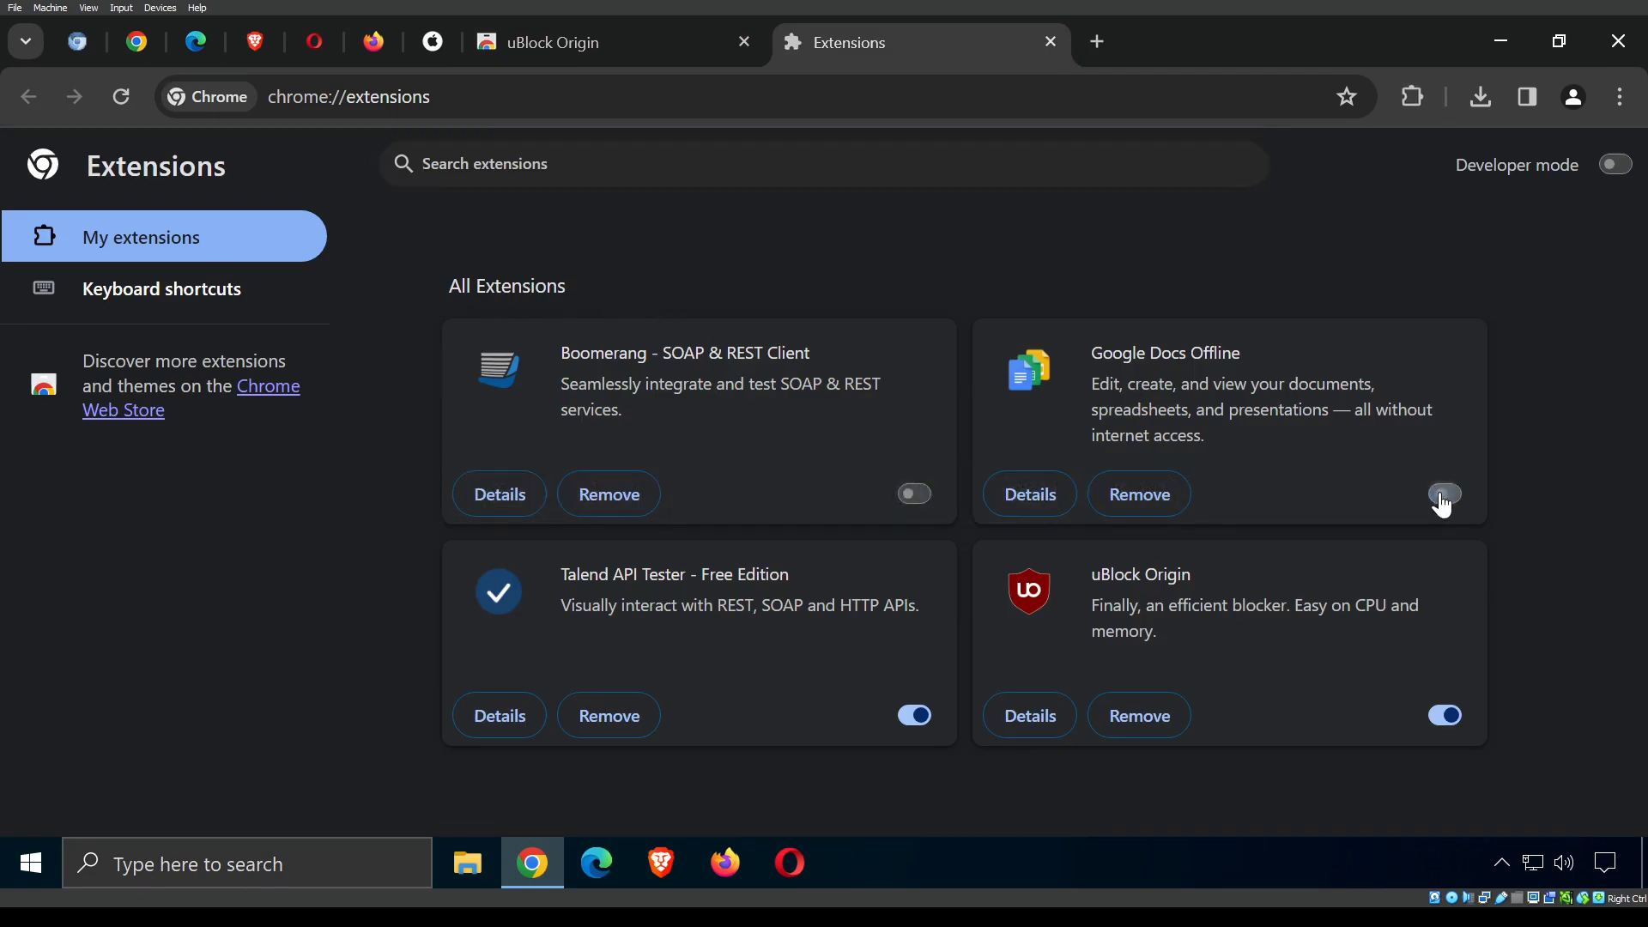
{"action": "left_click", "coordinate": [1436, 499]}
{"action": "left_click", "coordinate": [1450, 721]}
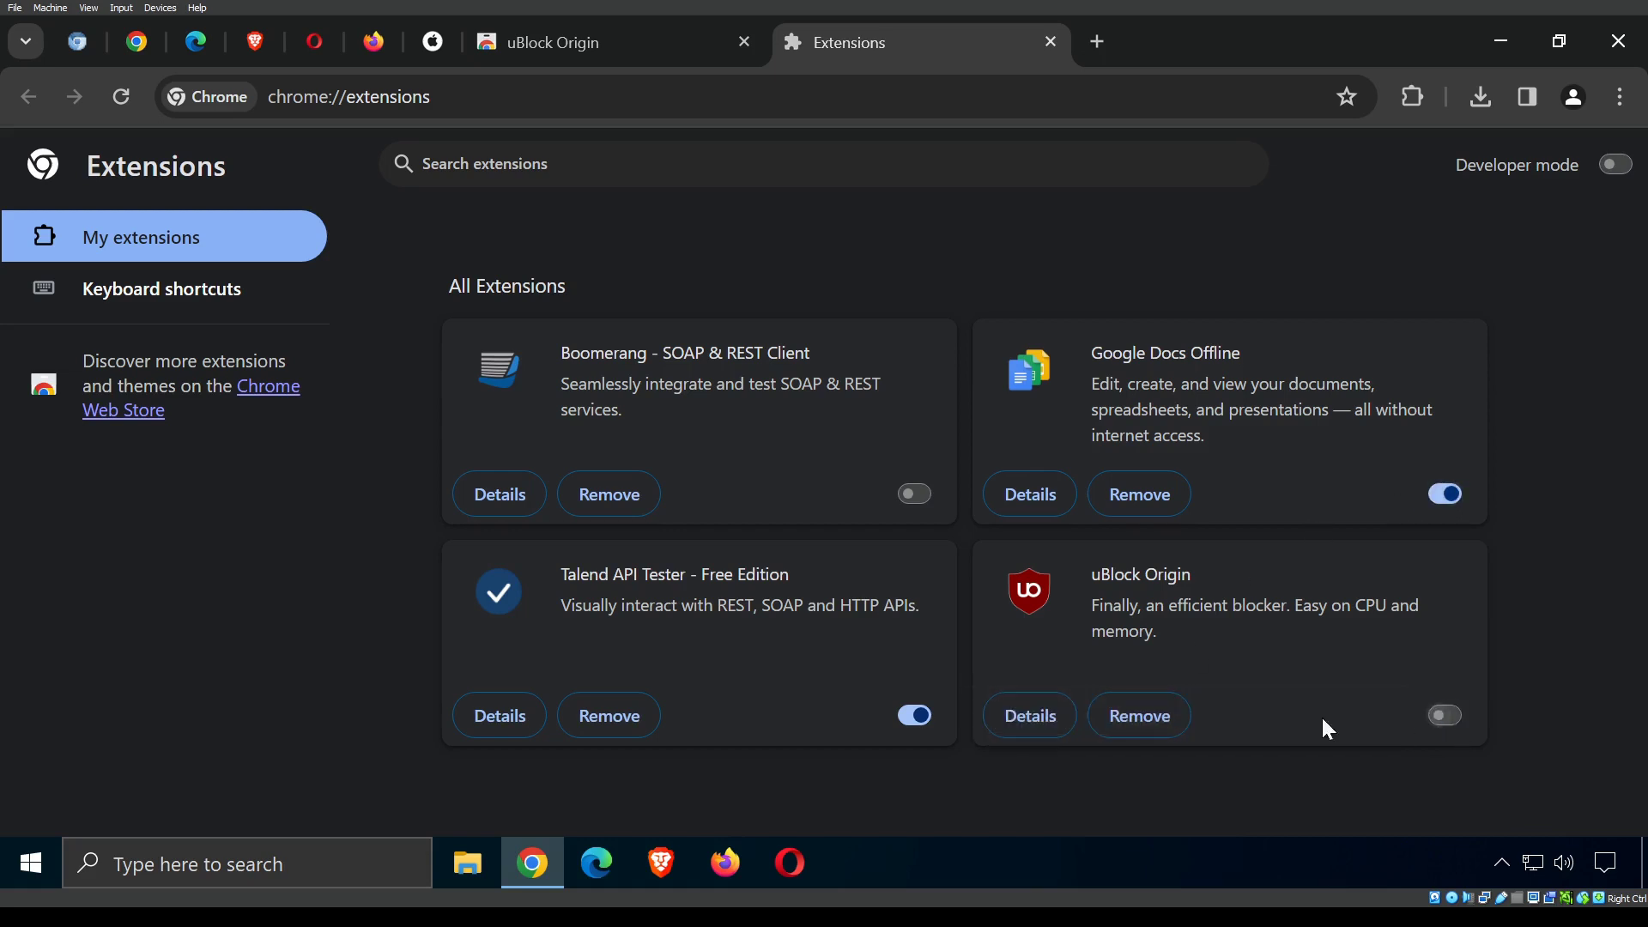
{"action": "left_click", "coordinate": [913, 718]}
{"action": "left_click", "coordinate": [917, 717]}
{"action": "left_click", "coordinate": [918, 498]}
{"action": "left_click", "coordinate": [1459, 721]}
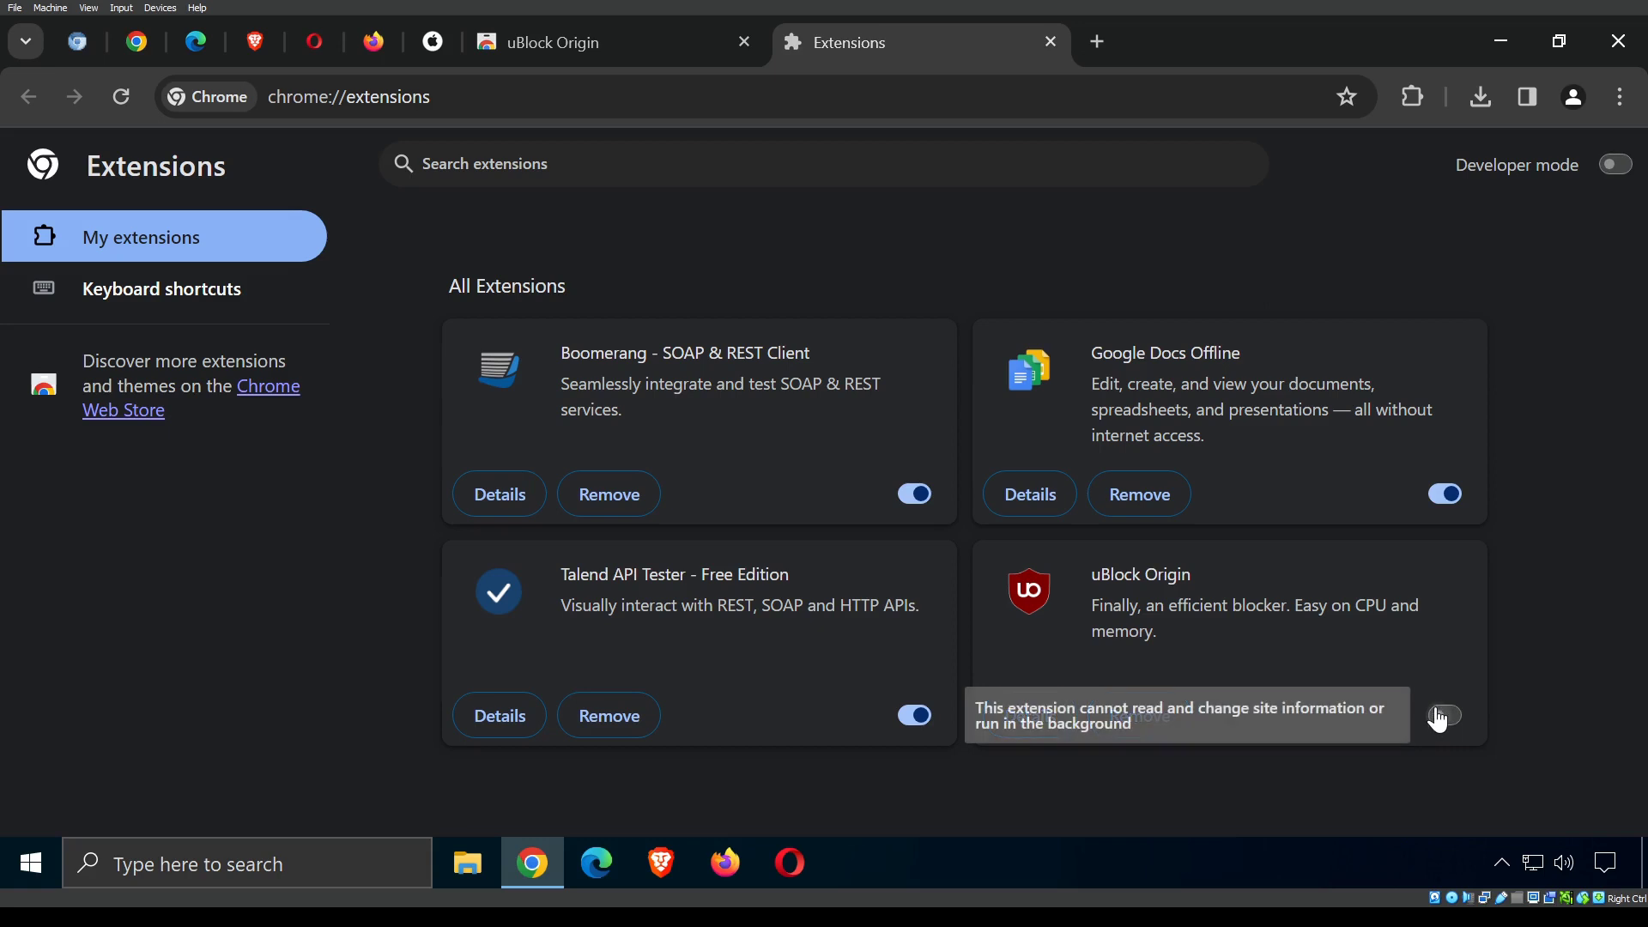
Pin uBlock Origin for quick access beside the address bar and open its popup.
{"action": "left_click", "coordinate": [1413, 97]}
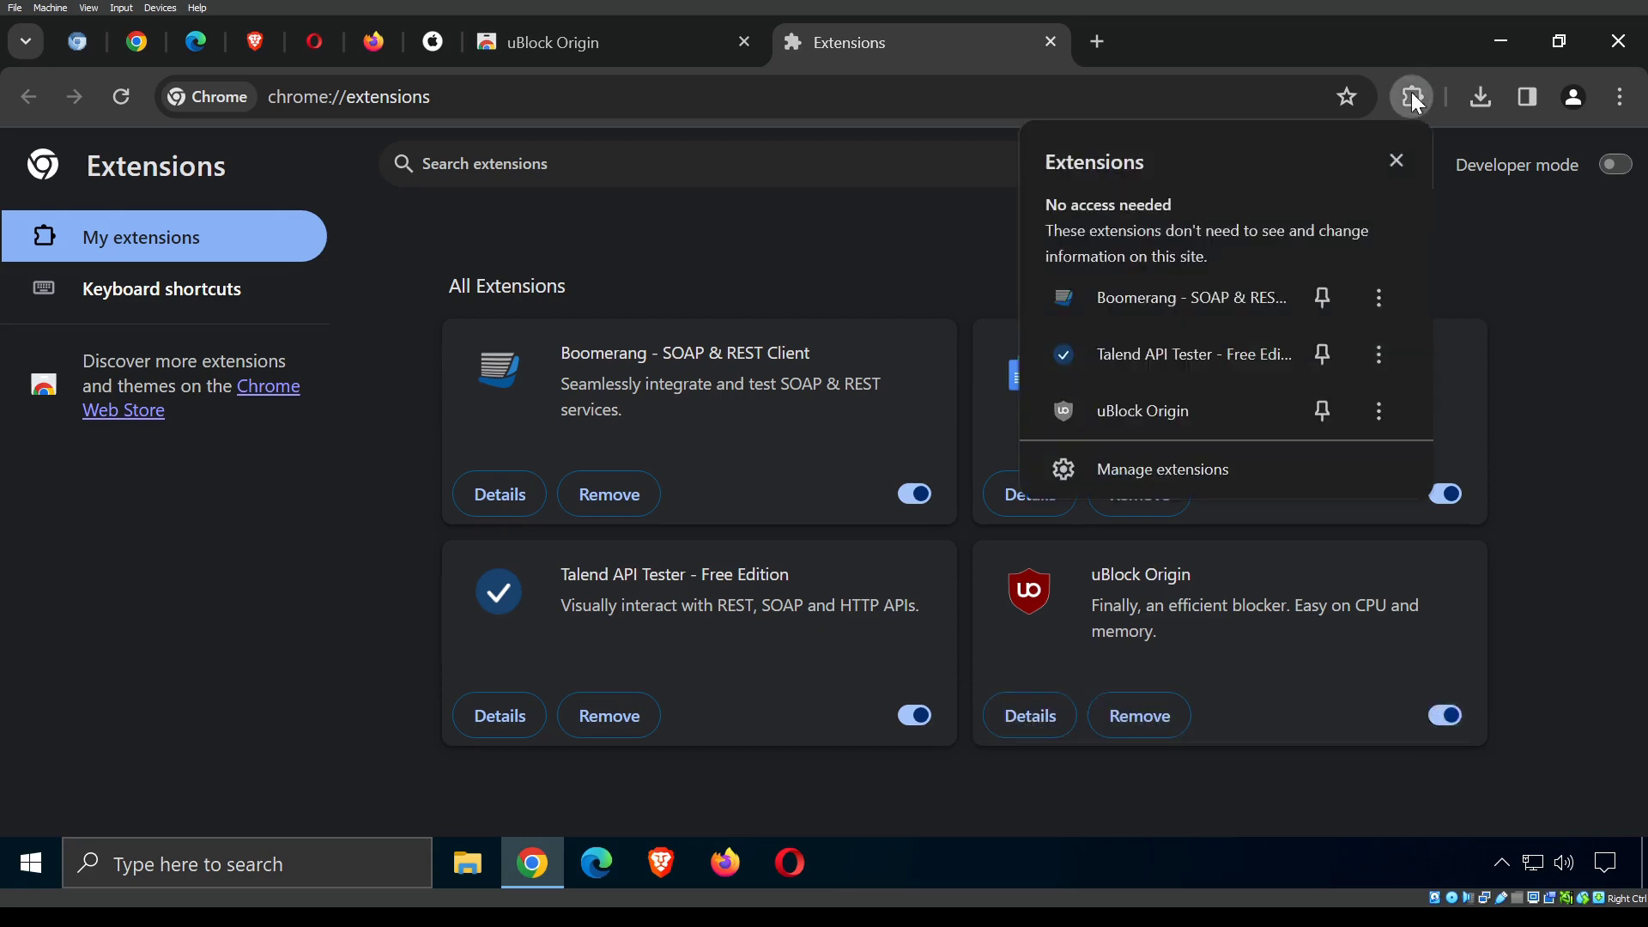
{"action": "left_click", "coordinate": [1322, 411]}
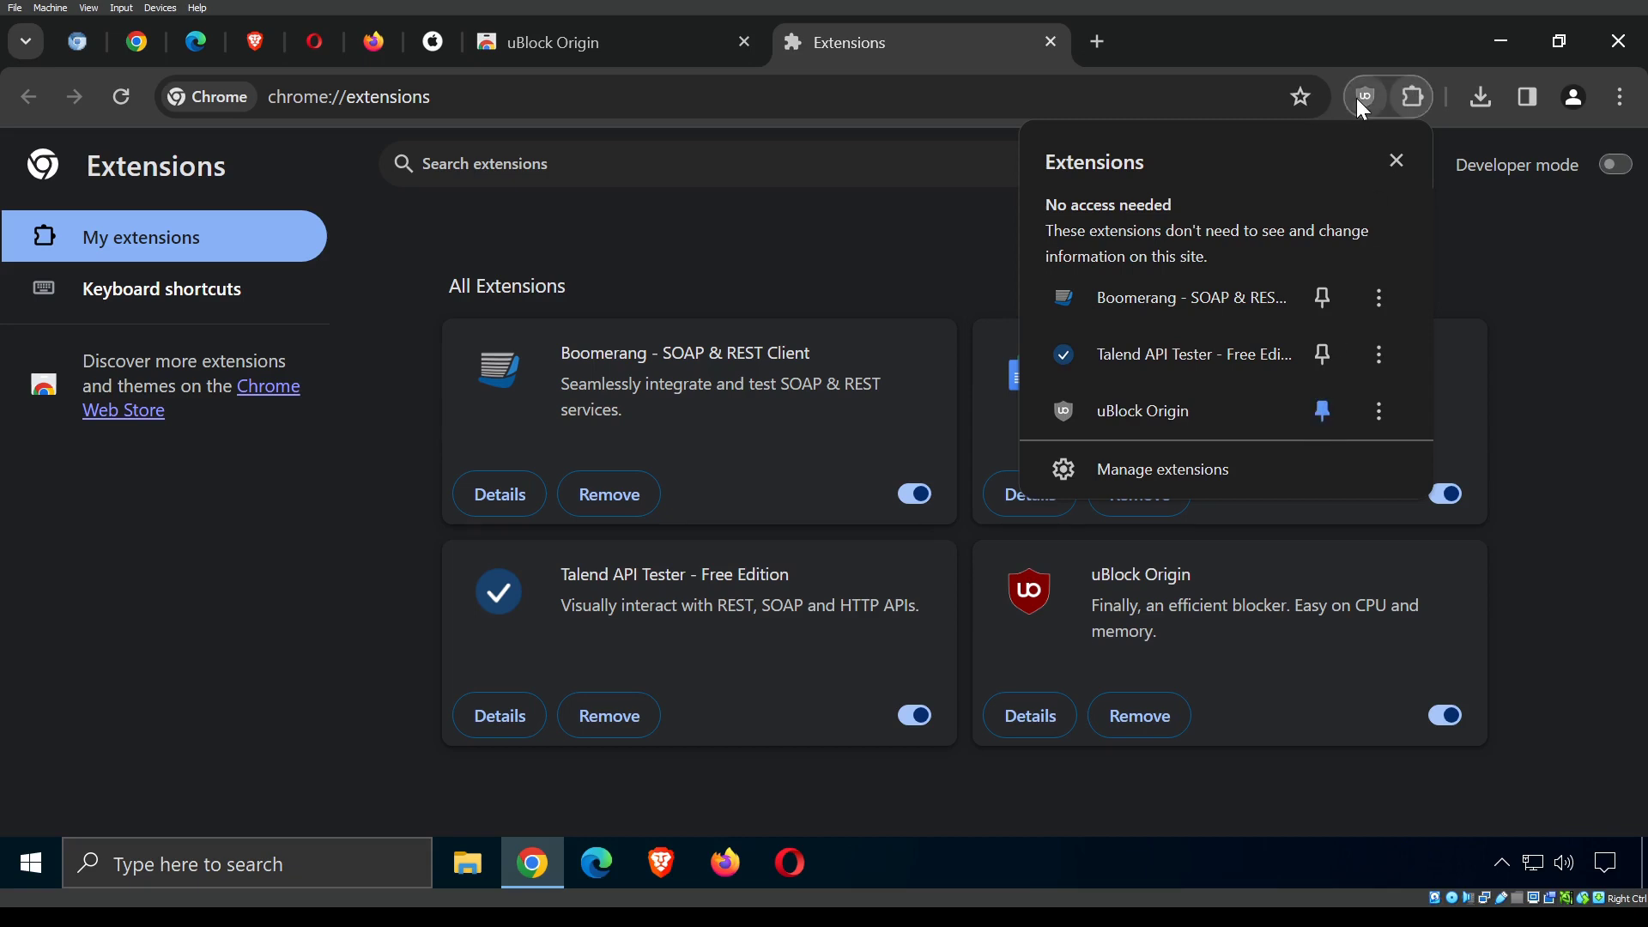
{"action": "left_click", "coordinate": [1357, 97]}
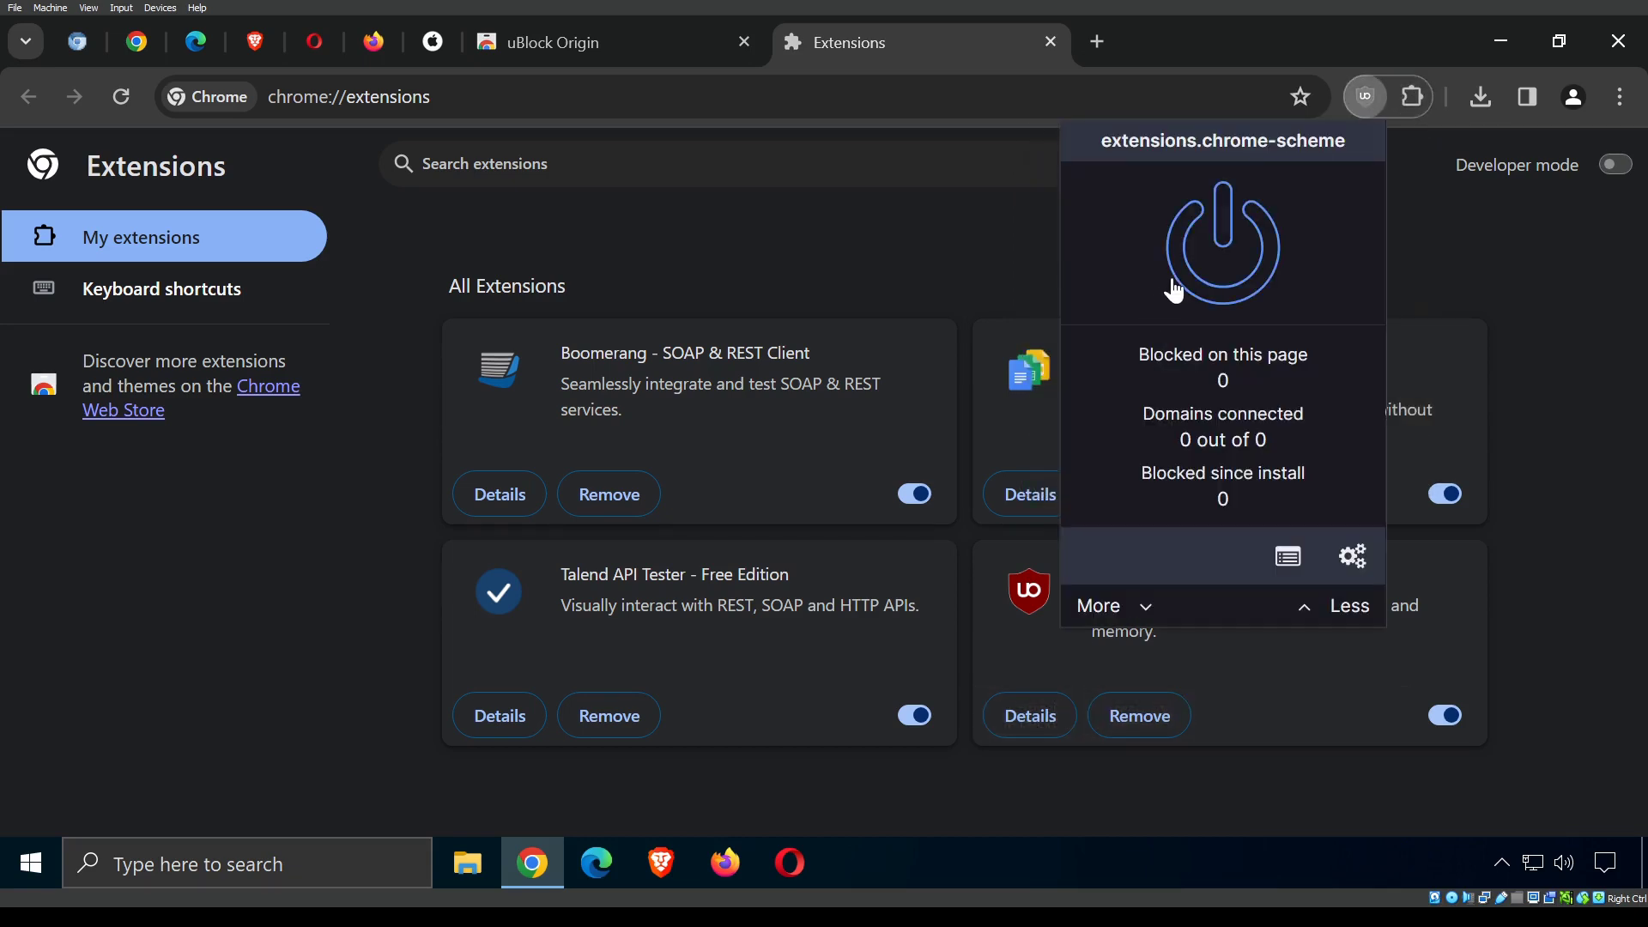
Turn on uBlock Origin's blocking for the extensions page and close the extension's web store tab.
{"action": "left_click", "coordinate": [1181, 277]}
{"action": "left_click", "coordinate": [935, 234]}
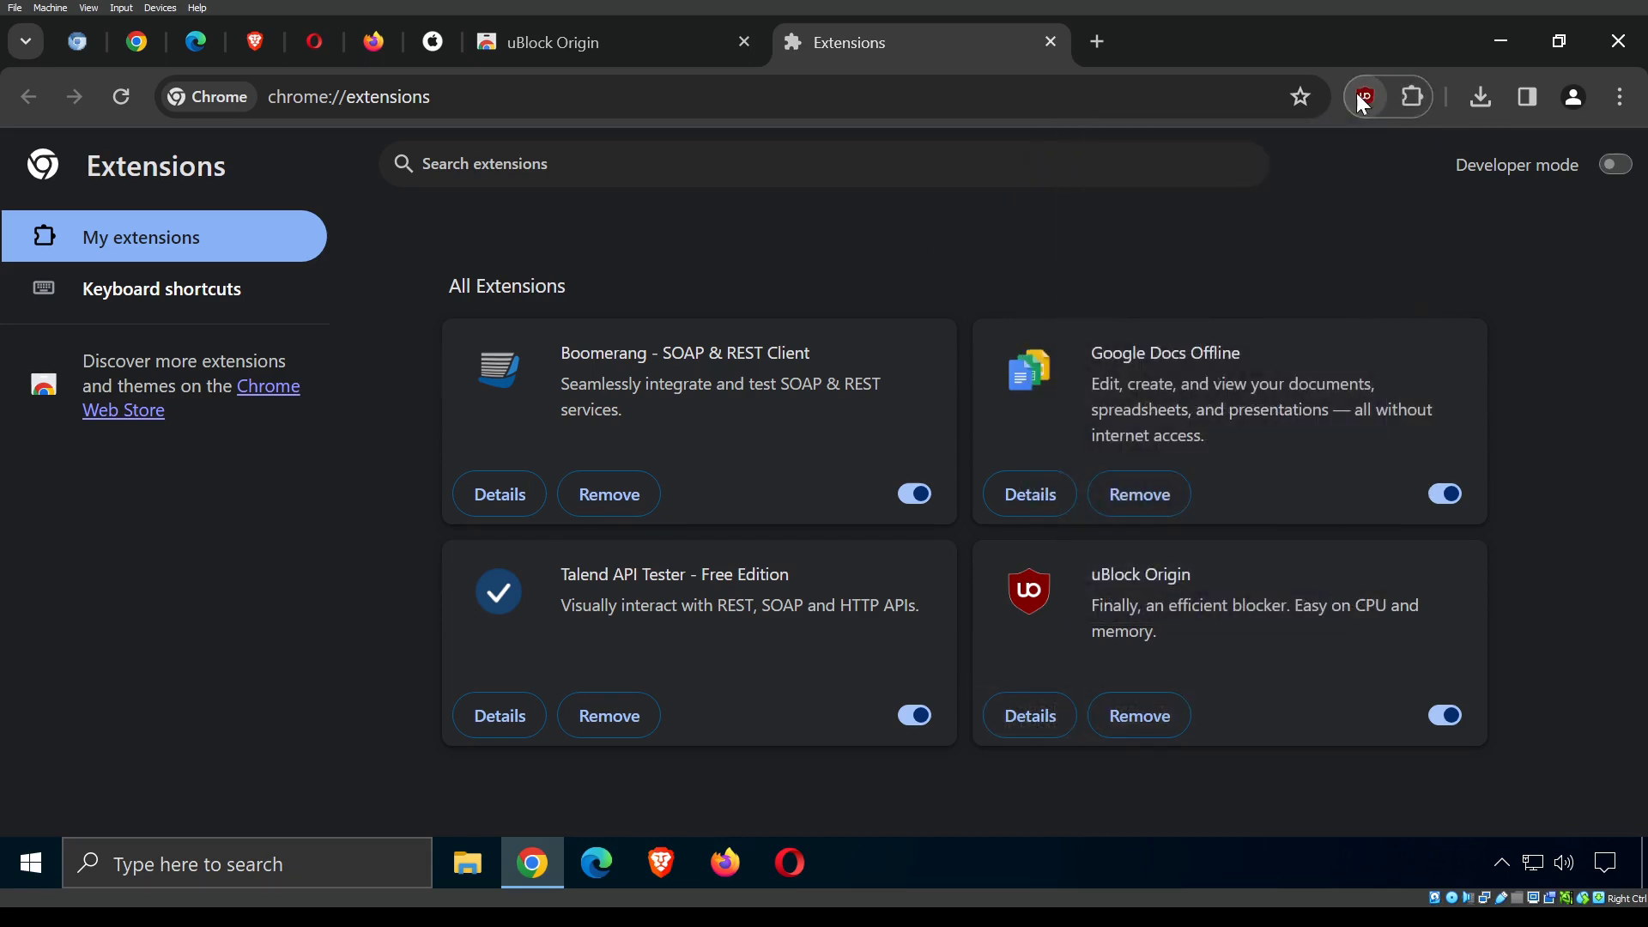
{"action": "left_click", "coordinate": [745, 43]}
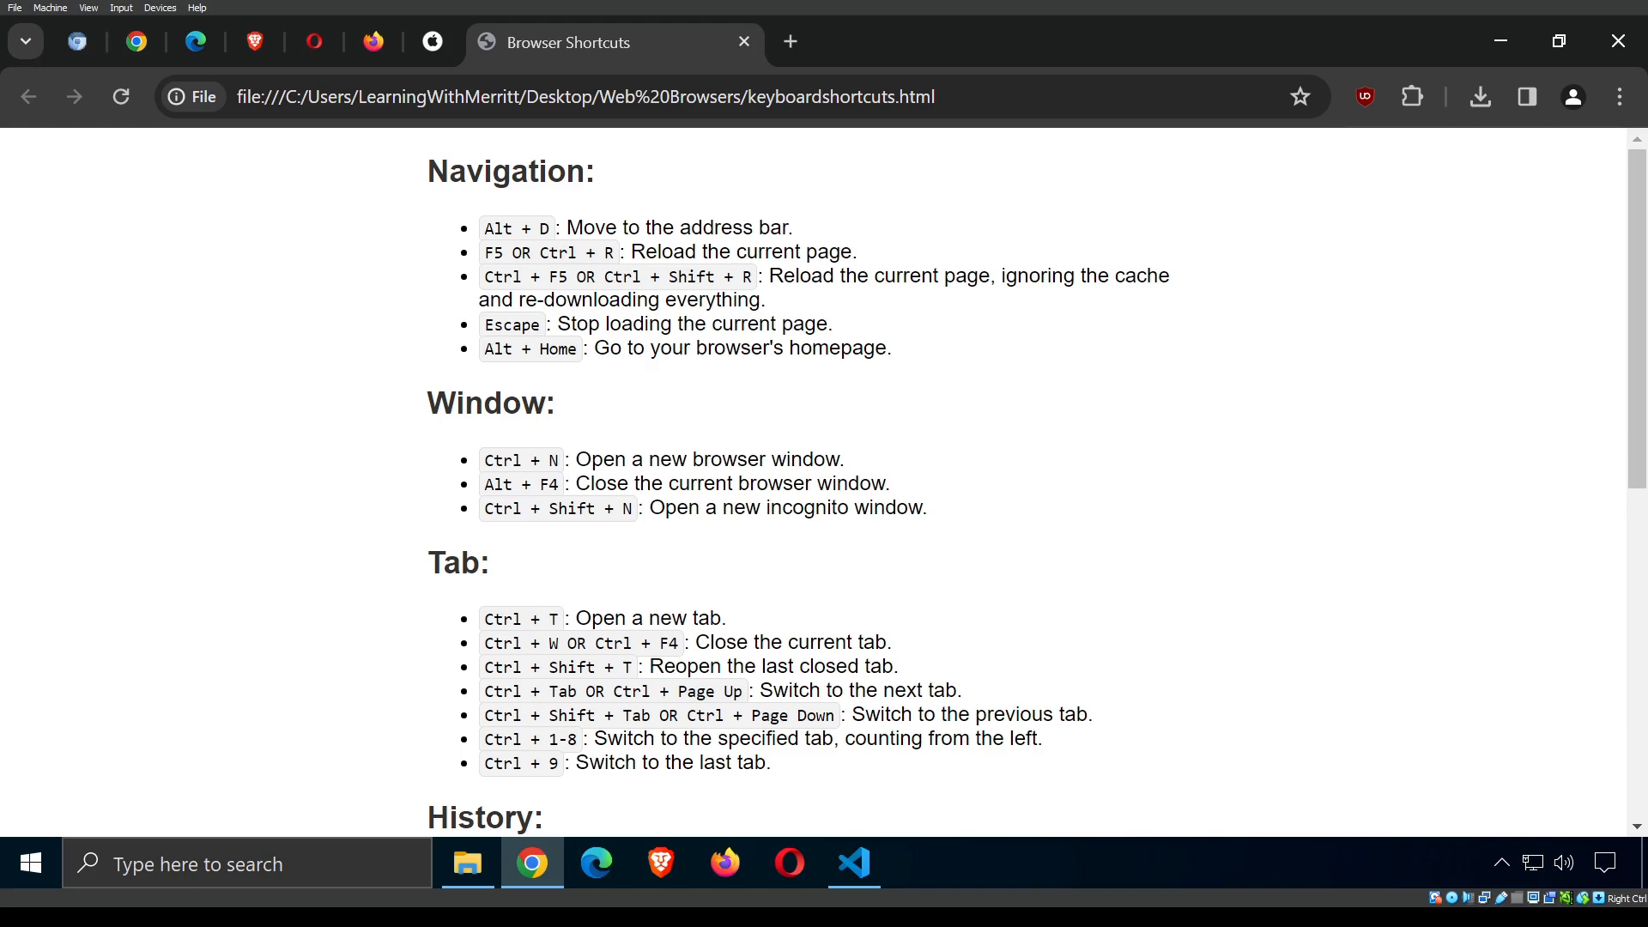
Highlight the Navigation heading on the Browser Shortcuts page and try the listed command for moving to the address bar.
{"action": "triple_click", "coordinate": [405, 184]}
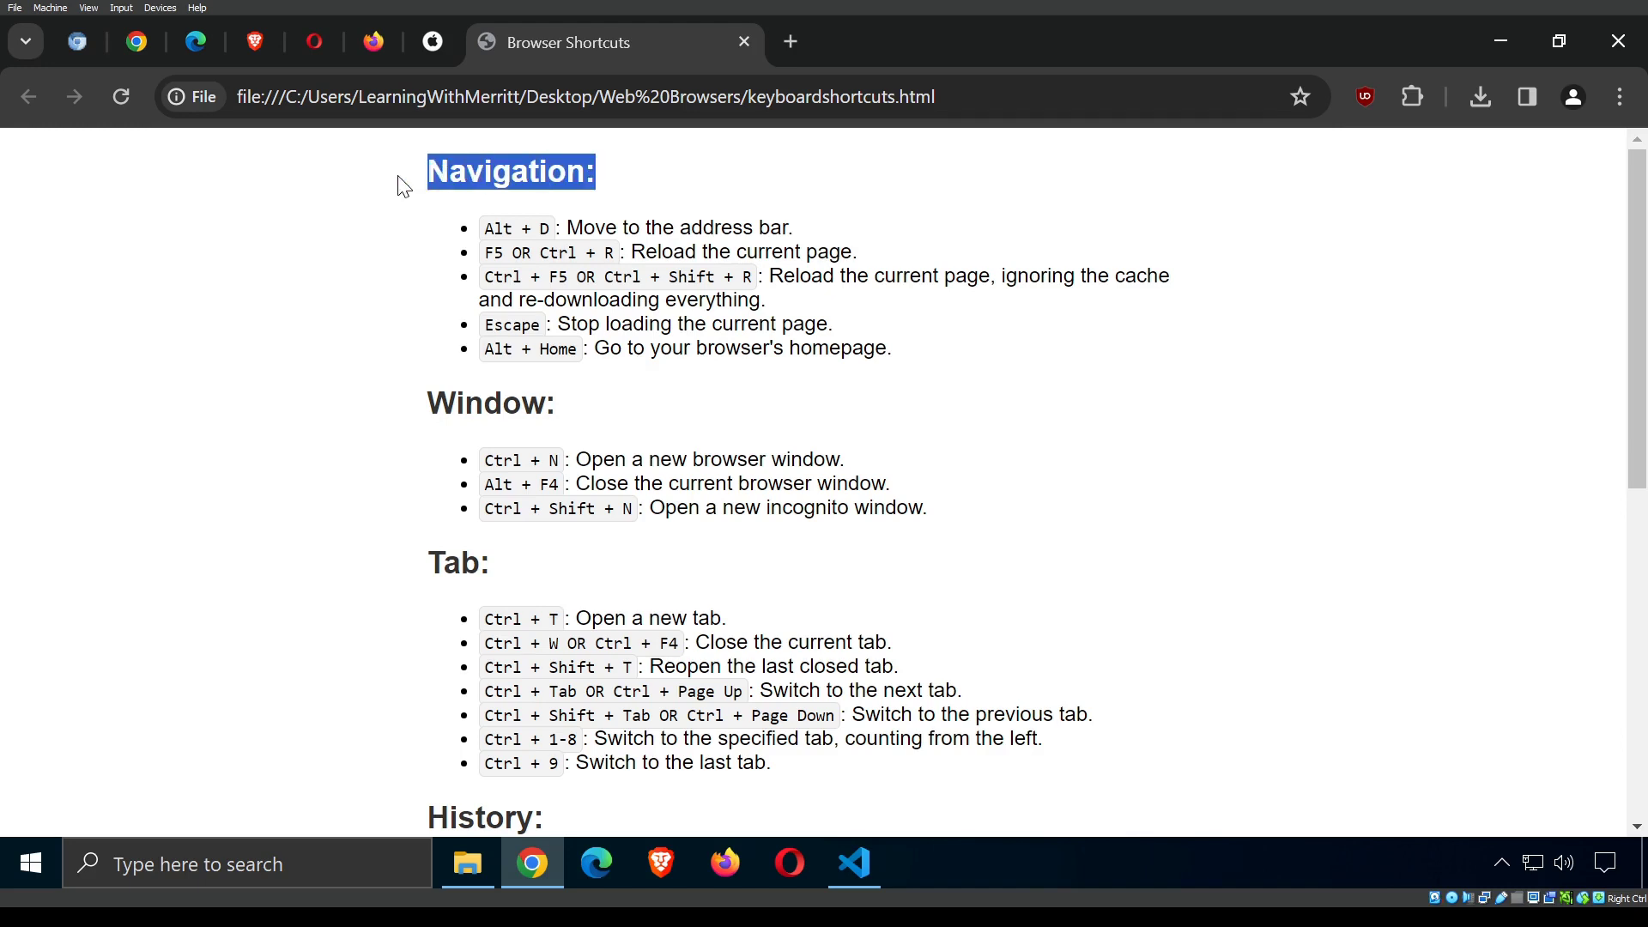
{"action": "left_click", "coordinate": [673, 372]}
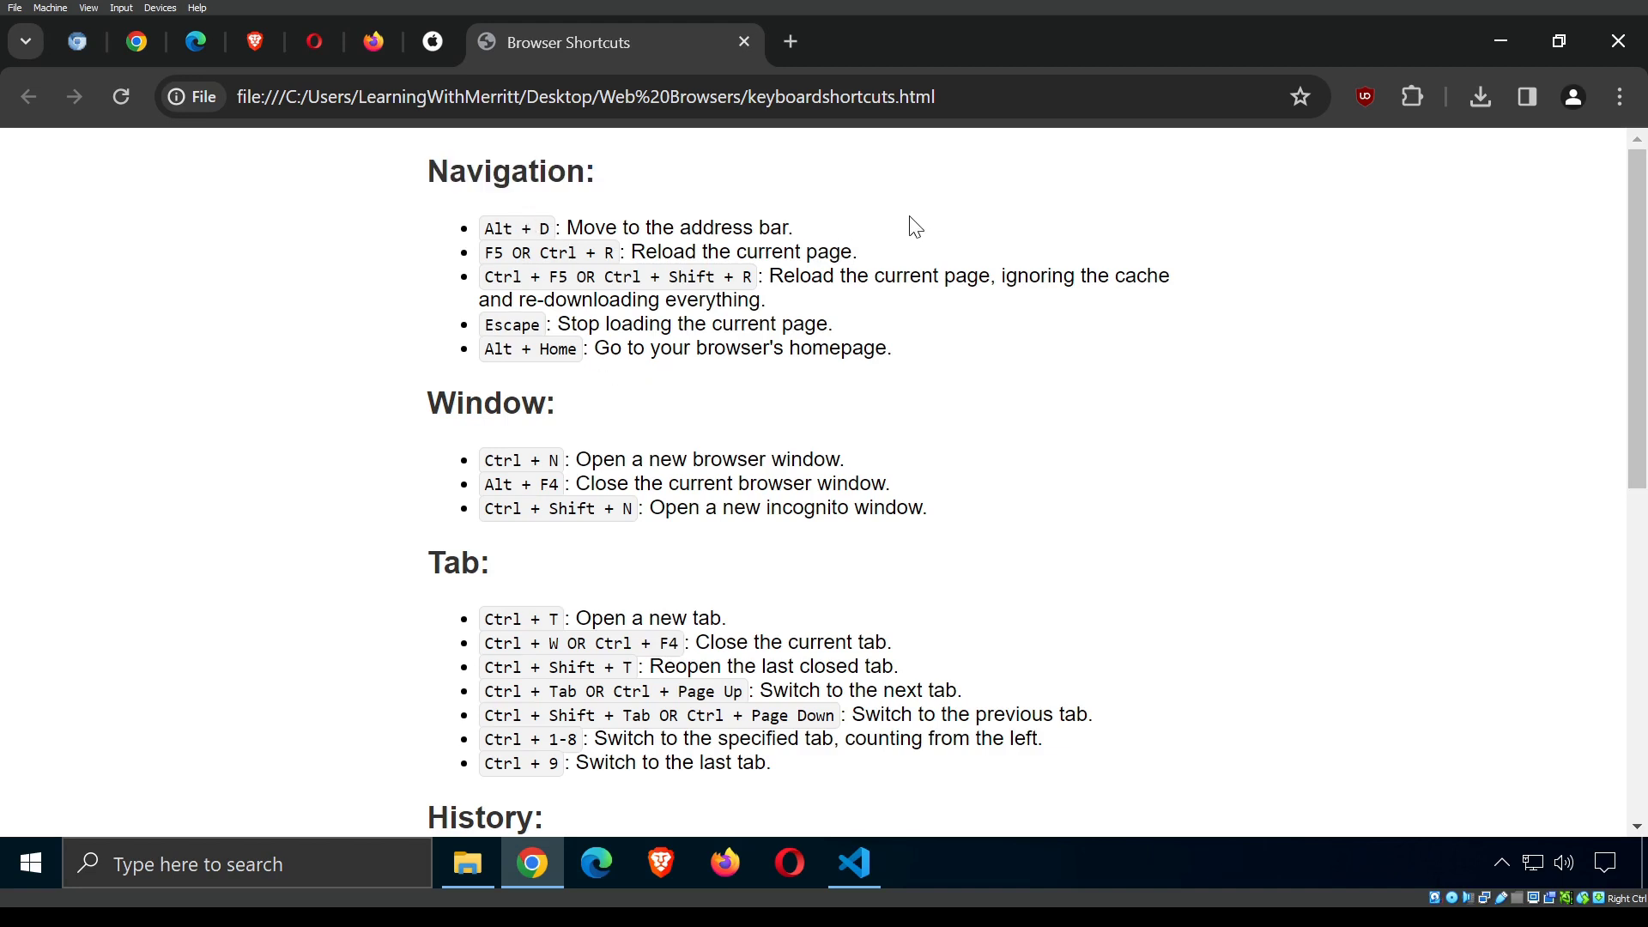
{"action": "key", "text": "alt+d"}
{"action": "left_click", "coordinate": [898, 172]}
Examine the Navigation entries for reloading without the cache, stopping a page load and going to the homepage, highlighting each.
{"action": "left_click_drag", "start_coordinate": [566, 281], "coordinate": [485, 276]}
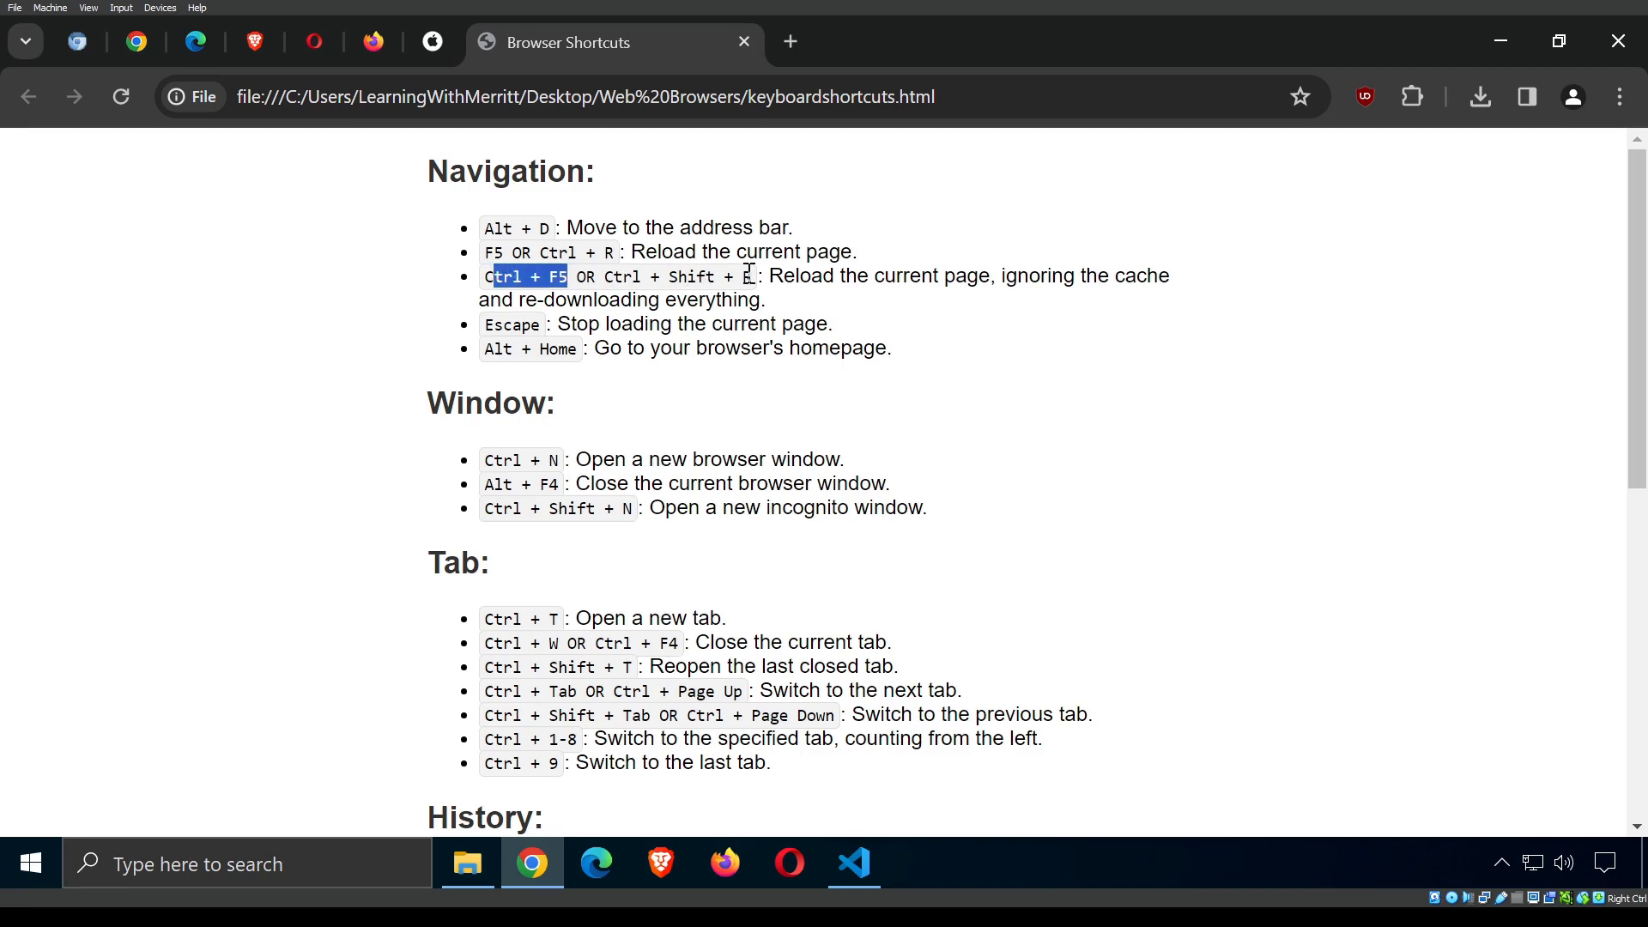
{"action": "left_click_drag", "start_coordinate": [752, 277], "coordinate": [606, 273]}
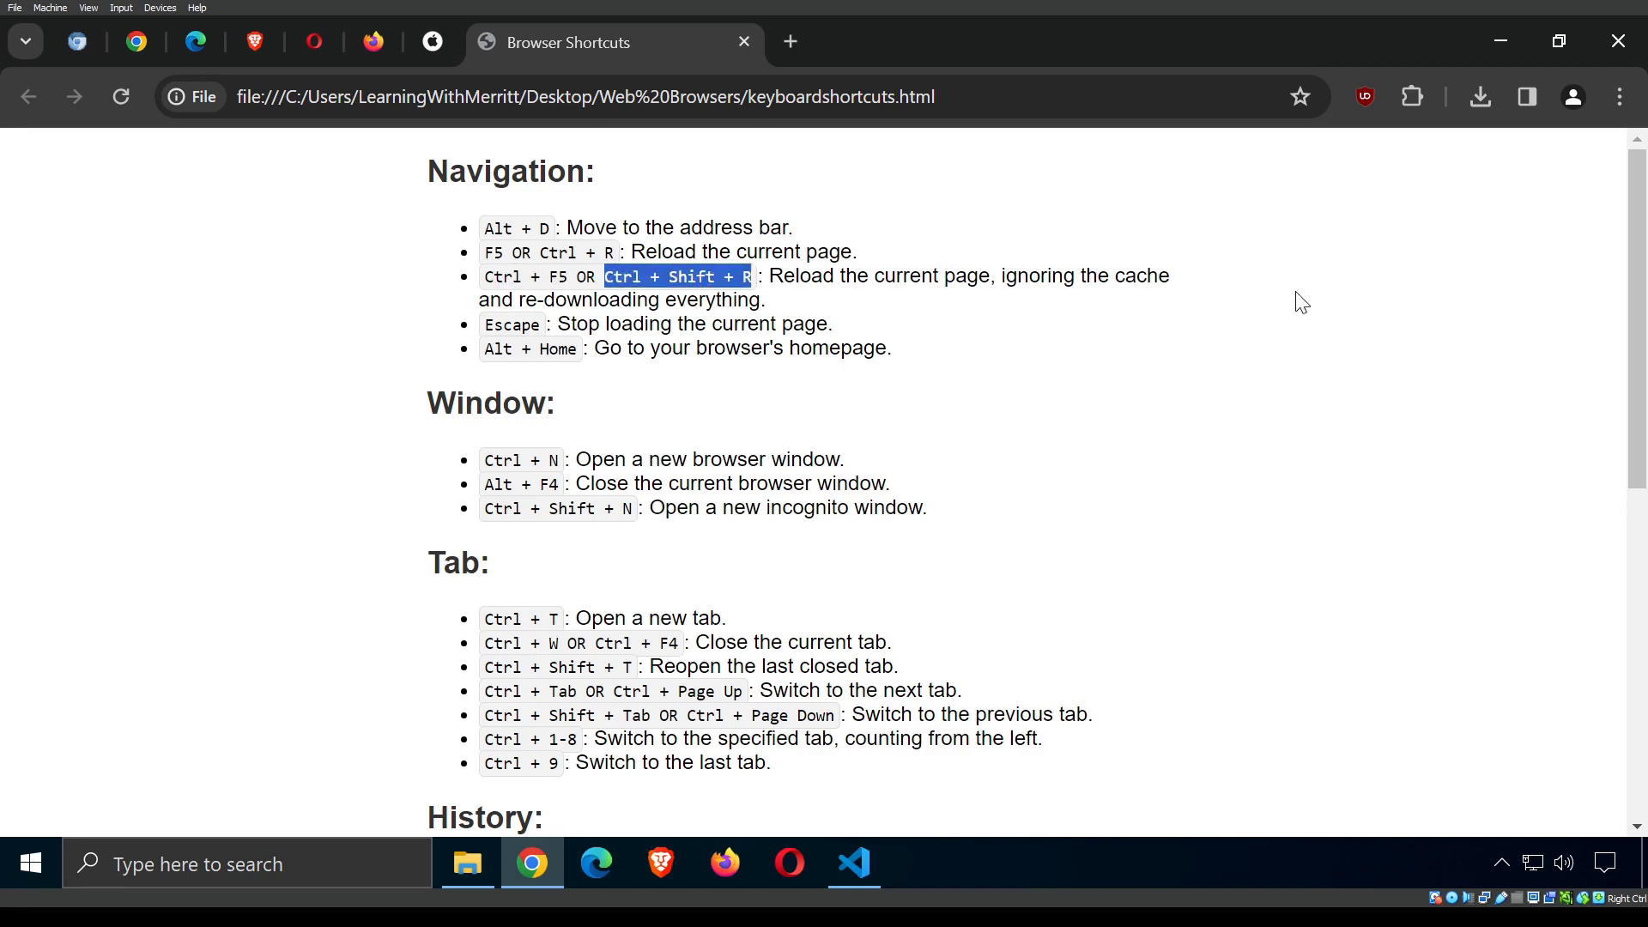
{"action": "left_click_drag", "start_coordinate": [1189, 283], "coordinate": [775, 279]}
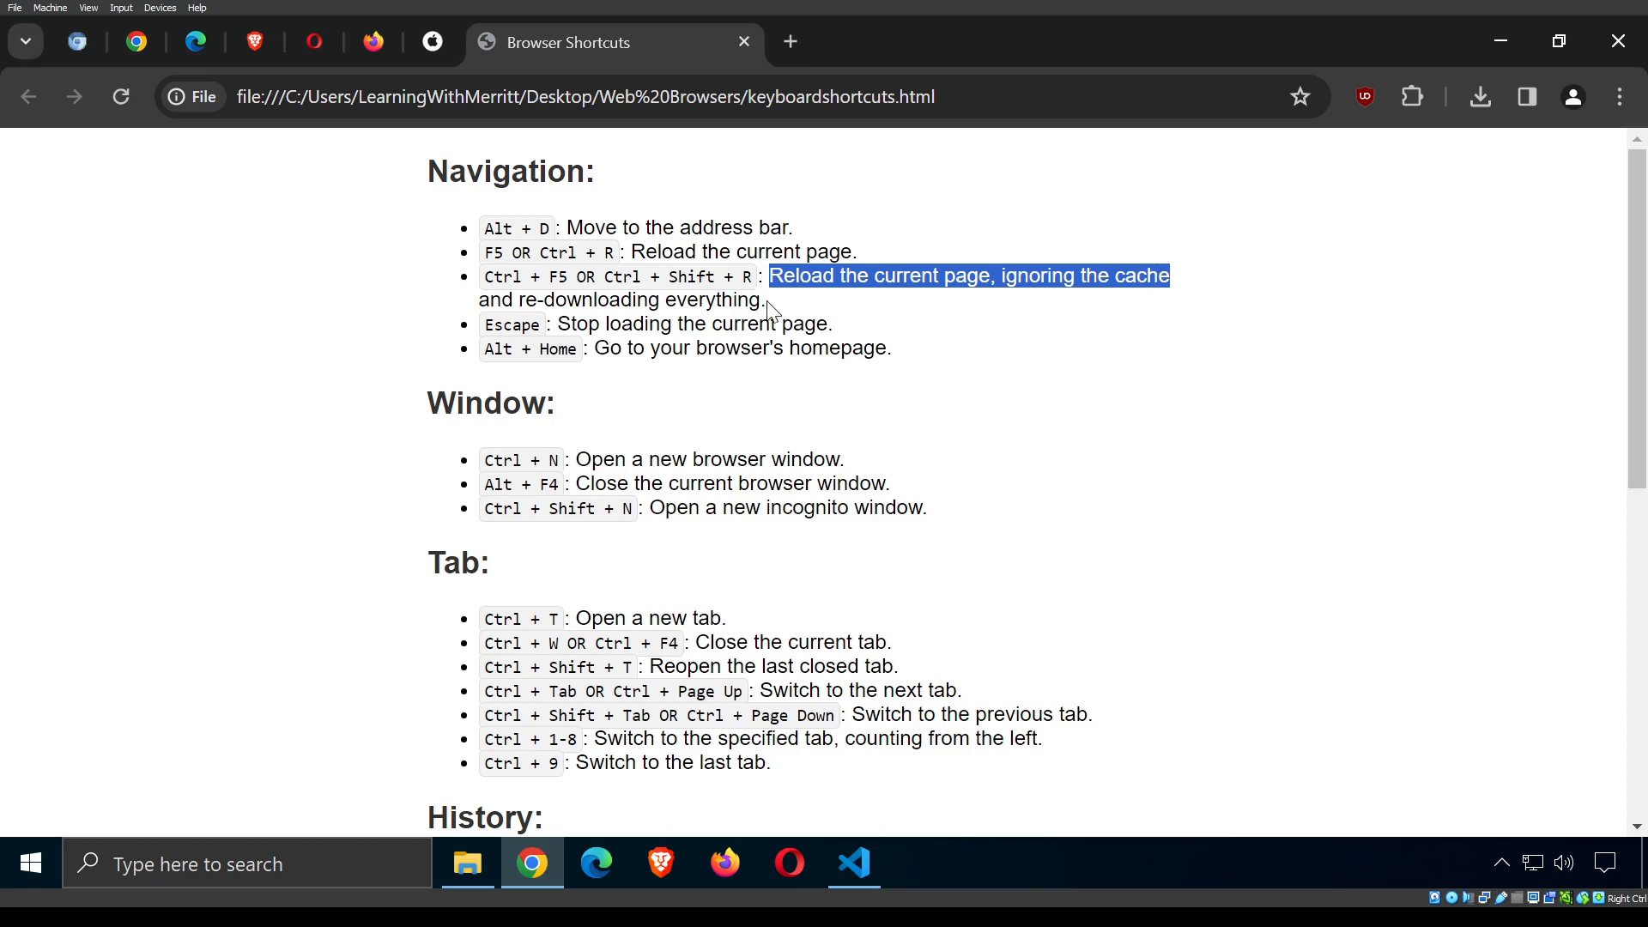
{"action": "left_click", "coordinate": [630, 402]}
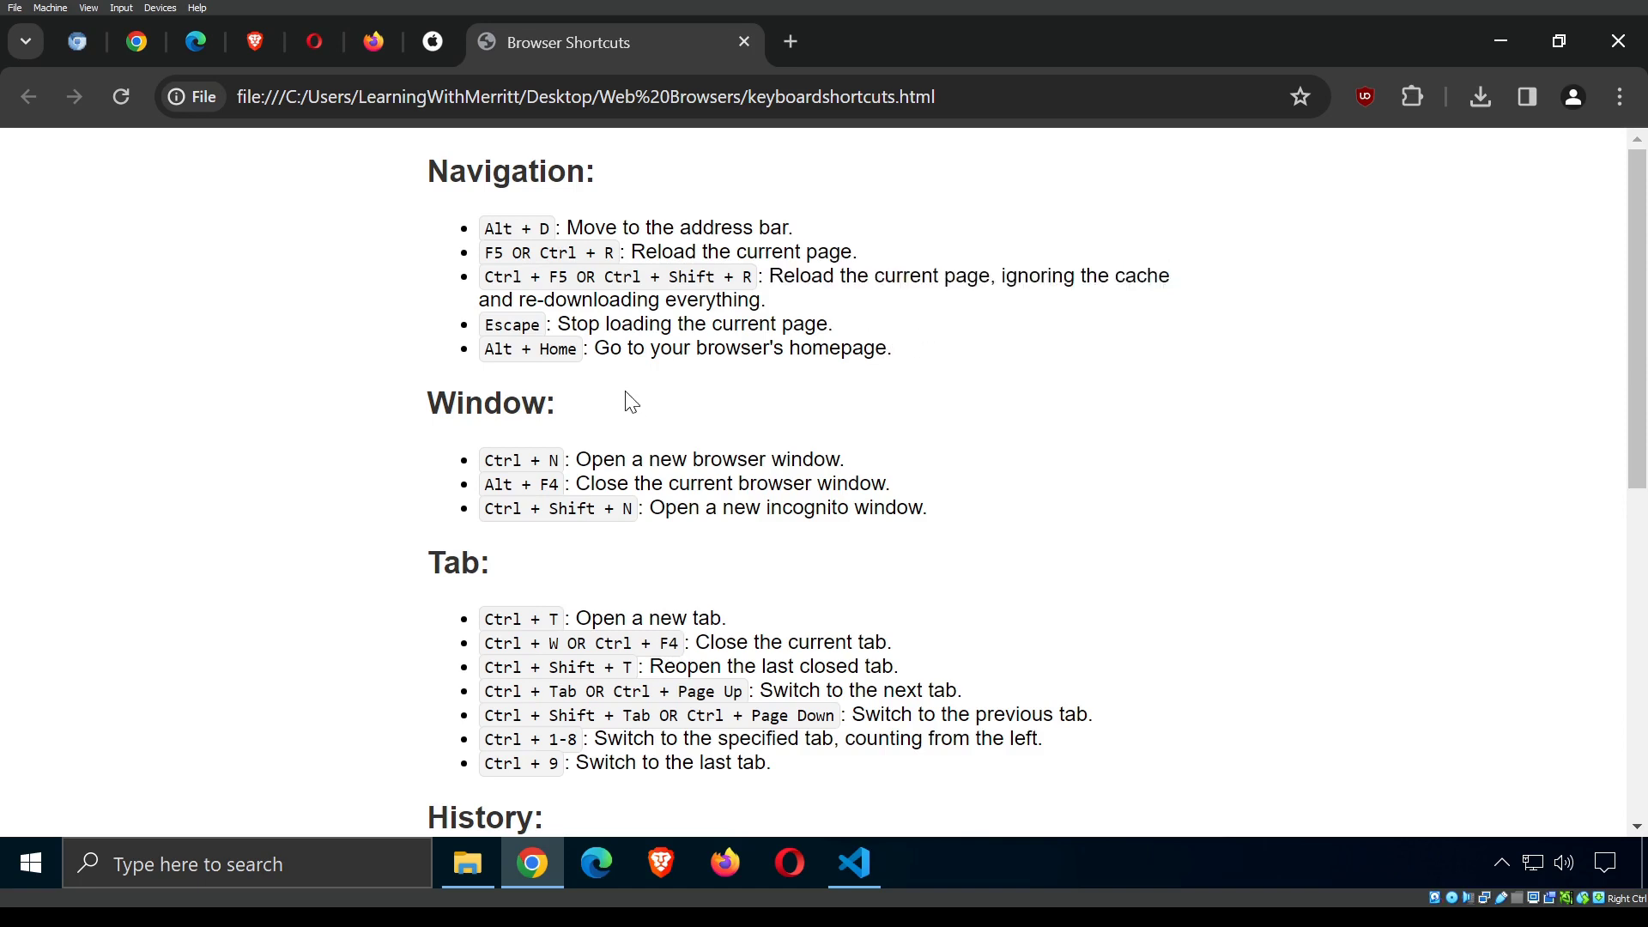
{"action": "left_click_drag", "start_coordinate": [541, 324], "coordinate": [459, 326]}
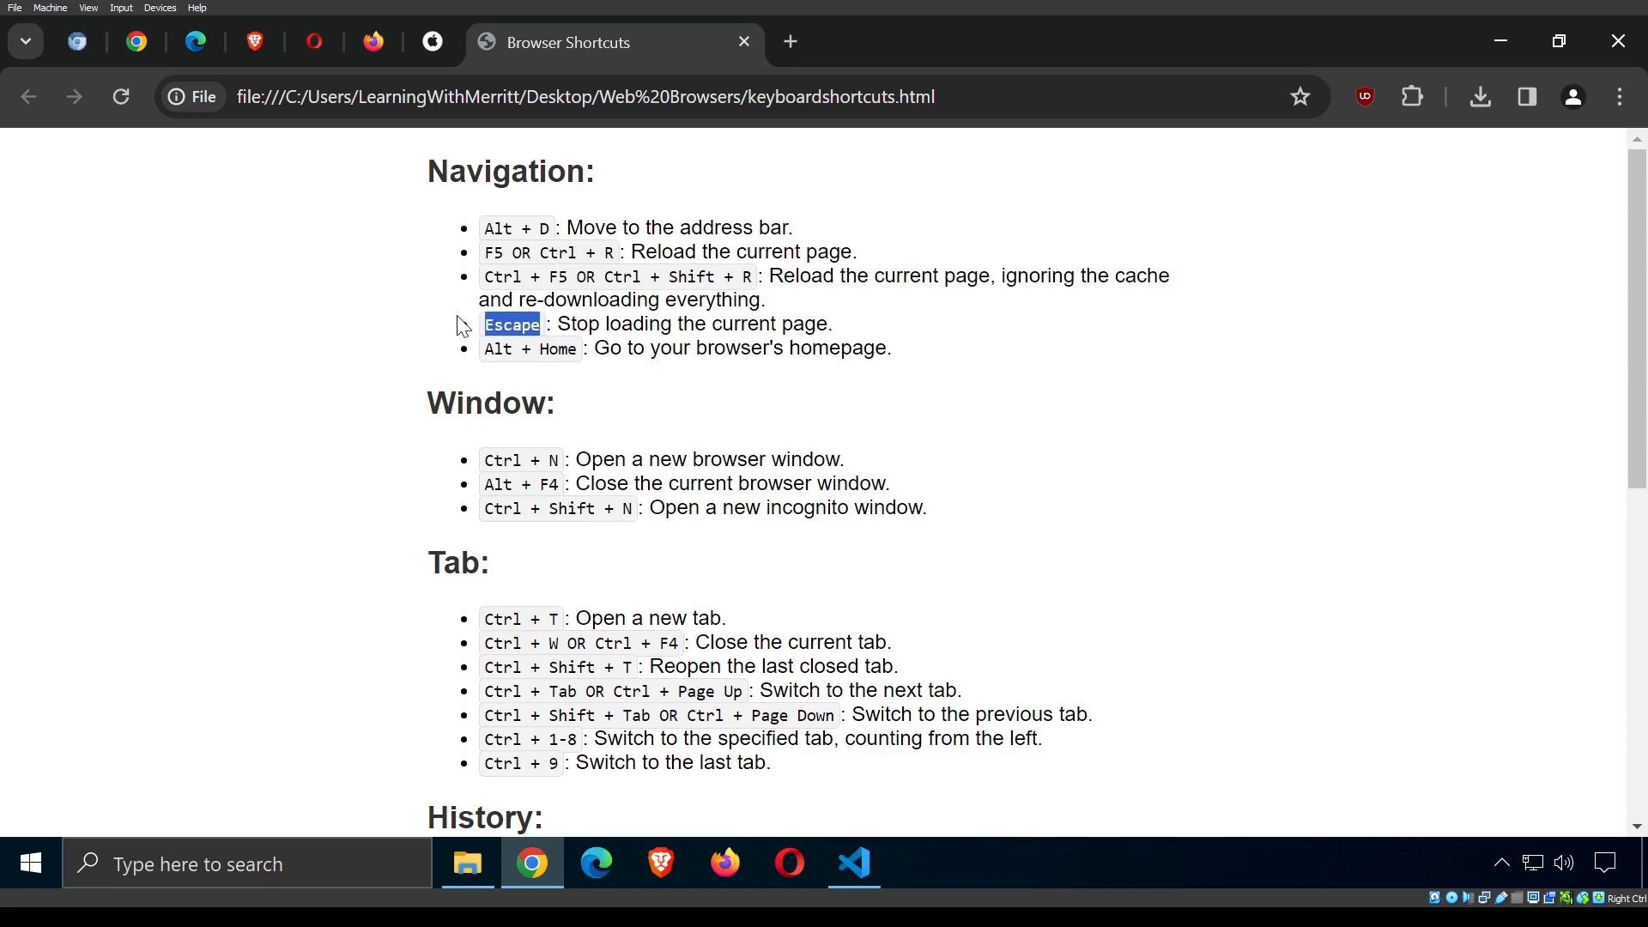
{"action": "left_click", "coordinate": [524, 380]}
{"action": "left_click_drag", "start_coordinate": [577, 350], "coordinate": [518, 348]}
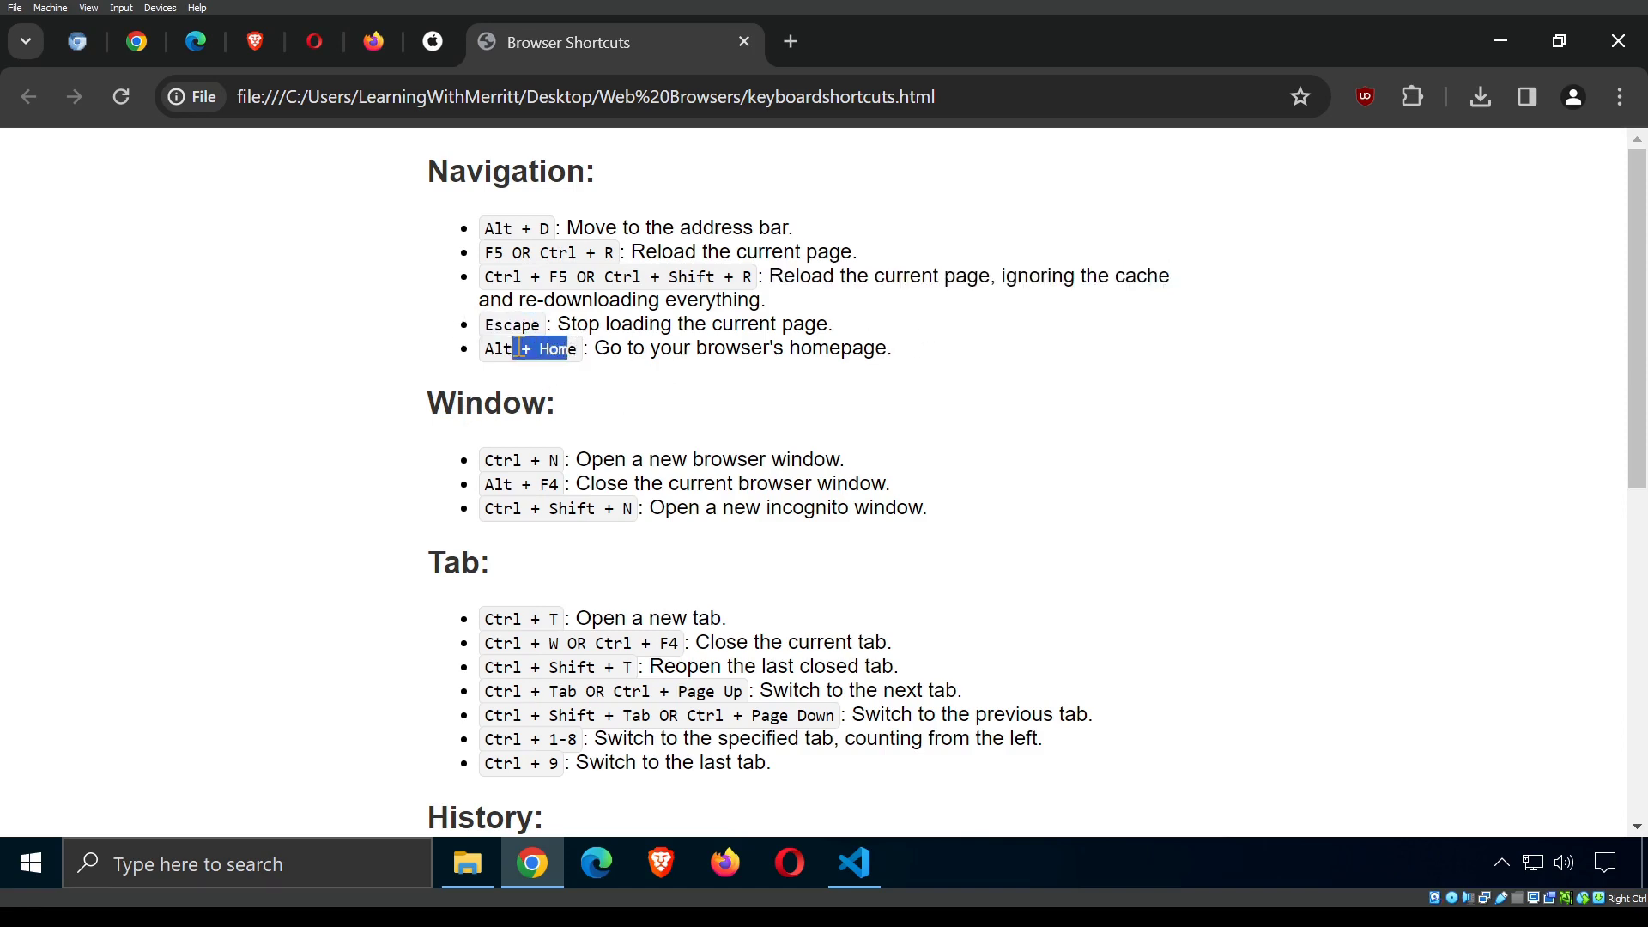
{"action": "left_click", "coordinate": [799, 398]}
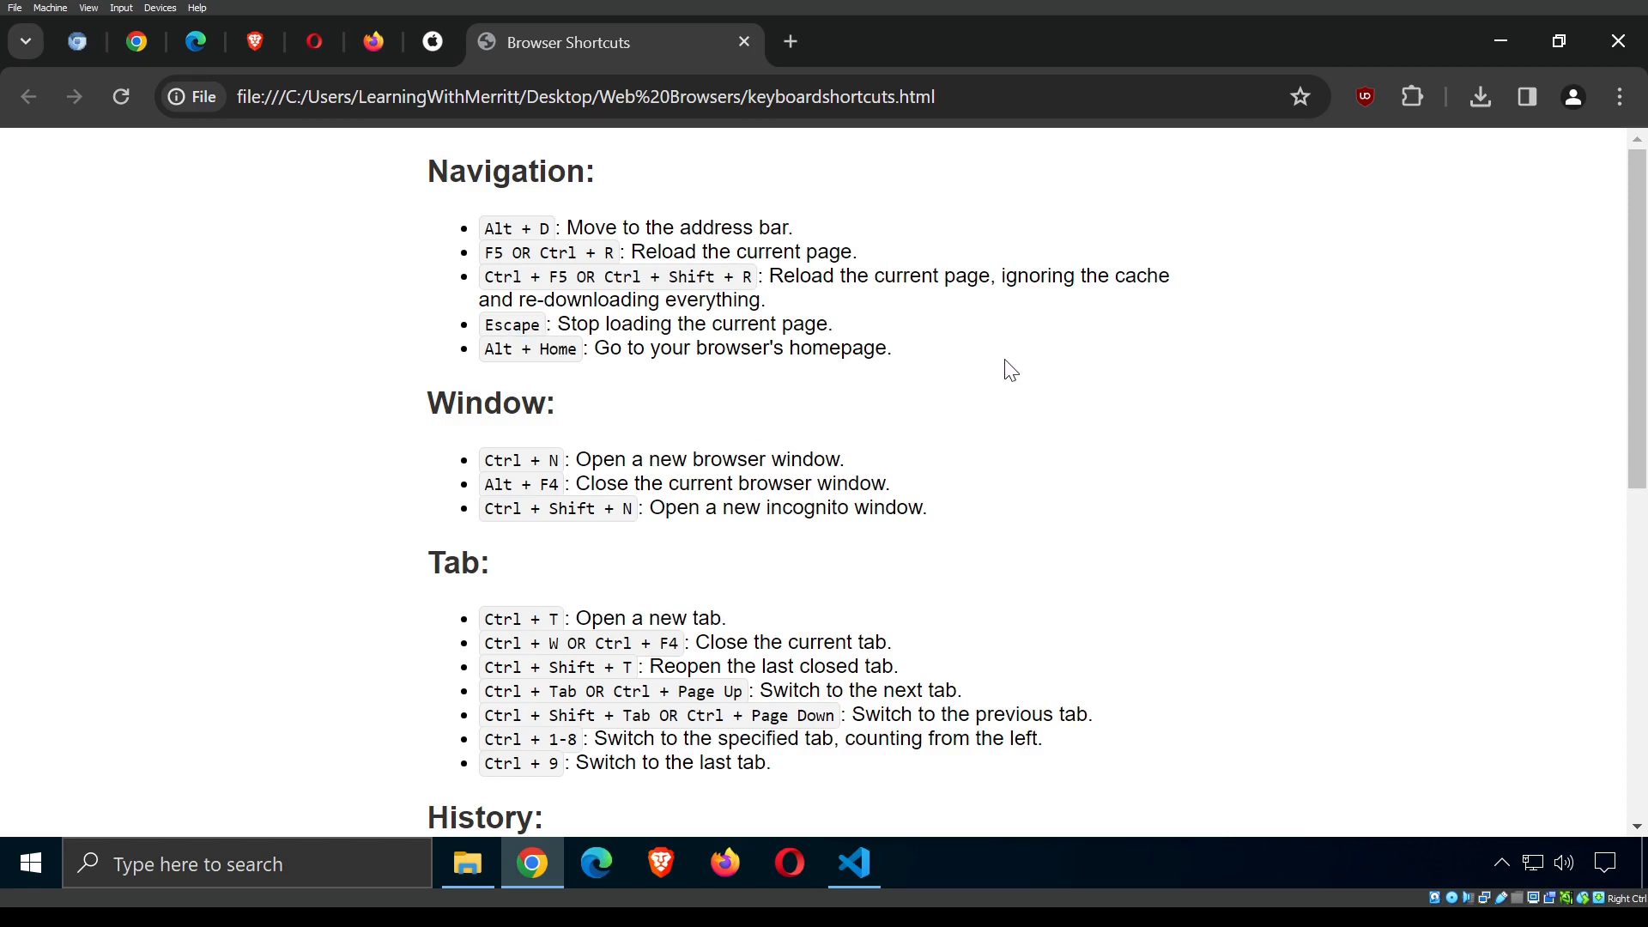
Try the listed Window commands by opening and closing a new browser window and a new incognito window.
{"action": "scroll", "coordinate": [959, 353], "scroll_direction": "down", "scroll_amount": 2}
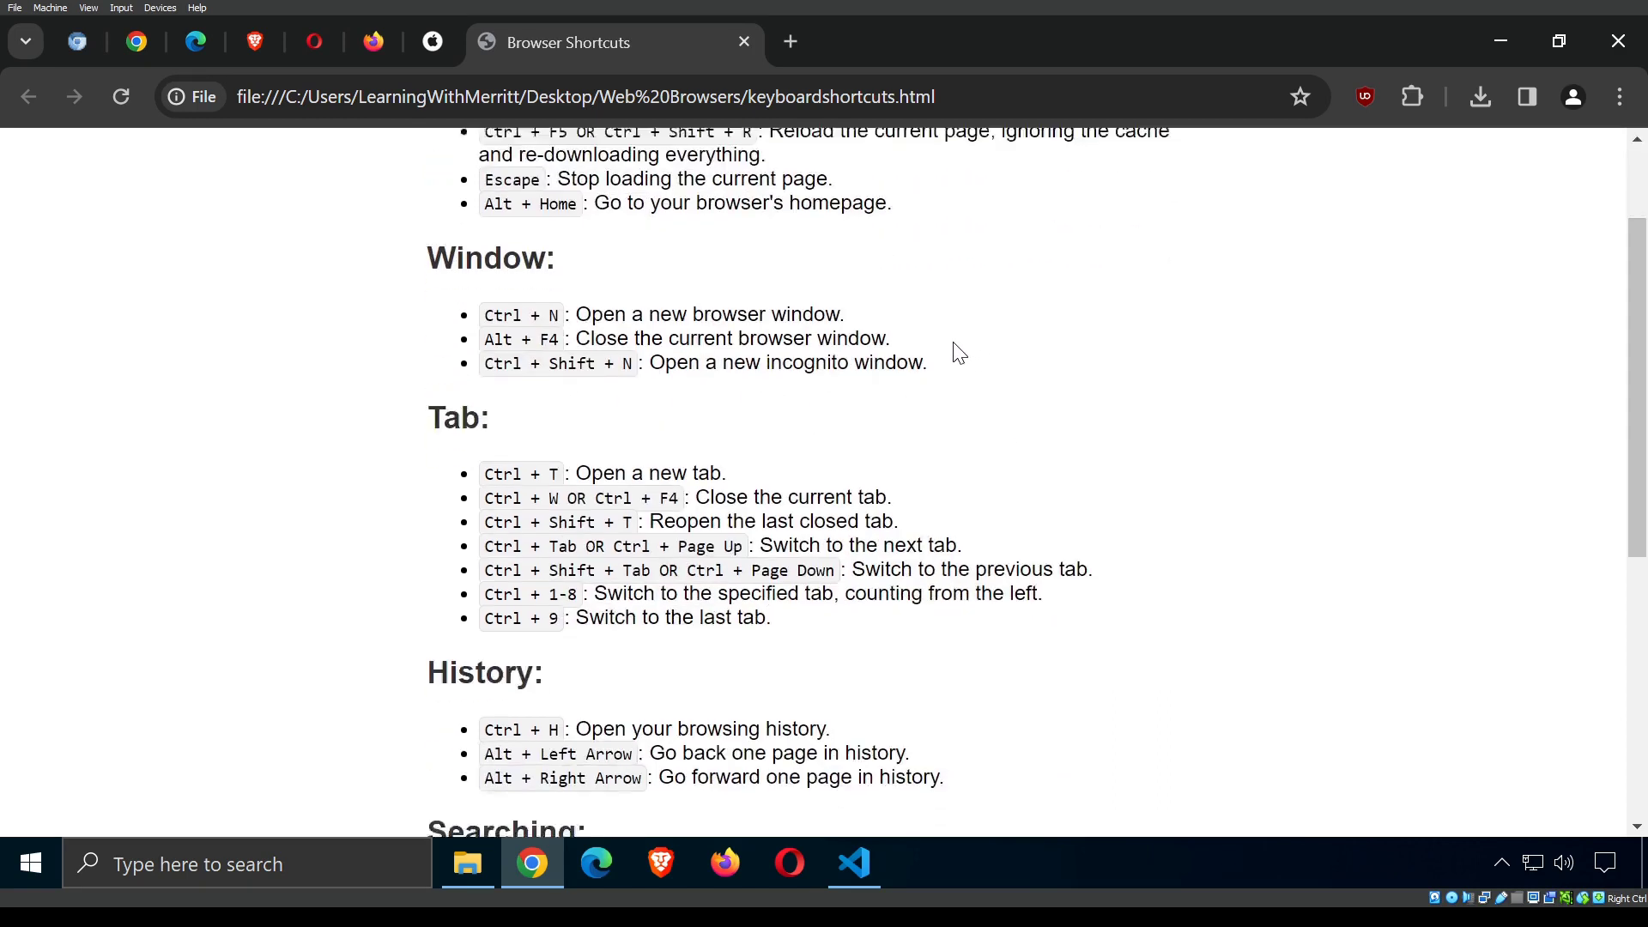
{"action": "scroll", "coordinate": [815, 374], "scroll_direction": "up", "scroll_amount": 1}
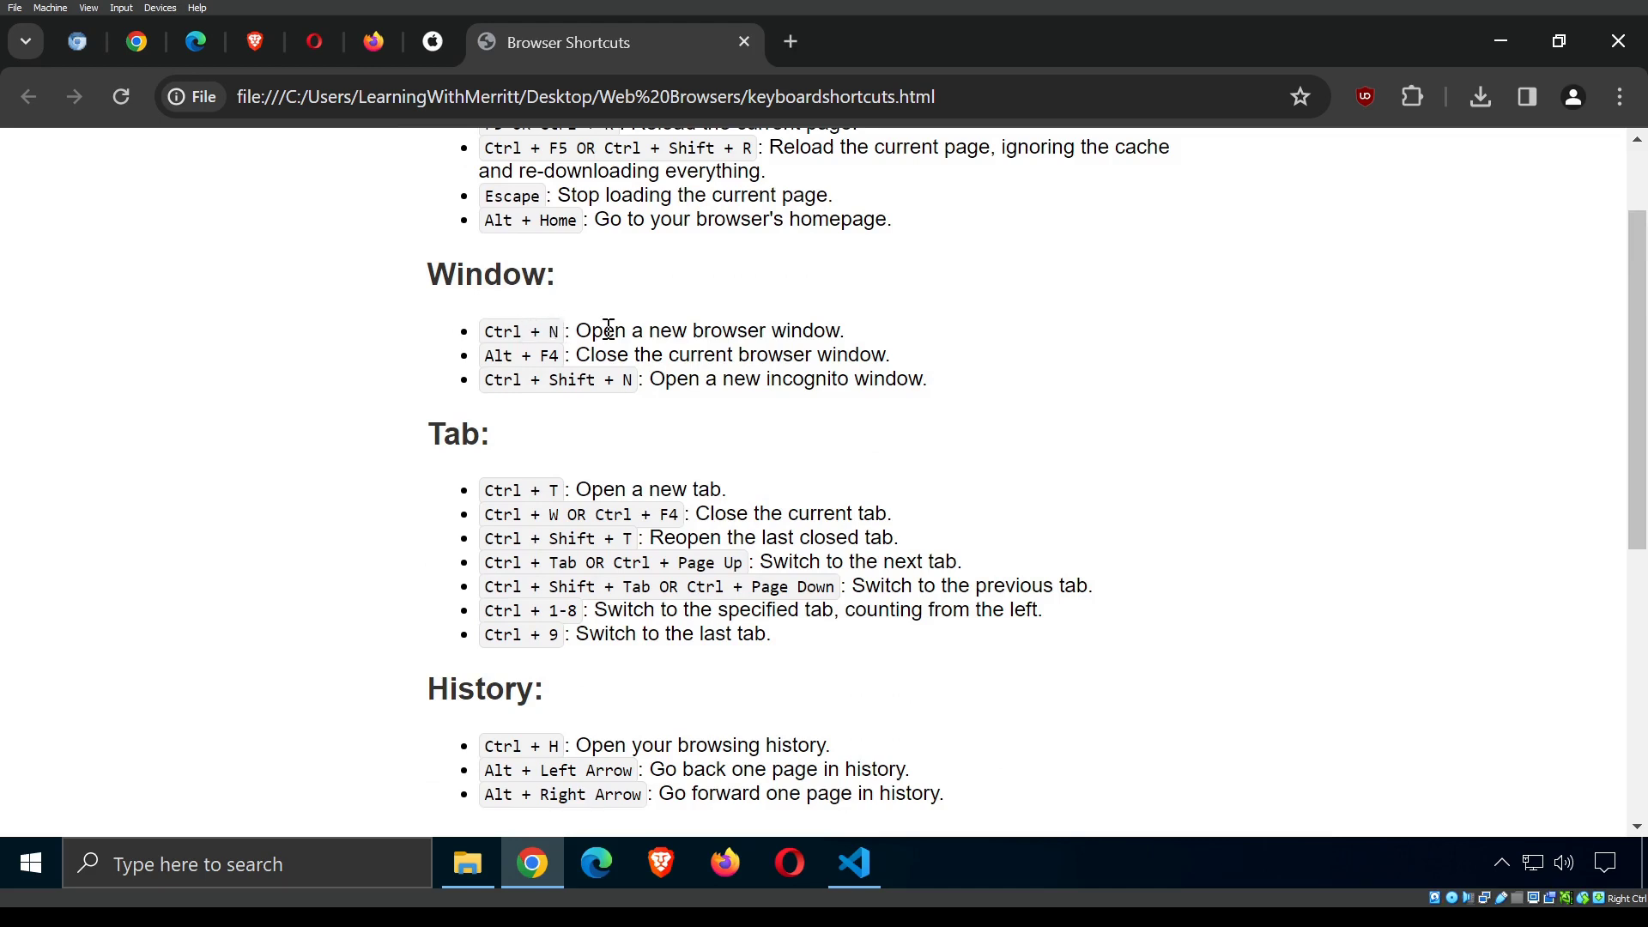
{"action": "key", "text": "ctrl+n"}
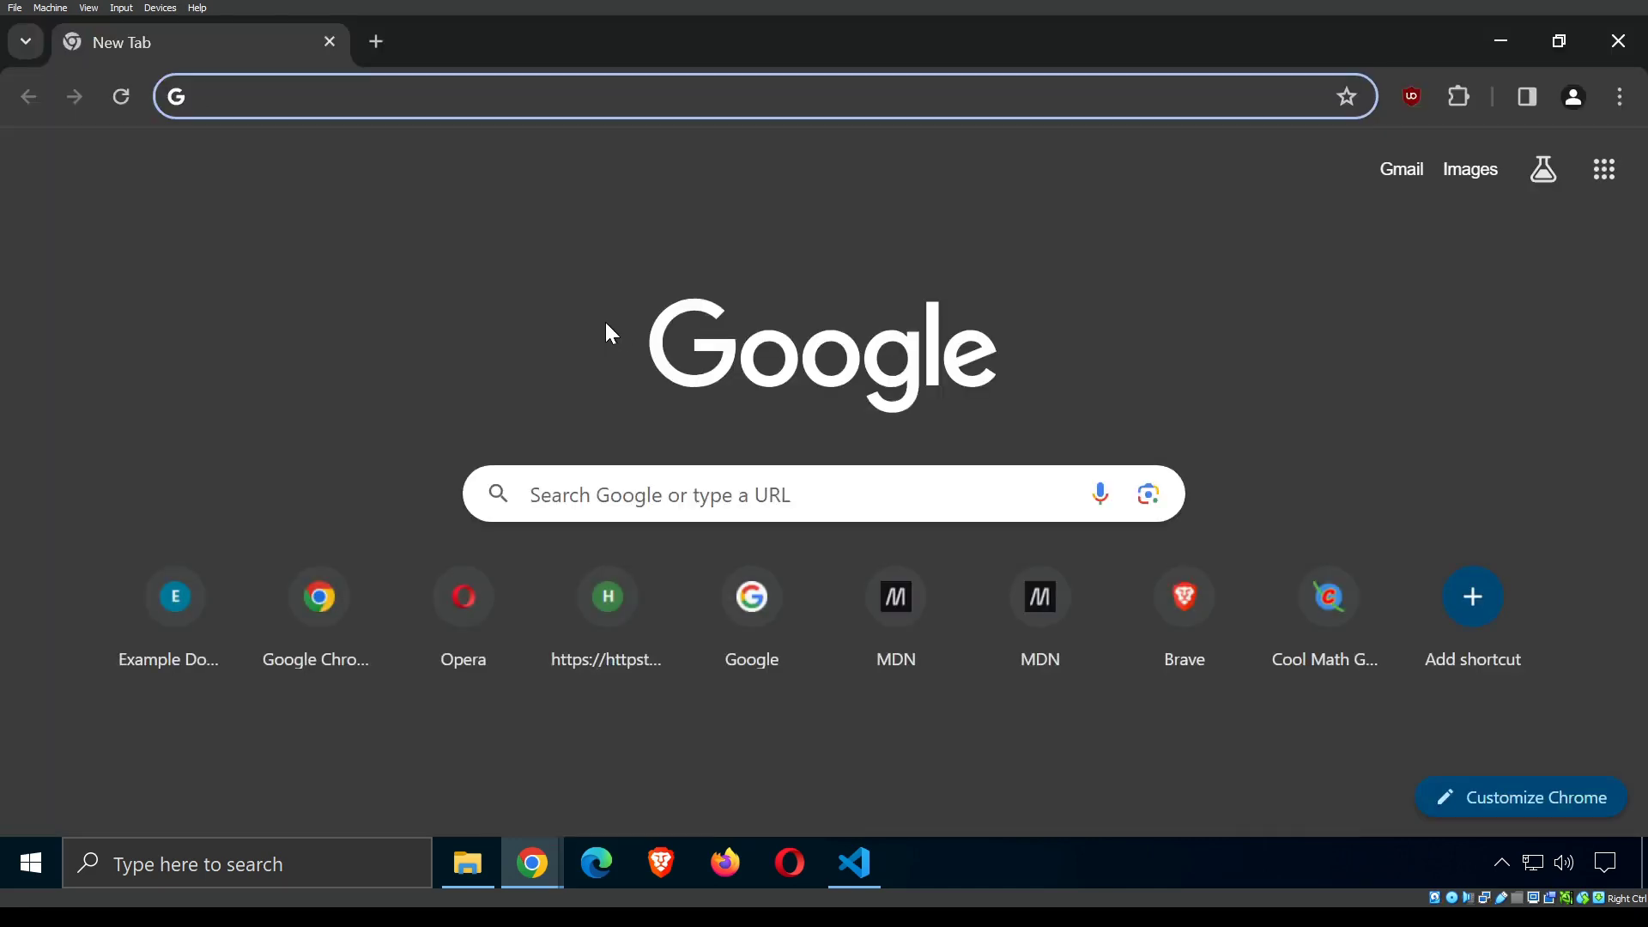
{"action": "left_click", "coordinate": [329, 43]}
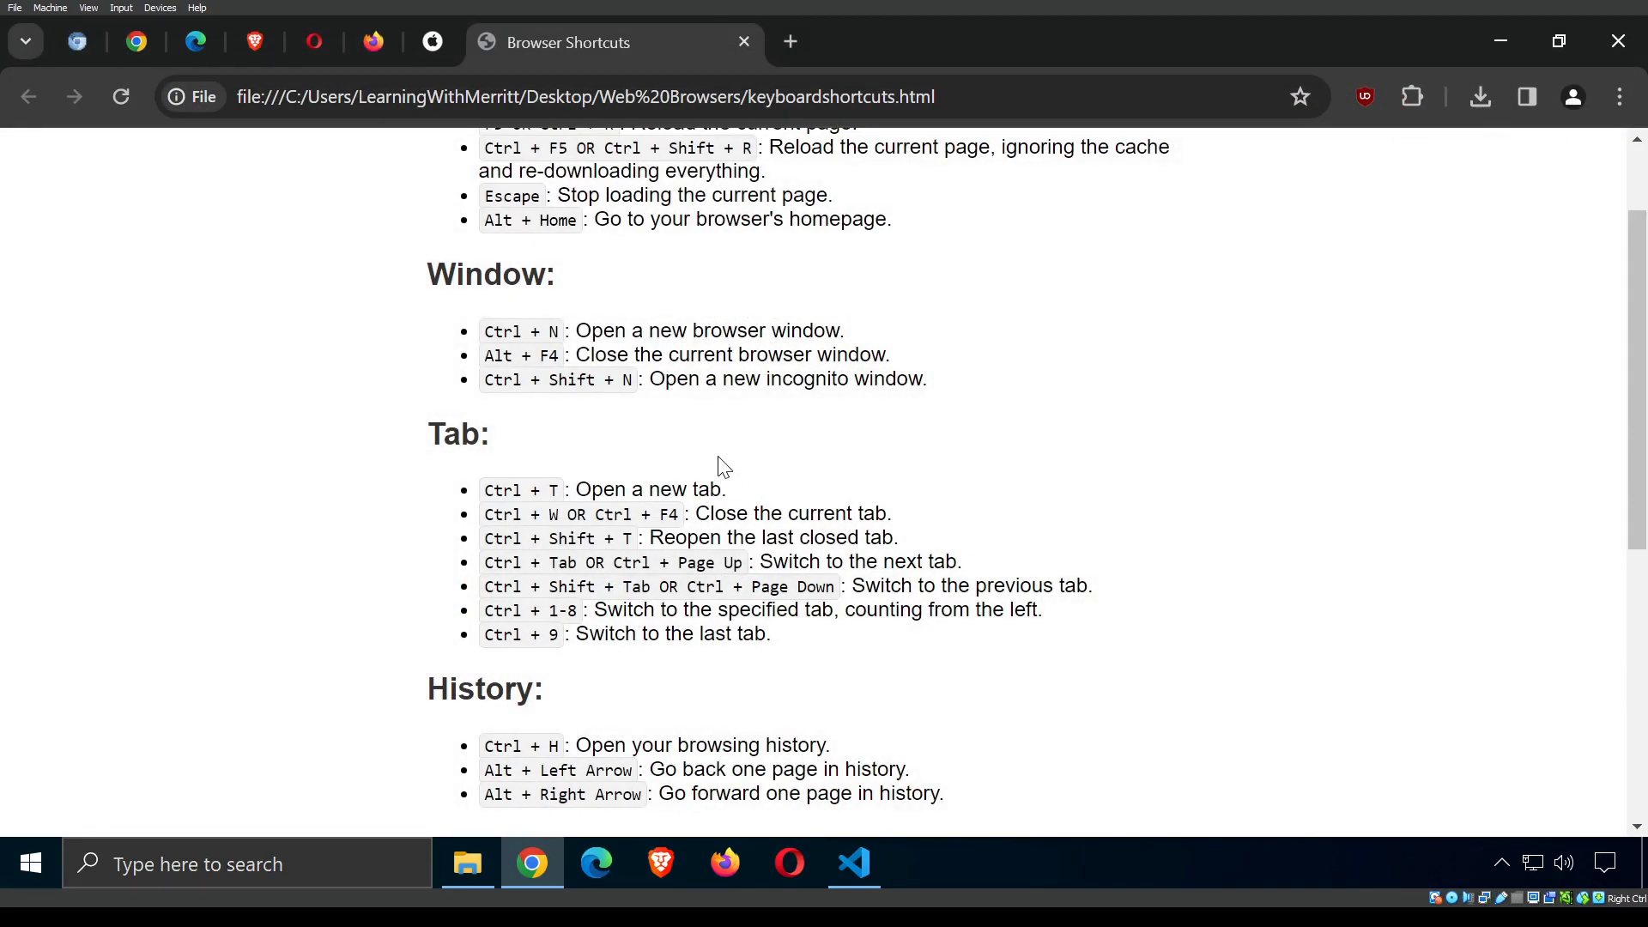
{"action": "key", "text": "ctrl+shift+n"}
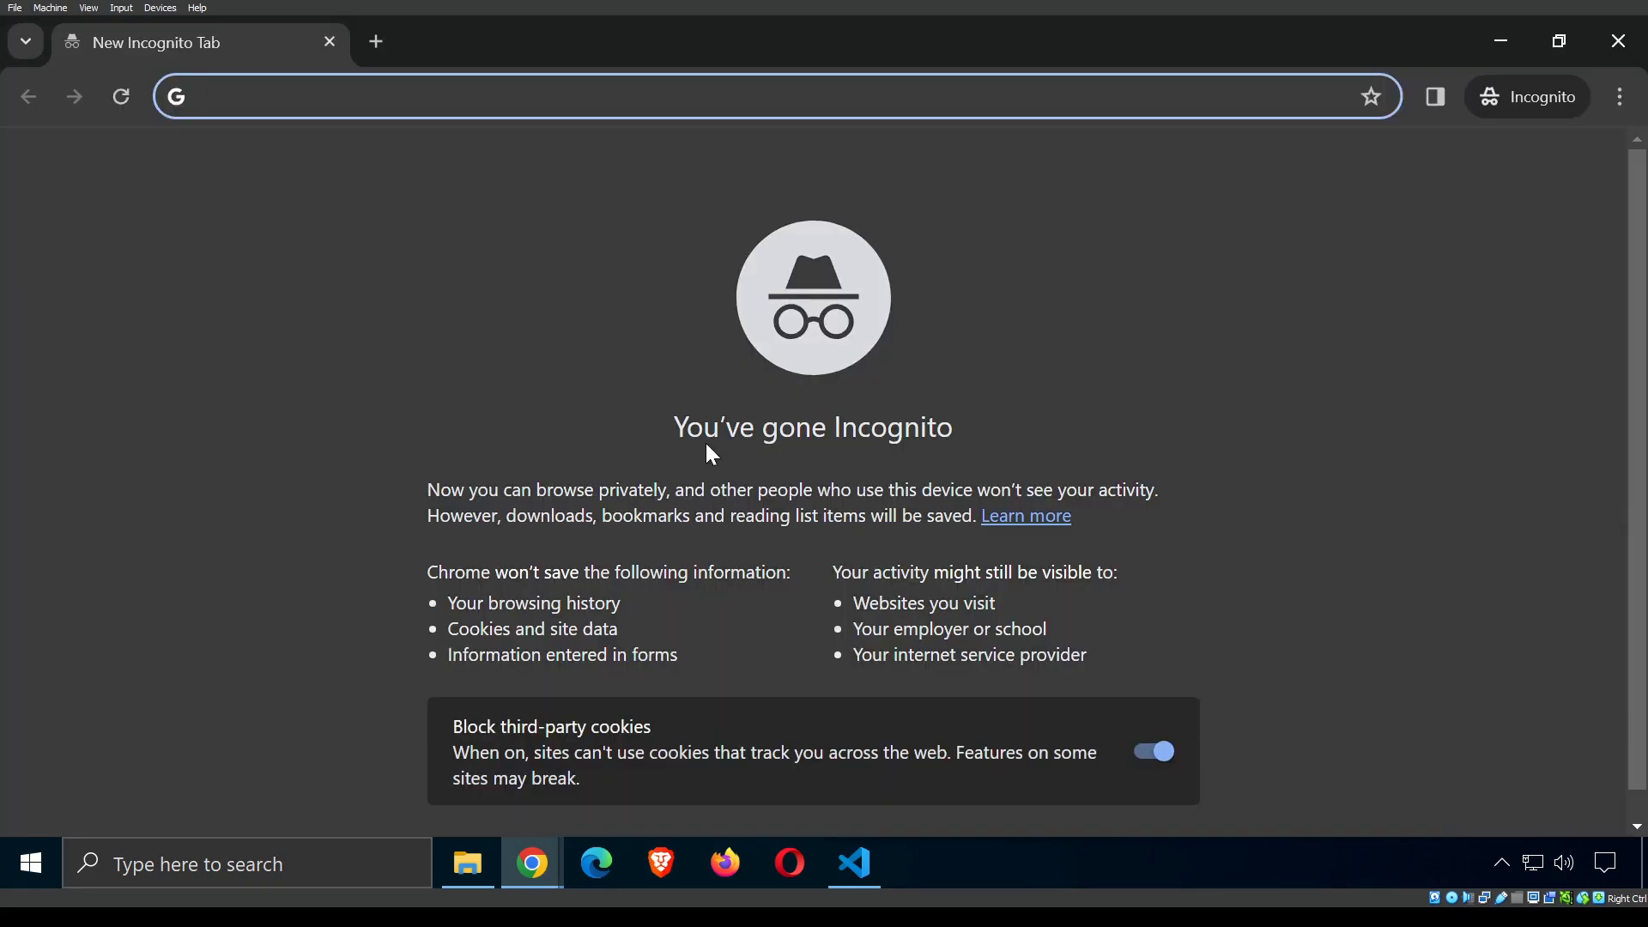
{"action": "left_click", "coordinate": [333, 43]}
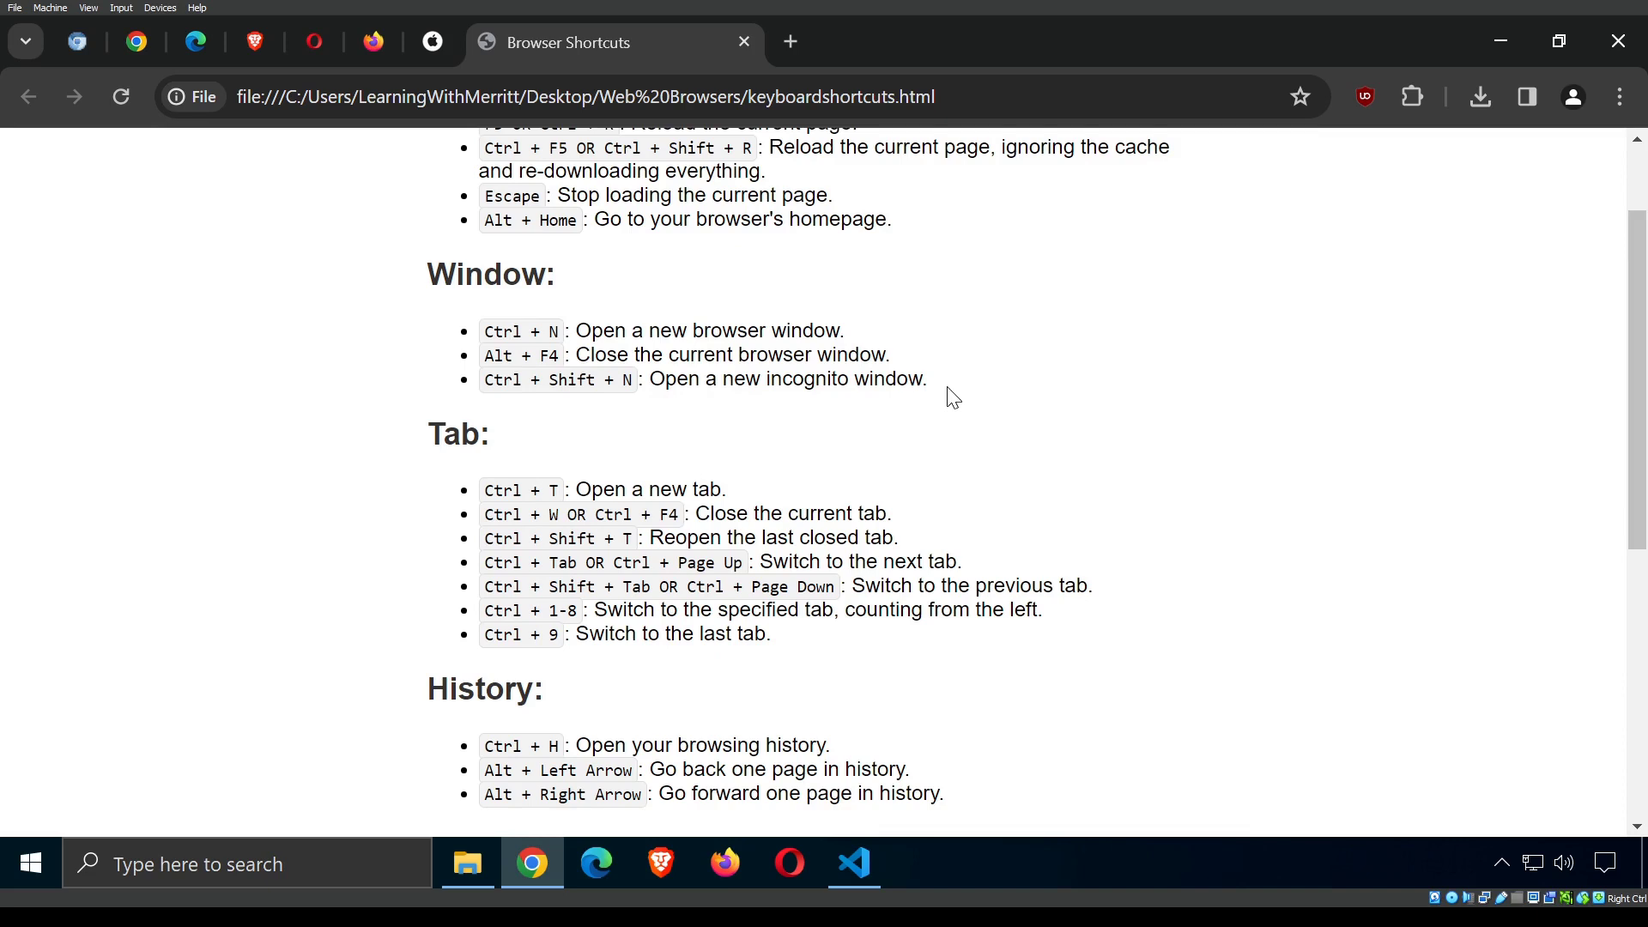
Try the listed Tab commands by opening a new tab and closing it, twice in a row.
{"action": "scroll", "coordinate": [892, 444], "scroll_direction": "down", "scroll_amount": 3}
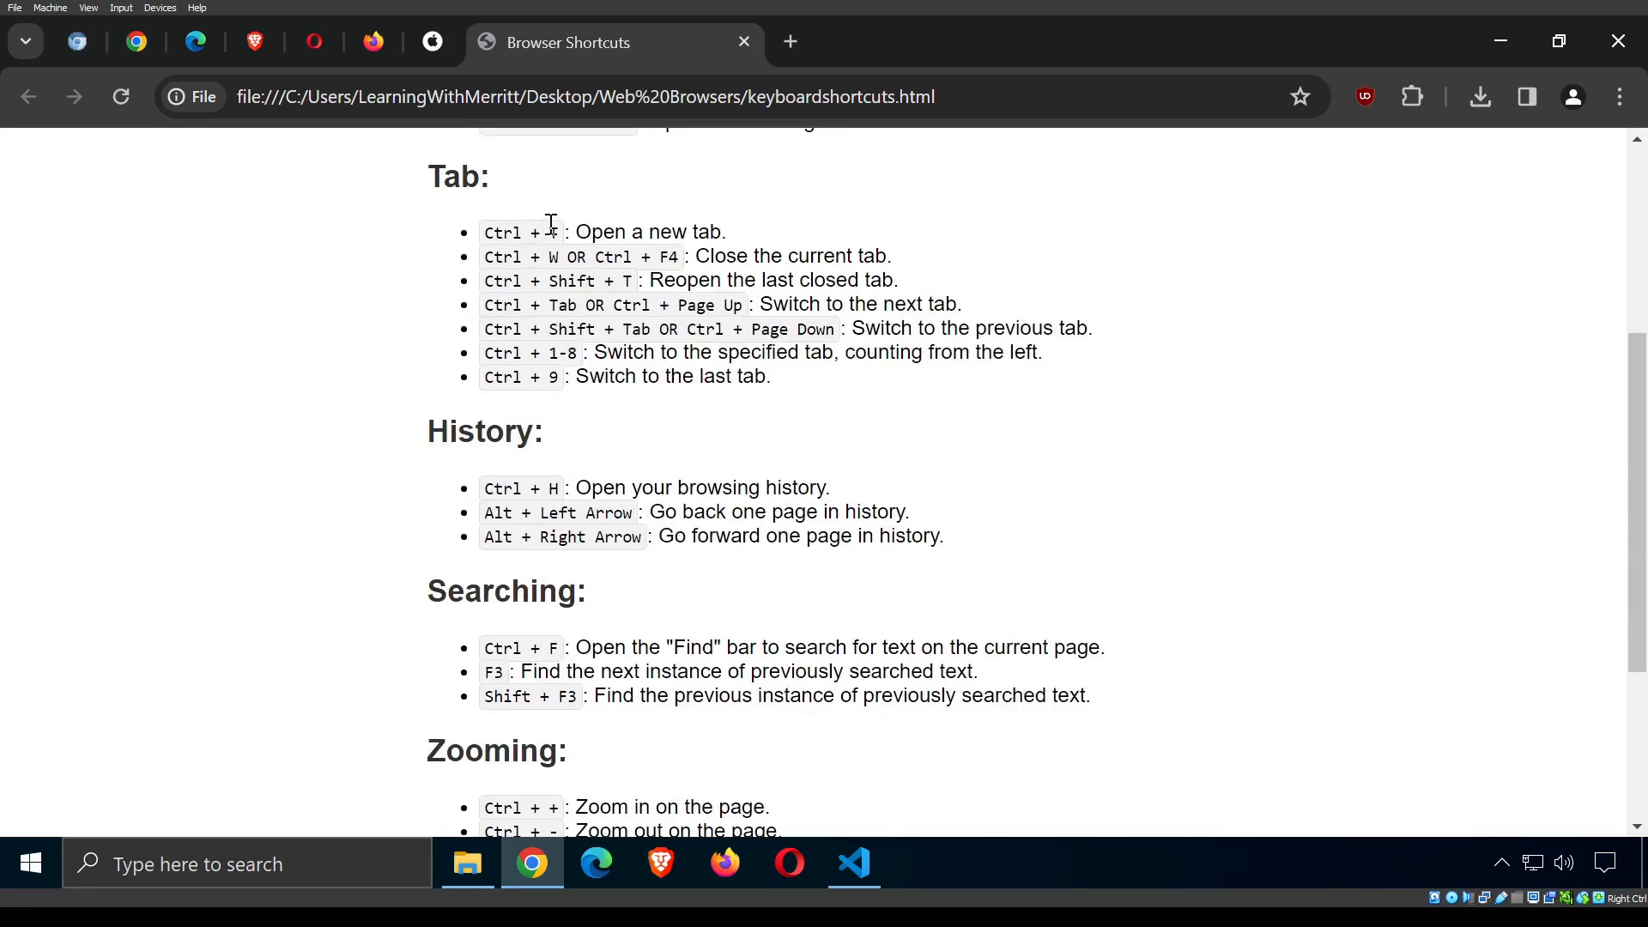
{"action": "key", "text": "ctrl+t"}
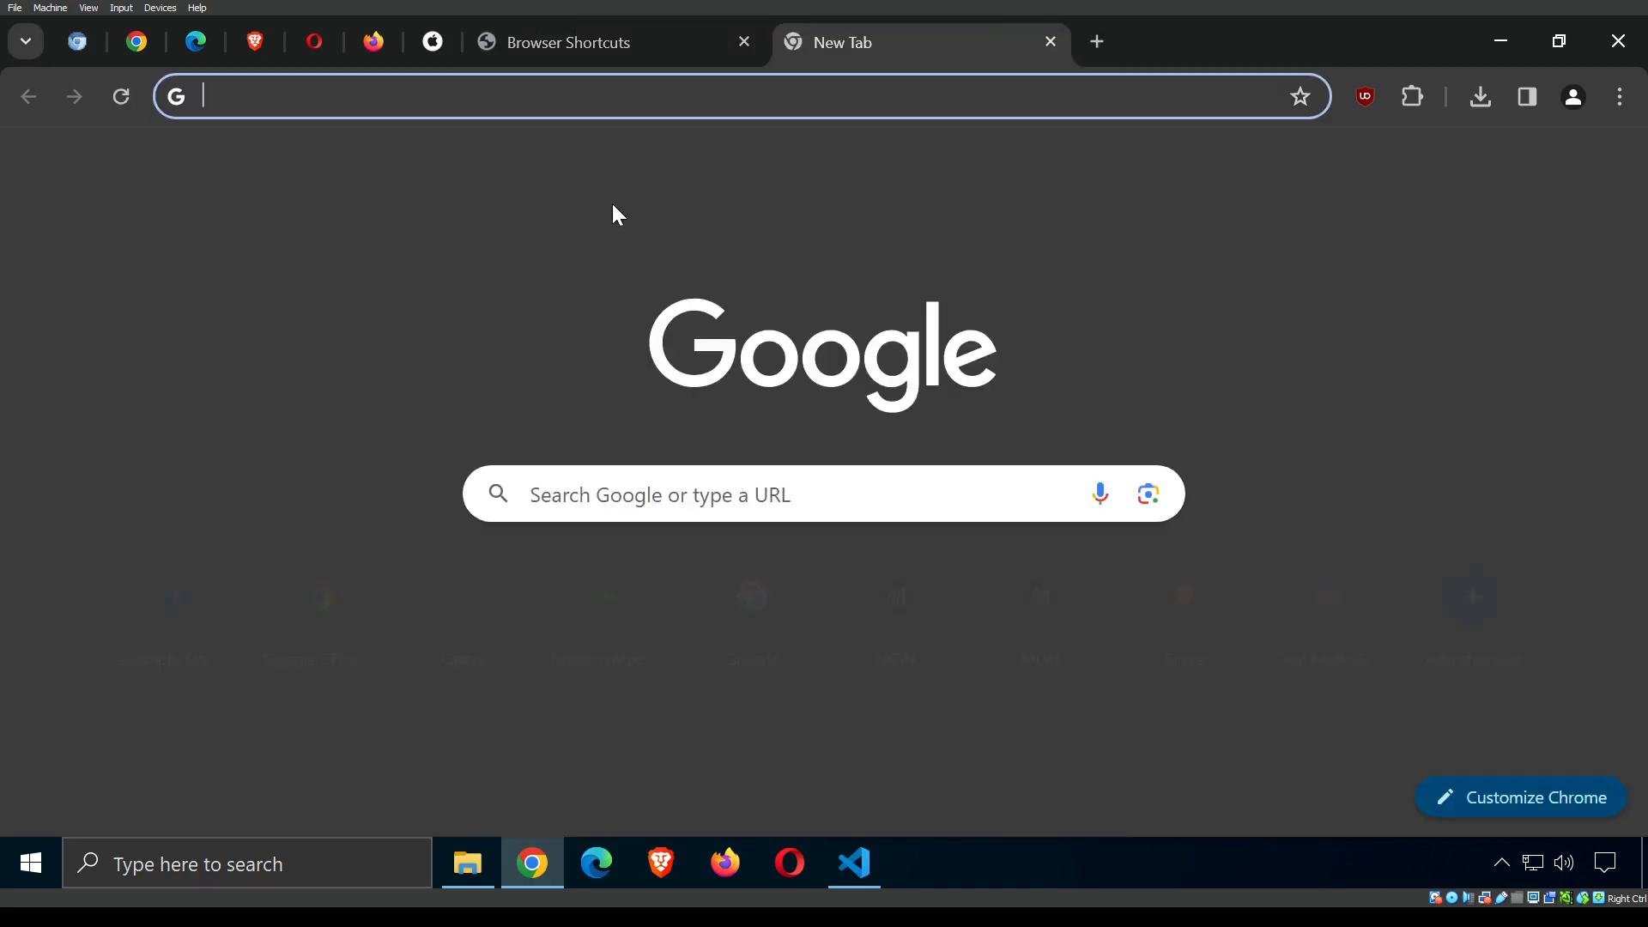
{"action": "left_click", "coordinate": [1047, 42]}
{"action": "left_click", "coordinate": [1049, 42]}
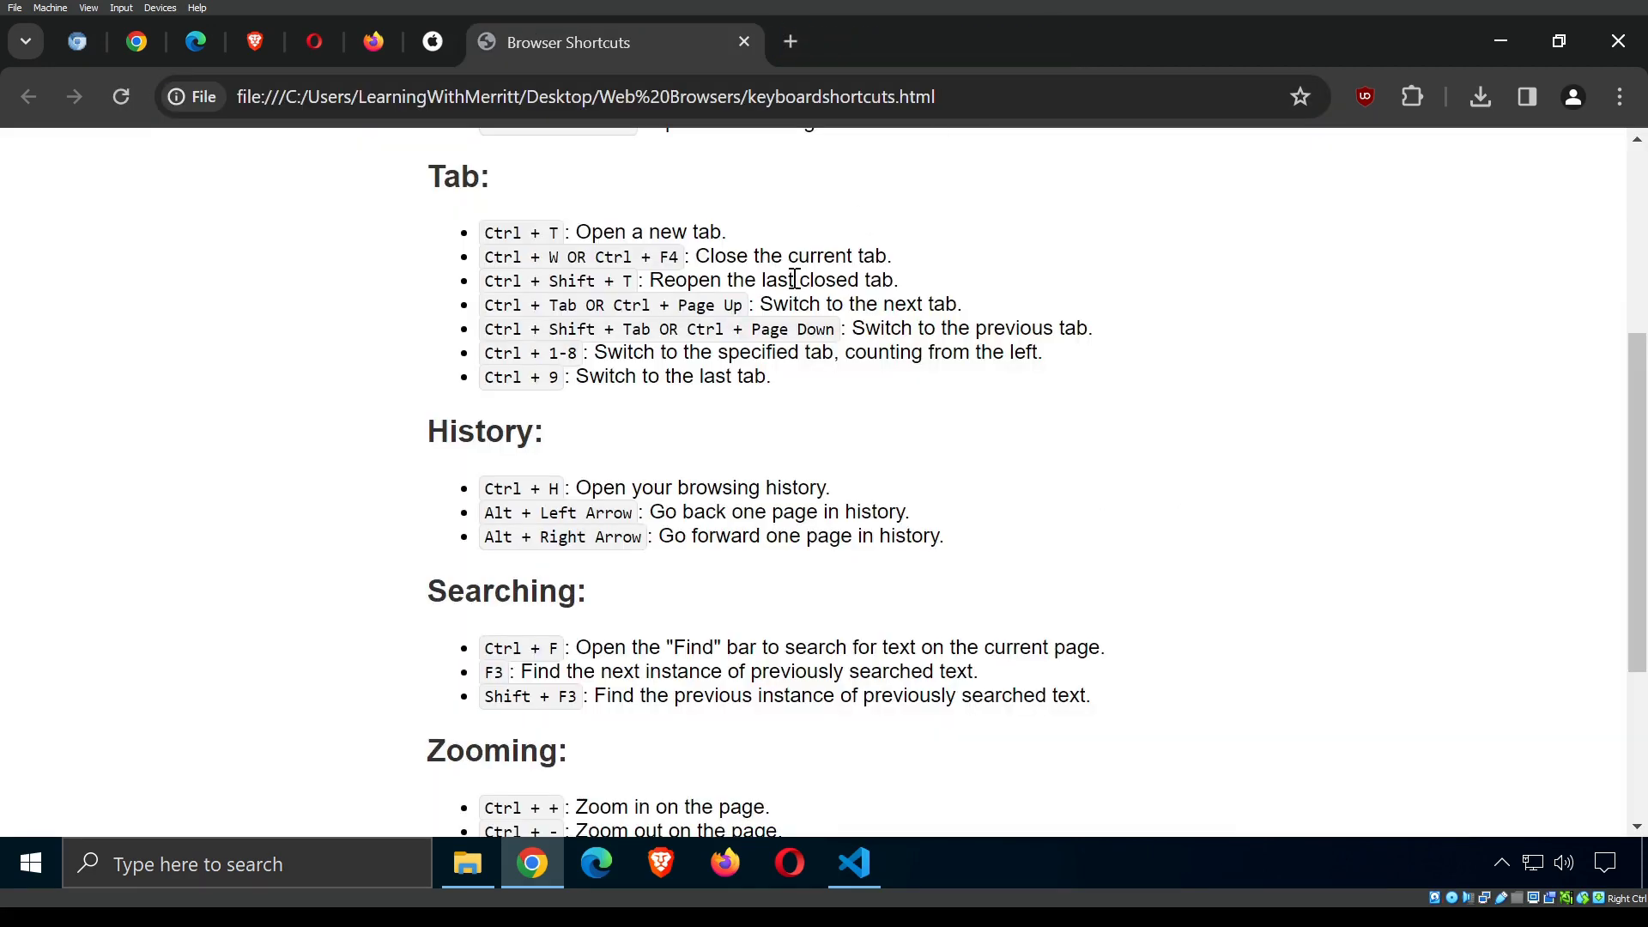
{"action": "left_click", "coordinate": [787, 43]}
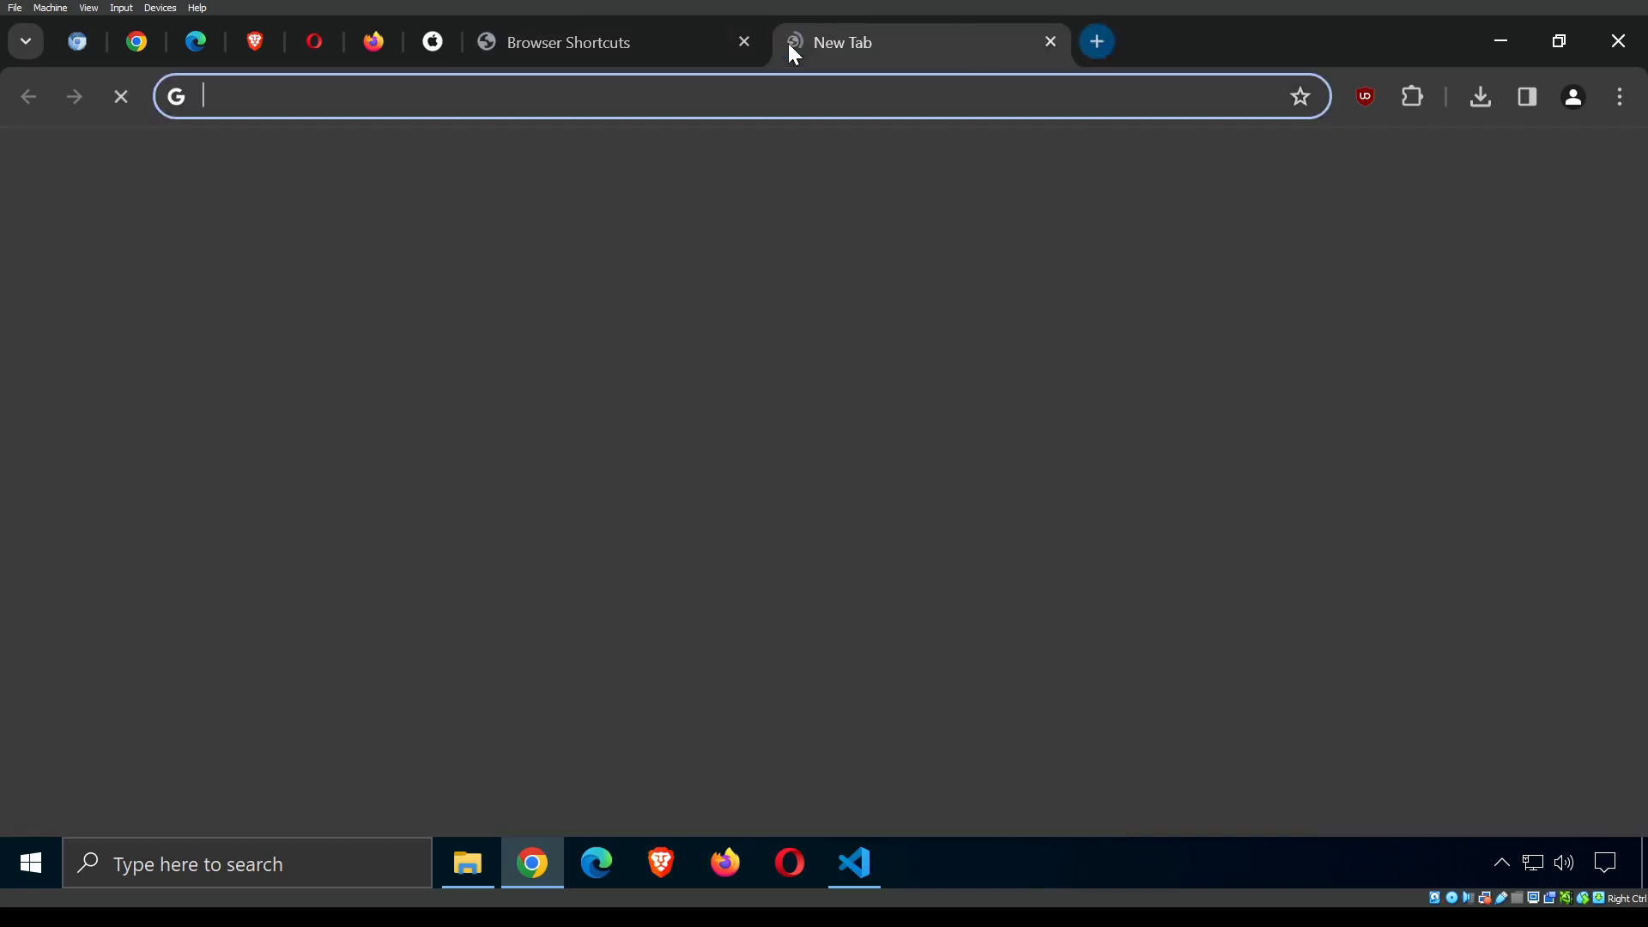
{"action": "key", "text": "ctrl+w"}
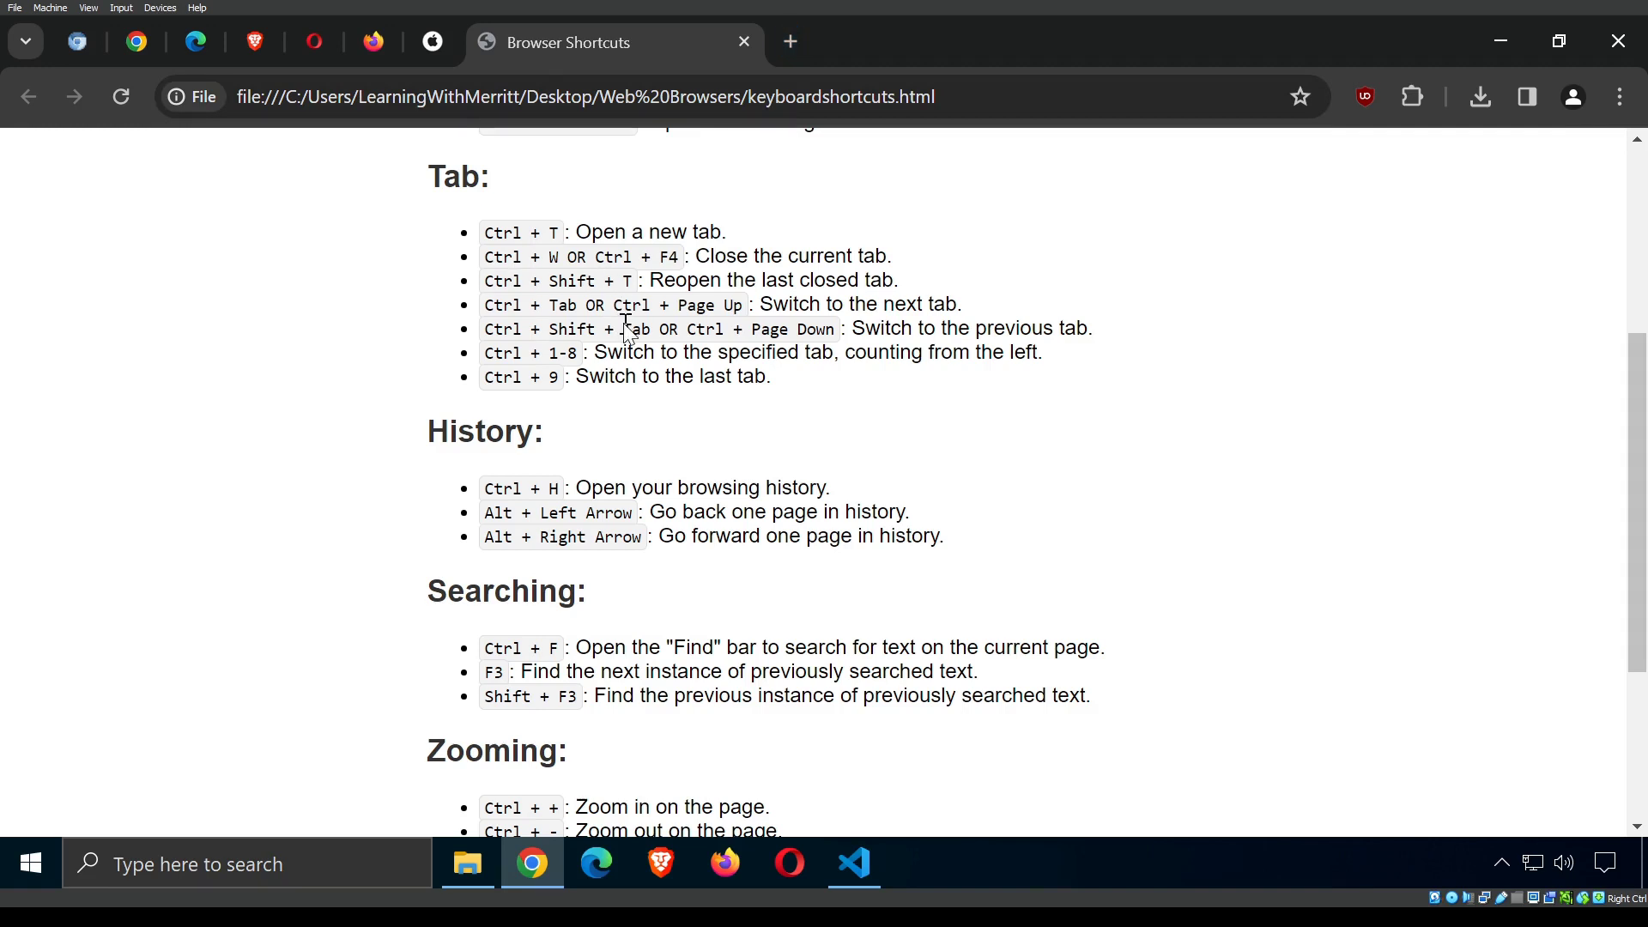
Reopen the last closed tab and, after returning to the Browser Shortcuts page, switch to the first tab.
{"action": "key", "text": "ctrl+shift+t"}
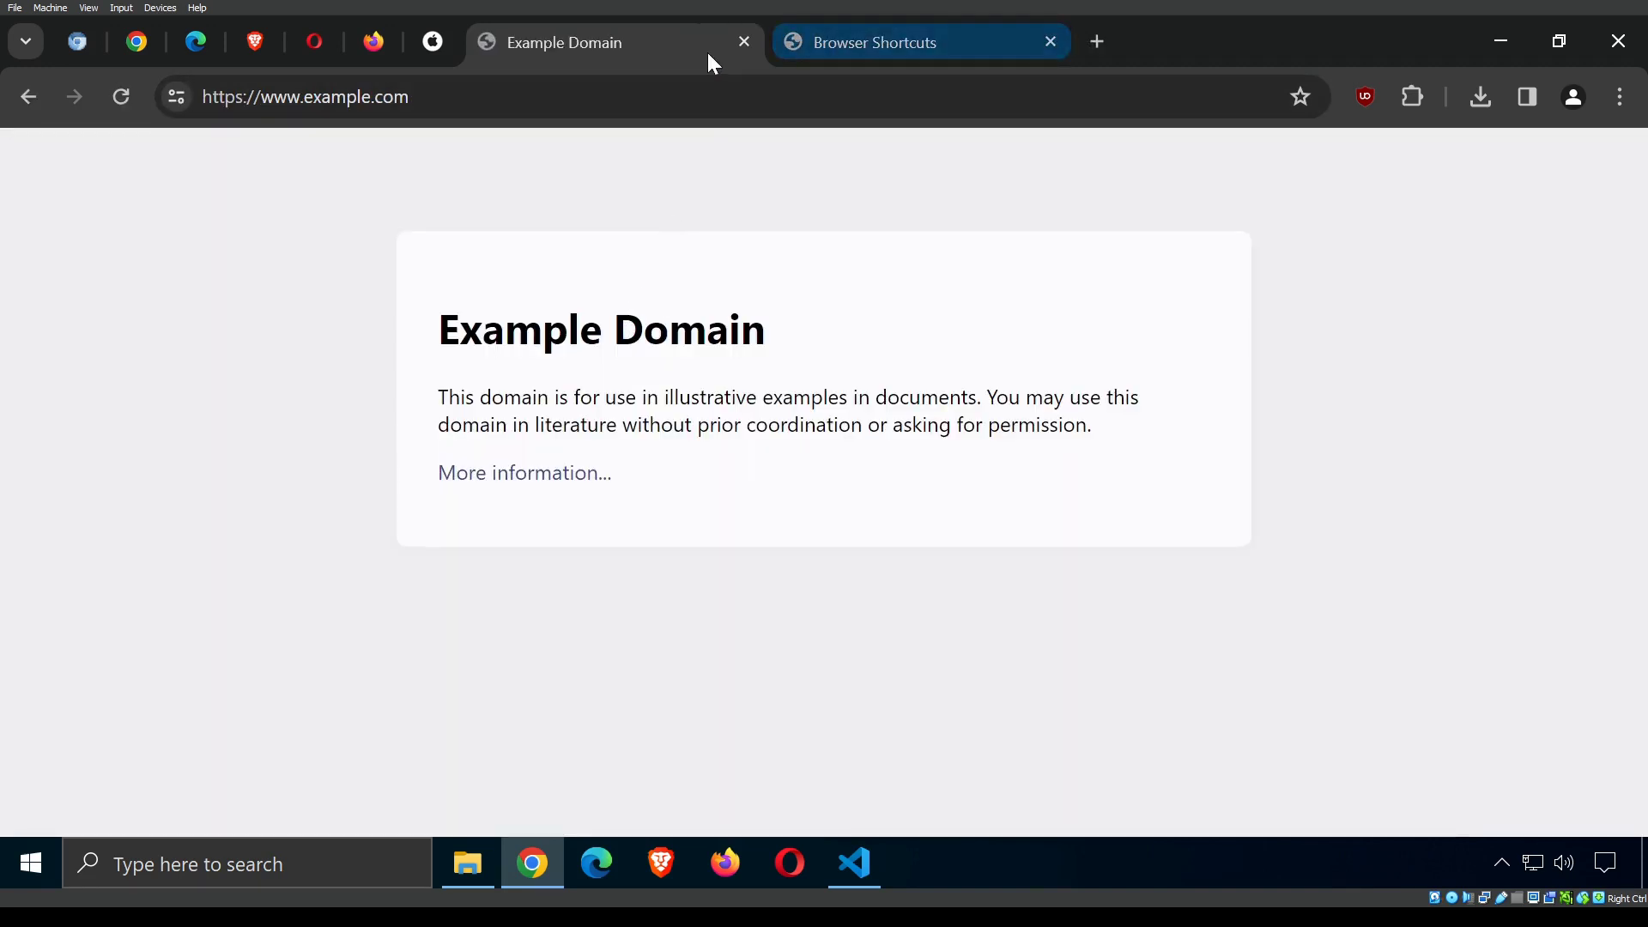
{"action": "left_click", "coordinate": [875, 43]}
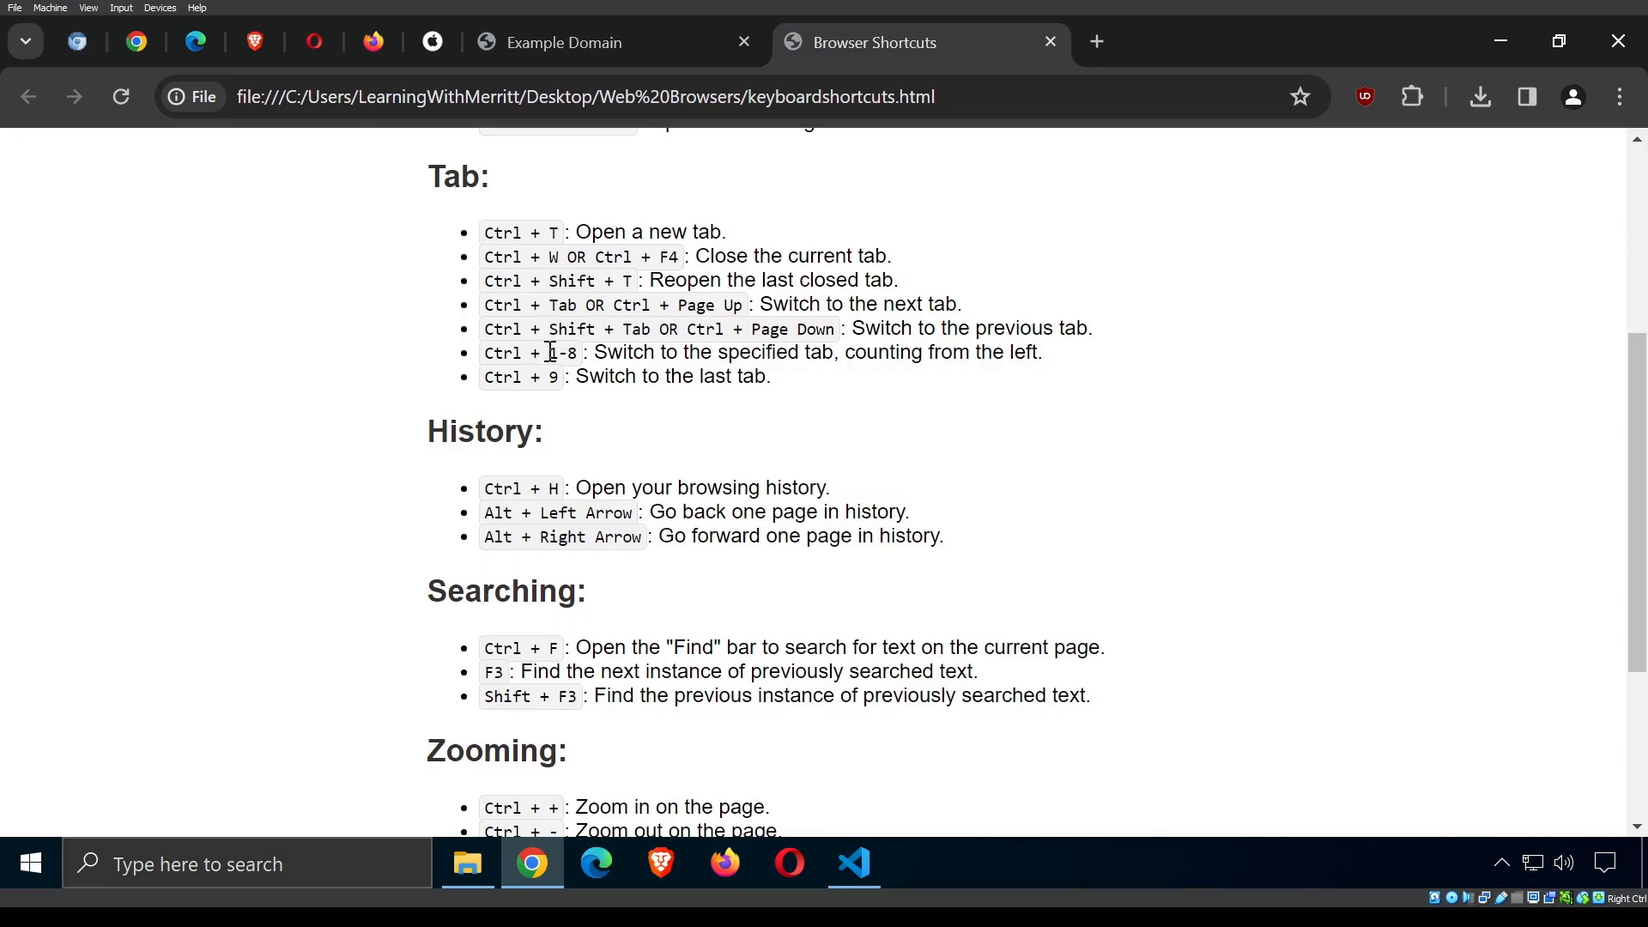
{"action": "key", "text": "ctrl+1"}
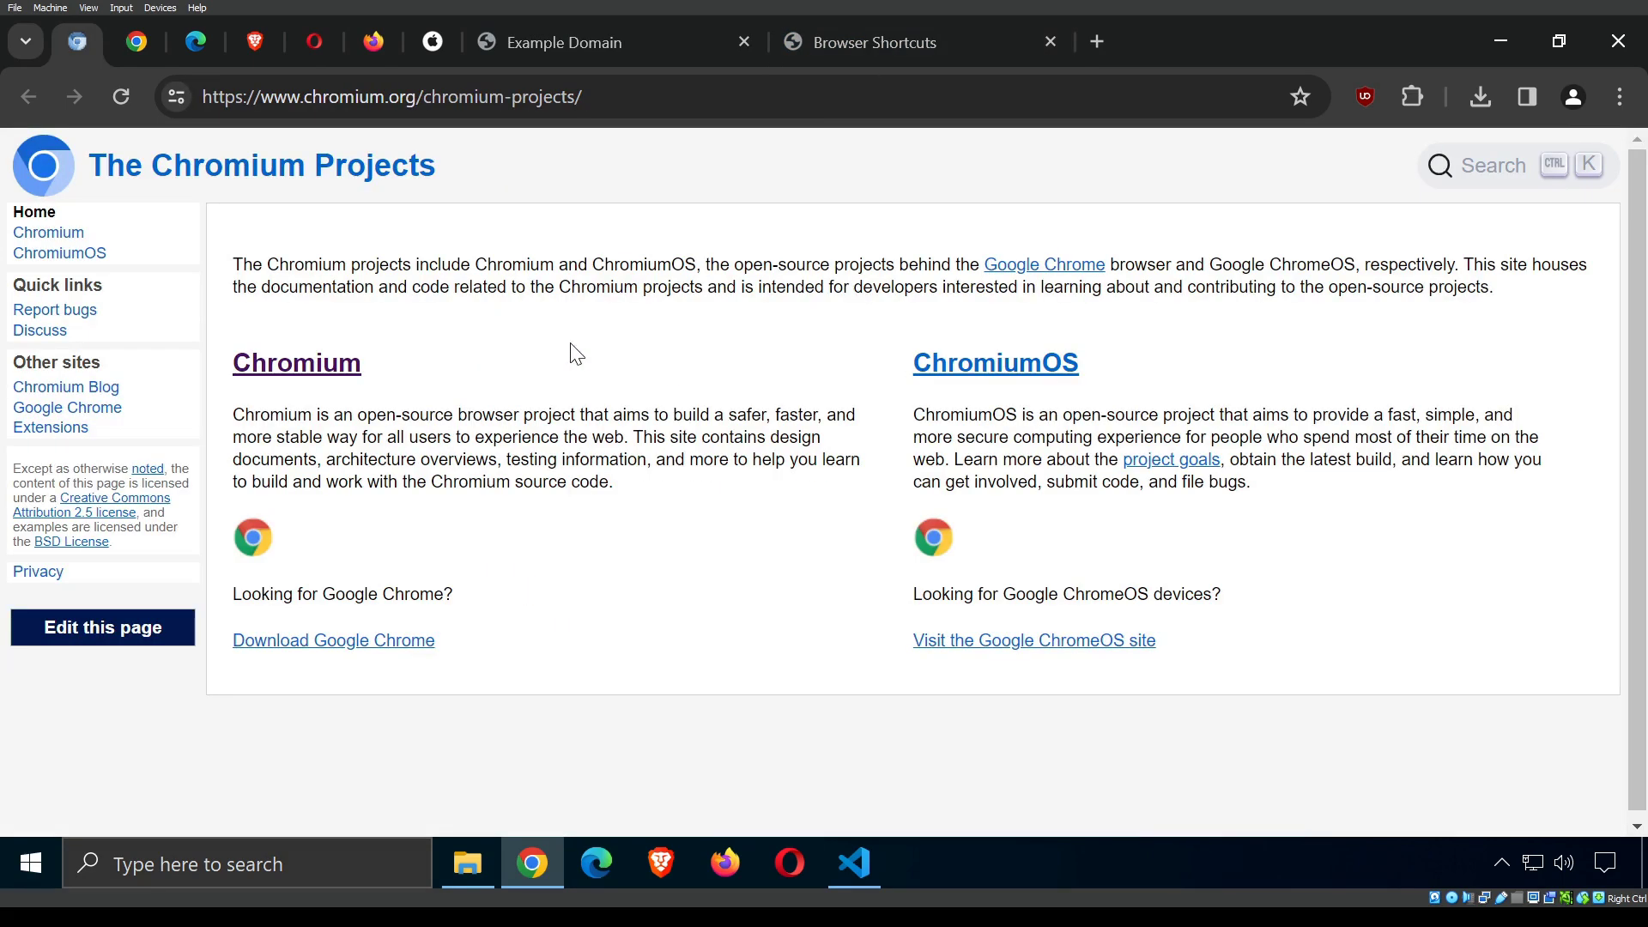
Switch through the open browser tabs one by one from the second to the eighth, finishing on the last tab.
{"action": "key", "text": "ctrl+2"}
{"action": "key", "text": "ctrl+3"}
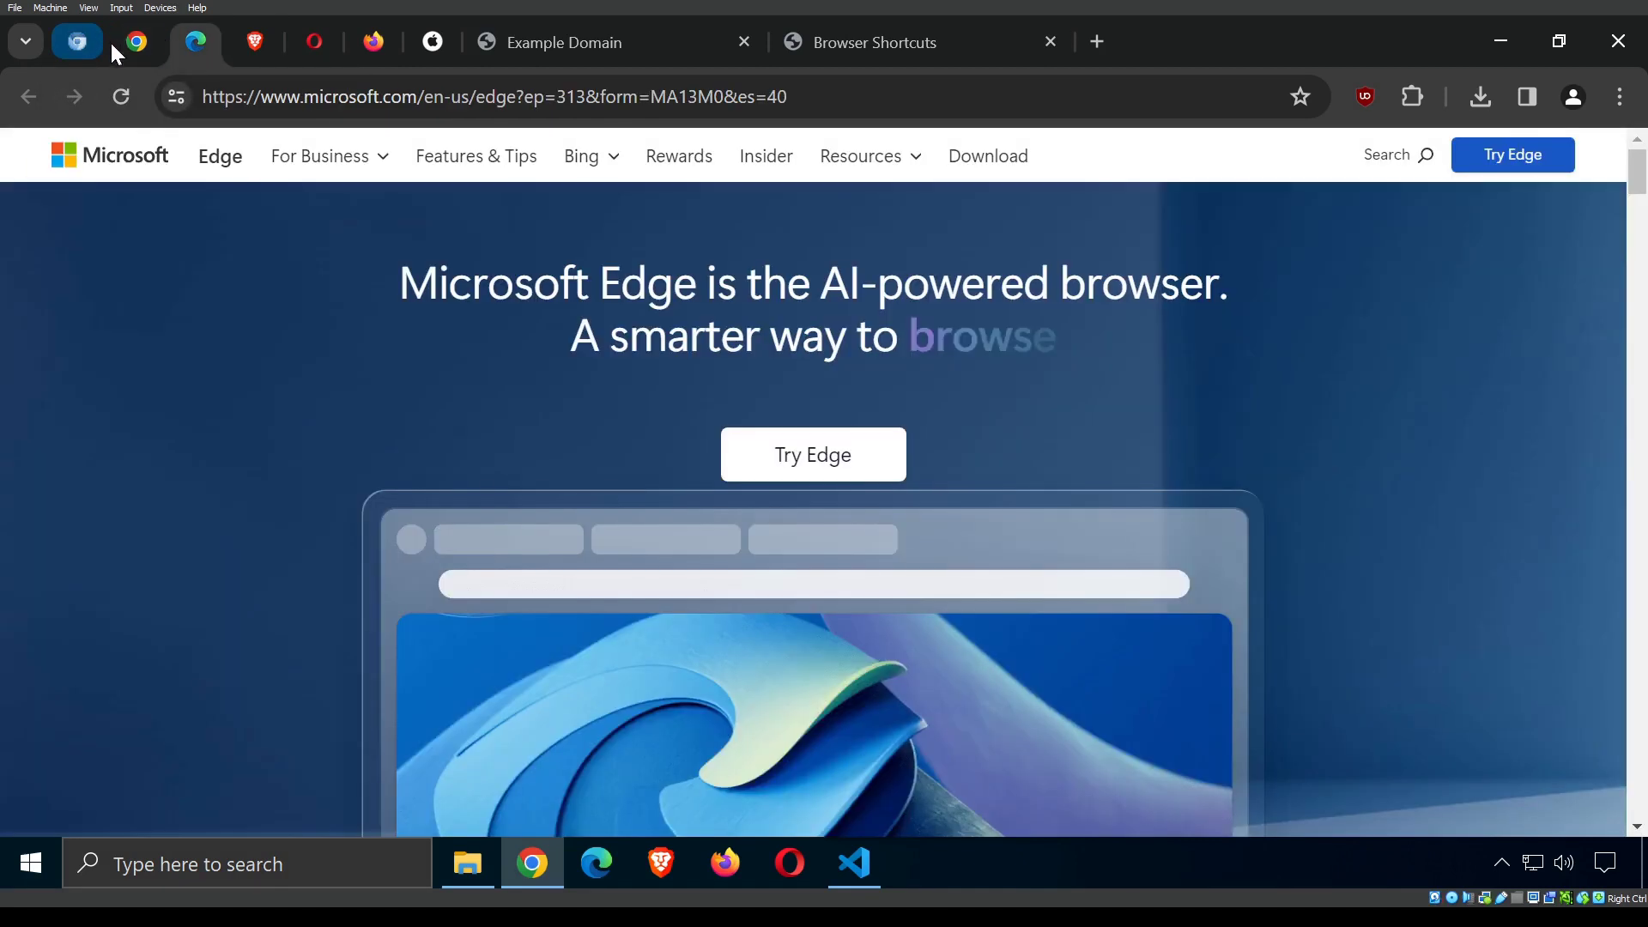
{"action": "key", "text": "ctrl+4"}
{"action": "key", "text": "ctrl+5"}
{"action": "key", "text": "ctrl+6"}
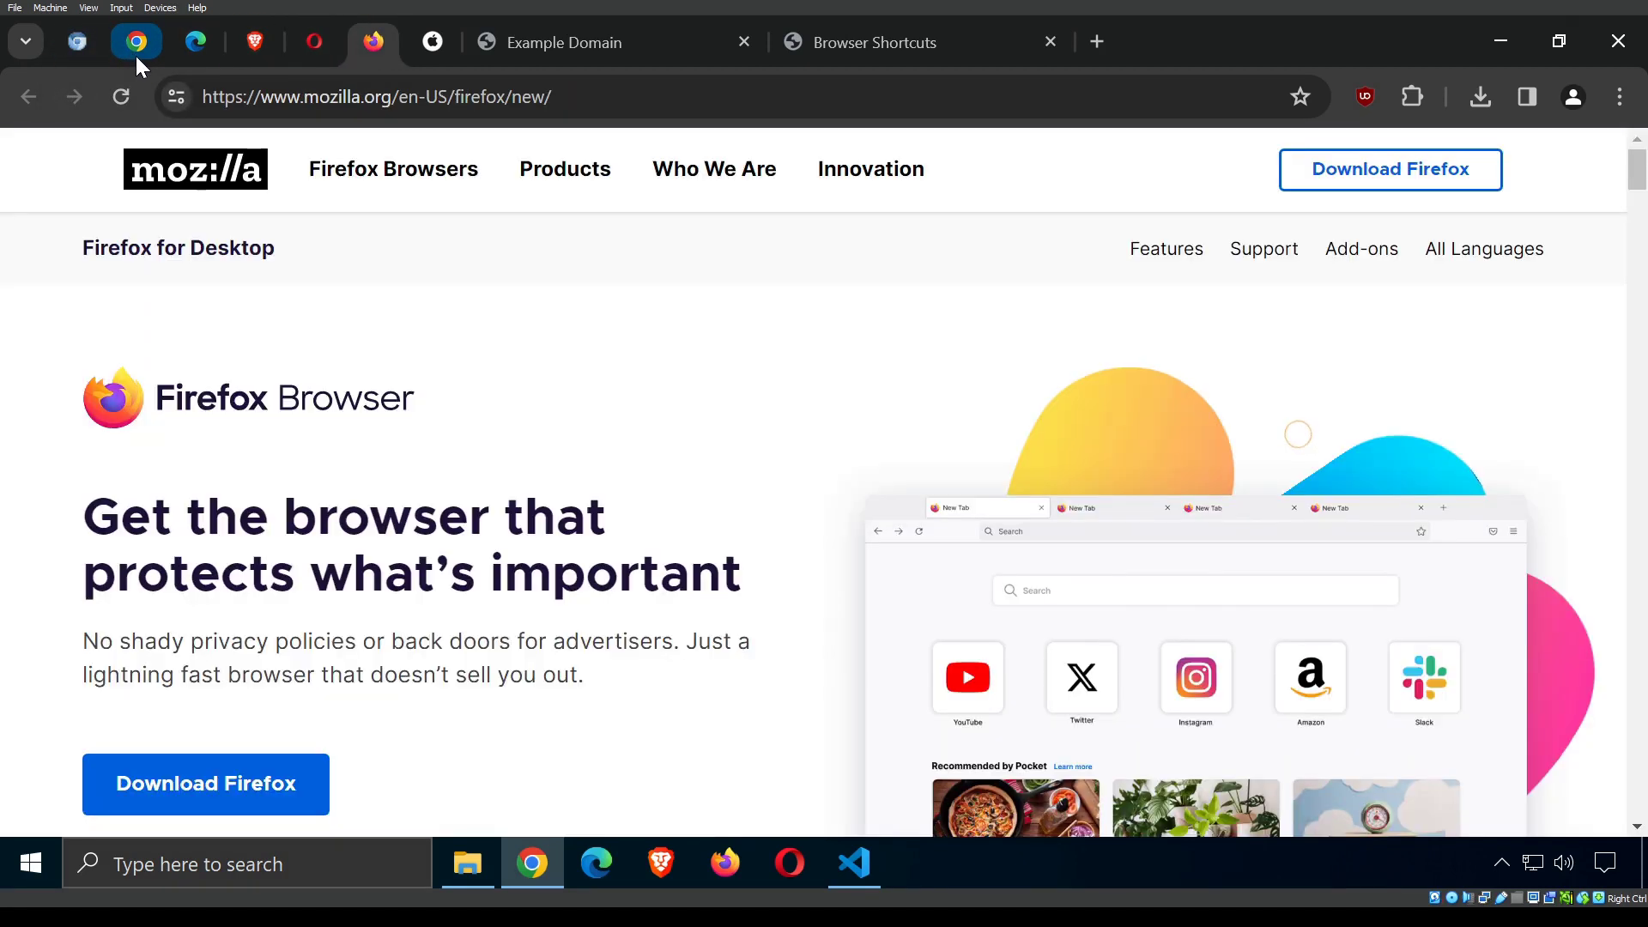
{"action": "key", "text": "ctrl+7"}
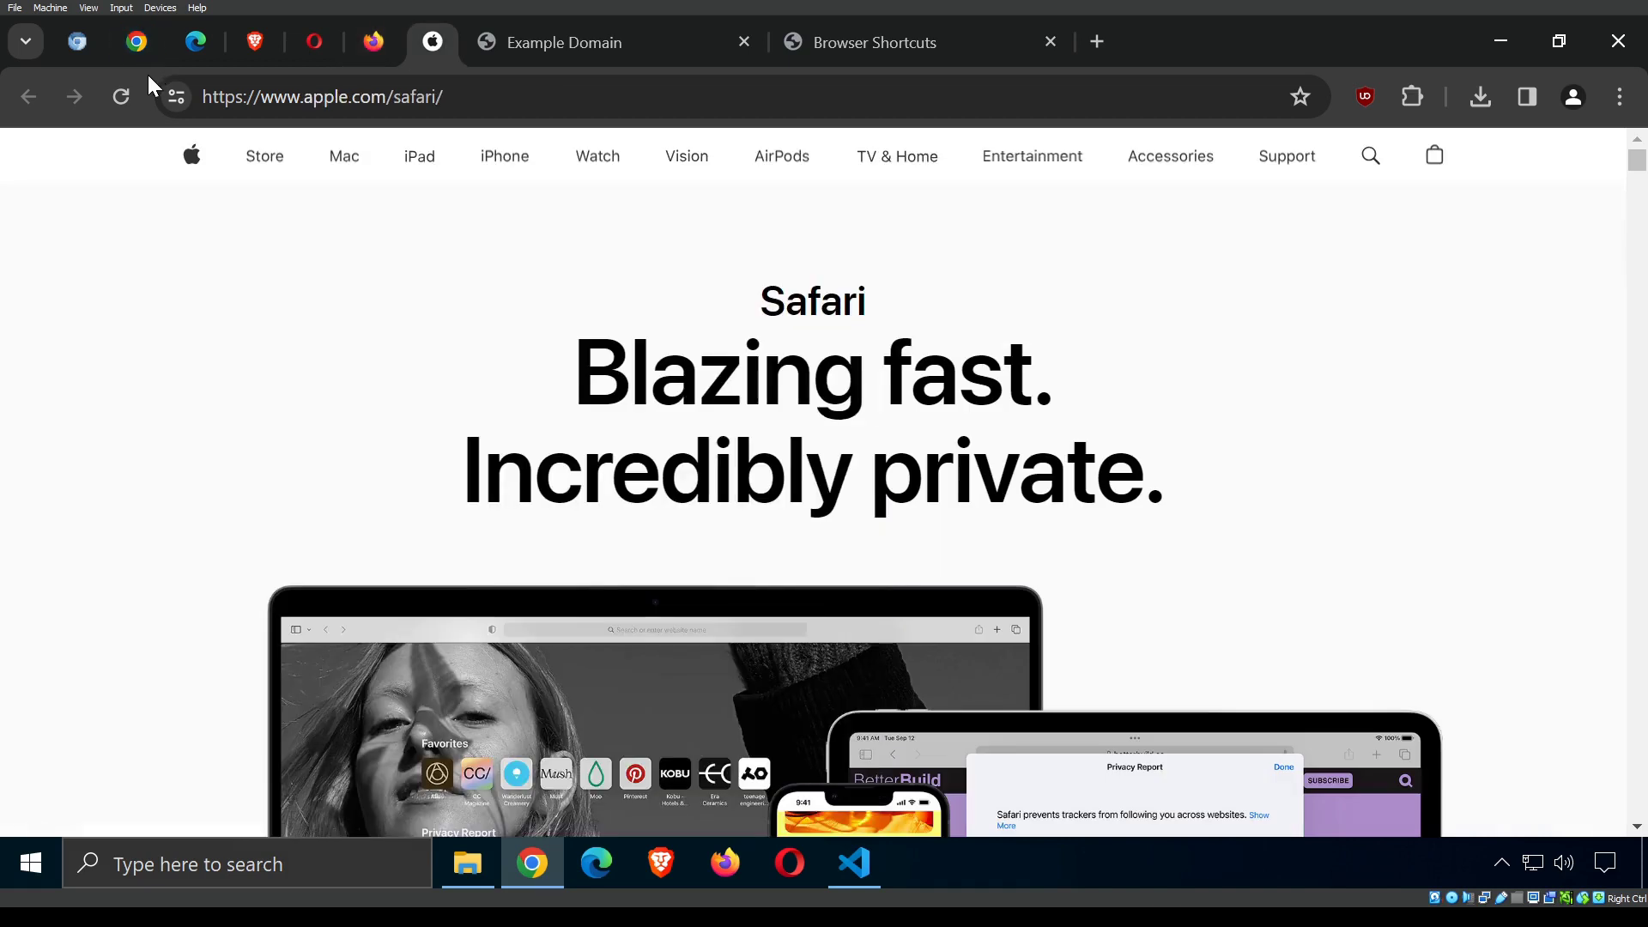
{"action": "key", "text": "ctrl+8"}
{"action": "key", "text": "ctrl+9"}
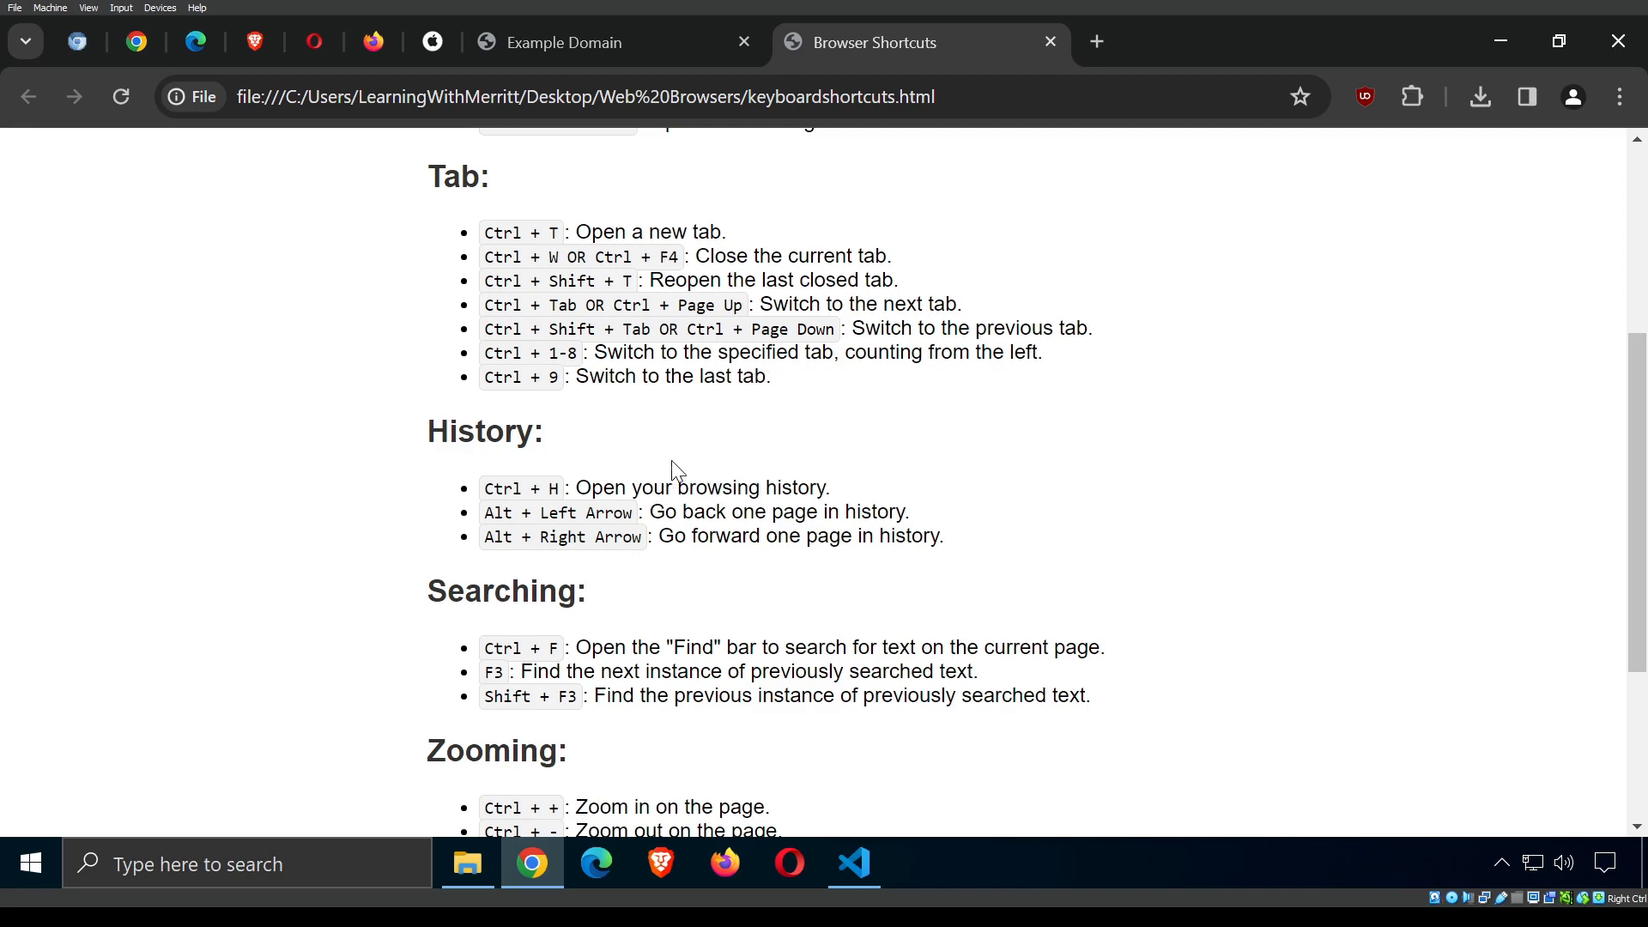
Open the browsing history and look through the older visited pages, returning to today's entries.
{"action": "key", "text": "ctrl+h"}
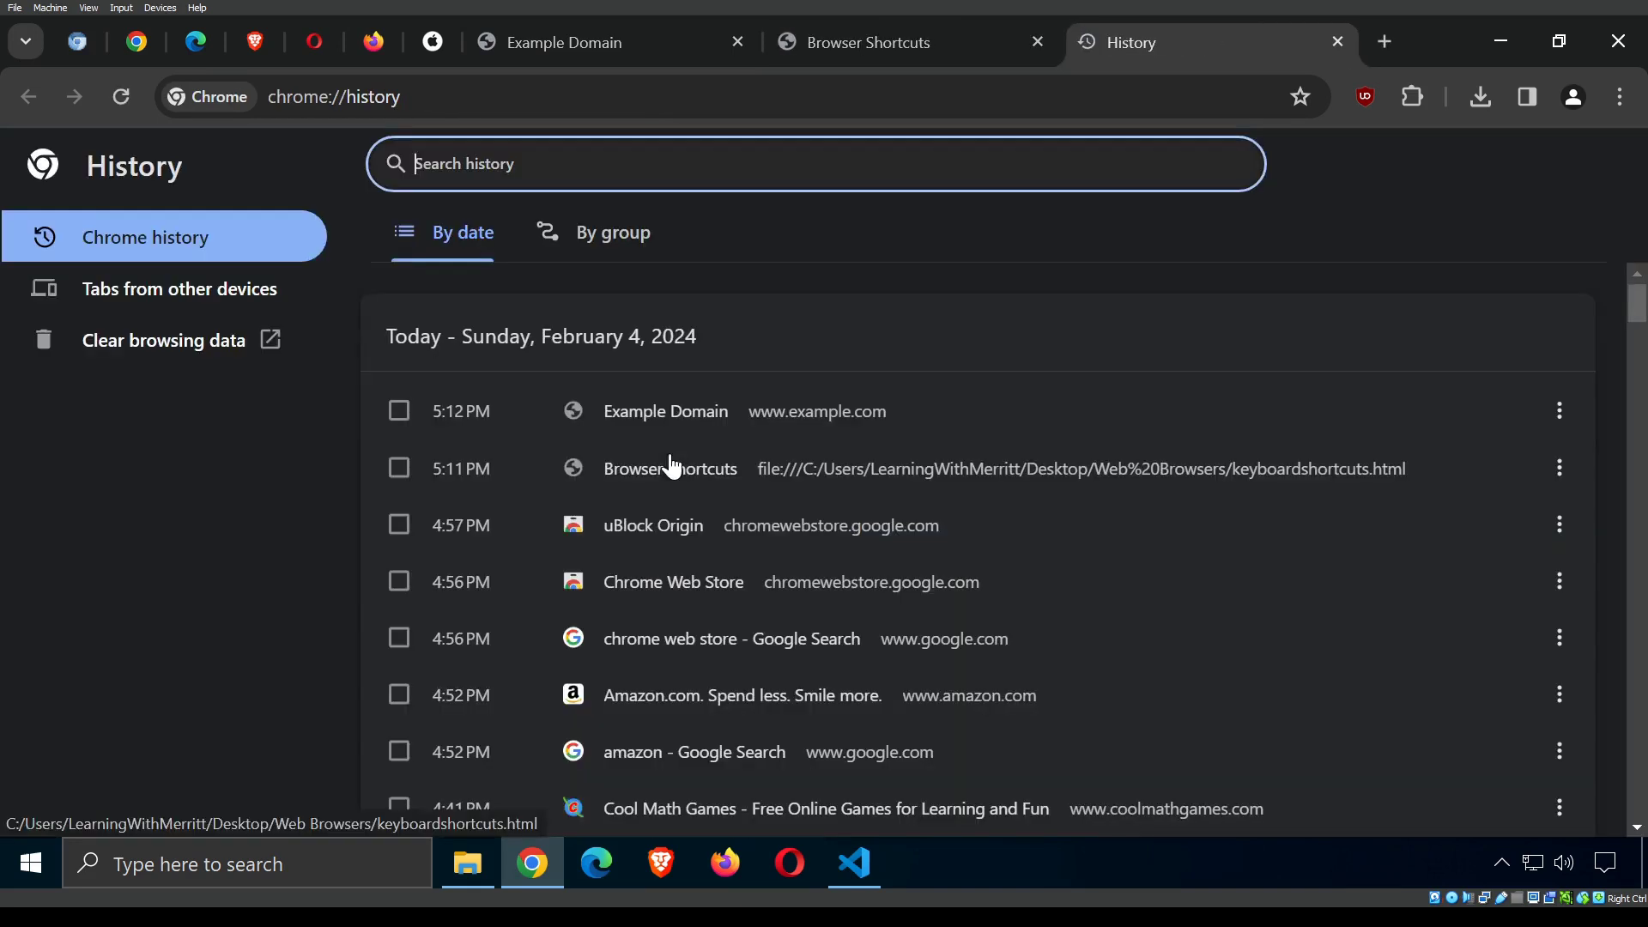
{"action": "scroll", "coordinate": [553, 464], "scroll_direction": "down", "scroll_amount": 5}
{"action": "scroll", "coordinate": [553, 455], "scroll_direction": "down", "scroll_amount": 15}
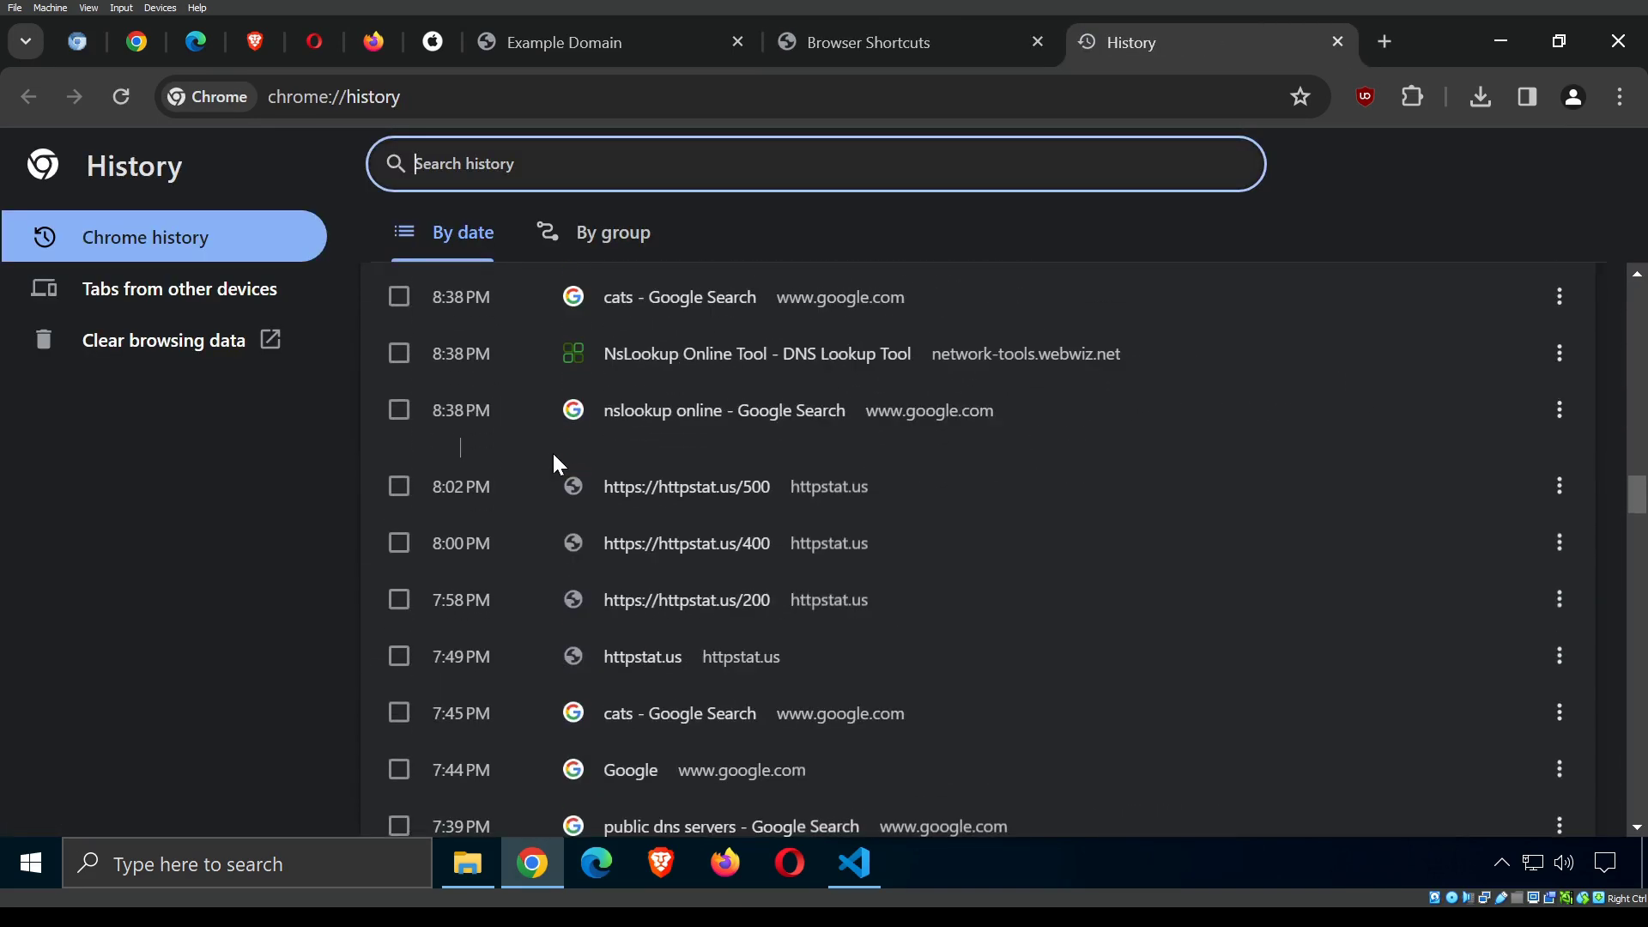
{"action": "scroll", "coordinate": [552, 450], "scroll_direction": "up", "scroll_amount": 12}
{"action": "scroll", "coordinate": [568, 468], "scroll_direction": "up", "scroll_amount": 10}
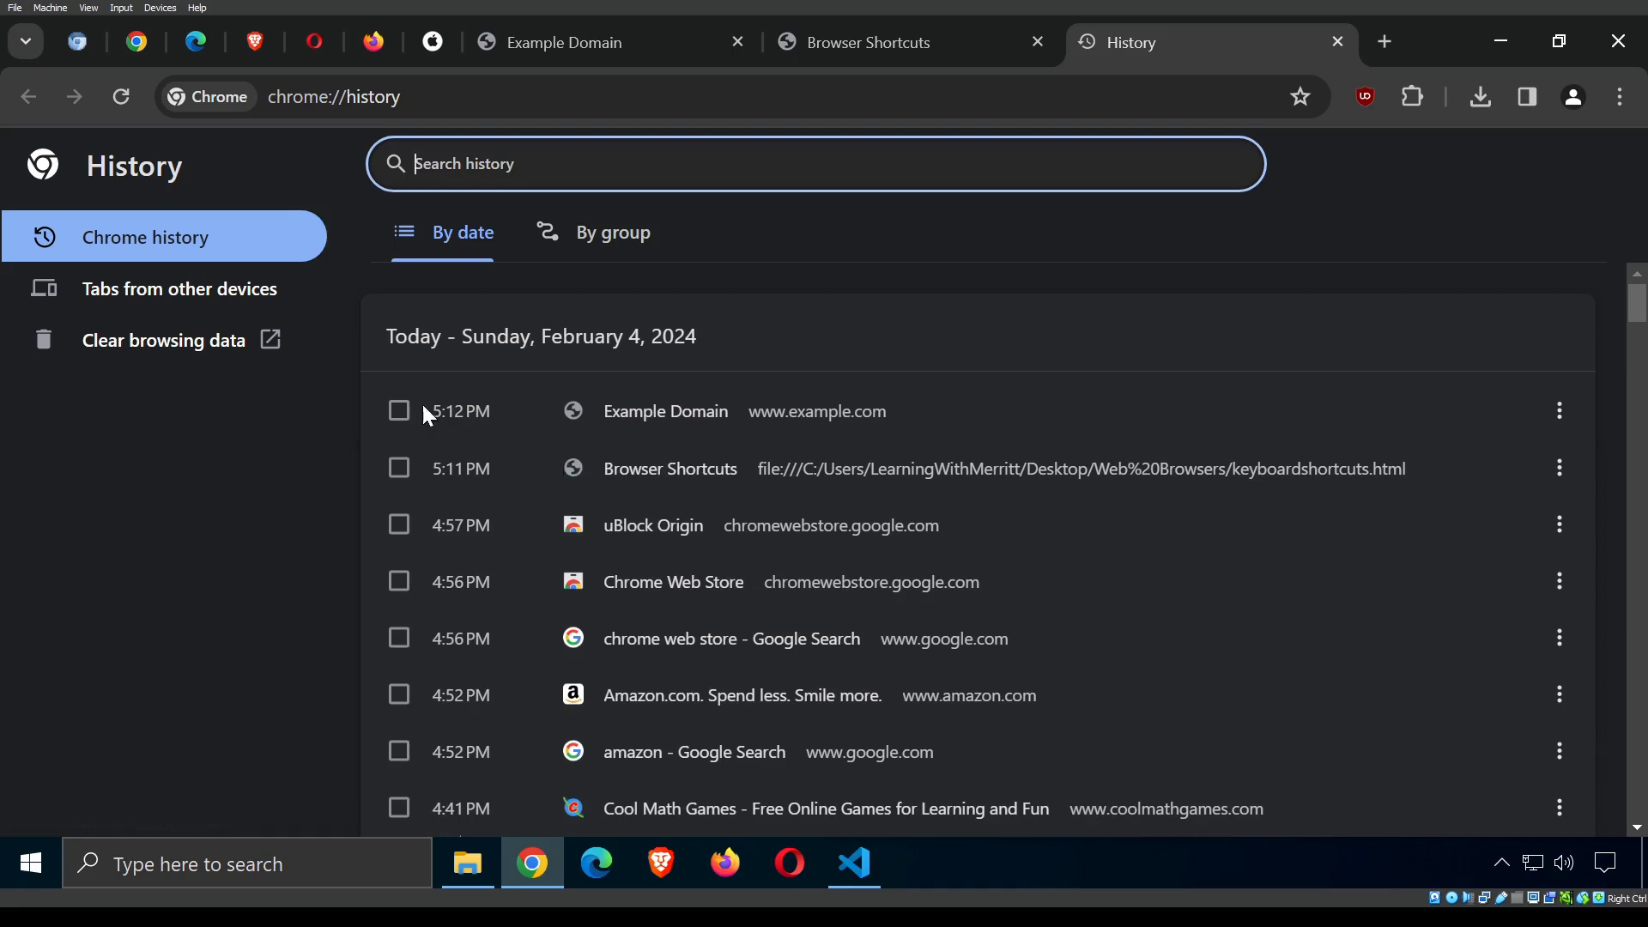
Clear the browsing history, download history, cookies and cached files for All time, and close the Settings and History tabs.
{"action": "left_click", "coordinate": [167, 348]}
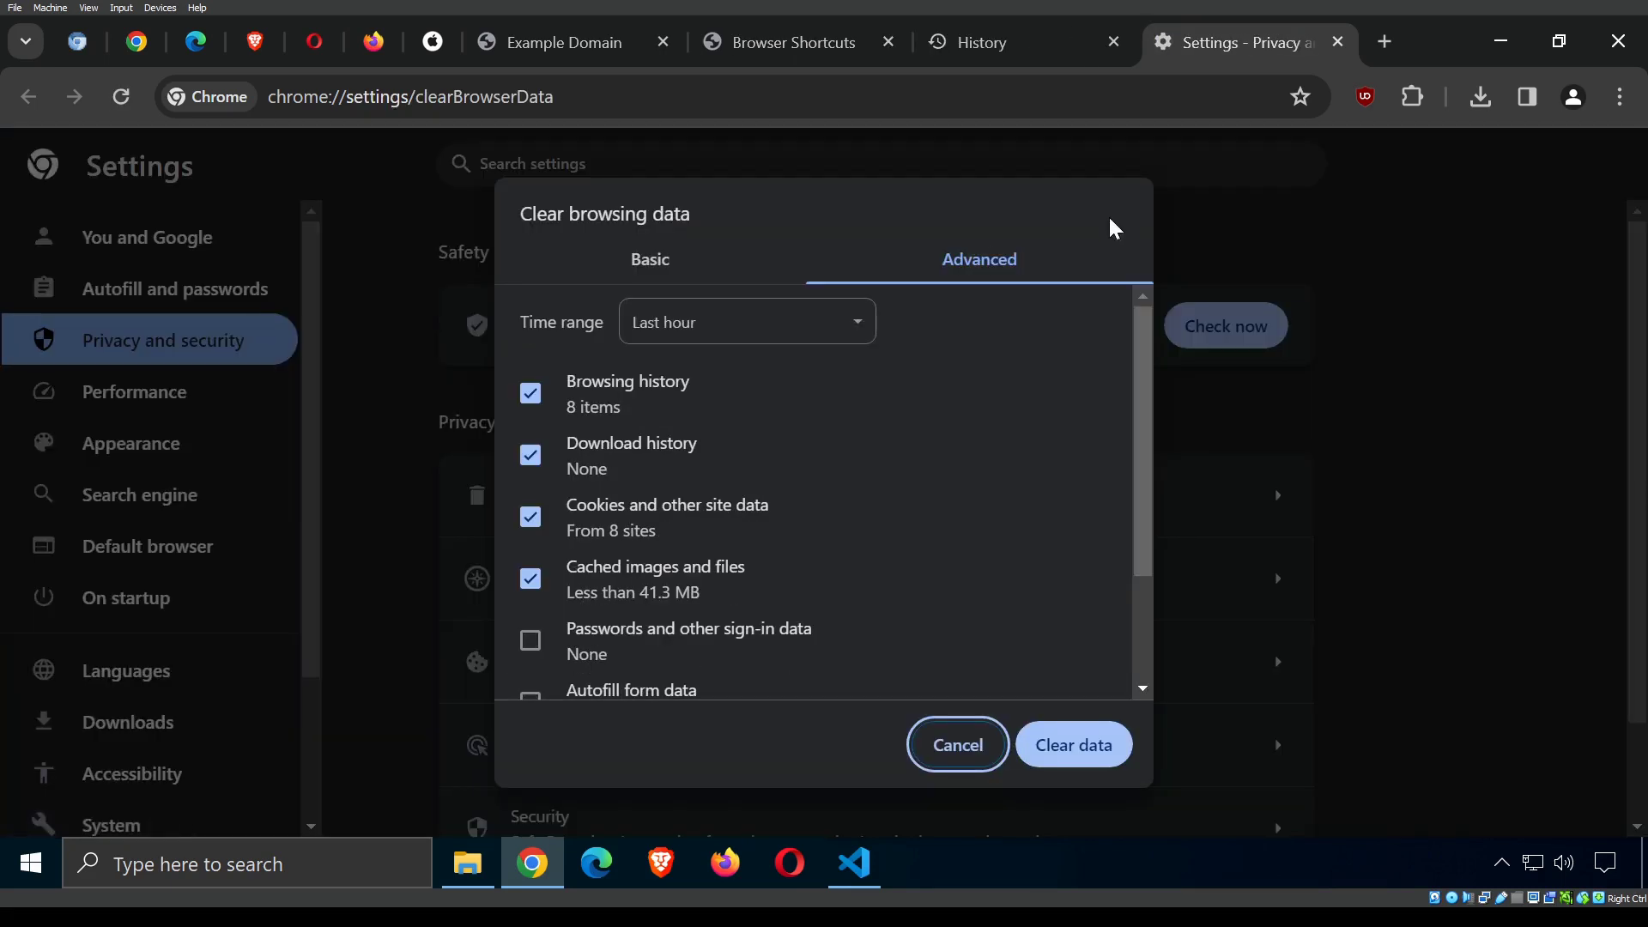
{"action": "left_click", "coordinate": [735, 335]}
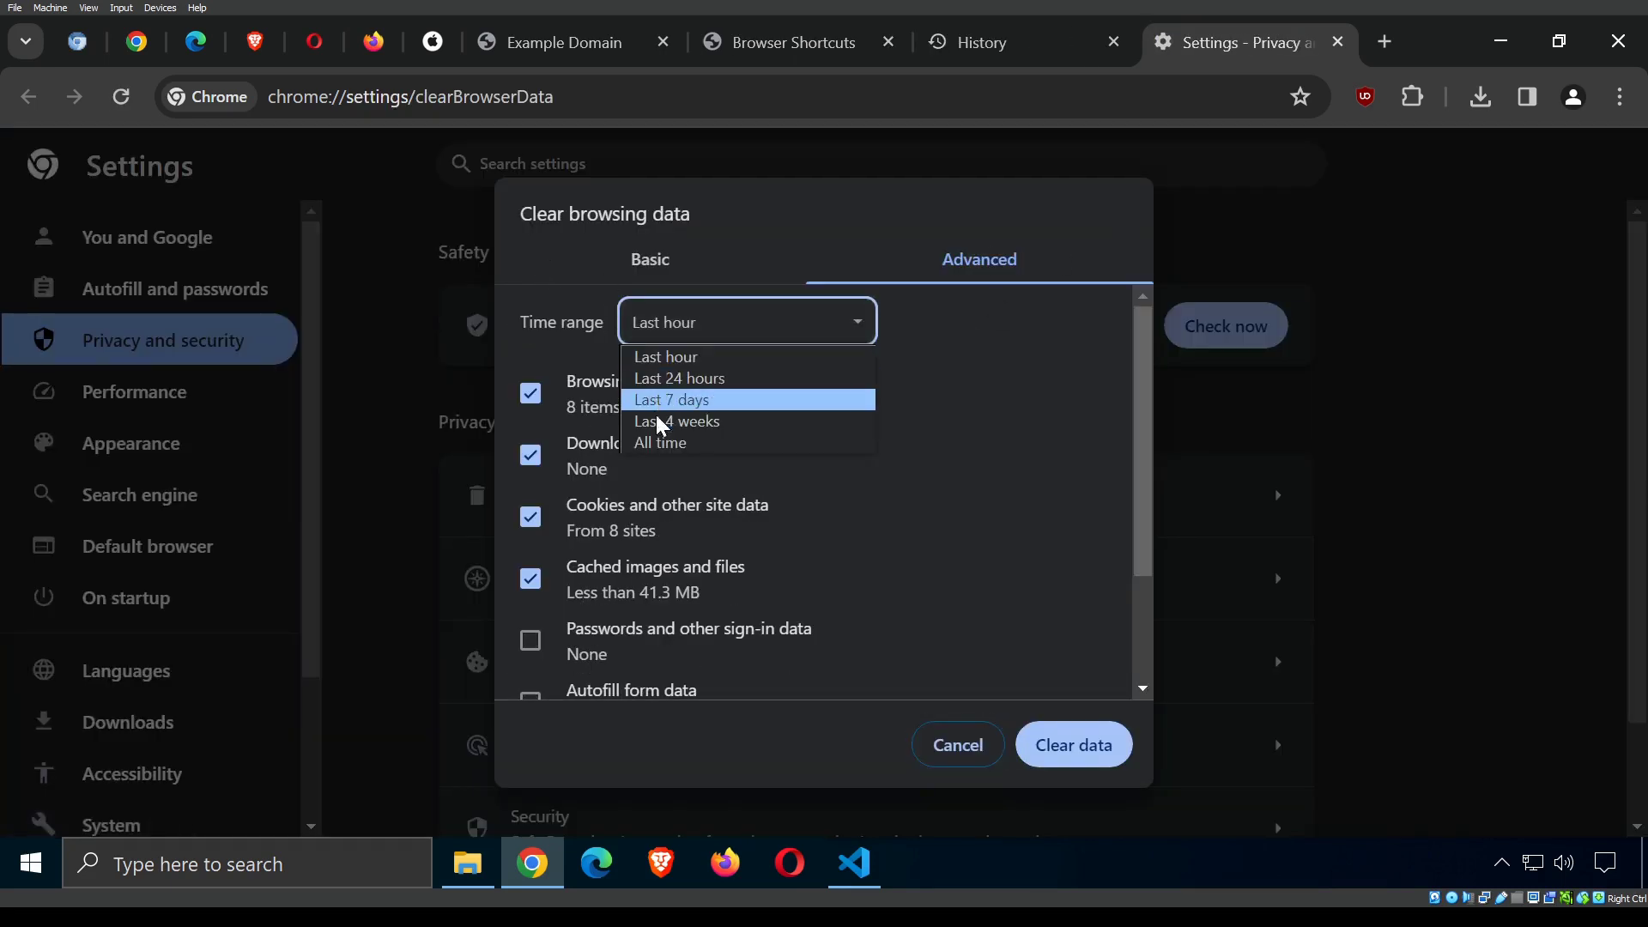
{"action": "left_click", "coordinate": [650, 442]}
{"action": "scroll", "coordinate": [559, 441], "scroll_direction": "down", "scroll_amount": 3}
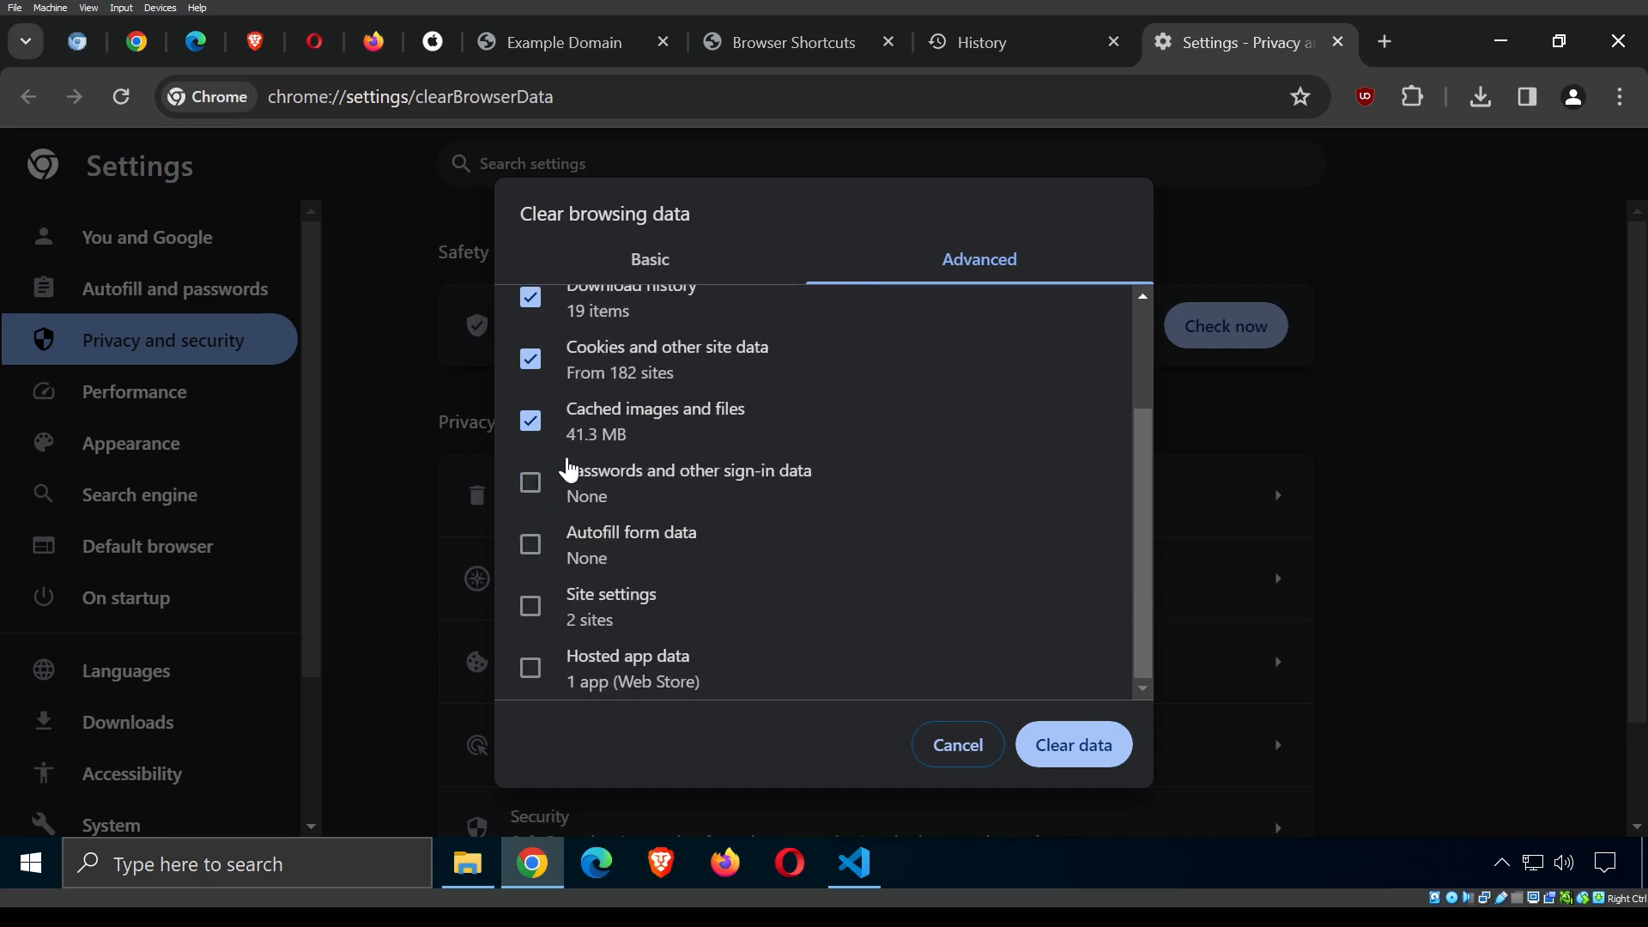
{"action": "left_click", "coordinate": [1085, 744]}
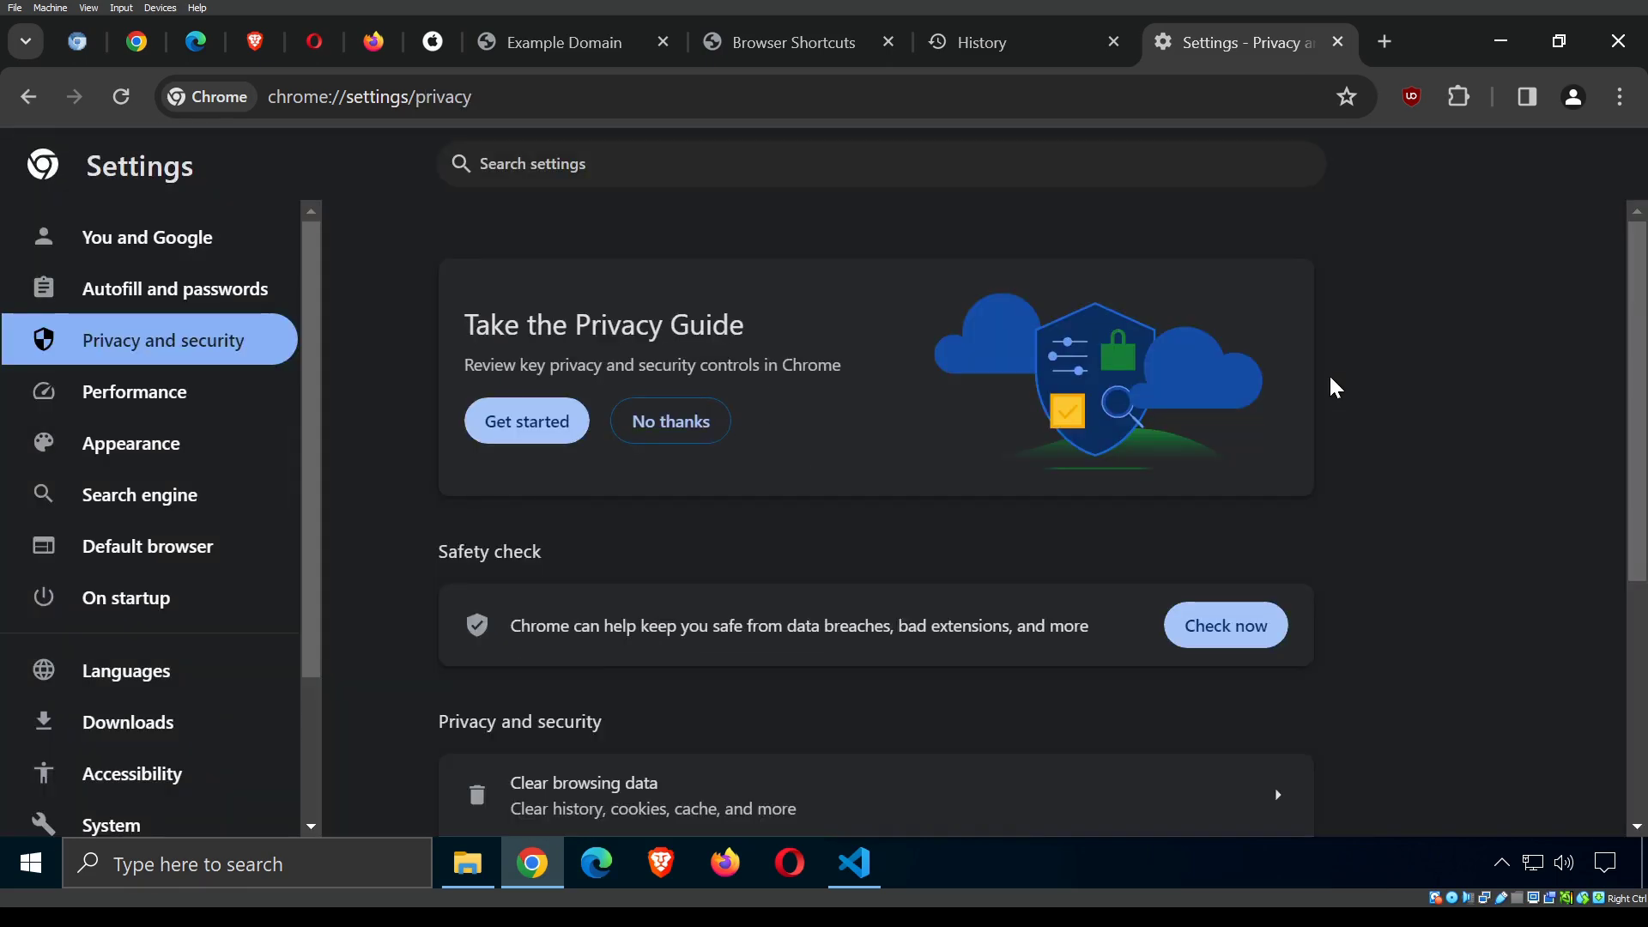
{"action": "key", "text": "ctrl+w"}
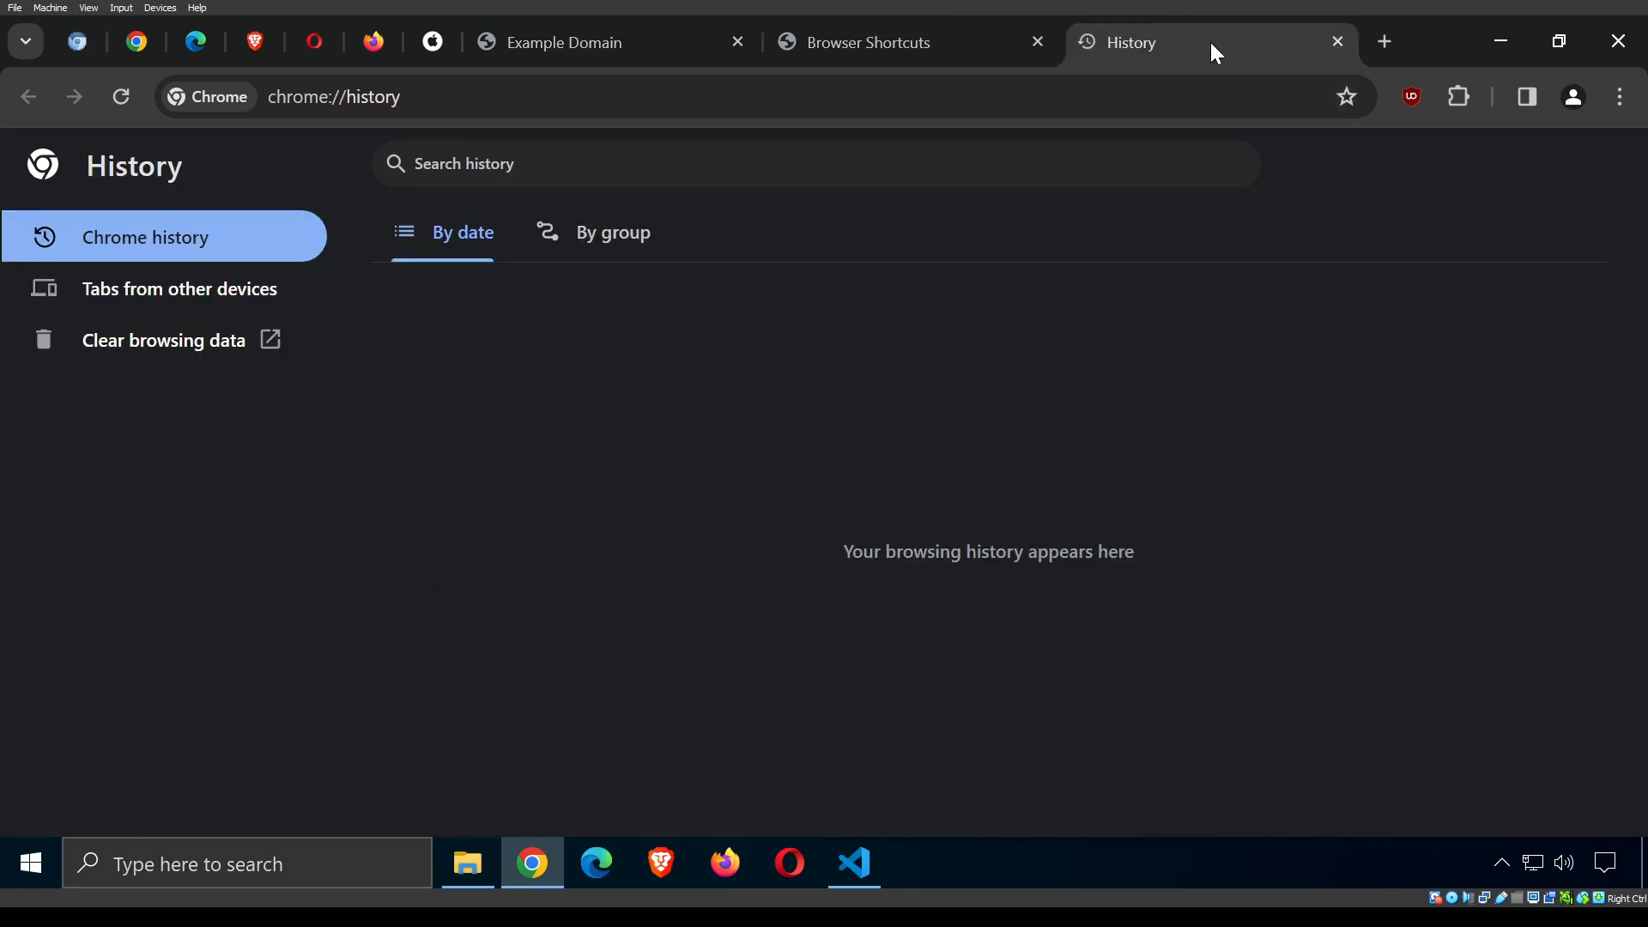
{"action": "key", "text": "ctrl+w"}
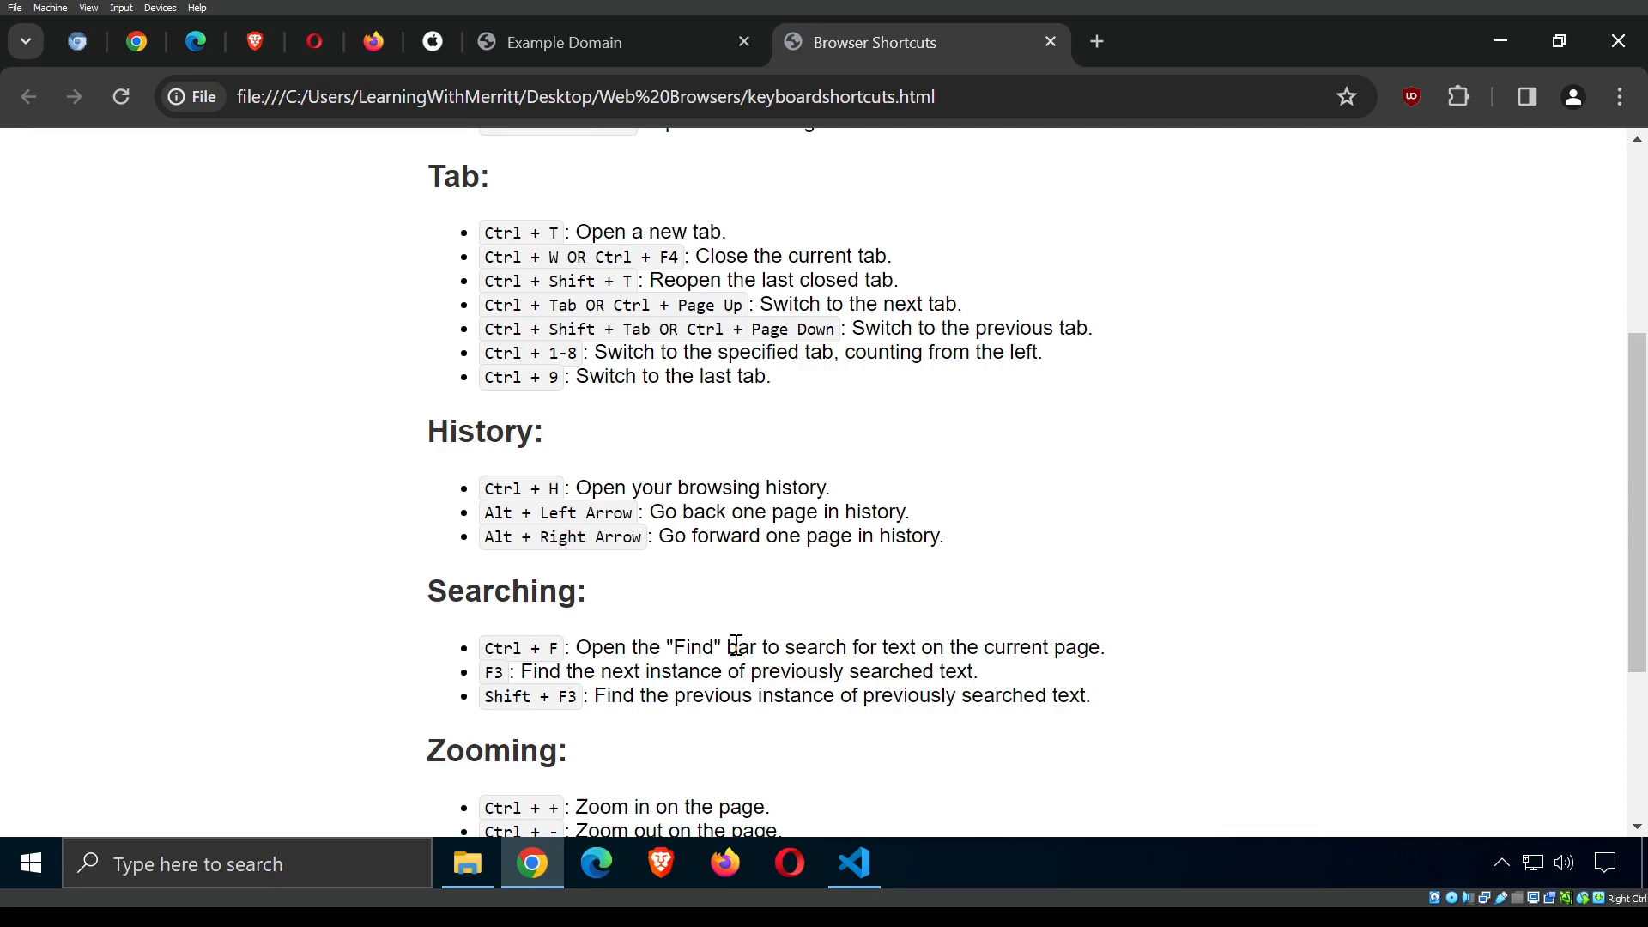
Search the Browser Shortcuts page for the text "Find" and close the search bar.
{"action": "scroll", "coordinate": [684, 537], "scroll_direction": "down", "scroll_amount": 3}
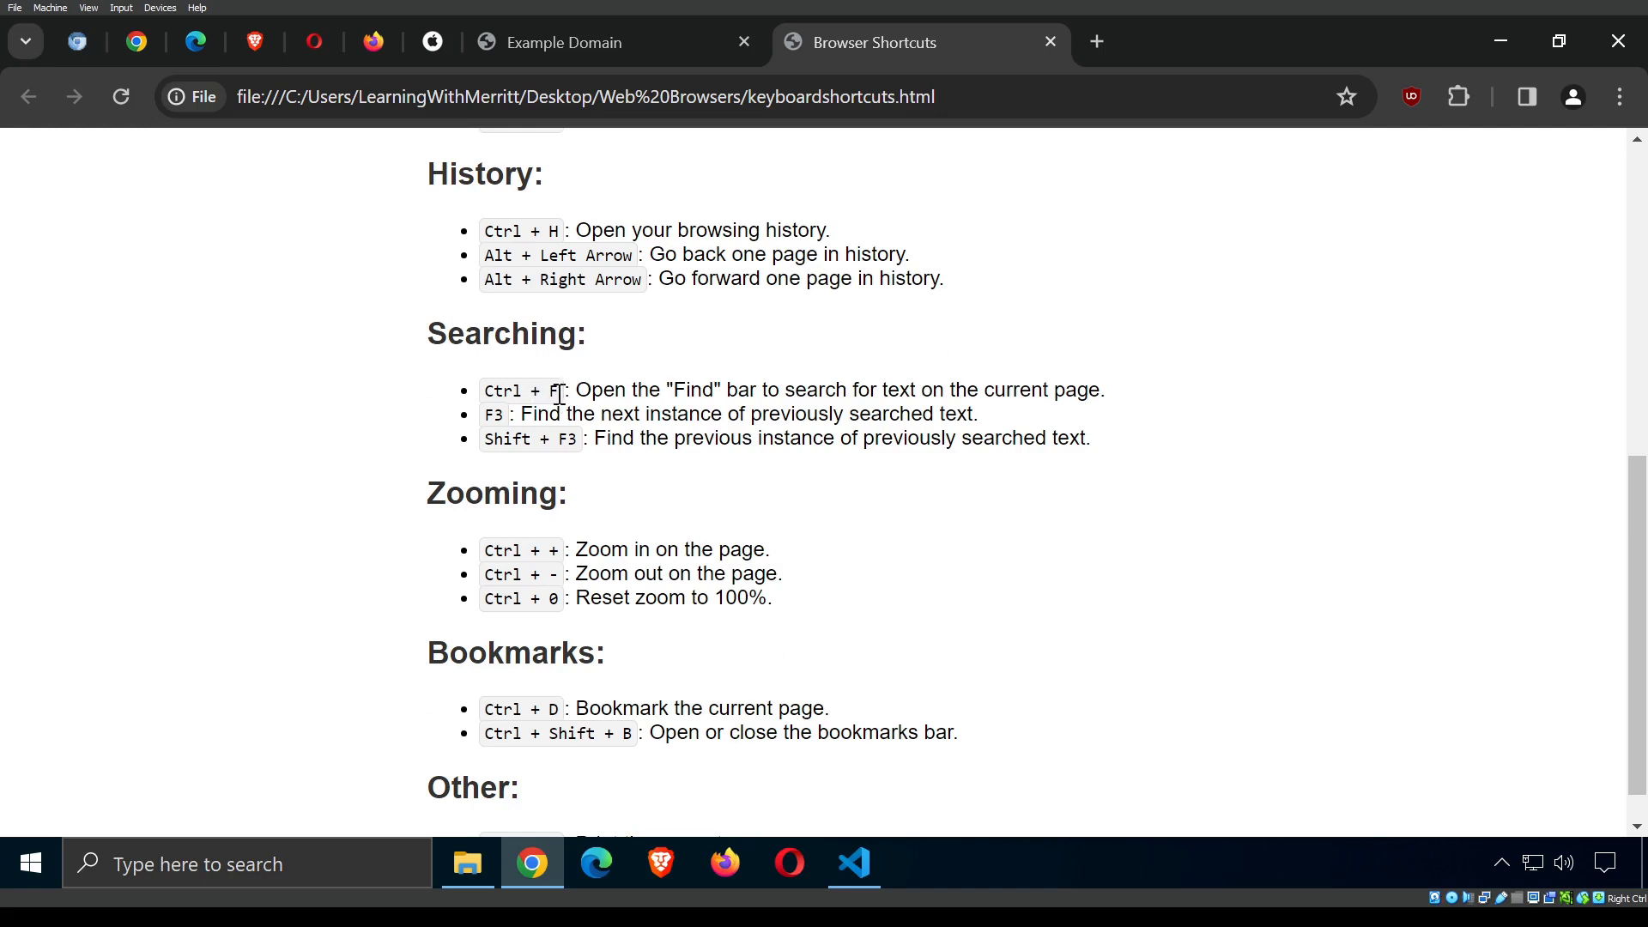
{"action": "key", "text": "ctrl+f"}
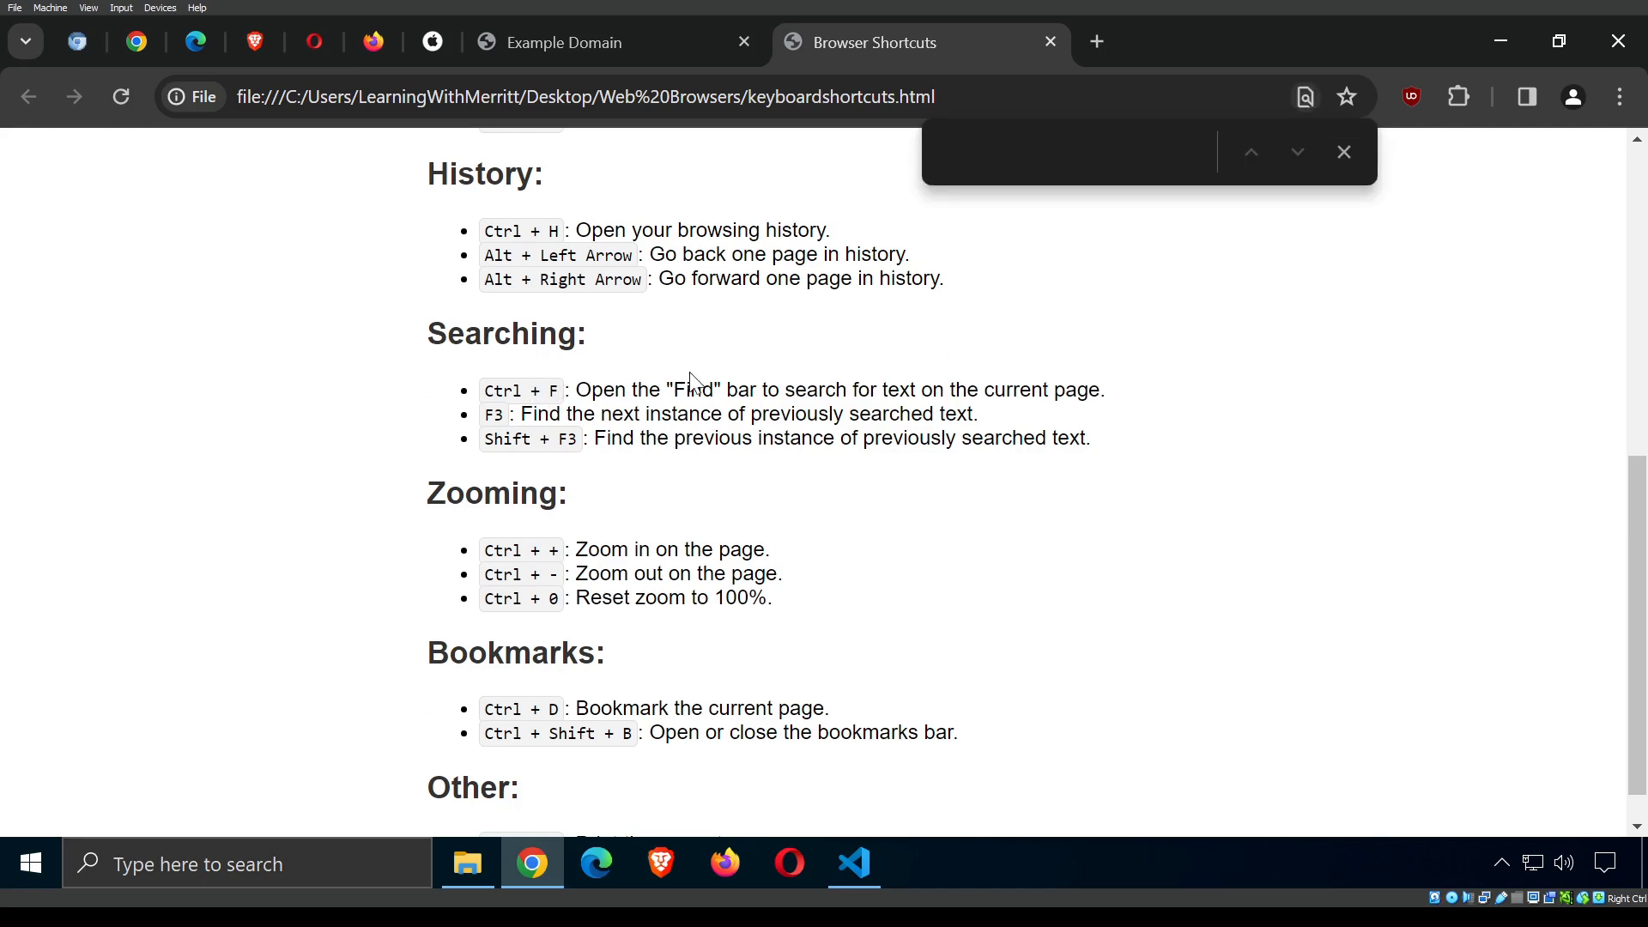
{"action": "type", "text": "F"}
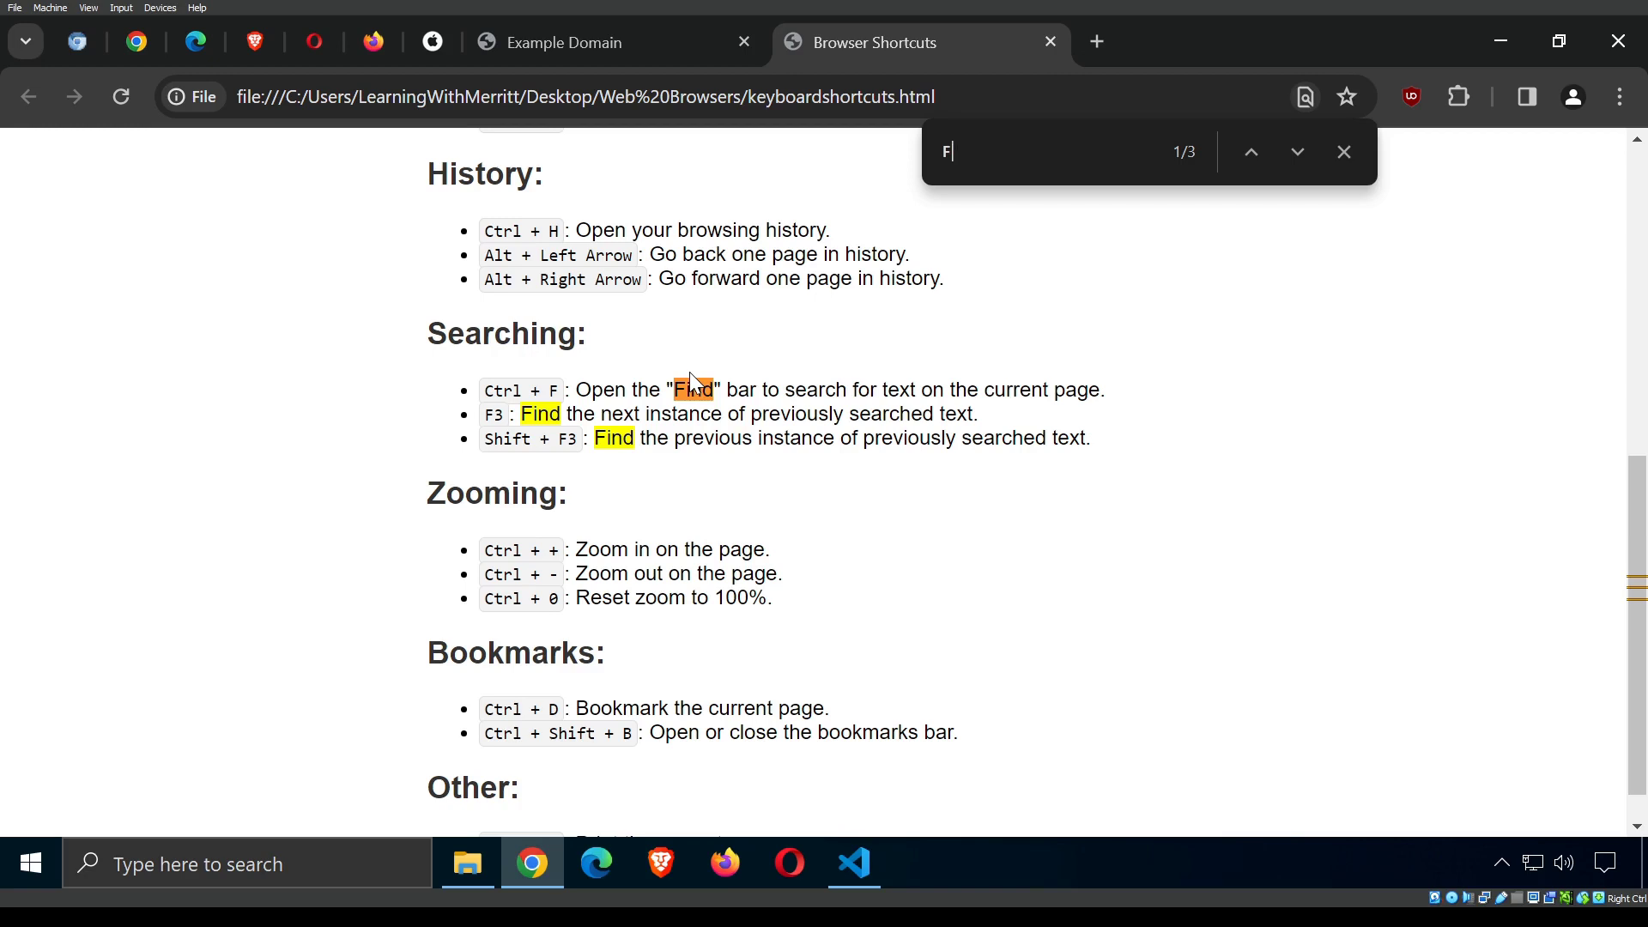
{"action": "type", "text": "indind"}
{"action": "left_click", "coordinate": [1344, 153]}
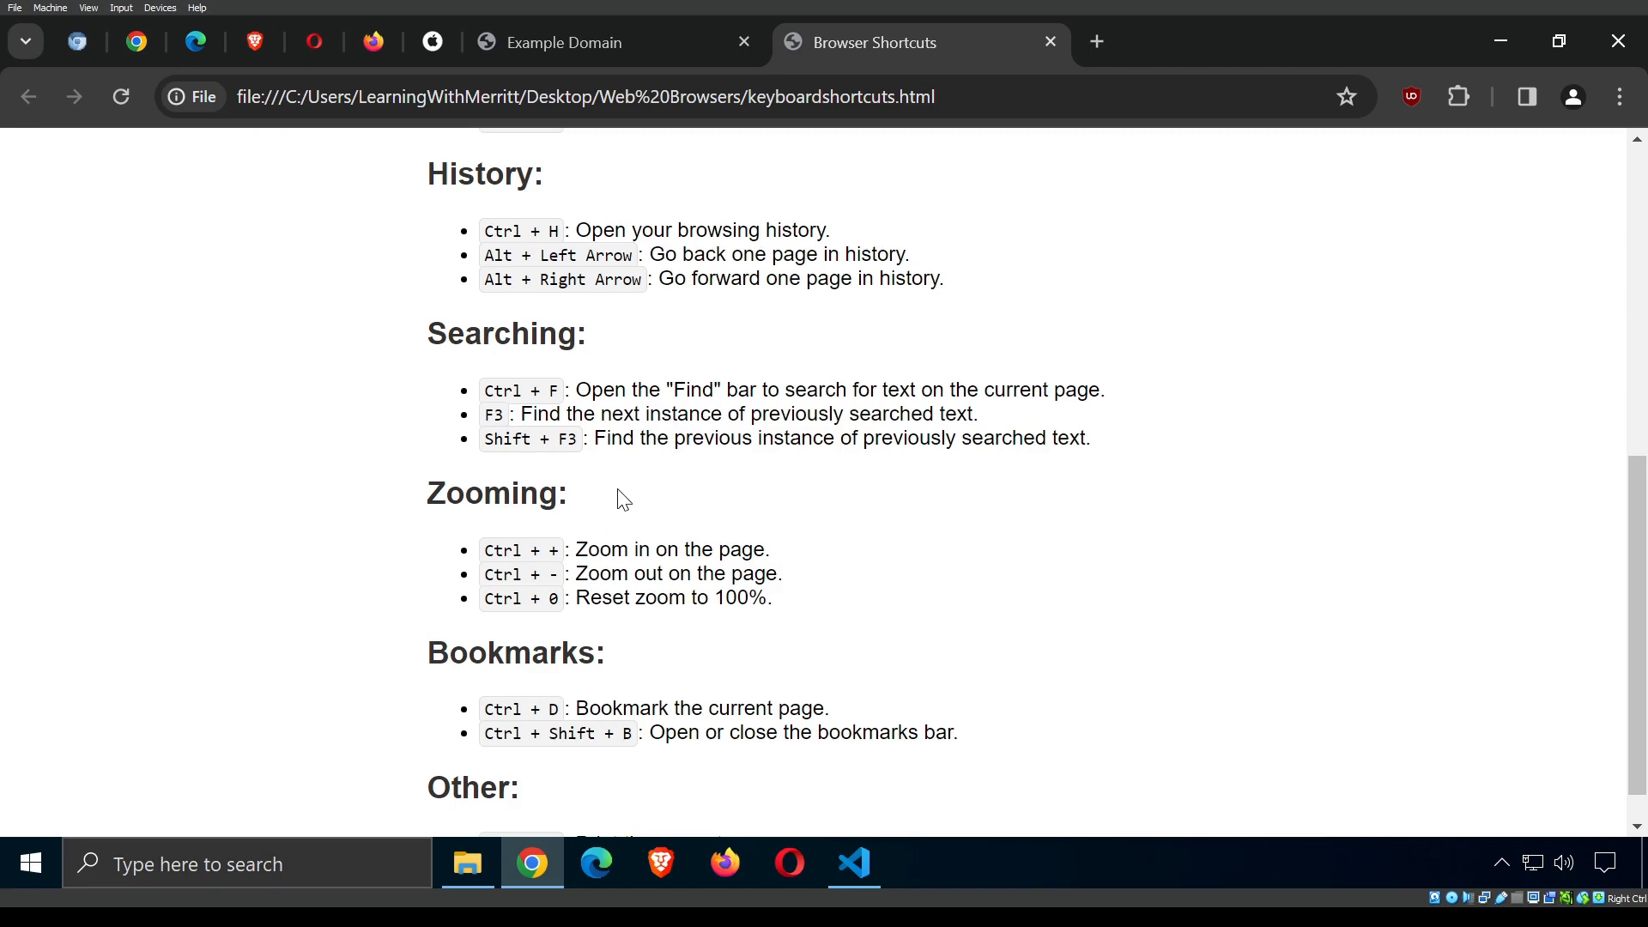
Try the listed Zooming commands by enlarging the page, shrinking it to 80% and resetting the zoom to 100%.
{"action": "key", "text": "ctrl+plus"}
{"action": "key", "text": "ctrl+plus"}
{"action": "key", "text": "ctrl+plus"}
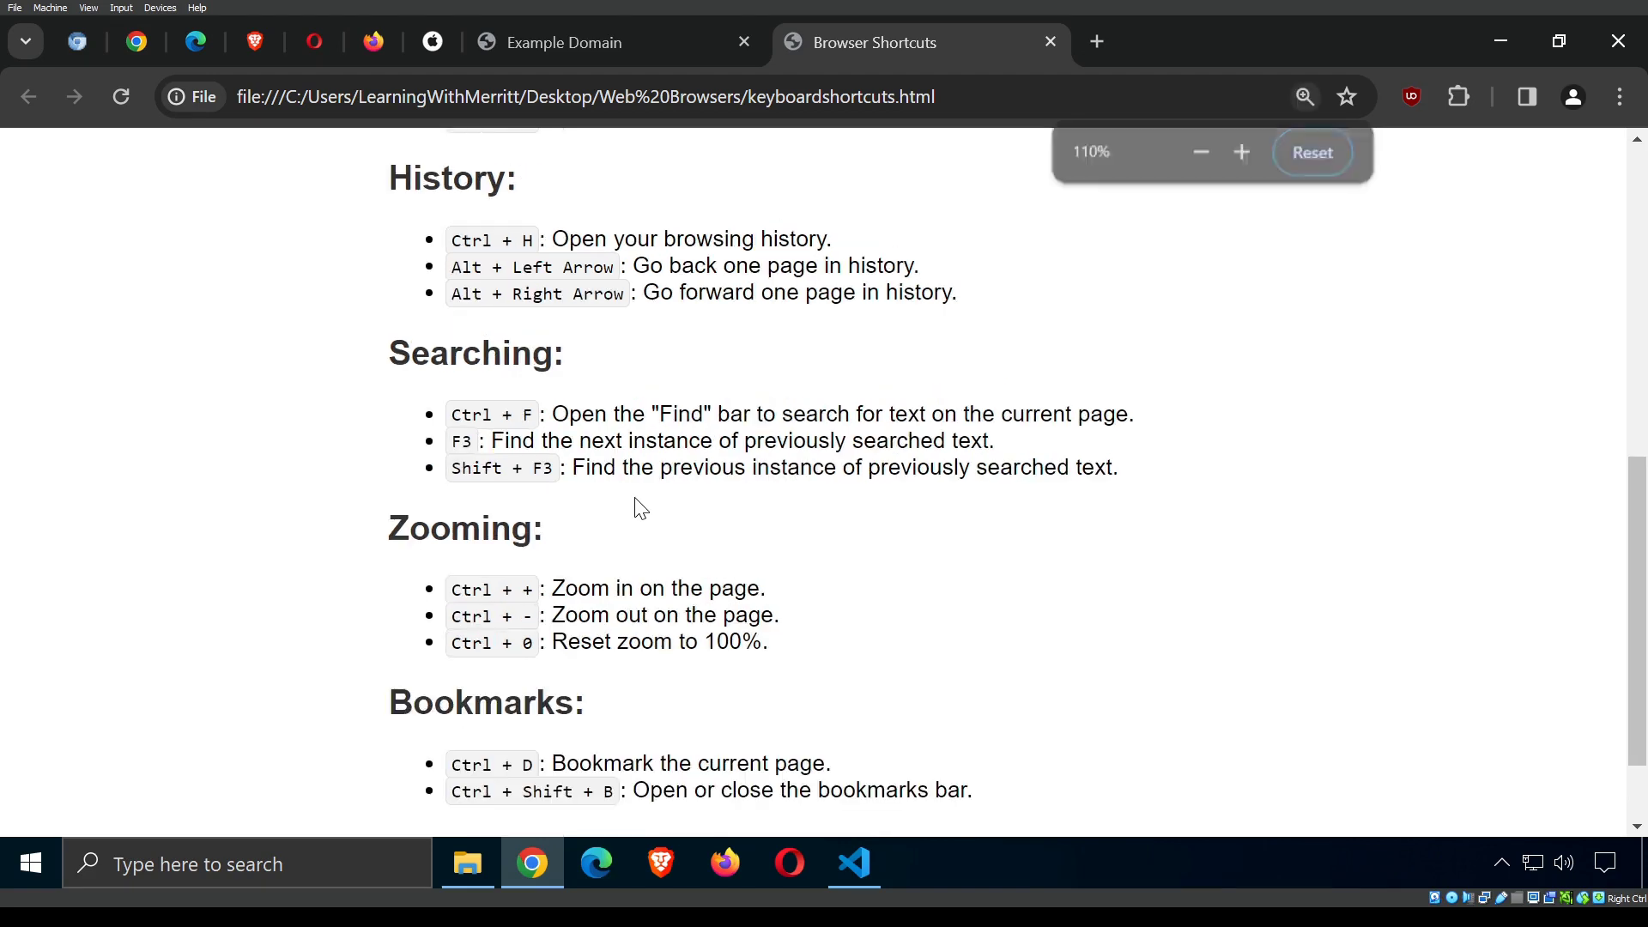
{"action": "key", "text": "ctrl+minus"}
{"action": "key", "text": "ctrl+minus"}
{"action": "key", "text": "ctrl+minus"}
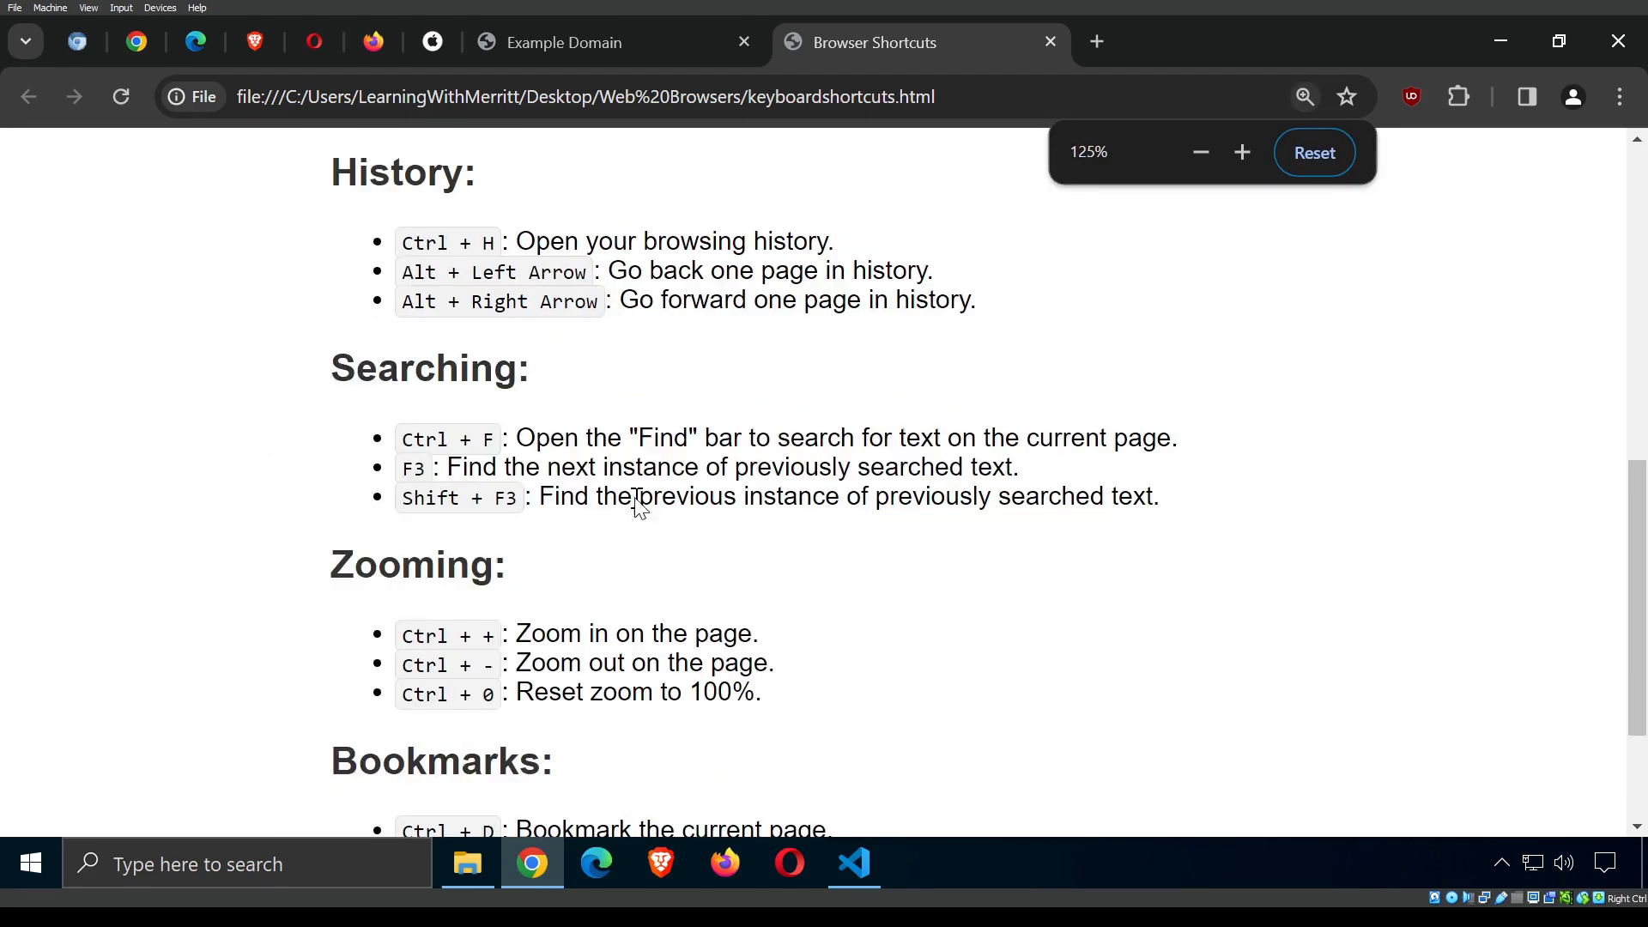
{"action": "key", "text": "ctrl+minus"}
{"action": "key", "text": "ctrl+minus"}
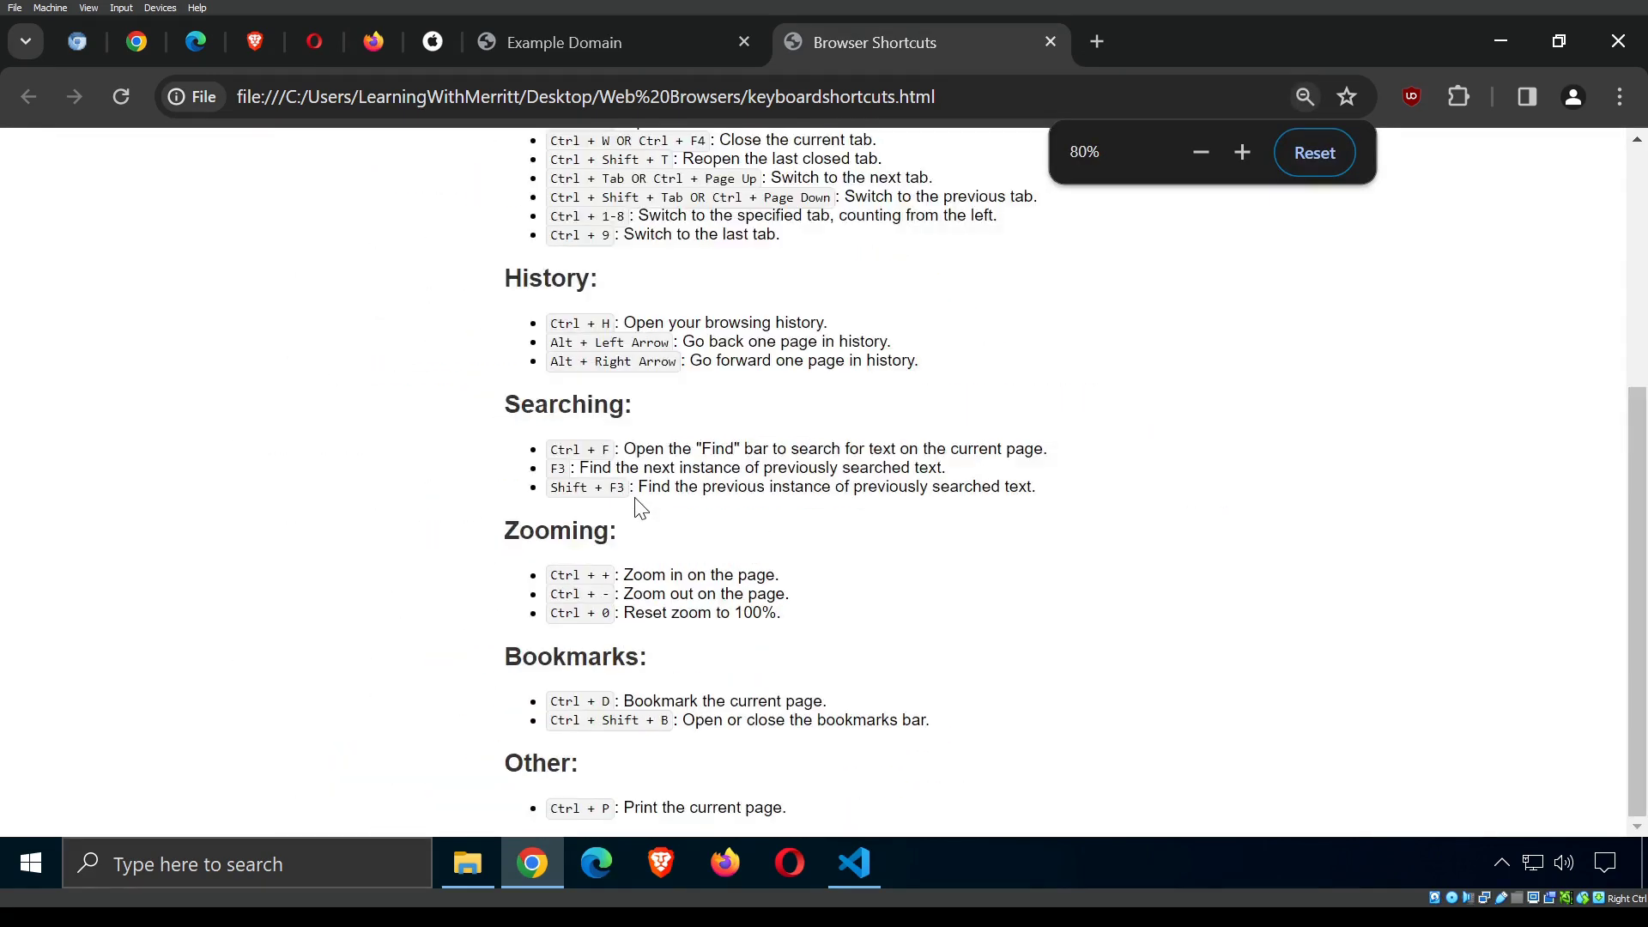
{"action": "key", "text": "ctrl+0"}
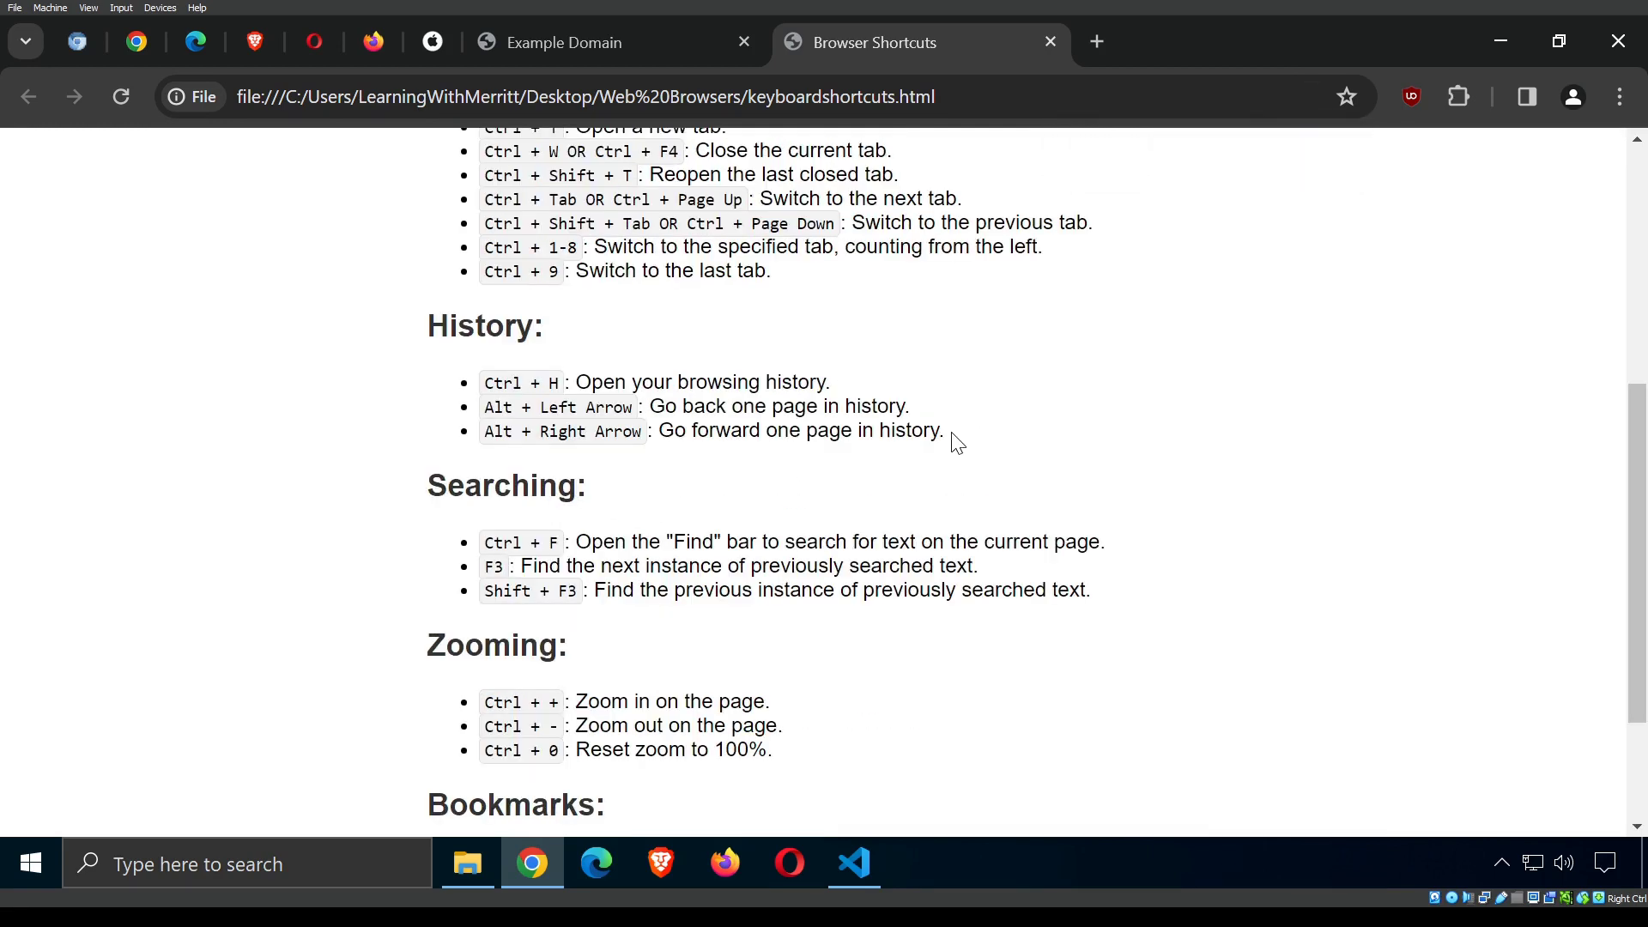
Bookmark the Browser Shortcuts page in Other bookmarks and dismiss the bookmark dialog.
{"action": "scroll", "coordinate": [957, 442], "scroll_direction": "down", "scroll_amount": 2}
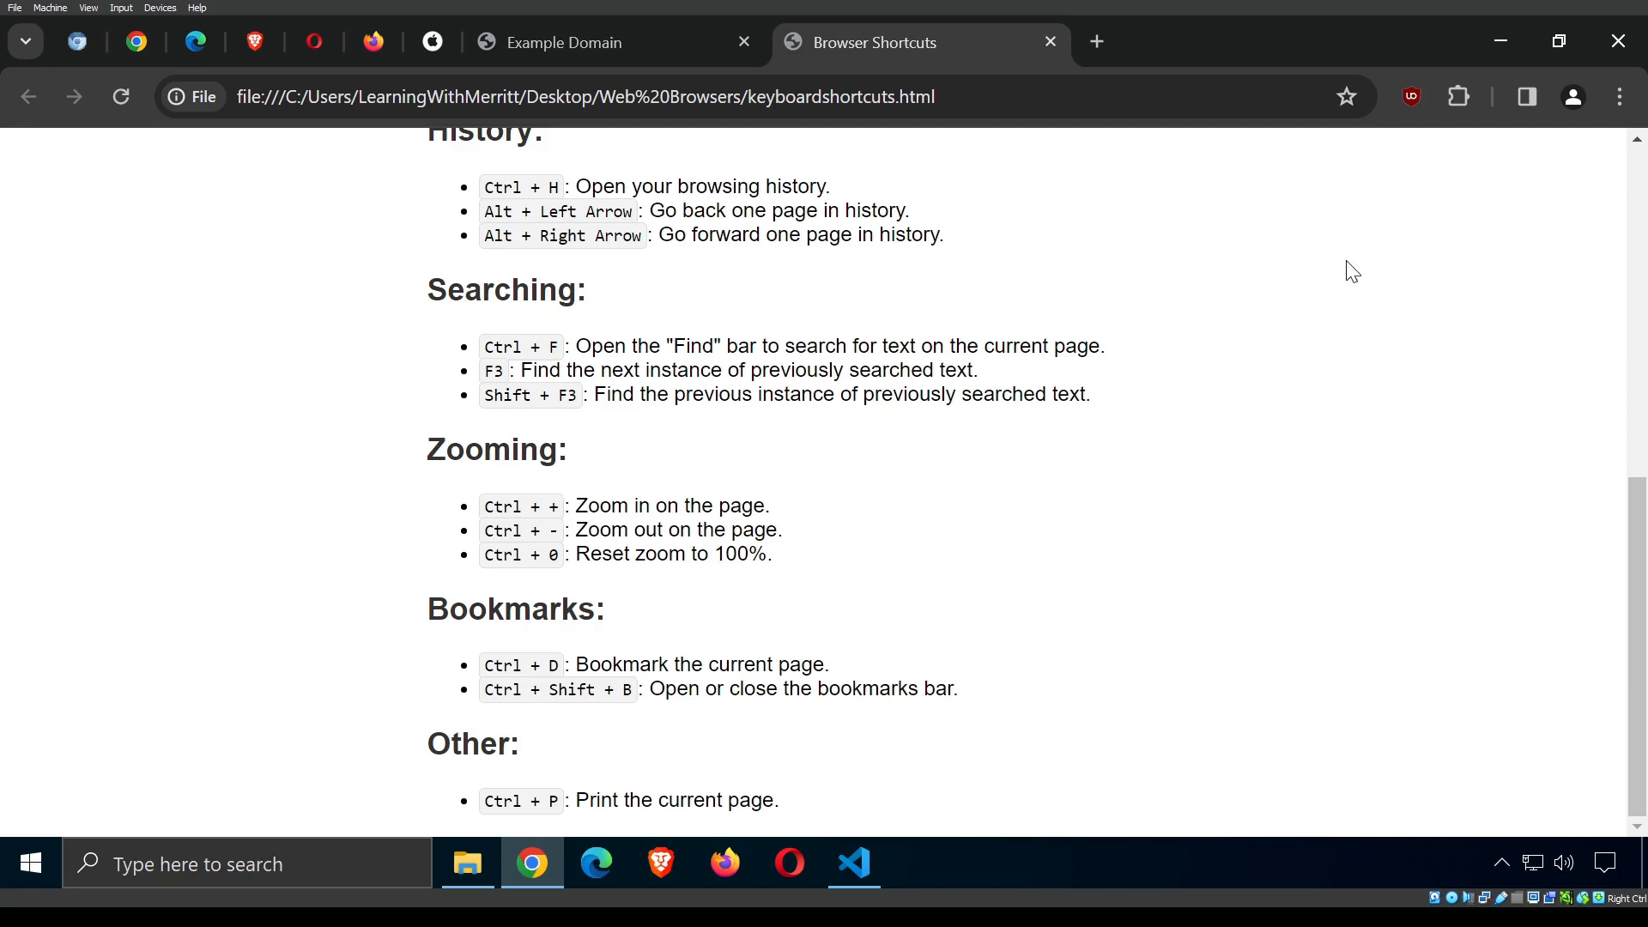
{"action": "left_click", "coordinate": [1347, 95]}
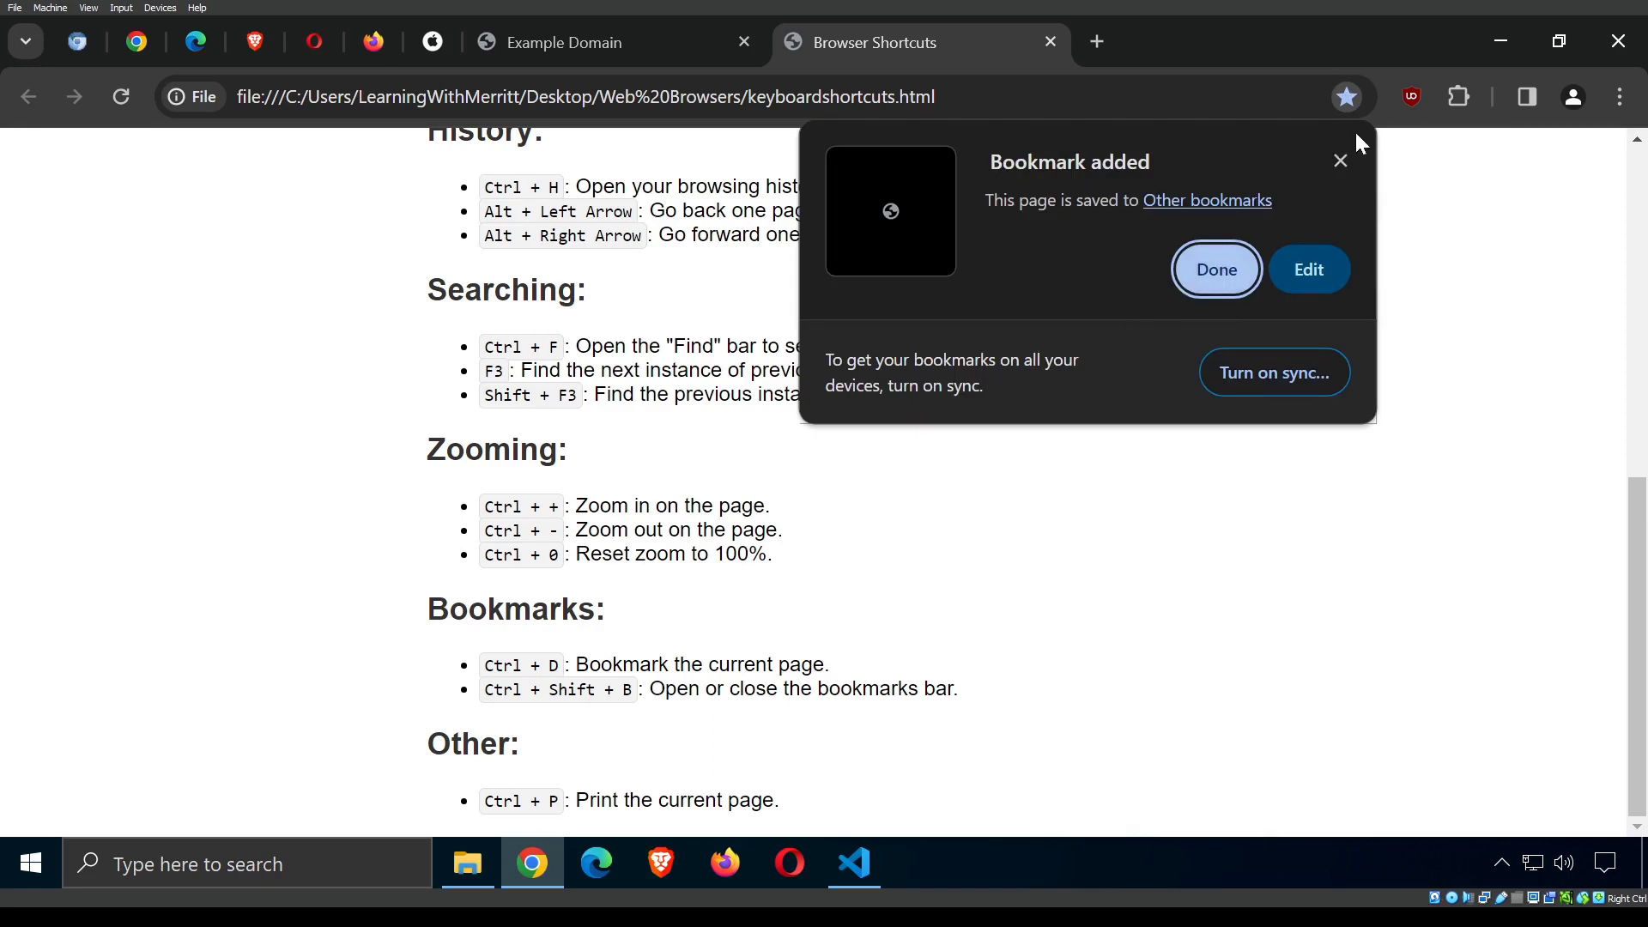
{"action": "left_click", "coordinate": [1339, 160]}
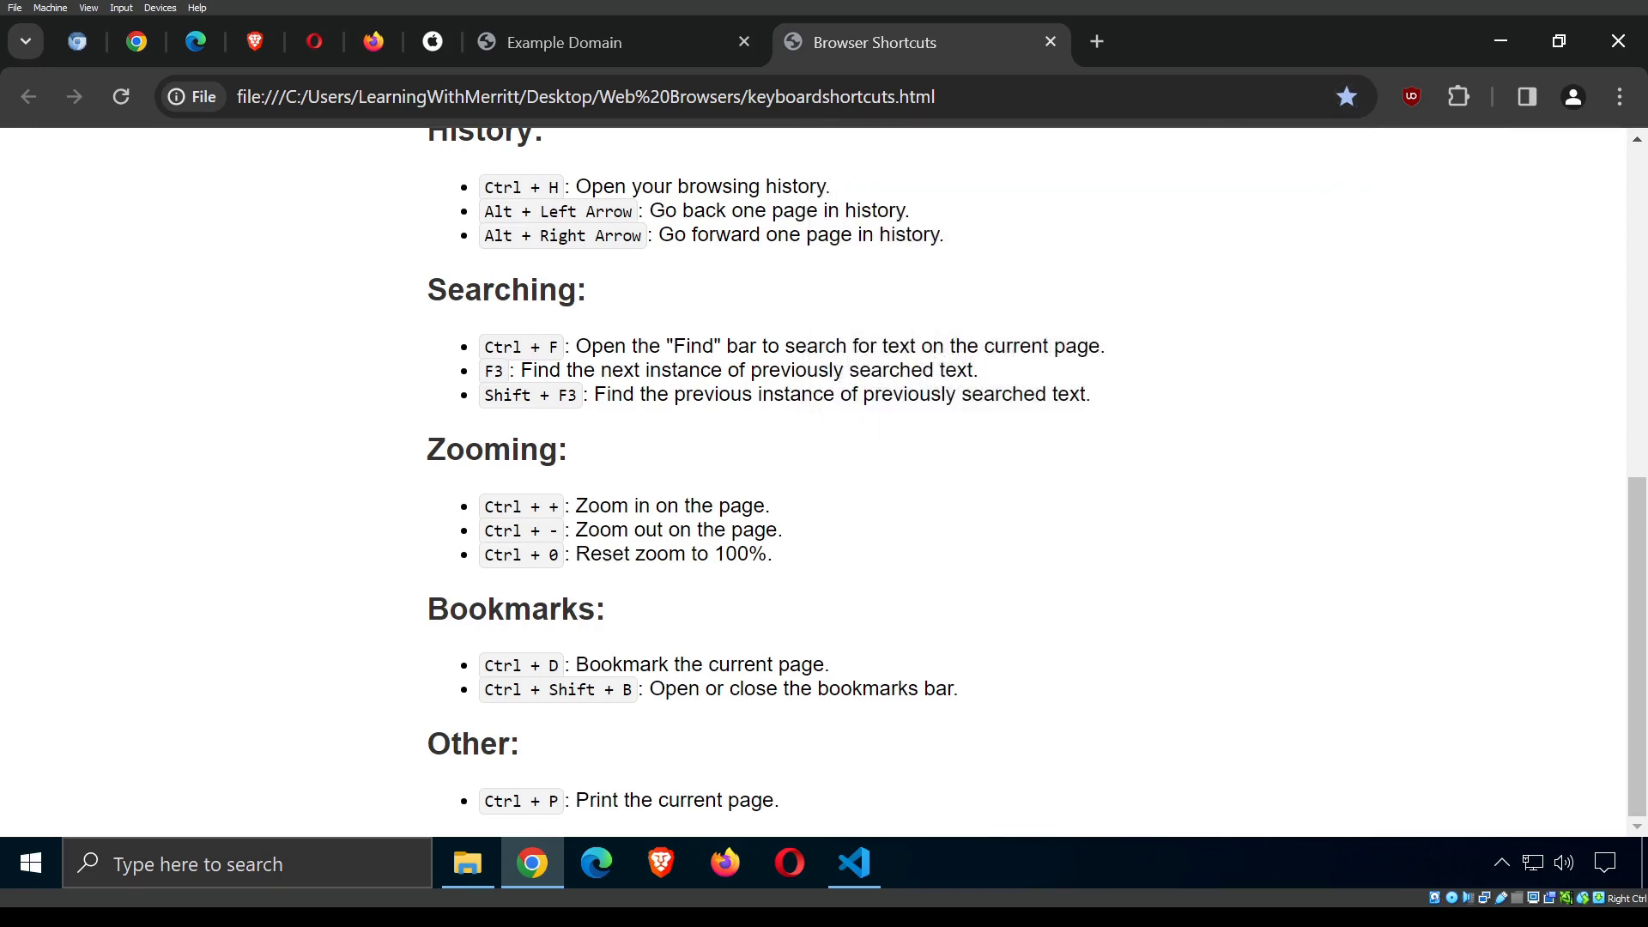
Highlight the entry for printing the current page, view the page's print preview and cancel printing.
{"action": "left_click_drag", "start_coordinate": [786, 805], "coordinate": [477, 807]}
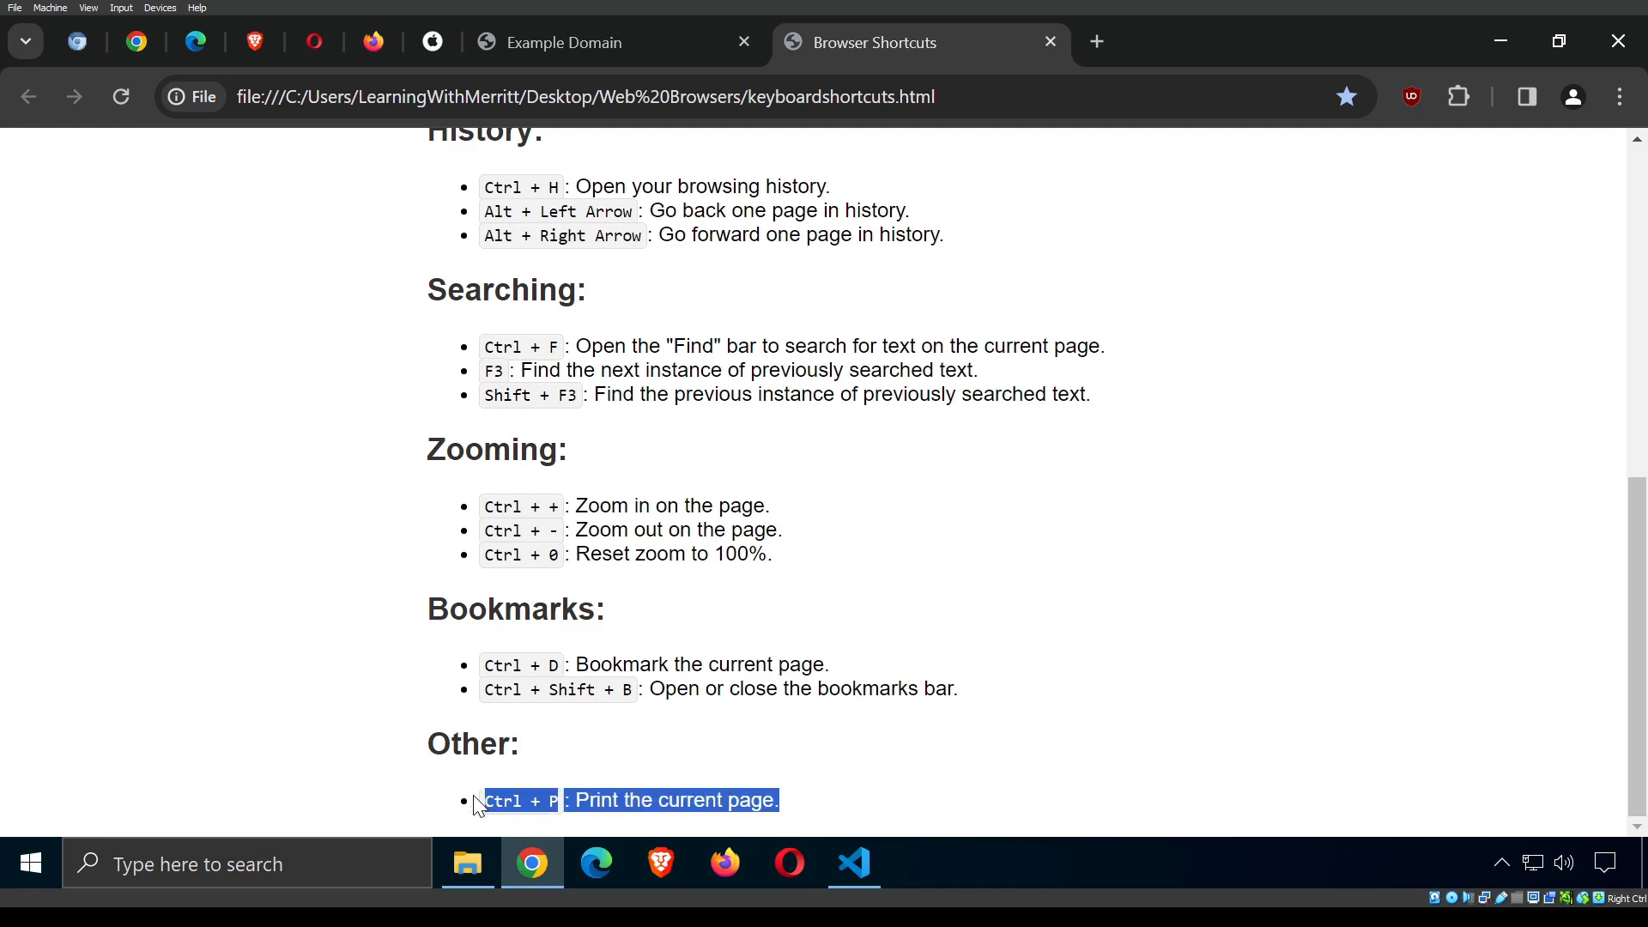
{"action": "left_click", "coordinate": [241, 668]}
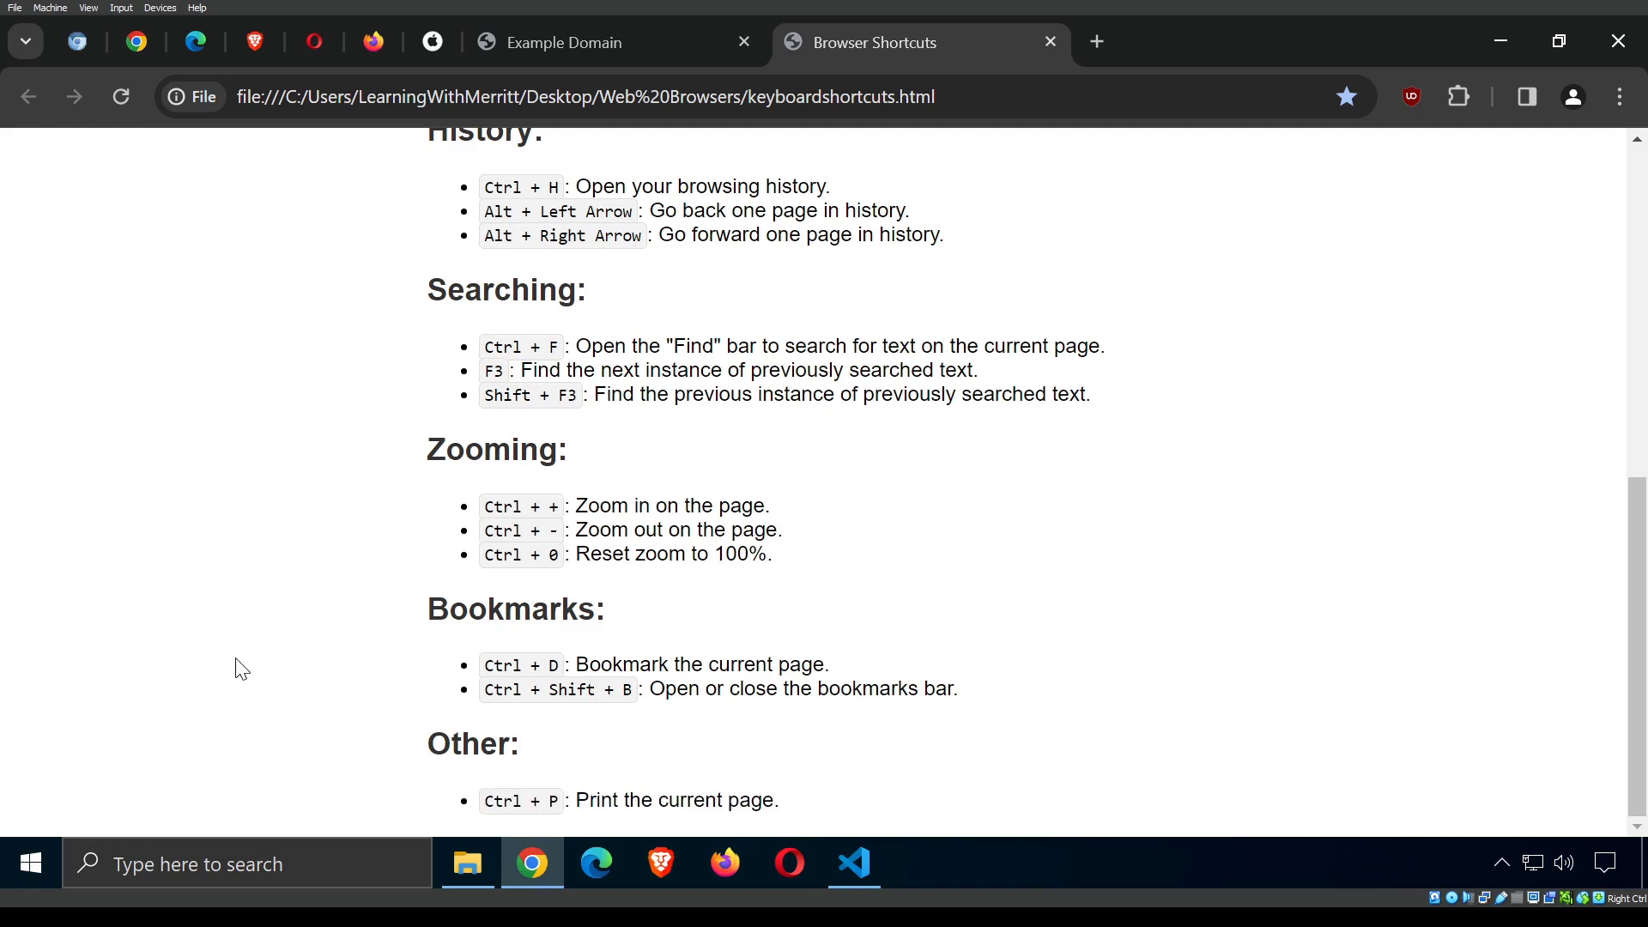
{"action": "key", "text": "ctrl+p"}
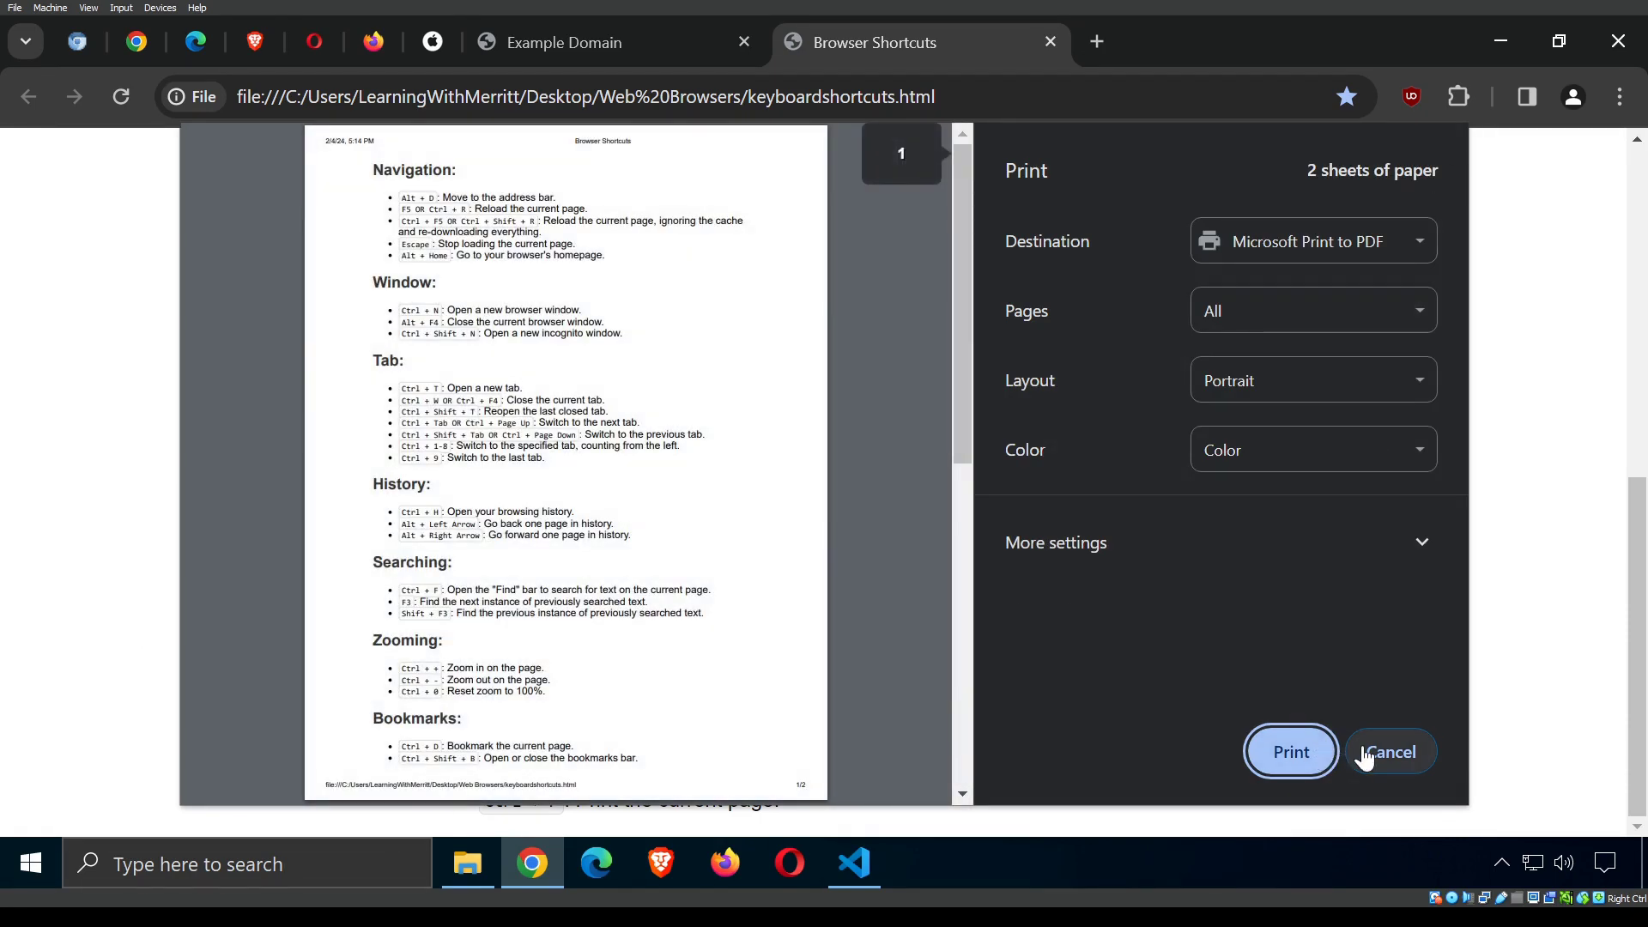
{"action": "left_click", "coordinate": [1364, 752]}
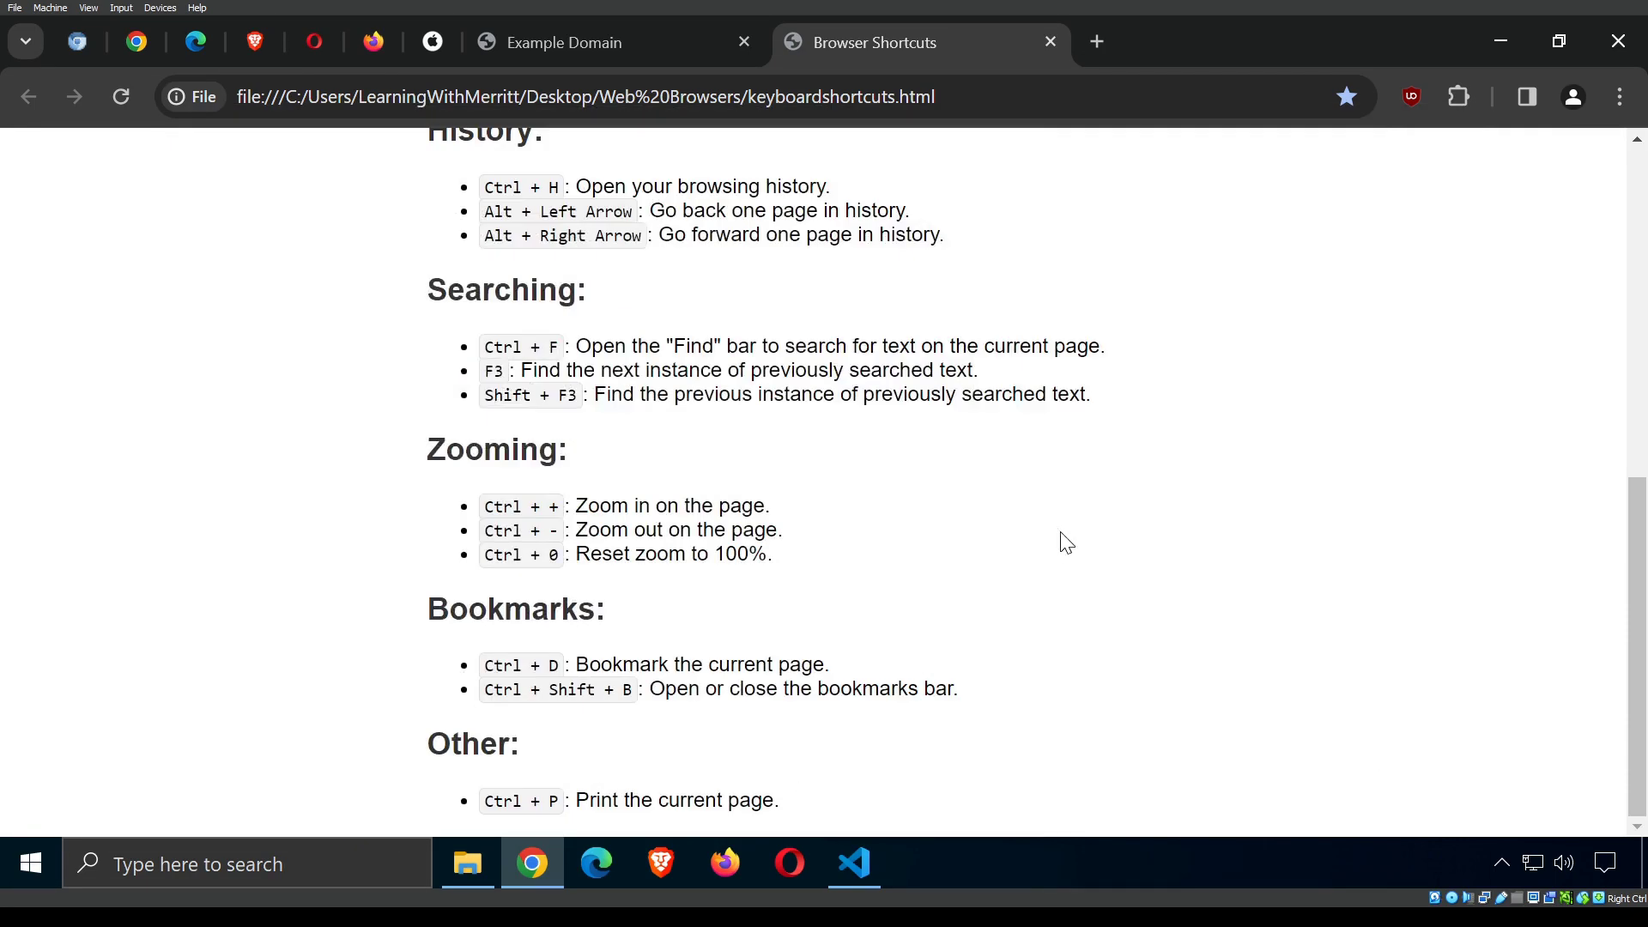